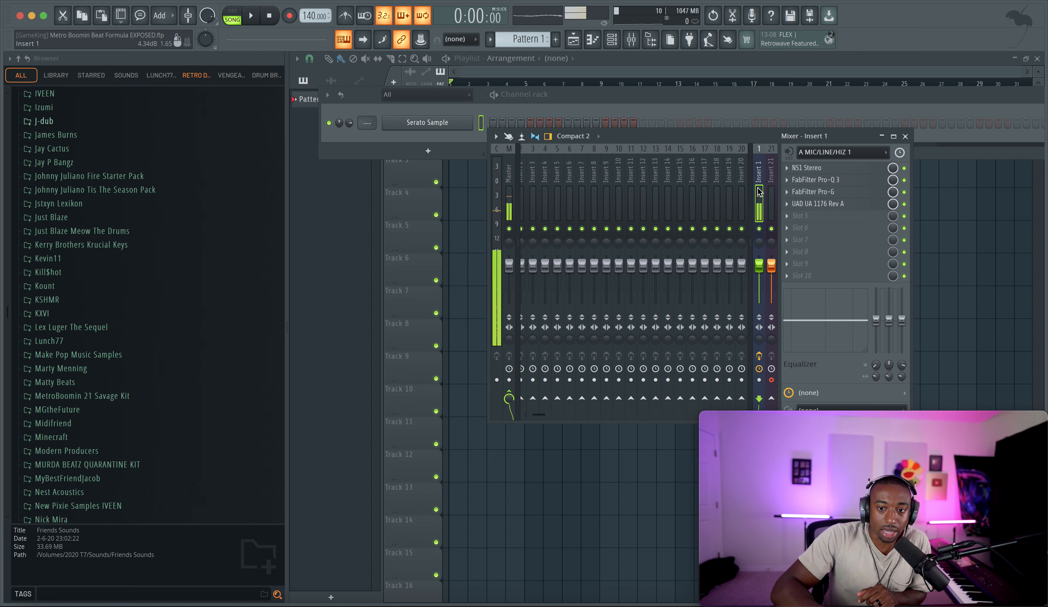
Close the mixer and channel rack, leaving the file browser open beside the playlist.
{"action": "left_click", "coordinate": [905, 135]}
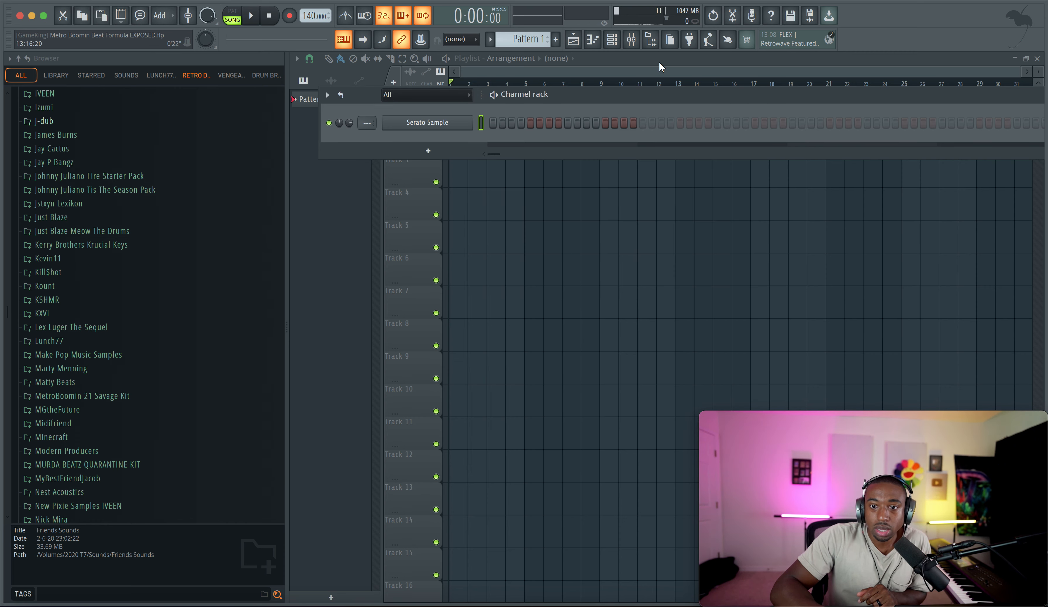
{"action": "left_click", "coordinate": [650, 39]}
{"action": "left_click", "coordinate": [208, 212]}
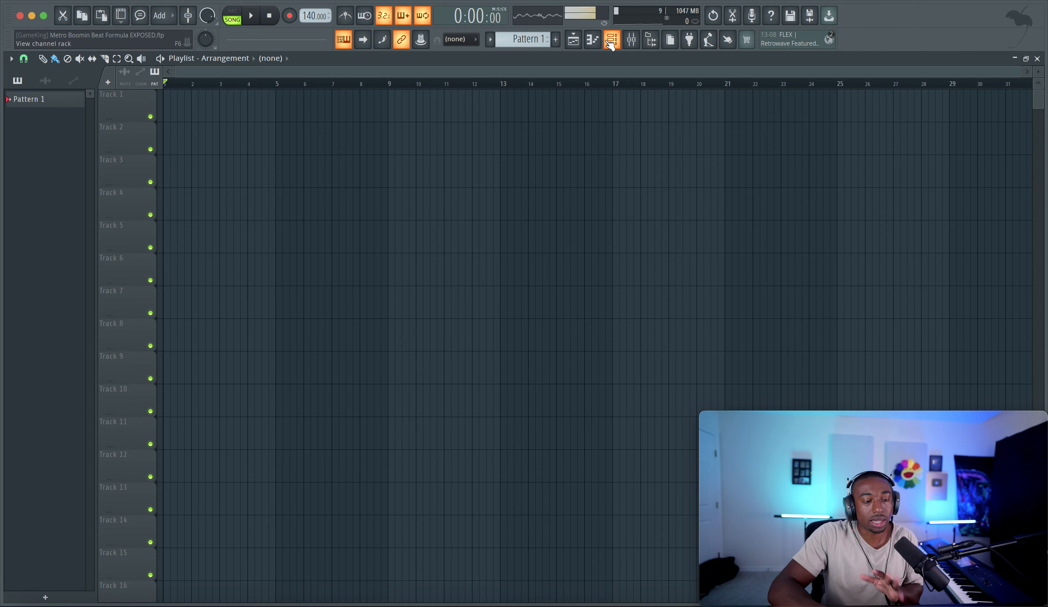
{"action": "left_click", "coordinate": [650, 40]}
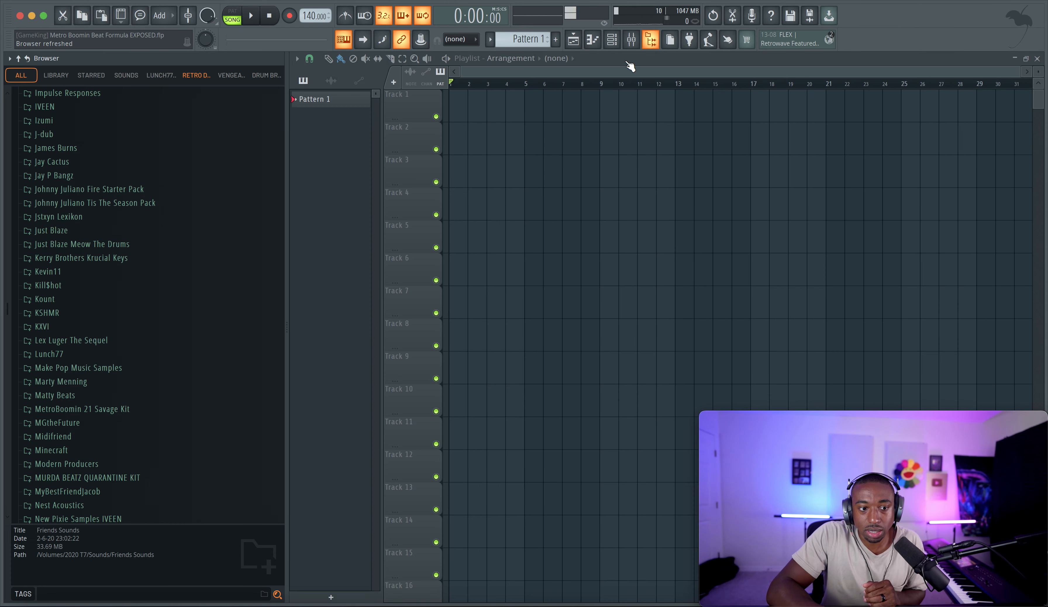
Browse the Lunch77 STS FULL PACK sounds and expand The Lunch77 Metro Boomin Drumkit folder.
{"action": "scroll", "coordinate": [93, 212], "scroll_direction": "up", "scroll_amount": 5}
{"action": "scroll", "coordinate": [93, 212], "scroll_direction": "down", "scroll_amount": 7}
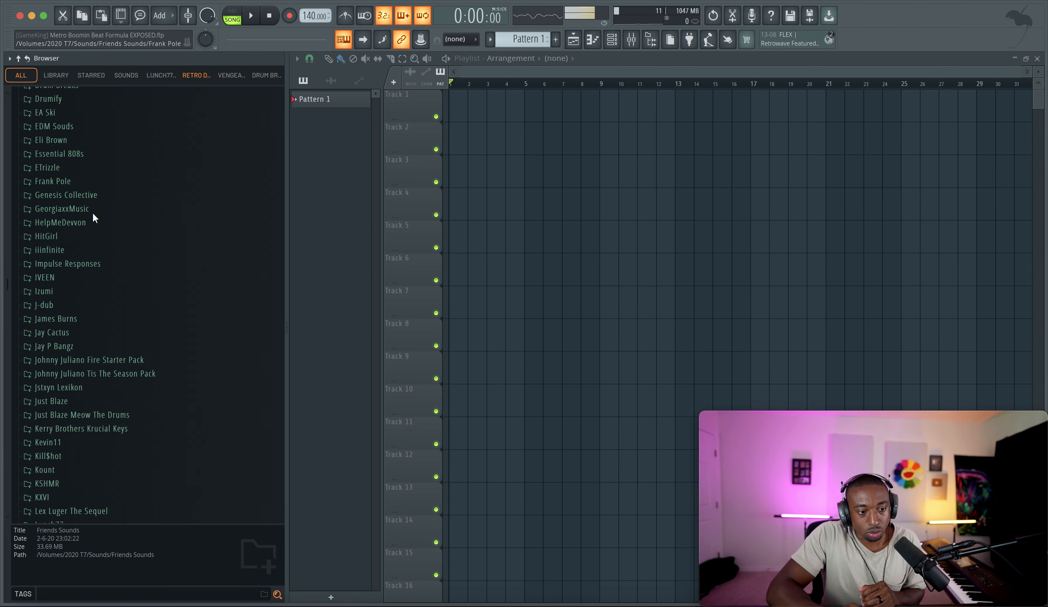
{"action": "scroll", "coordinate": [87, 211], "scroll_direction": "down", "scroll_amount": 8}
{"action": "scroll", "coordinate": [87, 211], "scroll_direction": "up", "scroll_amount": 4}
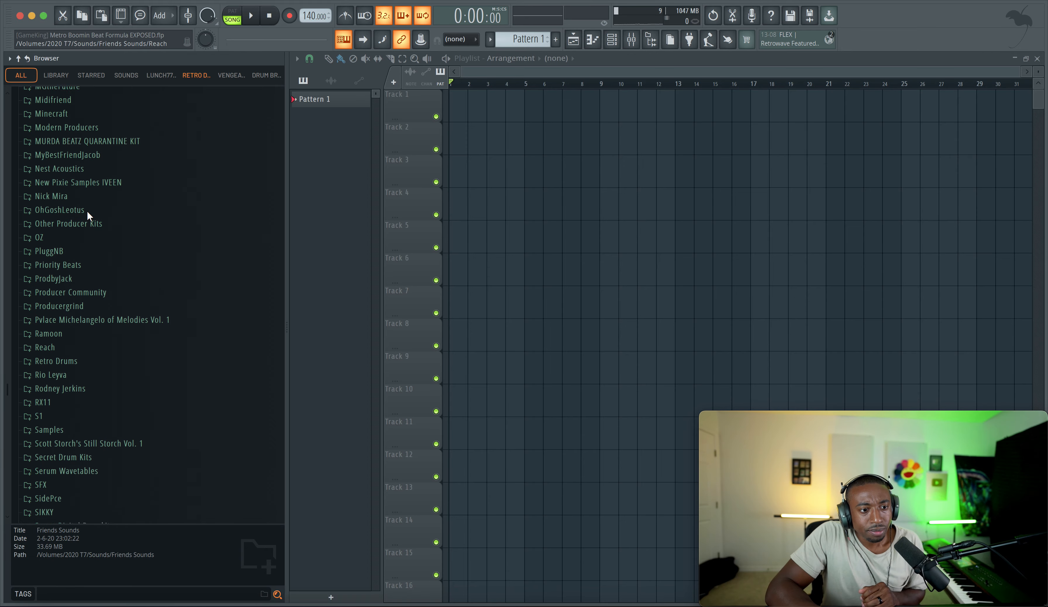
{"action": "left_click", "coordinate": [161, 75]}
{"action": "left_click", "coordinate": [109, 100]}
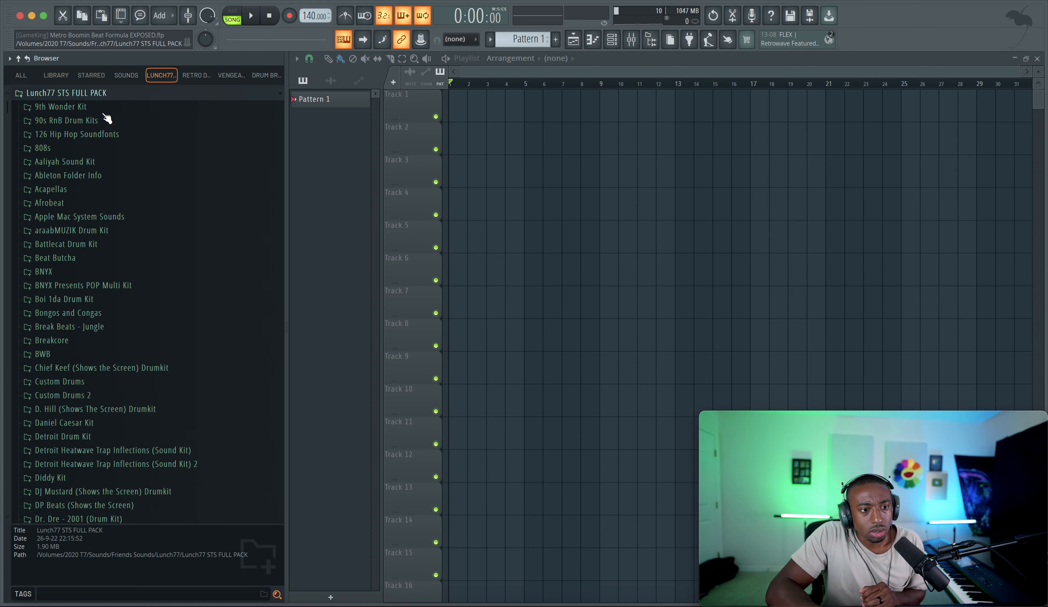
{"action": "scroll", "coordinate": [92, 186], "scroll_direction": "down", "scroll_amount": 10}
{"action": "scroll", "coordinate": [92, 185], "scroll_direction": "down", "scroll_amount": 15}
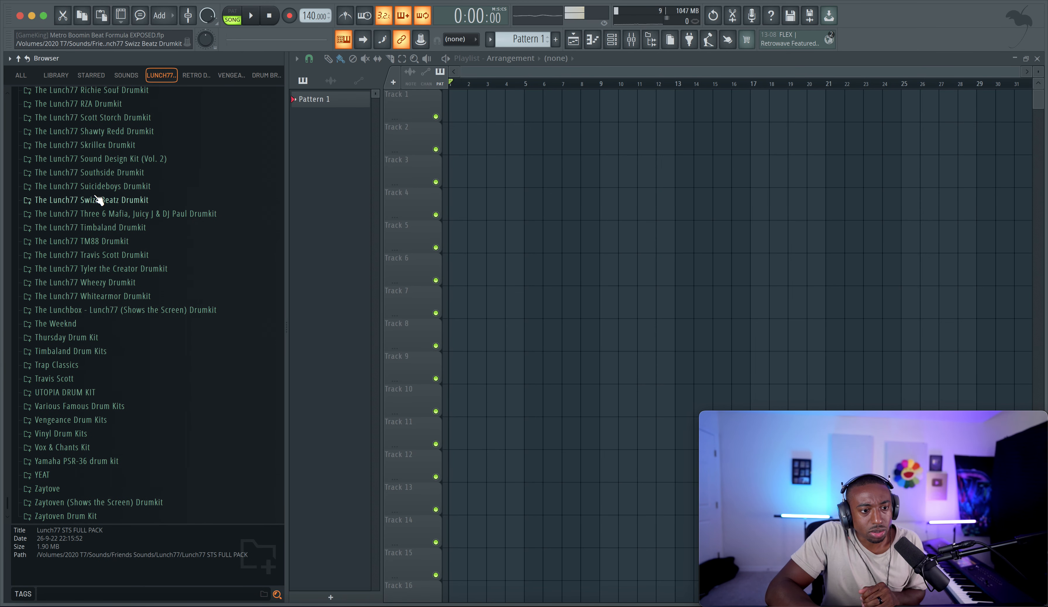
{"action": "scroll", "coordinate": [104, 175], "scroll_direction": "up", "scroll_amount": 3}
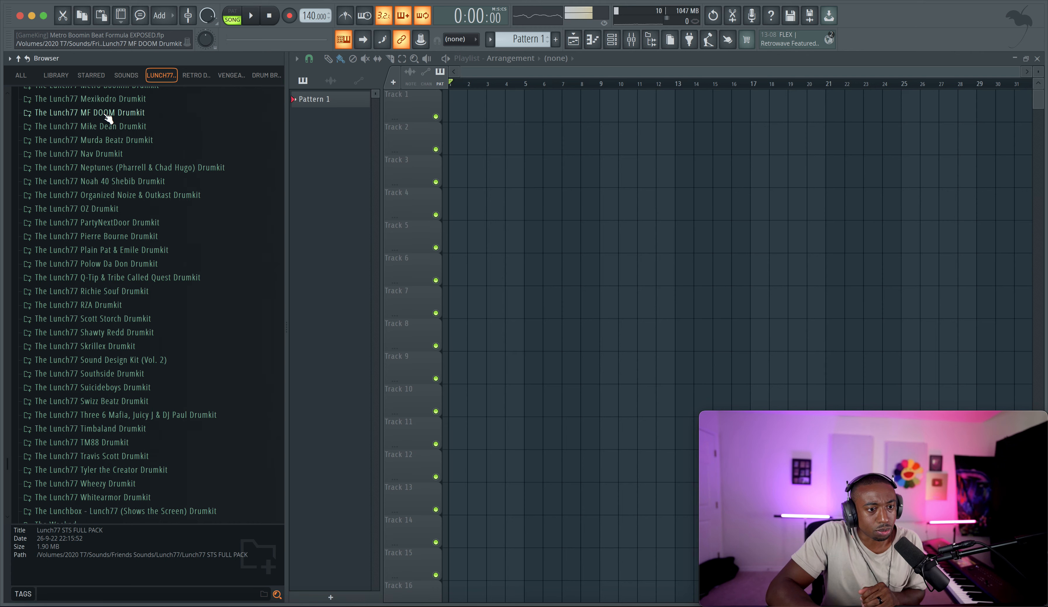
{"action": "left_click", "coordinate": [110, 110]}
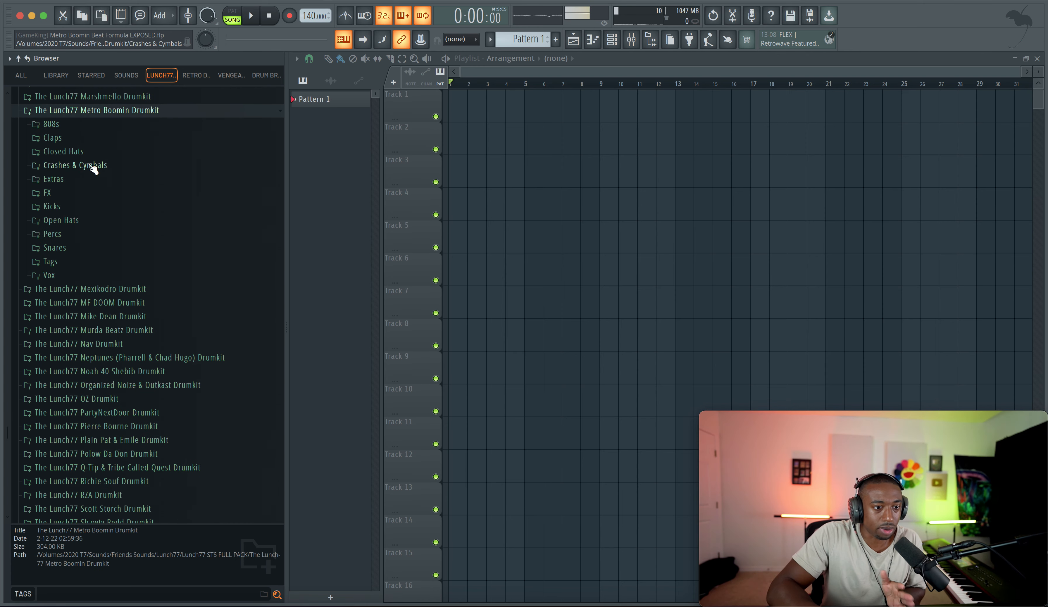
Audition the kit's first open hats and load BOOMIN LOW TIGHT OPEN HAT into a new channel, closing the Open Hats folder.
{"action": "left_click", "coordinate": [86, 220]}
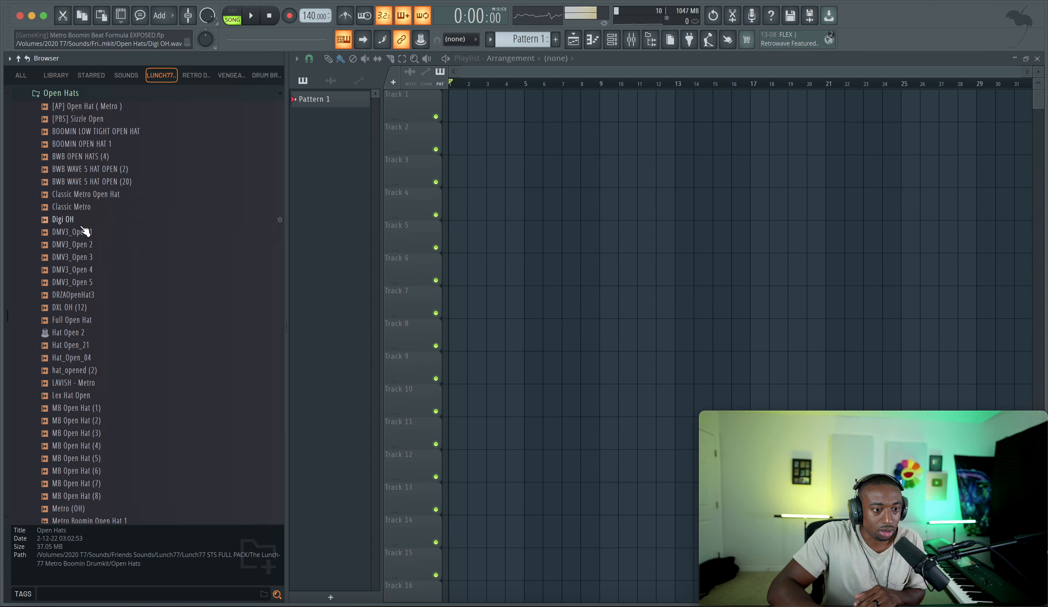
{"action": "left_click", "coordinate": [79, 108]}
{"action": "left_click", "coordinate": [83, 119]}
{"action": "left_click", "coordinate": [80, 131]}
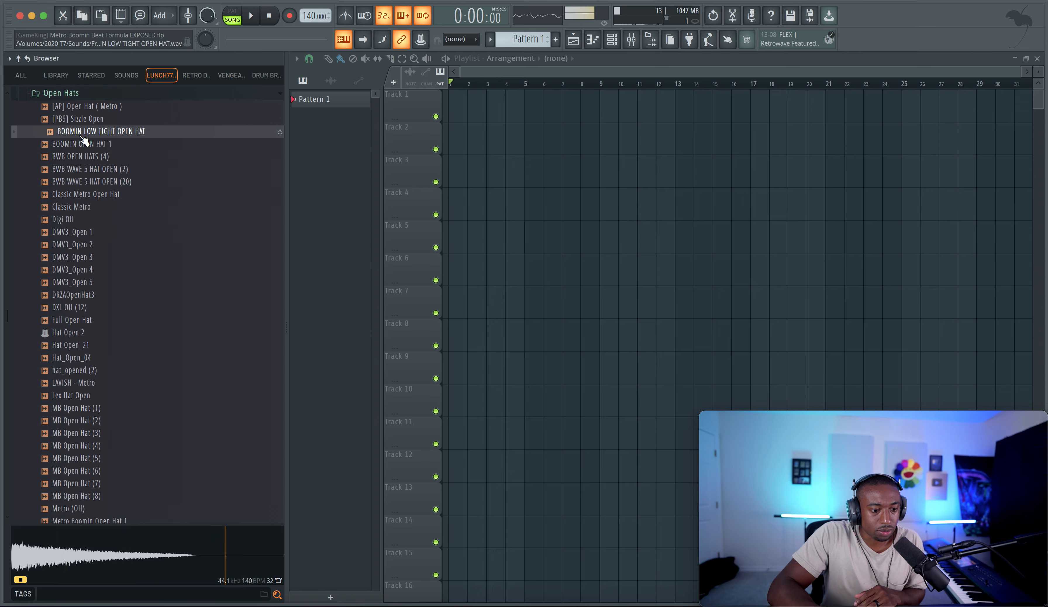
{"action": "right_click", "coordinate": [79, 133]}
{"action": "left_click", "coordinate": [118, 153]}
{"action": "left_click", "coordinate": [83, 97]}
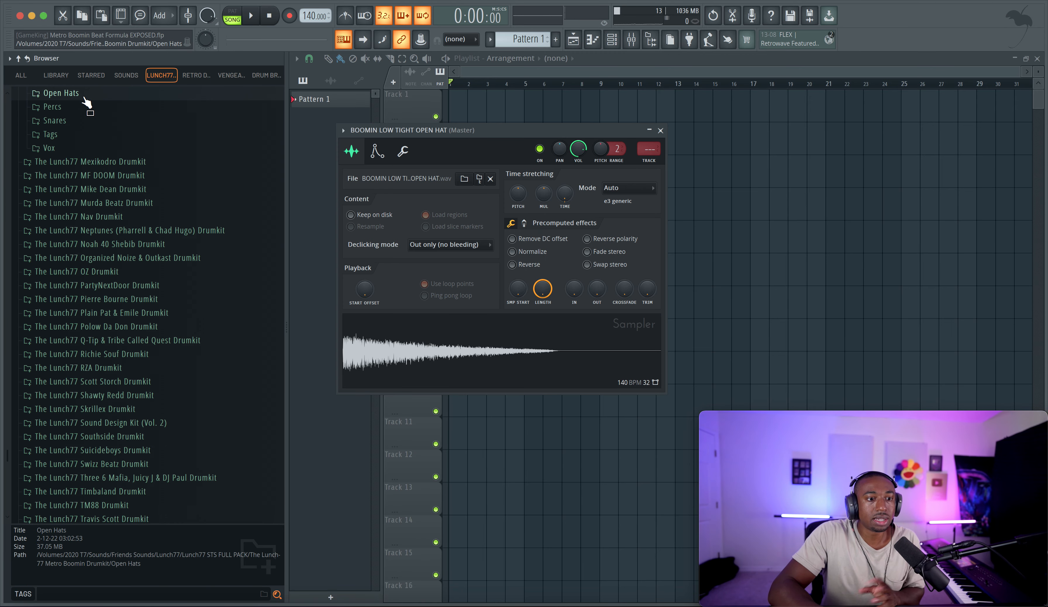
Audition the crashes in the Crashes & Cymbals folder and load Boomin - Crash #12 into a new channel.
{"action": "scroll", "coordinate": [85, 113], "scroll_direction": "up", "scroll_amount": 3}
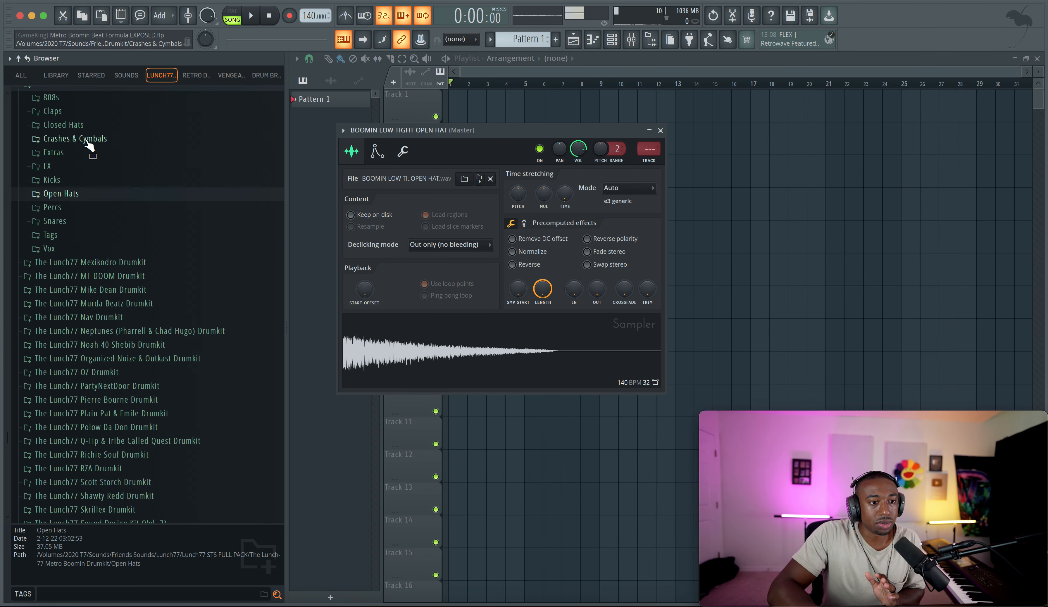
{"action": "left_click", "coordinate": [85, 134]}
{"action": "left_click", "coordinate": [84, 105]}
{"action": "left_click", "coordinate": [85, 118]}
{"action": "left_click", "coordinate": [86, 132]}
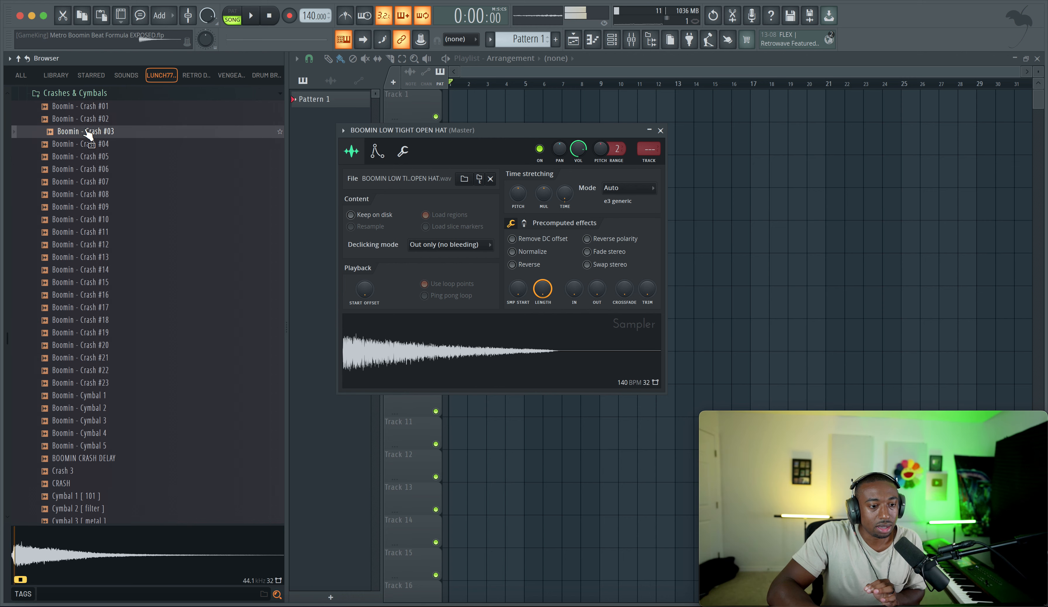
{"action": "left_click", "coordinate": [86, 144]}
{"action": "left_click", "coordinate": [87, 157]}
{"action": "left_click", "coordinate": [88, 168]}
{"action": "left_click", "coordinate": [88, 181]}
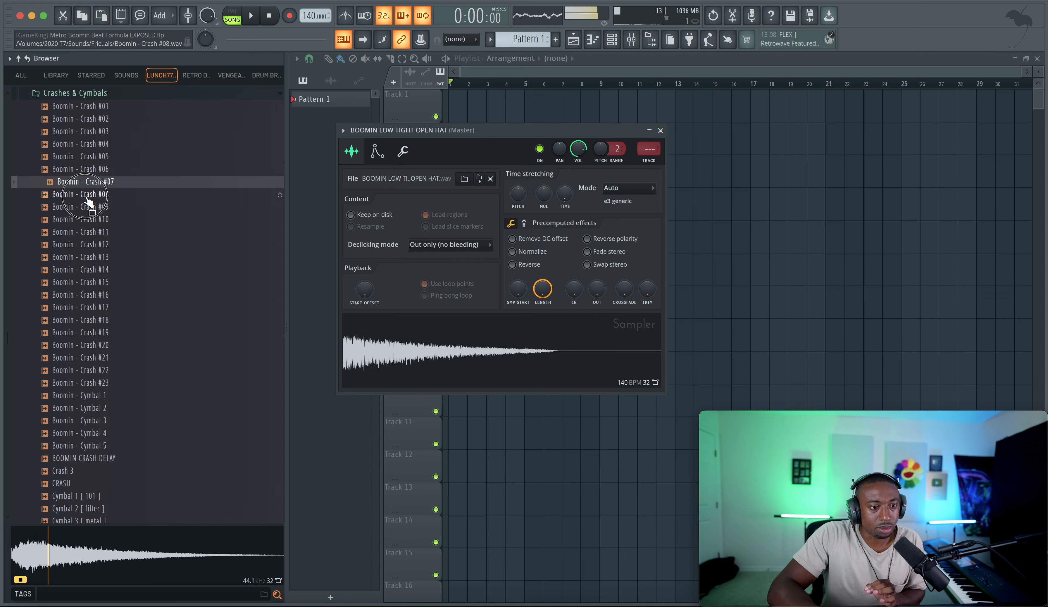
{"action": "left_click", "coordinate": [88, 194]}
{"action": "left_click", "coordinate": [88, 207]}
{"action": "left_click", "coordinate": [88, 220]}
{"action": "left_click", "coordinate": [89, 232]}
{"action": "left_click", "coordinate": [89, 243]}
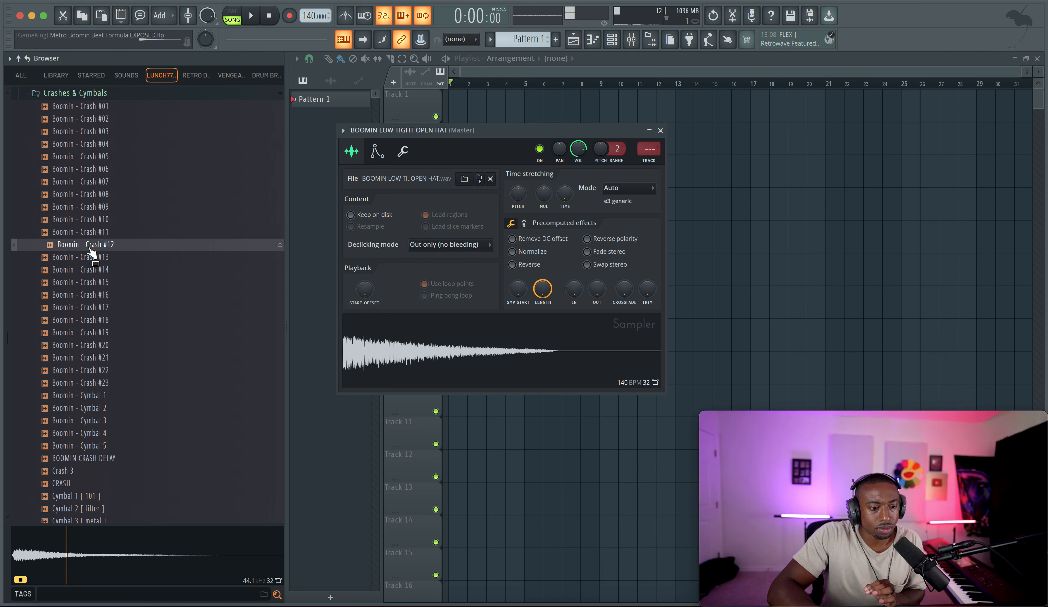
{"action": "right_click", "coordinate": [89, 247]}
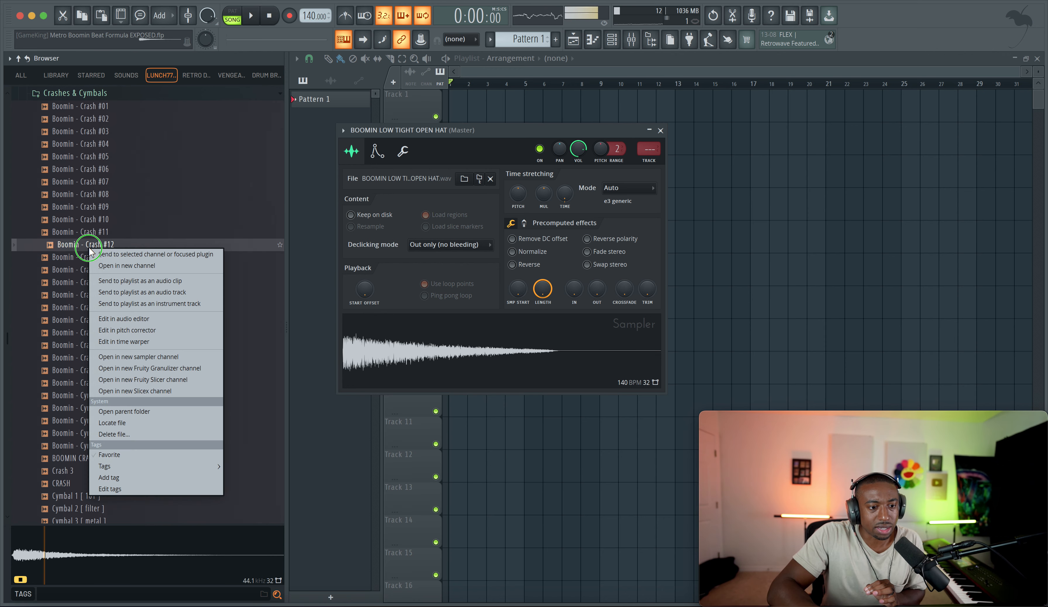
{"action": "left_click", "coordinate": [108, 266]}
{"action": "left_click", "coordinate": [100, 95]}
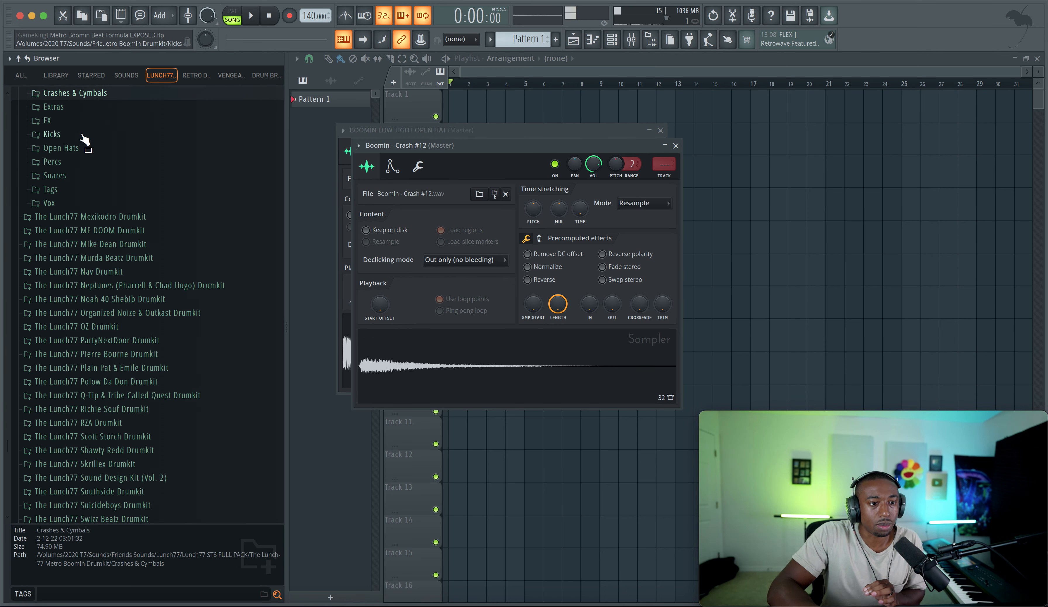
{"action": "scroll", "coordinate": [83, 159], "scroll_direction": "up", "scroll_amount": 2}
{"action": "left_click", "coordinate": [81, 186]}
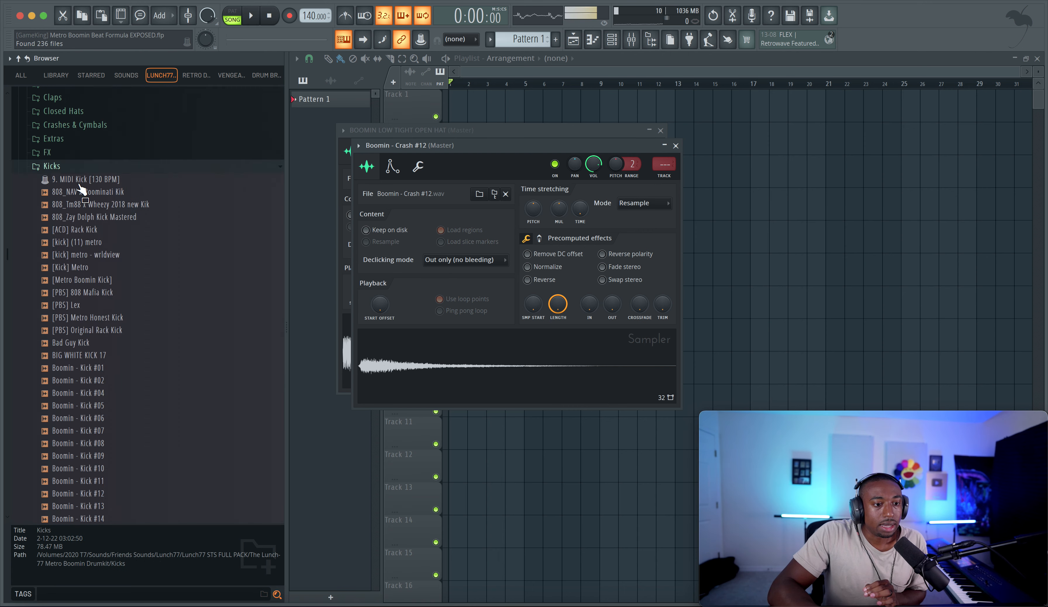
{"action": "left_click", "coordinate": [77, 98]}
Audition samples in the kit's Snares folder and load (SXJ) Snare (5) into a new channel.
{"action": "scroll", "coordinate": [77, 132], "scroll_direction": "up", "scroll_amount": 2}
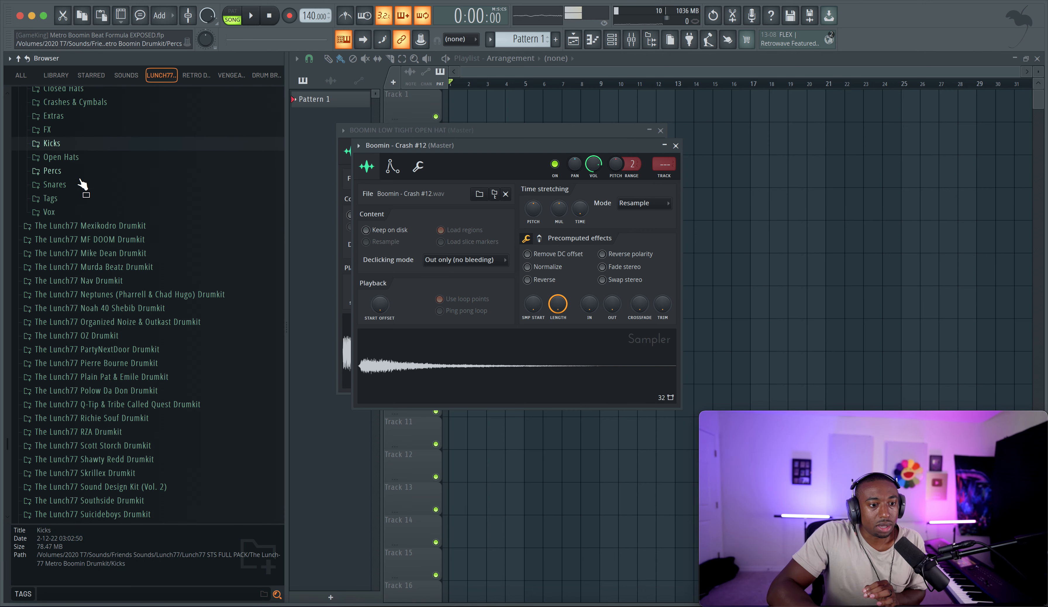
{"action": "left_click", "coordinate": [82, 185]}
{"action": "left_click", "coordinate": [87, 105]}
{"action": "left_click", "coordinate": [87, 131]}
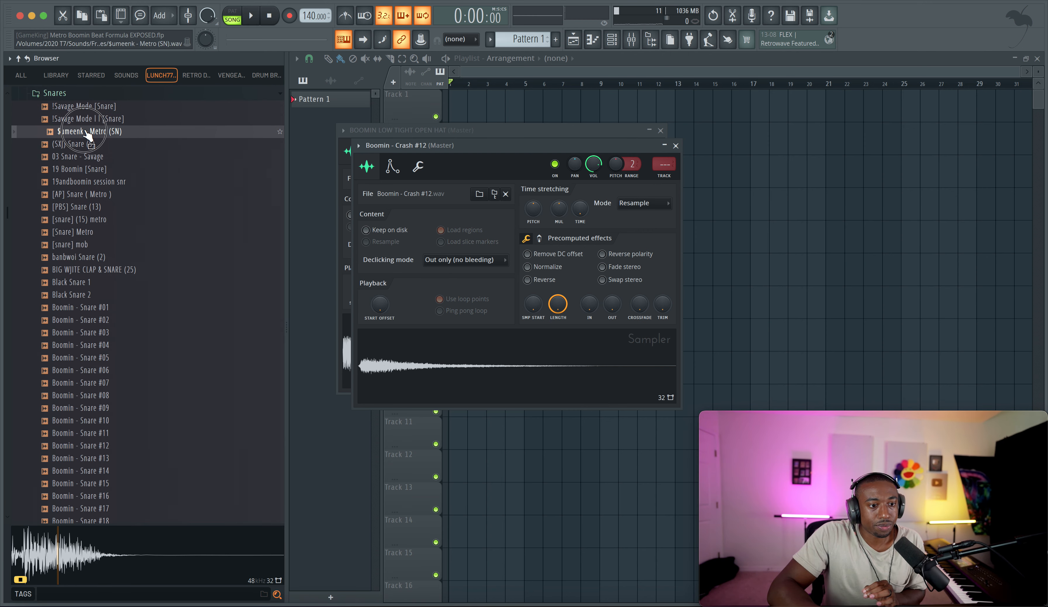
{"action": "key", "text": "Down"}
{"action": "key", "text": "Up"}
{"action": "key", "text": "Down"}
{"action": "key", "text": "Up"}
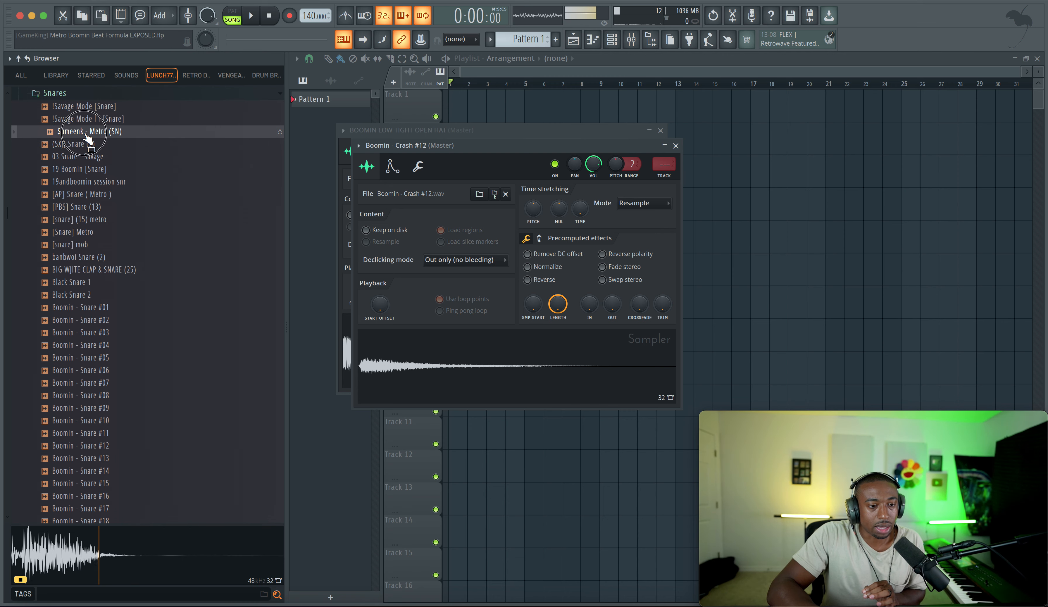
{"action": "right_click", "coordinate": [92, 147]}
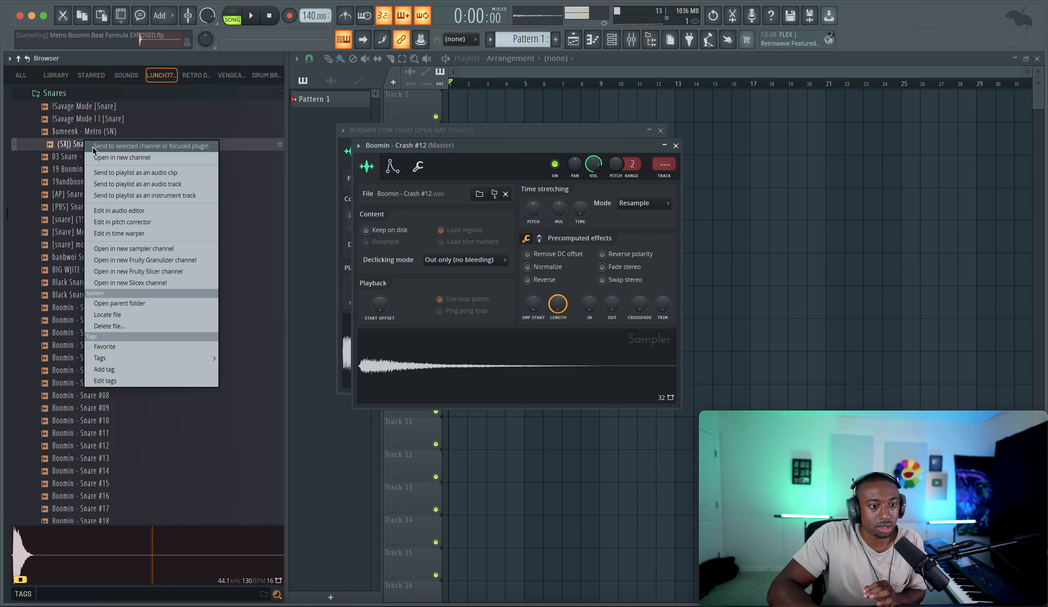
{"action": "left_click", "coordinate": [100, 158]}
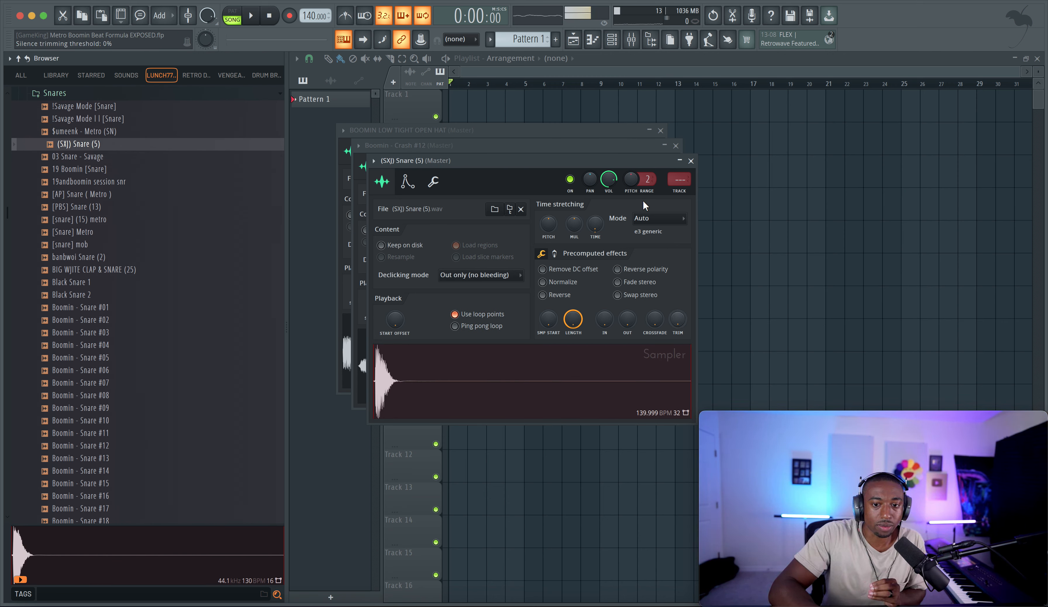
Set the snare's time stretching mode to Resample and its stretch time to (none), and raise the silence trimming threshold.
{"action": "left_click", "coordinate": [654, 218]}
{"action": "left_click", "coordinate": [646, 236]}
{"action": "right_click", "coordinate": [599, 234]}
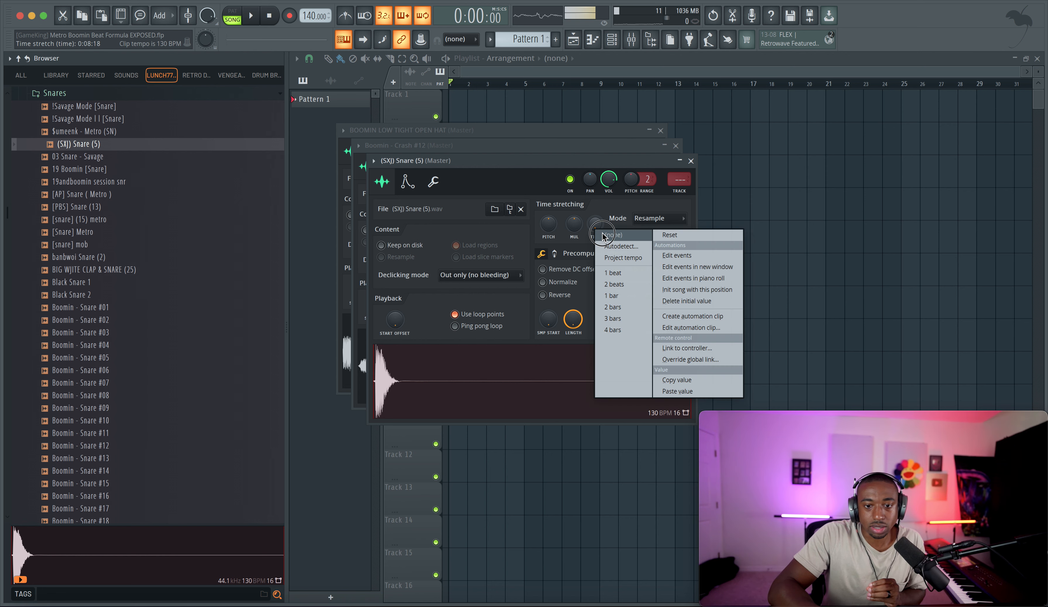
{"action": "left_click", "coordinate": [603, 236]}
{"action": "left_click_drag", "start_coordinate": [676, 326], "coordinate": [675, 323]}
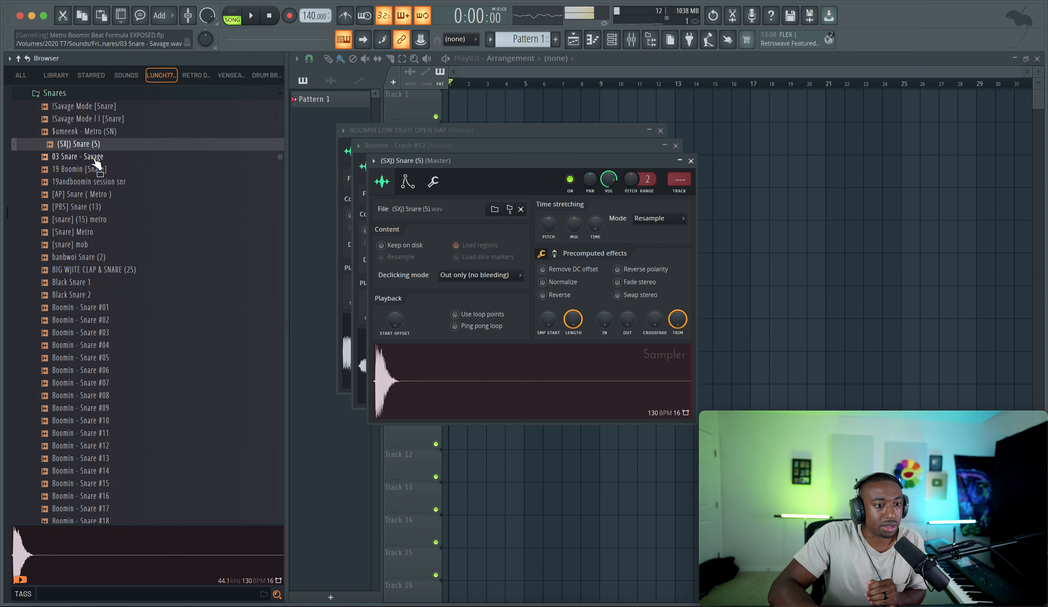
Load $umeenk - Metro HH (Hats) from the kit's Closed Hats folder into a new channel and collapse that folder.
{"action": "scroll", "coordinate": [86, 173], "scroll_direction": "up", "scroll_amount": 3}
{"action": "scroll", "coordinate": [92, 135], "scroll_direction": "up", "scroll_amount": 2}
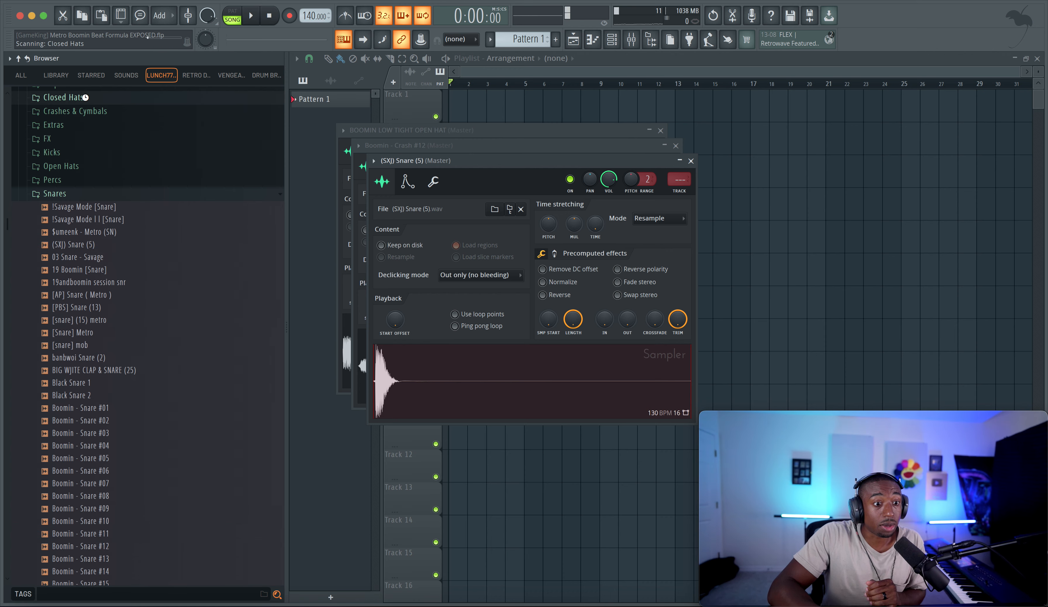
{"action": "left_click", "coordinate": [86, 95]}
{"action": "left_click", "coordinate": [95, 107]}
{"action": "right_click", "coordinate": [93, 107]}
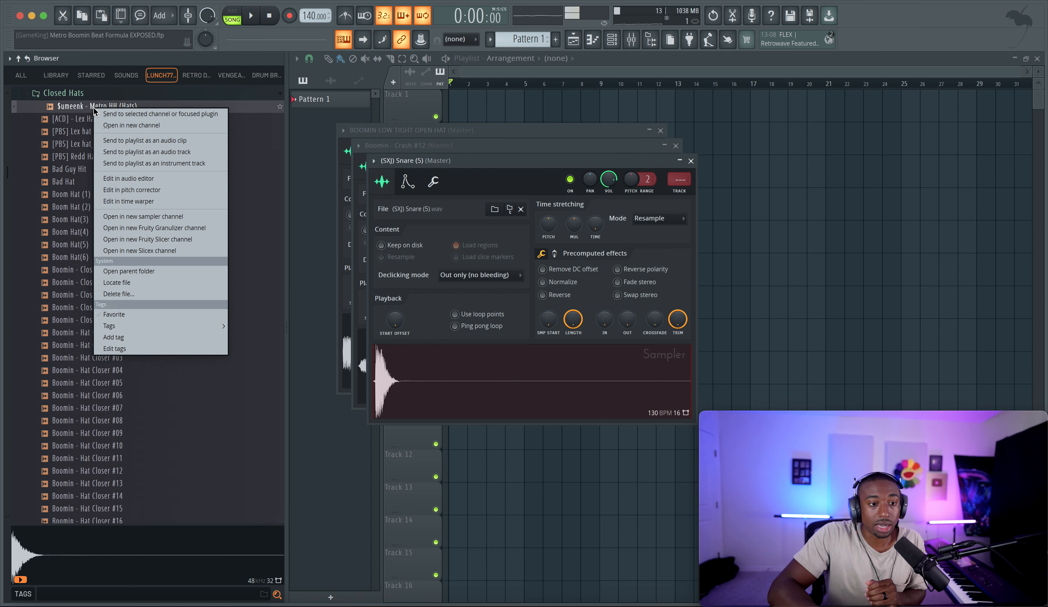
{"action": "left_click", "coordinate": [116, 126]}
{"action": "left_click", "coordinate": [82, 93]}
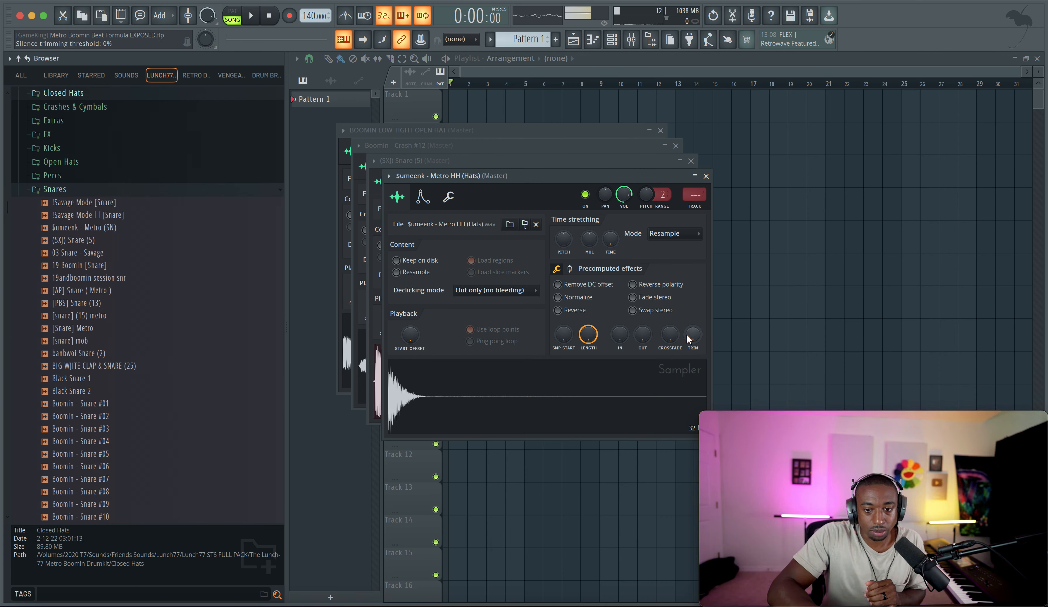
Preview the !Savage Mode II snare, then return to the full sound list and expand 1 - Go - To Drums in Friends Sounds.
{"action": "scroll", "coordinate": [117, 162], "scroll_direction": "up", "scroll_amount": 4}
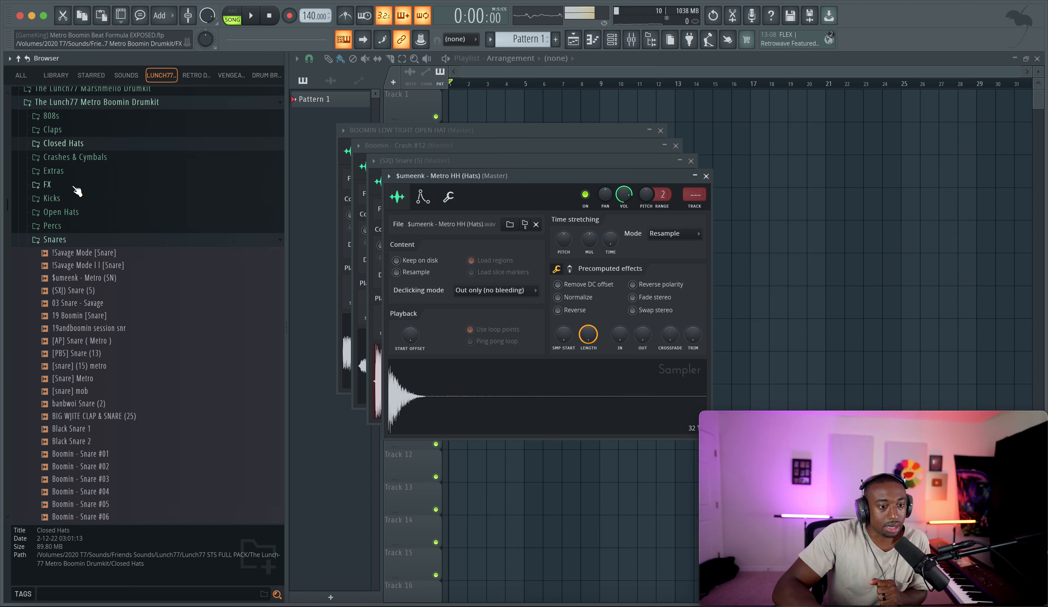
{"action": "left_click", "coordinate": [114, 268]}
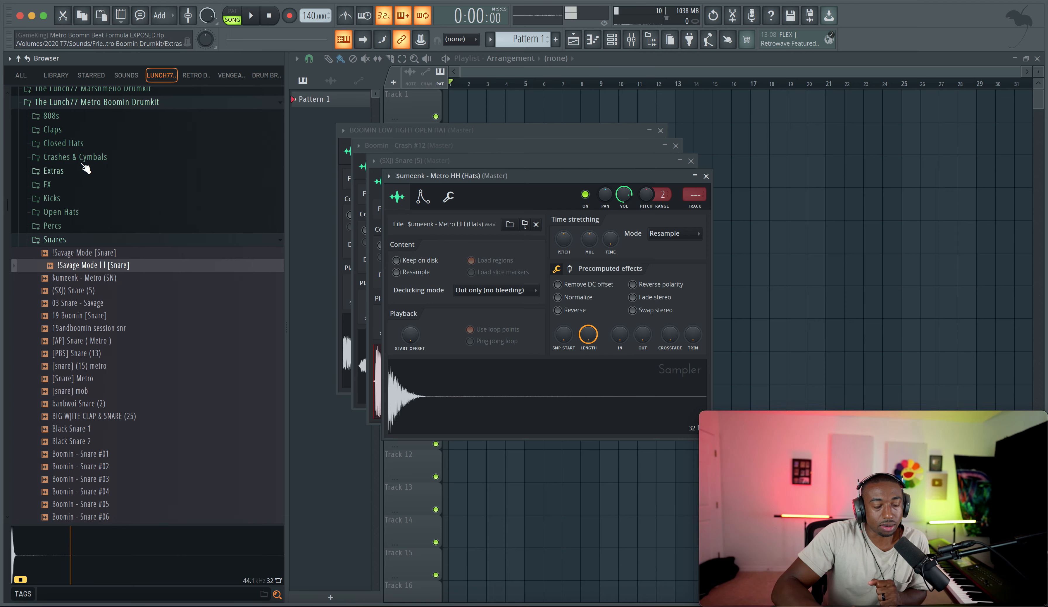
{"action": "left_click", "coordinate": [21, 75]}
{"action": "scroll", "coordinate": [78, 199], "scroll_direction": "up", "scroll_amount": 10}
{"action": "scroll", "coordinate": [78, 199], "scroll_direction": "up", "scroll_amount": 10}
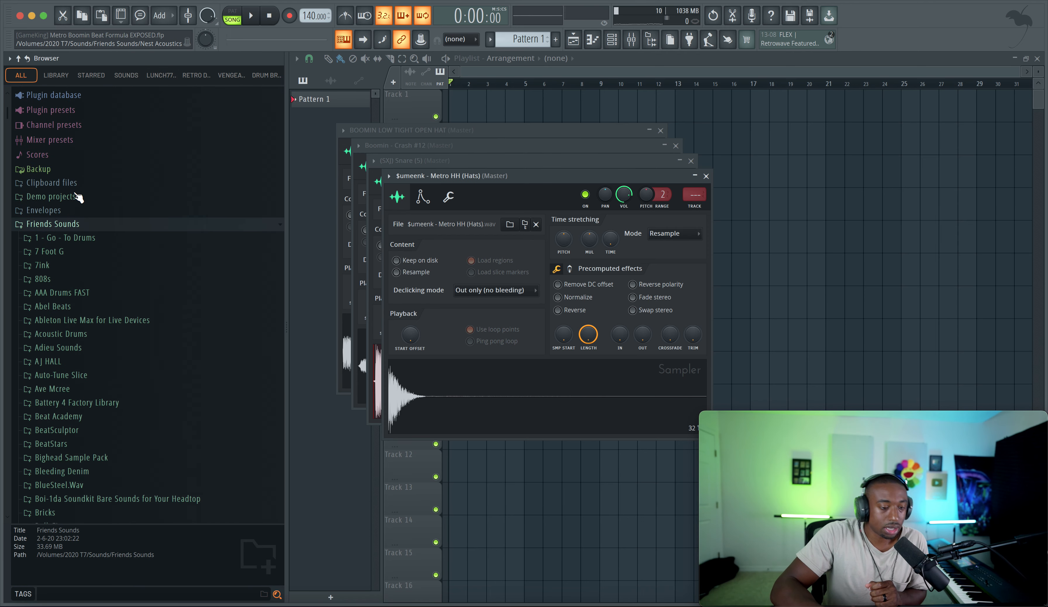
{"action": "left_click", "coordinate": [93, 239]}
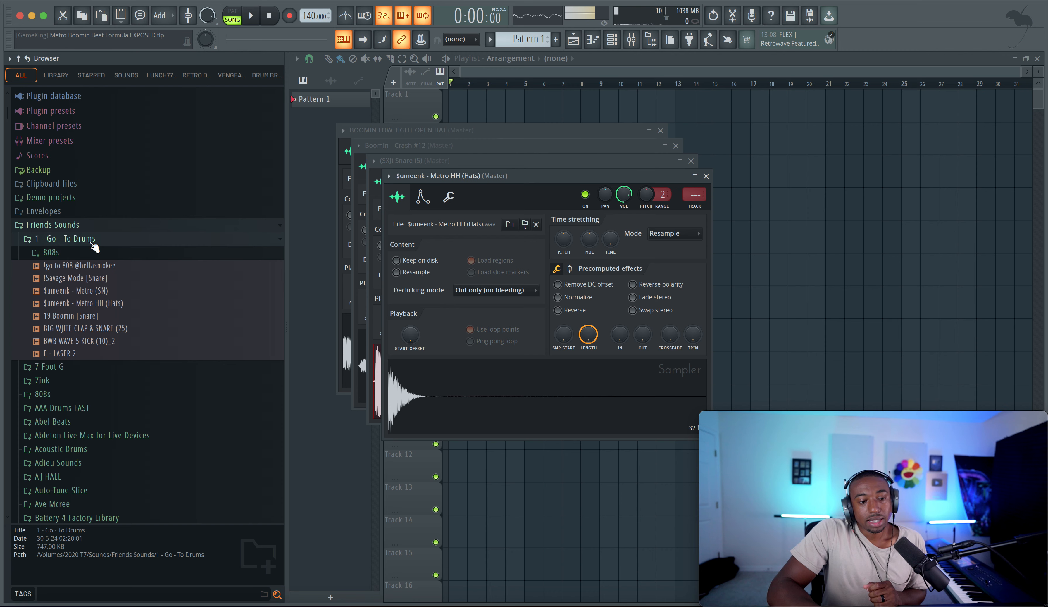
{"action": "left_click", "coordinate": [89, 267]}
{"action": "right_click", "coordinate": [87, 268]}
{"action": "left_click", "coordinate": [101, 286]}
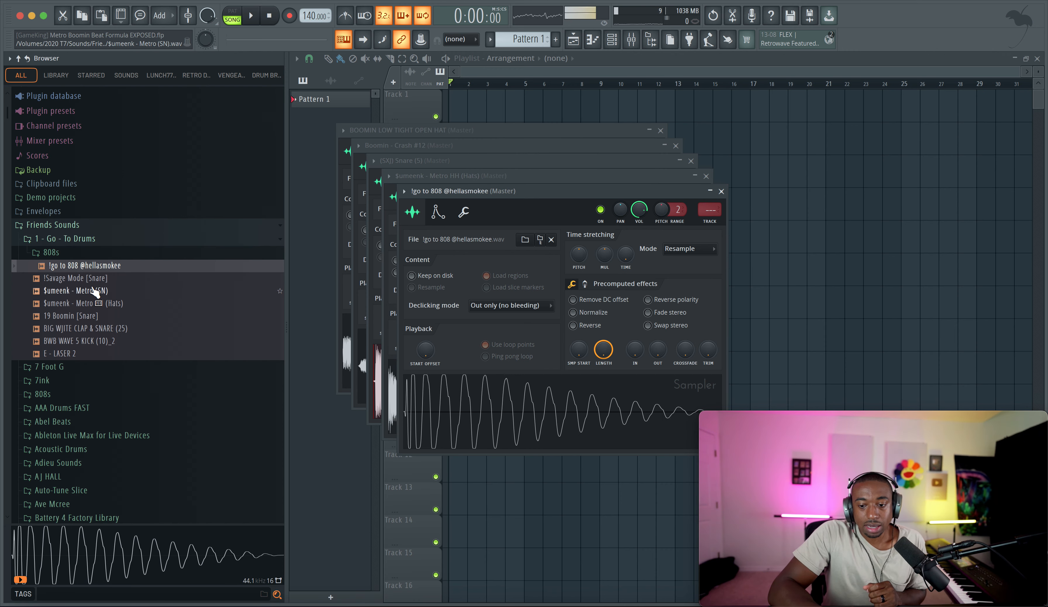
{"action": "left_click", "coordinate": [118, 342]}
{"action": "right_click", "coordinate": [119, 344]}
{"action": "left_click", "coordinate": [125, 358]}
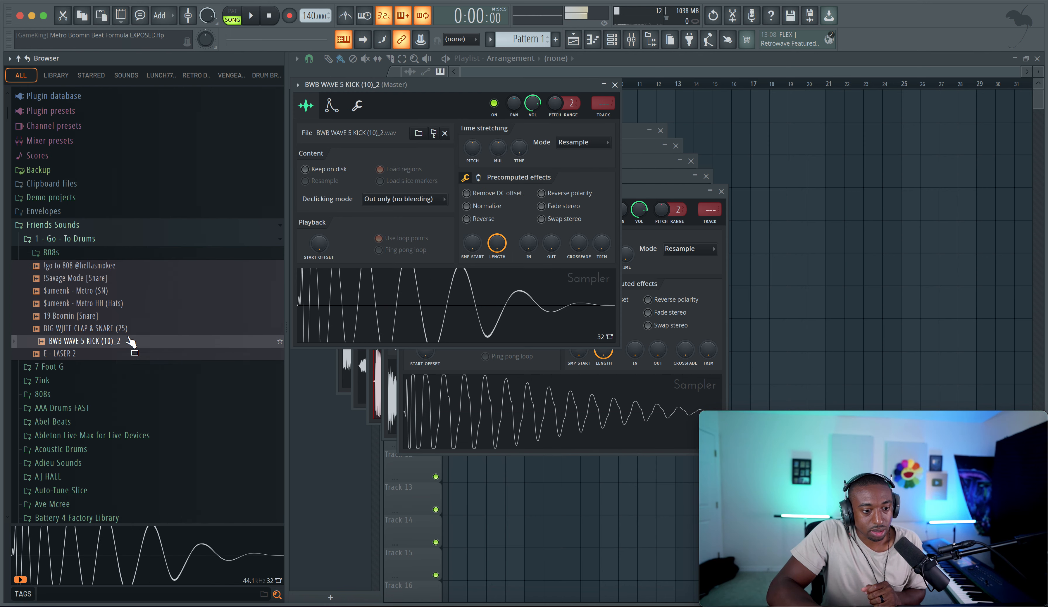
Preview BIG WJITE CLAP & SNARE (25) and the Metro HH hat, and load 19 Boomin [Snare] into a new channel.
{"action": "left_click", "coordinate": [130, 330]}
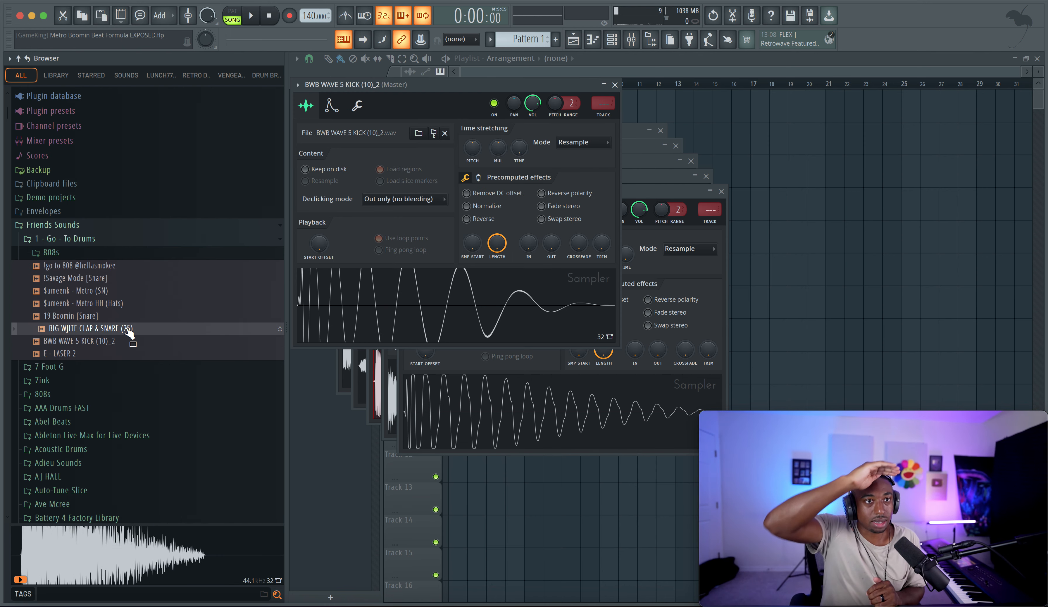
{"action": "left_click", "coordinate": [89, 303]}
{"action": "left_click", "coordinate": [90, 317]}
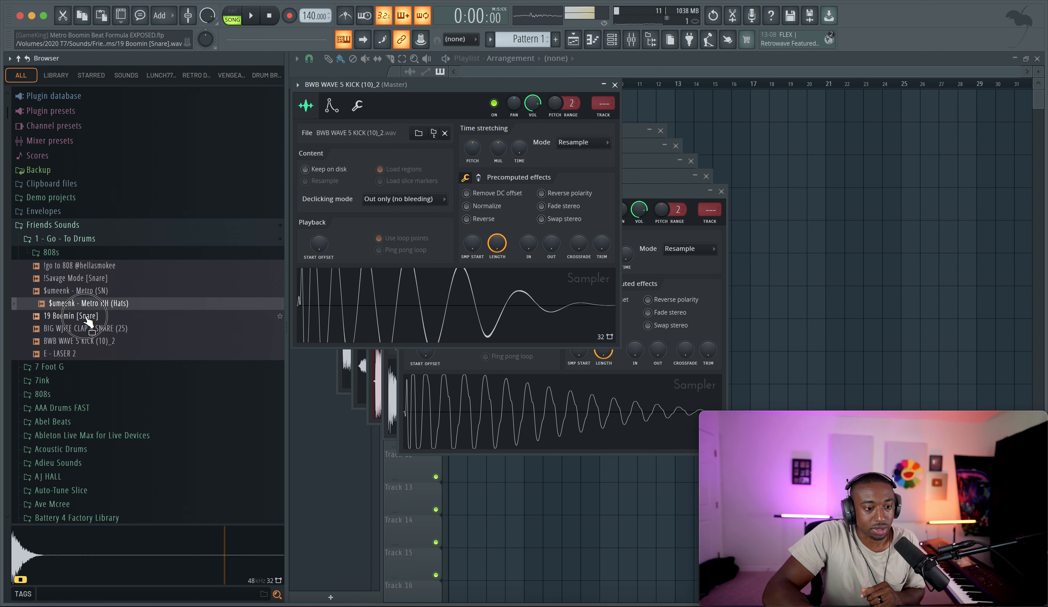
{"action": "left_click", "coordinate": [89, 303]}
{"action": "left_click", "coordinate": [89, 317]}
{"action": "right_click", "coordinate": [89, 317]}
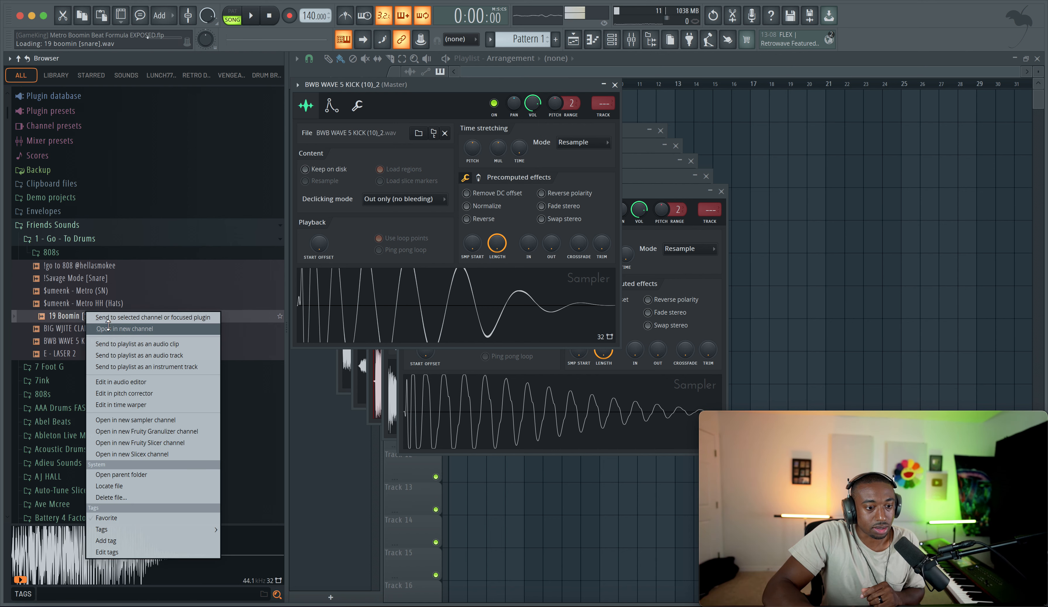
{"action": "left_click", "coordinate": [125, 330]}
Route the channels from BOOMIN LOW TIGHT OPEN HAT to 19 Boomin [Snare] to mixer tracks 2 to 8 and clear the open windows off the playlist.
{"action": "key", "text": "F6"}
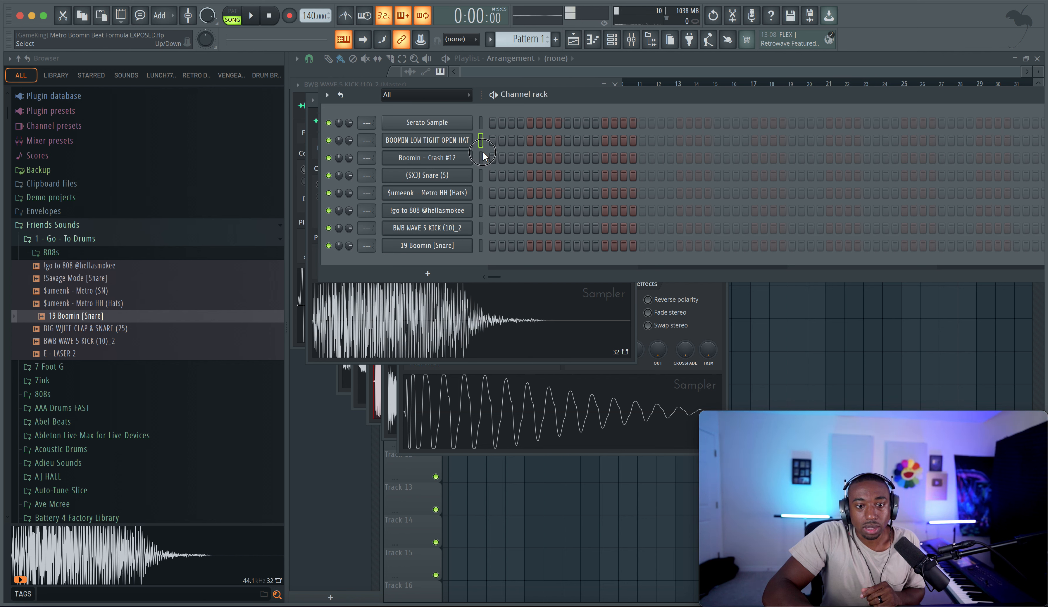
{"action": "left_click_drag", "start_coordinate": [482, 156], "coordinate": [483, 265]}
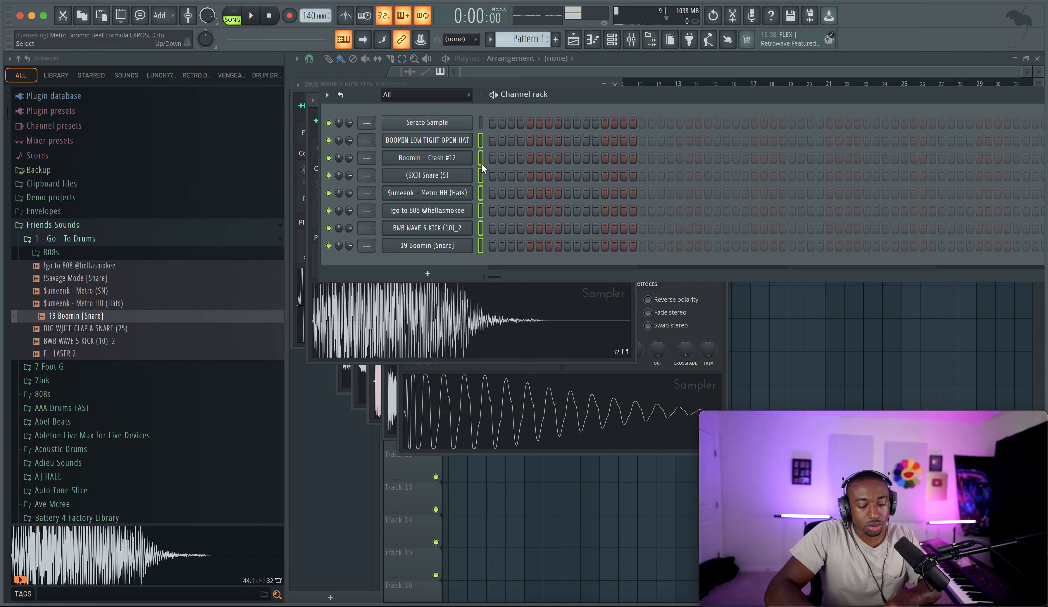
{"action": "key", "text": "ctrl+l"}
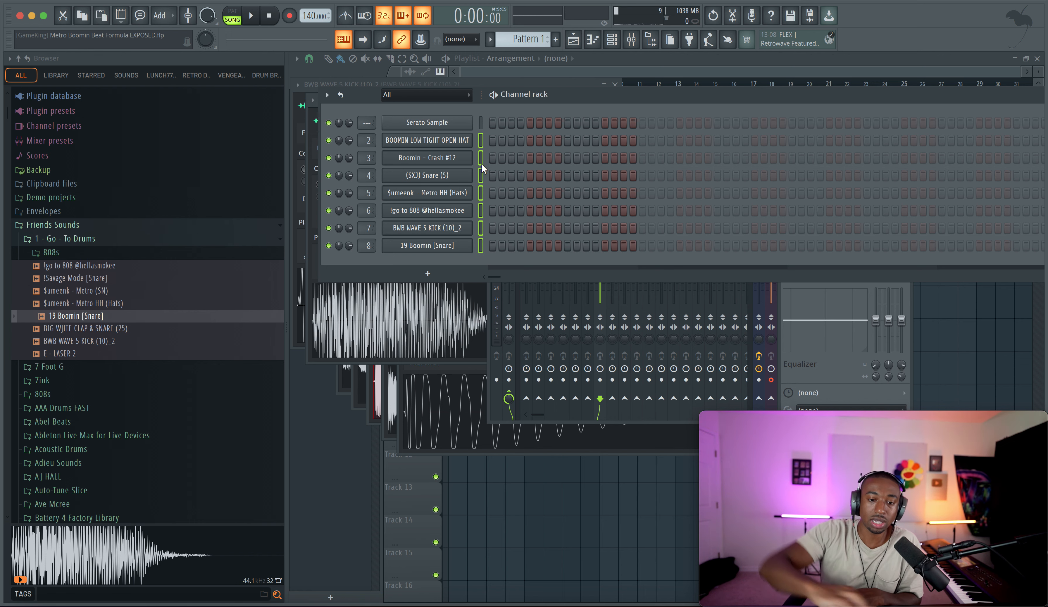
{"action": "left_click", "coordinate": [482, 162]}
{"action": "right_click", "coordinate": [963, 385]}
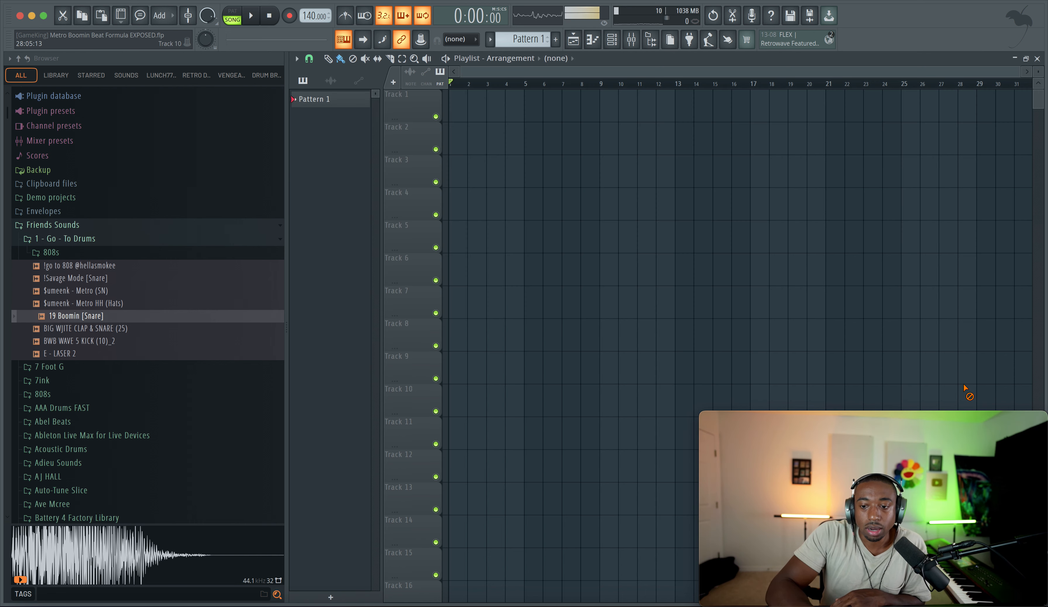
Place a Pattern 1 clip at bar 1 of Track 1 and, after changing the snap setting, extend it to four bars.
{"action": "left_click", "coordinate": [463, 107]}
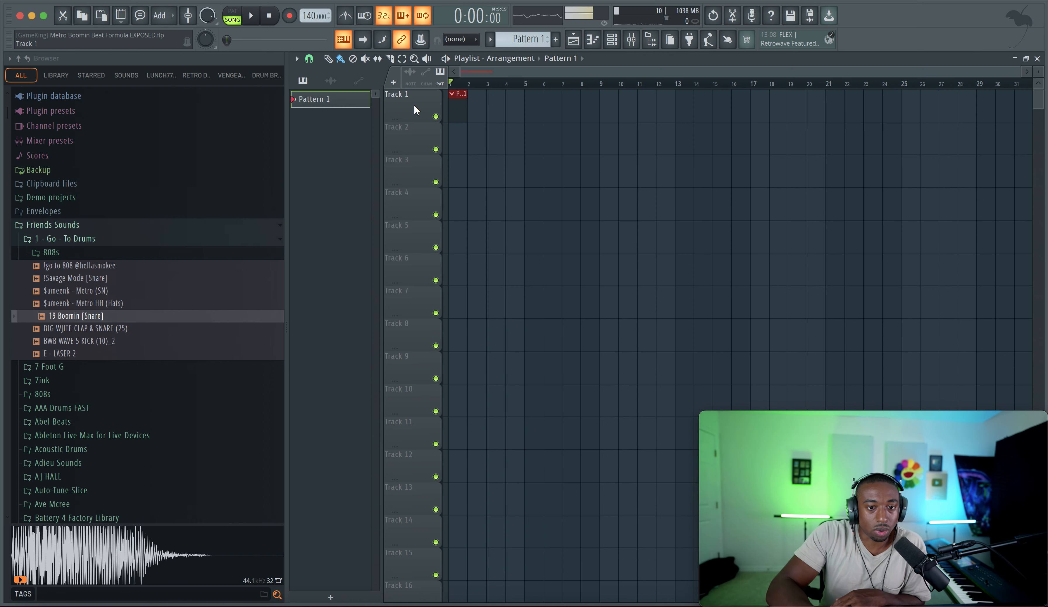
{"action": "left_click", "coordinate": [309, 58]}
{"action": "left_click", "coordinate": [320, 239]}
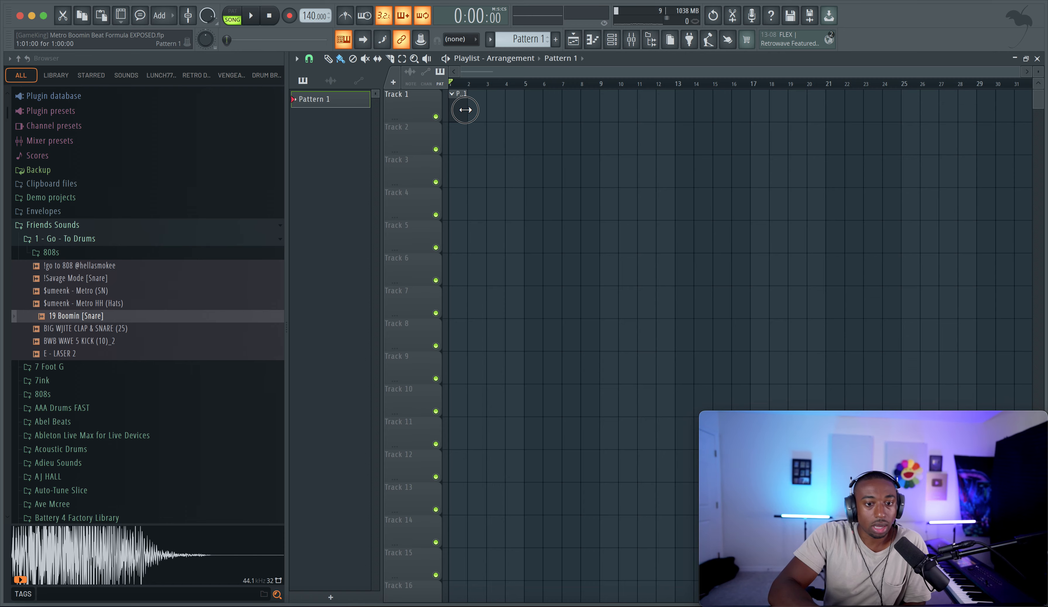
{"action": "left_click_drag", "start_coordinate": [465, 110], "coordinate": [522, 110]}
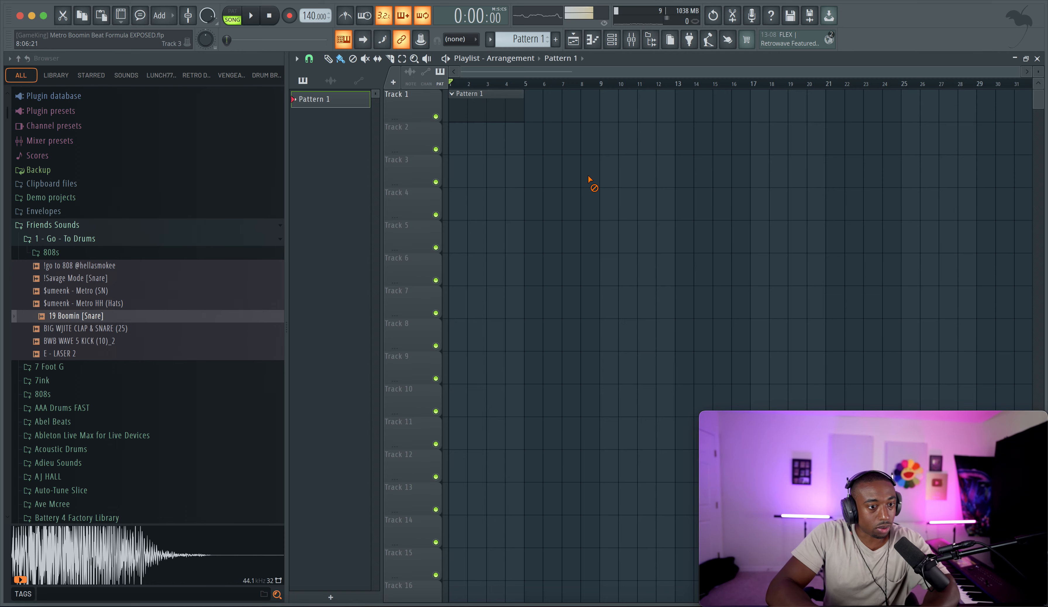
Check the mixer for the newly routed drum tracks, close it and bring back the channel rack.
{"action": "left_click", "coordinate": [631, 39]}
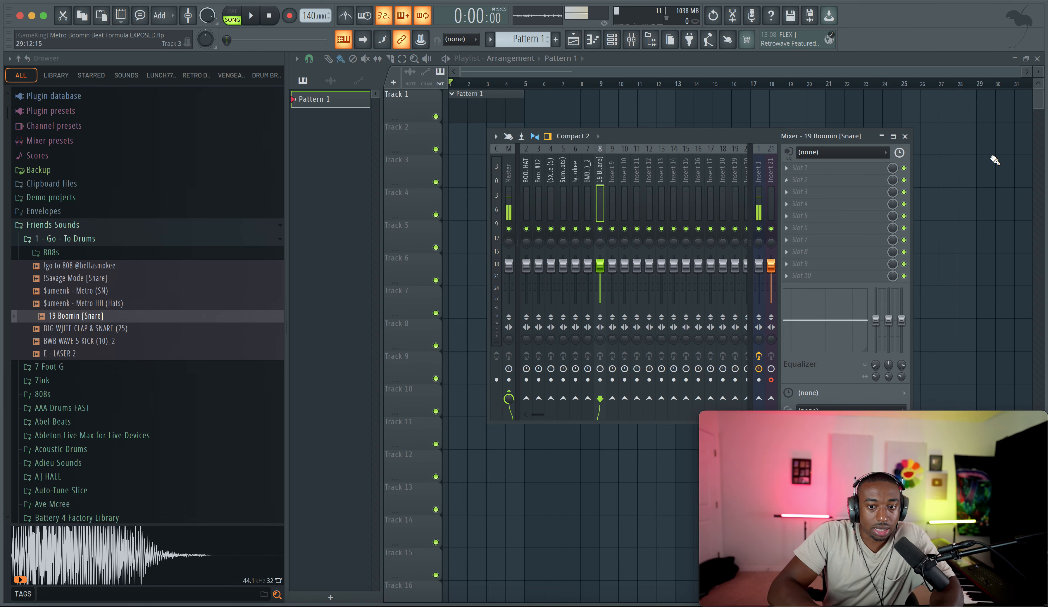
{"action": "key", "text": "F9"}
{"action": "left_click", "coordinate": [612, 39]}
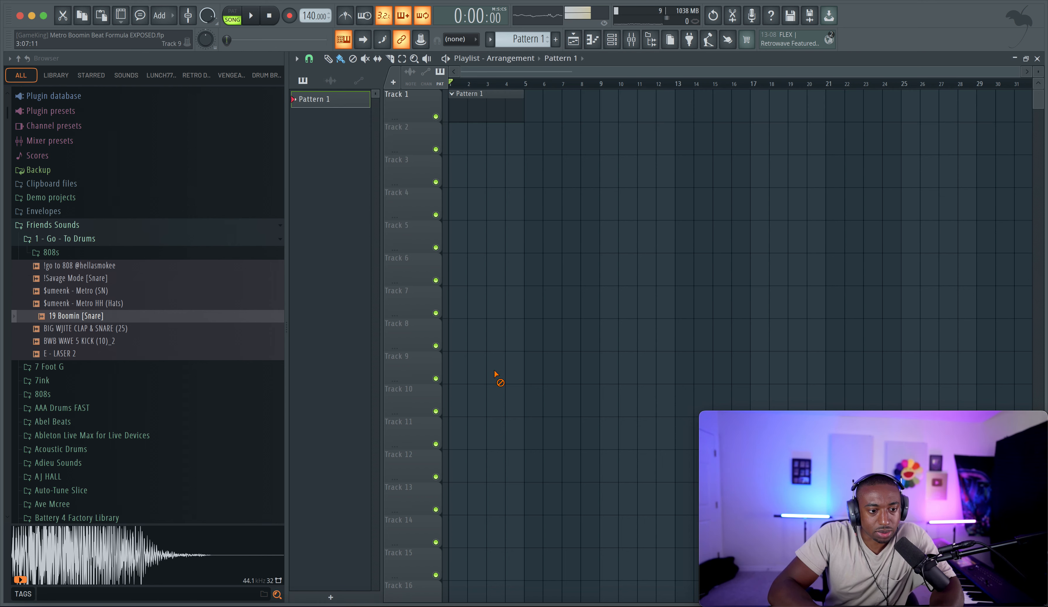
{"action": "key", "text": "F6"}
{"action": "left_click", "coordinate": [616, 45]}
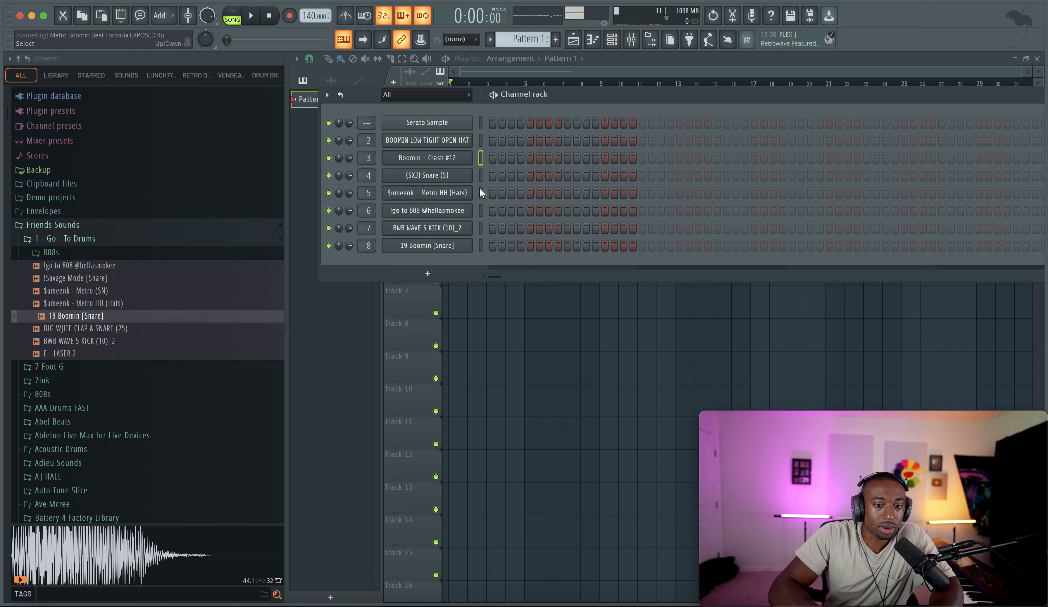
Extend the pattern to four bars with the browser hidden and fill every 2 steps of the $umeenk - Metro HH (Hats) channel.
{"action": "right_click", "coordinate": [470, 189]}
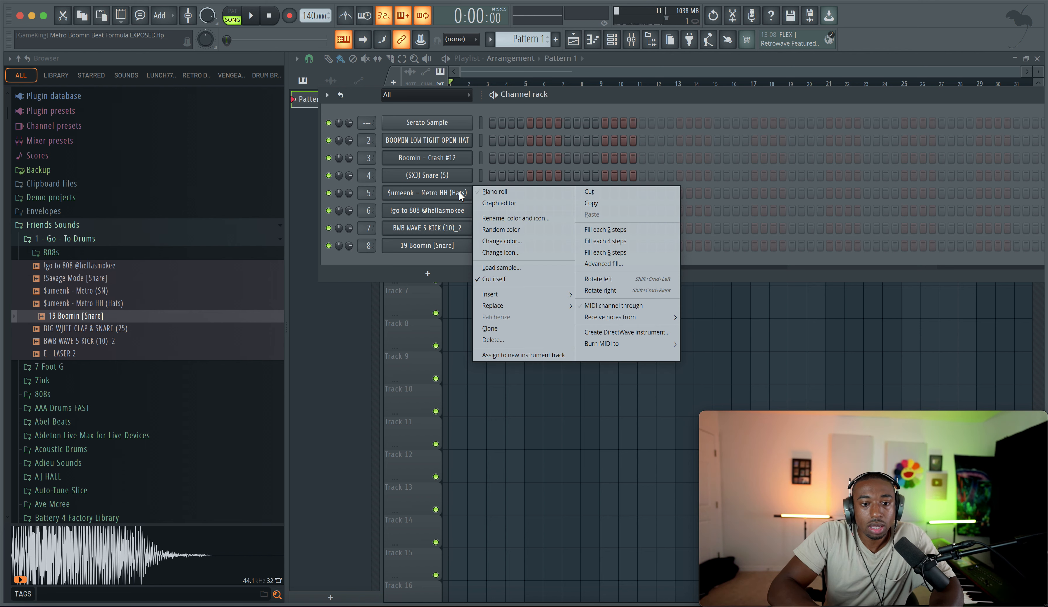
{"action": "left_click", "coordinate": [627, 229]}
{"action": "left_click", "coordinate": [793, 192]}
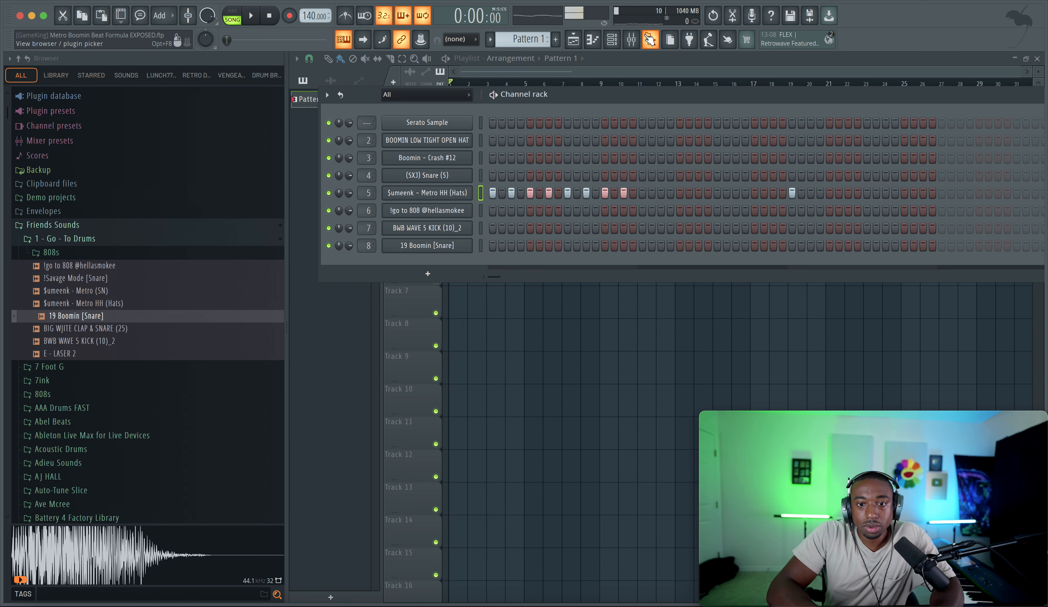
{"action": "left_click", "coordinate": [650, 40]}
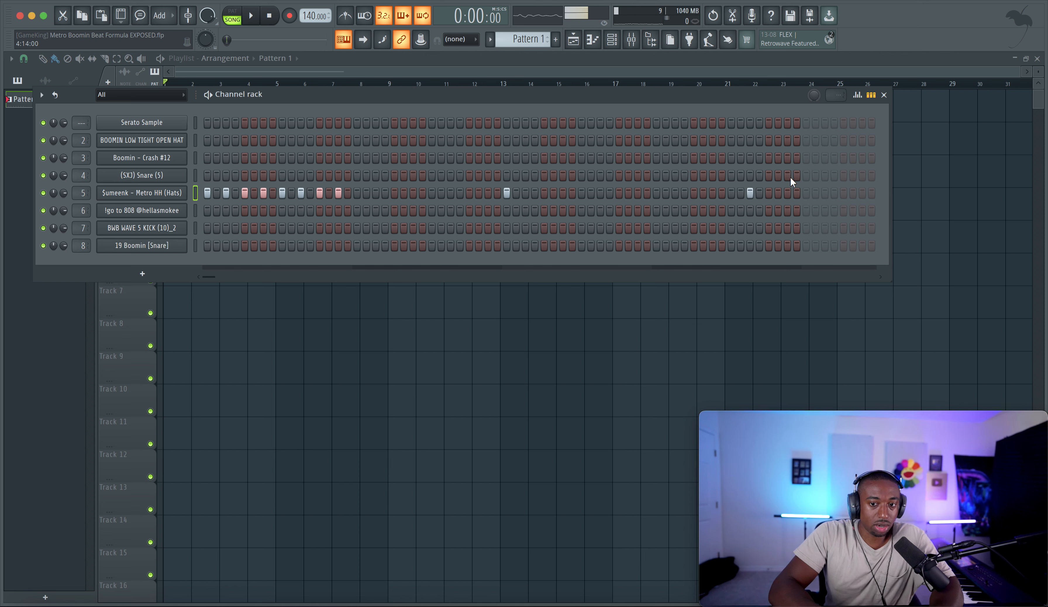
{"action": "right_click", "coordinate": [125, 193]}
{"action": "left_click", "coordinate": [304, 227]}
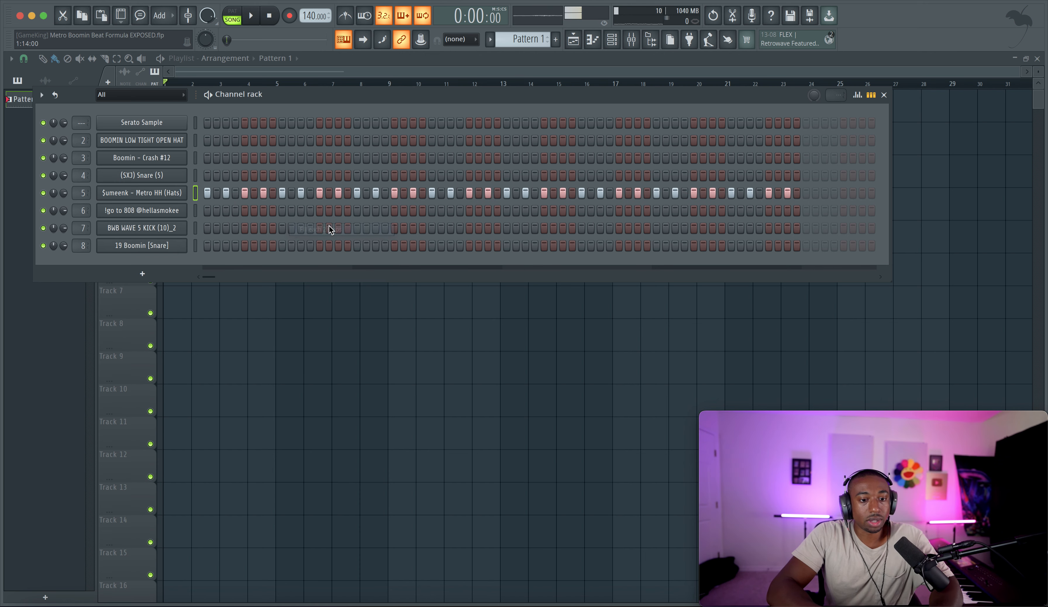
Add extra hat hits on step 6 of bars 1 to 3 and step 10 of bar 4, and set the hat channel's volume to 84%.
{"action": "key", "text": "space"}
{"action": "key", "text": "space"}
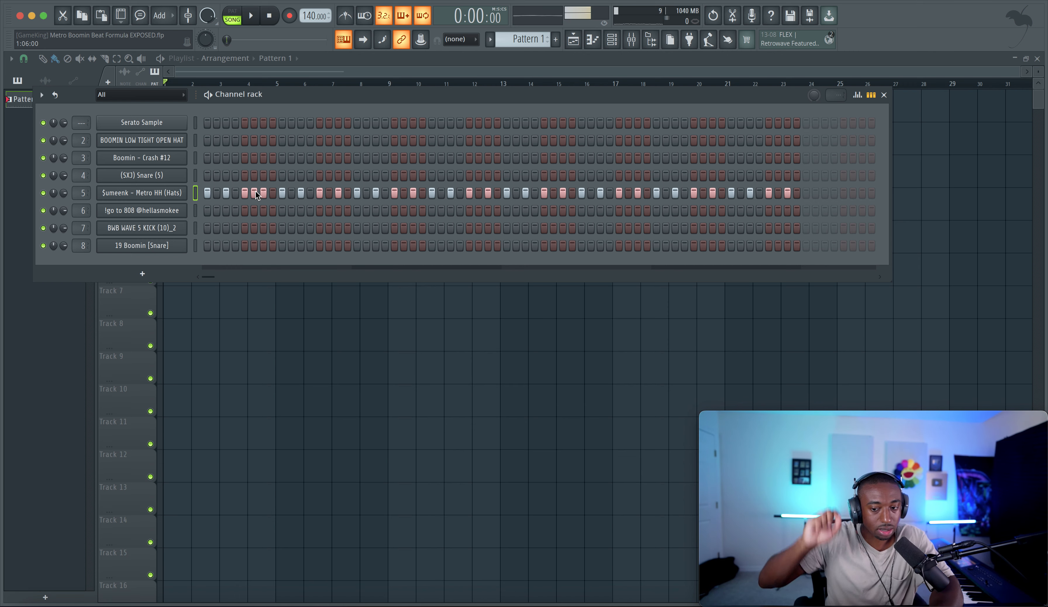
{"action": "key", "text": "space"}
{"action": "key", "text": "space"}
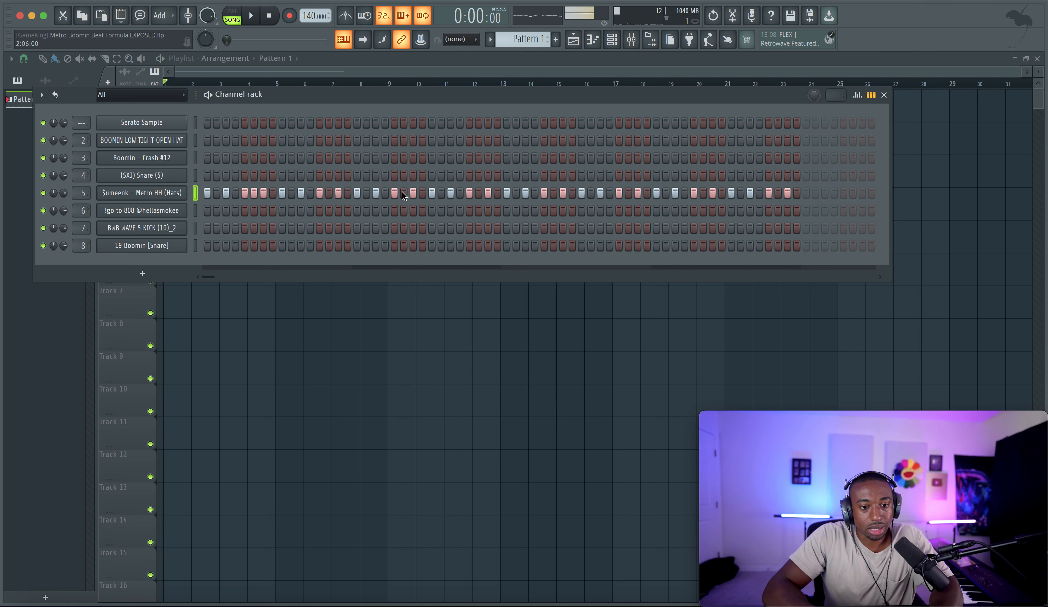
{"action": "key", "text": "space"}
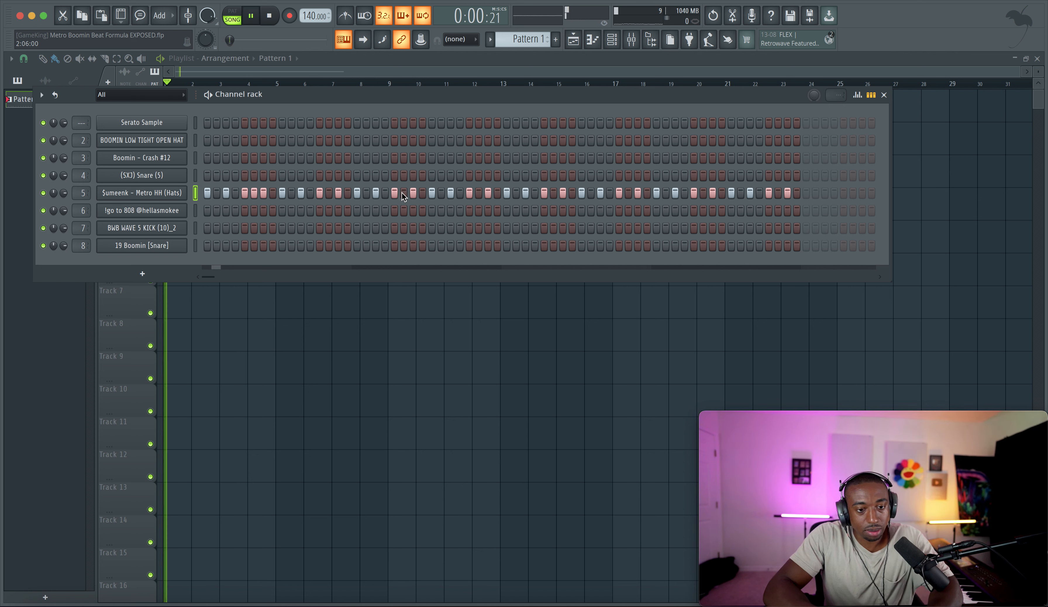
{"action": "left_click", "coordinate": [403, 193]}
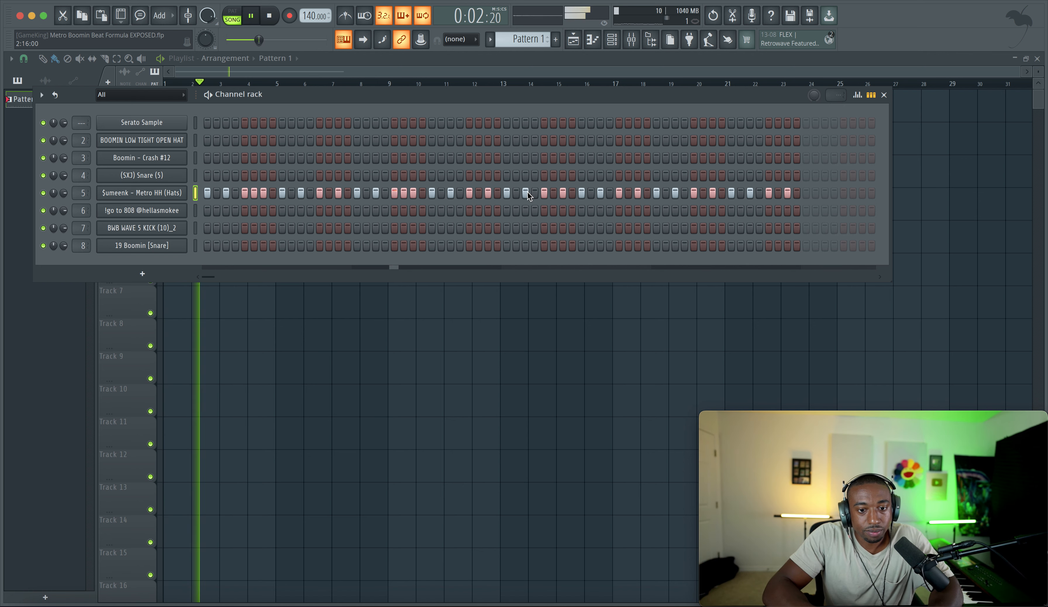
{"action": "left_click", "coordinate": [553, 192]}
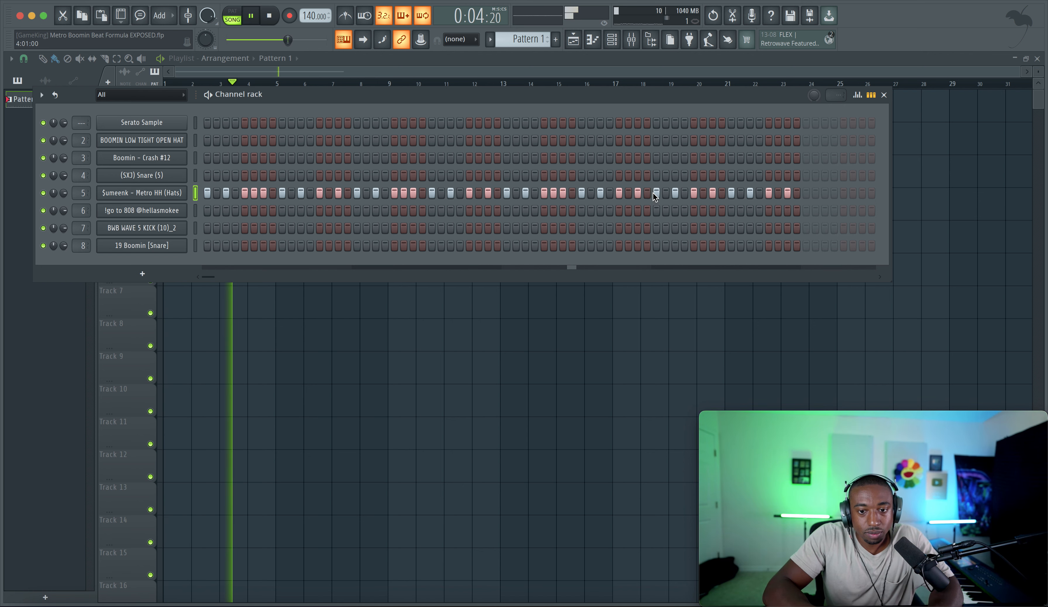
{"action": "left_click", "coordinate": [778, 193]}
{"action": "left_click", "coordinate": [778, 192]}
{"action": "left_click", "coordinate": [740, 193]}
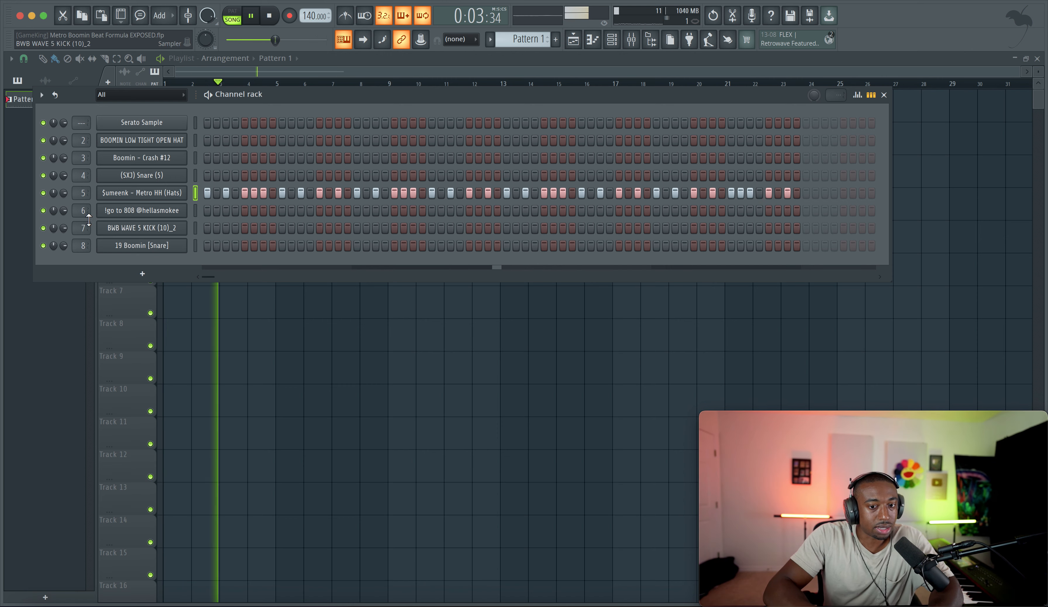
{"action": "left_click_drag", "start_coordinate": [63, 193], "coordinate": [64, 191]}
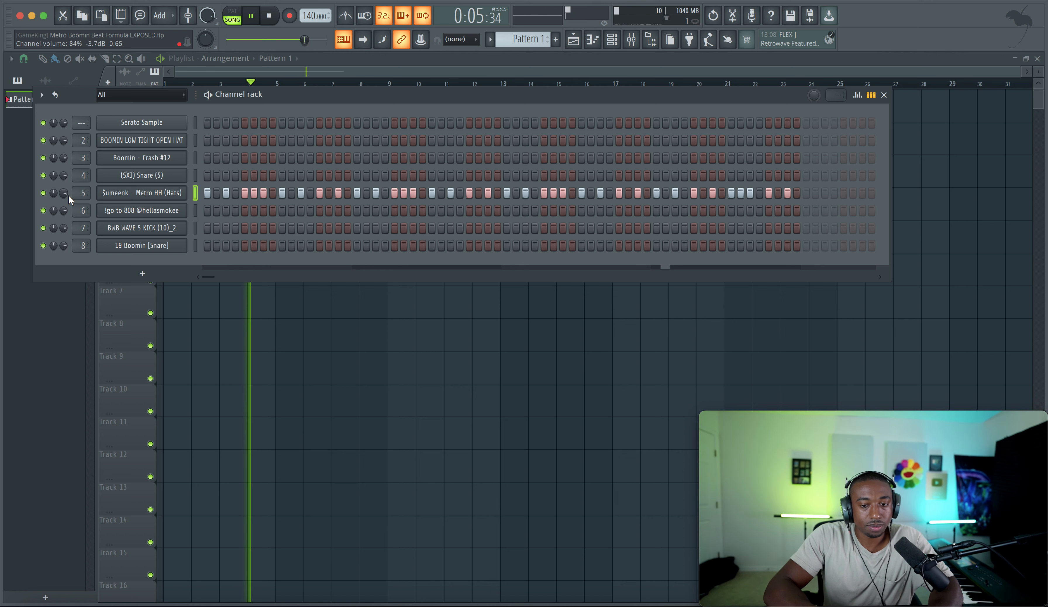
Audition the 808, stop playback, and place the BWB WAVE 5 kick on step 1 and the 19 Boomin snare on step 9 of bar 1.
{"action": "left_click", "coordinate": [195, 211]}
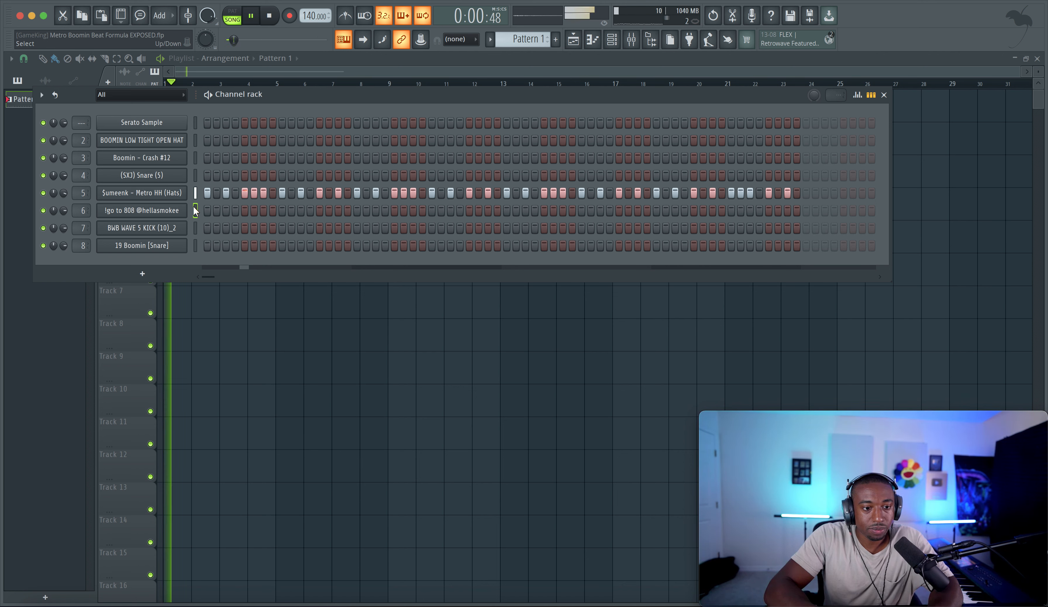
{"action": "key", "text": "q"}
{"action": "left_click", "coordinate": [196, 227]}
{"action": "key", "text": "space"}
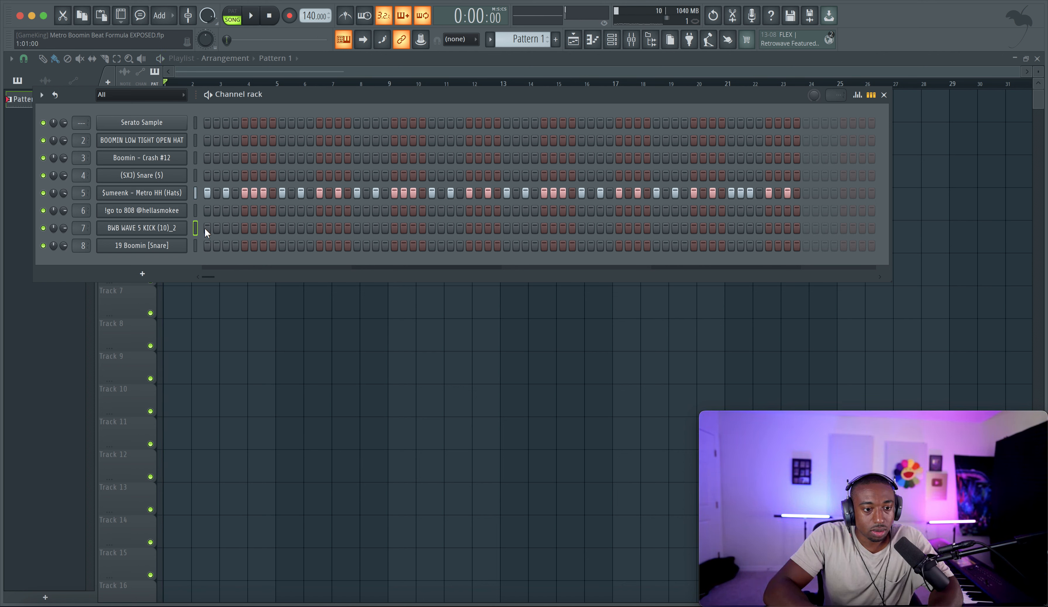
{"action": "left_click", "coordinate": [282, 246]}
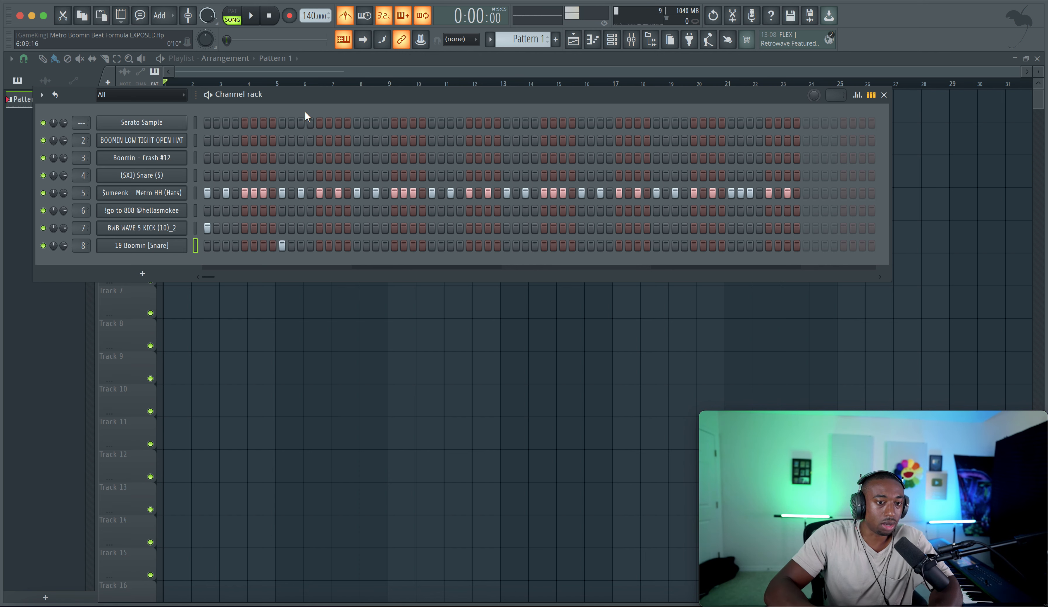
With the metronome on and the song playing, add 19 Boomin snare hits on step 9 of bars 2, 3 and 4.
{"action": "key", "text": "space"}
{"action": "left_click", "coordinate": [432, 245]}
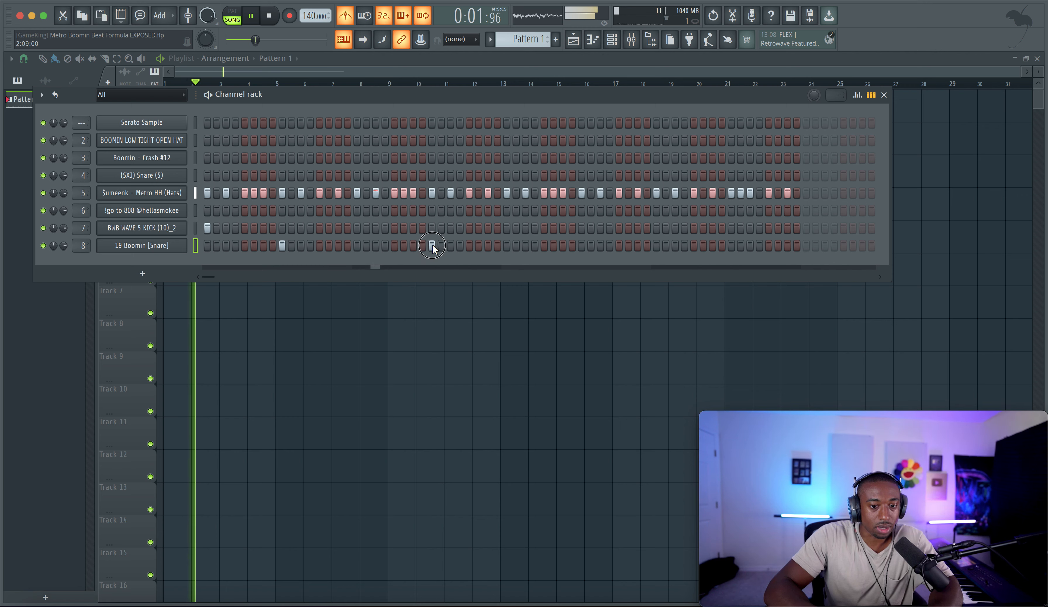
{"action": "left_click", "coordinate": [582, 245]}
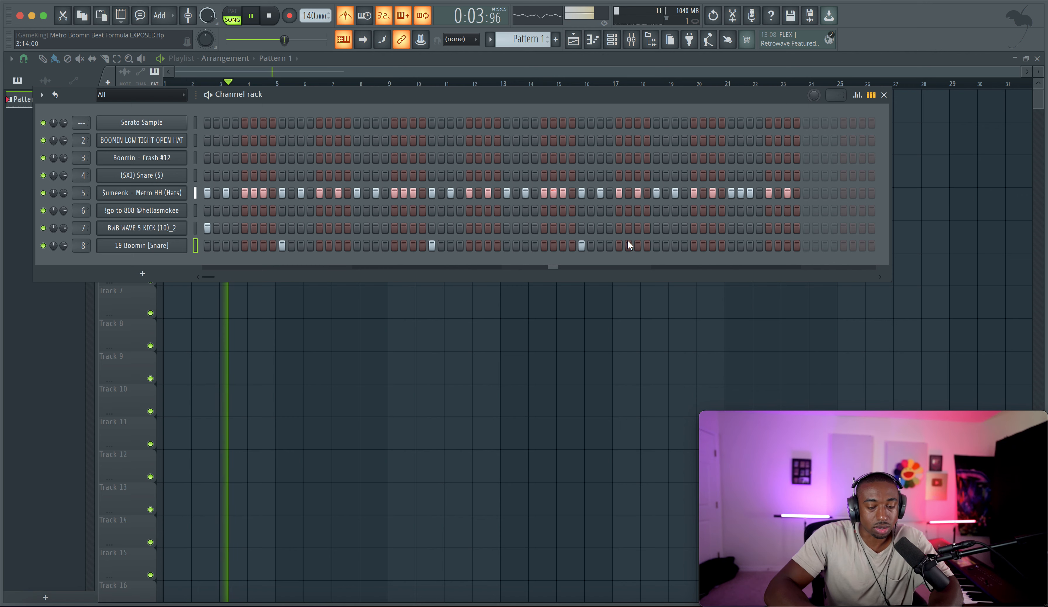
{"action": "left_click", "coordinate": [732, 245]}
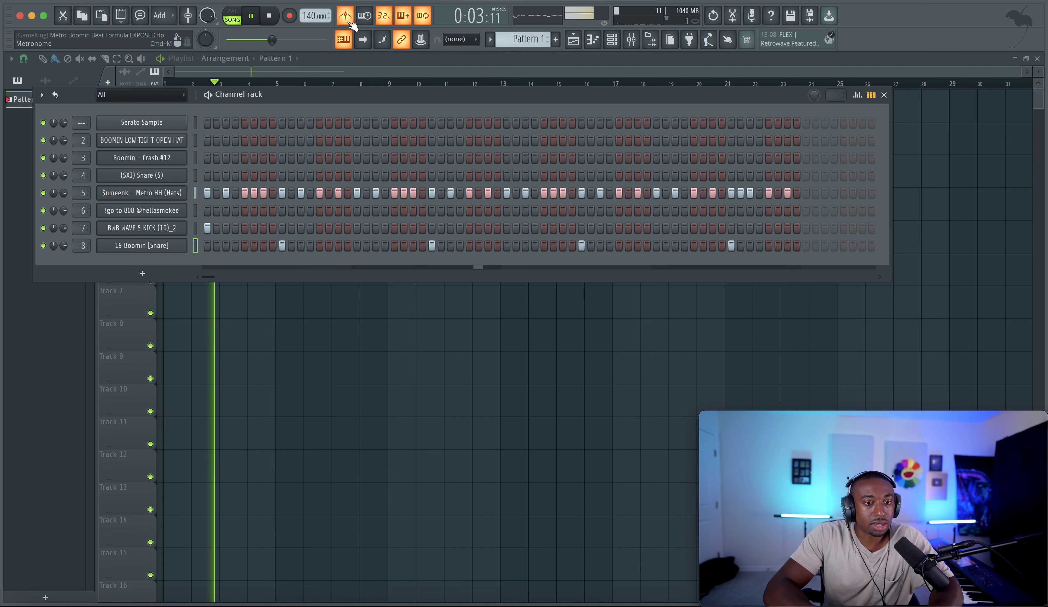
Add (SXJ) Snare (5) hits on step 15 of bars 1 and 3 and step 3 of bars 2 and 4, and adjust that channel's volume.
{"action": "left_click", "coordinate": [196, 175]}
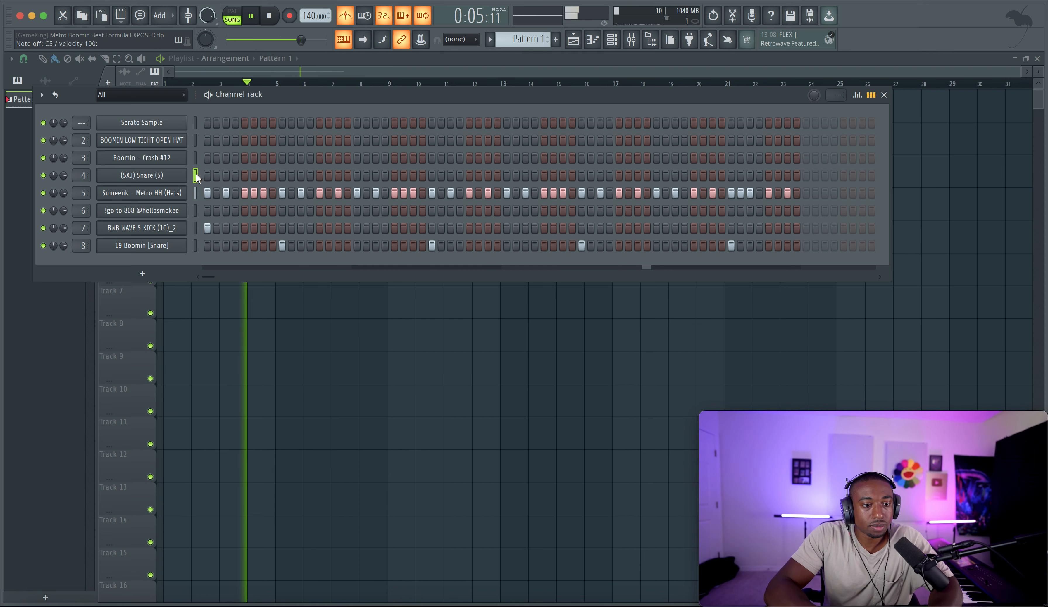
{"action": "left_click", "coordinate": [339, 174]}
{"action": "left_click", "coordinate": [375, 176]}
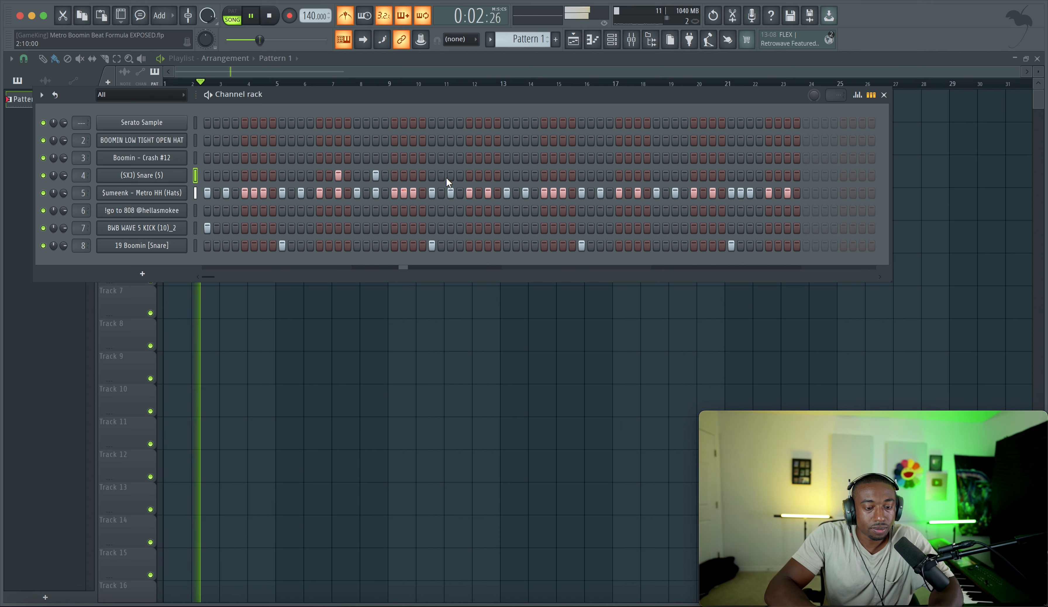
{"action": "left_click", "coordinate": [638, 175]}
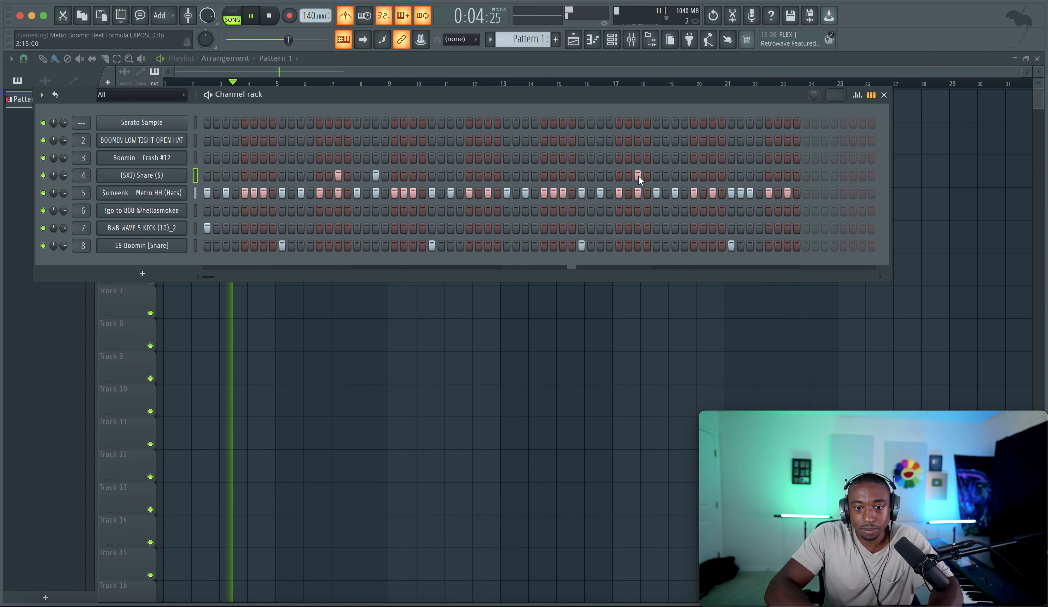
{"action": "left_click", "coordinate": [675, 175]}
{"action": "left_click", "coordinate": [666, 175]}
{"action": "left_click", "coordinate": [666, 175]}
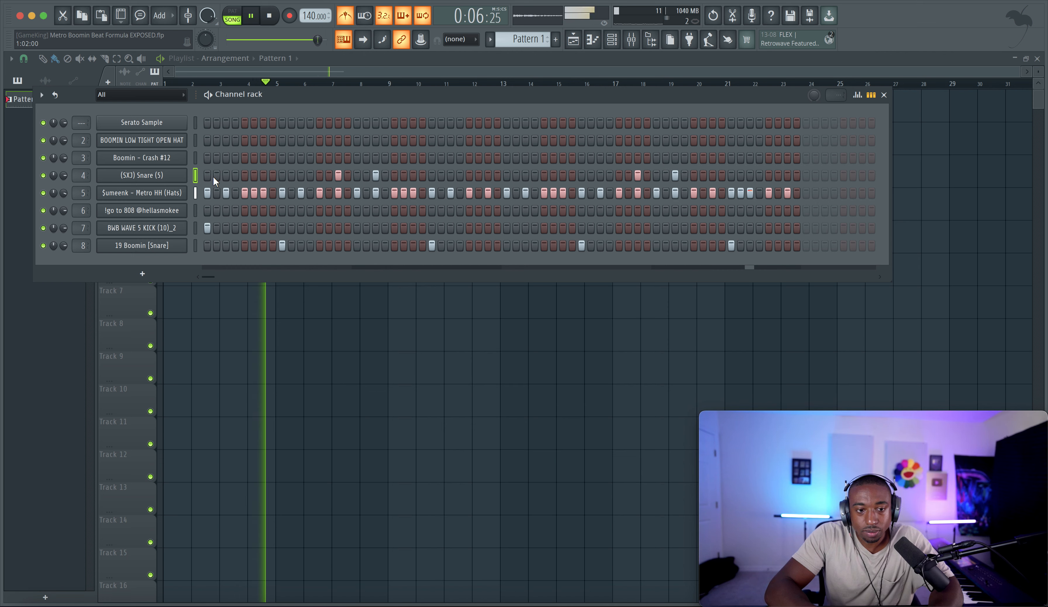
{"action": "mouse_move", "coordinate": [64, 175]}
{"action": "left_mouse_down"}
{"action": "mouse_move", "coordinate": [63, 192]}
{"action": "mouse_move", "coordinate": [71, 169]}
{"action": "left_mouse_up"}
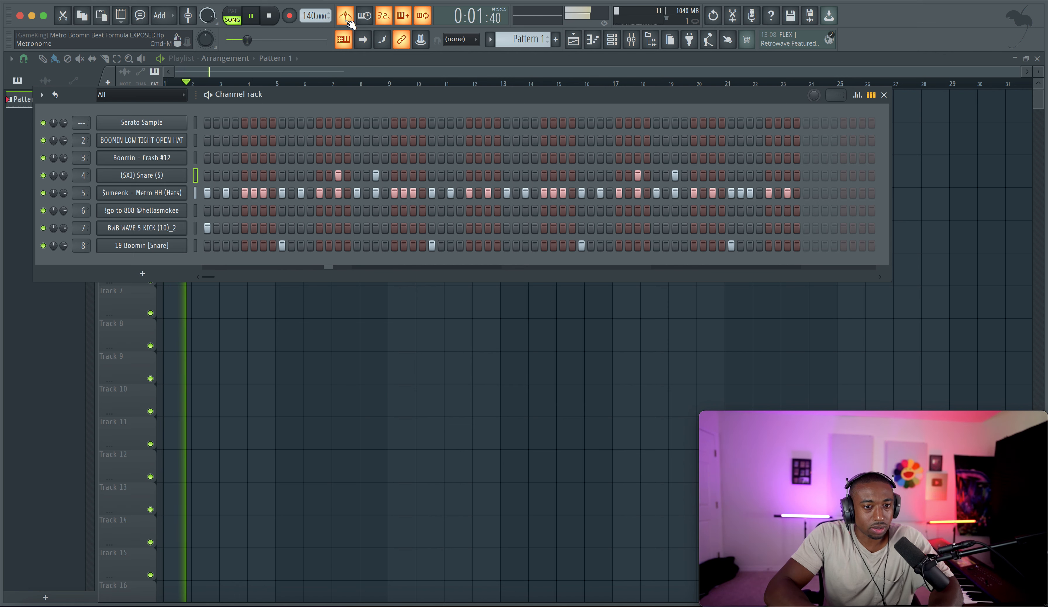
Place BOOMIN LOW TIGHT OPEN HAT hits on steps 1, 5 and 9 of bar 1, clearing the trial hit on bar 2.
{"action": "left_click", "coordinate": [195, 140]}
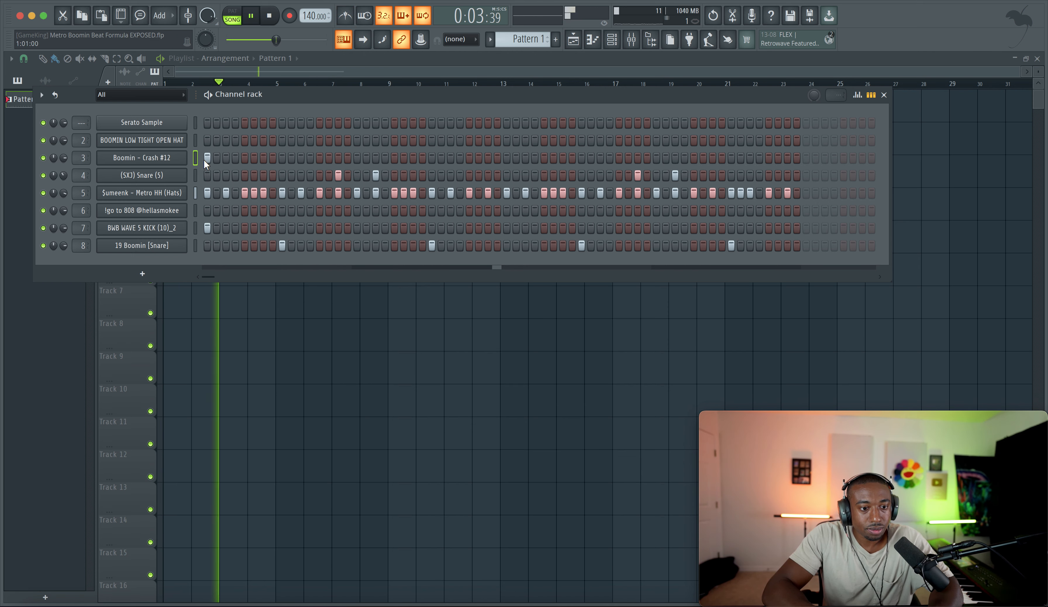
{"action": "left_click", "coordinate": [207, 141]}
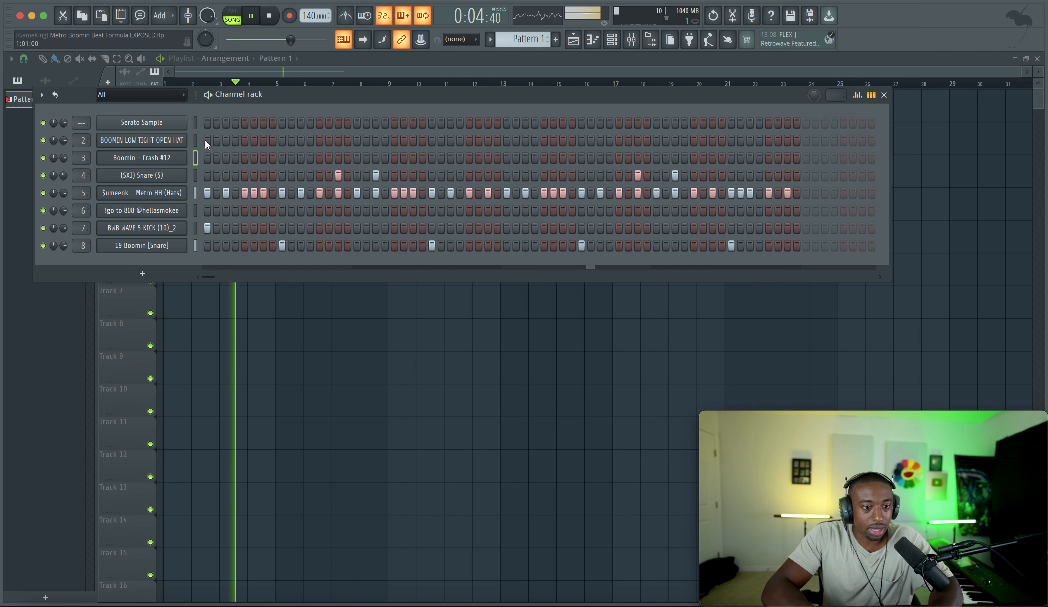
{"action": "left_click", "coordinate": [245, 140]}
{"action": "left_click", "coordinate": [282, 140]}
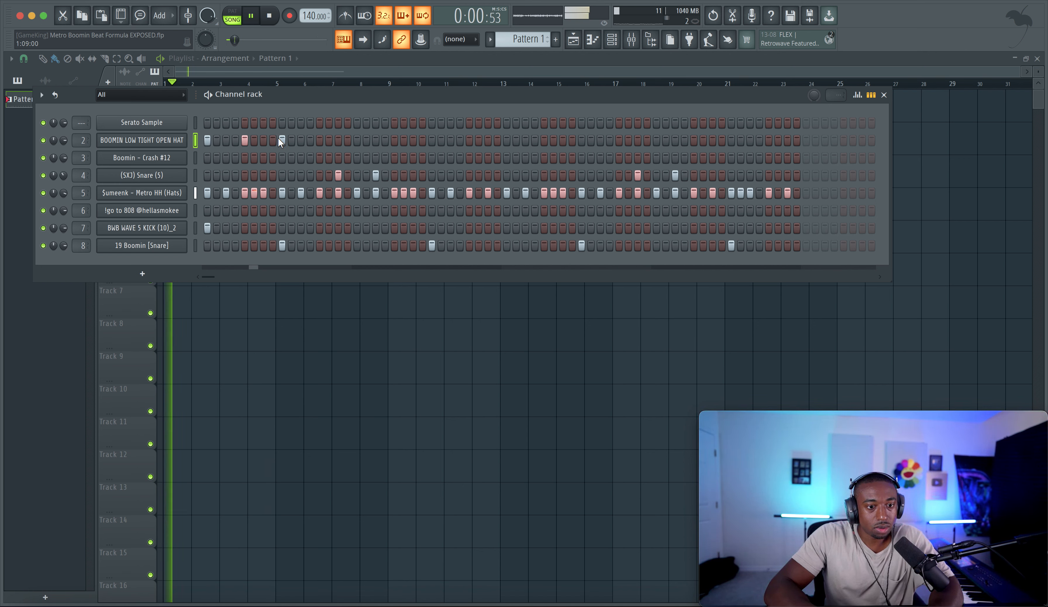
{"action": "left_click", "coordinate": [245, 140]}
{"action": "left_click", "coordinate": [355, 137]}
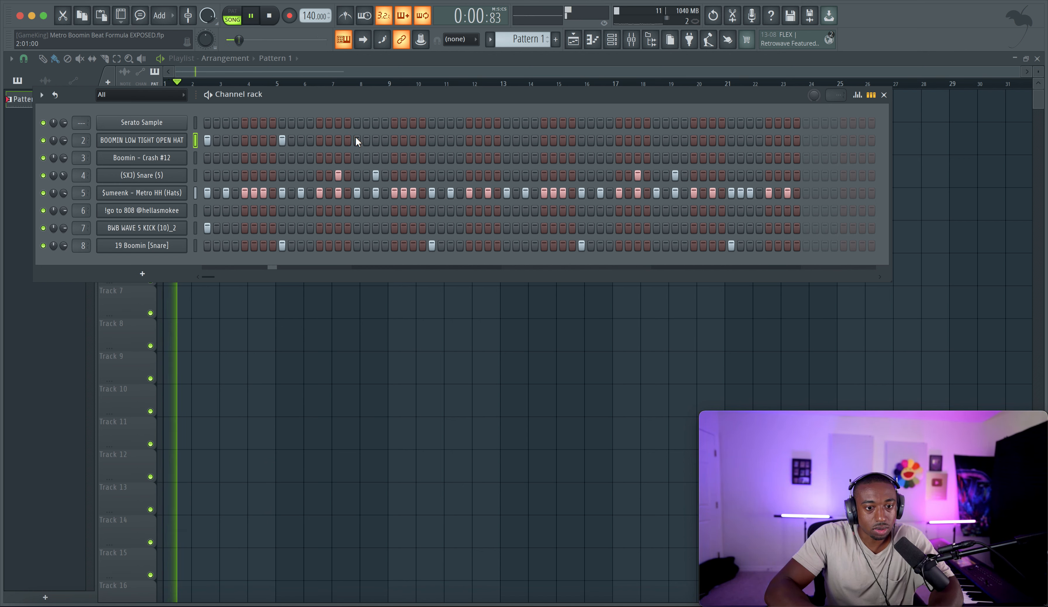
{"action": "key", "text": "space"}
{"action": "key", "text": "space"}
{"action": "left_click", "coordinate": [244, 140]}
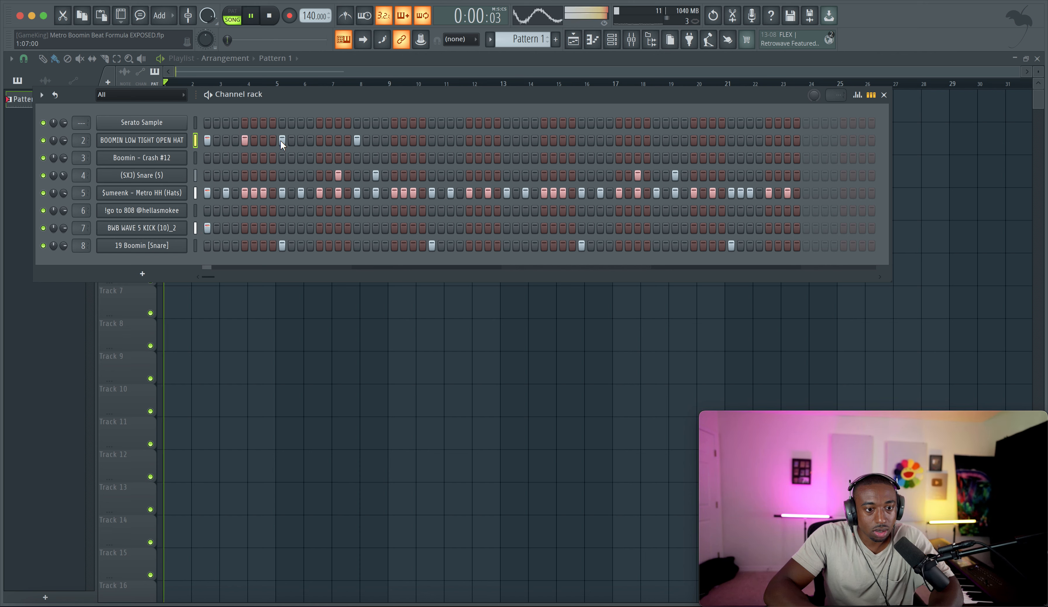
{"action": "left_click", "coordinate": [357, 140]}
Add open hat hits on steps 1, 5 and 9 of bar 3 and restart playback.
{"action": "left_click", "coordinate": [506, 140]}
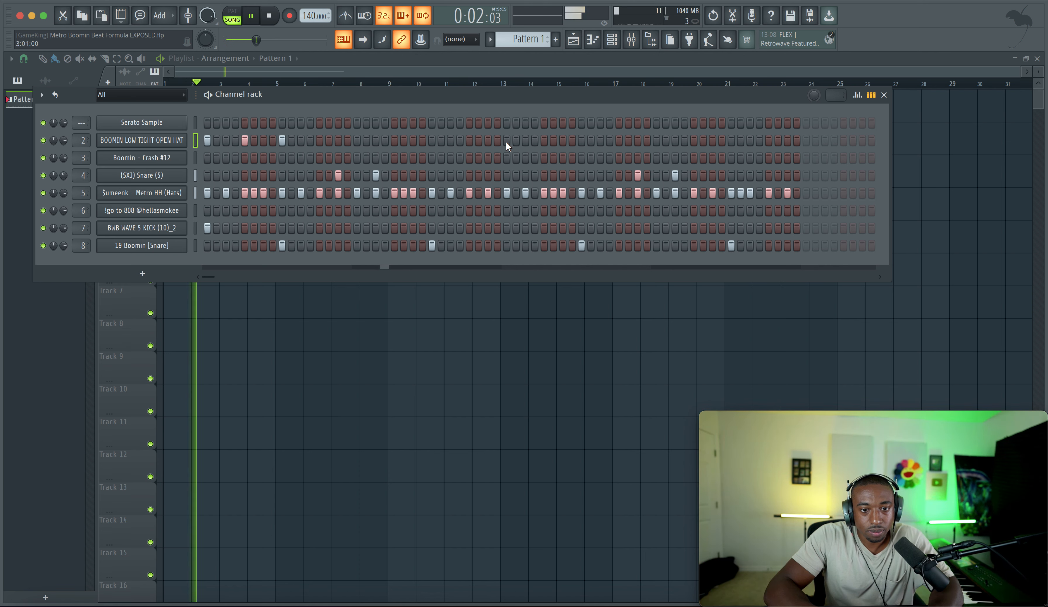
{"action": "left_click", "coordinate": [543, 140]}
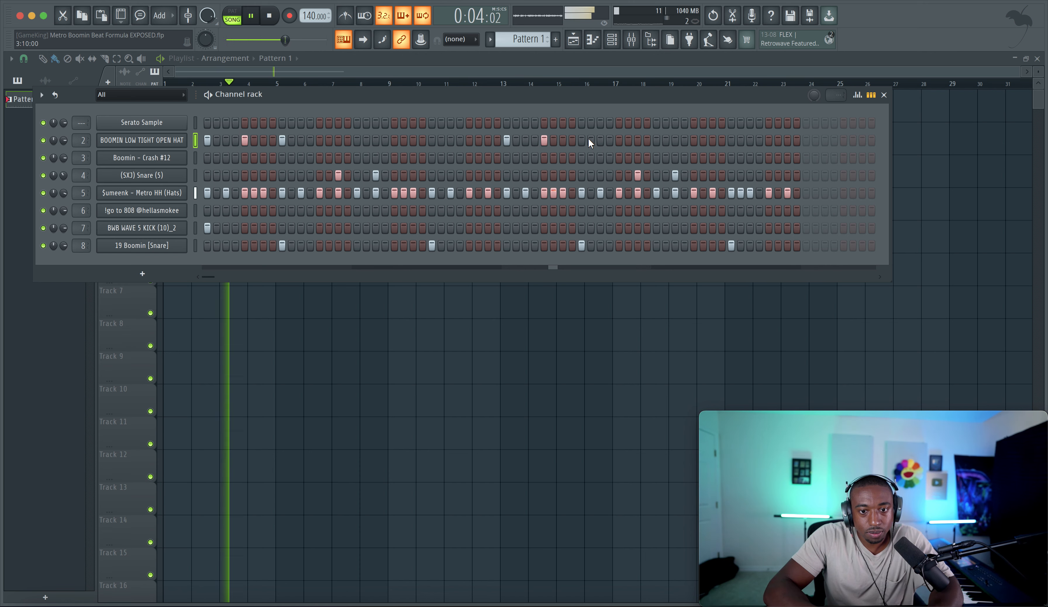
{"action": "left_click", "coordinate": [582, 140]}
{"action": "key", "text": "space"}
{"action": "key", "text": "space"}
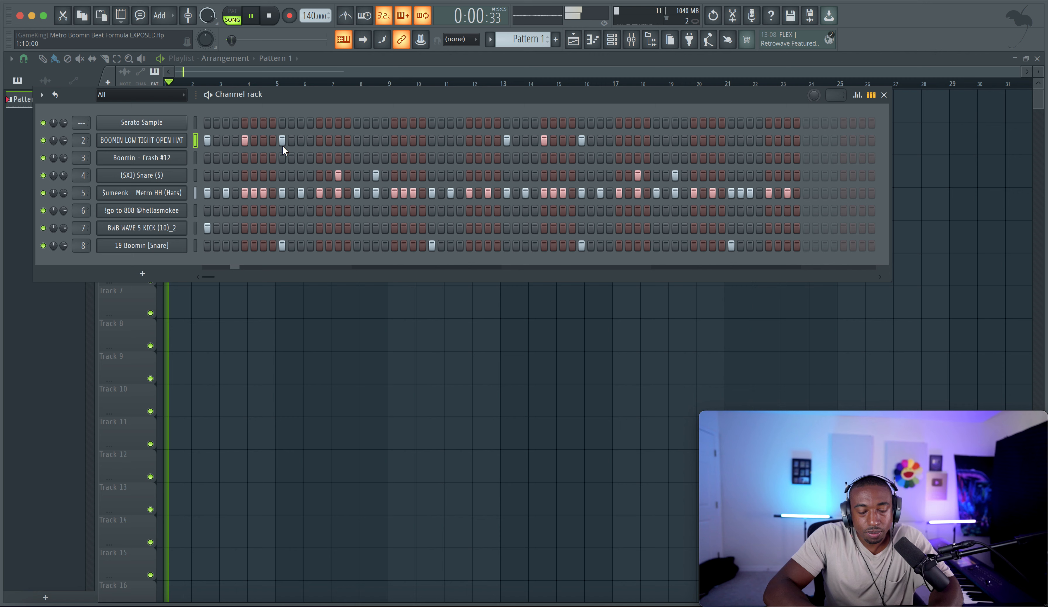
Set the open hat channel to cut itself and replace its hit on step 1 of bar 3 with a Boomin - Crash #12 hit.
{"action": "right_click", "coordinate": [136, 144]}
{"action": "left_click", "coordinate": [169, 253]}
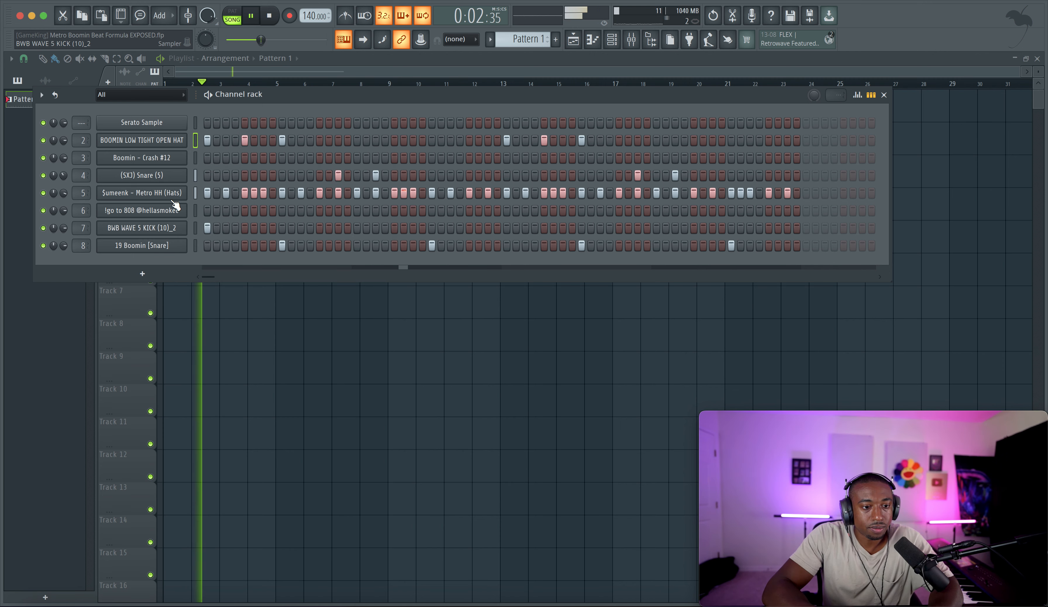
{"action": "left_click", "coordinate": [194, 158]}
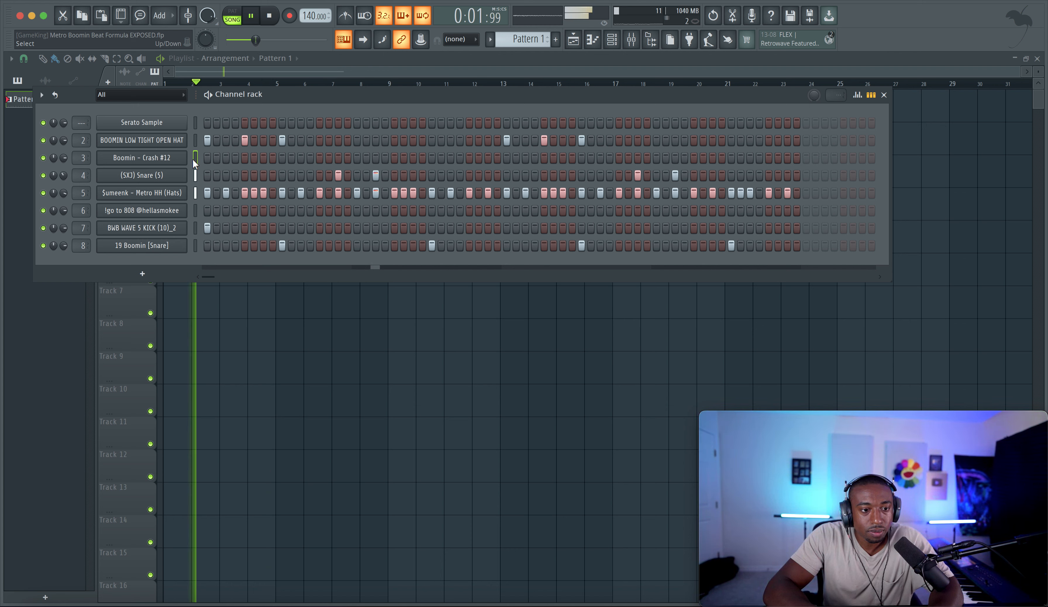
{"action": "key", "text": "space"}
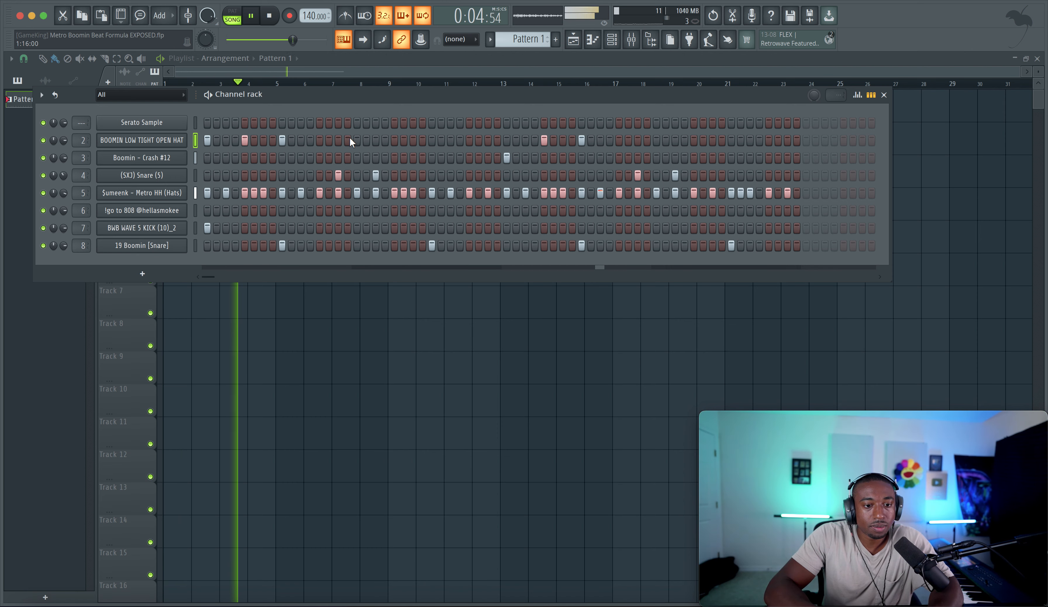
Duplicate the Pattern 1 clip onto bars 5 to 8 of Track 1 in the playlist and stop playback.
{"action": "key", "text": "F6"}
{"action": "left_click_drag", "start_coordinate": [283, 155], "coordinate": [238, 112]}
{"action": "key", "text": "ctrl+b"}
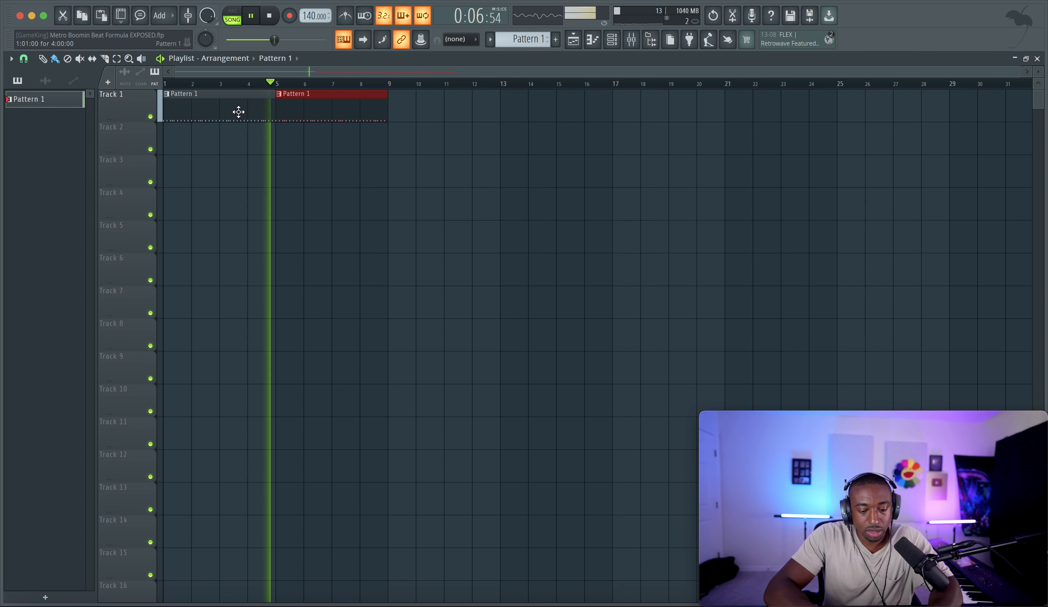
{"action": "key", "text": "space"}
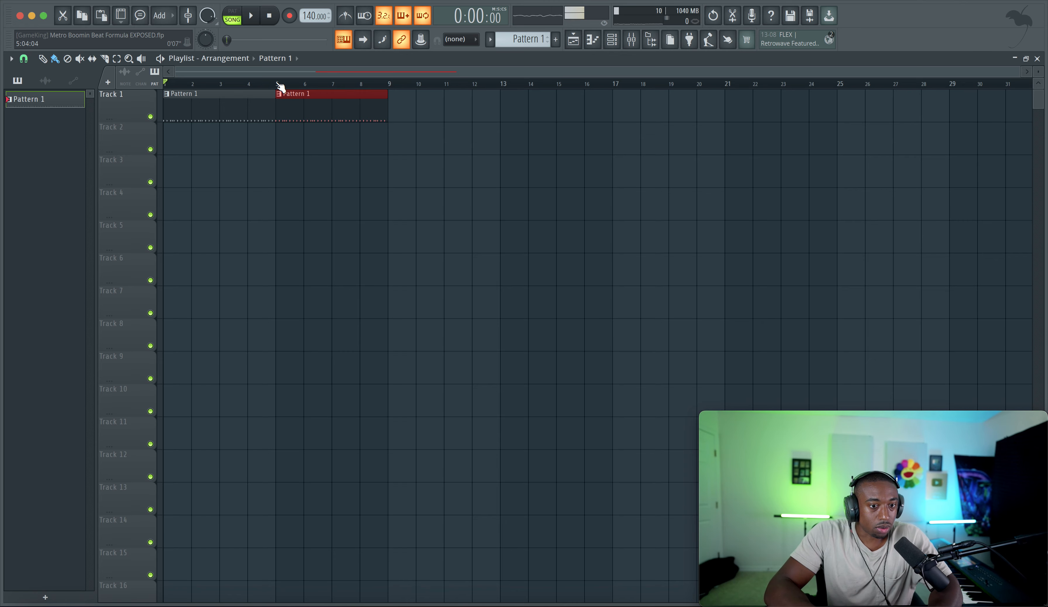
Make the second Pattern 1 clip, on bars 5 to 8, unique as its own pattern.
{"action": "left_click_drag", "start_coordinate": [277, 85], "coordinate": [178, 122]}
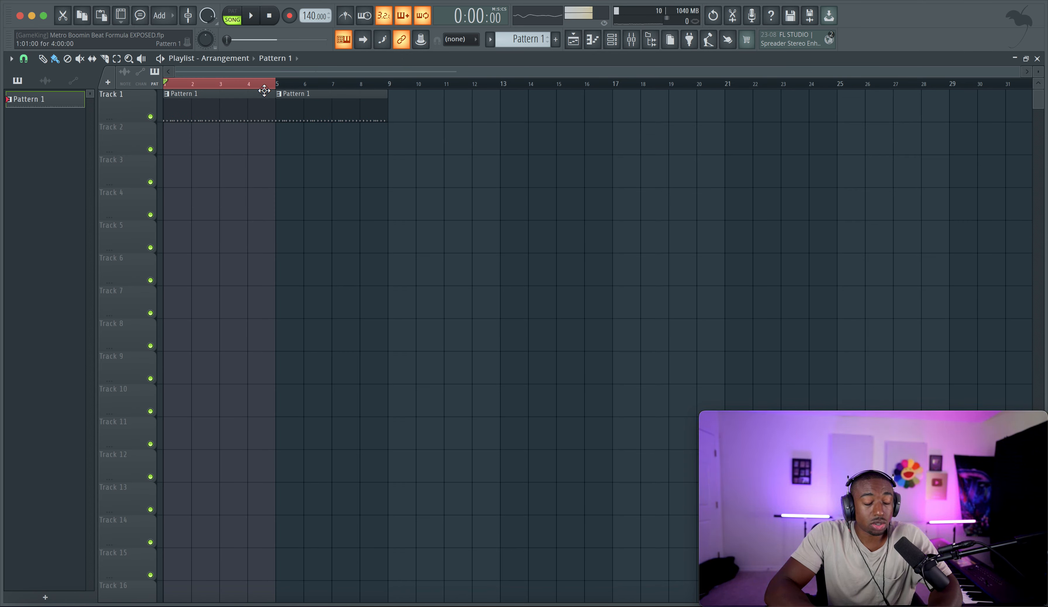
{"action": "left_click", "coordinate": [279, 94]}
{"action": "left_click", "coordinate": [298, 206]}
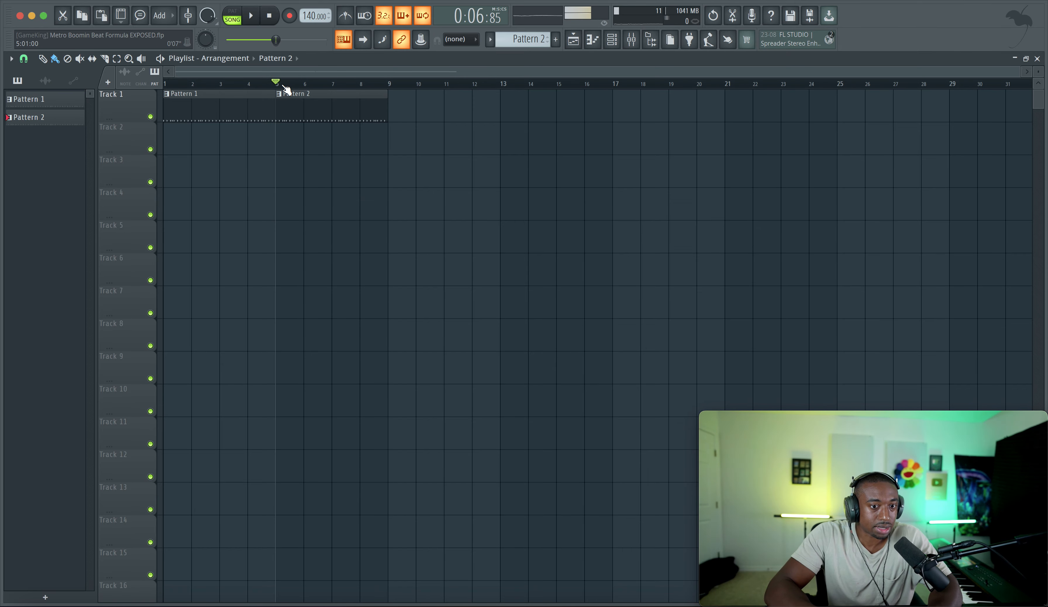
In Pattern 2, replace the open hat hit on step 1 of bar 1 with a Boomin - Crash #12 hit.
{"action": "left_click", "coordinate": [611, 40]}
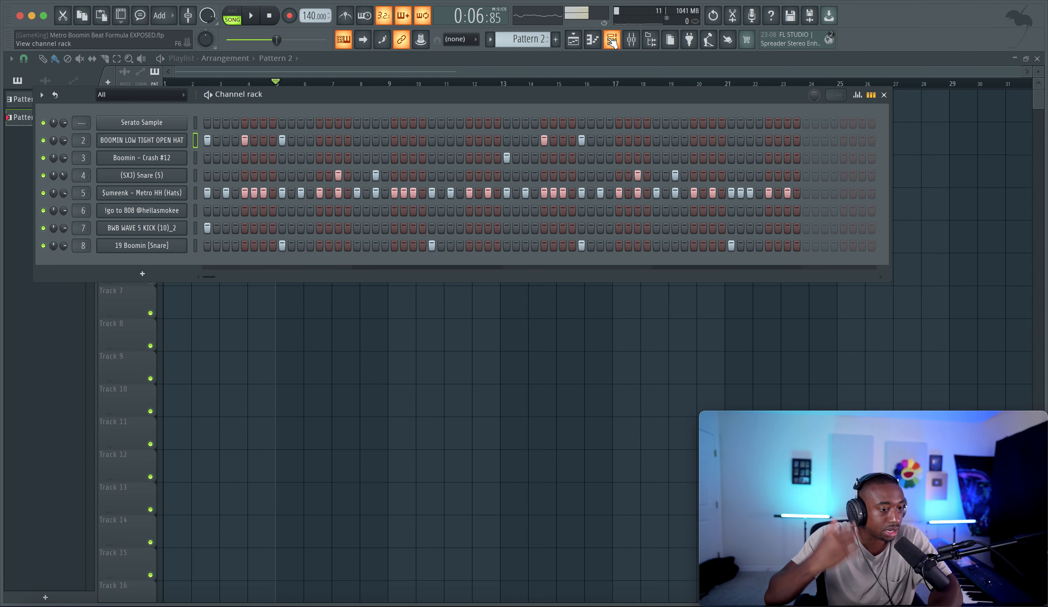
{"action": "left_click", "coordinate": [640, 47]}
{"action": "key", "text": "space"}
{"action": "left_click", "coordinate": [452, 97]}
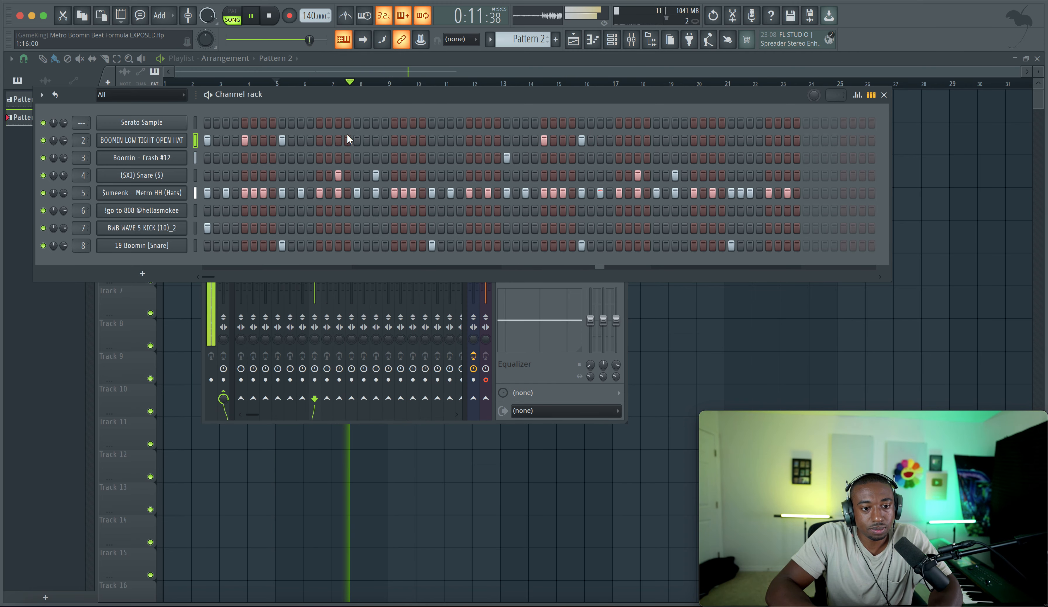
{"action": "key", "text": "space"}
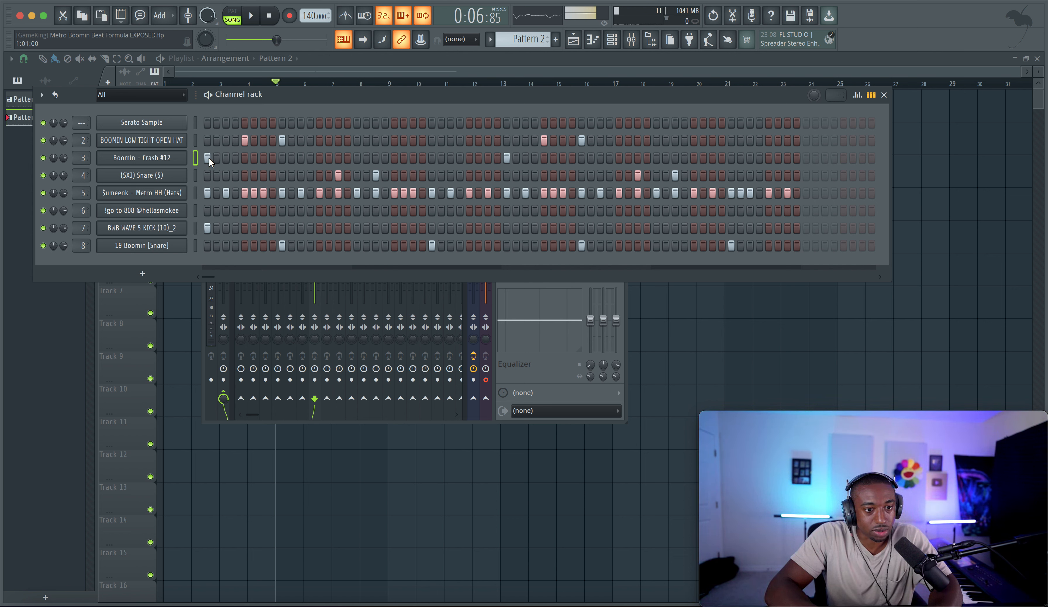
{"action": "key", "text": "space"}
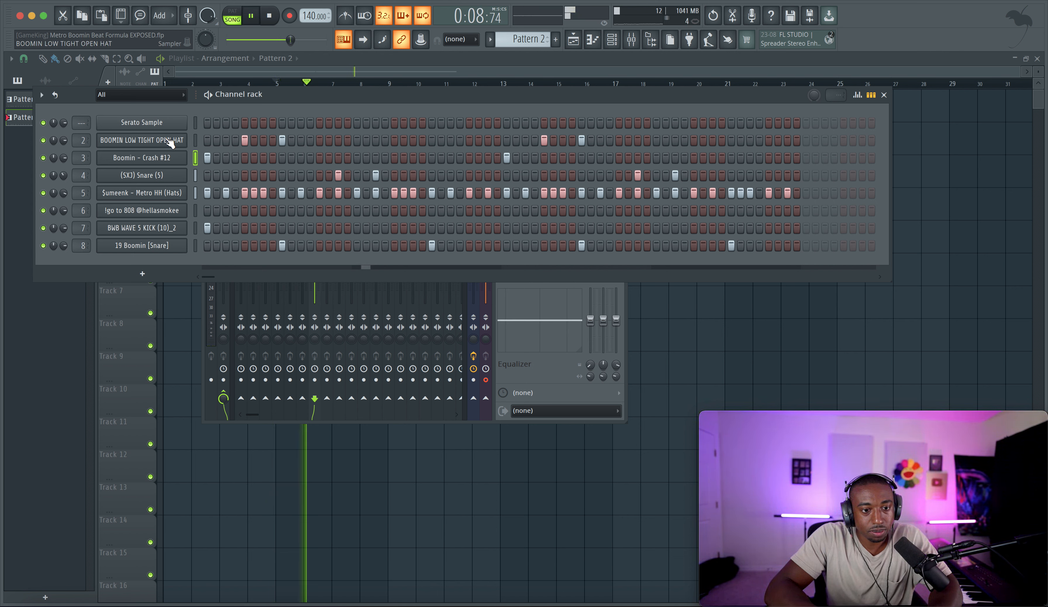
Add an open hat hit on step 12 of bar 1, drop its velocity to zero, and play the song.
{"action": "key", "text": "space"}
{"action": "key", "text": "space"}
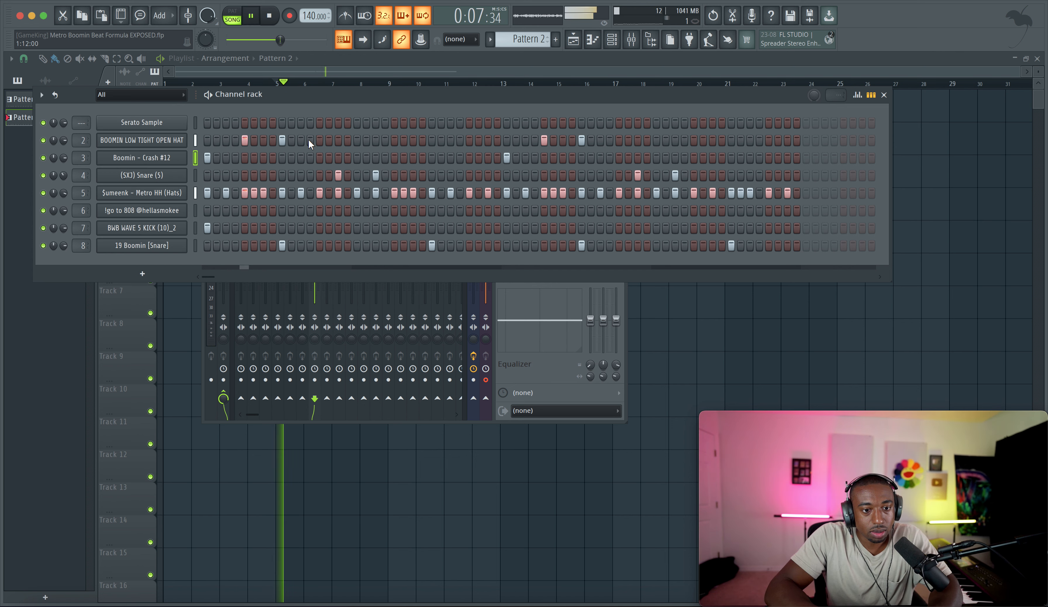
{"action": "left_click", "coordinate": [310, 141]}
{"action": "key", "text": "space"}
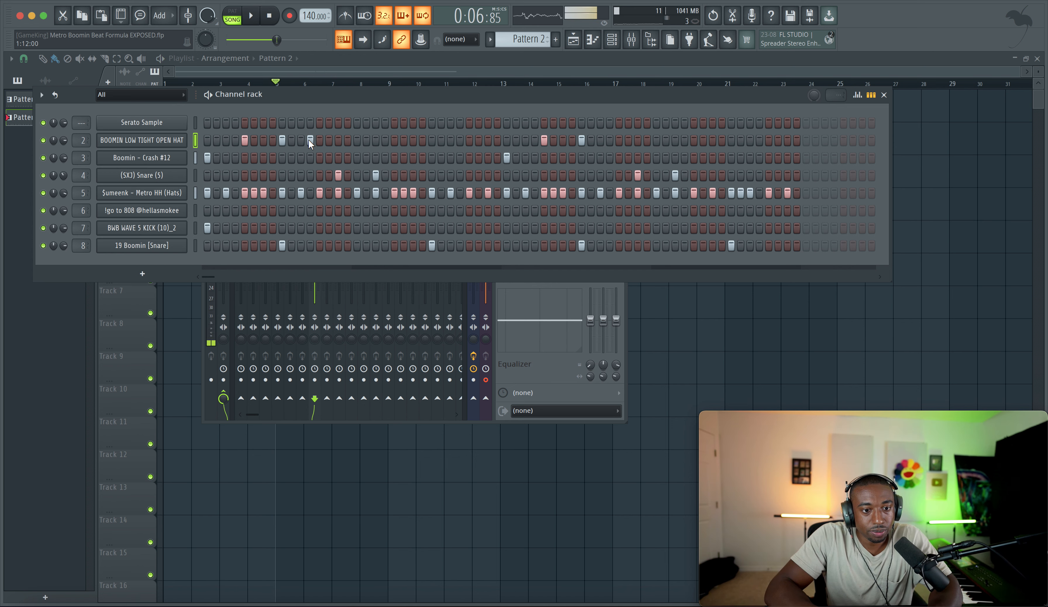
{"action": "left_click", "coordinate": [866, 99]}
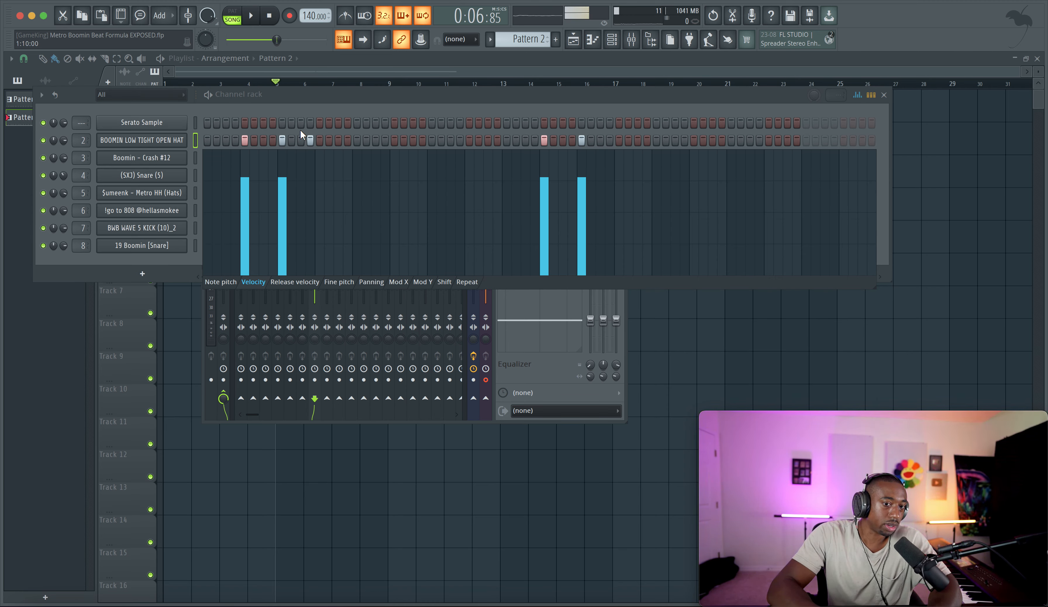
{"action": "key", "text": "space"}
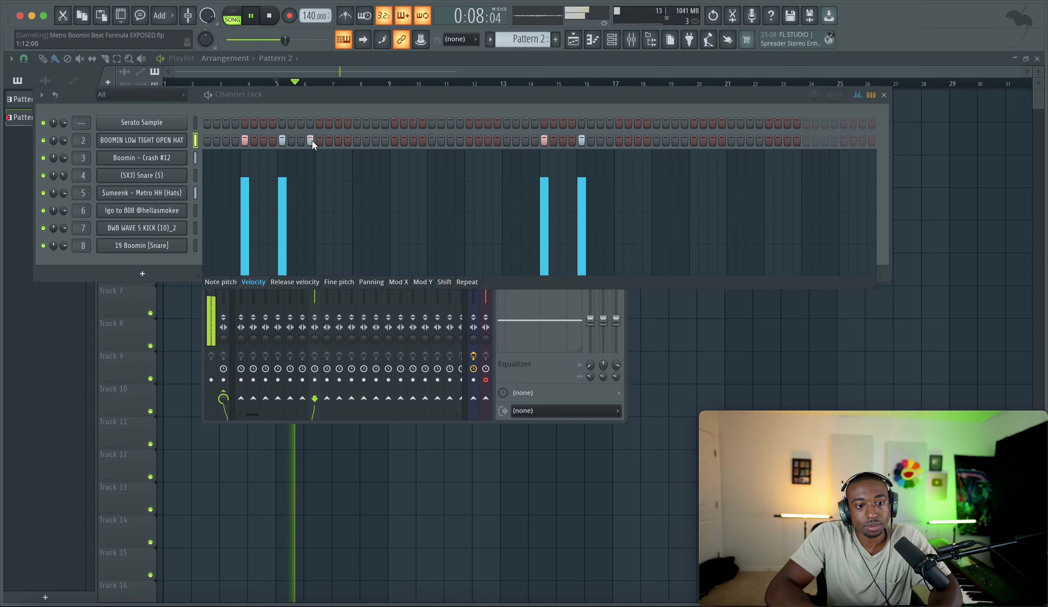
Add an open hat hit on step 12 of bar 3 and drop its velocity to zero.
{"action": "left_click", "coordinate": [609, 141]}
{"action": "left_click", "coordinate": [611, 216]}
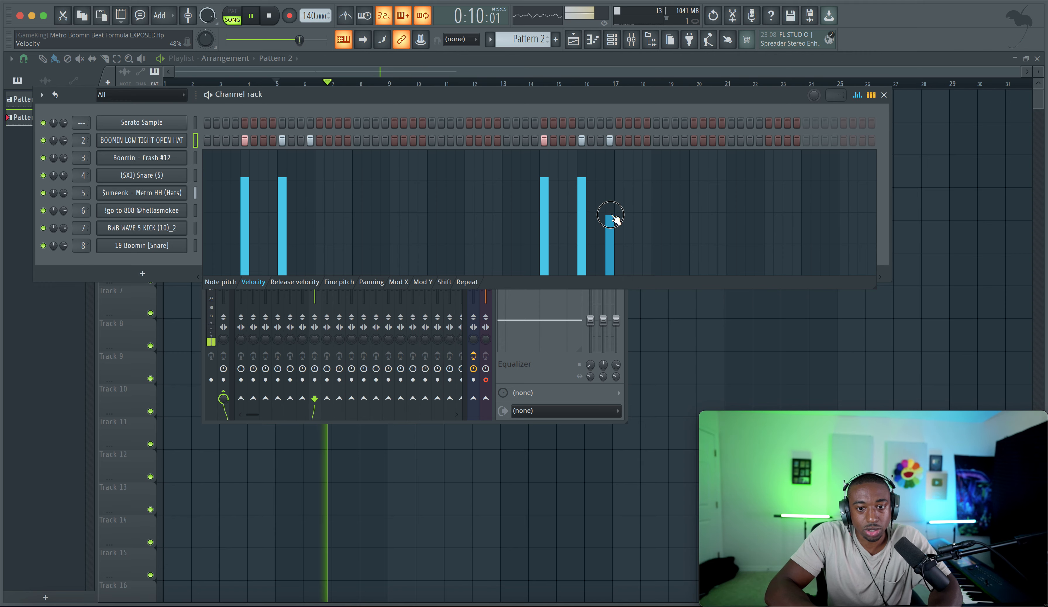
{"action": "left_click_drag", "start_coordinate": [611, 216], "coordinate": [611, 284]}
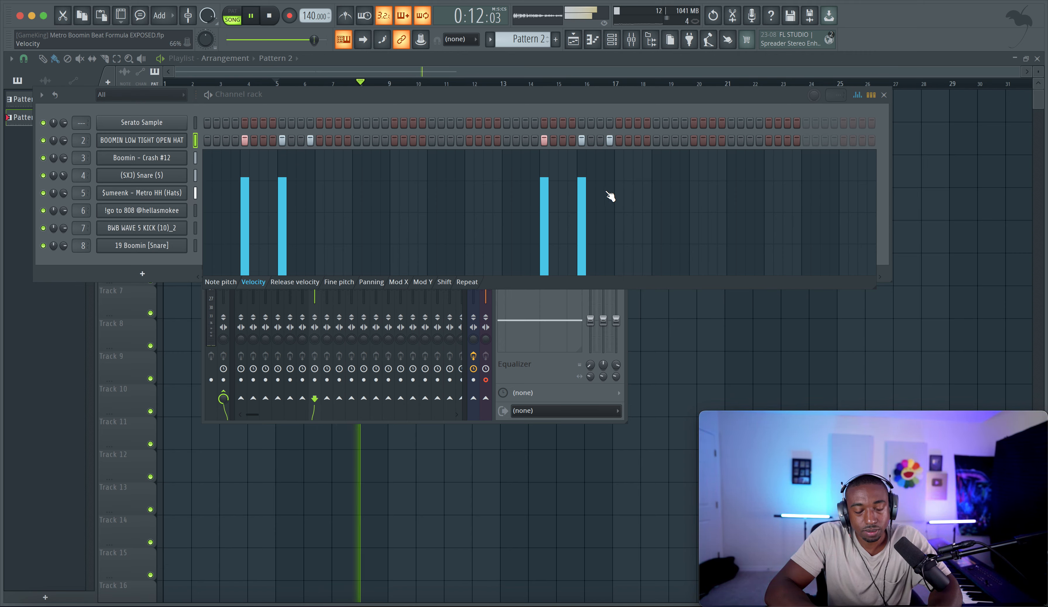
Move bar 3's last open hat hit to step 11, with zero velocity there and on bar 1's step 12 hit.
{"action": "left_click", "coordinate": [600, 140]}
{"action": "right_click", "coordinate": [610, 140]}
{"action": "left_click_drag", "start_coordinate": [601, 215], "coordinate": [600, 283]}
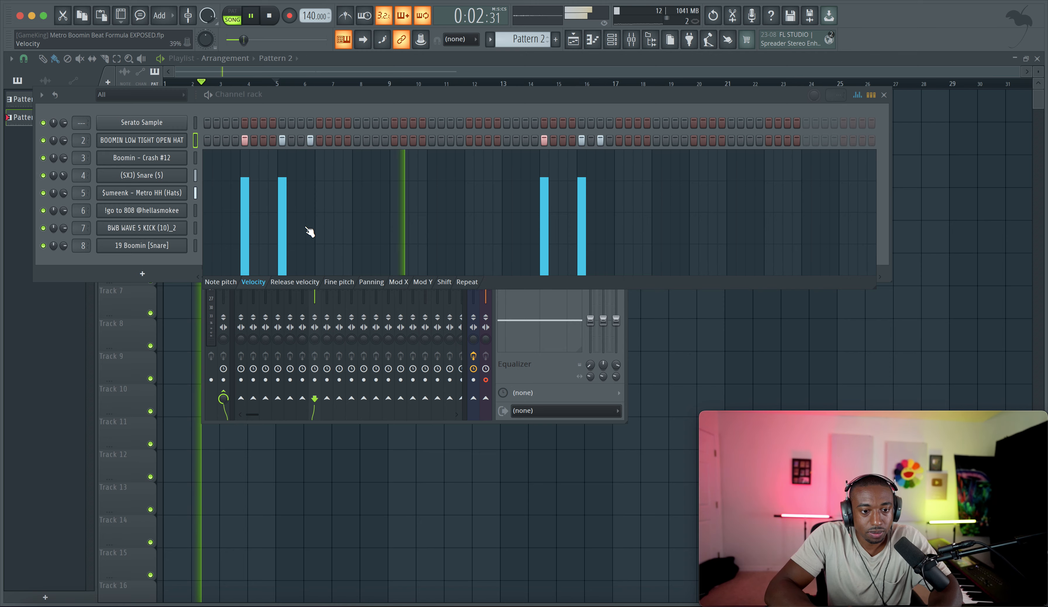
{"action": "left_click_drag", "start_coordinate": [311, 250], "coordinate": [313, 278]}
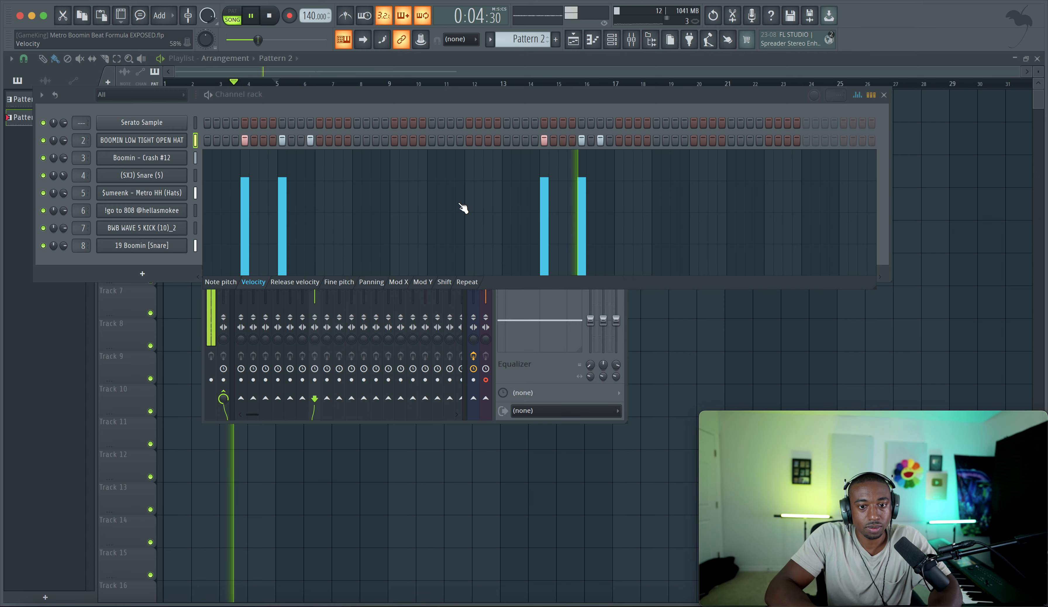
Examine the open hat channel's sample and miscellaneous settings, including the cut group and time-stretching mode.
{"action": "left_click", "coordinate": [195, 140]}
{"action": "left_click", "coordinate": [178, 142]}
{"action": "left_click", "coordinate": [117, 150]}
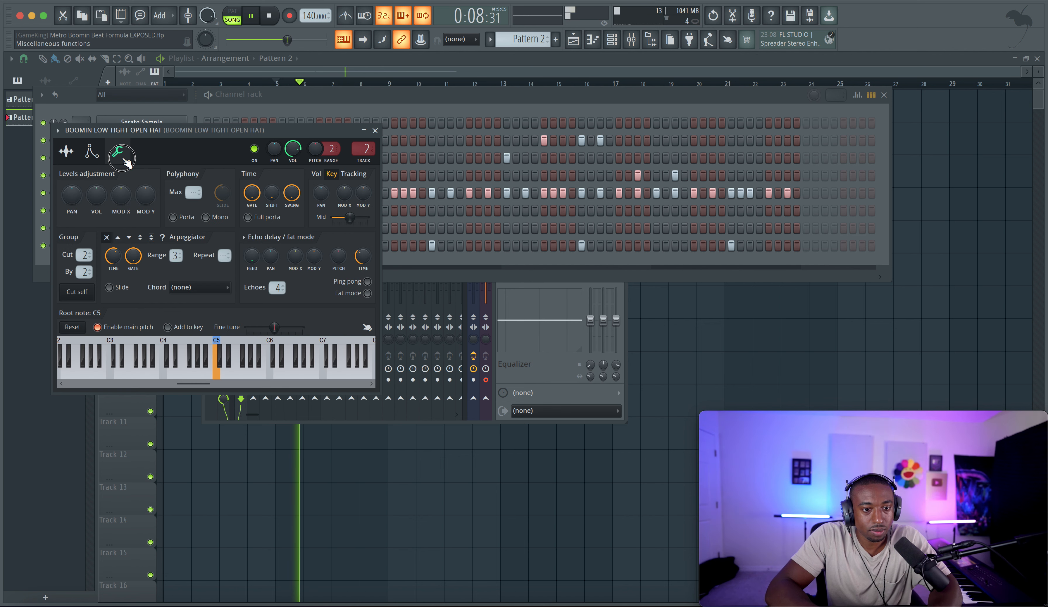
{"action": "left_click", "coordinate": [66, 151]}
{"action": "left_click", "coordinate": [342, 188]}
{"action": "left_click", "coordinate": [362, 200]}
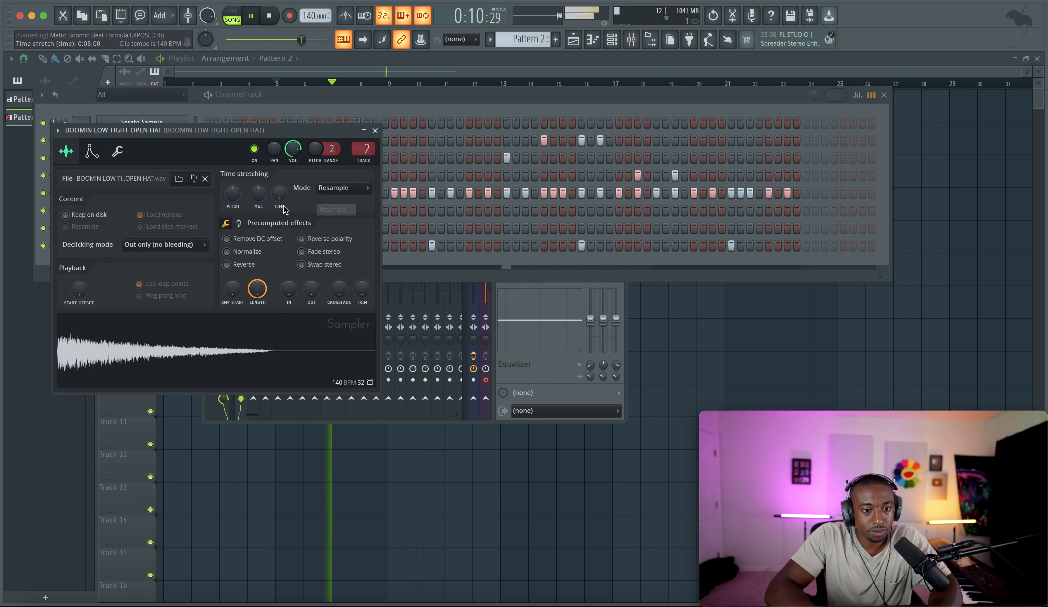
{"action": "left_click", "coordinate": [118, 151]}
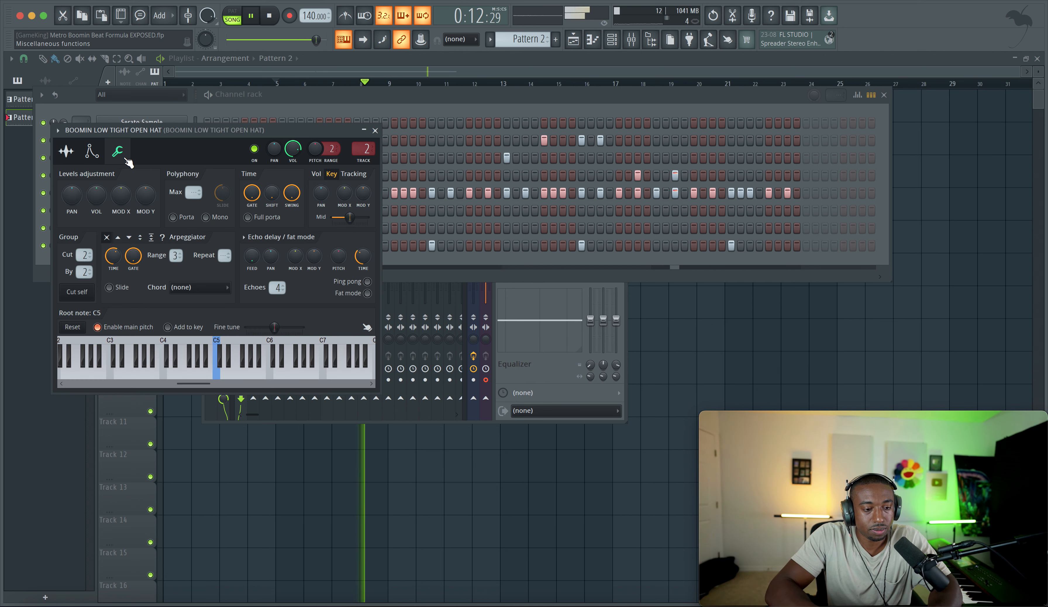
{"action": "left_click", "coordinate": [375, 130]}
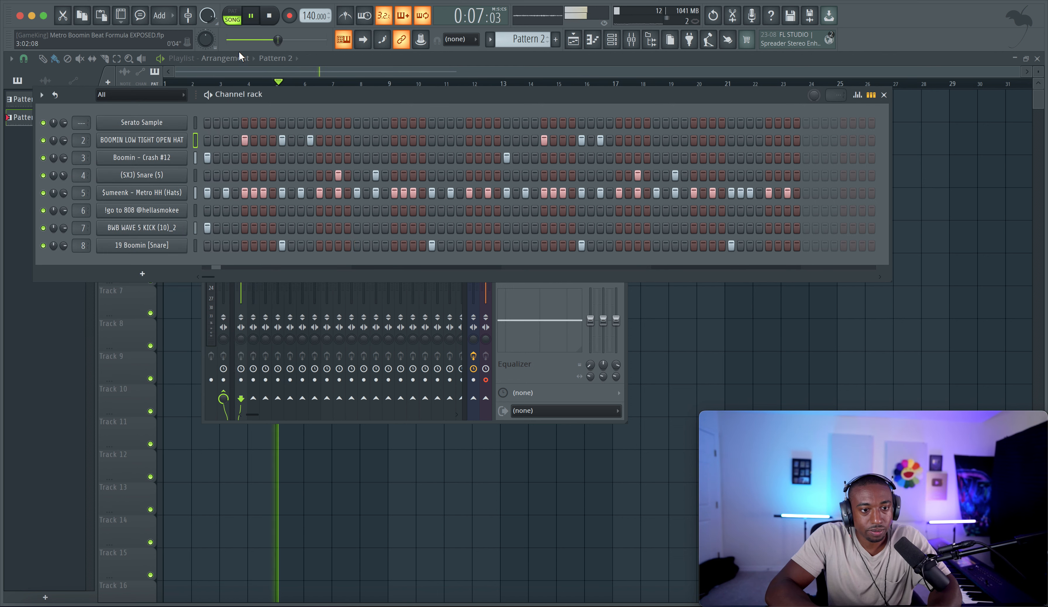
Switch playback to pattern mode and listen to Pattern 2 while checking the open hat's step velocities.
{"action": "left_click", "coordinate": [246, 15]}
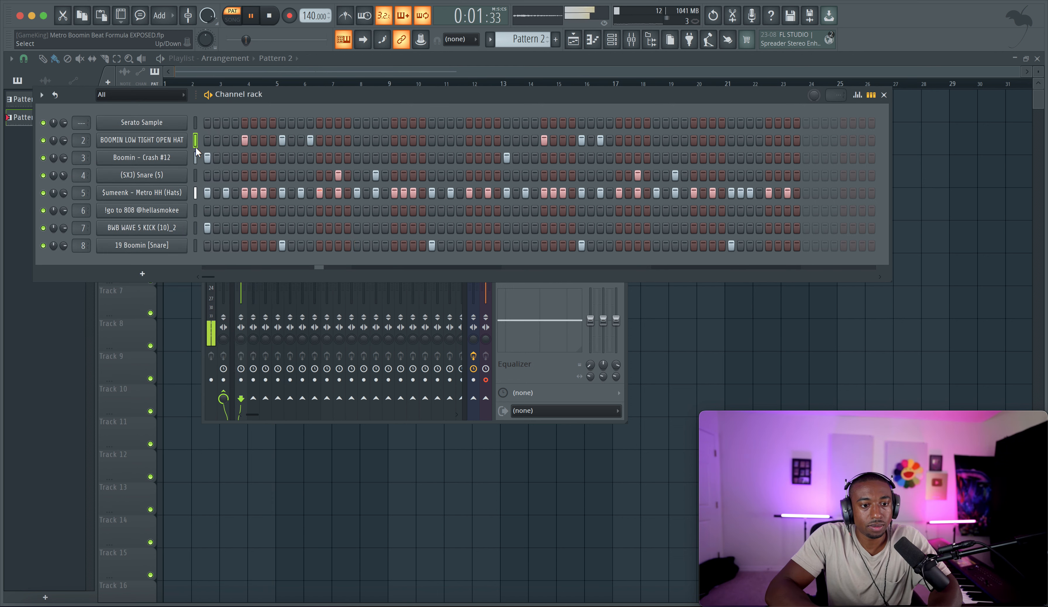
{"action": "left_click", "coordinate": [871, 95]}
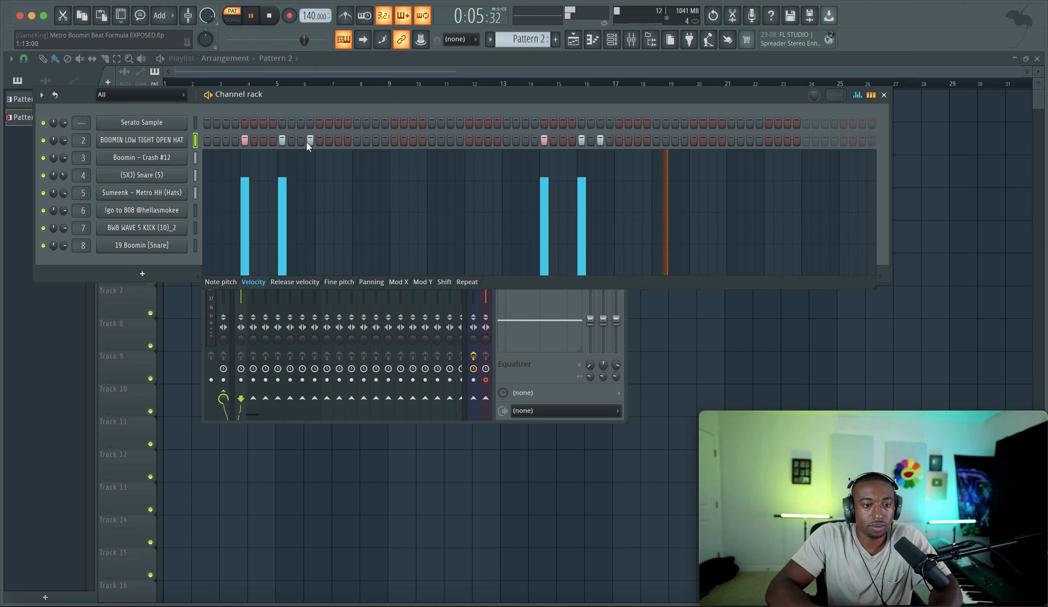
{"action": "key", "text": "space"}
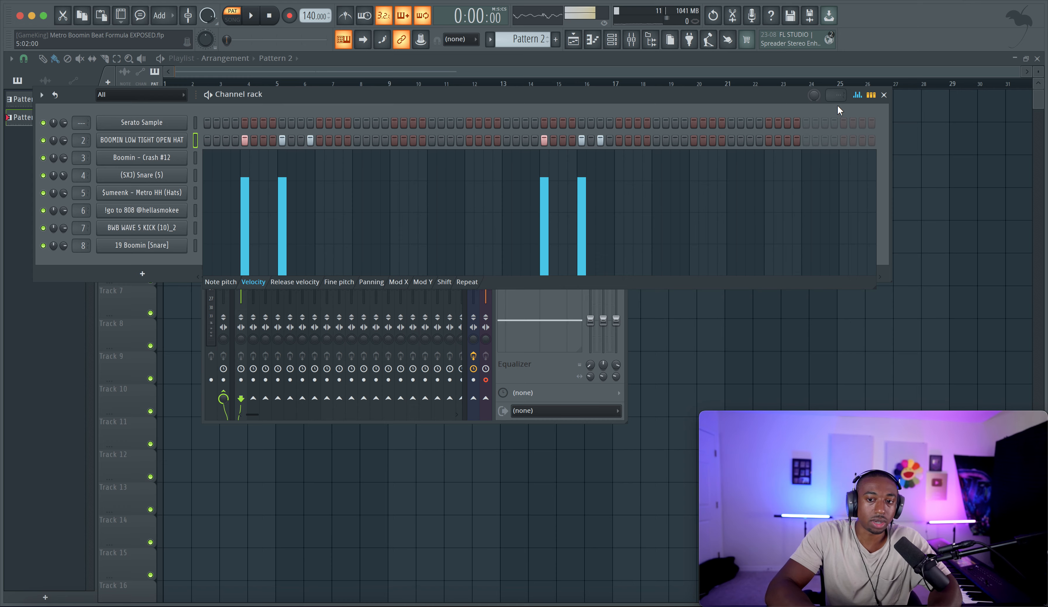
{"action": "left_click", "coordinate": [857, 95]}
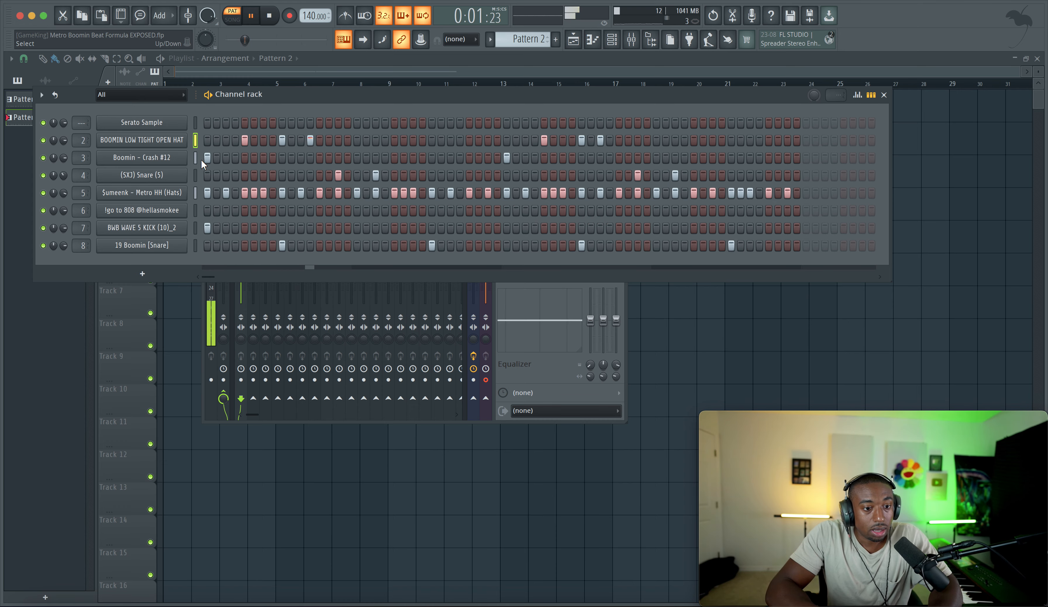
Set the open hat's volume envelope to 100% hold and 0% decay, sustain and release, and preview the sound.
{"action": "key", "text": "space"}
{"action": "left_click", "coordinate": [176, 141]}
{"action": "left_click", "coordinate": [92, 152]}
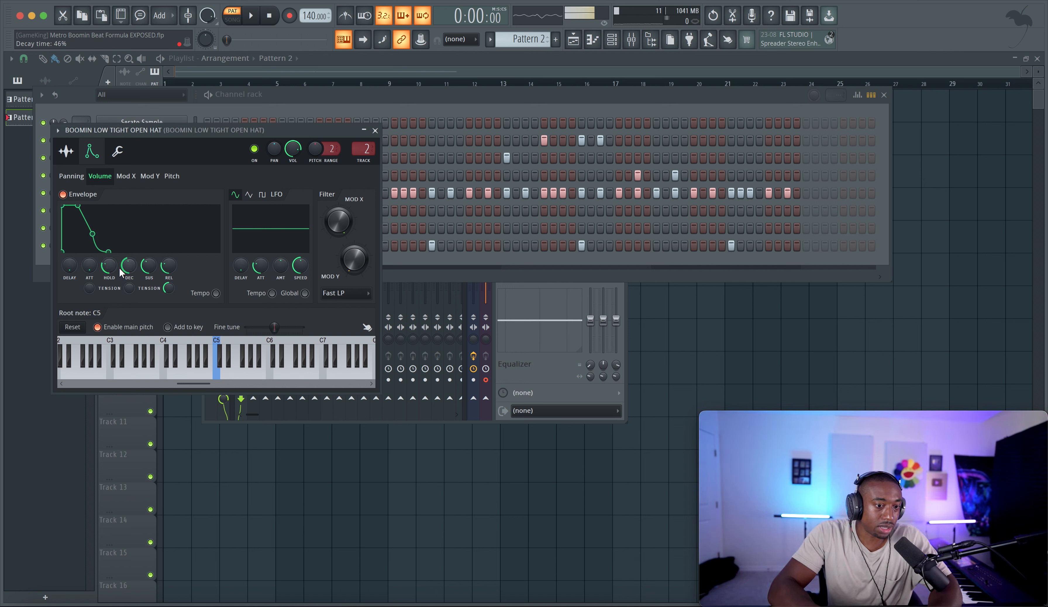
{"action": "scroll", "coordinate": [115, 267], "scroll_direction": "up", "scroll_amount": 5}
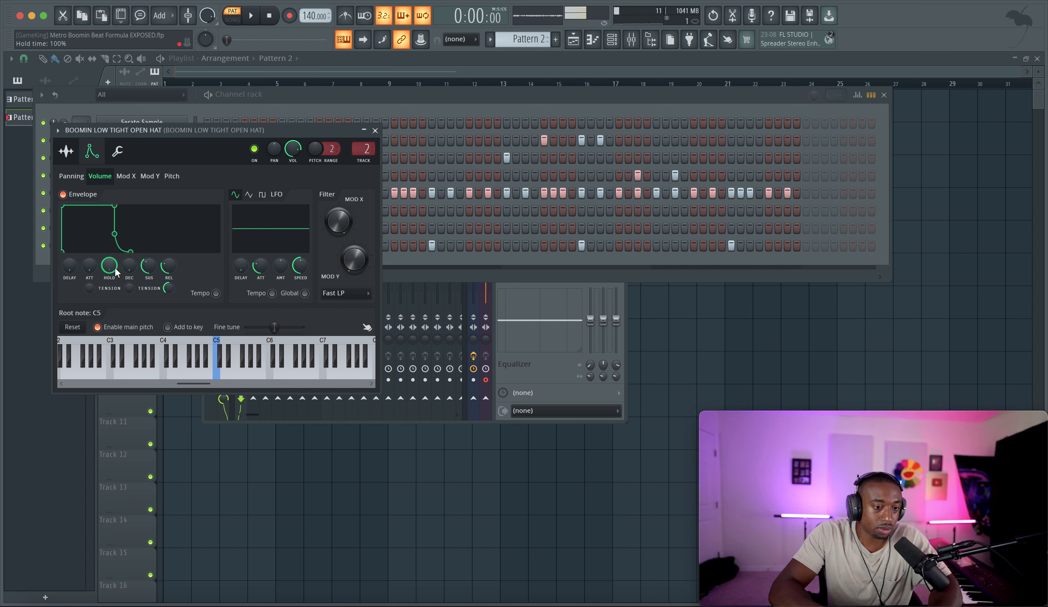
{"action": "scroll", "coordinate": [149, 265], "scroll_direction": "down", "scroll_amount": 5}
{"action": "key", "text": "q"}
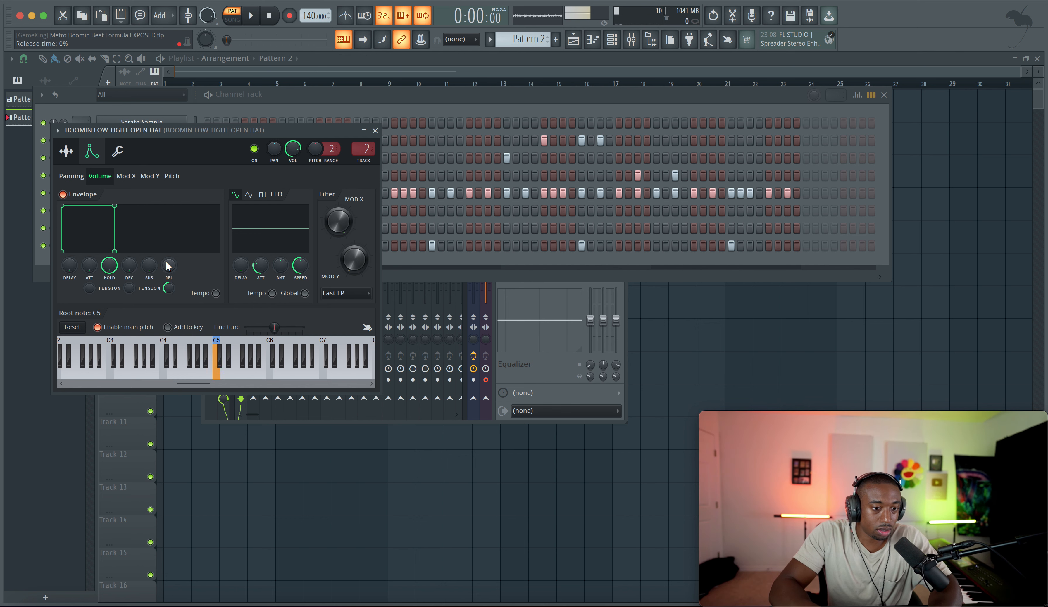
{"action": "key", "text": "q"}
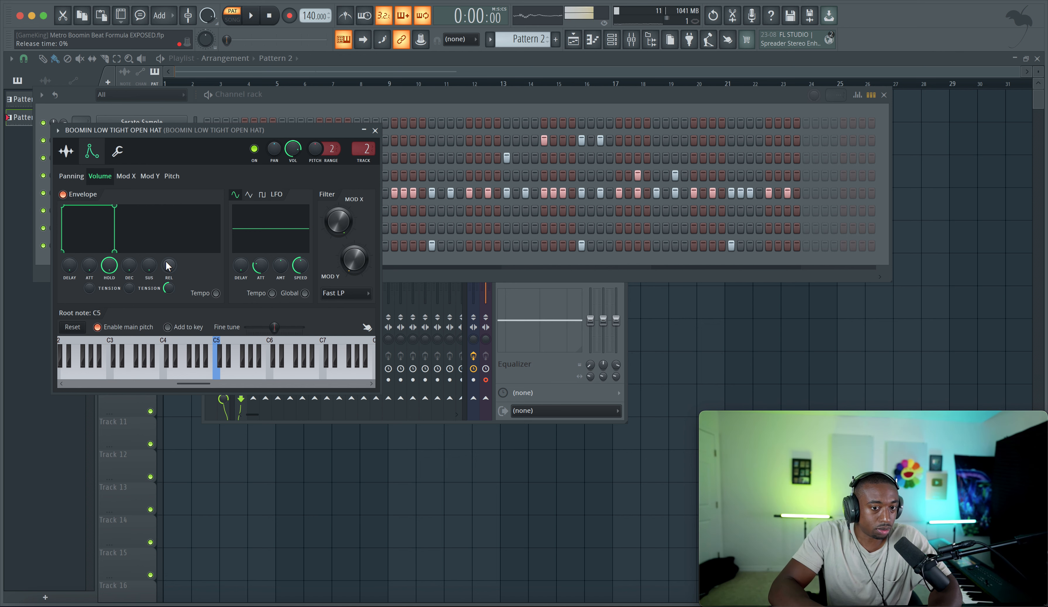
{"action": "left_click", "coordinate": [375, 130]}
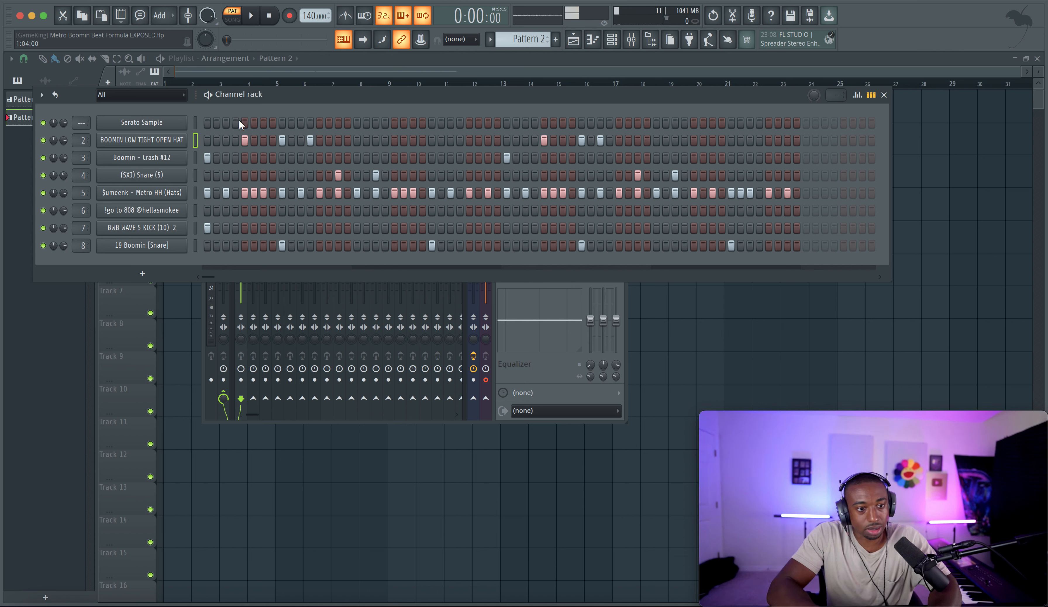
Play the beat and, in Pattern 1, add kick hits on step 13 of bar 1 and step 5 of bar 2.
{"action": "key", "text": "space"}
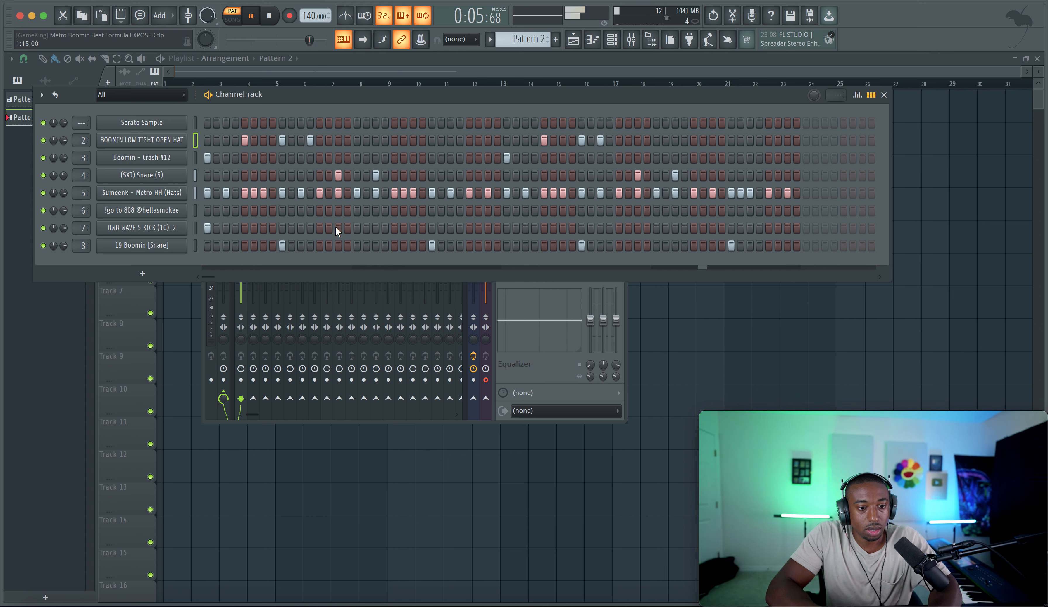
{"action": "scroll", "coordinate": [511, 42], "scroll_direction": "up", "scroll_amount": 1}
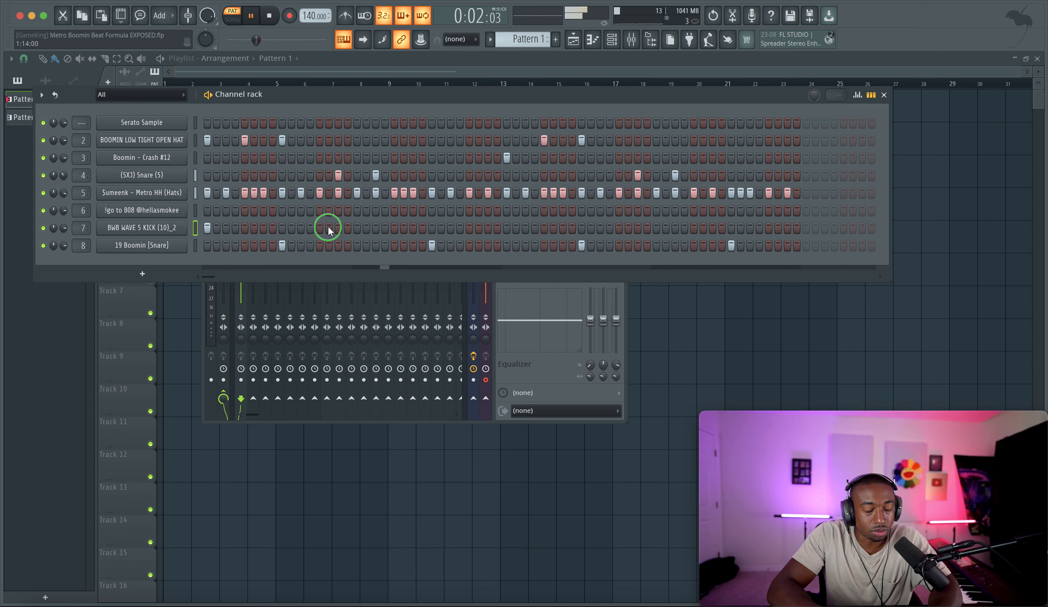
{"action": "left_click", "coordinate": [319, 227]}
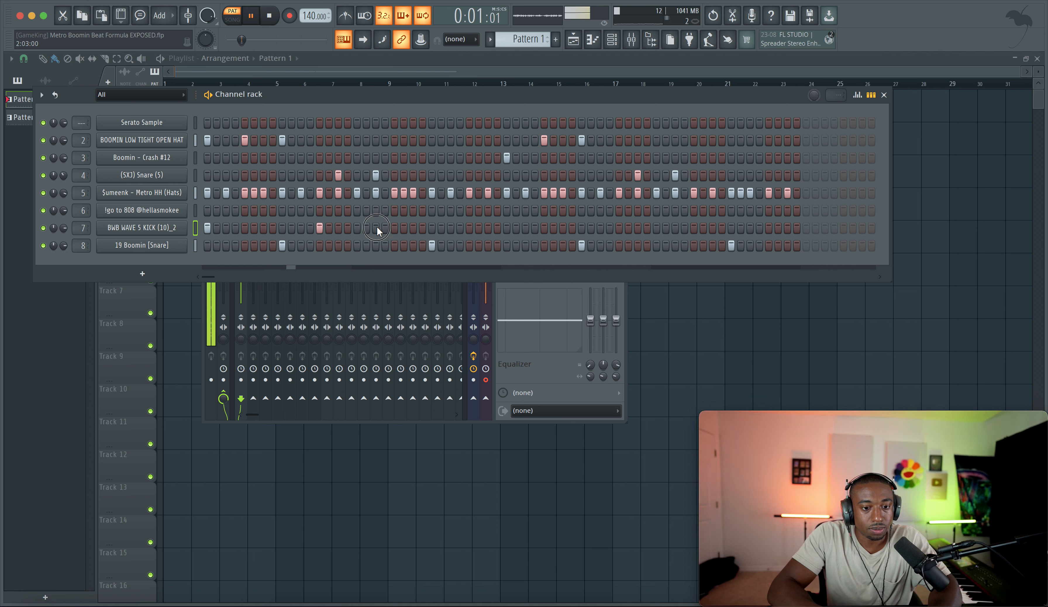
{"action": "left_click", "coordinate": [376, 227]}
{"action": "key", "text": "space"}
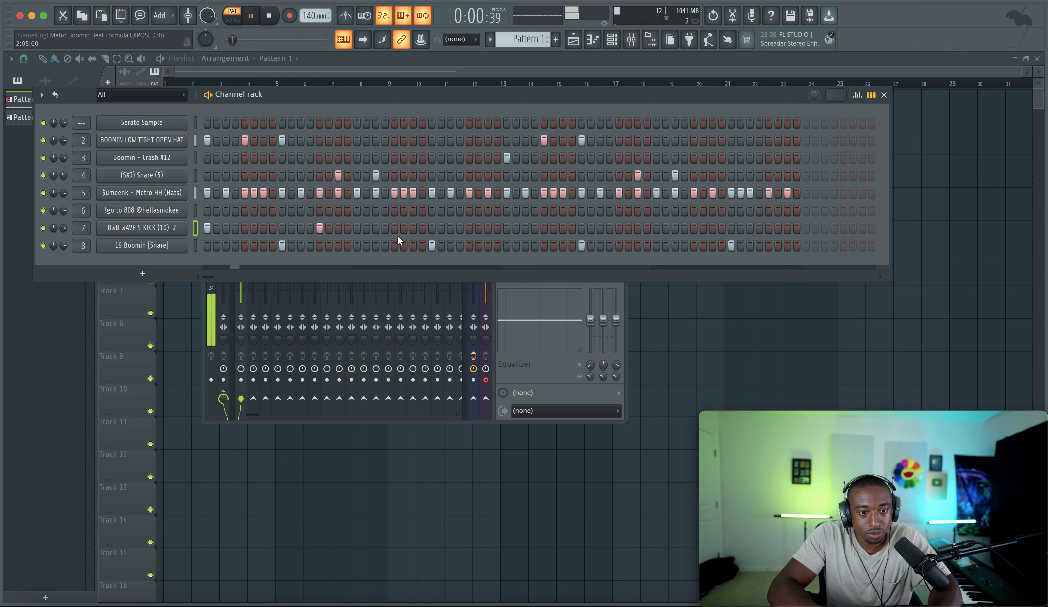
{"action": "left_click", "coordinate": [394, 228]}
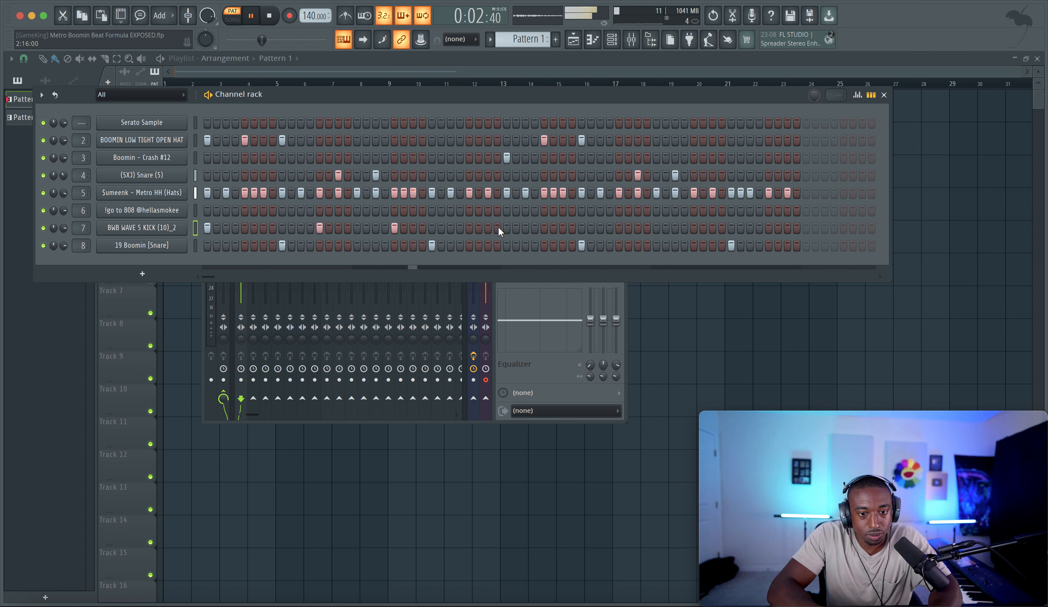
Add kick hits on steps 1 and 13 of bar 3 and step 5 of bar 4, and copy the kick sequence into Pattern 2.
{"action": "left_click", "coordinate": [507, 228]}
{"action": "left_click", "coordinate": [621, 227]}
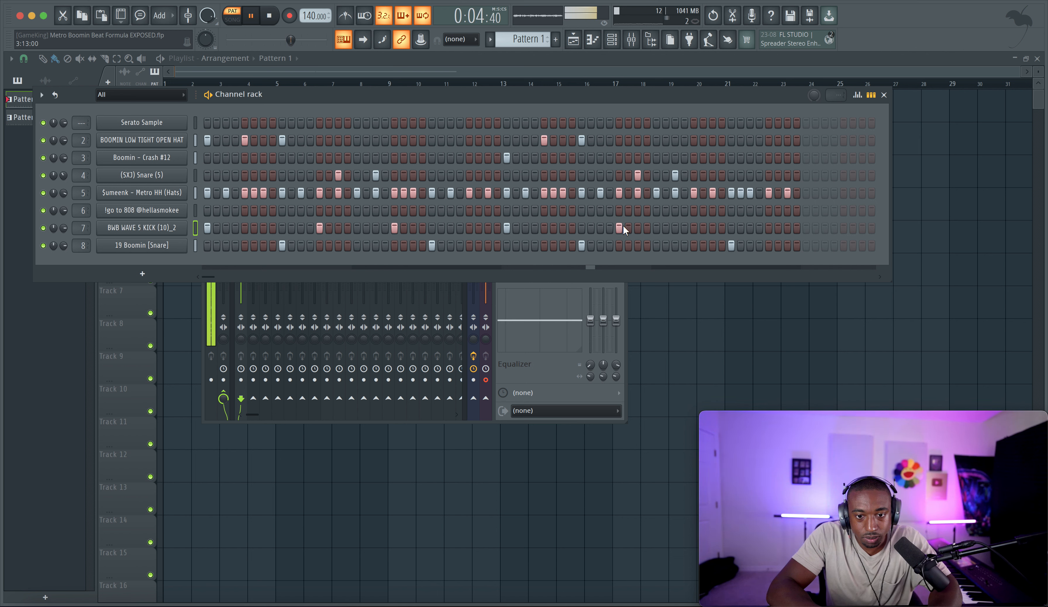
{"action": "left_click", "coordinate": [694, 228]}
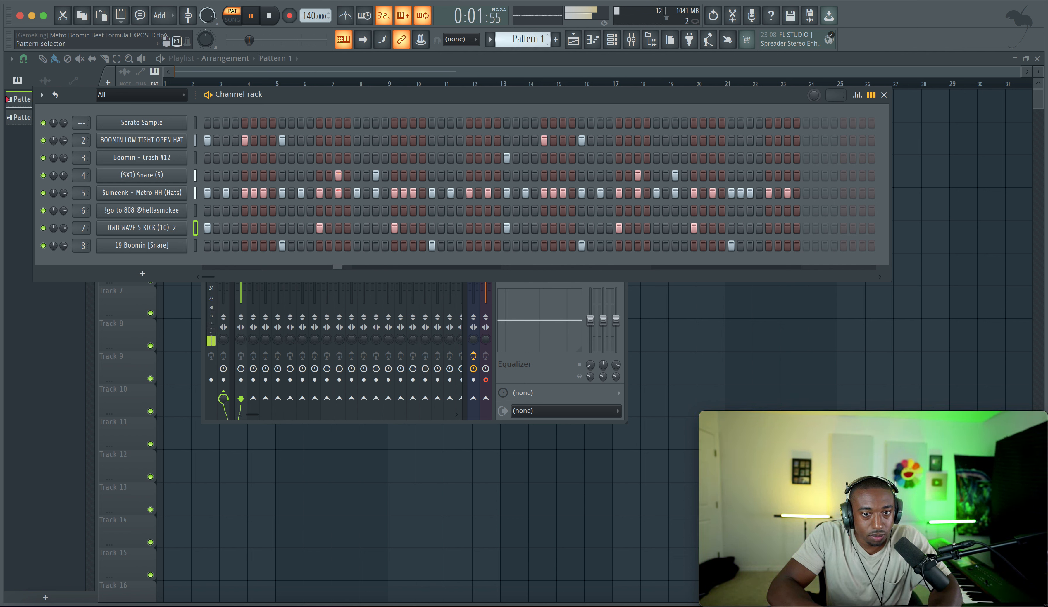
{"action": "scroll", "coordinate": [532, 41], "scroll_direction": "down", "scroll_amount": 1}
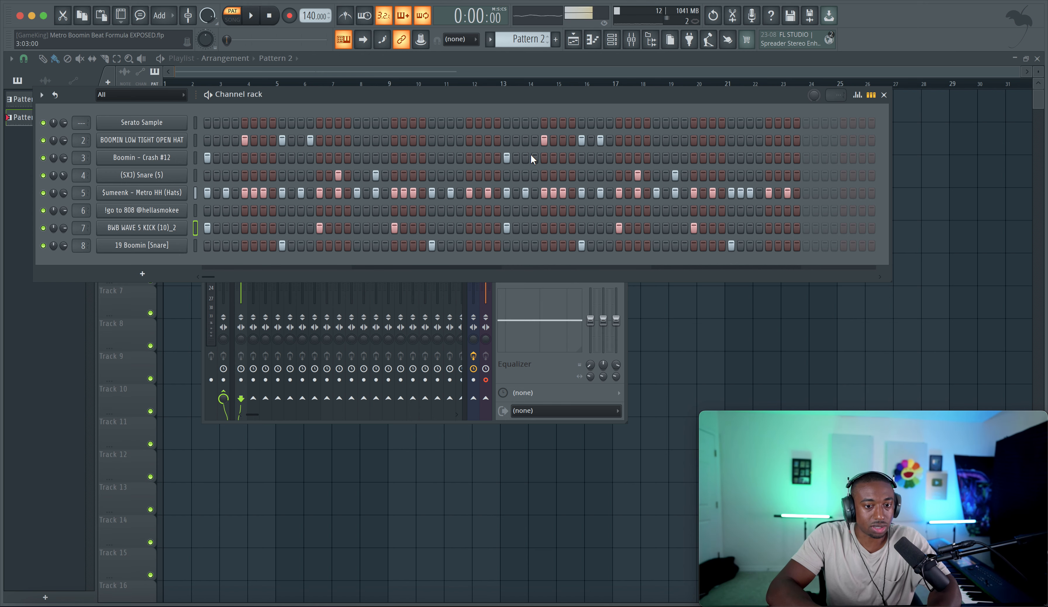
Save the project and duplicate the Pattern 1 and Pattern 2 clips on Track 1 across bars 9 to 16.
{"action": "left_click", "coordinate": [666, 301]}
{"action": "key", "text": "ctrl+s"}
{"action": "left_click_drag", "start_coordinate": [475, 152], "coordinate": [241, 103]}
{"action": "key", "text": "ctrl+b"}
{"action": "left_click", "coordinate": [364, 172]}
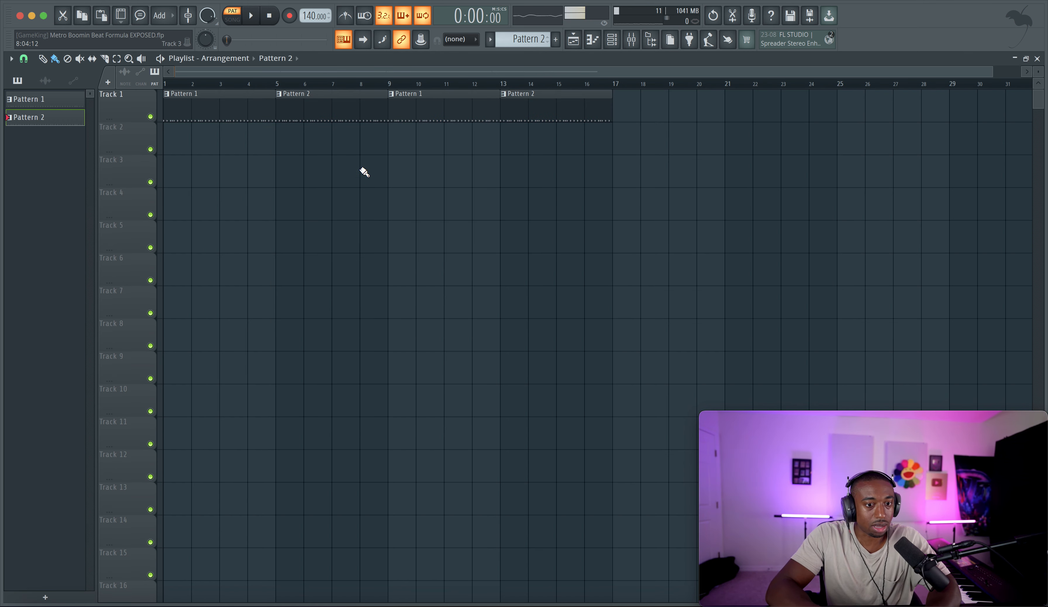
Play the arrangement in song mode and add a Fruity Soft Clipper to the Master track with its threshold at maximum.
{"action": "left_click", "coordinate": [236, 20]}
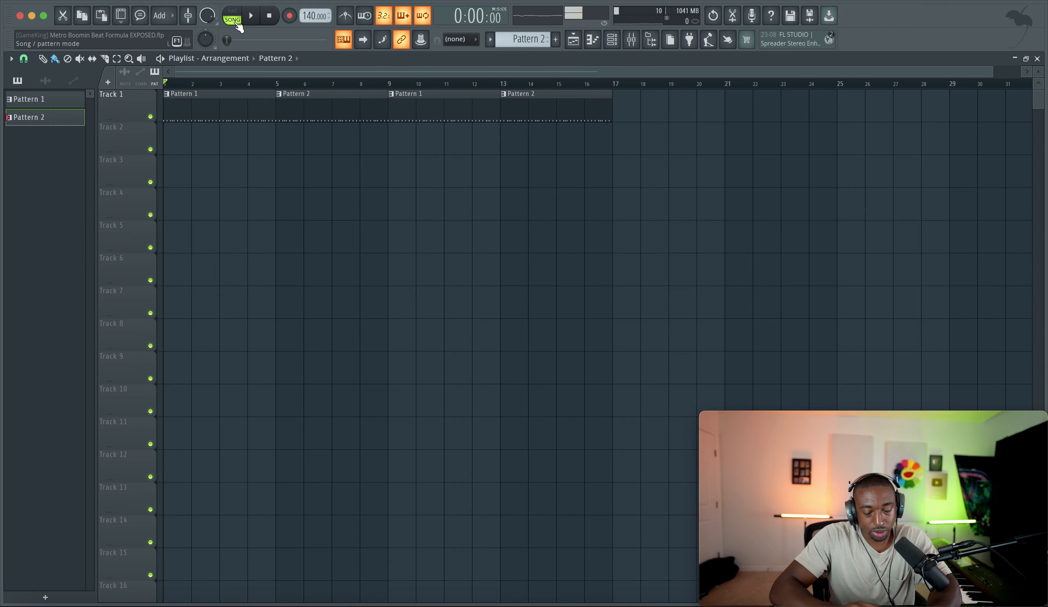
{"action": "key", "text": "space"}
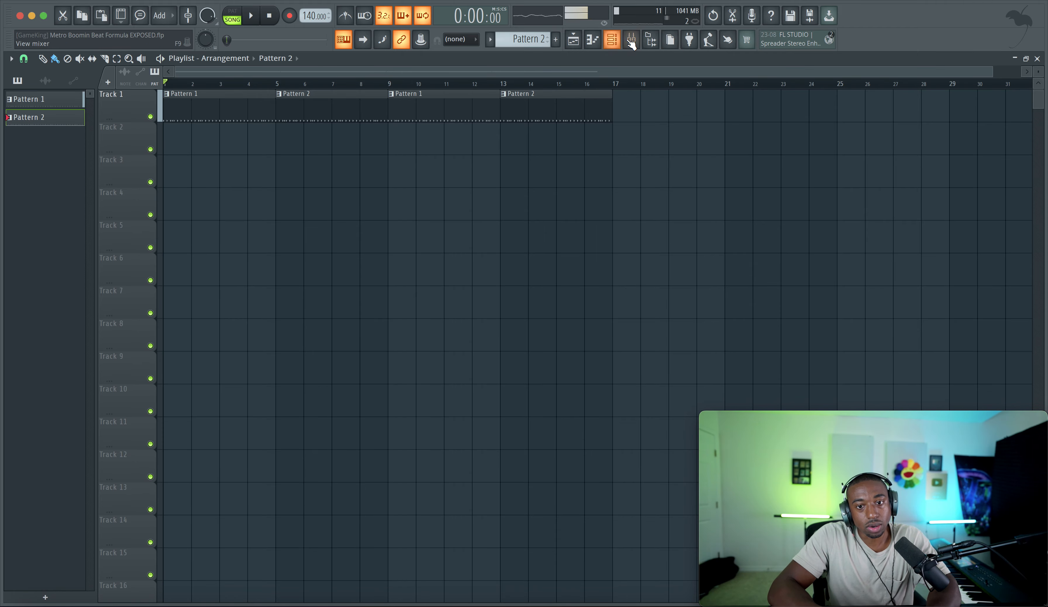
{"action": "left_click", "coordinate": [631, 40]}
{"action": "key", "text": "space"}
{"action": "left_click", "coordinate": [224, 195]}
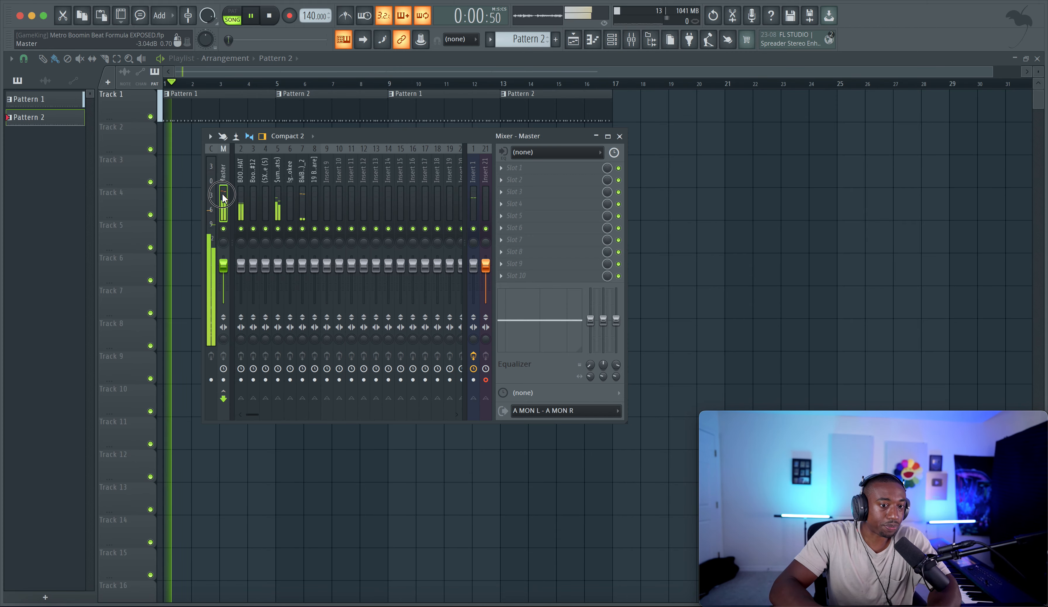
{"action": "left_click", "coordinate": [535, 171]}
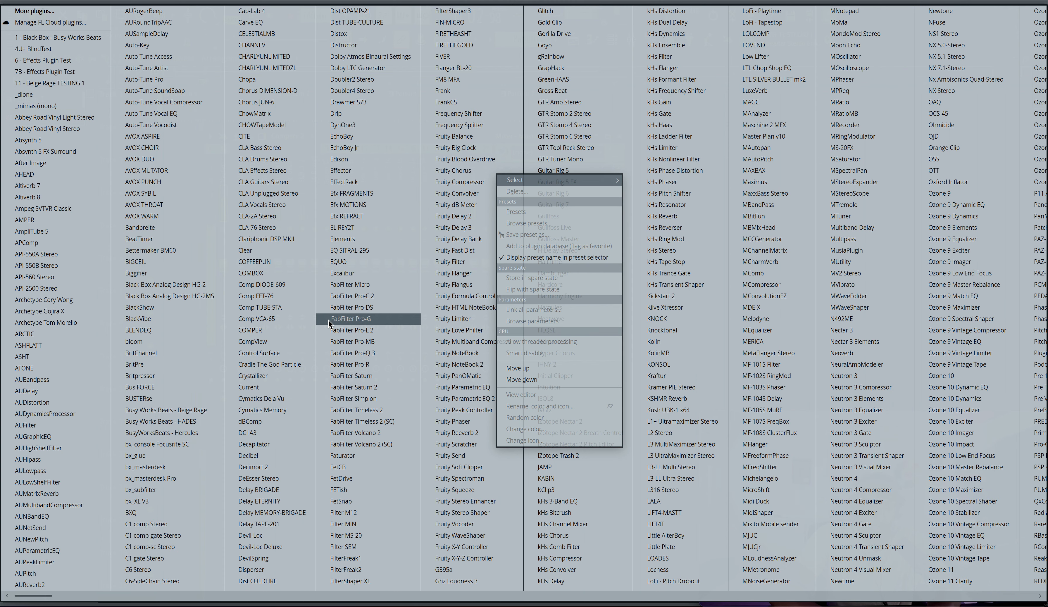
{"action": "left_click", "coordinate": [459, 467]}
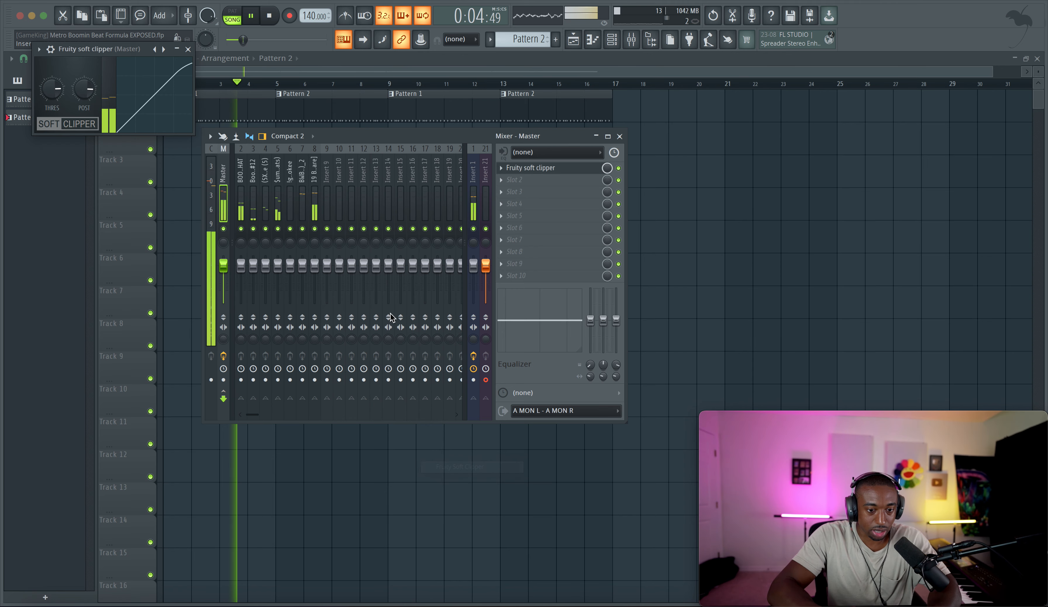
{"action": "left_click_drag", "start_coordinate": [53, 89], "coordinate": [54, 62]}
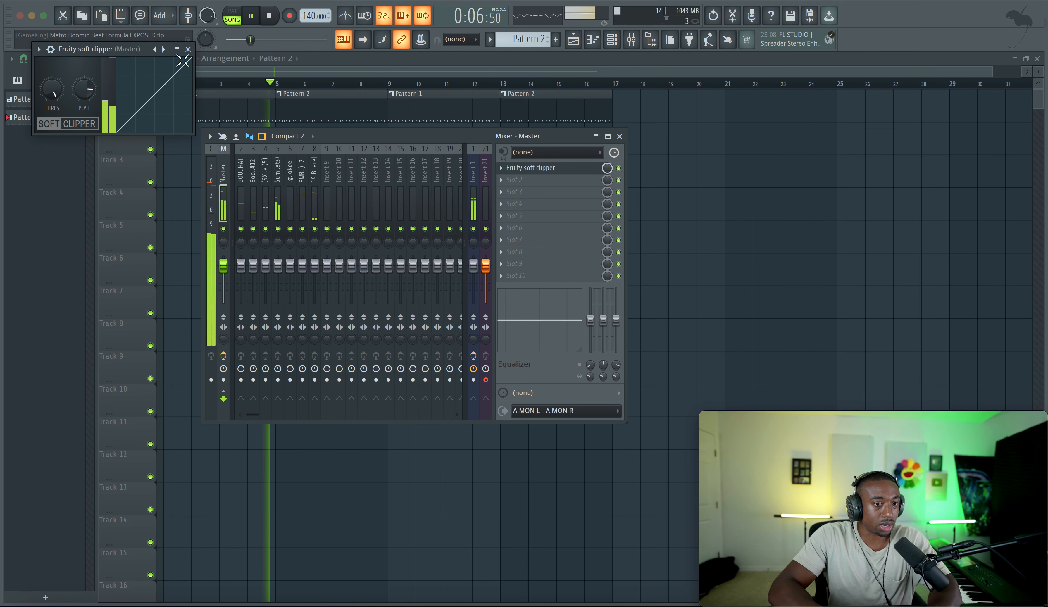
{"action": "left_click", "coordinate": [187, 49]}
Adjust the FabFilter Pro-G gate threshold on mixer track Insert 1.
{"action": "left_click", "coordinate": [473, 175]}
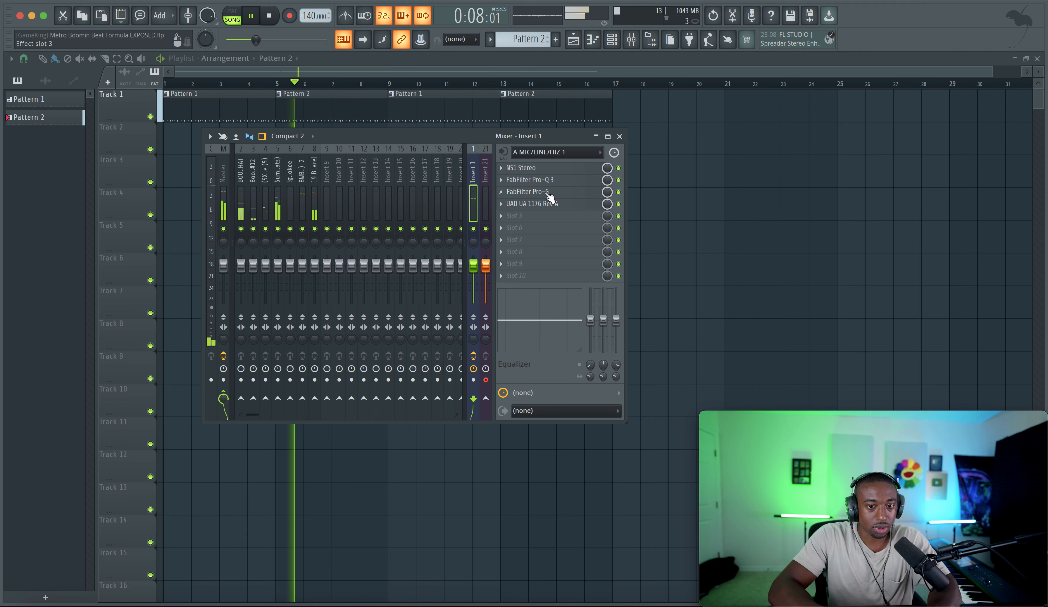
{"action": "left_click", "coordinate": [547, 205]}
{"action": "left_click", "coordinate": [664, 122]}
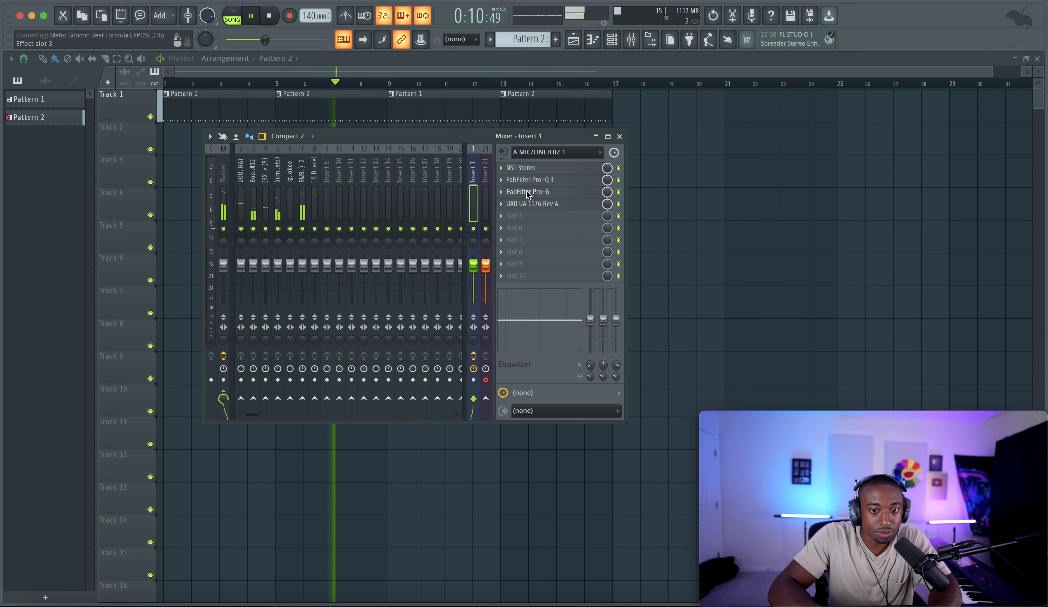
{"action": "left_click", "coordinate": [528, 192]}
{"action": "left_click_drag", "start_coordinate": [147, 190], "coordinate": [146, 198]}
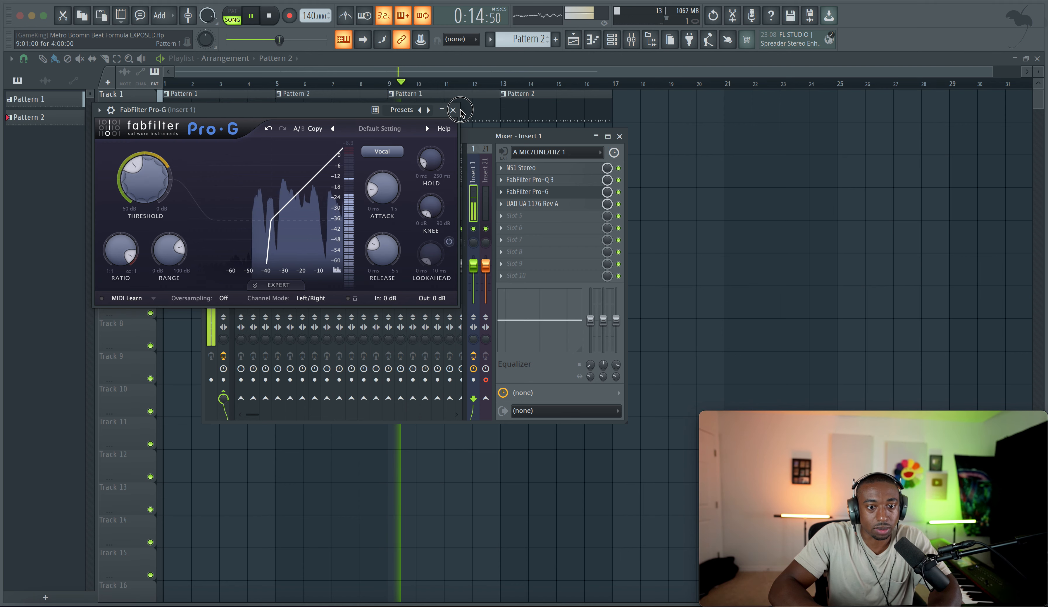
Lower the input on Insert 1's UAD UA 1176 Rev A compressor and set its output to -7.84 dB.
{"action": "left_click", "coordinate": [542, 203]}
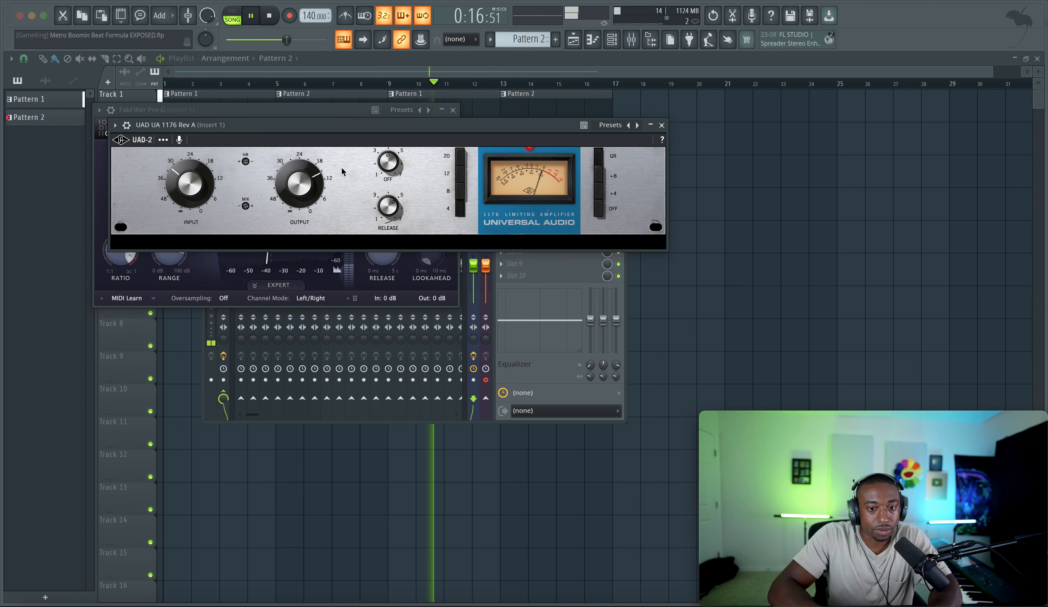
{"action": "left_click_drag", "start_coordinate": [188, 189], "coordinate": [189, 202]}
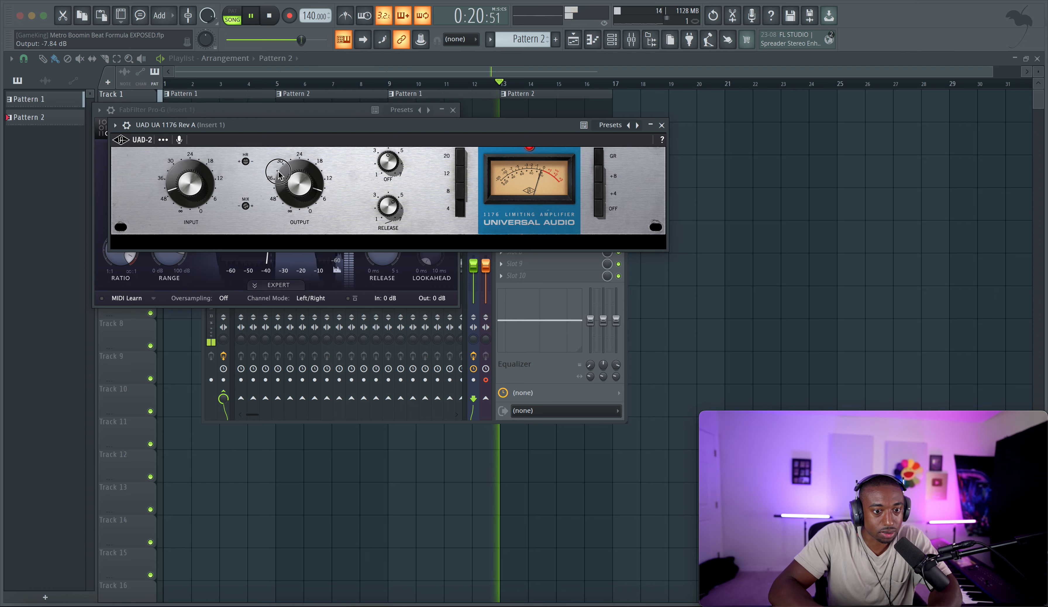
{"action": "left_click", "coordinate": [662, 126]}
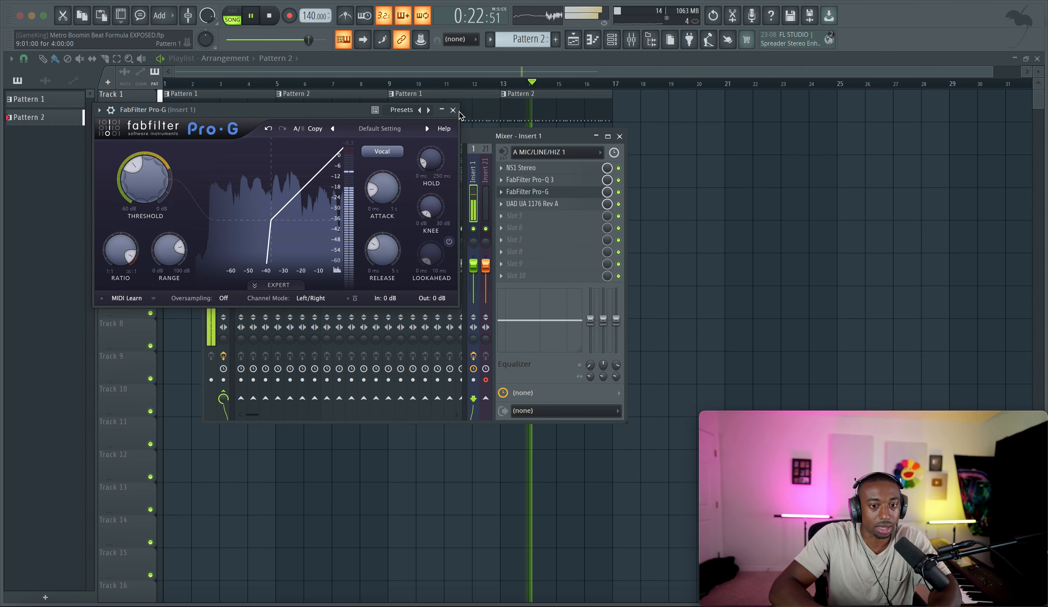
{"action": "key", "text": "Escape"}
{"action": "key", "text": "Escape"}
Create an empty Pattern 3 after Pattern 2 and stop playback.
{"action": "left_click", "coordinate": [612, 39]}
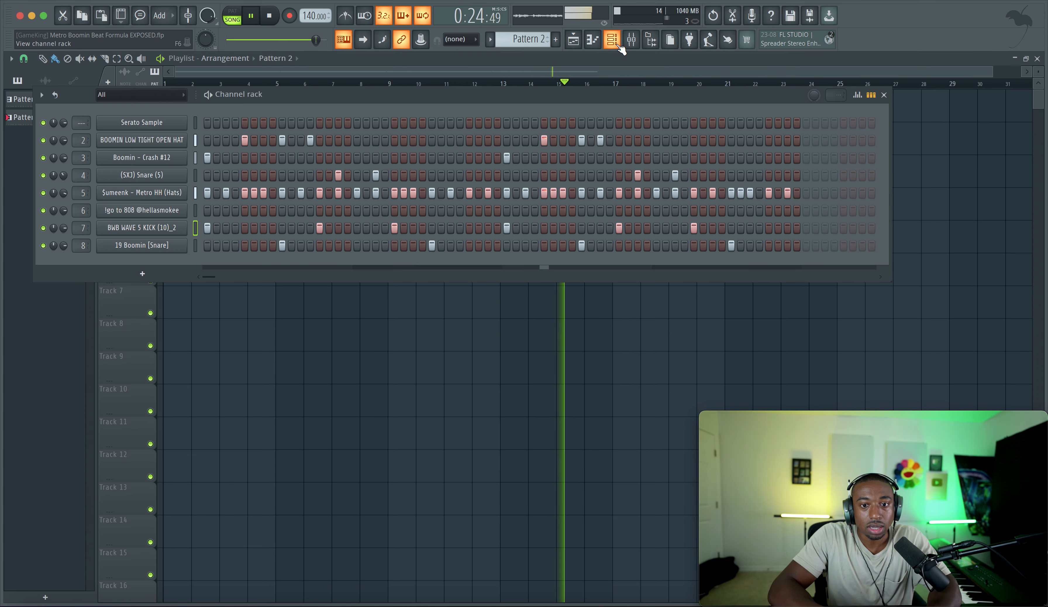
{"action": "left_click", "coordinate": [556, 39]}
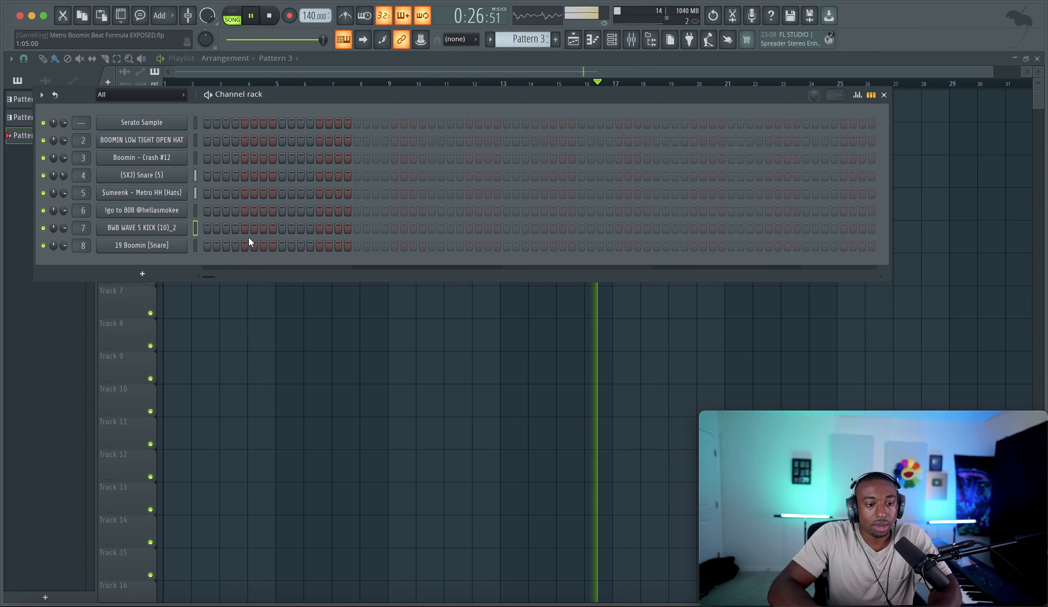
{"action": "key", "text": "F6"}
{"action": "key", "text": "space"}
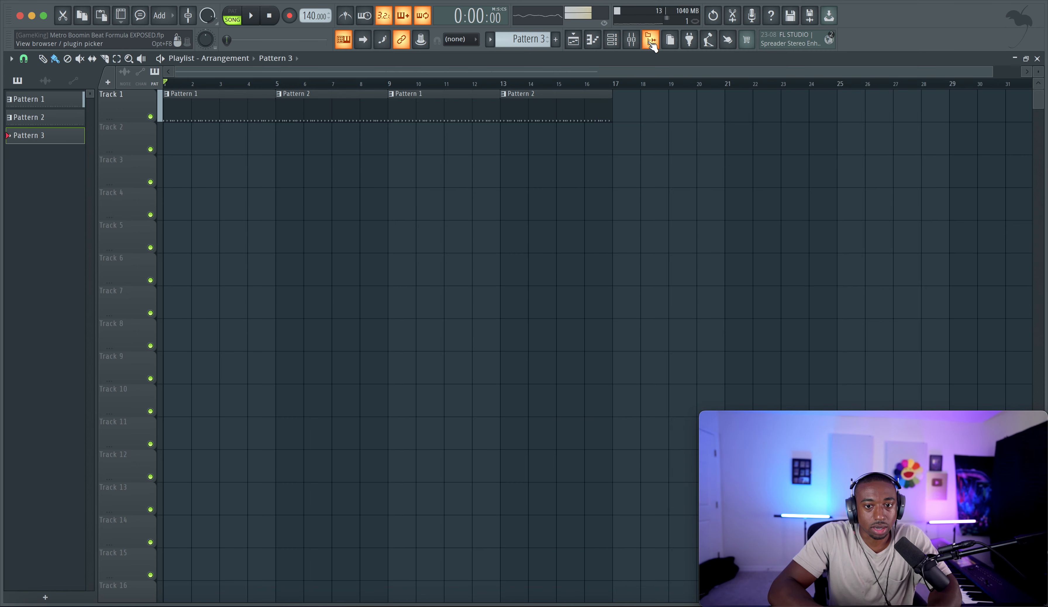
Examine the audio input and effect slots of mixer track Insert 21.
{"action": "left_click", "coordinate": [631, 39]}
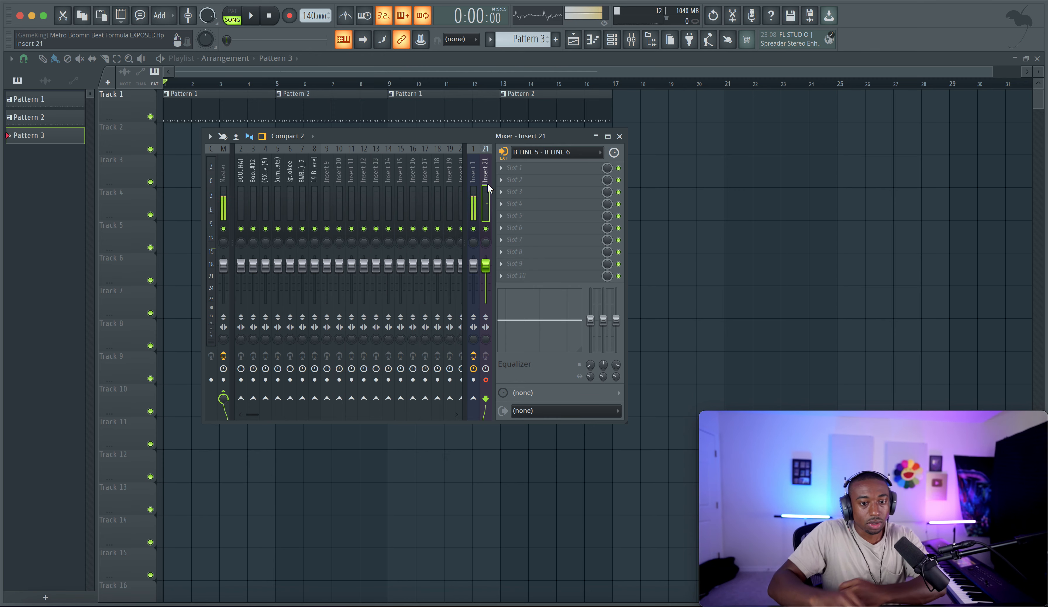
{"action": "left_click", "coordinate": [620, 136]}
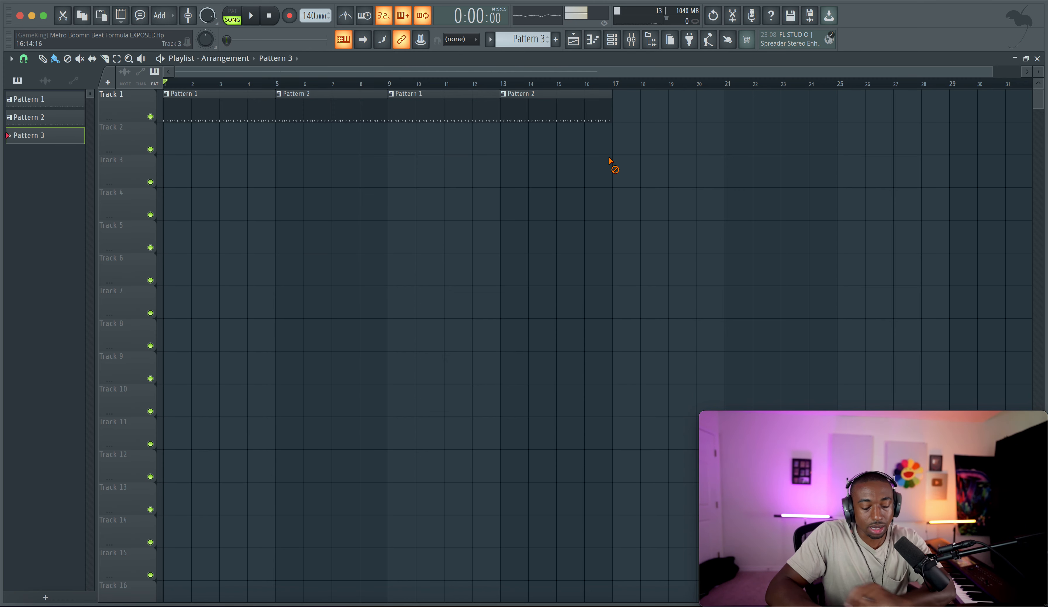
{"action": "left_click", "coordinate": [631, 40]}
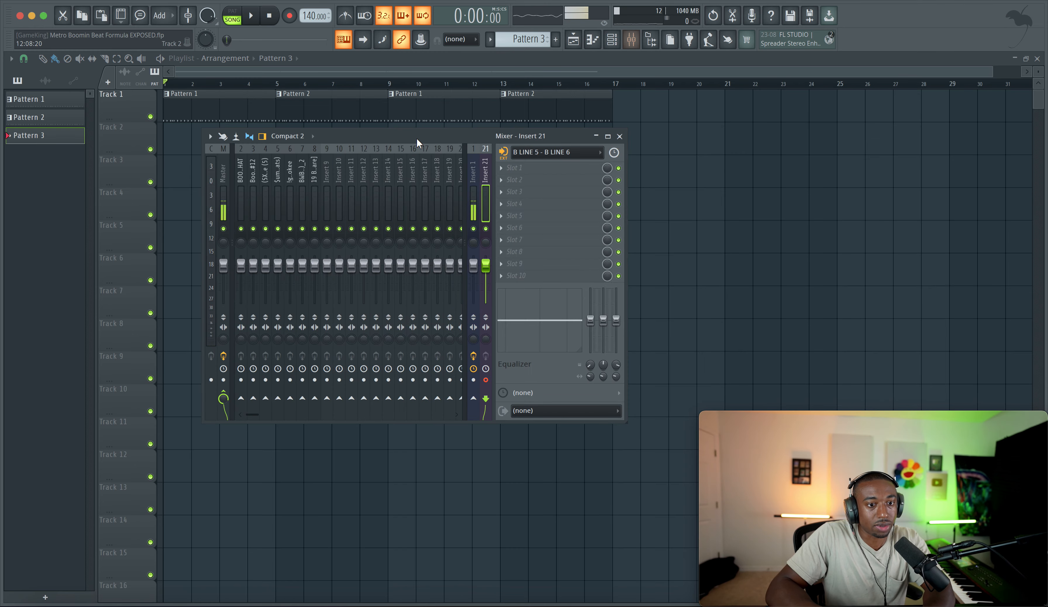
Play the drum arrangement as accompaniment, stop it, and arm recording.
{"action": "key", "text": "space"}
{"action": "left_click", "coordinate": [740, 266]}
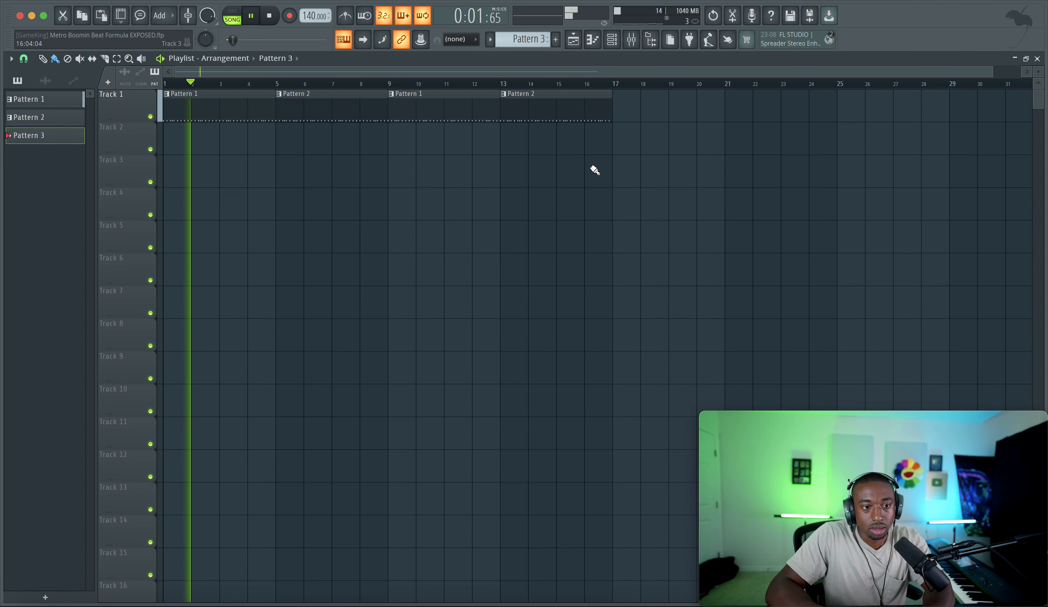
{"action": "key", "text": "space"}
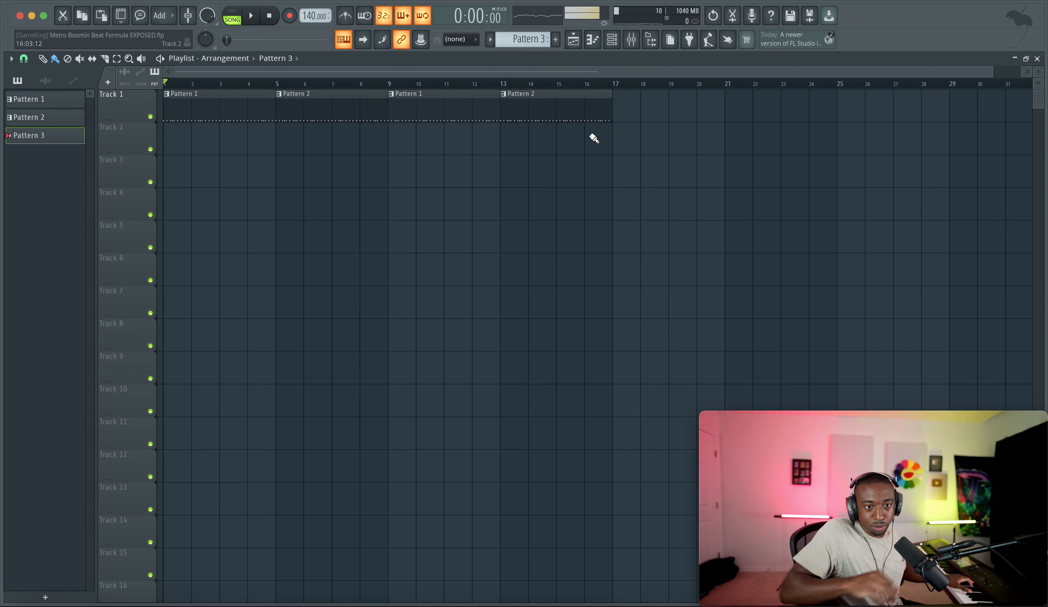
{"action": "left_click", "coordinate": [291, 17]}
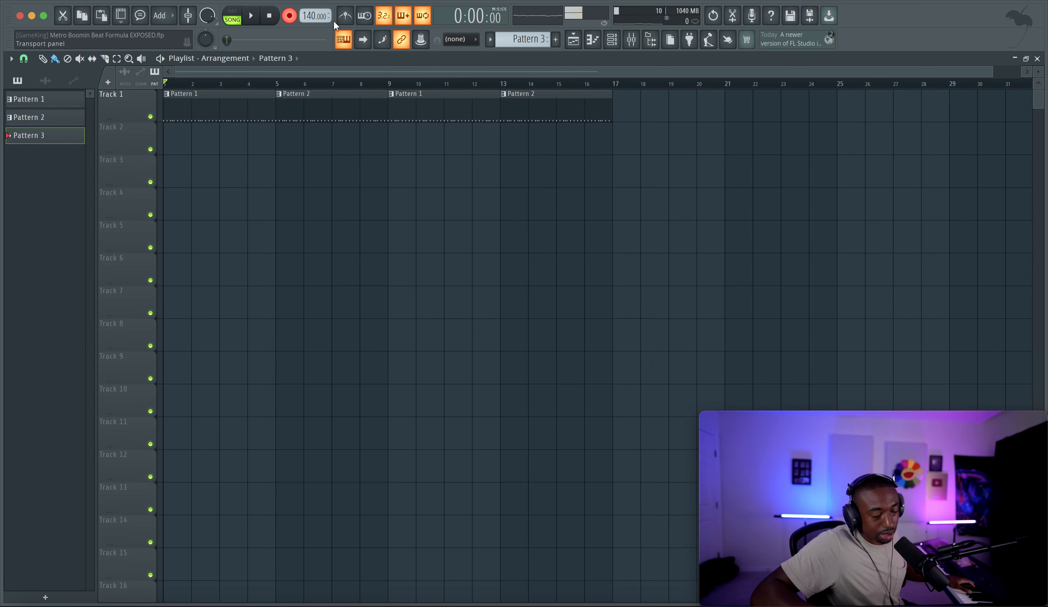
Record a 16-bar melody take over the drum arrangement, stop, and delete the extra one-bar clip on Track 3.
{"action": "key", "text": "space"}
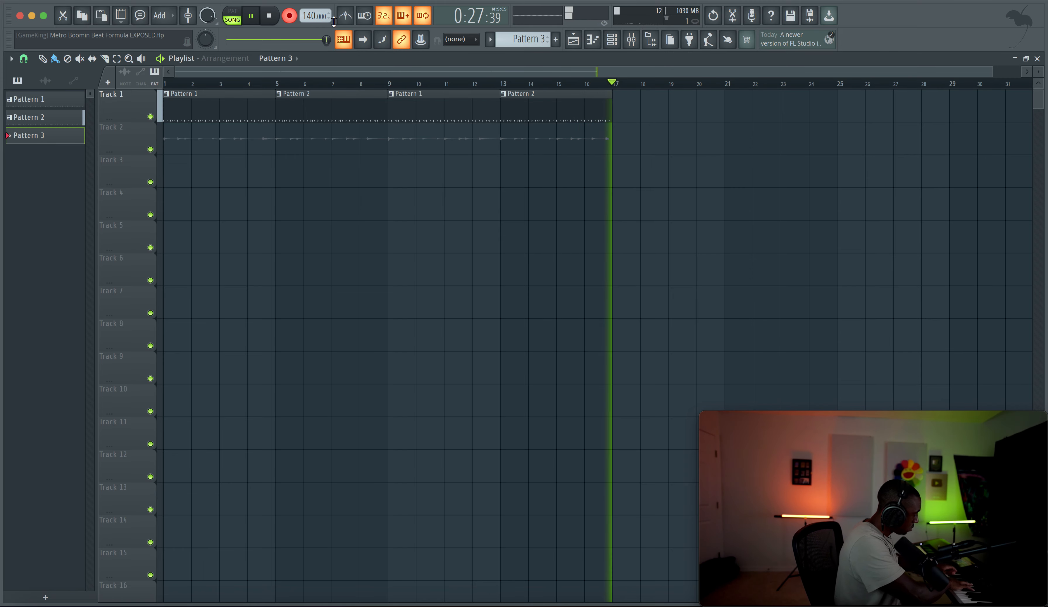
{"action": "key", "text": "space"}
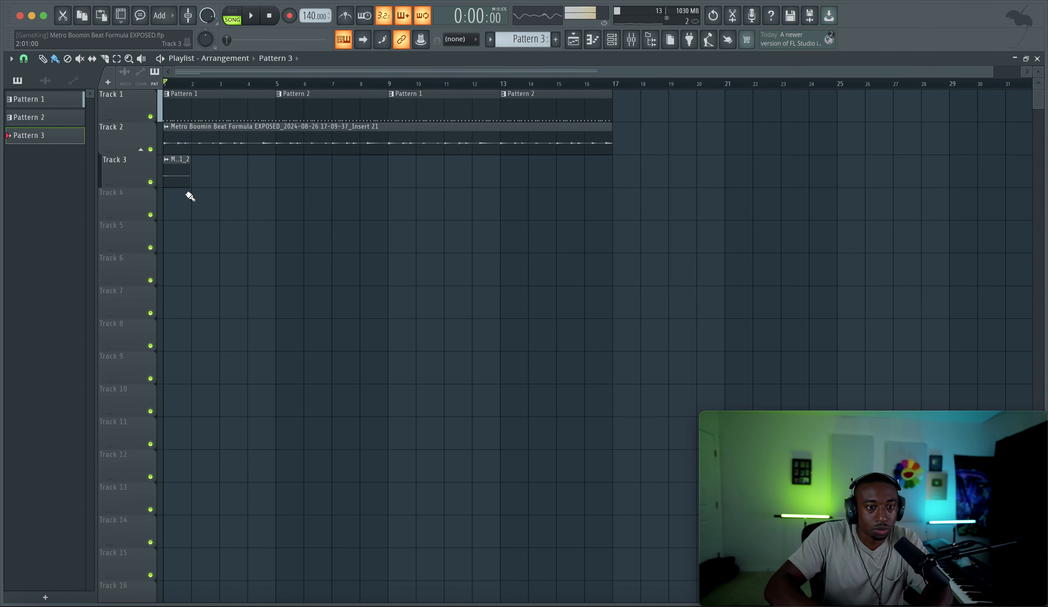
{"action": "right_click", "coordinate": [182, 154]}
{"action": "key", "text": "ctrl+z"}
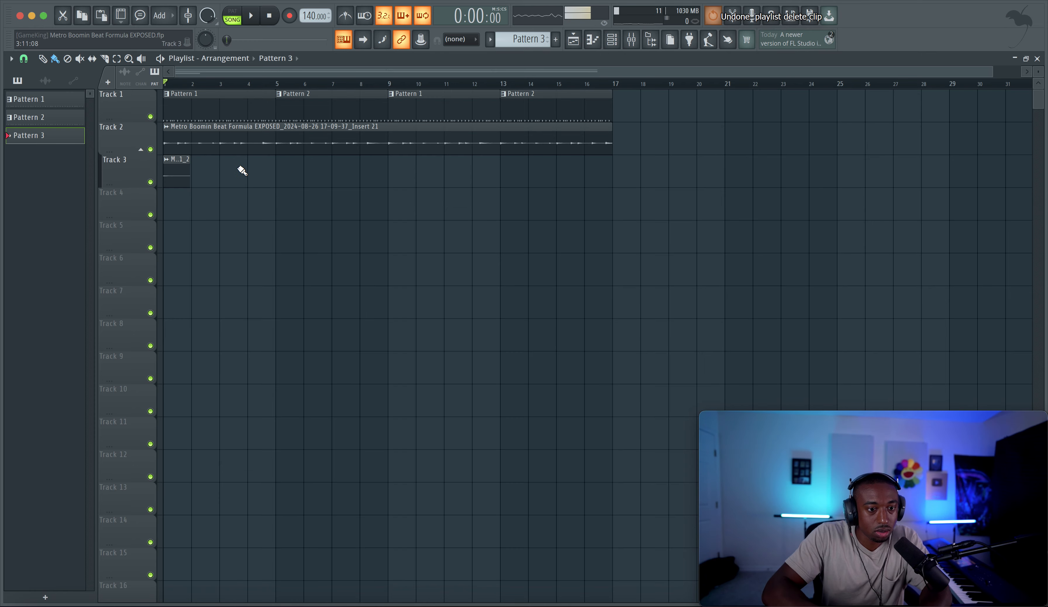
{"action": "right_click", "coordinate": [178, 177]}
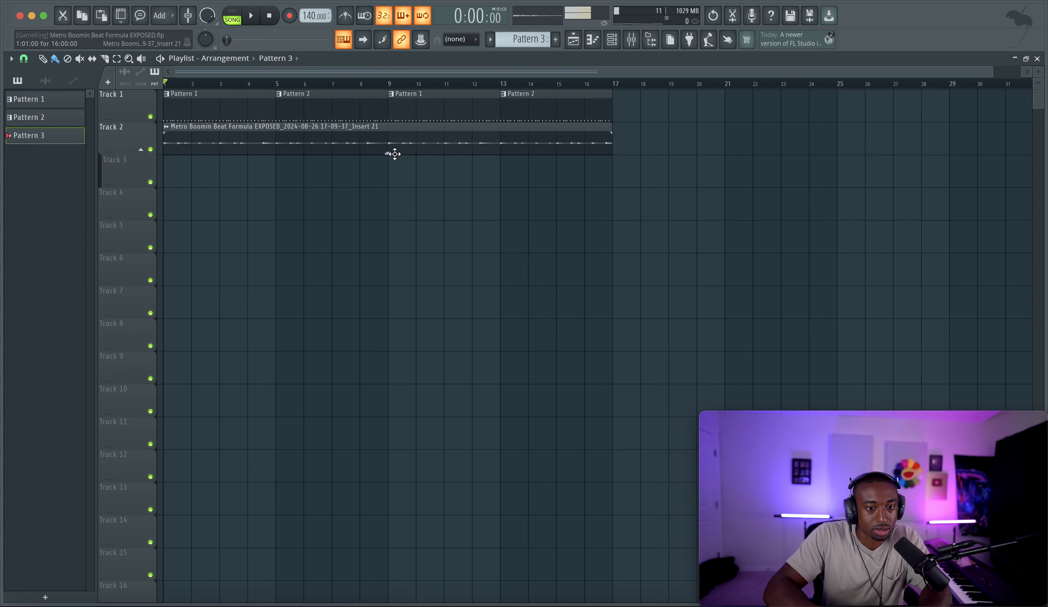
Raise the recorded Track 2 clip's gain to 12.4 dB and play it back with the drums.
{"action": "key", "text": "space"}
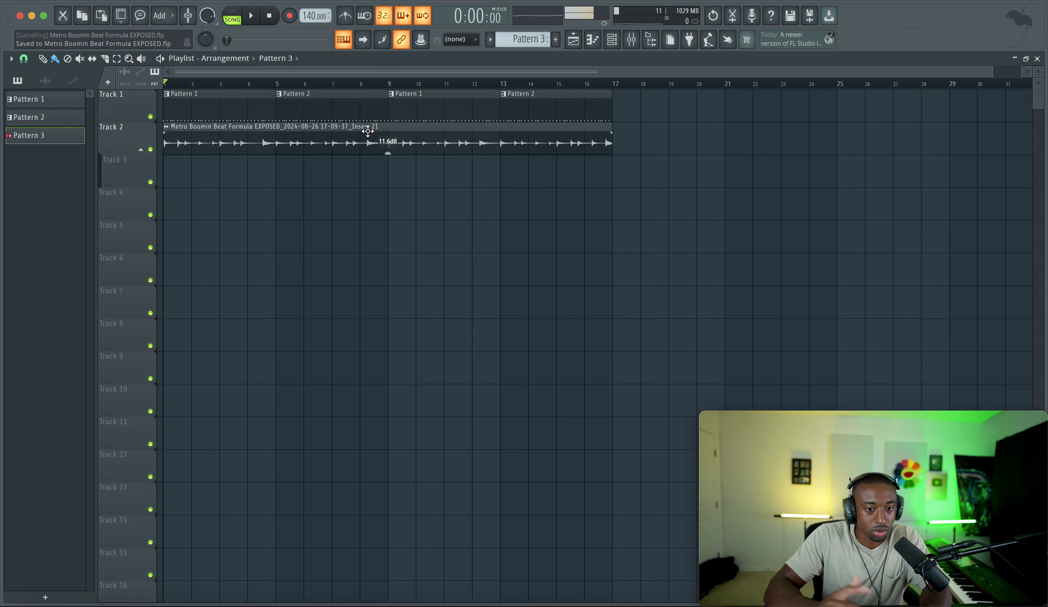
{"action": "key", "text": "space"}
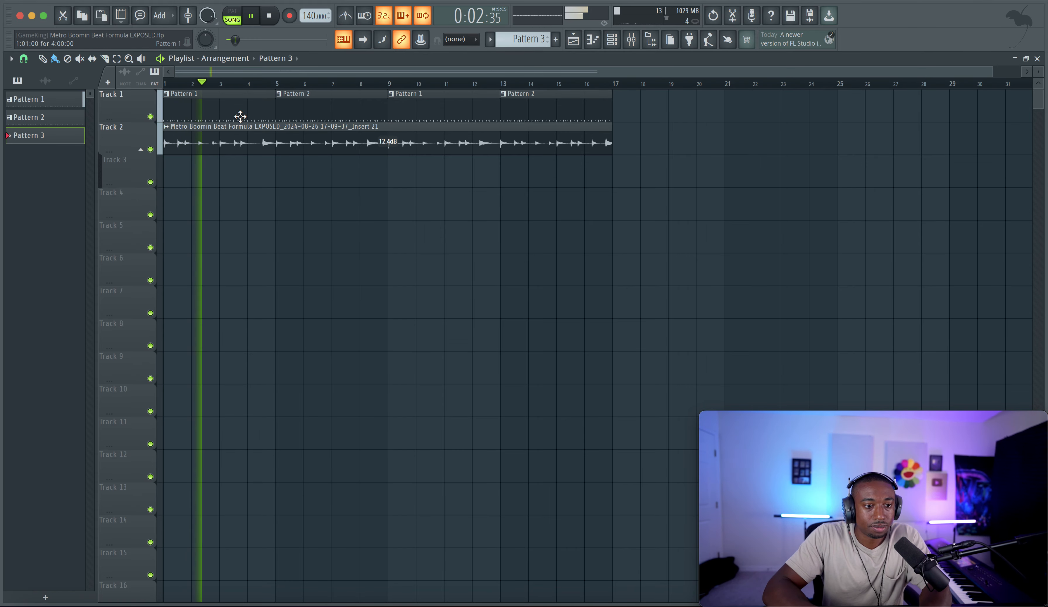
{"action": "scroll", "coordinate": [201, 123], "scroll_direction": "up", "scroll_amount": 4}
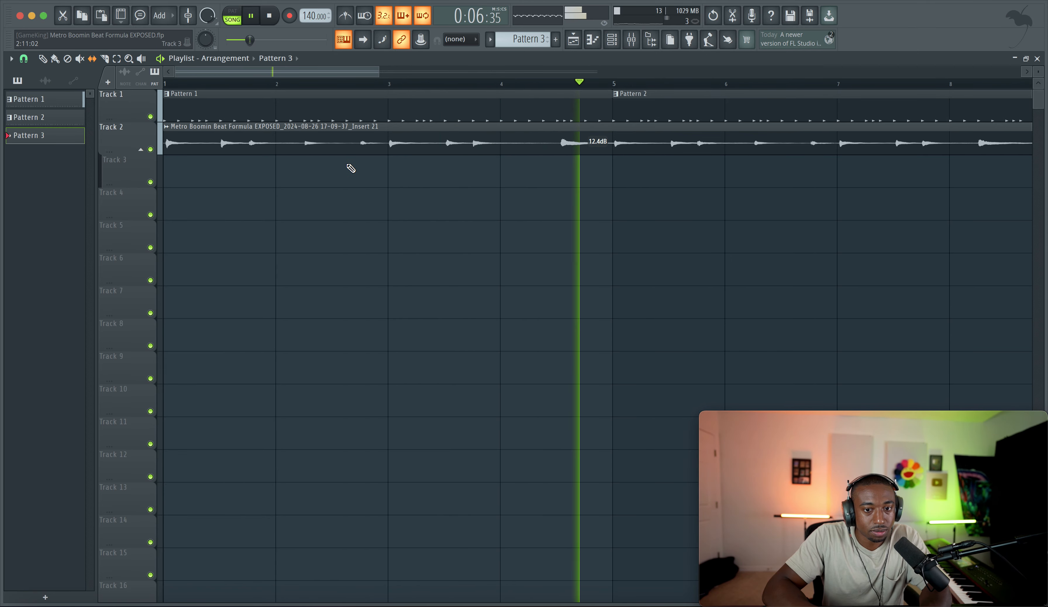
{"action": "scroll", "coordinate": [351, 169], "scroll_direction": "down", "scroll_amount": 3}
{"action": "scroll", "coordinate": [300, 112], "scroll_direction": "down", "scroll_amount": 1}
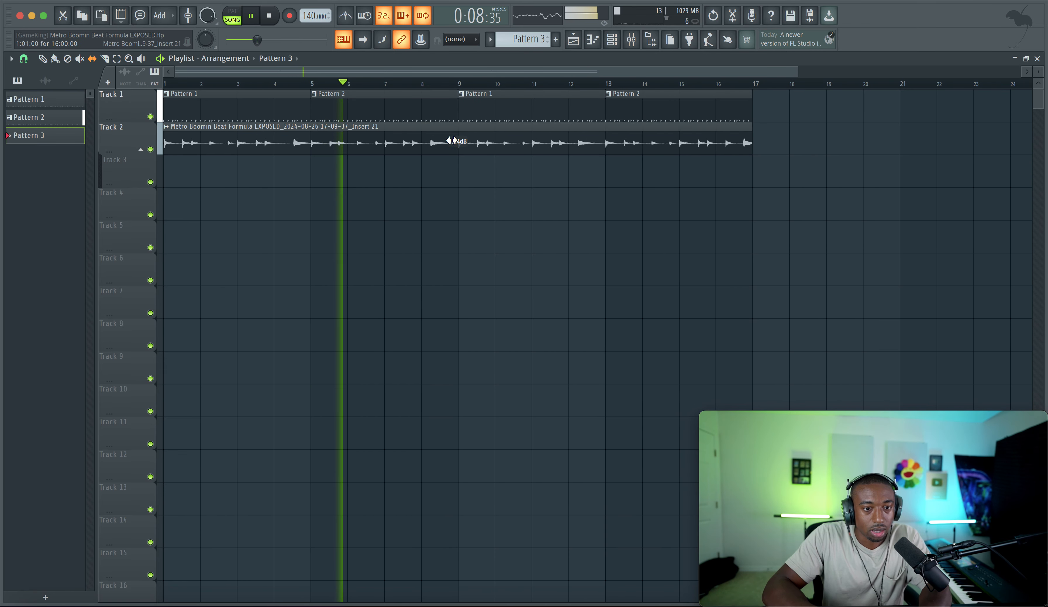
{"action": "key", "text": "space"}
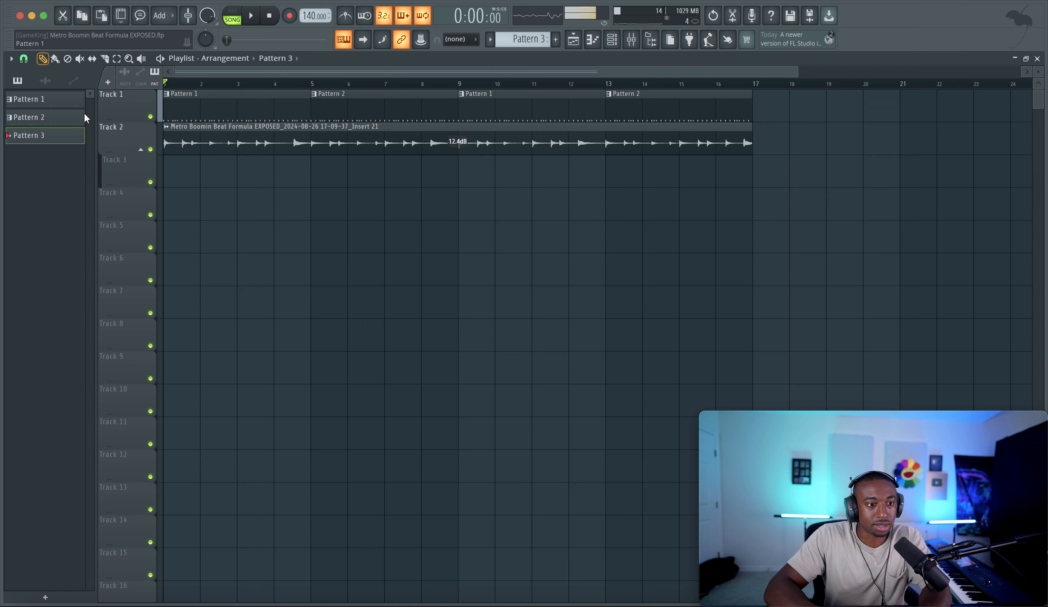
Rename playlist Track 2 as Topline and Track 1 as Rhythm.
{"action": "left_click", "coordinate": [115, 144]}
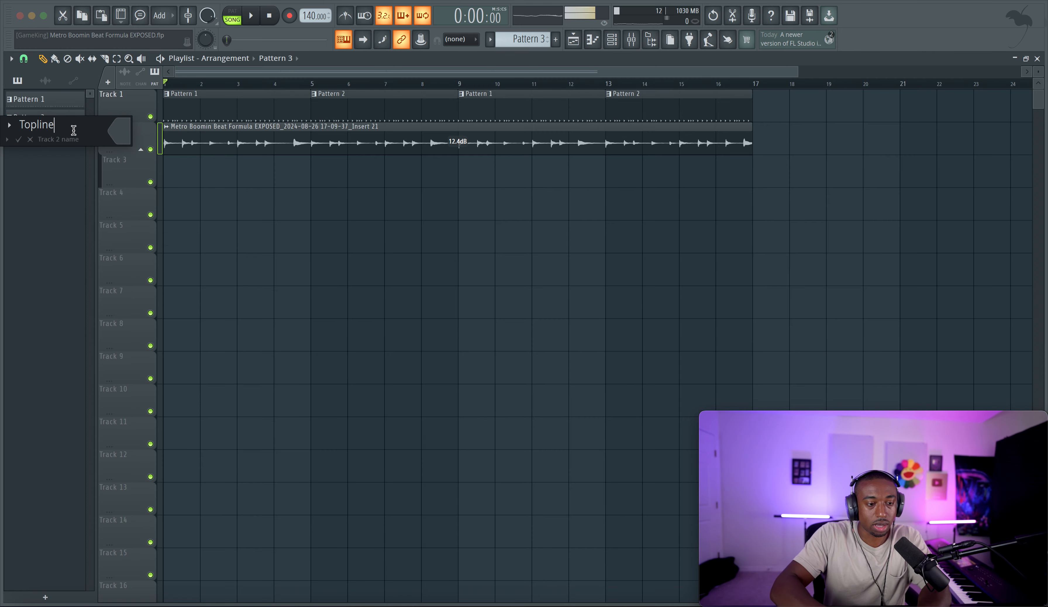
{"action": "key", "text": "Return"}
{"action": "double_click", "coordinate": [120, 110]}
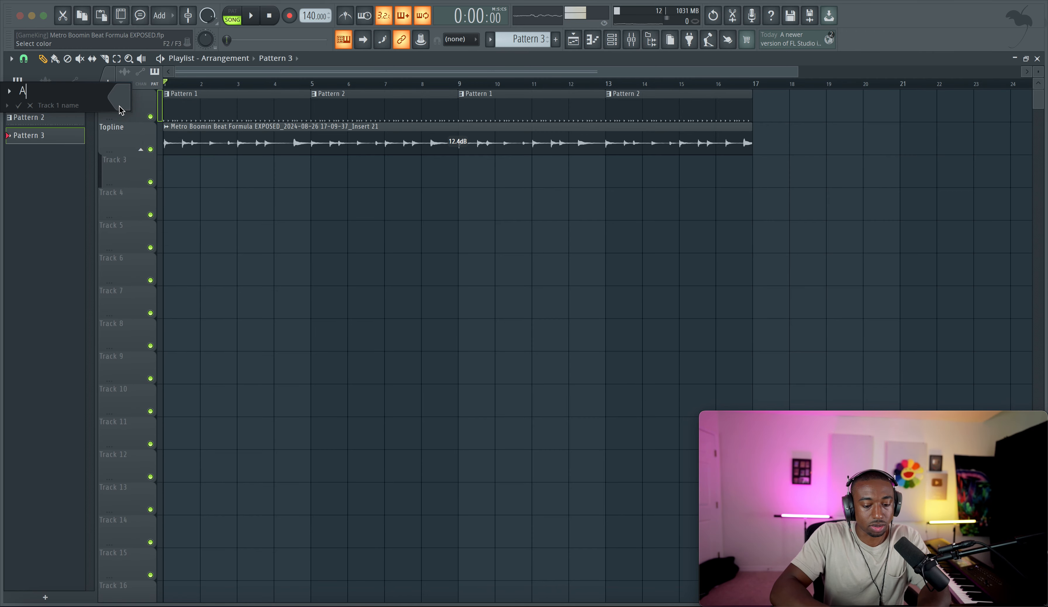
{"action": "type", "text": "A"}
{"action": "key", "text": "BackSpace"}
{"action": "type", "text": "Rhythm"}
{"action": "key", "text": "Return"}
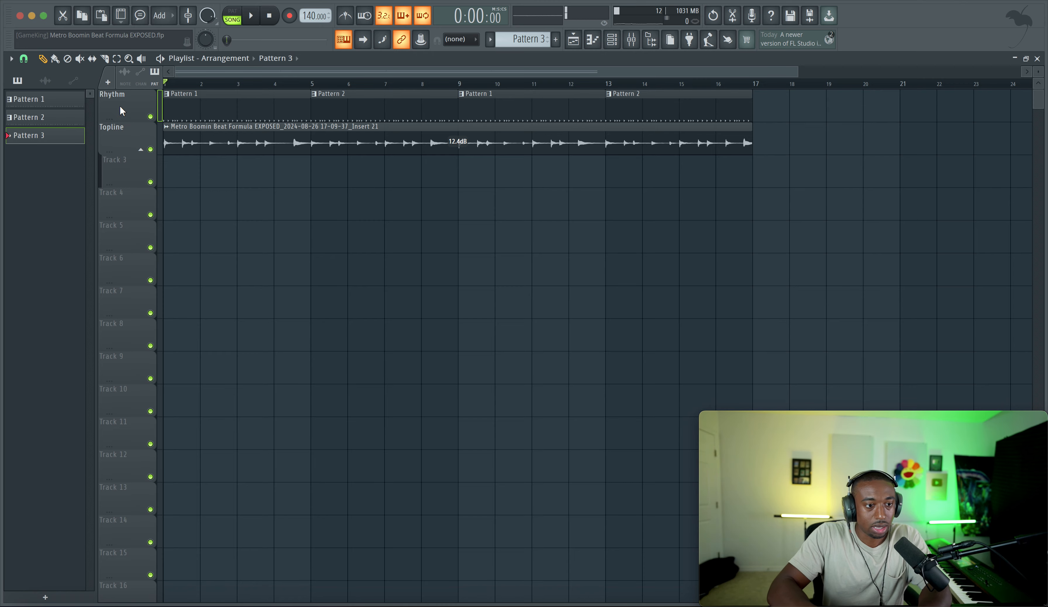
Rename playlist Track 3 as Contrast.
{"action": "right_click", "coordinate": [139, 160]}
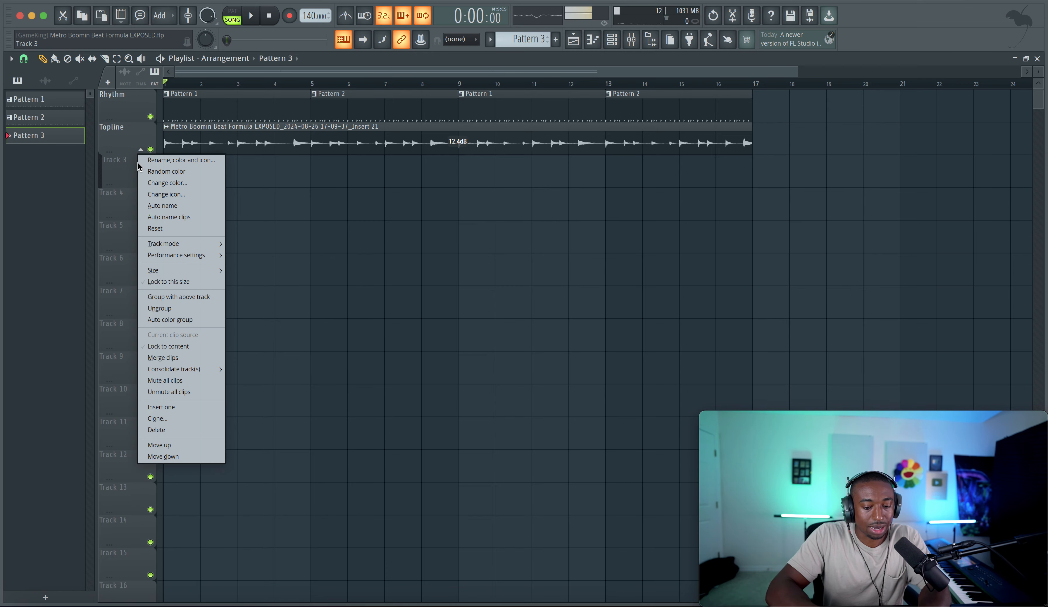
{"action": "left_click", "coordinate": [139, 160]}
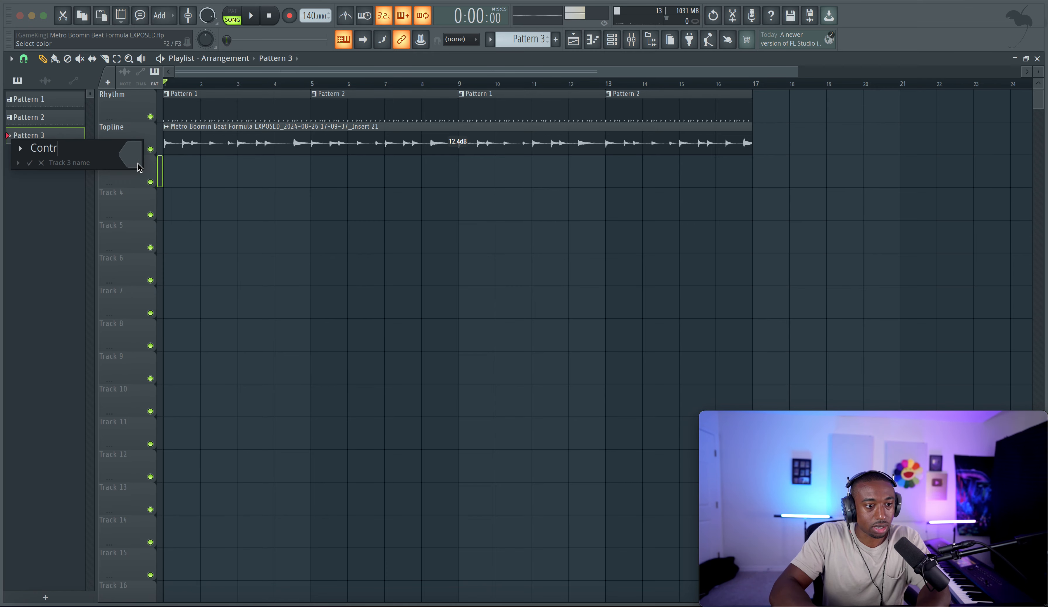
{"action": "type", "text": "Contrast"}
{"action": "key", "text": "Return"}
Rename playlist Track 4 as Harmony.
{"action": "right_click", "coordinate": [129, 199]}
{"action": "left_click", "coordinate": [132, 195]}
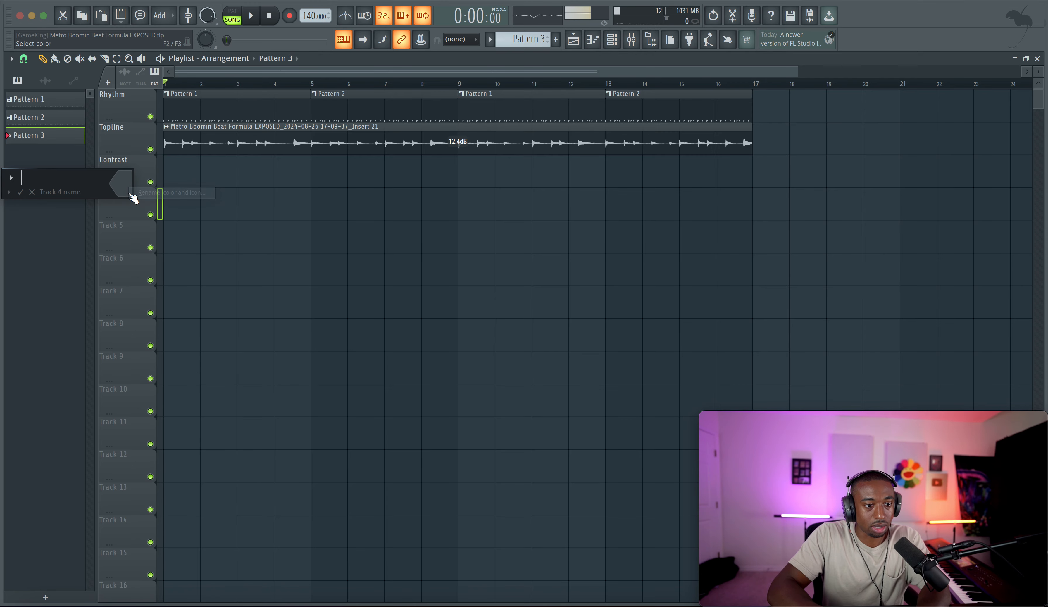
{"action": "type", "text": "Harmoney"}
{"action": "key", "text": "Return"}
{"action": "right_click", "coordinate": [127, 197]}
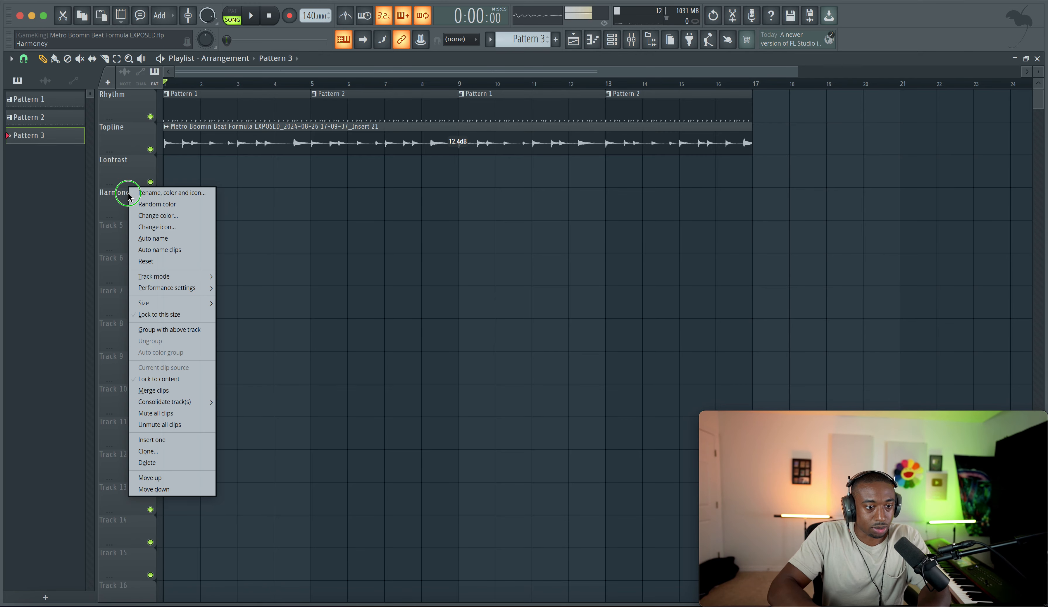
{"action": "left_click", "coordinate": [129, 194]}
{"action": "type", "text": "Harmony"}
{"action": "key", "text": "Return"}
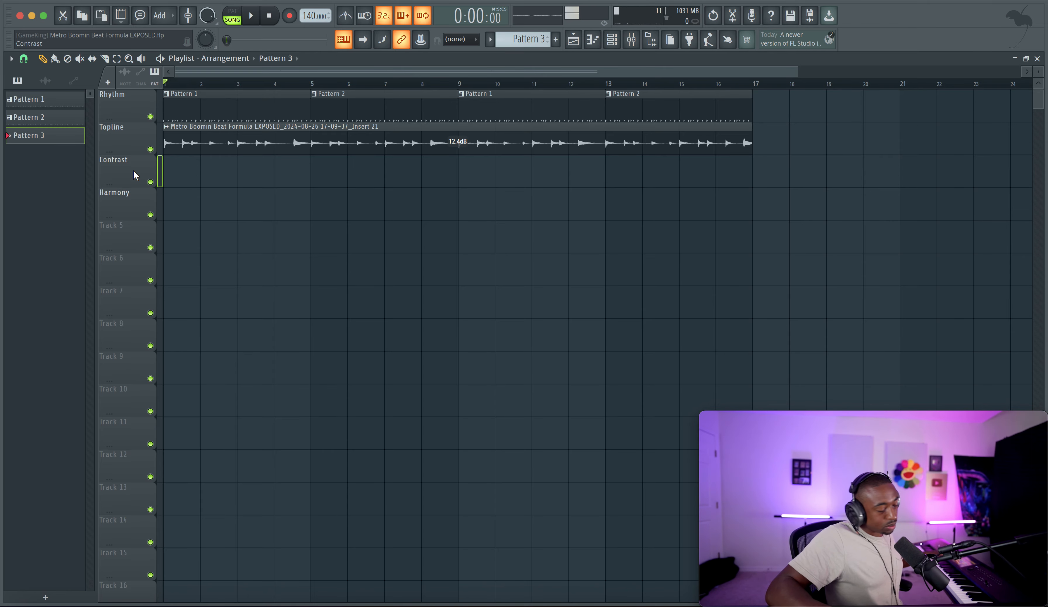
Rehearse over the arrangement, record a 16-bar take onto the Contrast track, and remove the leftover second-pass clip.
{"action": "key", "text": "space"}
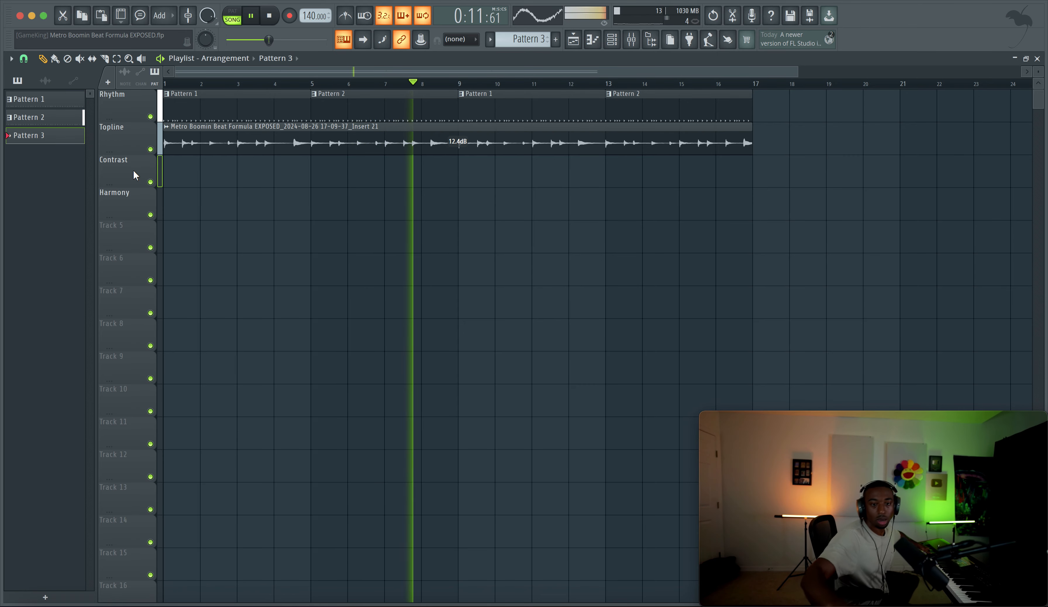
{"action": "key", "text": "space"}
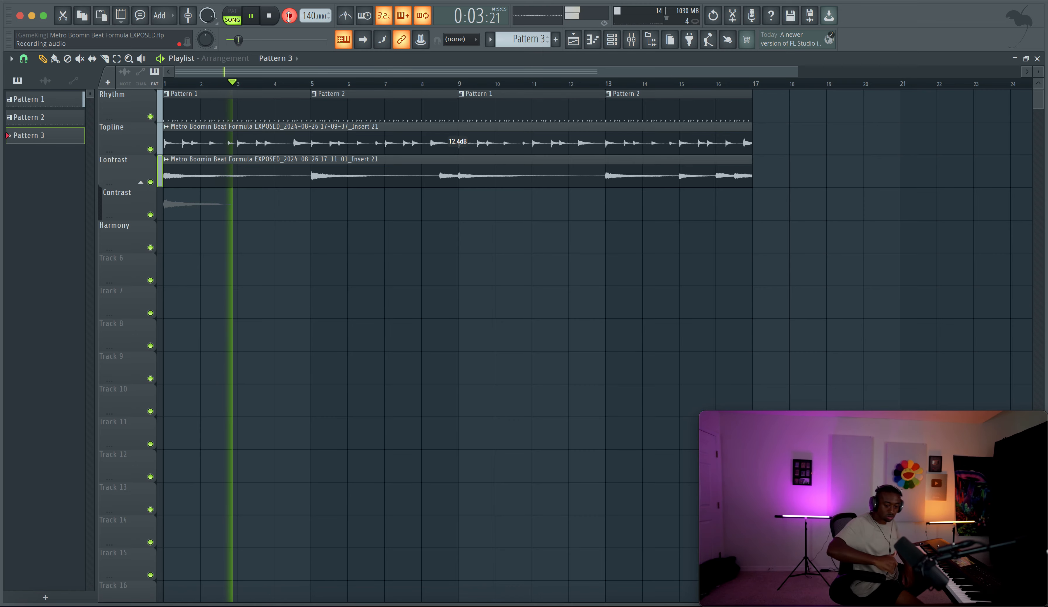
{"action": "key", "text": "space"}
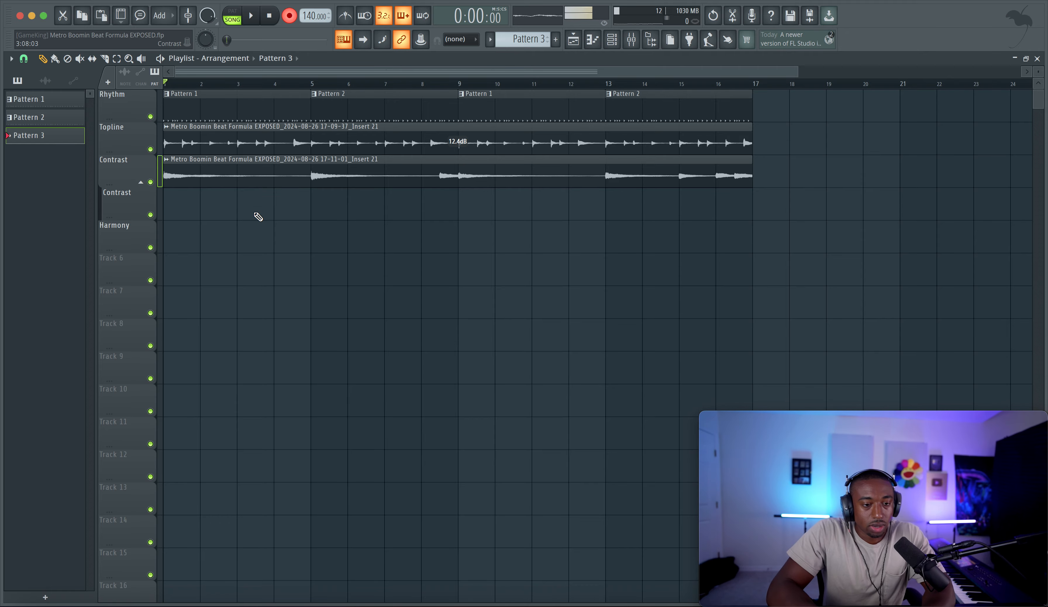
Route the recorded Contrast clip to mixer track 9 and check its routing in the channel rack and mixer during playback.
{"action": "double_click", "coordinate": [280, 173]}
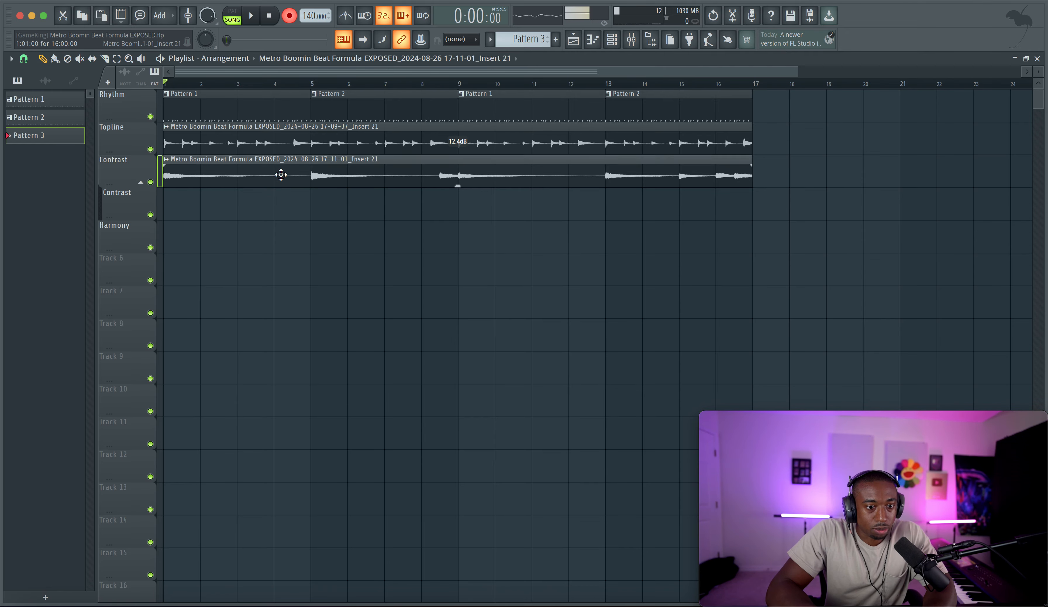
{"action": "left_click", "coordinate": [752, 240]}
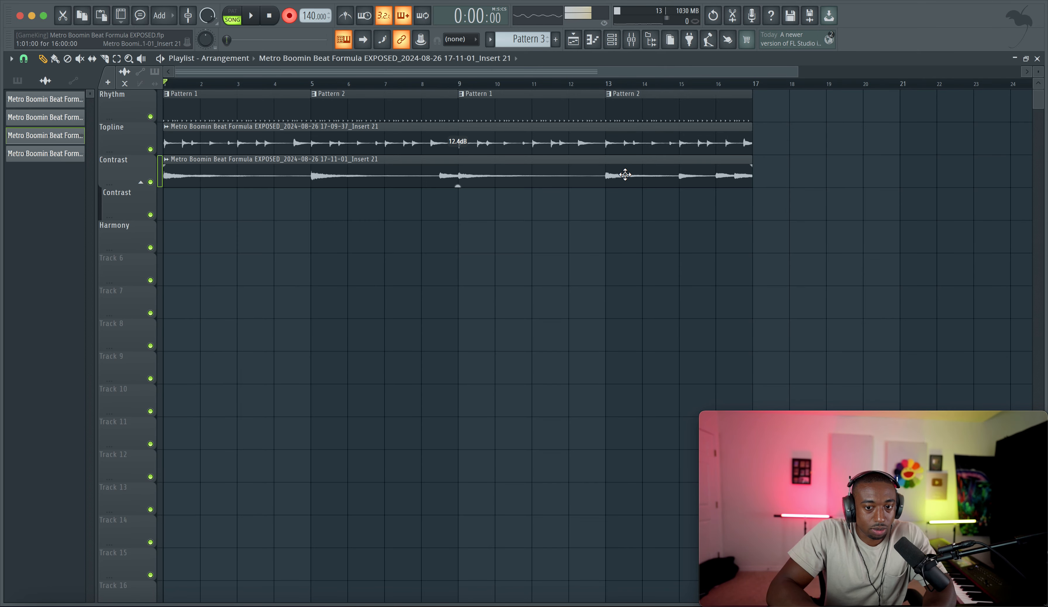
{"action": "key", "text": "space"}
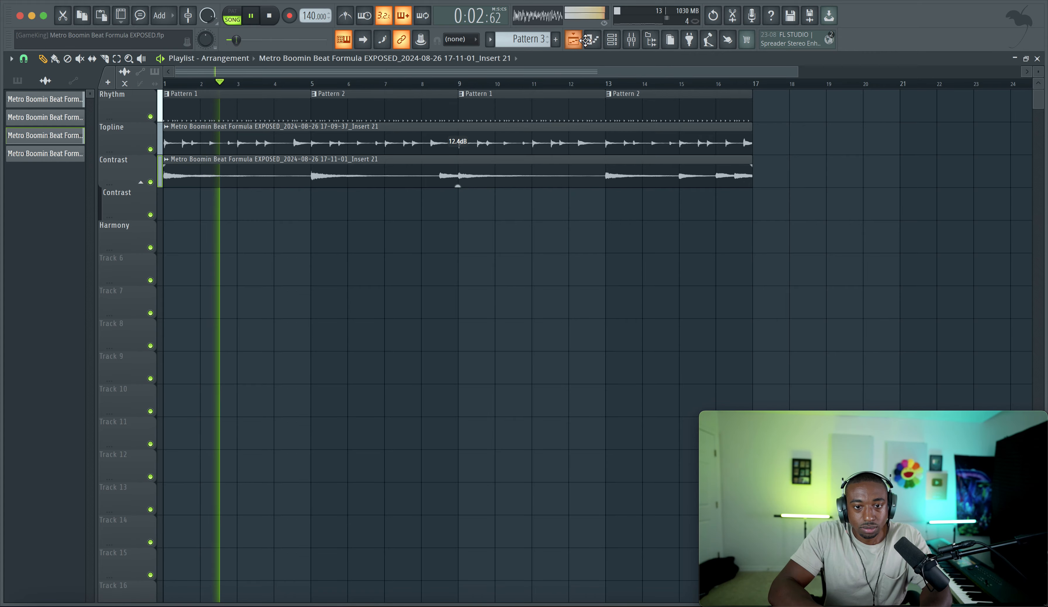
{"action": "left_click", "coordinate": [612, 39]}
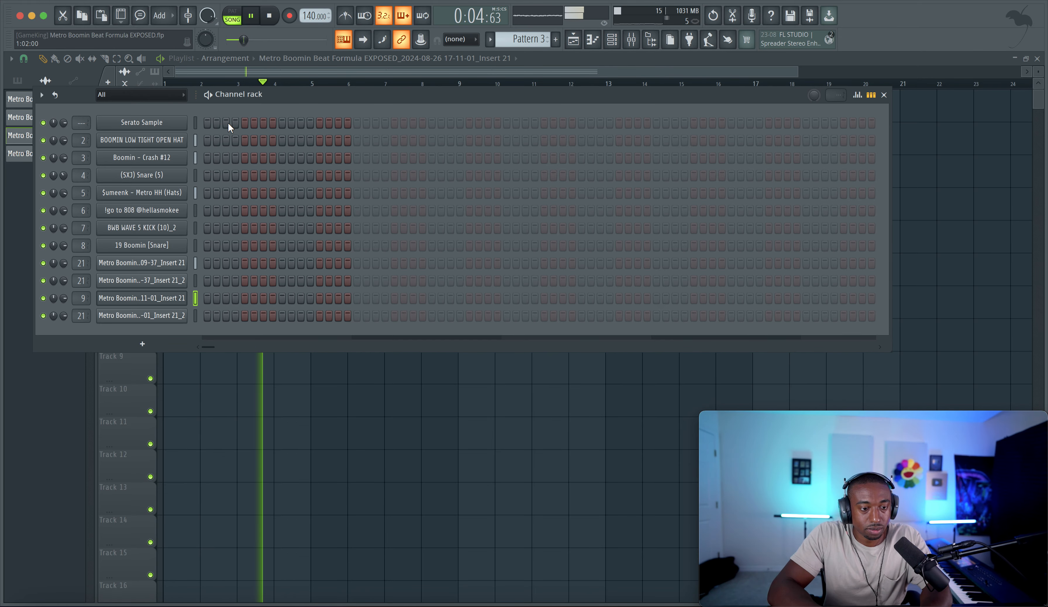
{"action": "left_click", "coordinate": [631, 39]}
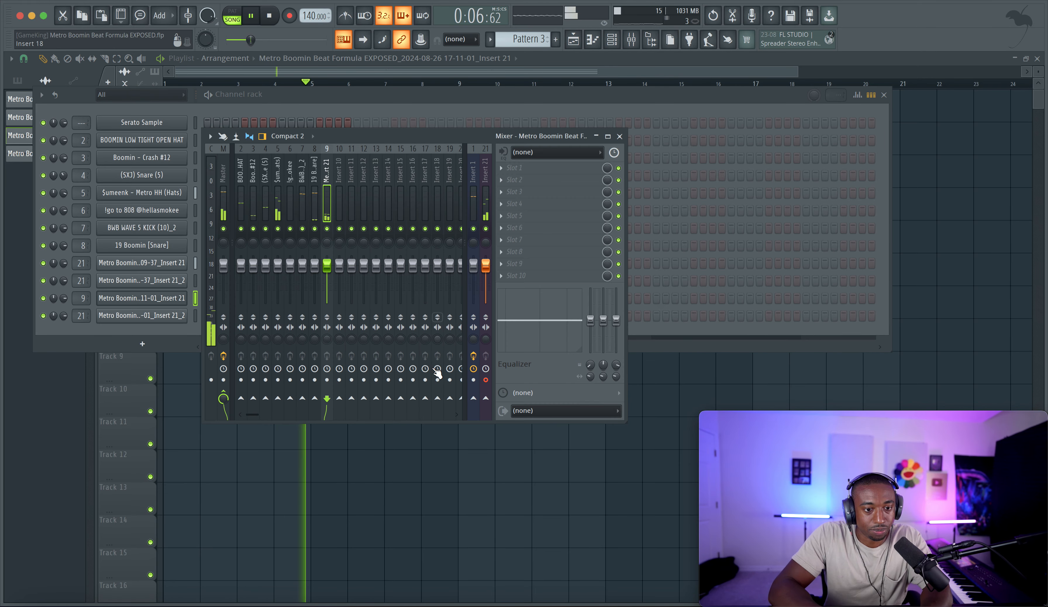
{"action": "left_click", "coordinate": [436, 457]}
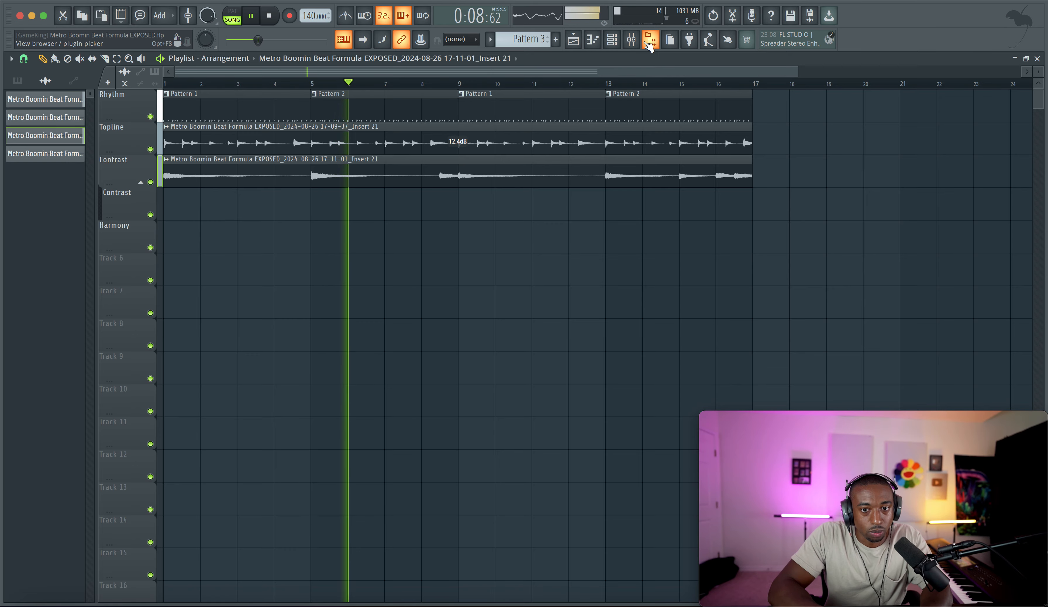
{"action": "key", "text": "space"}
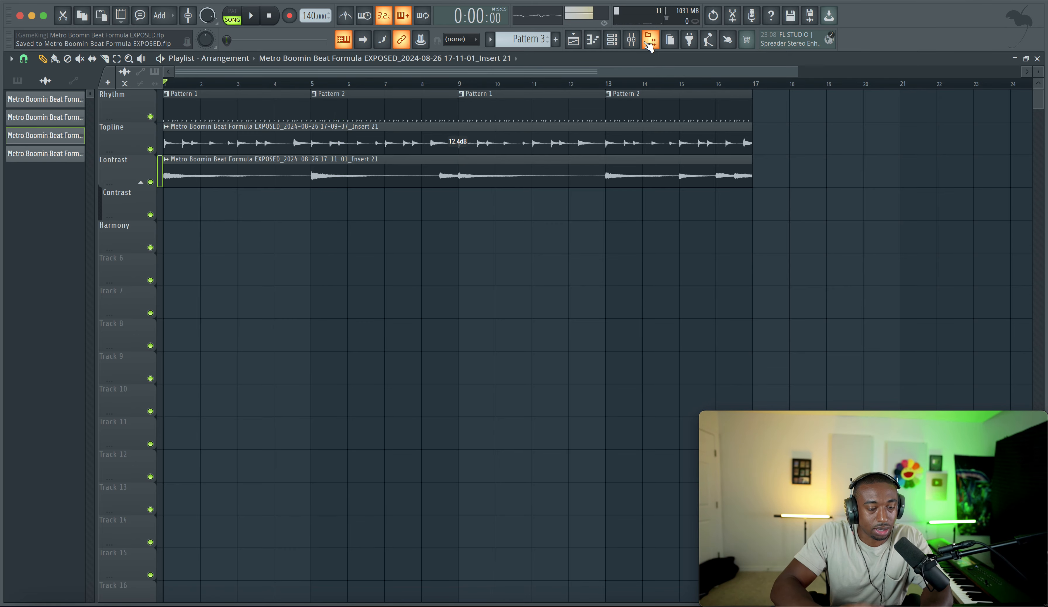
Check mixer track Insert 21, then route the Topline audio clip to its own free mixer track.
{"action": "left_click", "coordinate": [631, 39]}
{"action": "left_click", "coordinate": [484, 196]}
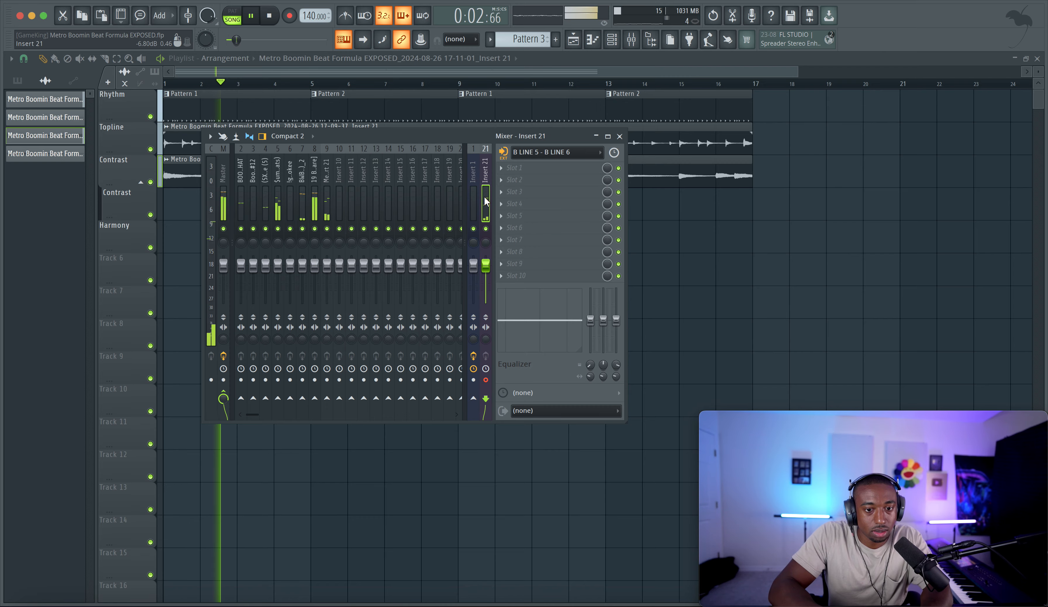
{"action": "double_click", "coordinate": [673, 165]}
{"action": "double_click", "coordinate": [650, 141]}
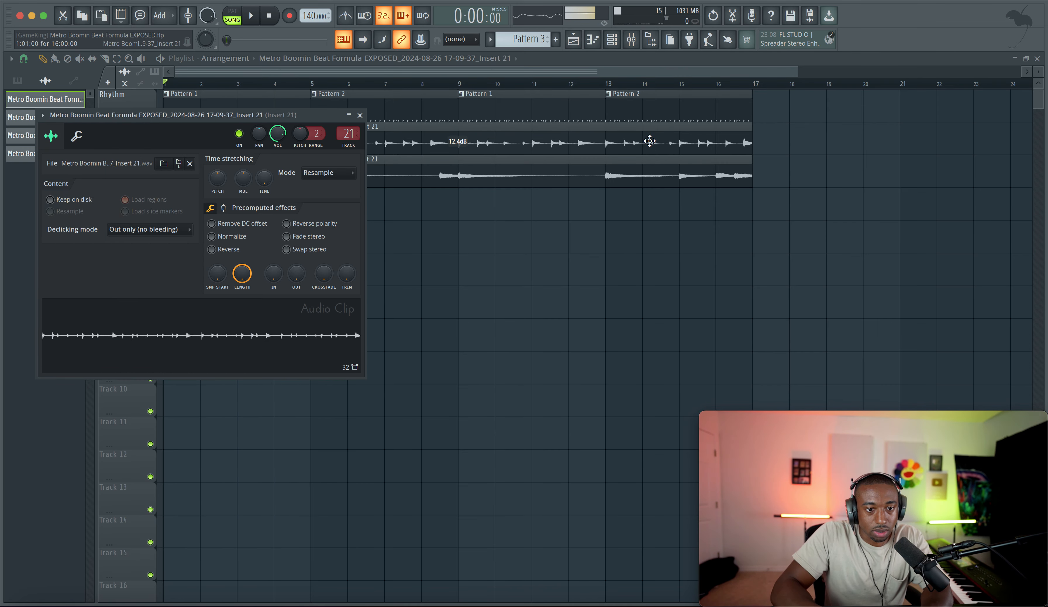
{"action": "key", "text": "super+l"}
{"action": "right_click", "coordinate": [732, 263]}
Play the arrangement and examine the mixer levels of the newly routed clips and Insert 21.
{"action": "key", "text": "space"}
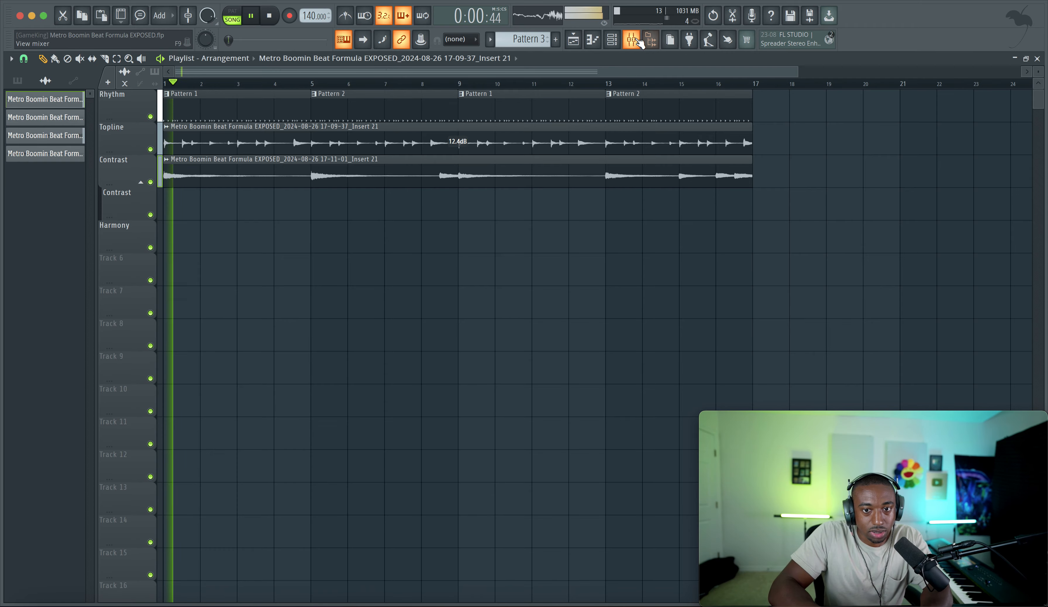
{"action": "key", "text": "F9"}
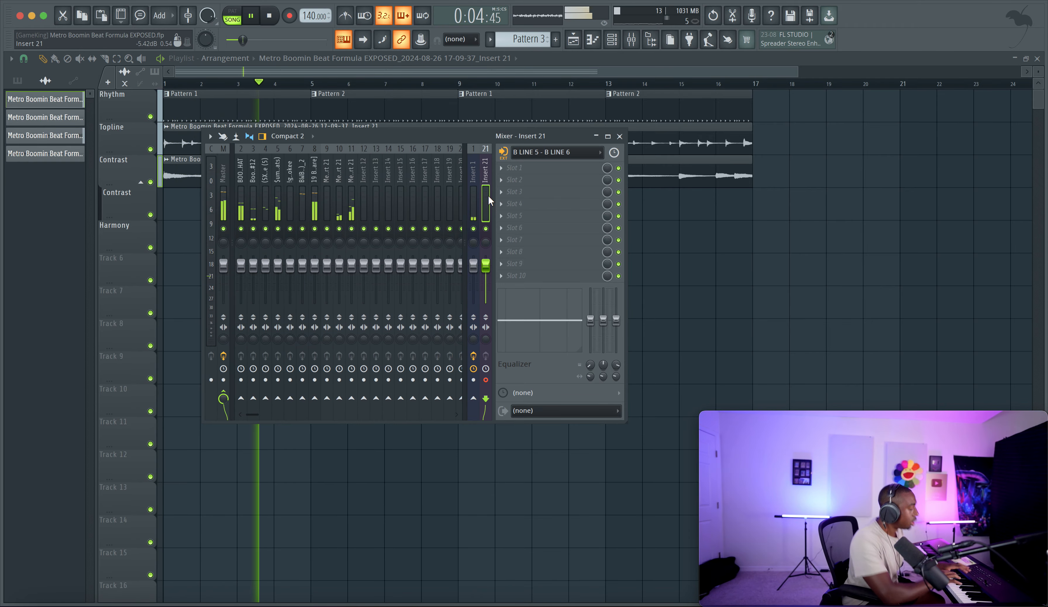
{"action": "key", "text": "F9"}
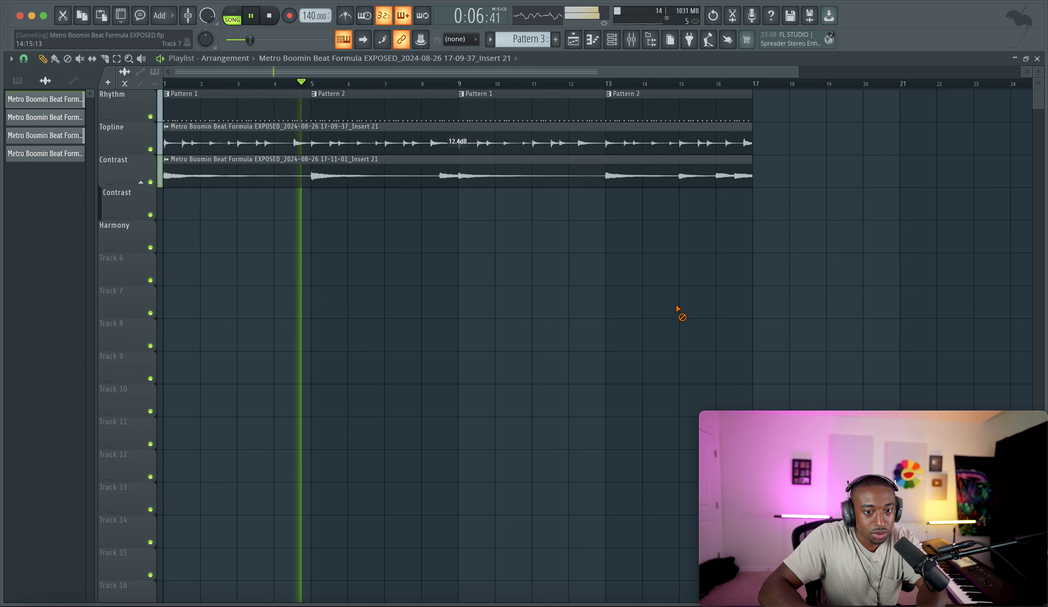
Duplicate all Rhythm, Topline and Contrast clips of the 16-bar arrangement so that the copies start at bar 17.
{"action": "scroll", "coordinate": [680, 311], "scroll_direction": "down", "scroll_amount": 2}
{"action": "left_click_drag", "start_coordinate": [680, 311], "coordinate": [586, 103]}
{"action": "key", "text": "space"}
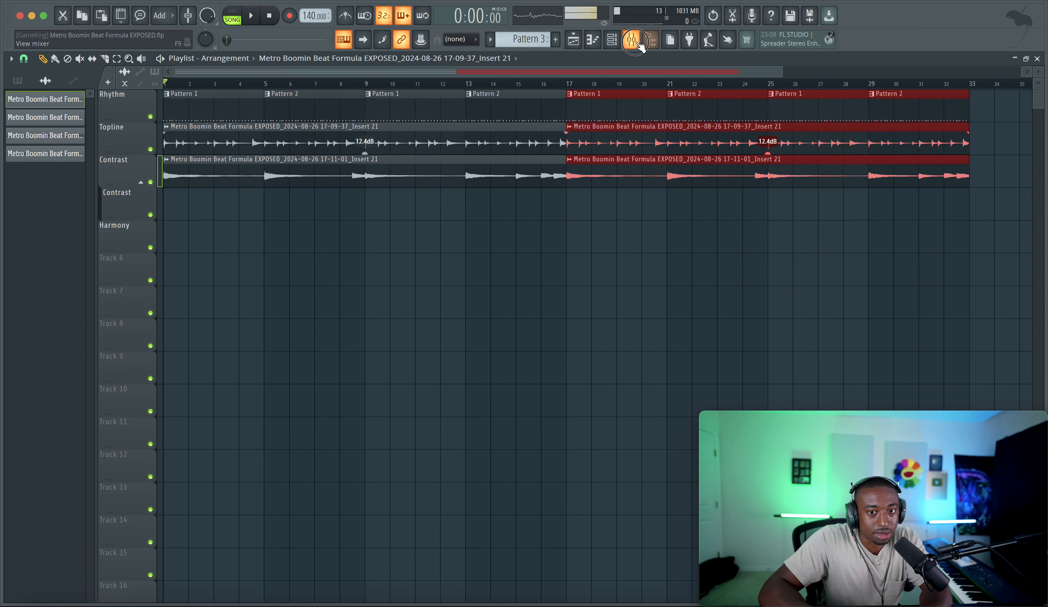
Play the extended arrangement as accompaniment, stop it, and bring up Insert 21 in the mixer.
{"action": "left_click", "coordinate": [632, 39]}
{"action": "left_click", "coordinate": [662, 282]}
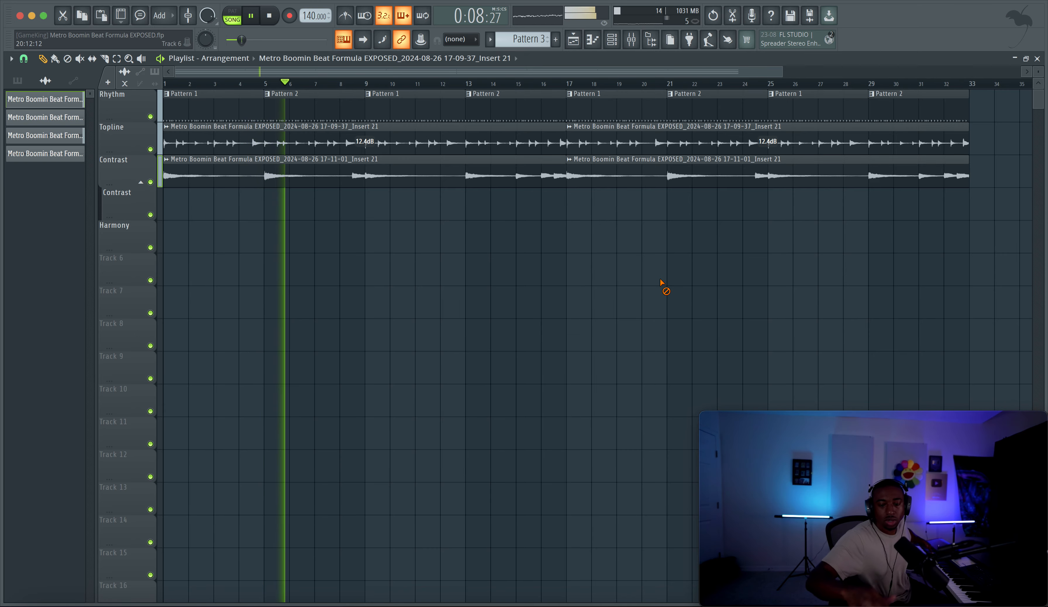
{"action": "key", "text": "space"}
{"action": "left_click", "coordinate": [634, 41]}
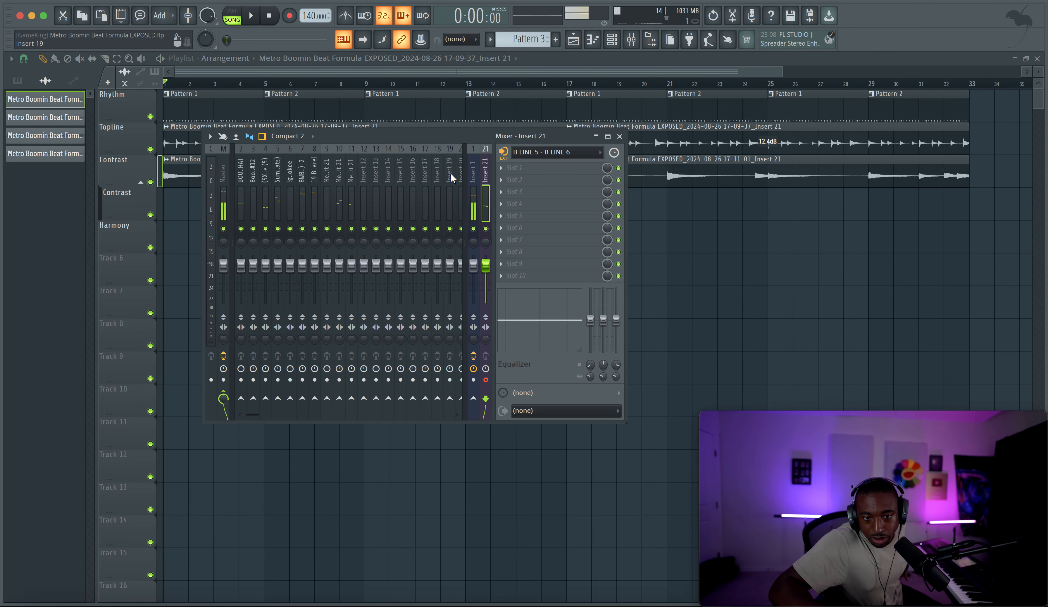
Record a second 16-bar Contrast layer over the arrangement and route its audio clip to free mixer track 12.
{"action": "key", "text": "F9"}
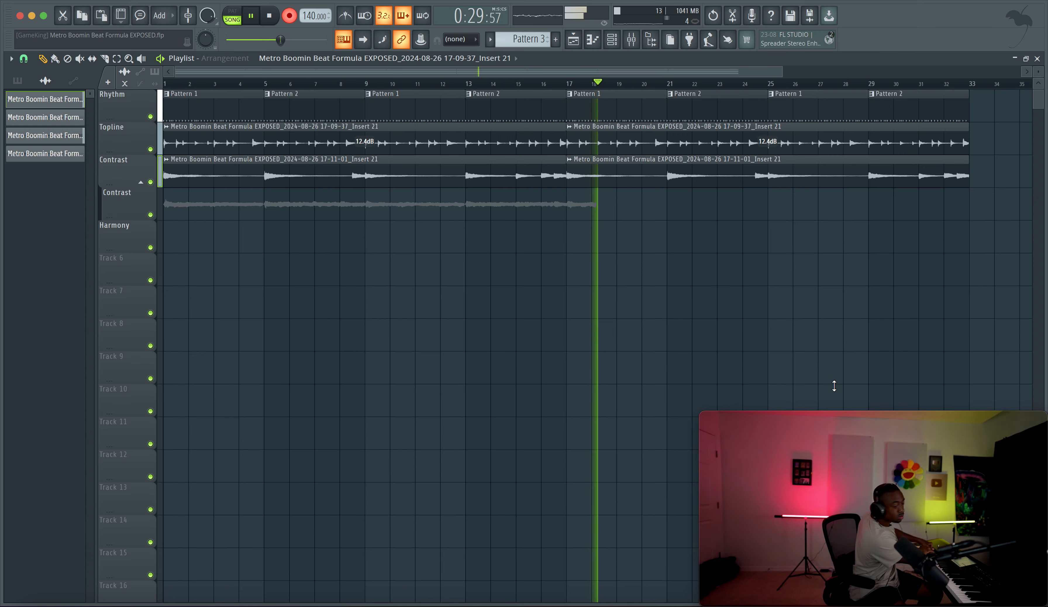
{"action": "key", "text": "space"}
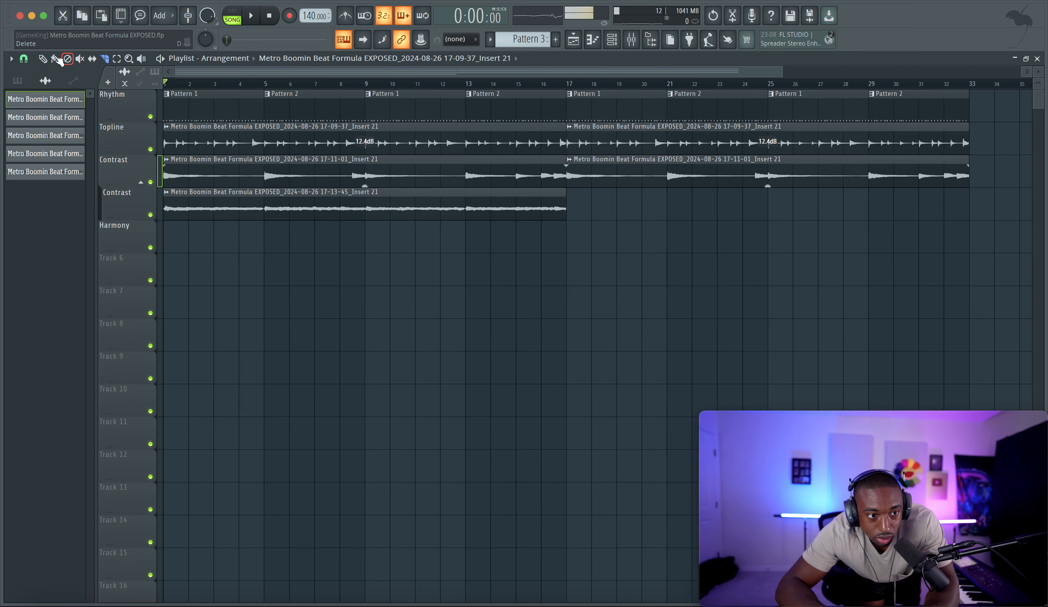
{"action": "double_click", "coordinate": [346, 193]}
{"action": "key", "text": "super+l"}
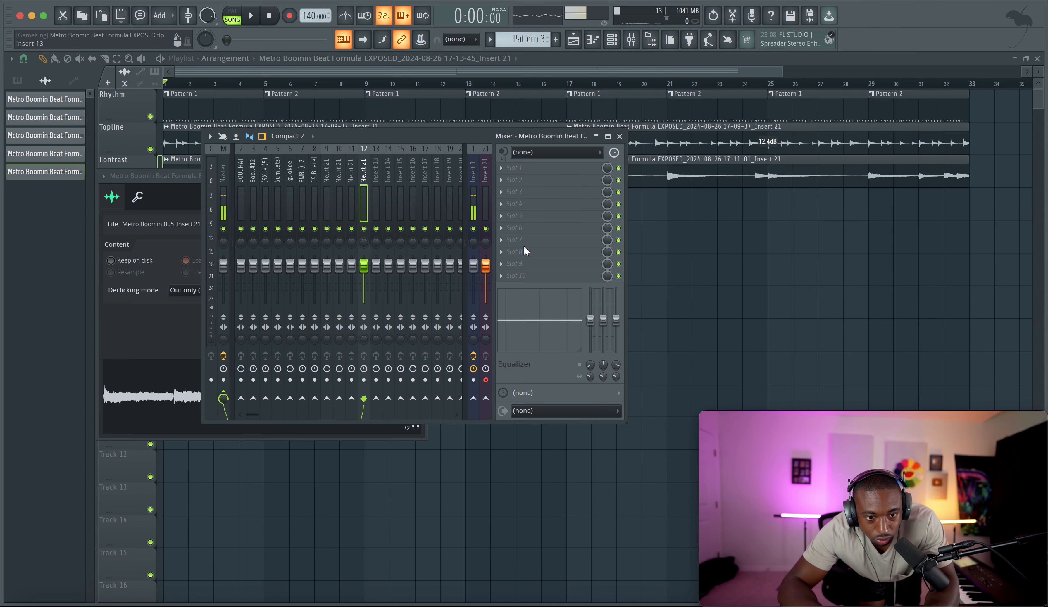
{"action": "right_click", "coordinate": [772, 284]}
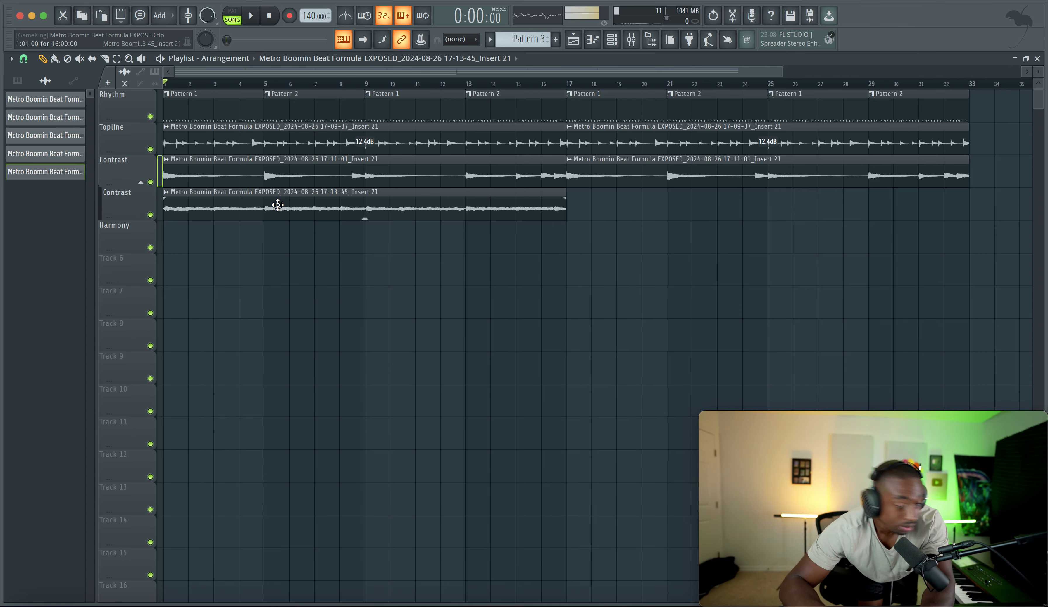
Lower the second Contrast clip's gain to -6.0 dB and play the arrangement as accompaniment with Insert 21 selected.
{"action": "key", "text": "space"}
{"action": "left_click_drag", "start_coordinate": [366, 218], "coordinate": [365, 221]}
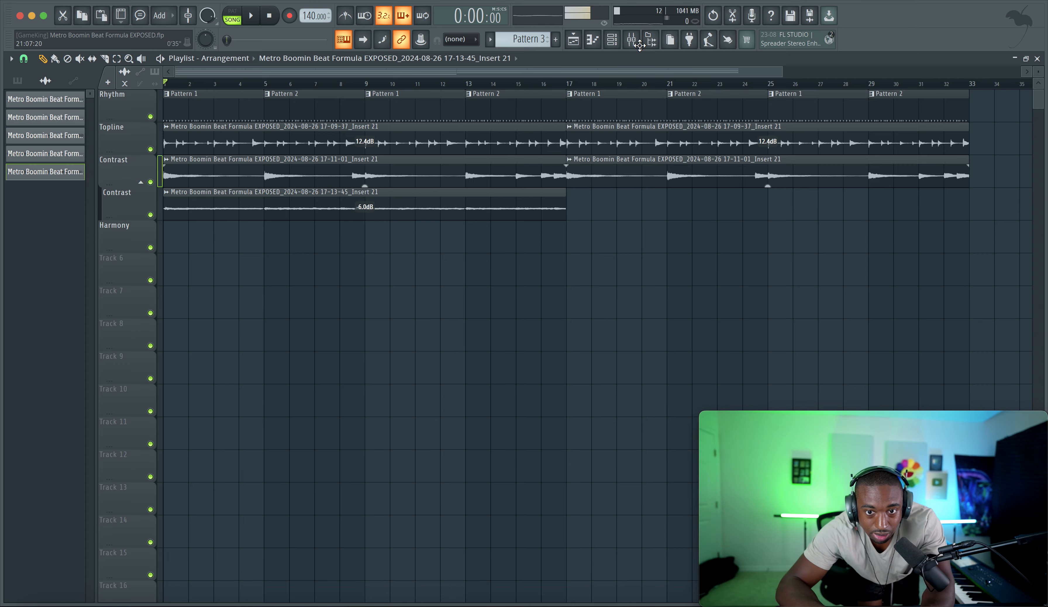
{"action": "left_click", "coordinate": [640, 45]}
{"action": "key", "text": "F9"}
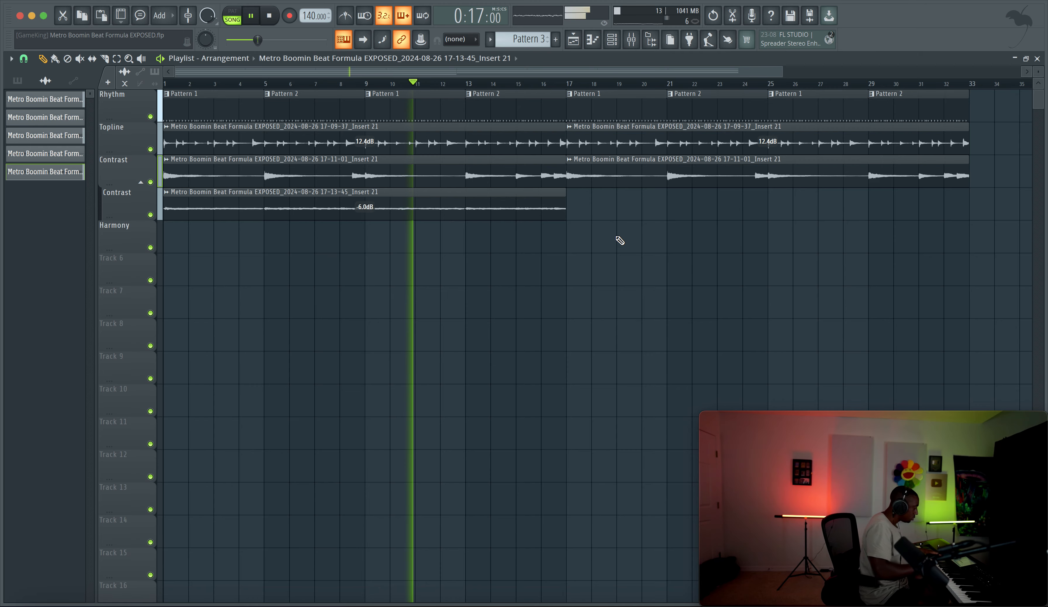
{"action": "key", "text": "space"}
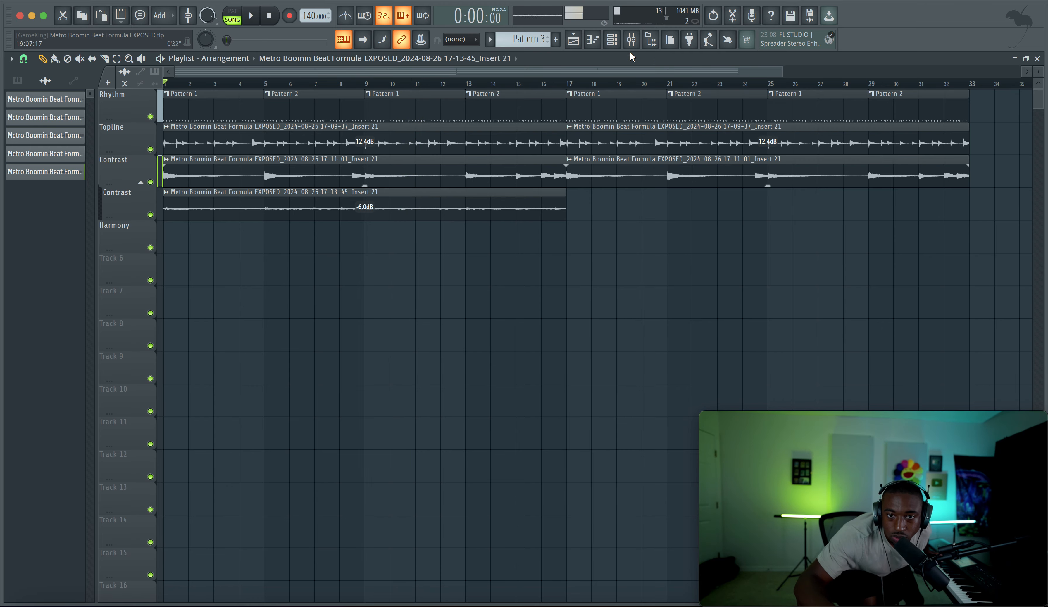
Record a 16-bar Harmony layer through Insert 21 and route its audio clip to free mixer track 13.
{"action": "left_click", "coordinate": [631, 39]}
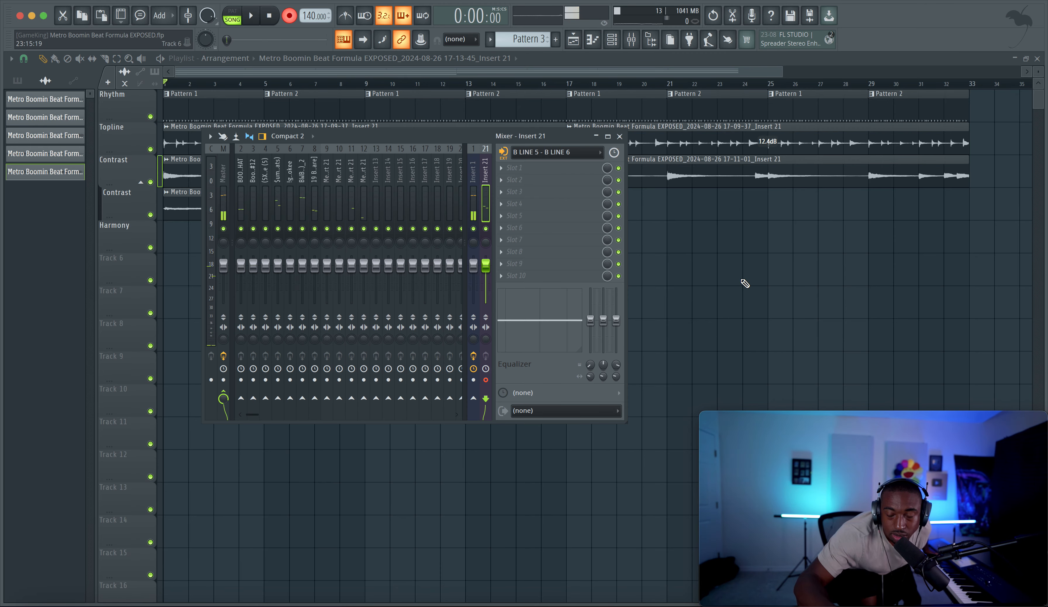
{"action": "key", "text": "F9"}
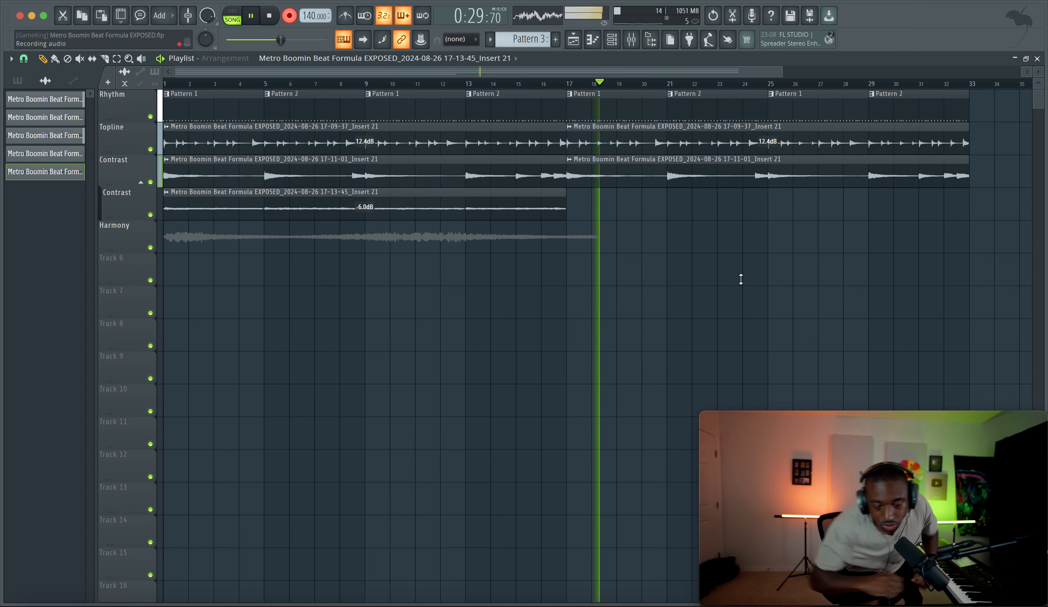
{"action": "key", "text": "space"}
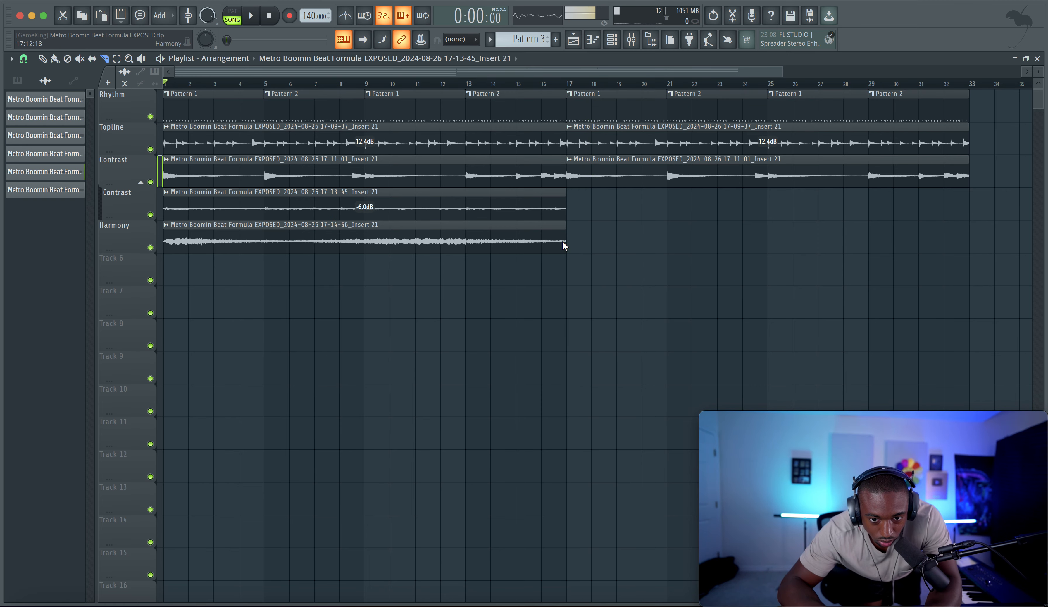
{"action": "double_click", "coordinate": [382, 245]}
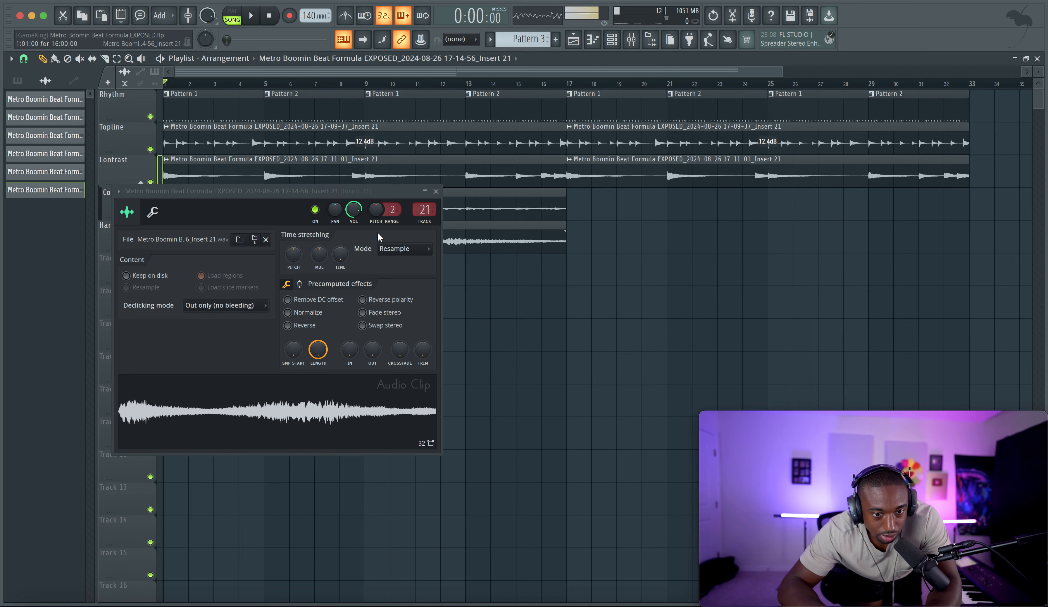
{"action": "key", "text": "F9"}
{"action": "left_click", "coordinate": [769, 321]}
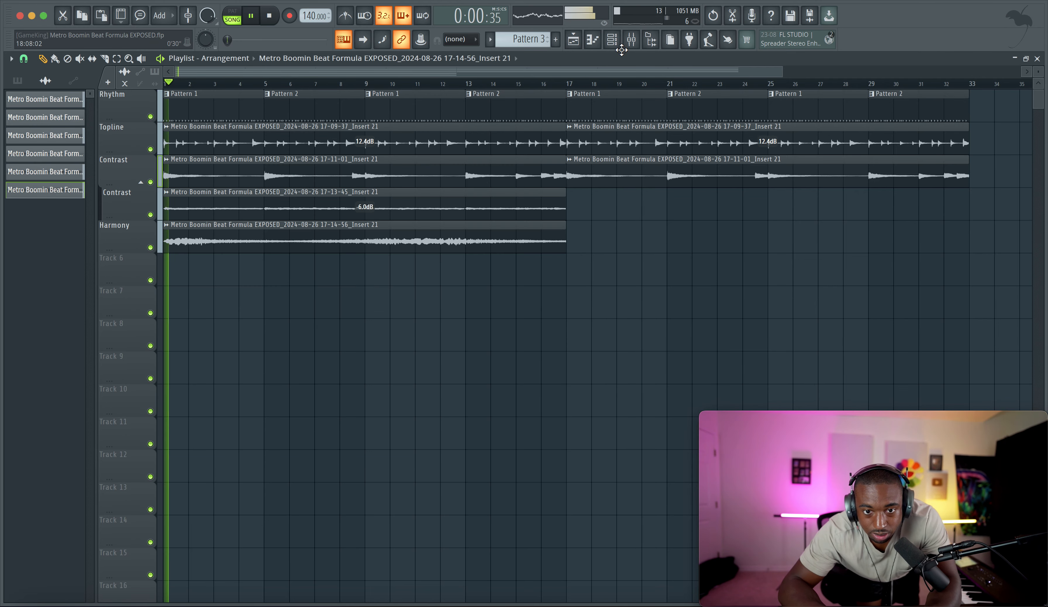
Play the arrangement and lower the Harmony clip's gain to -12.3 dB.
{"action": "key", "text": "space"}
{"action": "mouse_move", "coordinate": [364, 251]}
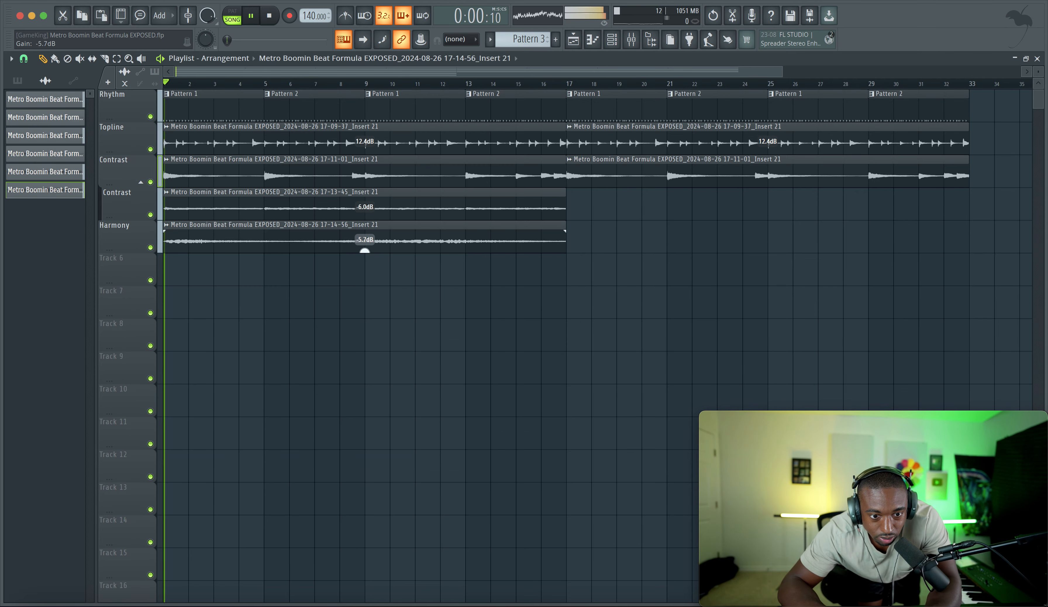
{"action": "left_click_drag", "start_coordinate": [364, 251], "coordinate": [364, 271]}
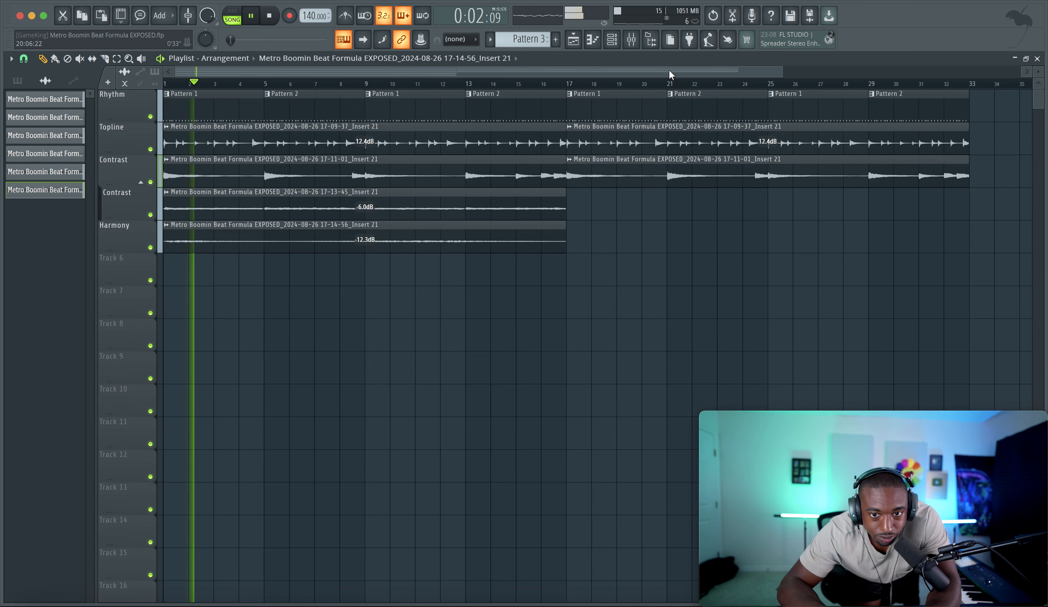
Select Insert 21 in the mixer and keep the arrangement playing as accompaniment for trying out another part.
{"action": "left_click", "coordinate": [636, 43]}
{"action": "left_click", "coordinate": [483, 219]}
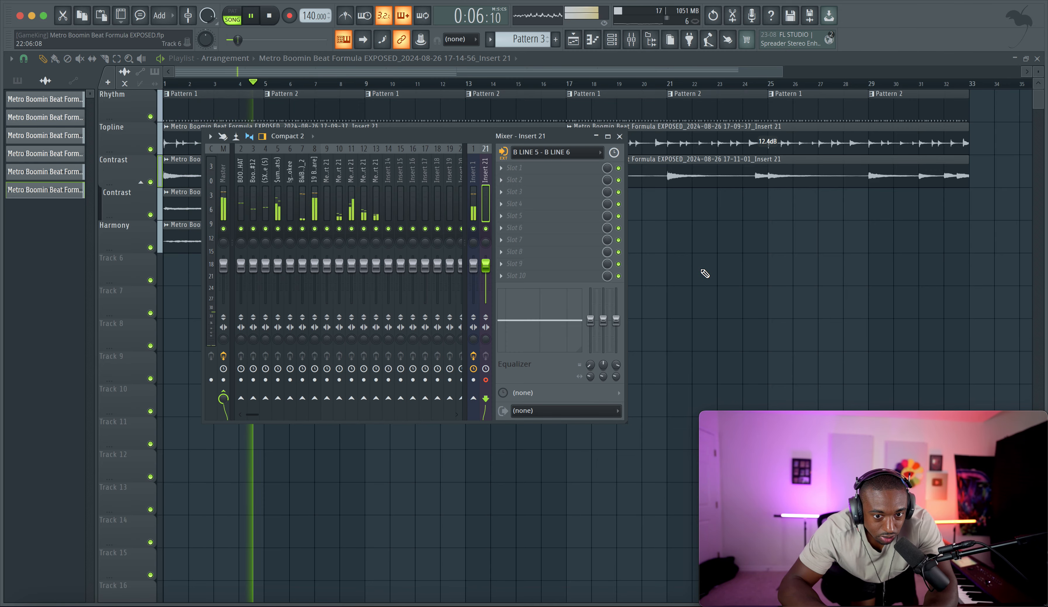
{"action": "key", "text": "F9"}
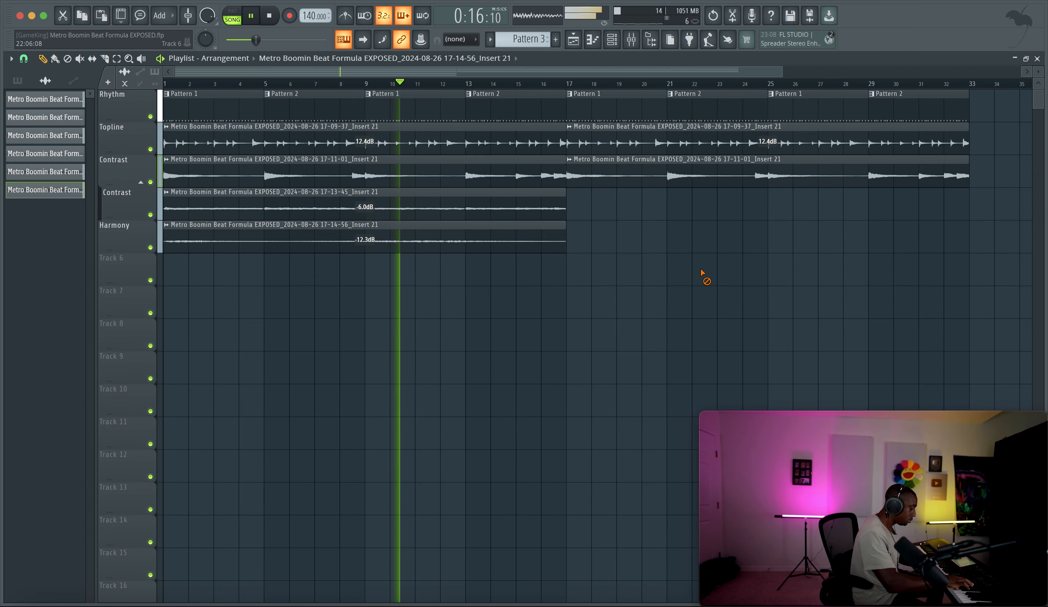
{"action": "key", "text": "space"}
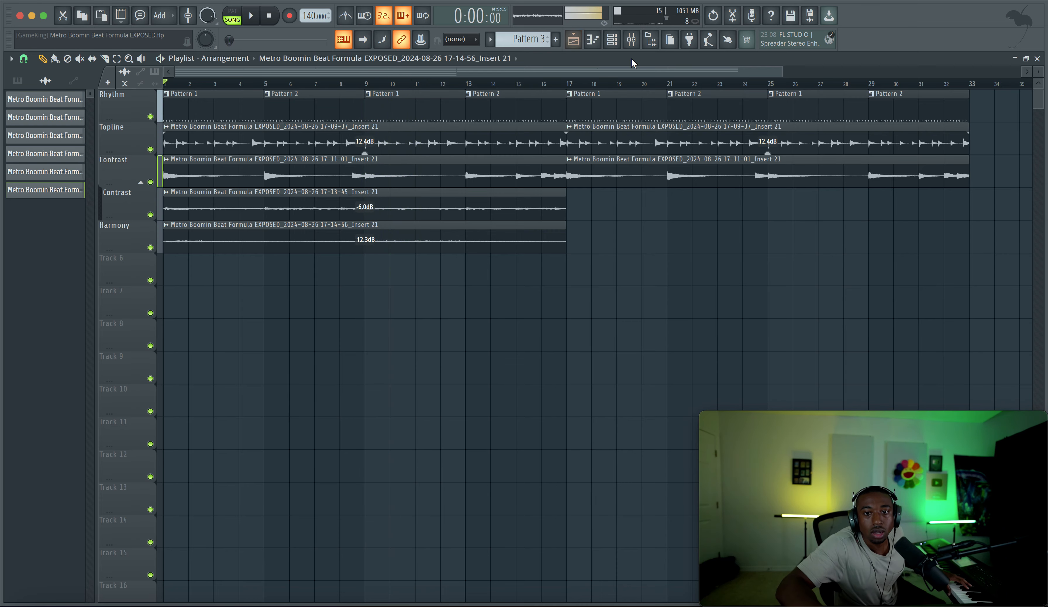
Record another audio layer through Insert 21 onto Track 6, from bar 1 to just past bar 17.
{"action": "left_click", "coordinate": [632, 42]}
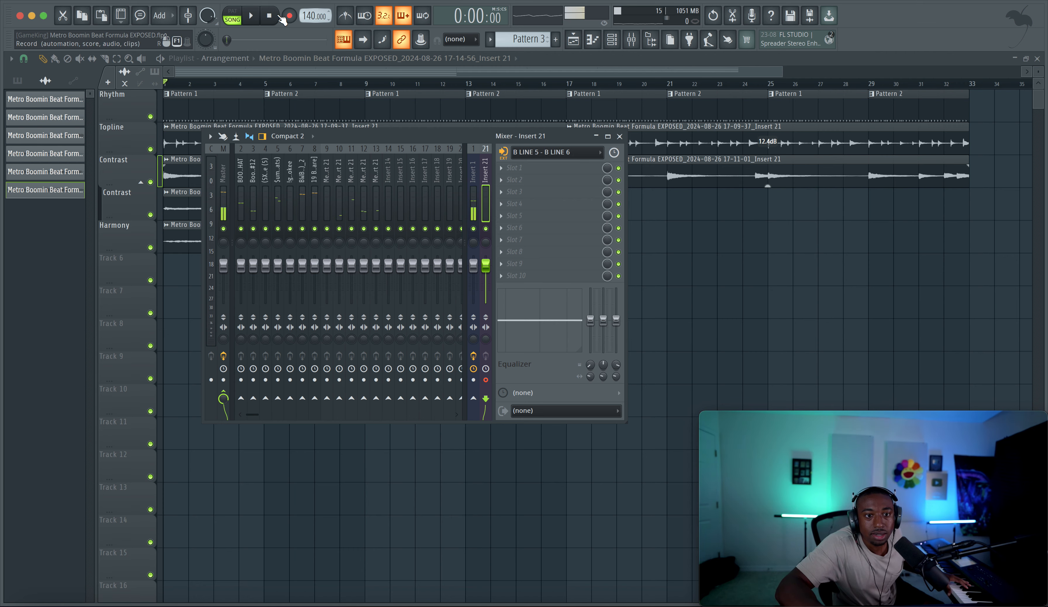
{"action": "key", "text": "F9"}
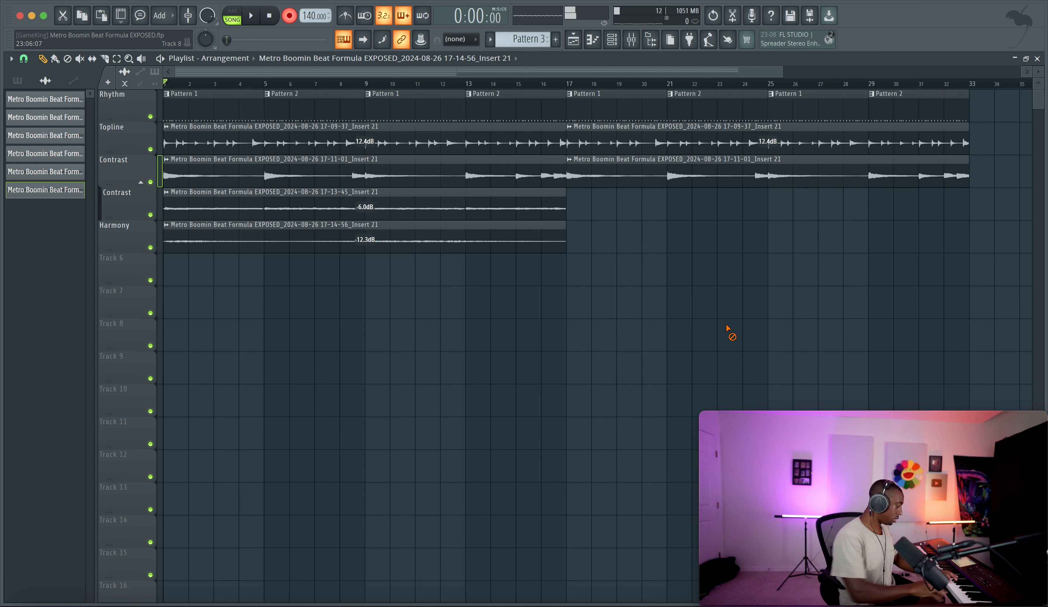
{"action": "key", "text": "space"}
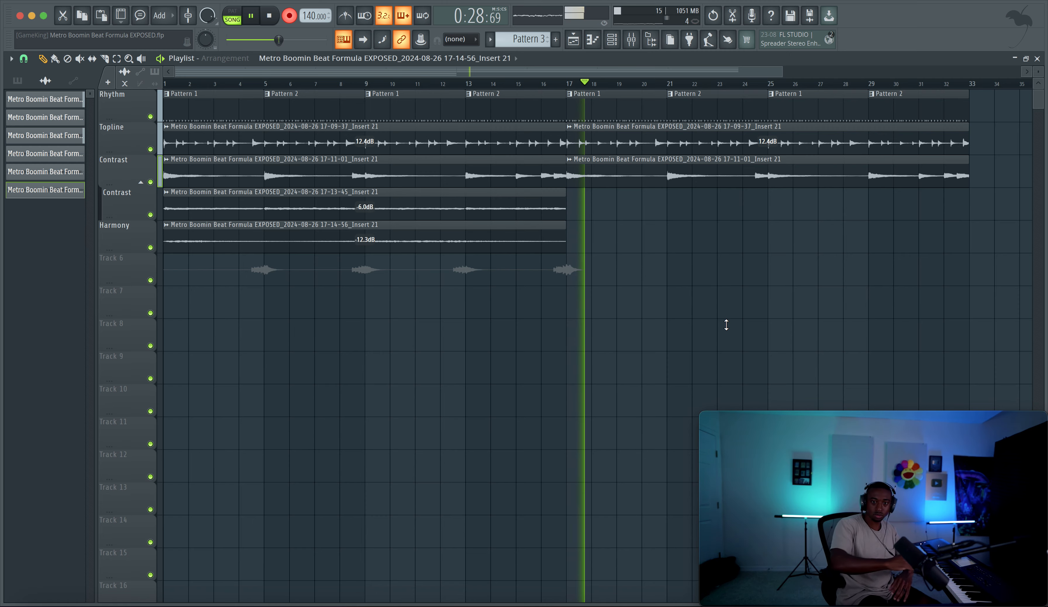
{"action": "key", "text": "space"}
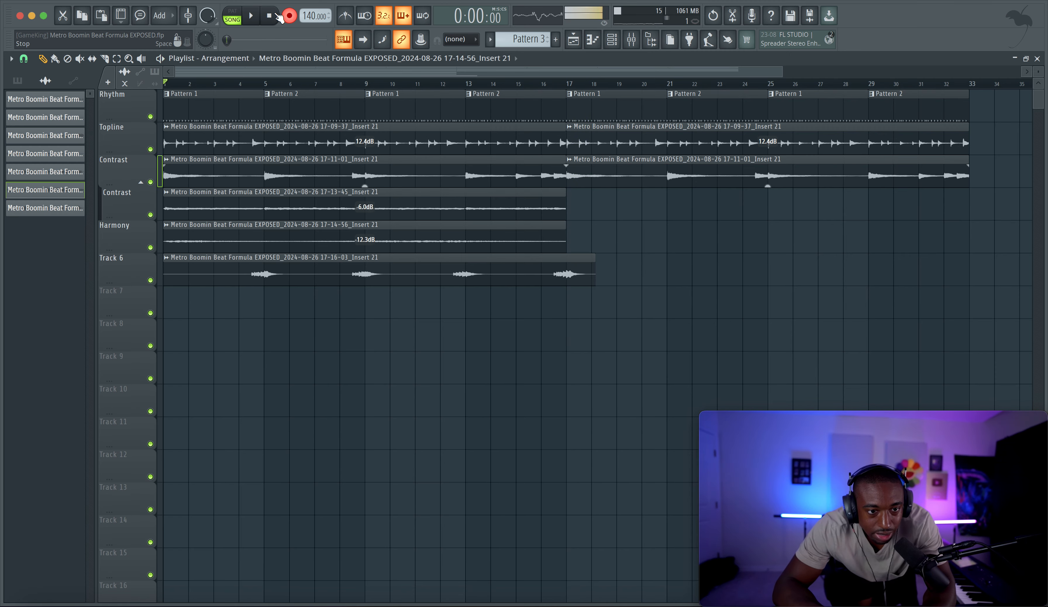
{"action": "key", "text": "space"}
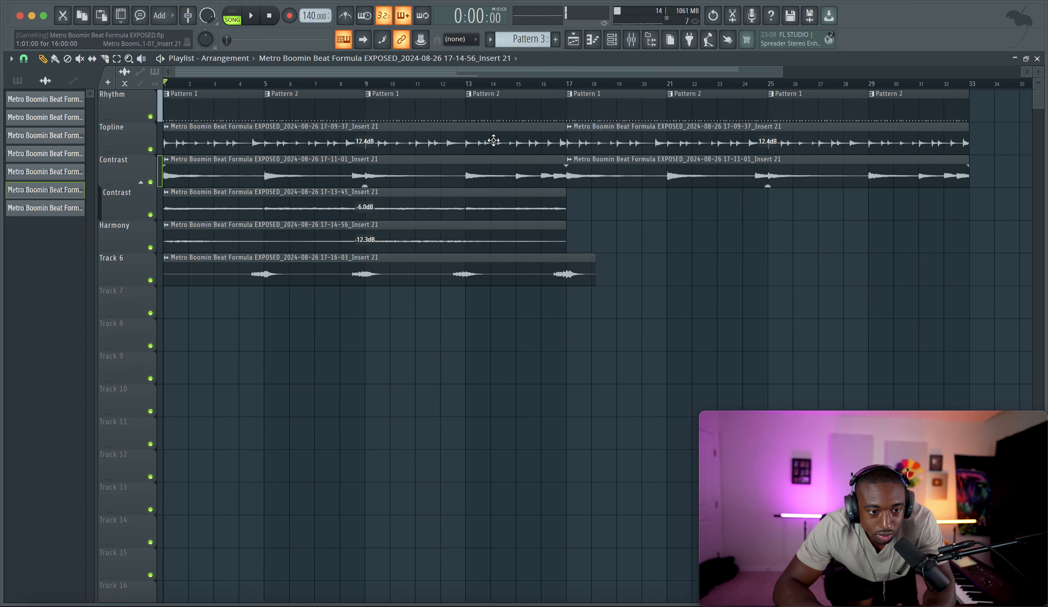
Record a further audio layer through Insert 21 onto Track 7, from bar 1 to just past bar 17.
{"action": "left_click", "coordinate": [641, 39]}
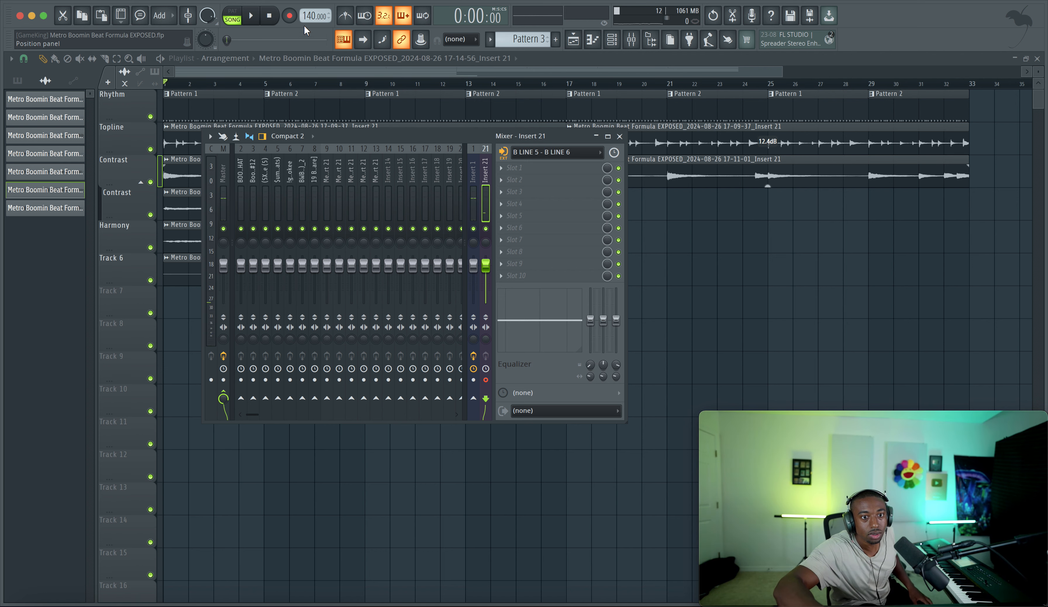
{"action": "key", "text": "F9"}
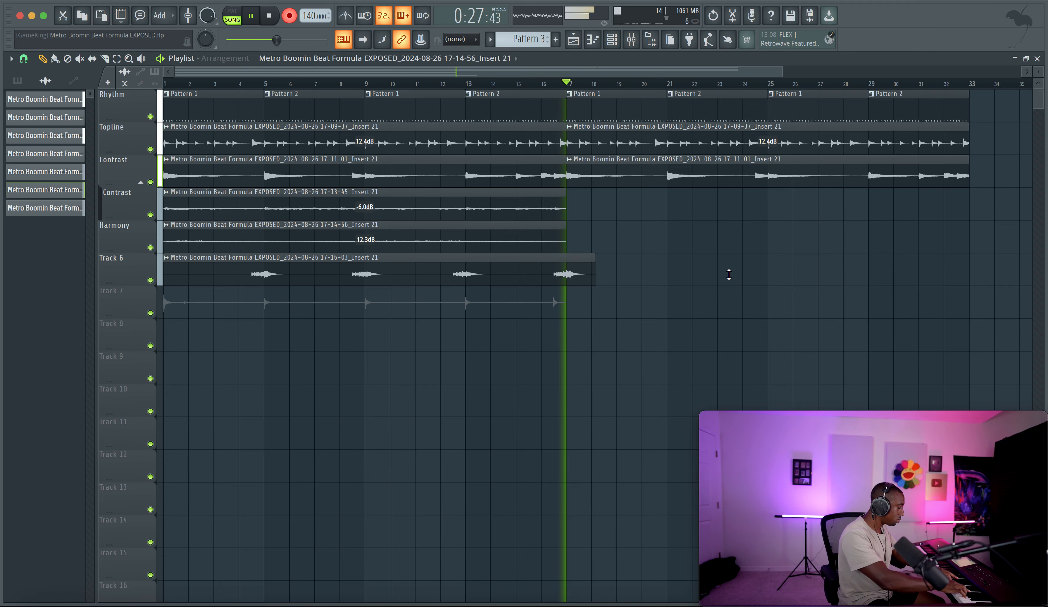
{"action": "key", "text": "space"}
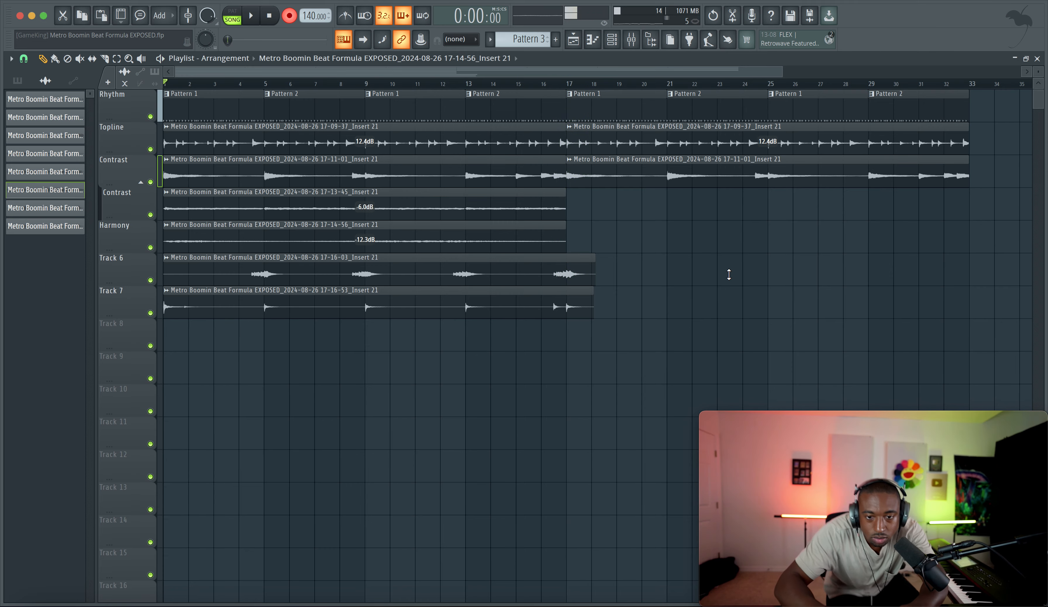
Route the Track 7 audio clip to free mixer track 14 and play the arrangement.
{"action": "double_click", "coordinate": [362, 310]}
{"action": "key", "text": "F9"}
{"action": "right_click", "coordinate": [726, 321]}
{"action": "key", "text": "super+s"}
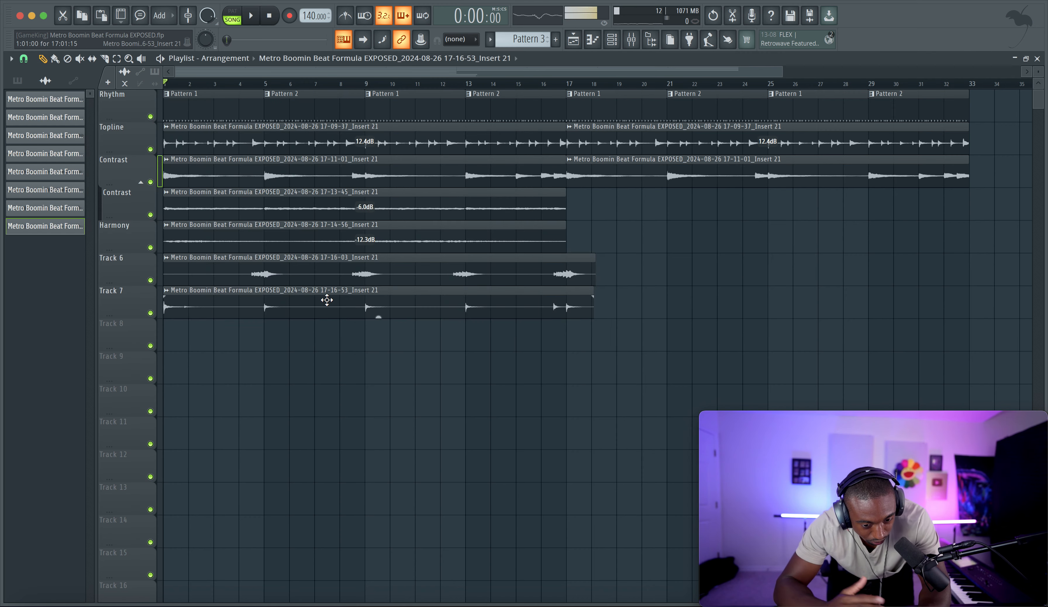
{"action": "key", "text": "space"}
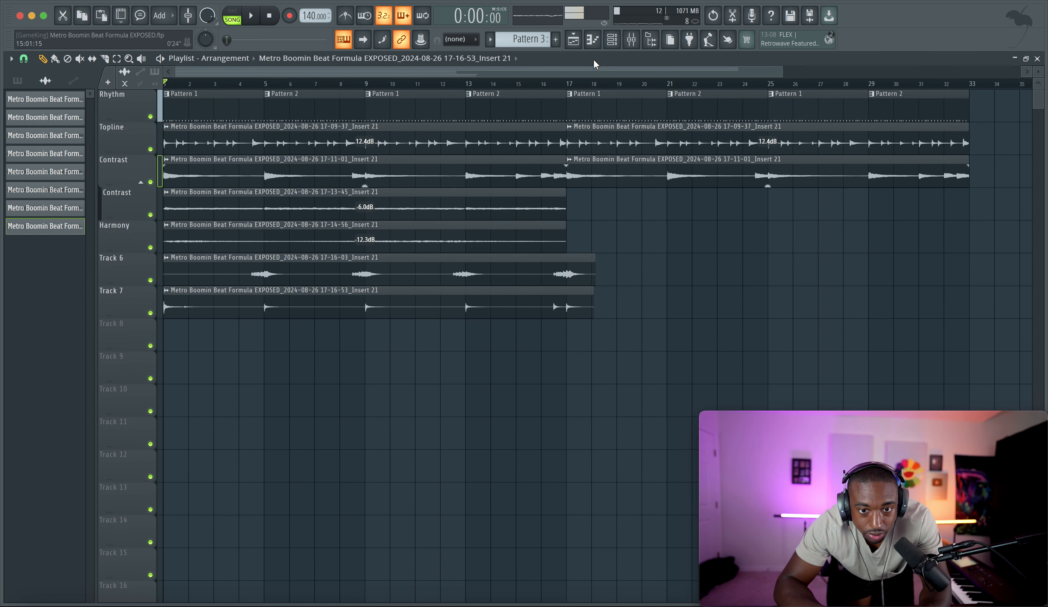
Check Insert 21 in the mixer and examine the mixer track assignments of all channels in the Channel rack.
{"action": "left_click", "coordinate": [631, 39]}
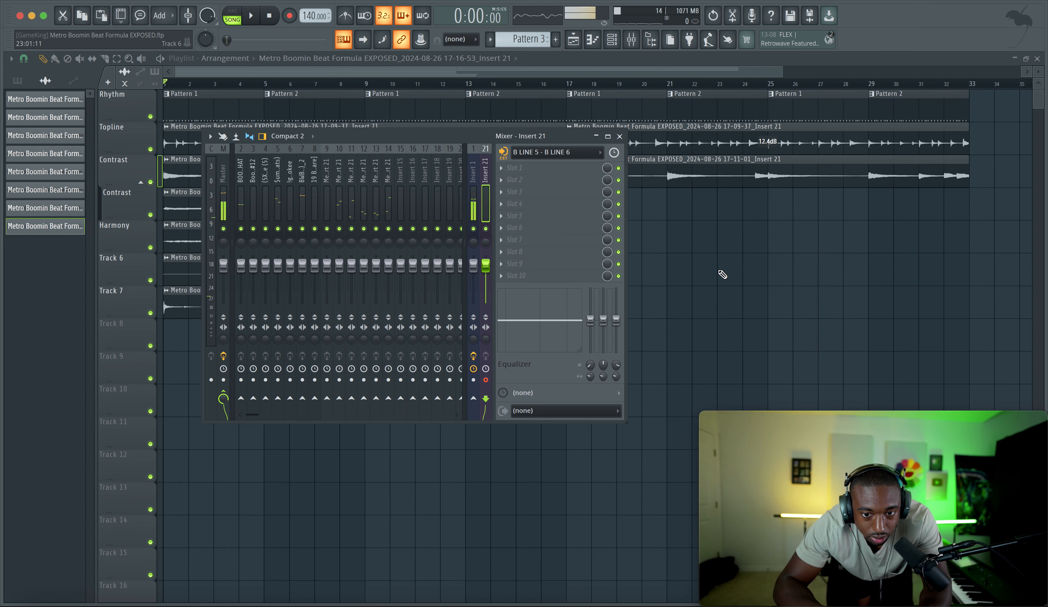
{"action": "key", "text": "F9"}
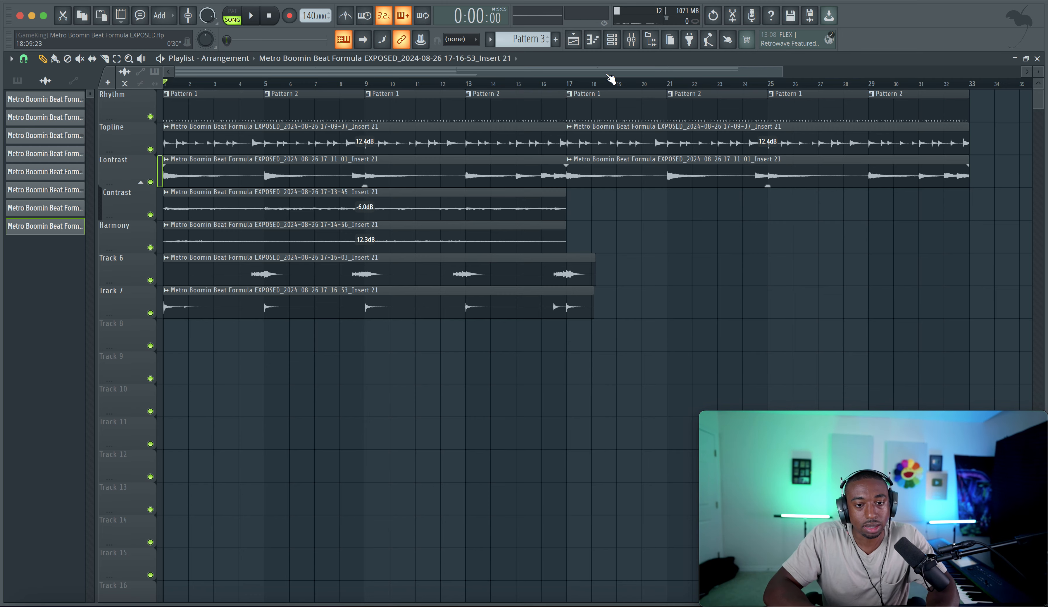
{"action": "left_click", "coordinate": [612, 40]}
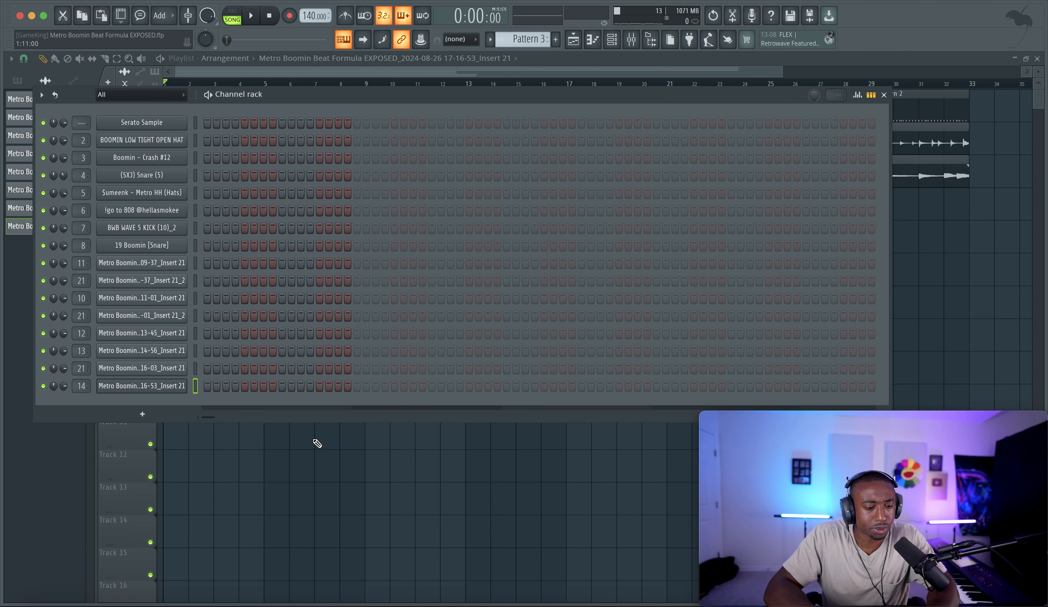
{"action": "right_click", "coordinate": [318, 472]}
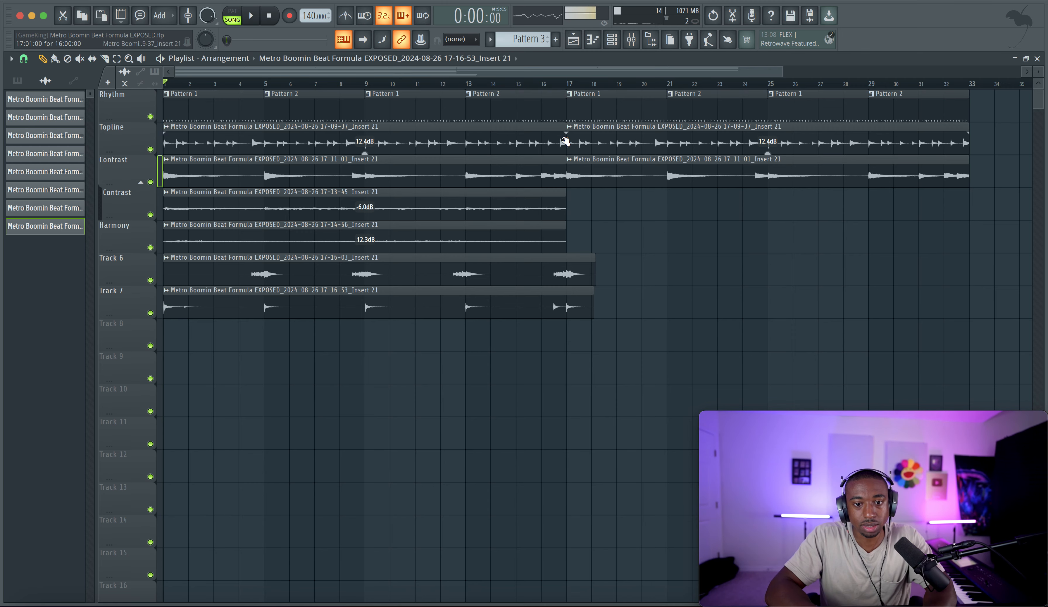
Rename mixer Insert 16 as "Melody DARK".
{"action": "left_click", "coordinate": [638, 40]}
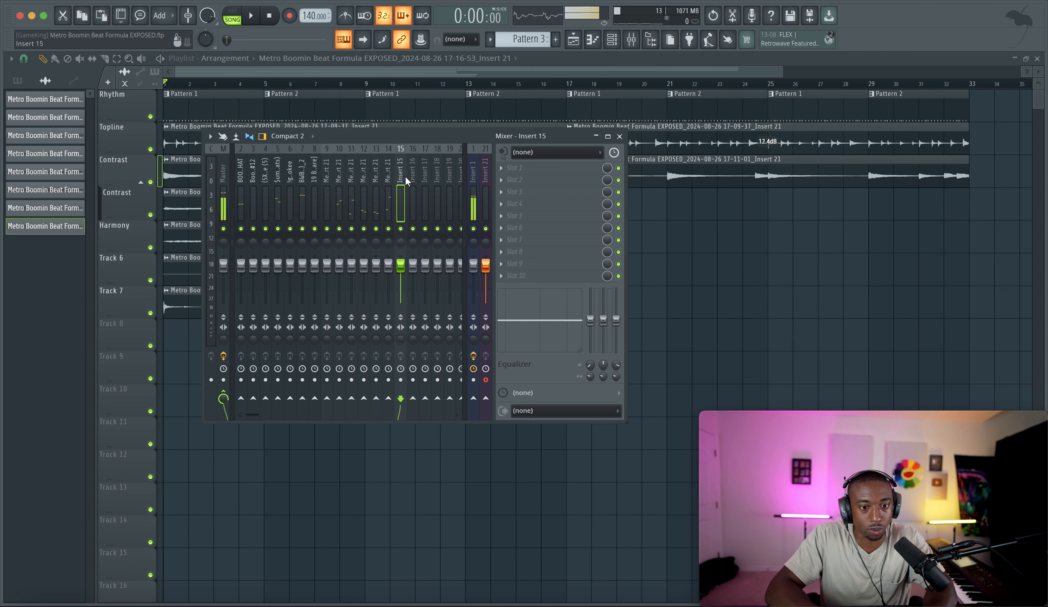
{"action": "right_click", "coordinate": [414, 181]}
{"action": "left_click", "coordinate": [438, 158]}
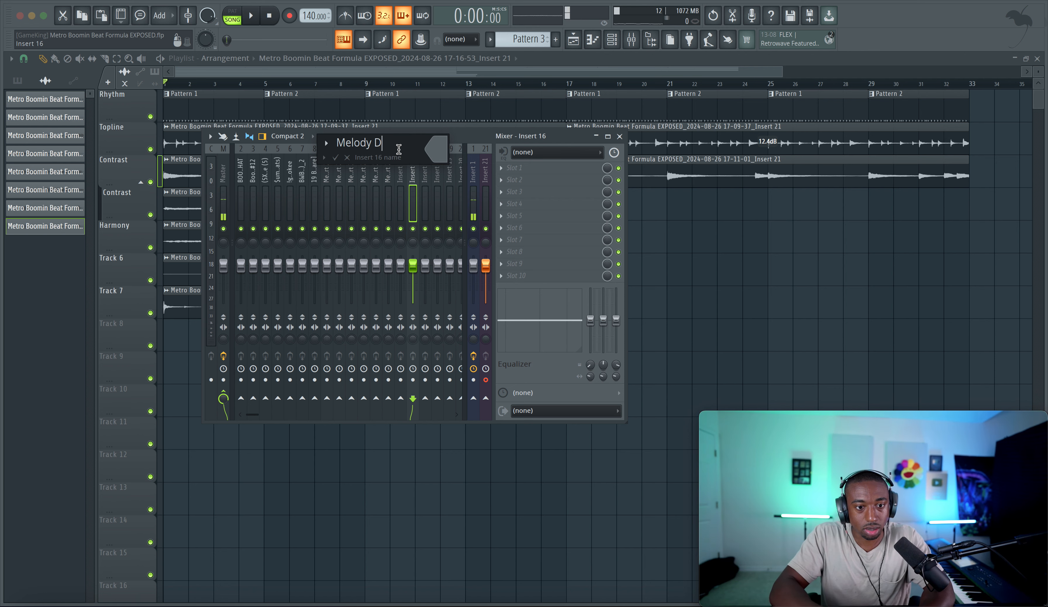
{"action": "key", "text": "Return"}
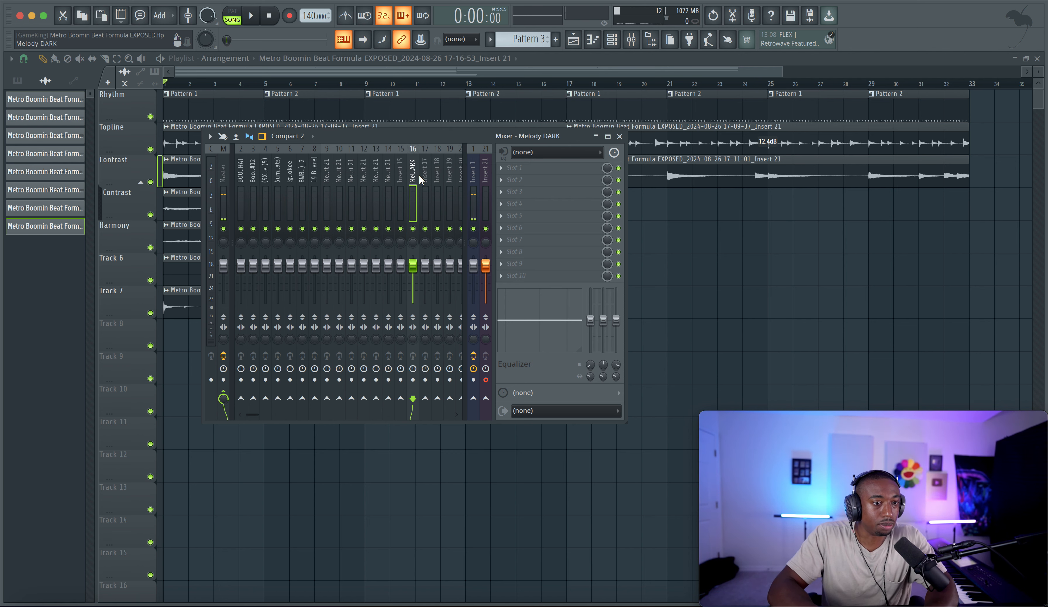
Load Crystallizer into the first effect slot of the Melody DARK mixer track and close its window.
{"action": "left_click", "coordinate": [526, 168]}
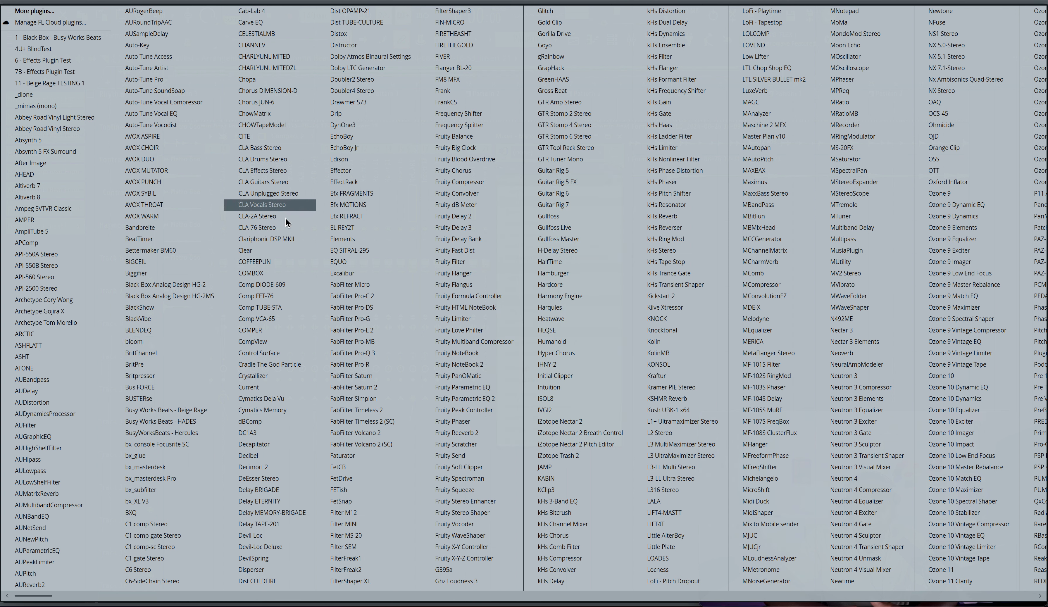
{"action": "left_click", "coordinate": [277, 375]}
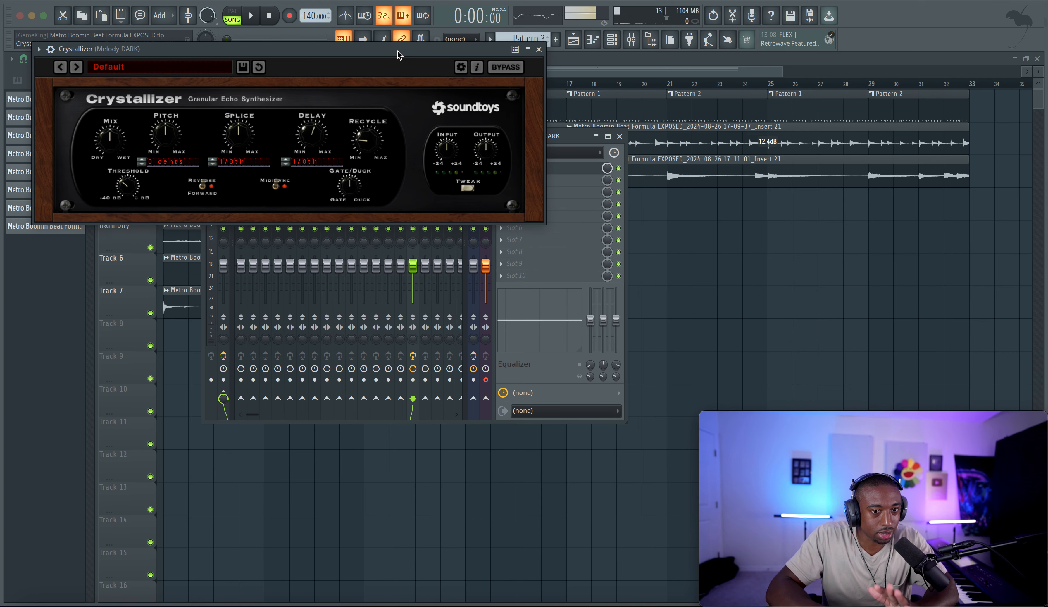
{"action": "left_click_drag", "start_coordinate": [397, 51], "coordinate": [419, 181]}
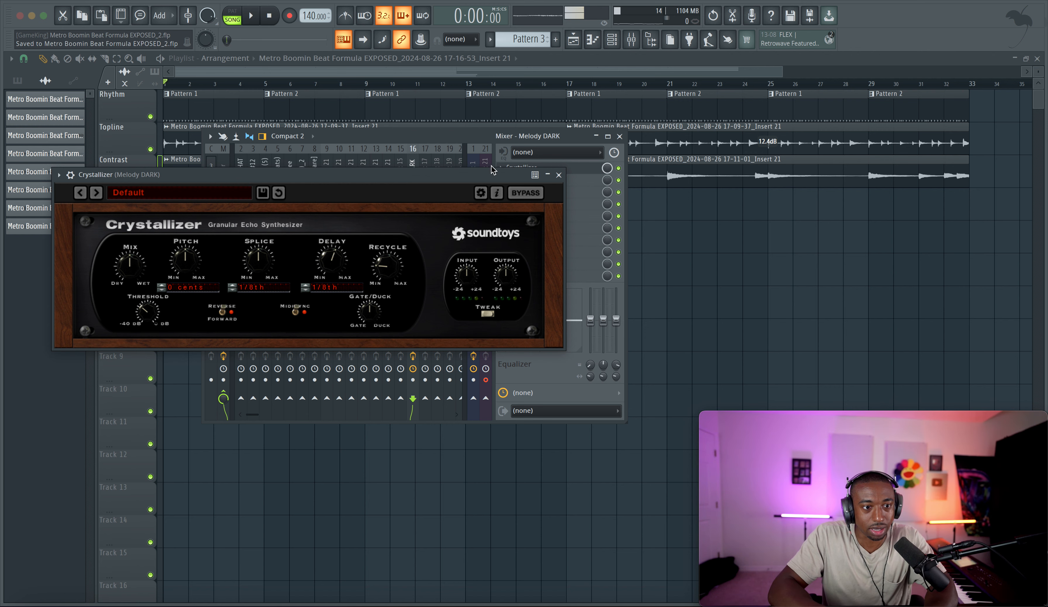
{"action": "left_click", "coordinate": [559, 175]}
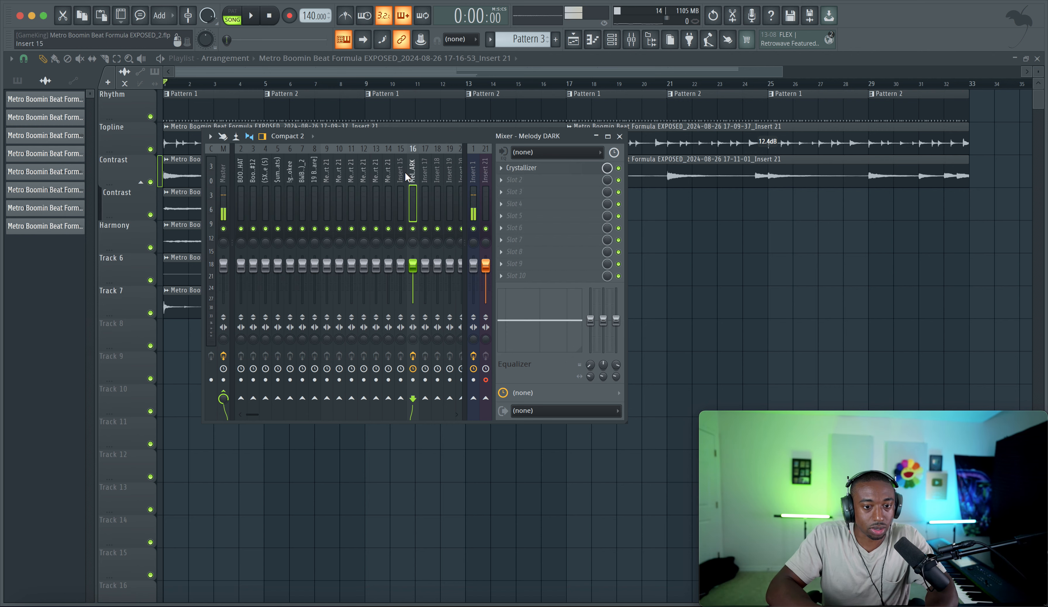
Mute melody inserts 9 and 11 to 14 in the mixer, leaving insert 10 on, and play the beat.
{"action": "key", "text": "space"}
{"action": "key", "text": "space"}
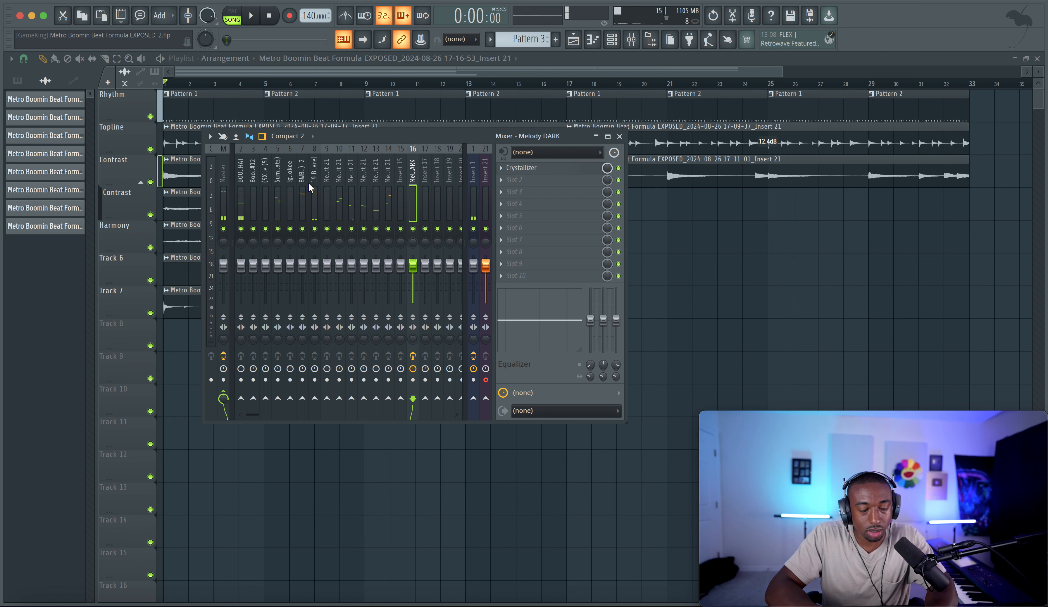
{"action": "left_click", "coordinate": [388, 228]}
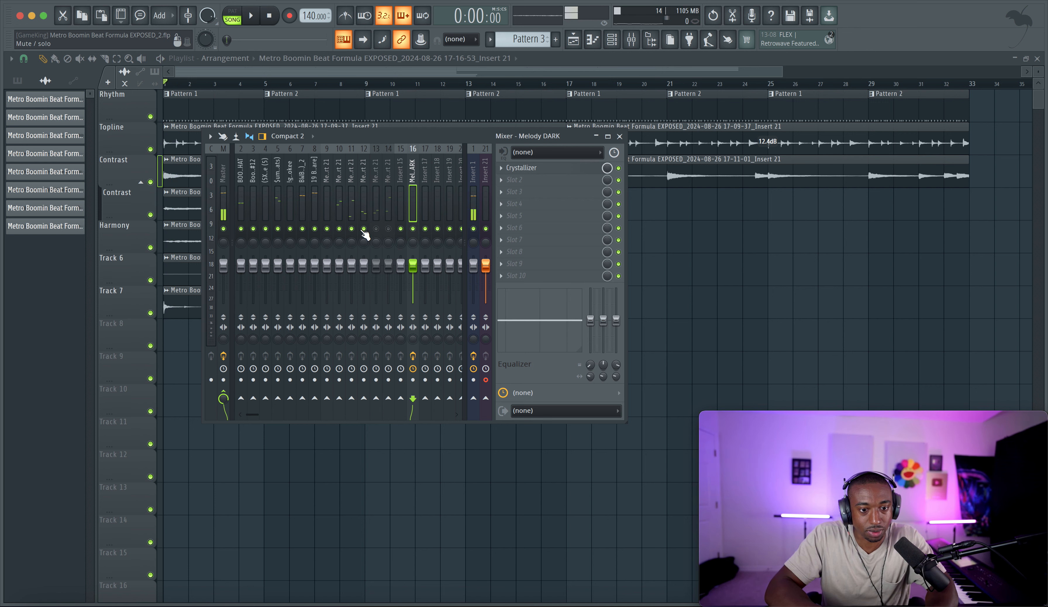
{"action": "left_click", "coordinate": [339, 228]}
{"action": "key", "text": "space"}
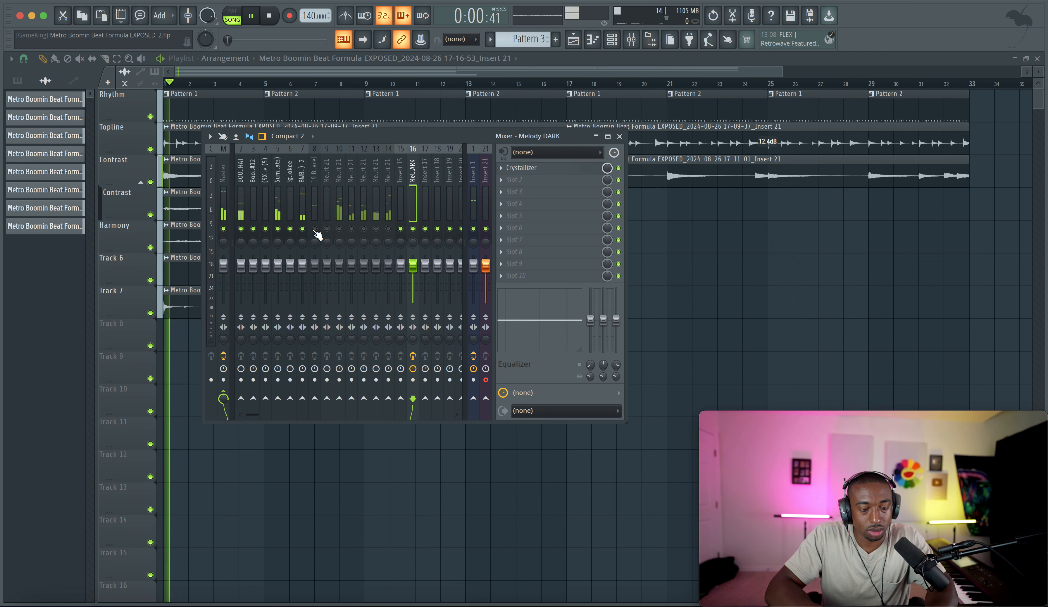
{"action": "left_click", "coordinate": [339, 228]}
Stop playback and send mixer insert 10 to the Melody DARK track.
{"action": "left_click", "coordinate": [341, 250]}
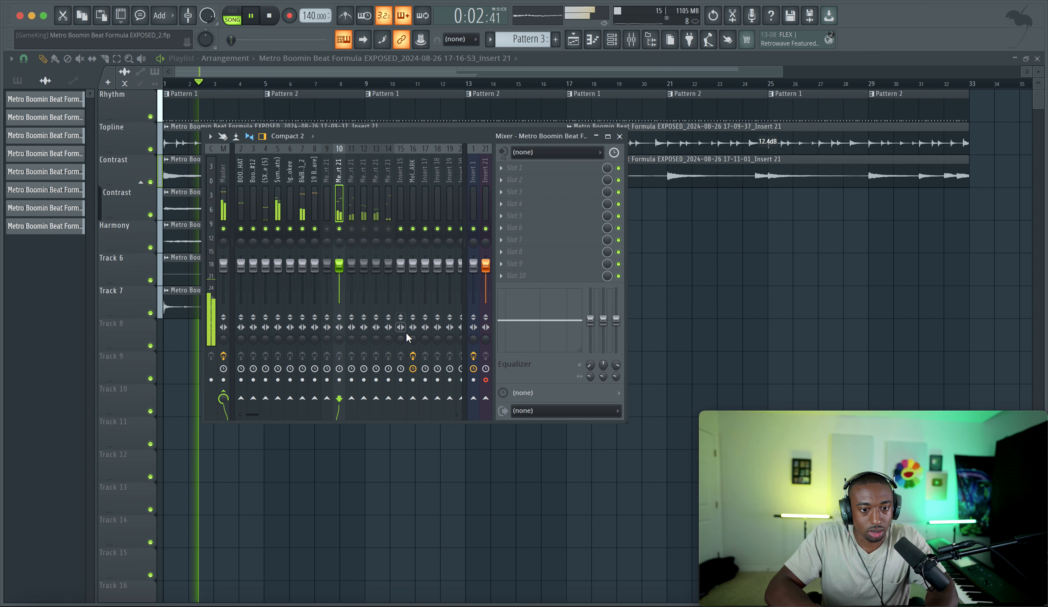
{"action": "key", "text": "space"}
{"action": "left_click", "coordinate": [412, 398]}
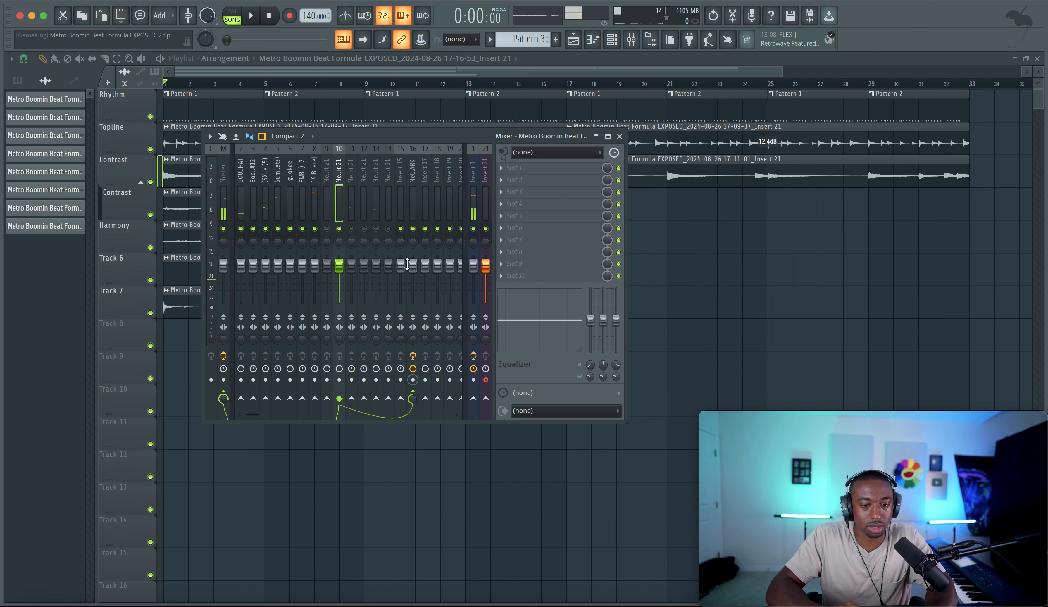
Set the Crystallizer pitch on Melody DARK to 1200 cents and play the arrangement with it.
{"action": "left_click", "coordinate": [412, 206]}
{"action": "left_click", "coordinate": [539, 168]}
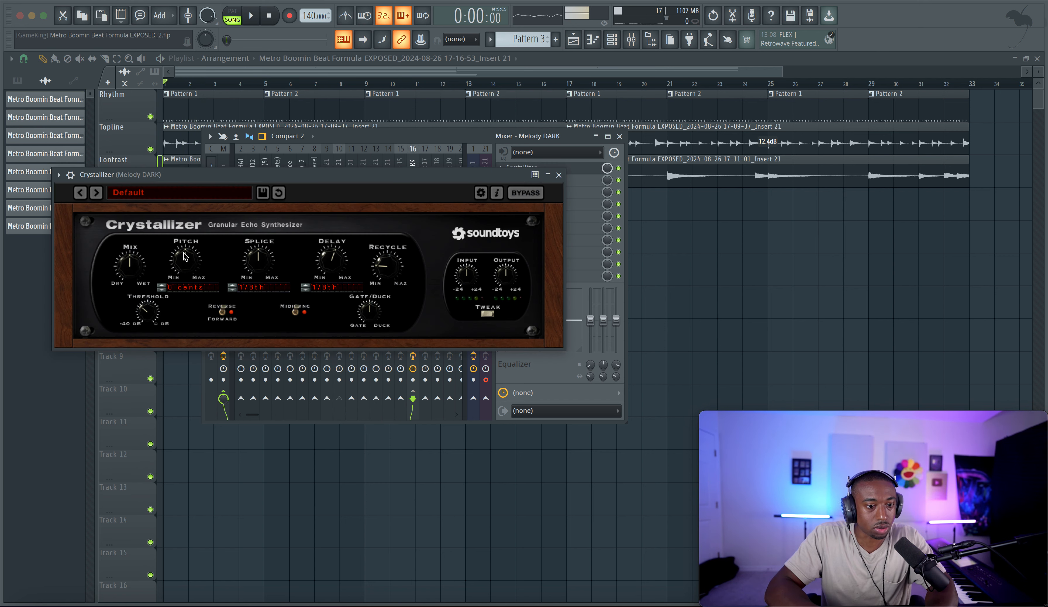
{"action": "left_click_drag", "start_coordinate": [190, 226], "coordinate": [195, 213]}
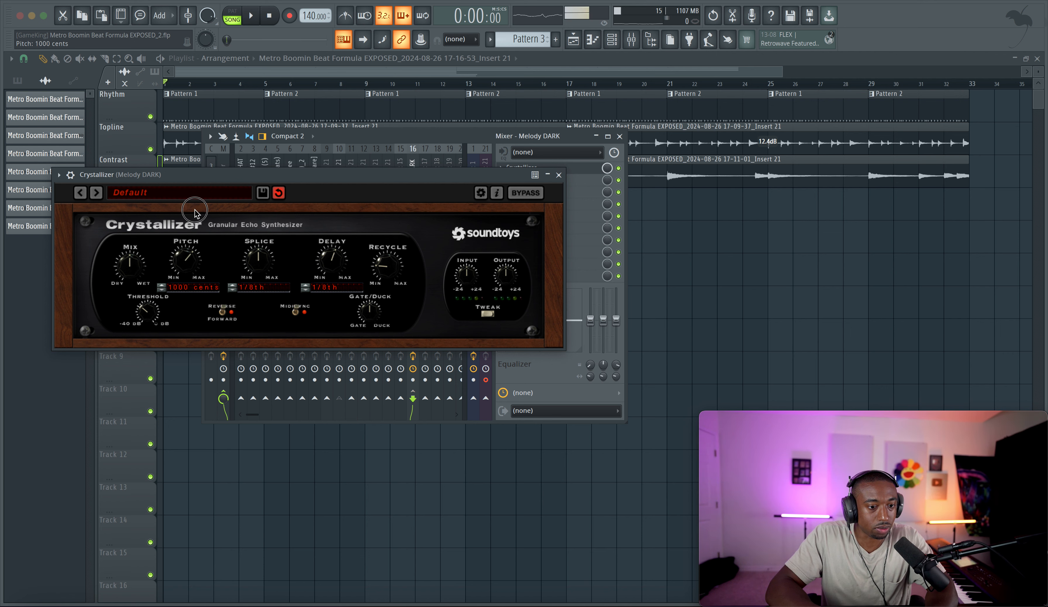
{"action": "key", "text": "space"}
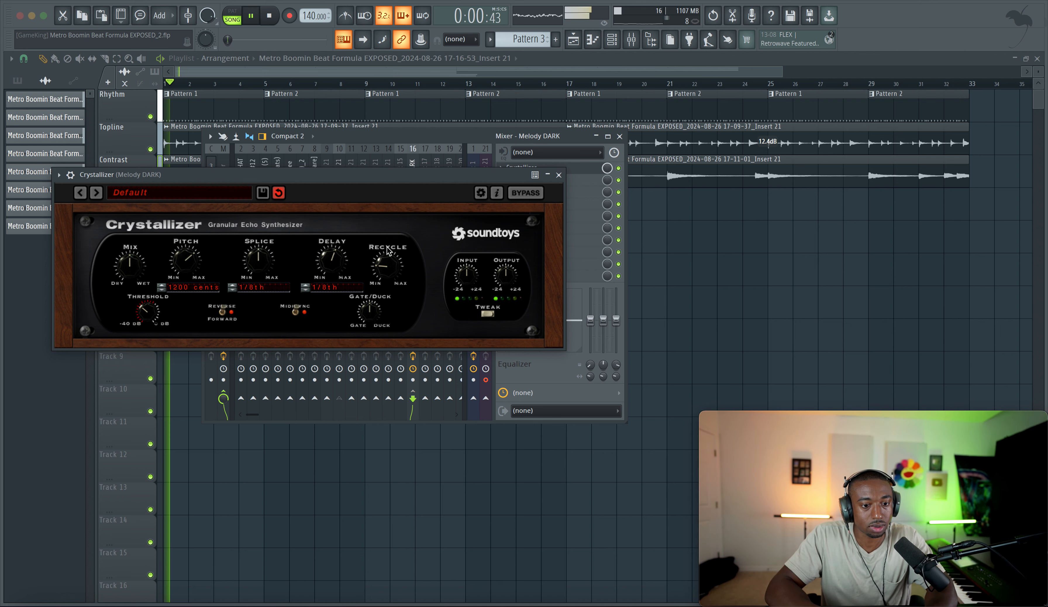
{"action": "left_click", "coordinate": [558, 174]}
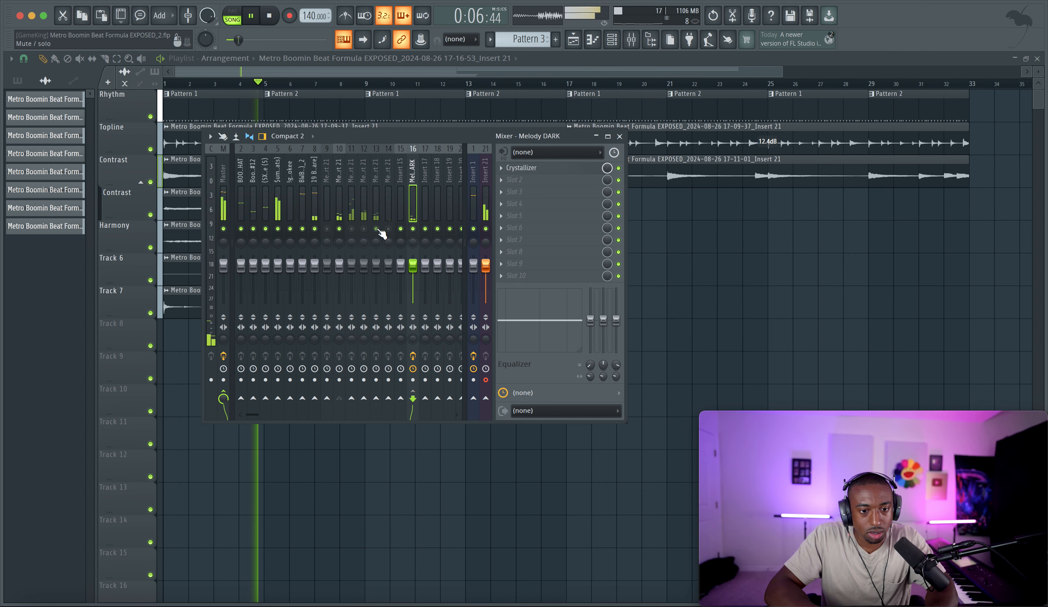
Send the Track 6 clip's mixer insert 15 to Melody DARK and disable its send to the Master.
{"action": "key", "text": "space"}
{"action": "key", "text": "F9"}
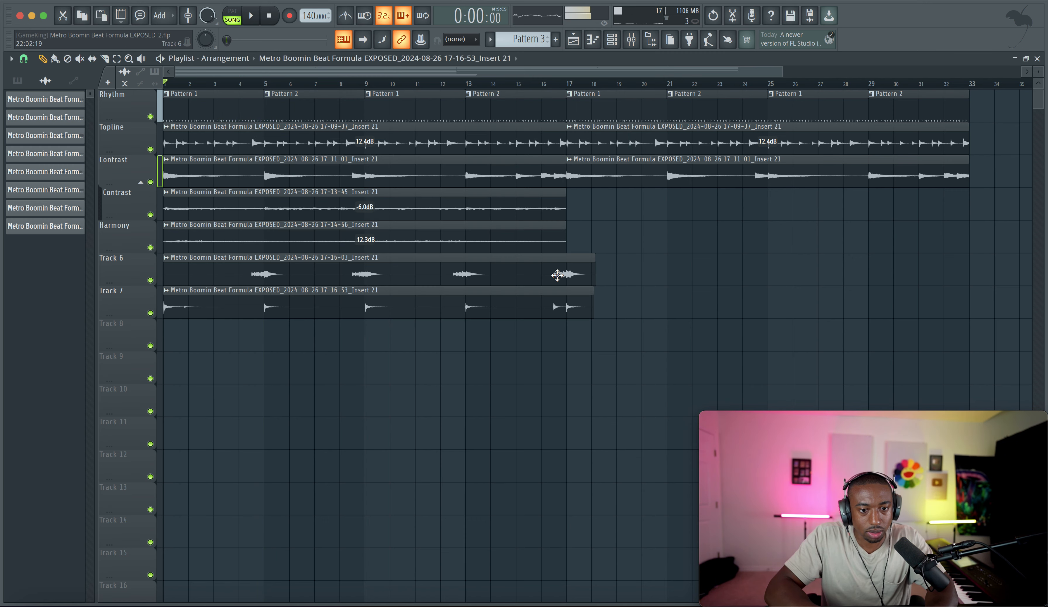
{"action": "double_click", "coordinate": [385, 261]}
{"action": "key", "text": "F9"}
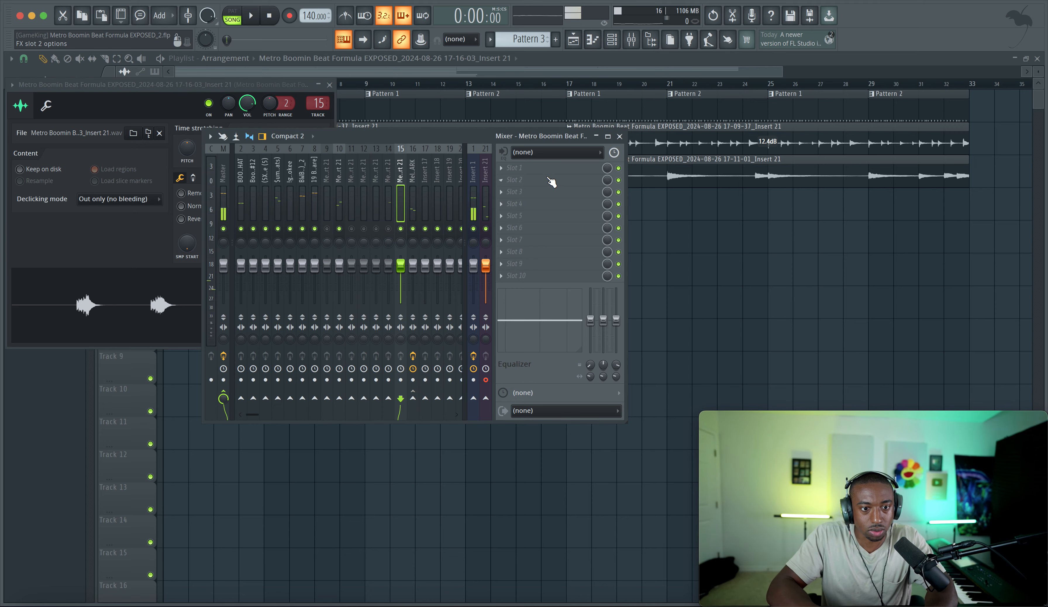
{"action": "key", "text": "space"}
{"action": "left_click", "coordinate": [413, 399]}
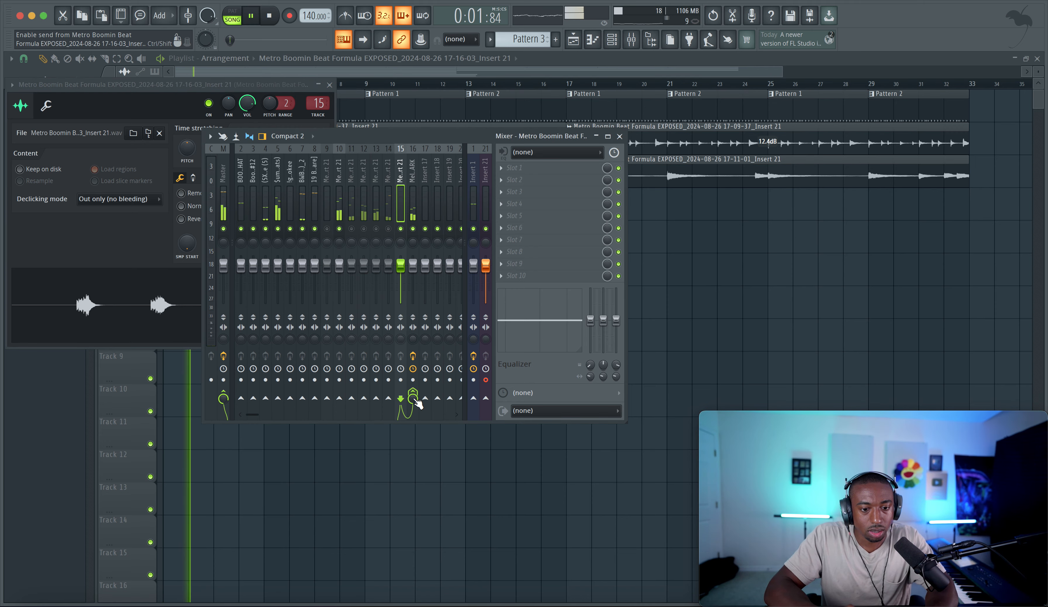
{"action": "left_click", "coordinate": [223, 398]}
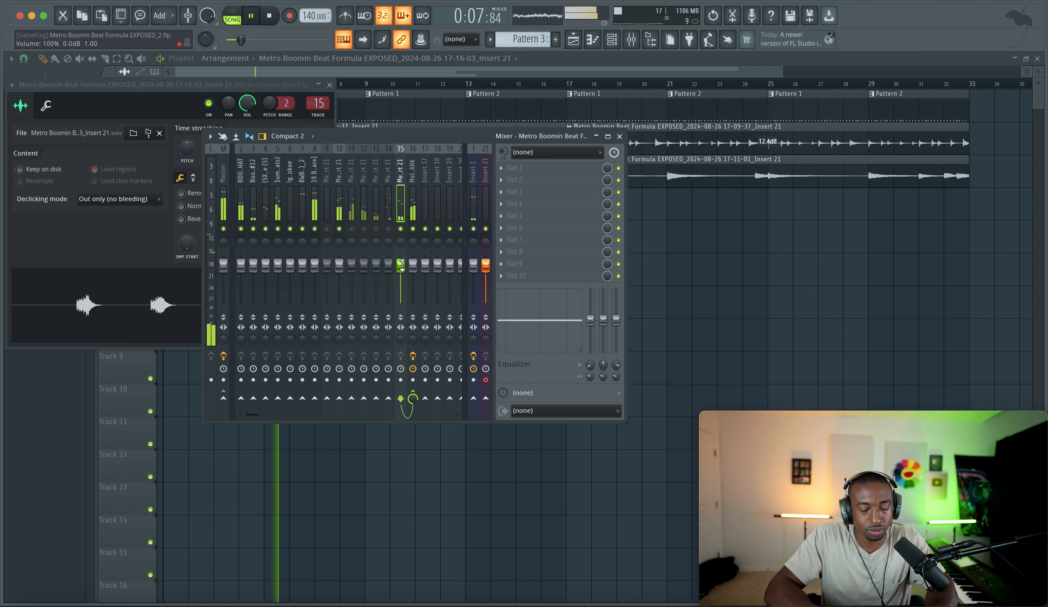
Replay the beat, lower insert 15 slightly with its Melody DARK send at 66%, and unmute inserts 13 and 14.
{"action": "key", "text": "space"}
{"action": "key", "text": "space"}
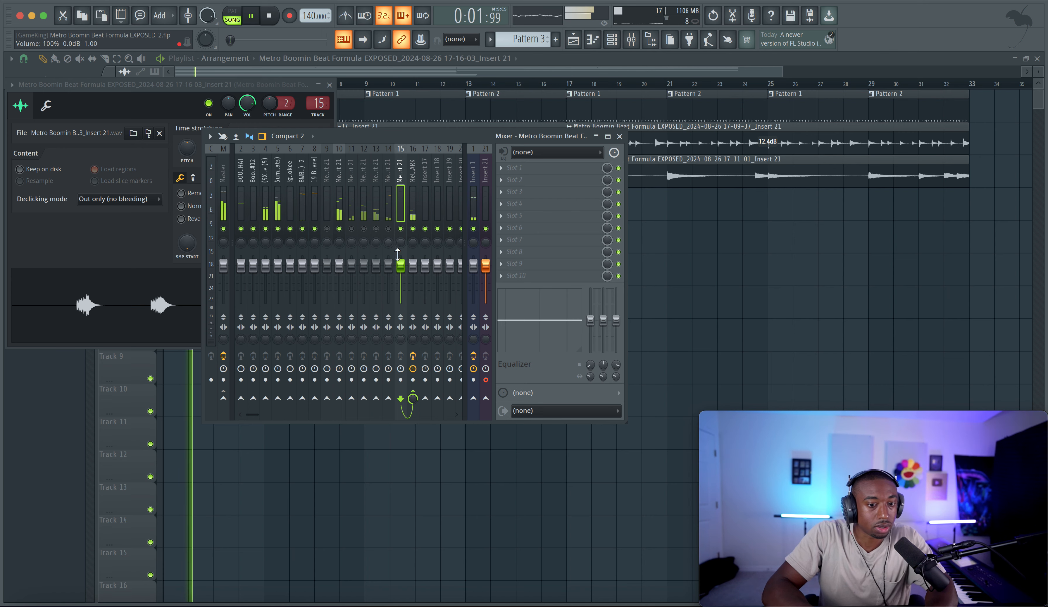
{"action": "left_click", "coordinate": [380, 230]}
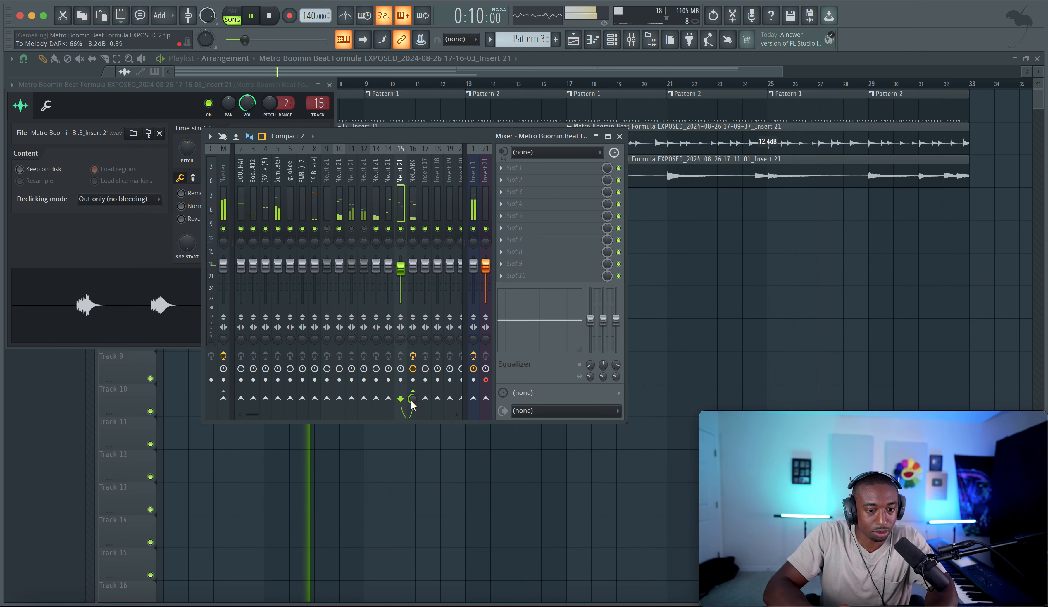
Unmute mixer inserts 11 and 12 and lower both of their volume faders.
{"action": "left_click", "coordinate": [364, 229]}
{"action": "left_click", "coordinate": [351, 229]}
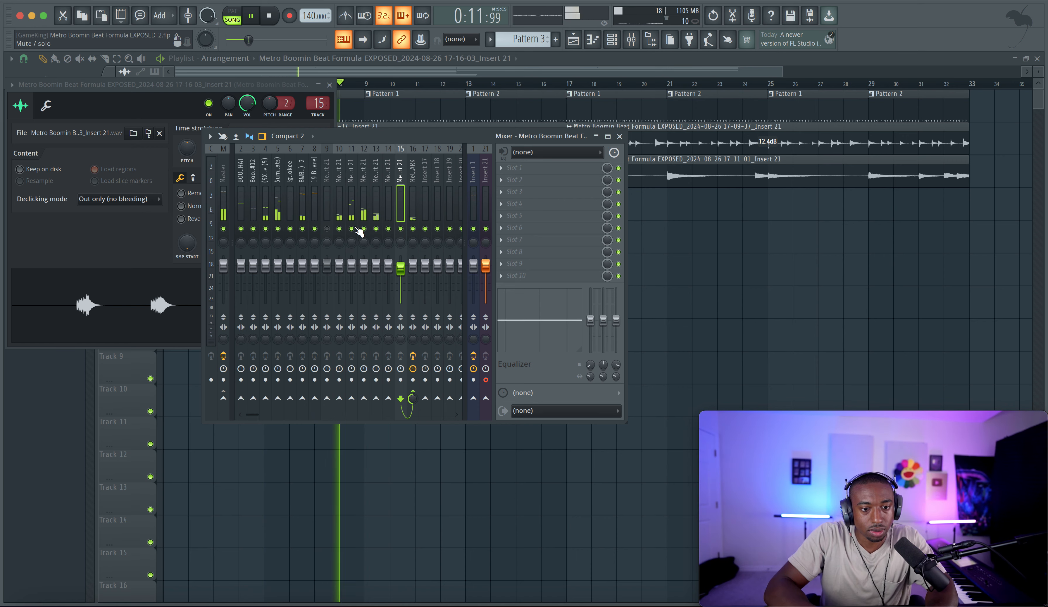
{"action": "left_click", "coordinate": [362, 245]}
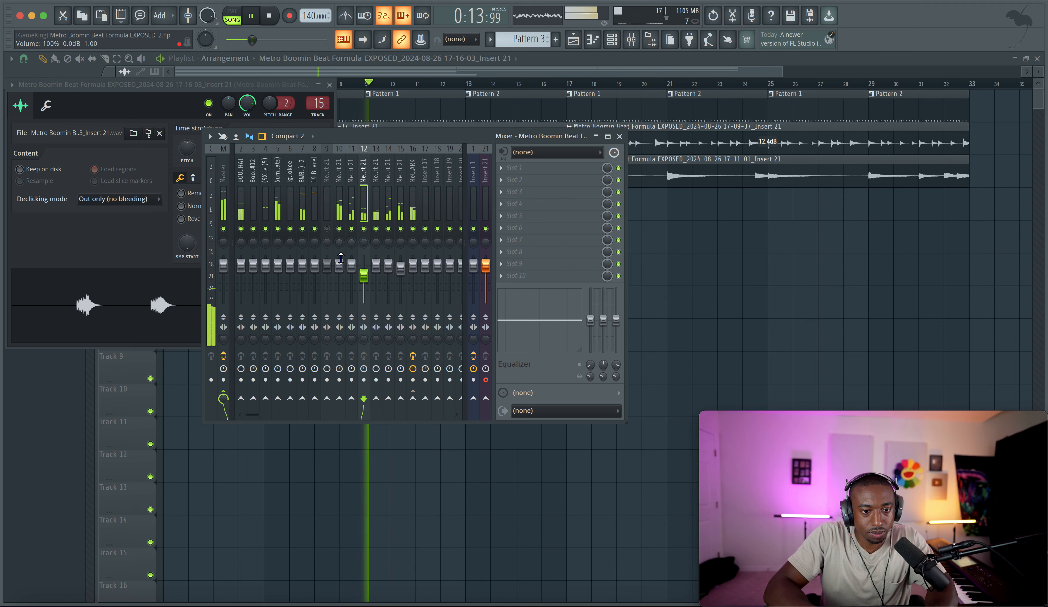
{"action": "left_click", "coordinate": [354, 221]}
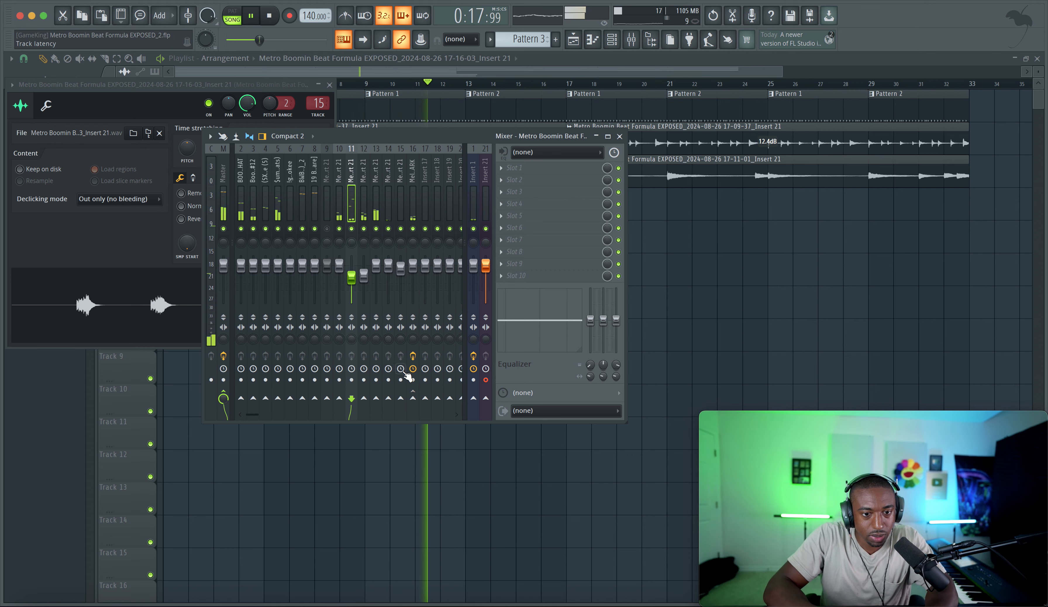
Send mixer insert 11 to Melody DARK at 100%, then select Melody DARK and stop playback.
{"action": "left_click", "coordinate": [412, 399]}
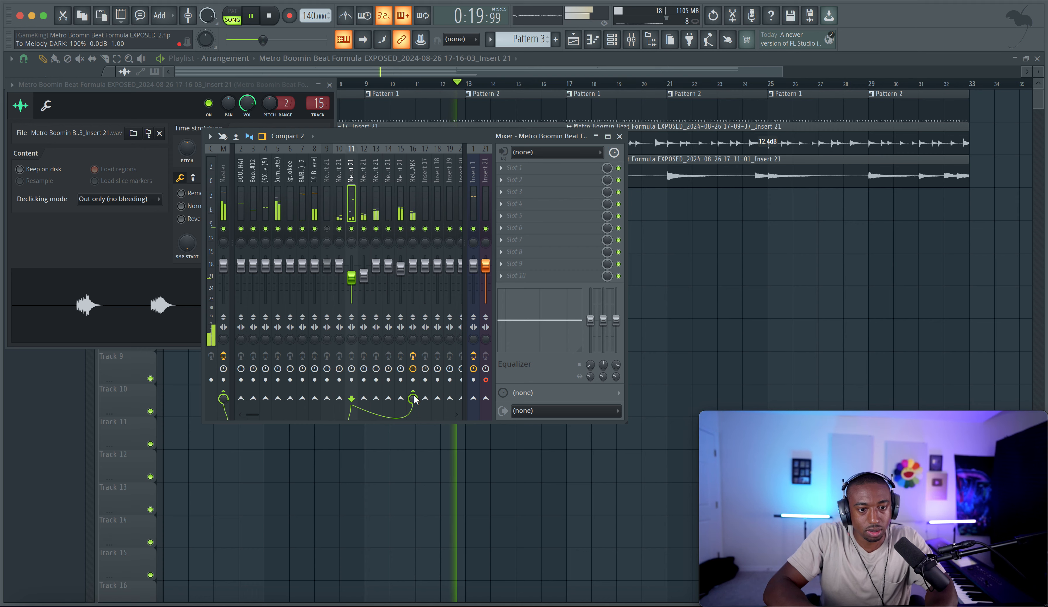
{"action": "left_click", "coordinate": [413, 388]}
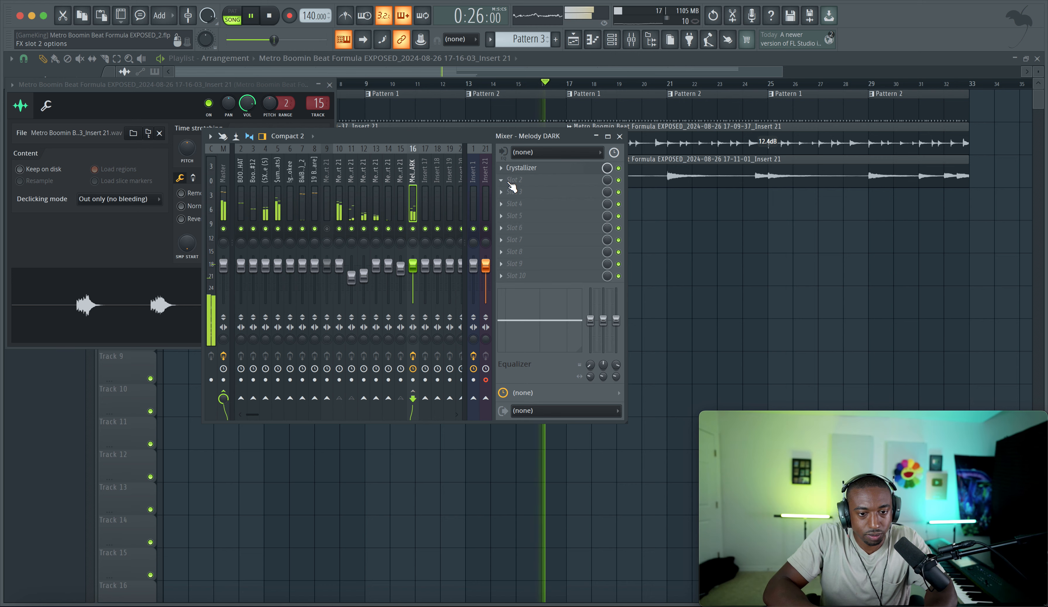
{"action": "key", "text": "space"}
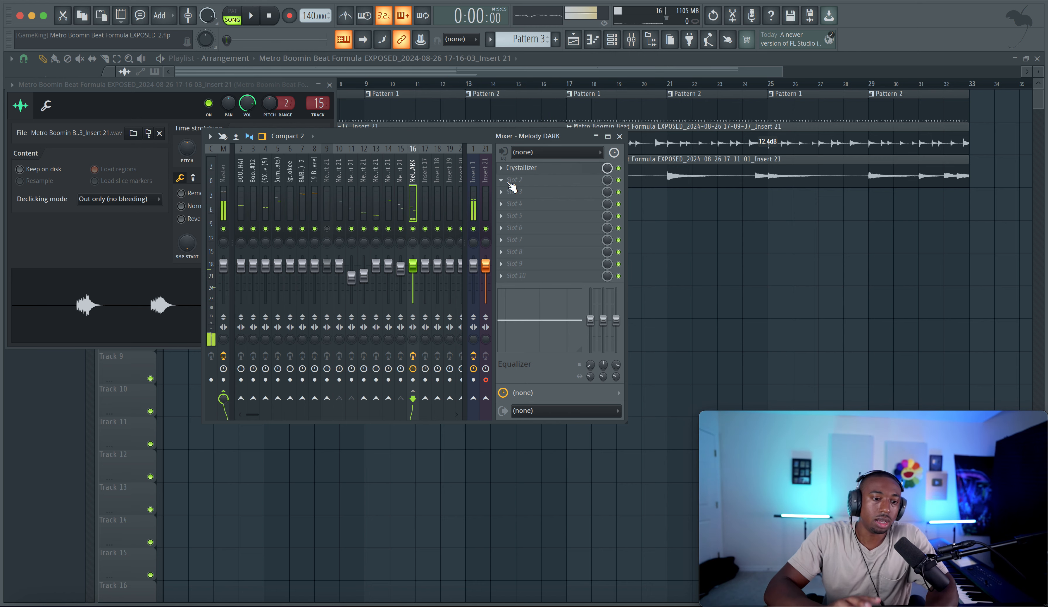
Rename mixer Insert 17 as "MELODY".
{"action": "double_click", "coordinate": [424, 177]}
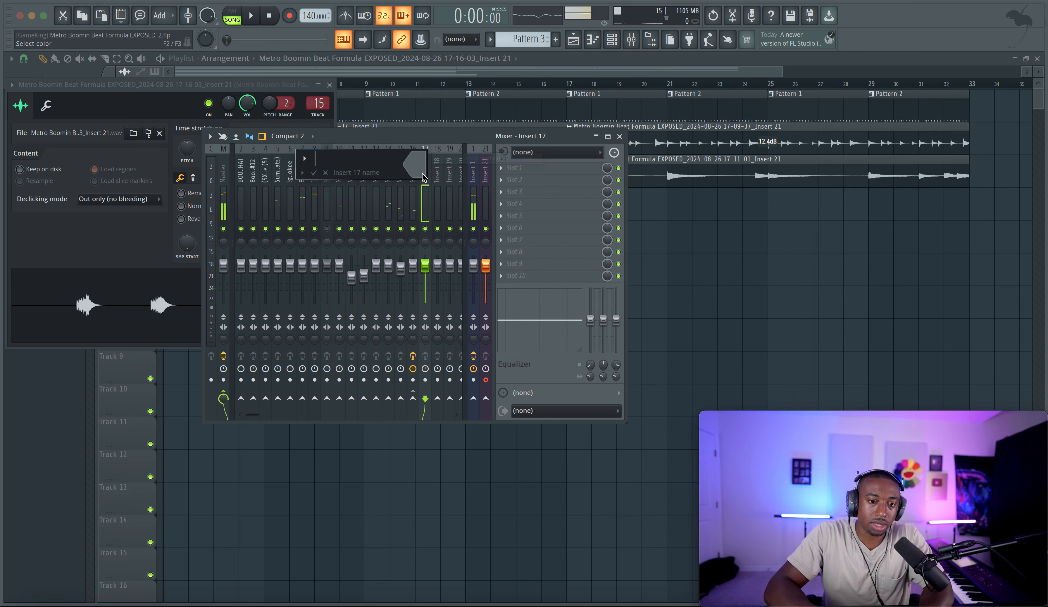
{"action": "type", "text": "MELODY"}
{"action": "key", "text": "Escape"}
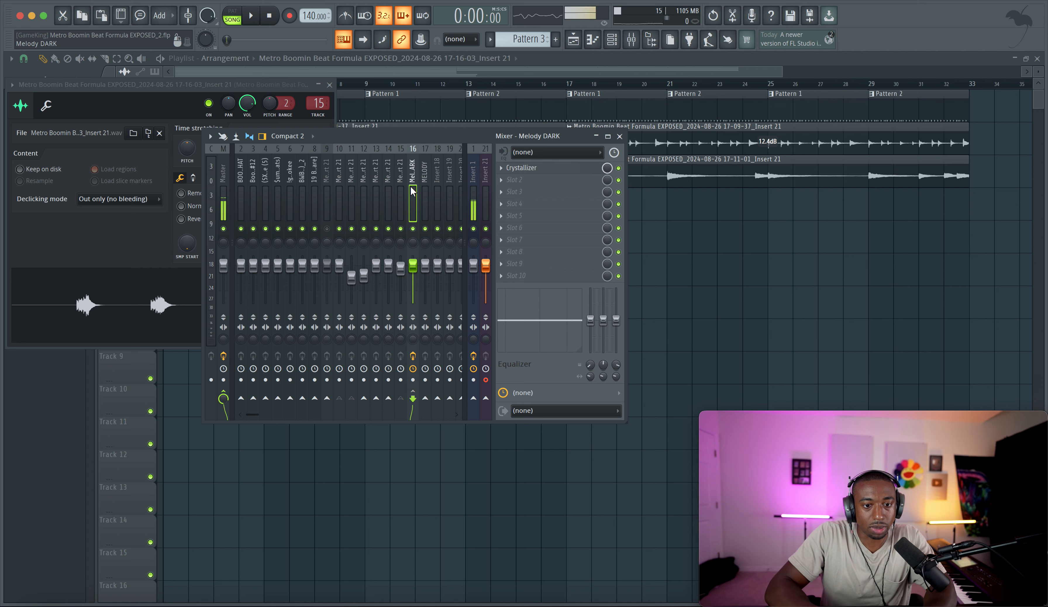
Route the Melody DARK track only to the MELODY track.
{"action": "right_click", "coordinate": [425, 399]}
{"action": "left_click", "coordinate": [437, 419]}
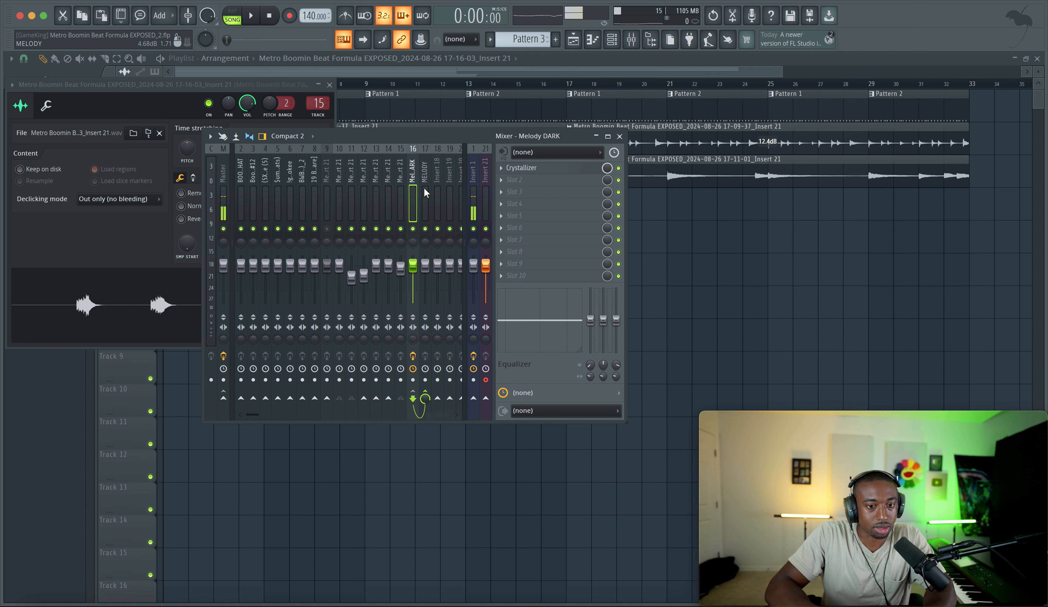
{"action": "left_click", "coordinate": [412, 181]}
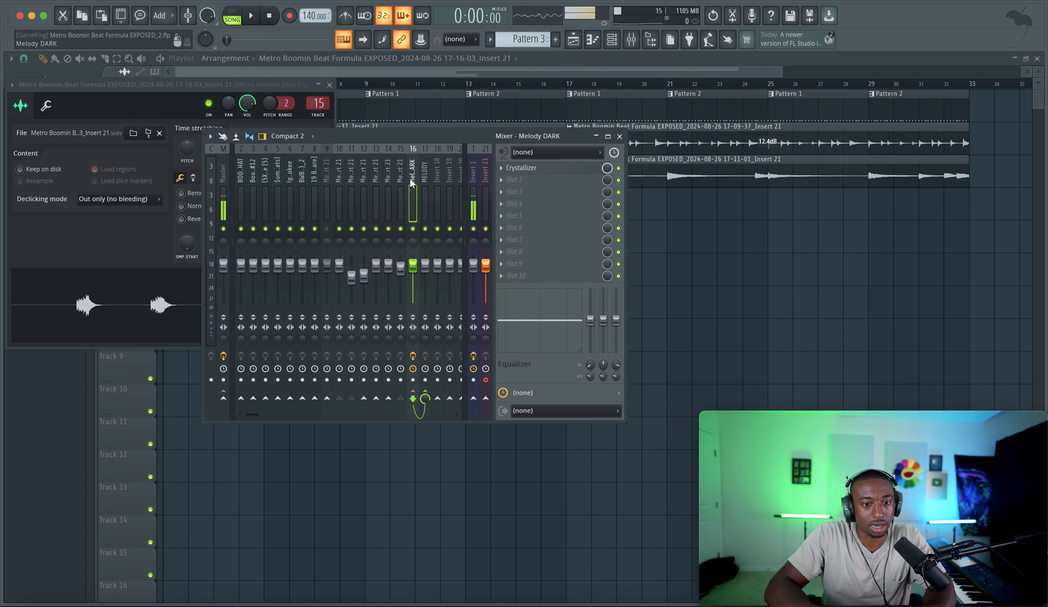
Rename mixer insert 15 as "Mel D 1".
{"action": "left_click", "coordinate": [401, 180]}
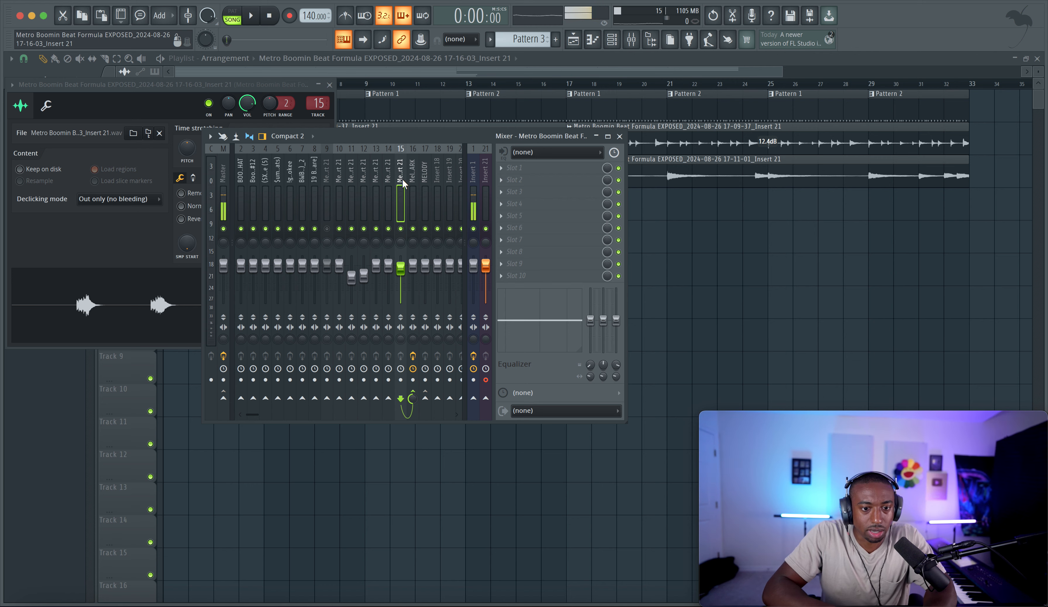
{"action": "double_click", "coordinate": [401, 180]}
{"action": "type", "text": "Me"}
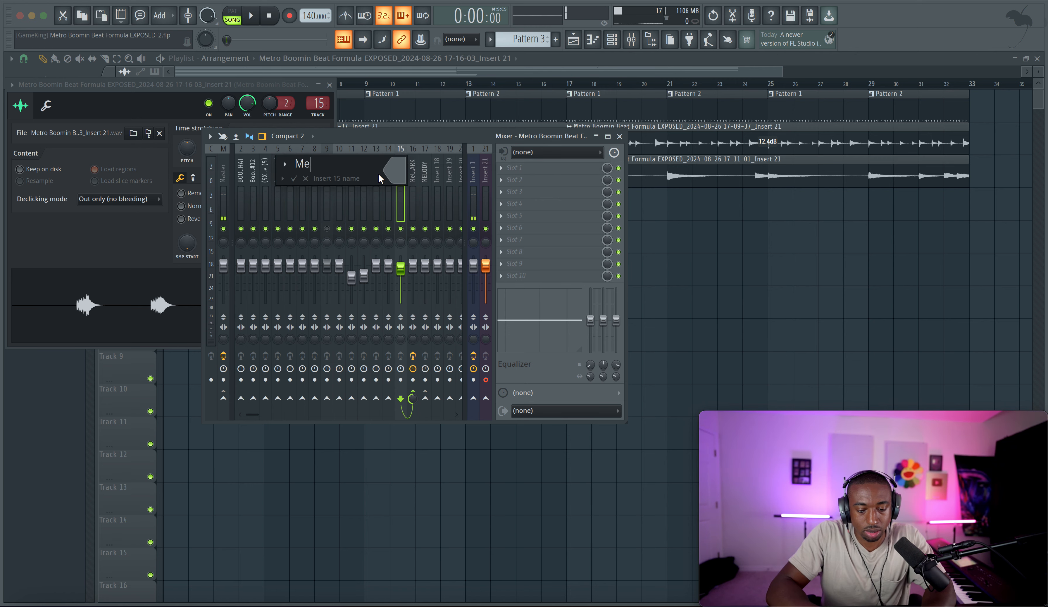
{"action": "type", "text": "l D 1"}
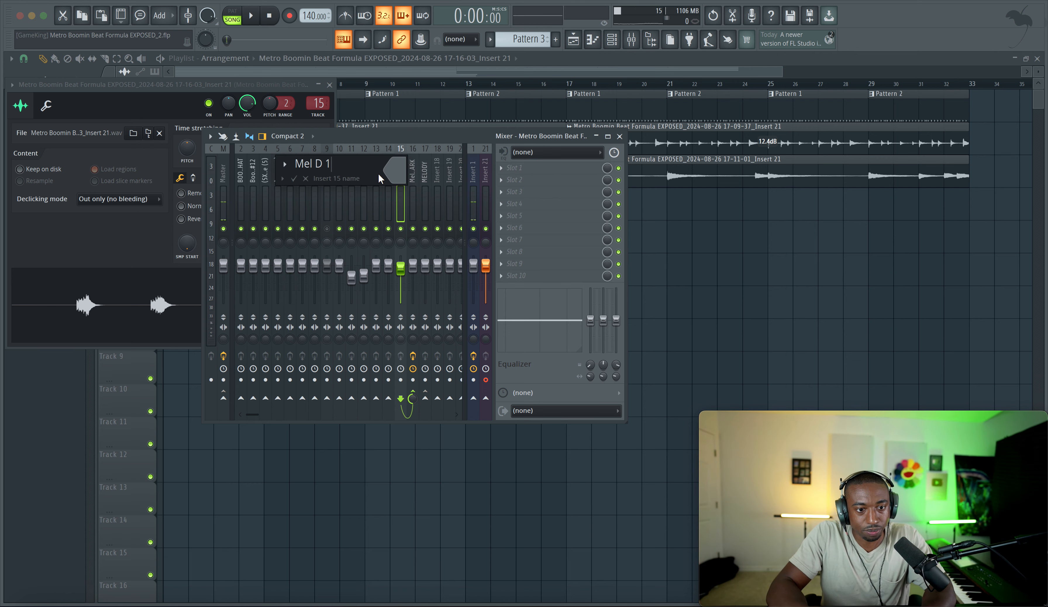
{"action": "key", "text": "Return"}
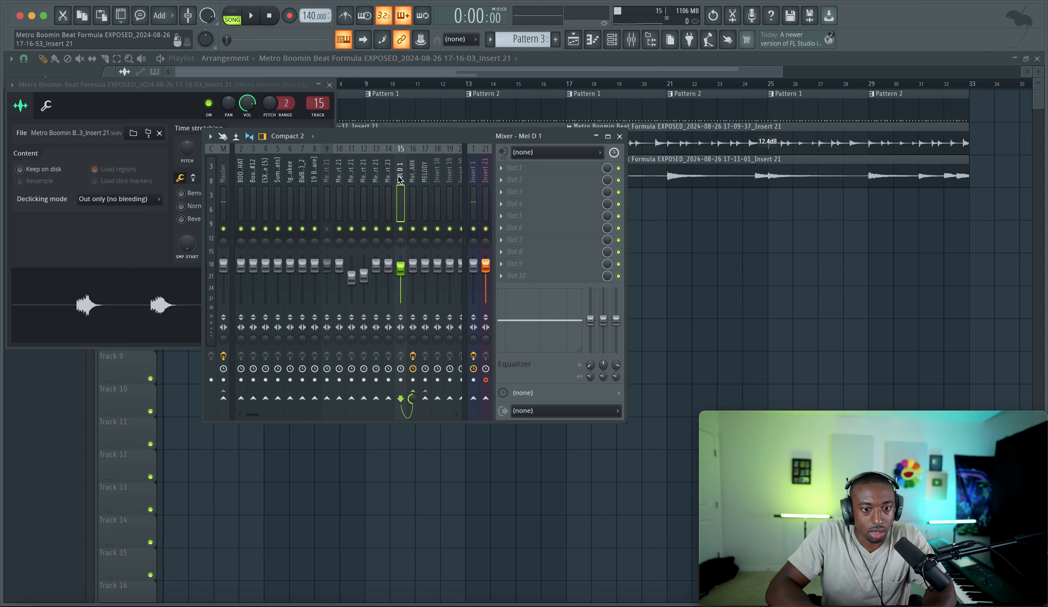
Rename mixer insert 11 as "Mel D 2" while playing the song to identify it, and stop playback.
{"action": "key", "text": "space"}
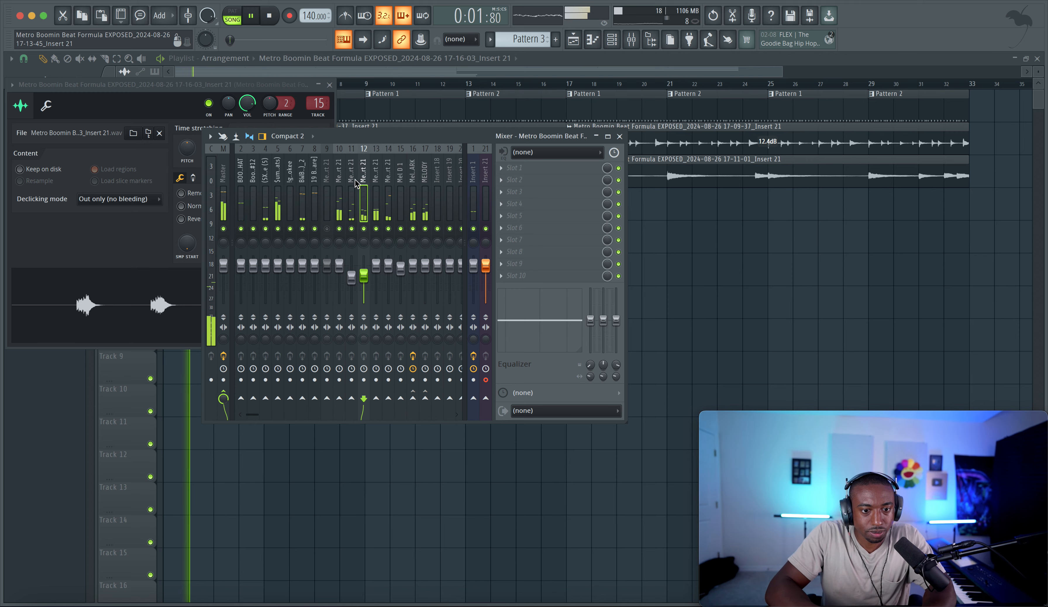
{"action": "left_click", "coordinate": [351, 182]}
{"action": "key", "text": "F2"}
{"action": "type", "text": "Mel D 2"}
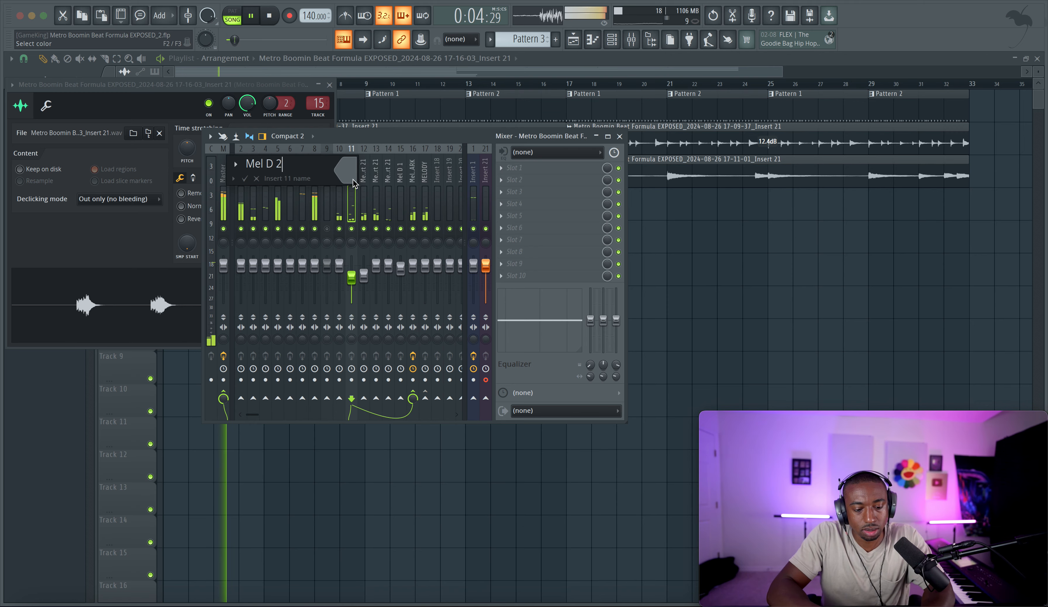
{"action": "key", "text": "Return"}
{"action": "key", "text": "space"}
Rename mixer insert 10 as "Mel D 3".
{"action": "left_click", "coordinate": [339, 188]}
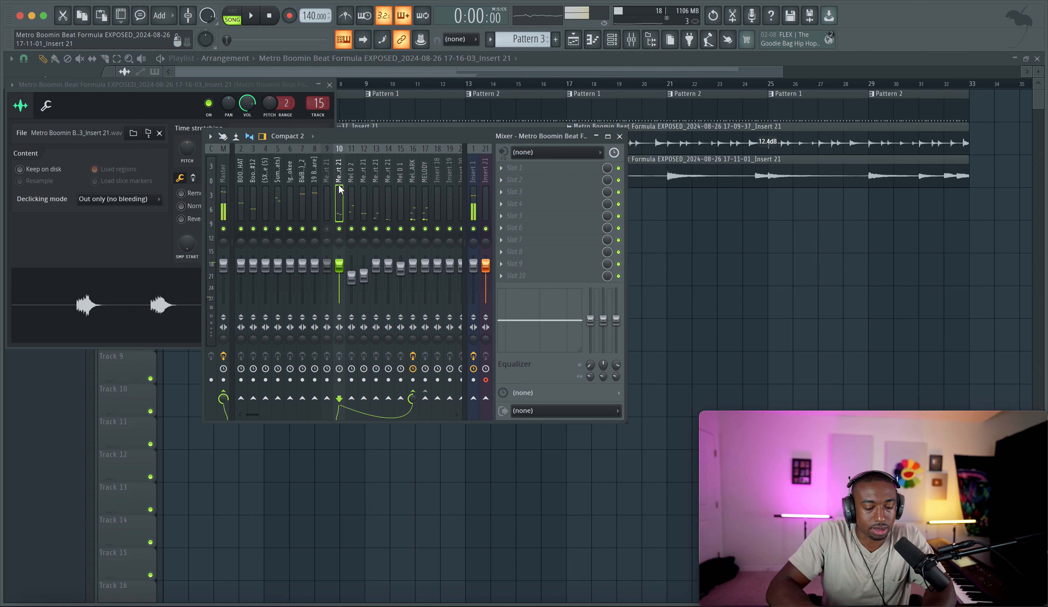
{"action": "key", "text": "F2"}
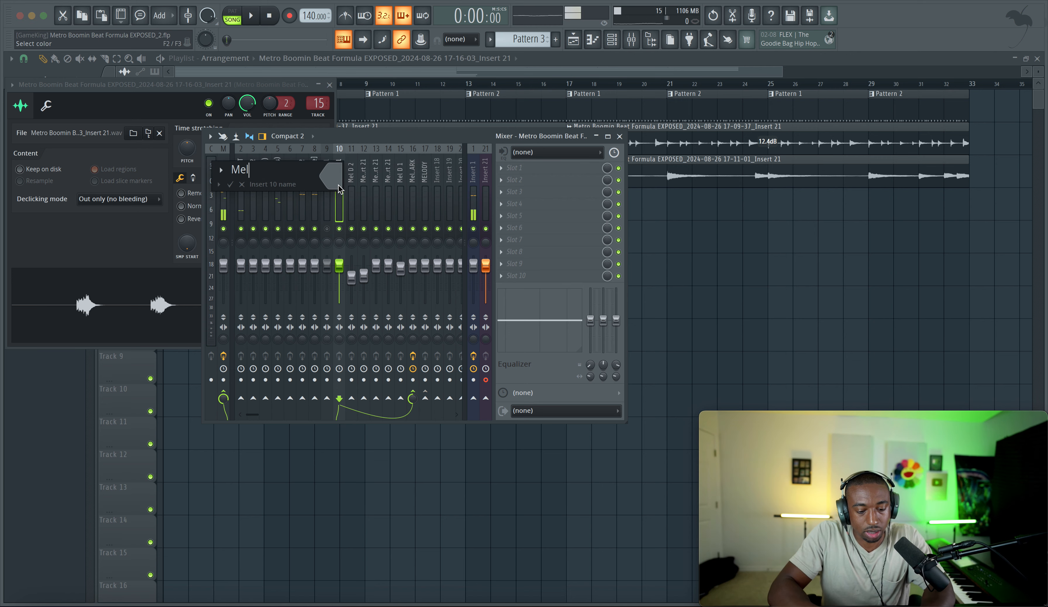
{"action": "key", "text": "Return"}
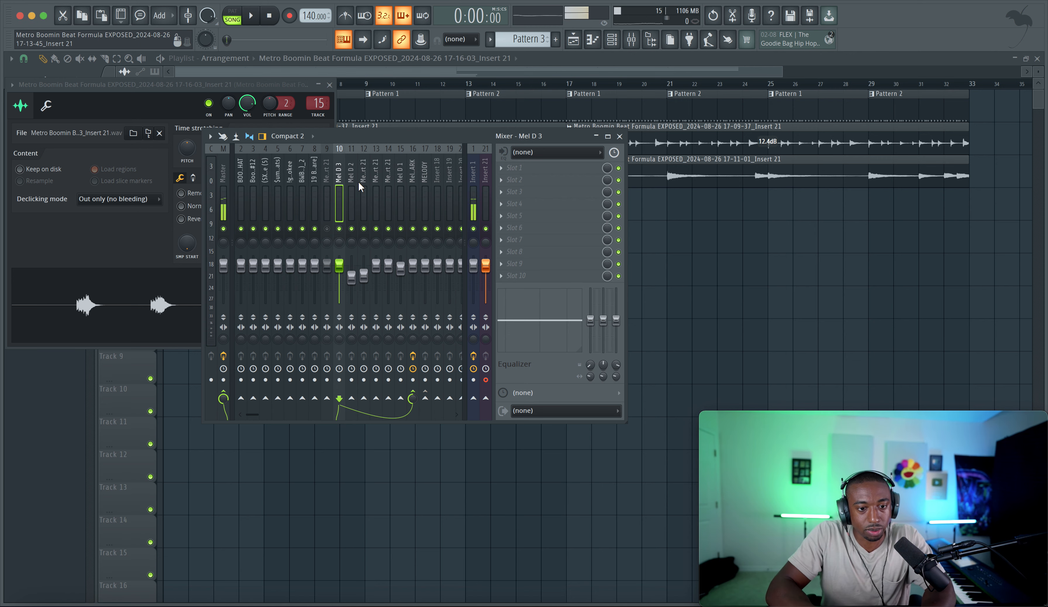
Move the Melody DARK track to mixer position 10 and the Mel D 1 track to position 11.
{"action": "left_click", "coordinate": [411, 179]}
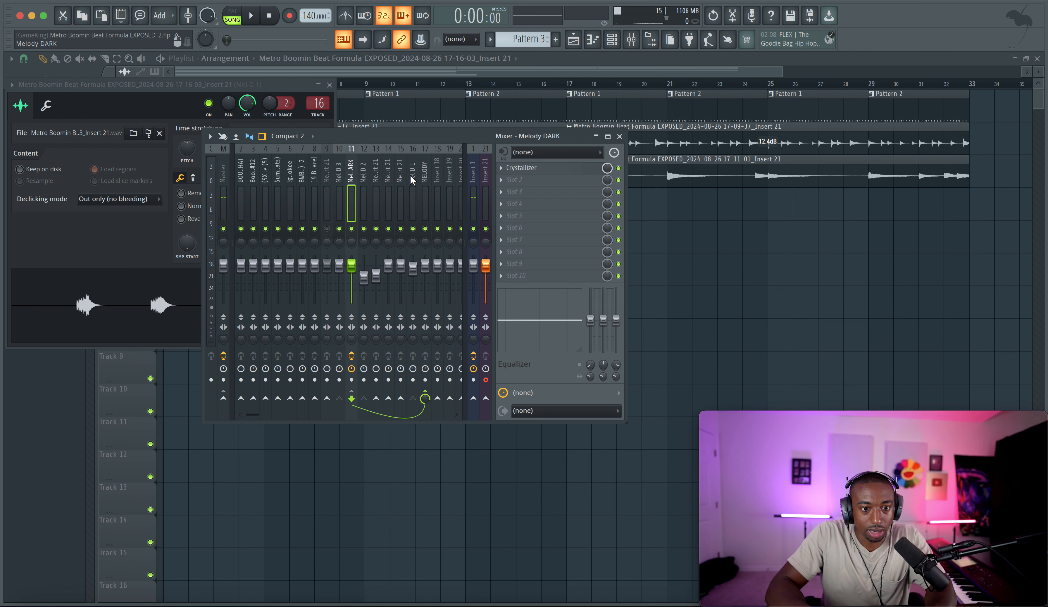
{"action": "key", "text": "alt+Left"}
{"action": "left_click", "coordinate": [352, 177]}
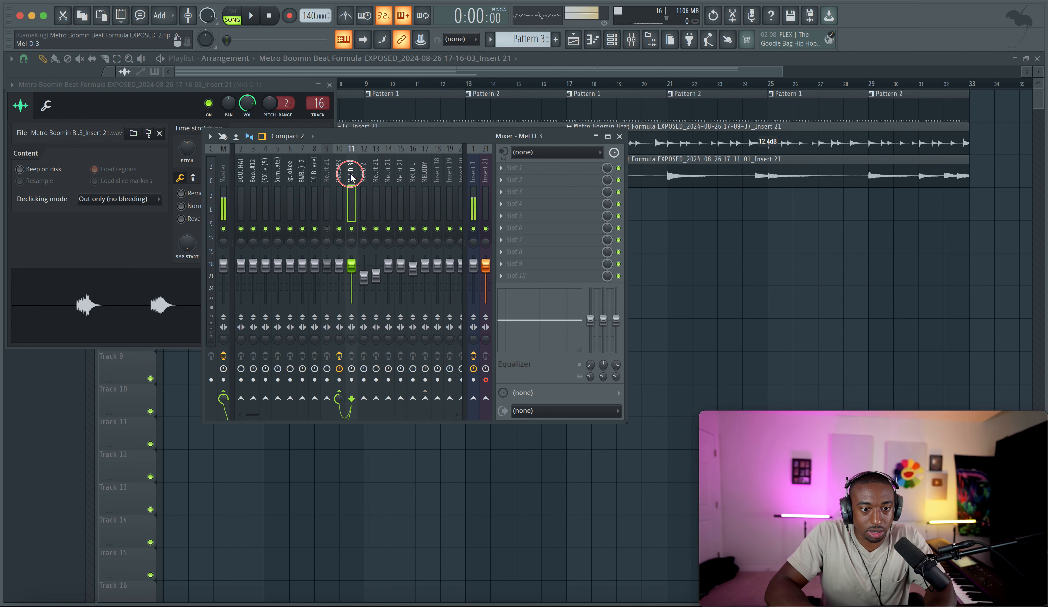
{"action": "left_click", "coordinate": [412, 179]}
{"action": "key", "text": "alt+Left"}
{"action": "key", "text": "alt+Left"}
{"action": "key", "text": "alt+Left"}
{"action": "key", "text": "alt+Left"}
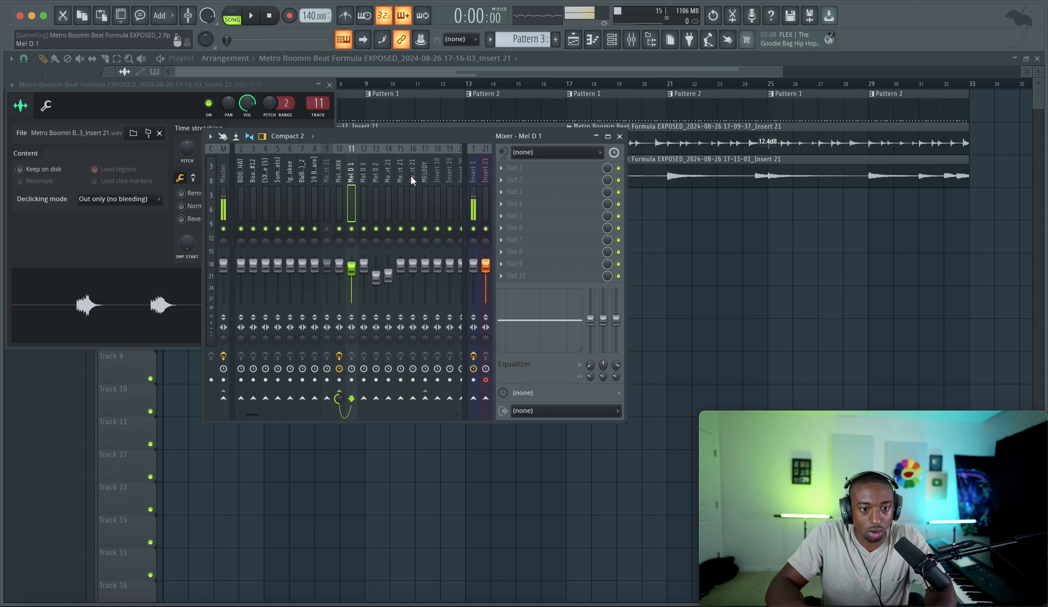
Reorder the dark melody tracks so Mel D 1, Mel D 2, Mel D 3 and Melody DARK occupy inserts 10 to 13.
{"action": "left_click", "coordinate": [379, 171]}
{"action": "key", "text": "alt+Left"}
{"action": "left_click", "coordinate": [340, 171]}
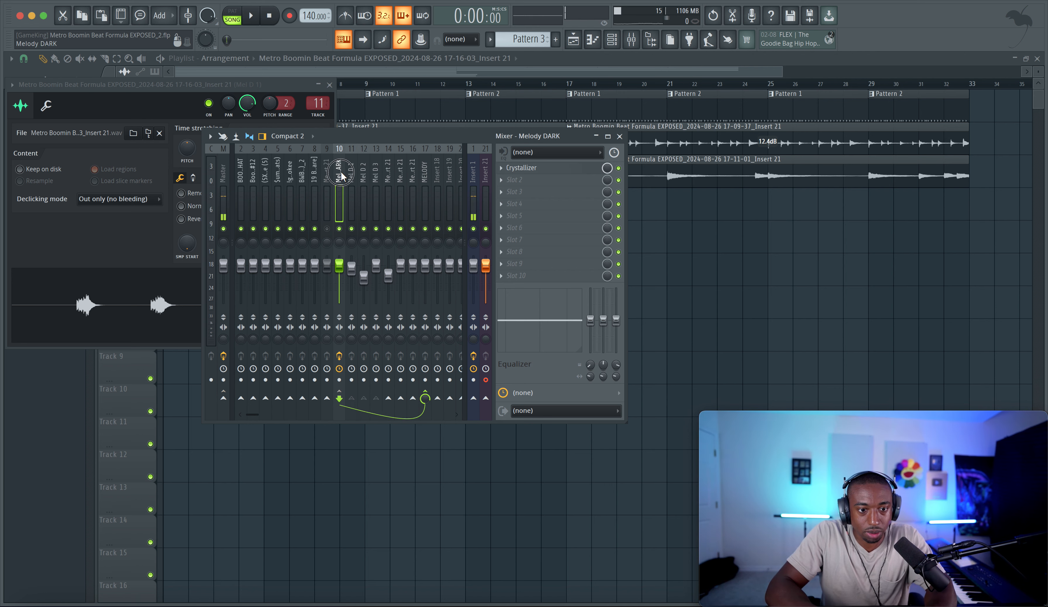
{"action": "key", "text": "alt+Right"}
{"action": "key", "text": "alt+Right"}
{"action": "key", "text": "alt+Right"}
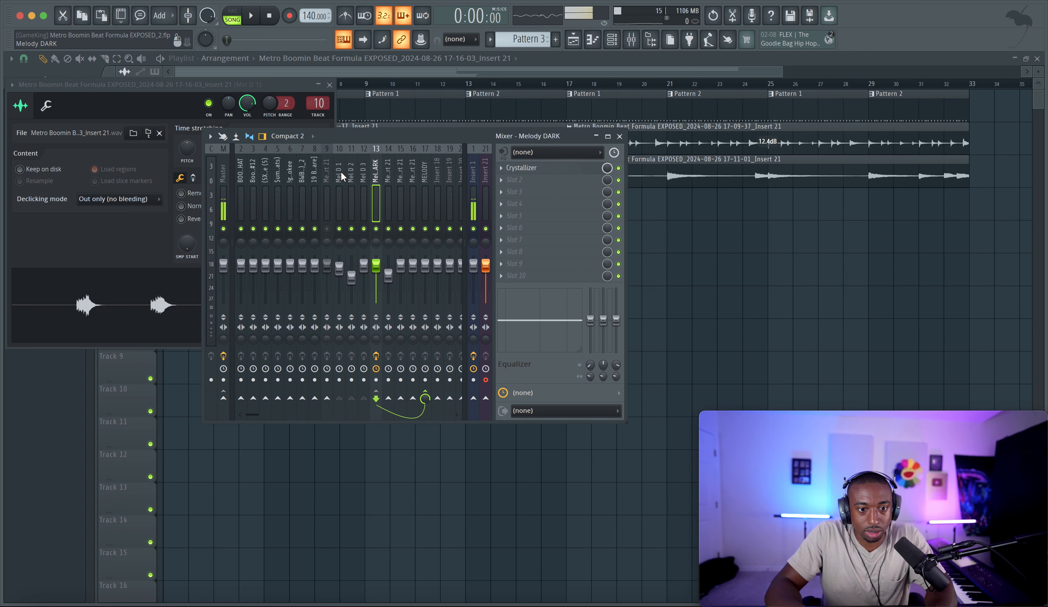
Colour the Melody DARK mixer track Dark Orchid (#A03DCA).
{"action": "right_click", "coordinate": [377, 162]}
{"action": "left_click", "coordinate": [384, 163]}
{"action": "left_click", "coordinate": [371, 157]}
{"action": "left_click", "coordinate": [442, 356]}
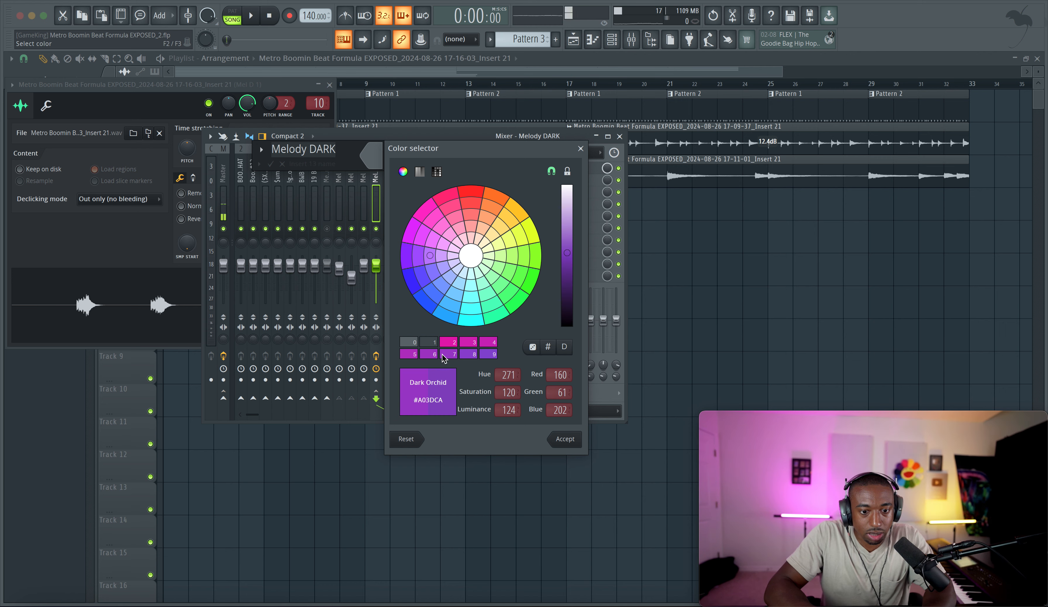
{"action": "key", "text": "Return"}
{"action": "key", "text": "Return"}
Apply the same Dark Orchid colour to Mel D 1, Mel D 2 and Mel D 3, then select Melody DARK.
{"action": "left_click_drag", "start_coordinate": [341, 178], "coordinate": [364, 177]}
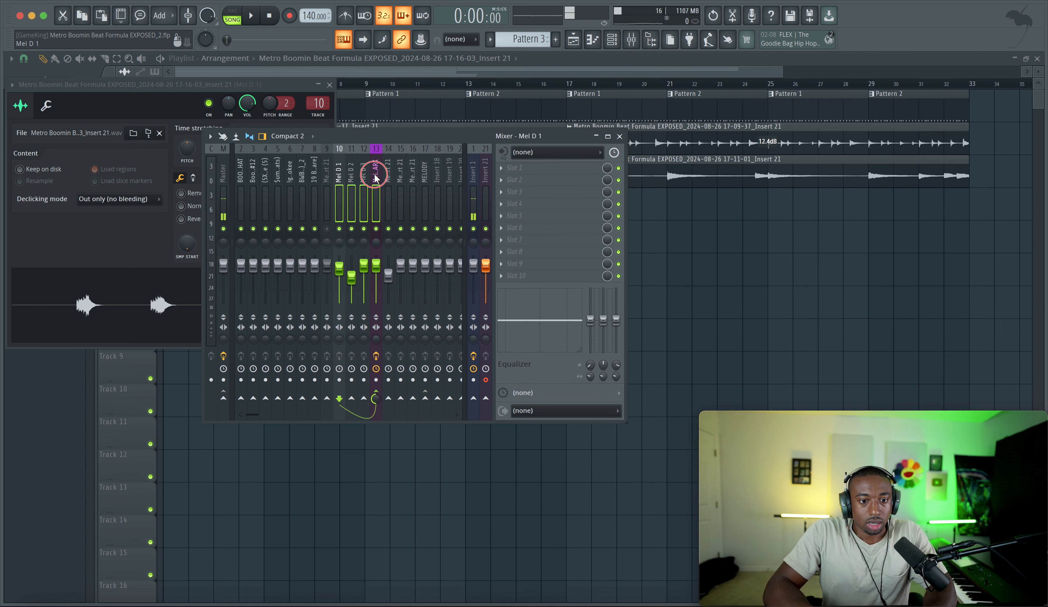
{"action": "right_click", "coordinate": [367, 177]}
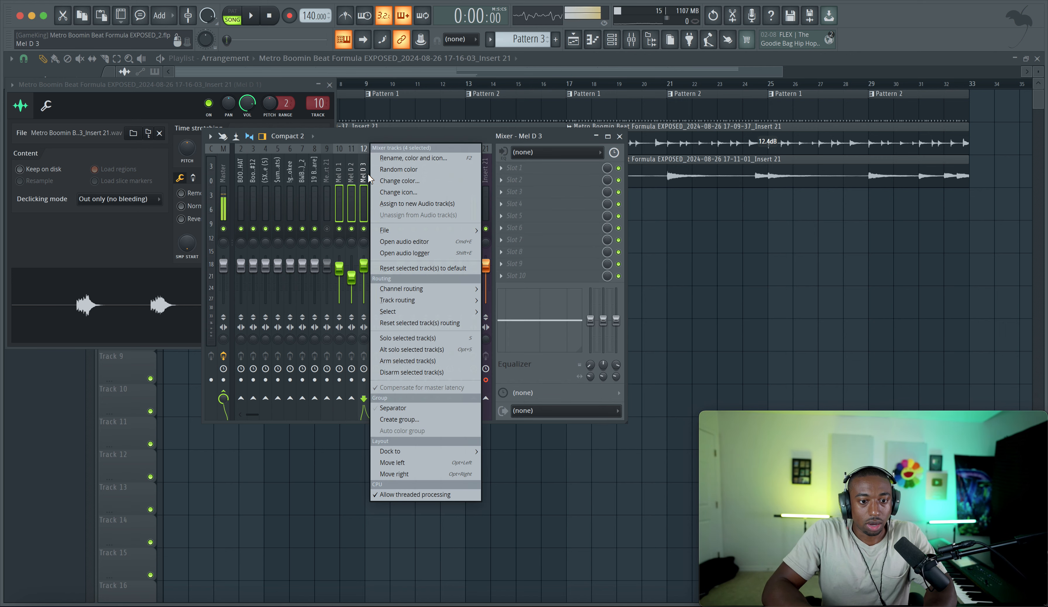
{"action": "left_click", "coordinate": [393, 158]}
{"action": "left_click", "coordinate": [395, 150]}
{"action": "left_click", "coordinate": [446, 351]}
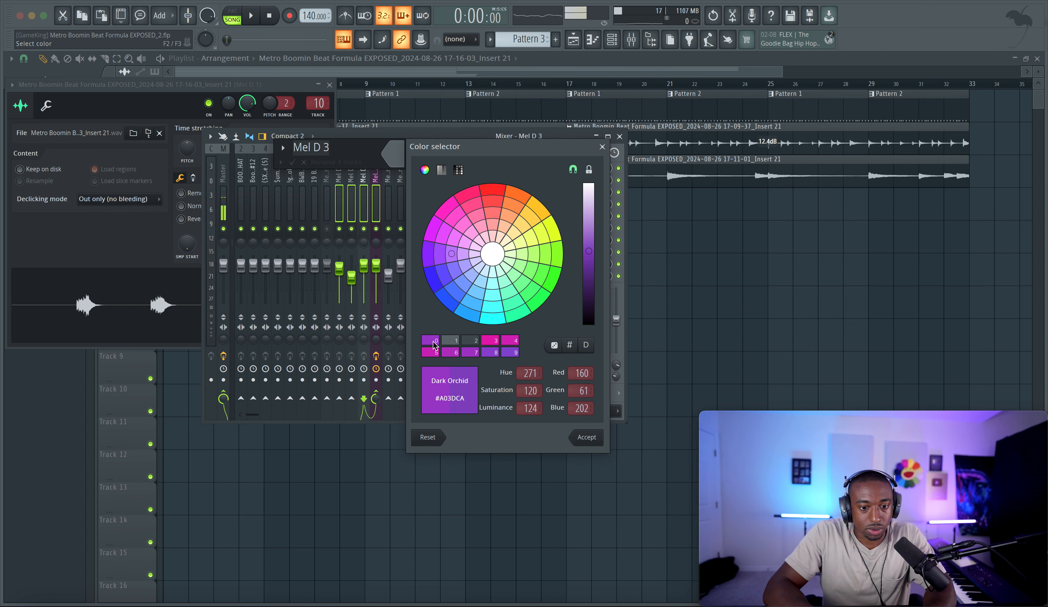
{"action": "key", "text": "Return"}
{"action": "key", "text": "Return"}
{"action": "left_click", "coordinate": [377, 175]}
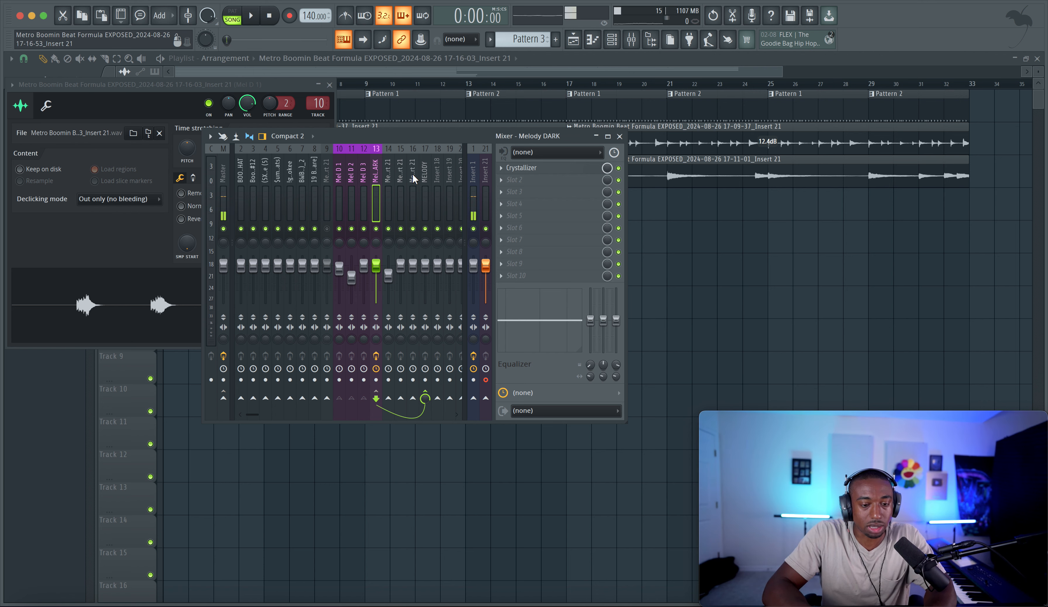
Select mixer inserts 9, 14, 15 and 16 together and route them only to the MELODY track.
{"action": "left_click_drag", "start_coordinate": [413, 177], "coordinate": [394, 177]}
{"action": "key", "text": "space"}
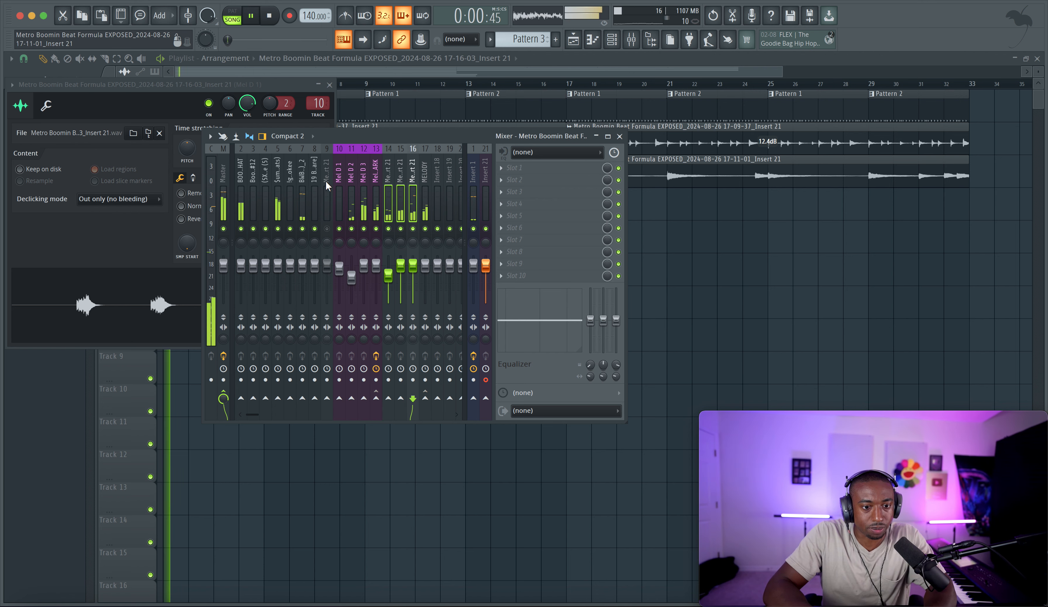
{"action": "left_click", "coordinate": [327, 175], "text": "ctrl"}
{"action": "key", "text": "space"}
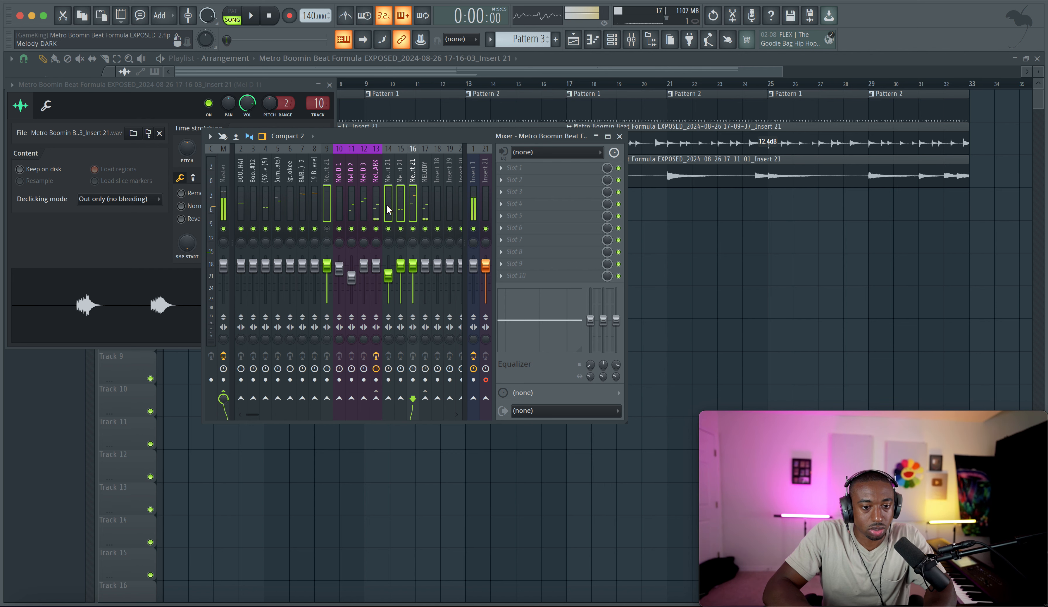
{"action": "right_click", "coordinate": [425, 399]}
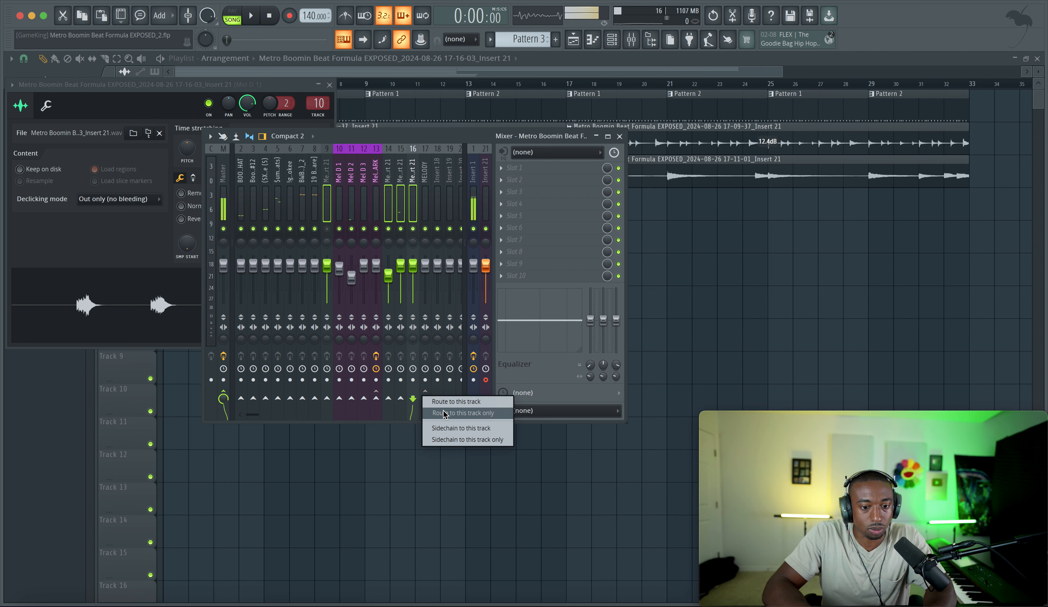
{"action": "left_click", "coordinate": [450, 413]}
Move the melody recording on insert 9 to position 13, directly after Melody DARK.
{"action": "left_click", "coordinate": [428, 192]}
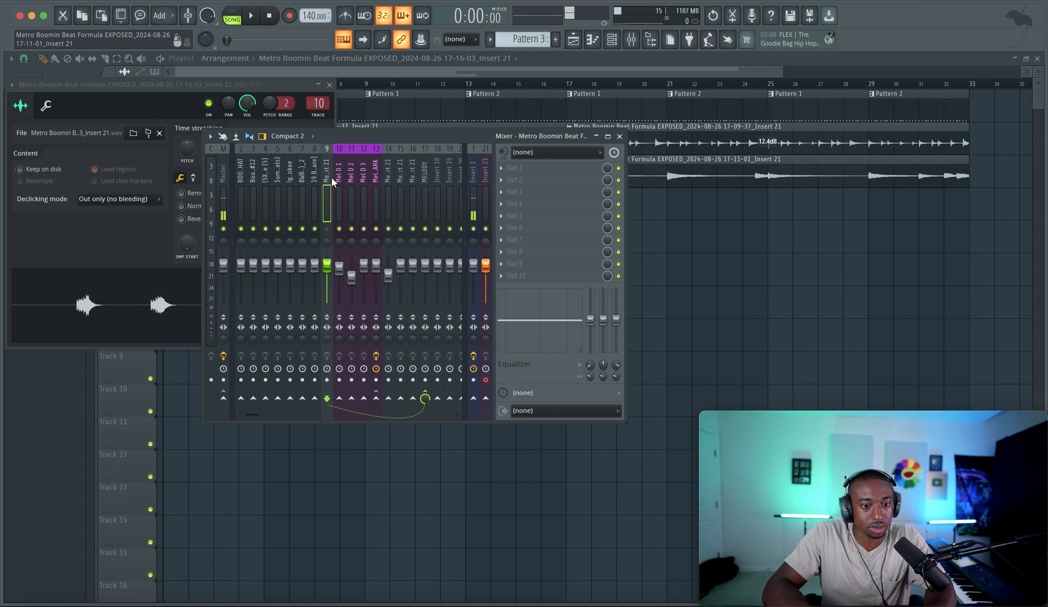
{"action": "key", "text": "alt+Right"}
{"action": "key", "text": "alt+Right"}
{"action": "key", "text": "alt+Right"}
{"action": "key", "text": "alt+Right"}
{"action": "key", "text": "alt+Right"}
{"action": "key", "text": "alt+Left"}
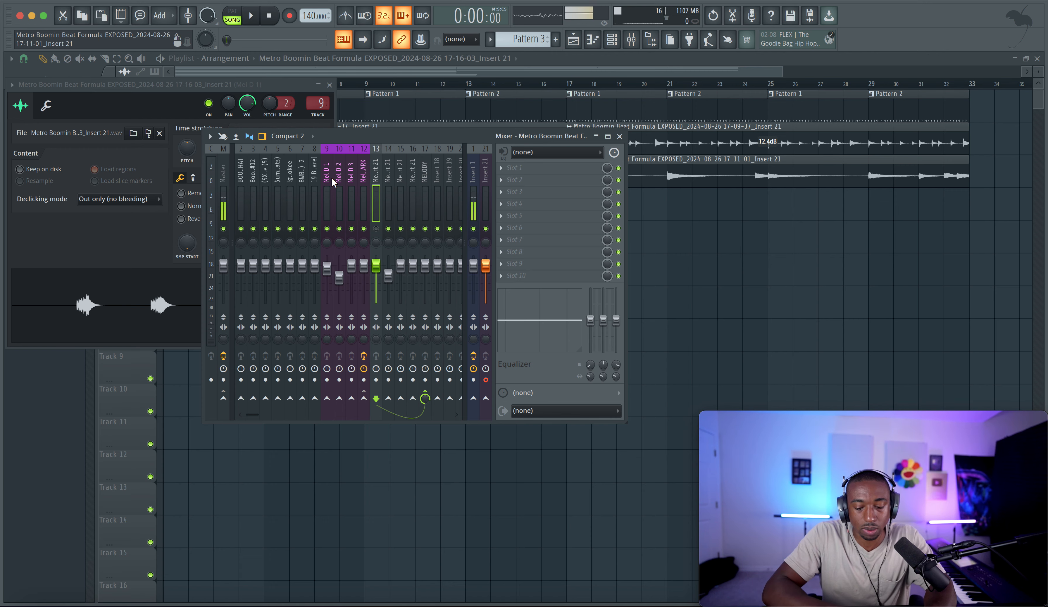
{"action": "left_click", "coordinate": [366, 185]}
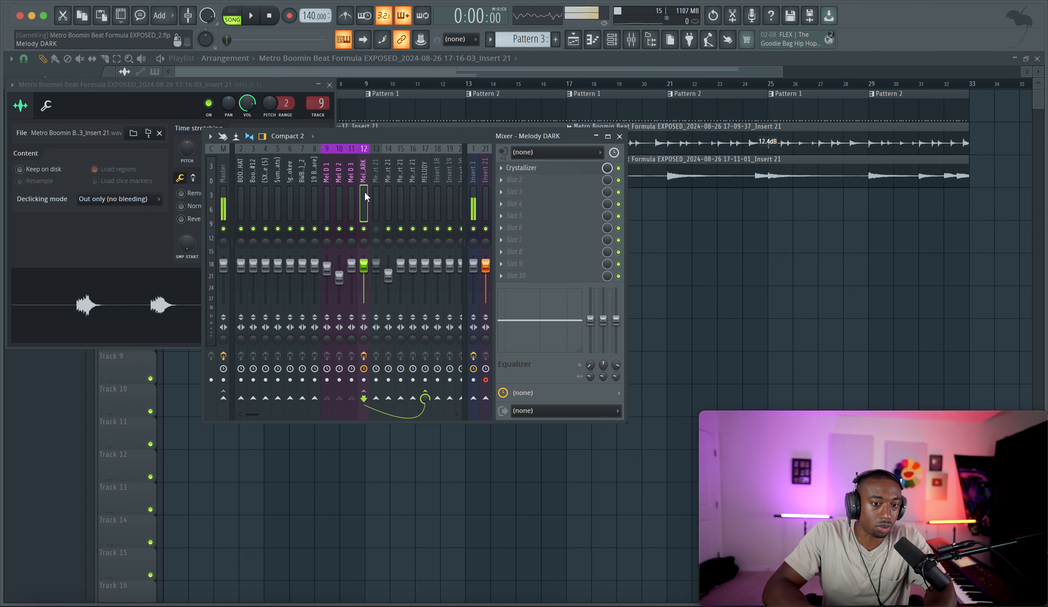
Add kHs Pitch Shifter to the MELODY track, set its pitch to -3.00 semitones, and close the plugin after a listen.
{"action": "left_click", "coordinate": [423, 183]}
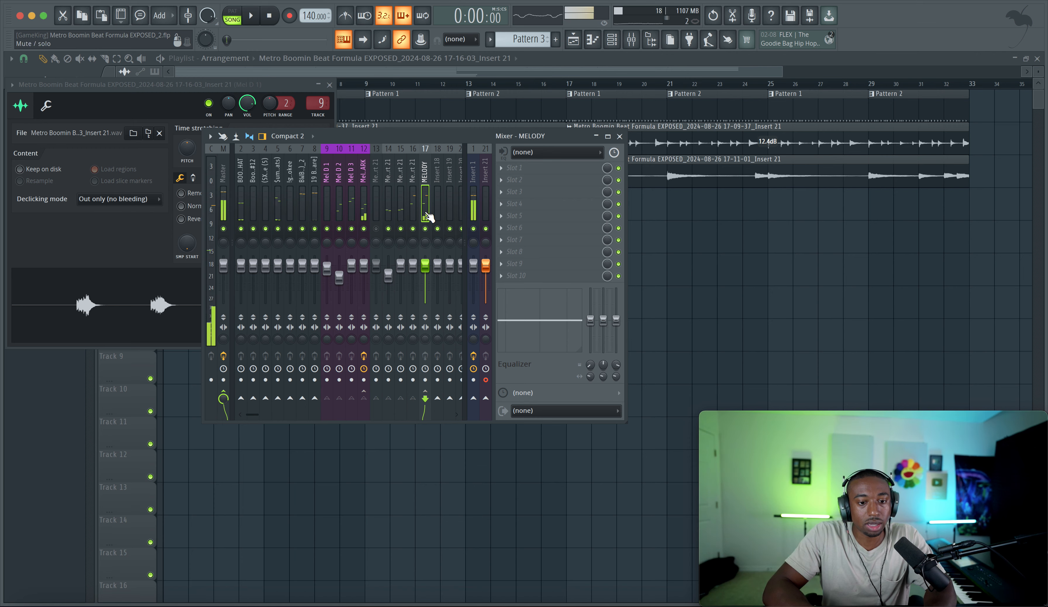
{"action": "left_click", "coordinate": [503, 169]}
{"action": "scroll", "coordinate": [302, 225], "scroll_direction": "right", "scroll_amount": 5}
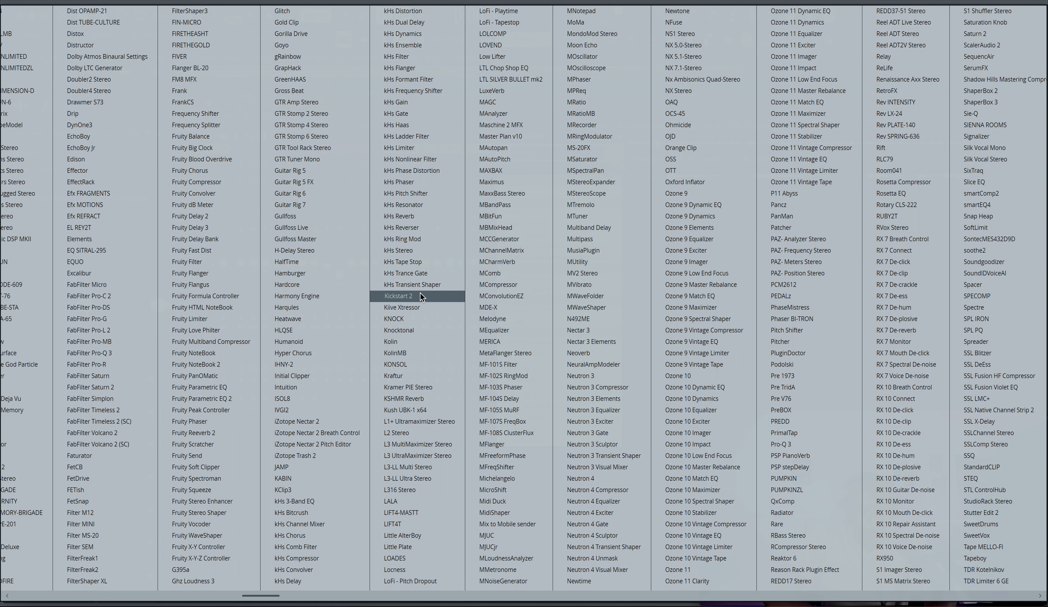
{"action": "left_click", "coordinate": [424, 194]}
{"action": "left_click_drag", "start_coordinate": [134, 131], "coordinate": [134, 144]}
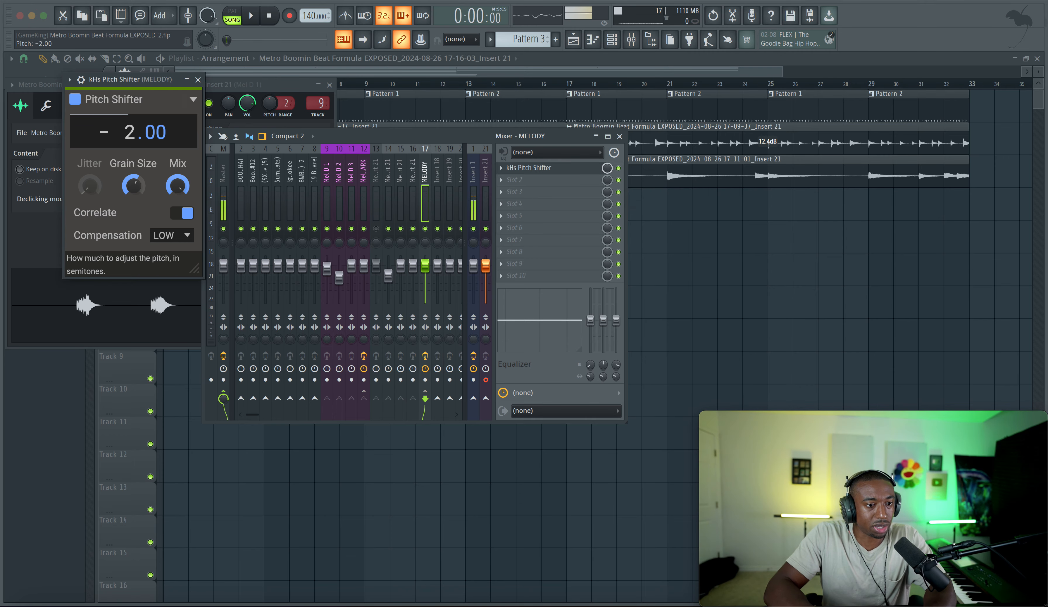
{"action": "key", "text": "space"}
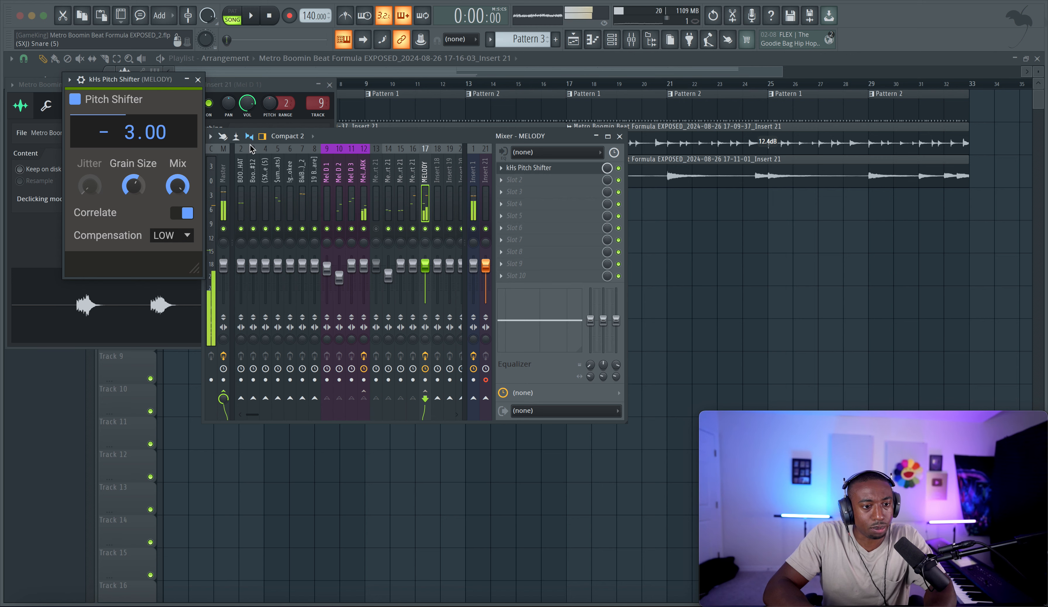
{"action": "key", "text": "Escape"}
Play the song, unmute insert 13 and toggle the MELODY bus mute to check the whole melody group.
{"action": "key", "text": "space"}
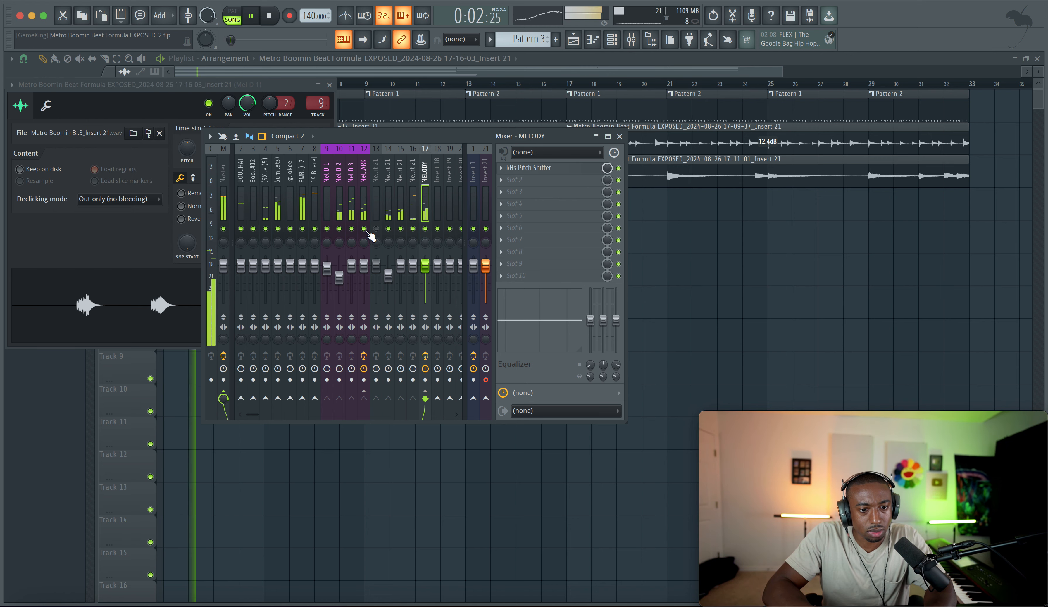
{"action": "left_click", "coordinate": [377, 229]}
{"action": "left_click", "coordinate": [377, 229]}
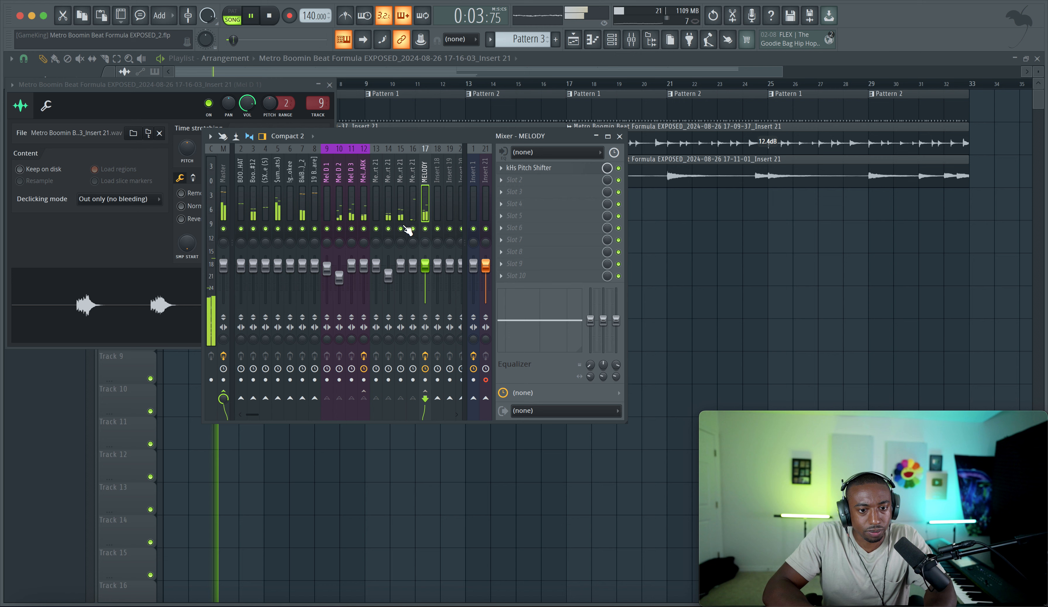
{"action": "left_click", "coordinate": [425, 229]}
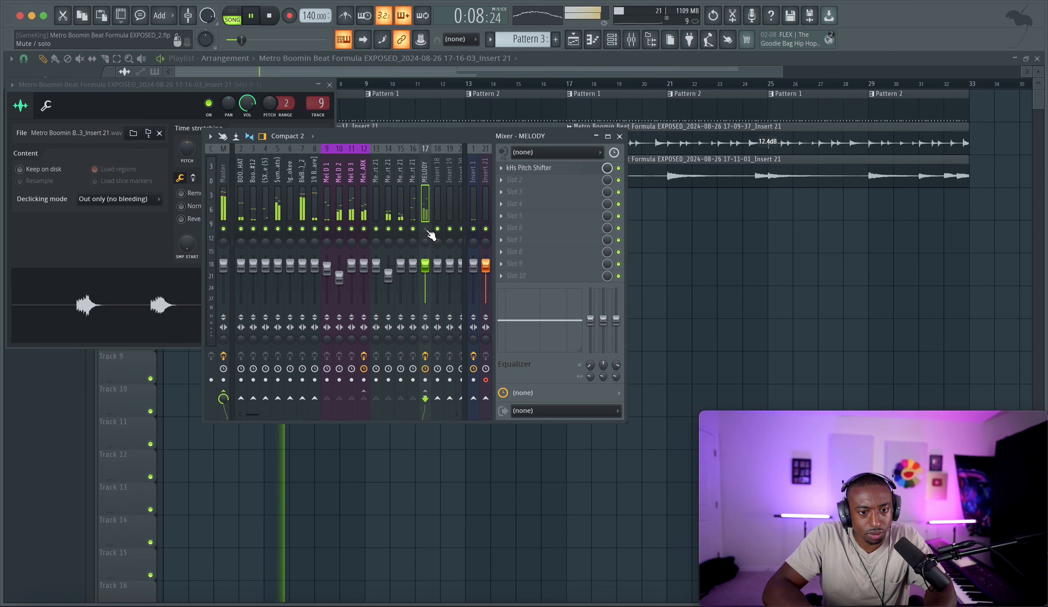
{"action": "key", "text": "space"}
Listen to the song while muting and unmuting the Melody DARK group to compare the melody layers.
{"action": "left_click", "coordinate": [339, 206]}
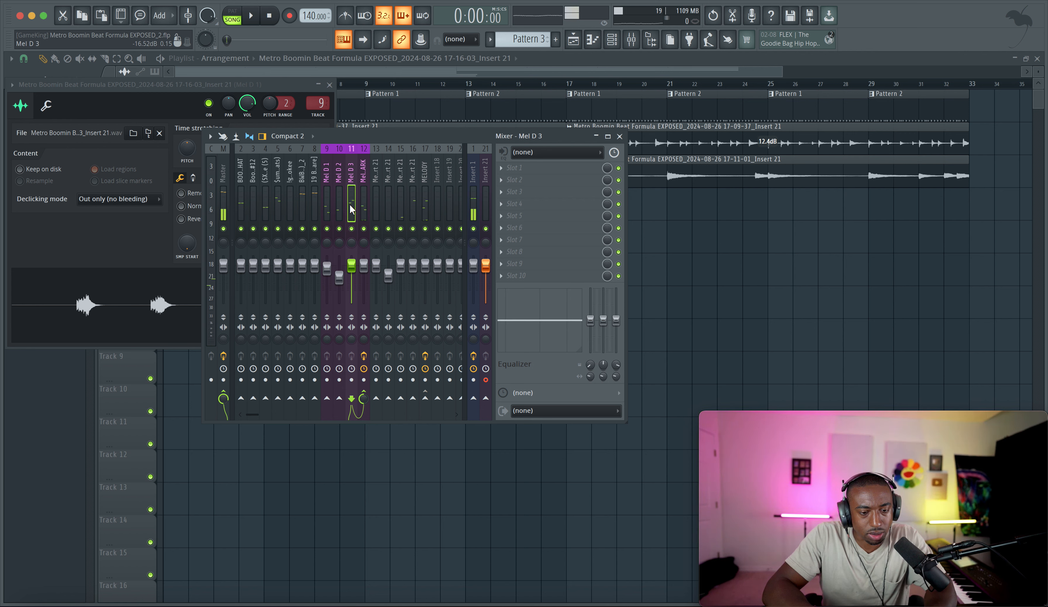
{"action": "left_click", "coordinate": [362, 208]}
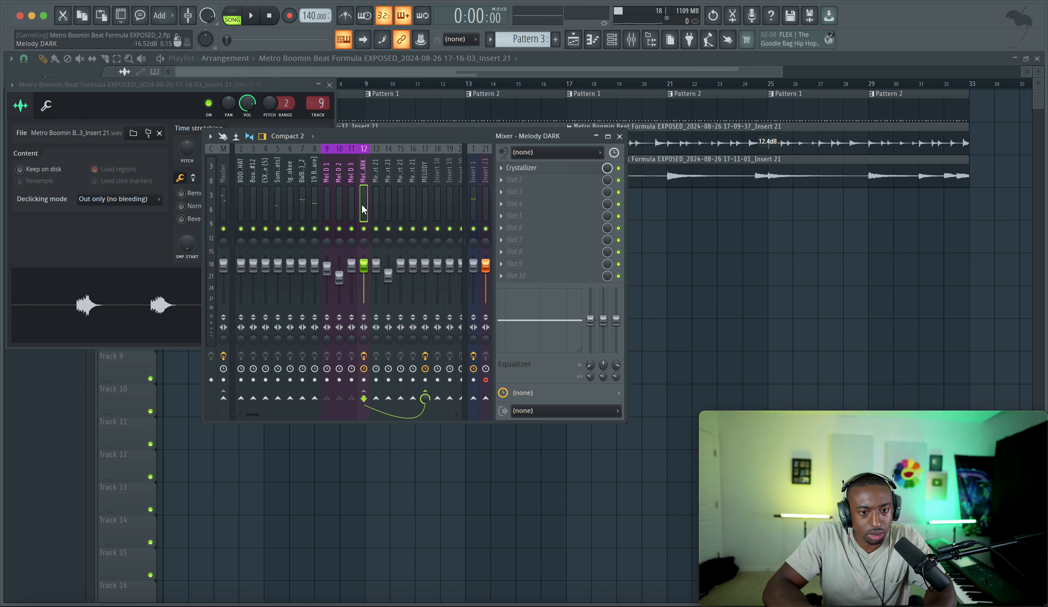
{"action": "left_click", "coordinate": [364, 228]}
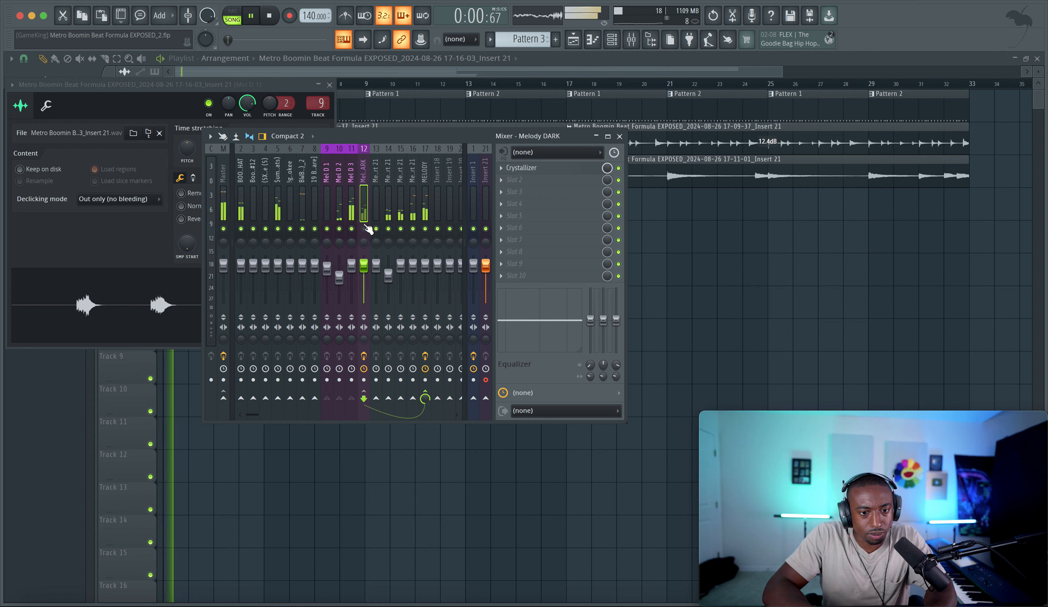
{"action": "left_click", "coordinate": [351, 229]}
{"action": "key", "text": "space"}
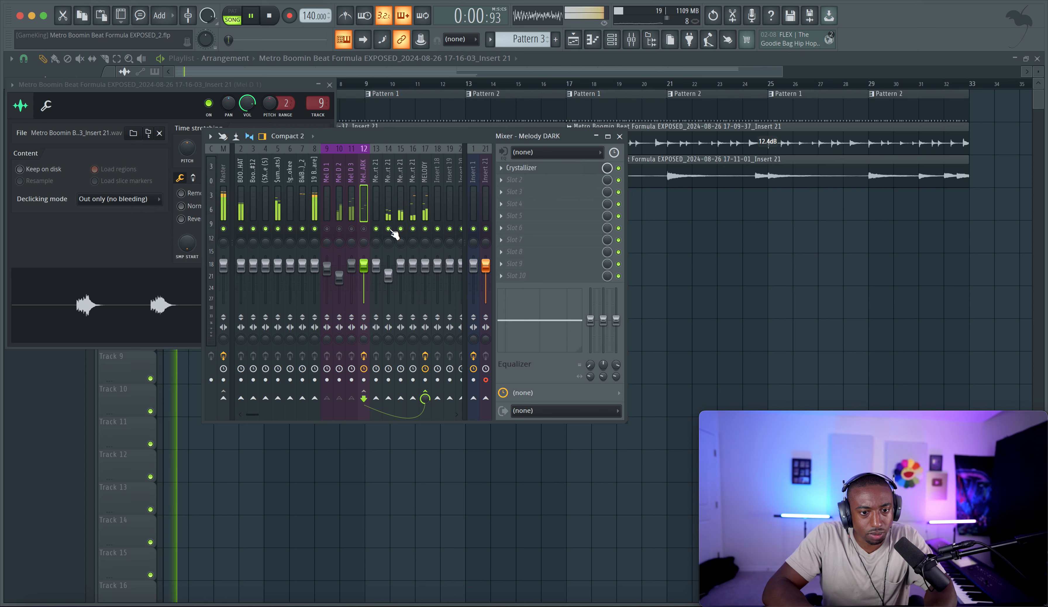
{"action": "left_click", "coordinate": [401, 204]}
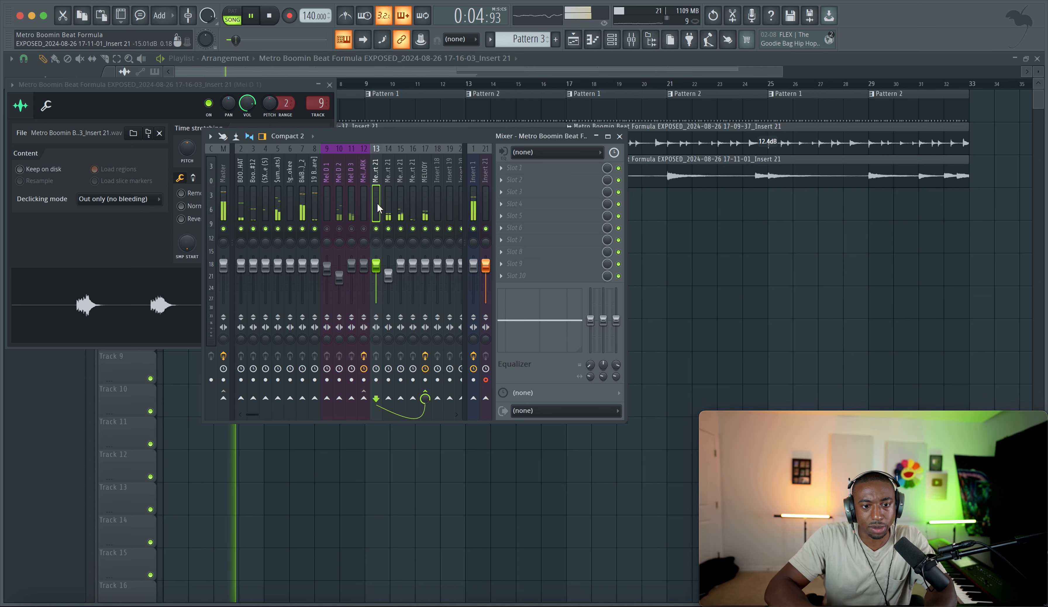
{"action": "left_click", "coordinate": [424, 200]}
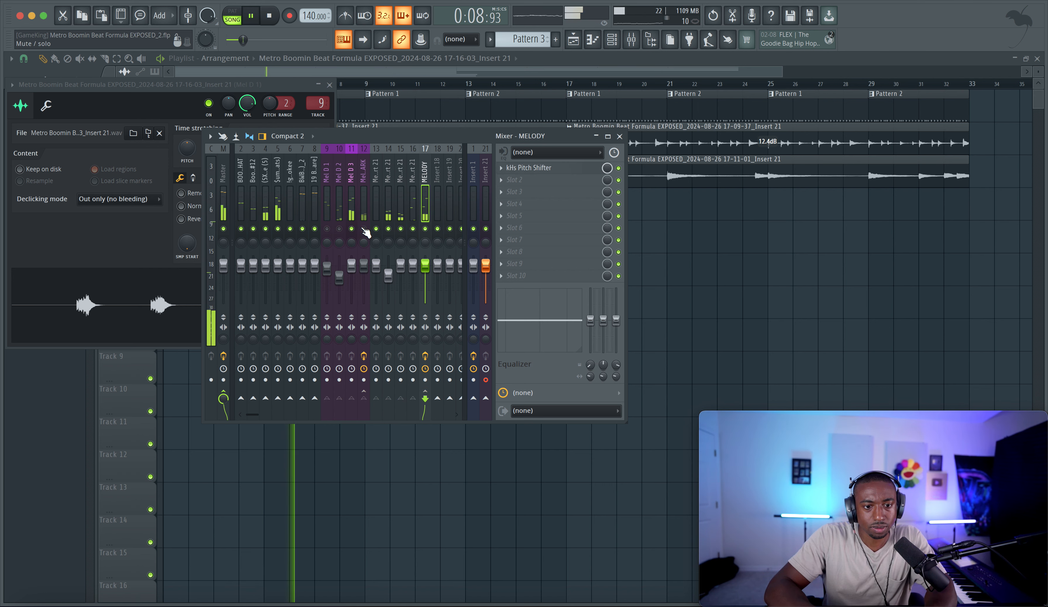
{"action": "key", "text": "space"}
{"action": "left_click", "coordinate": [351, 207]}
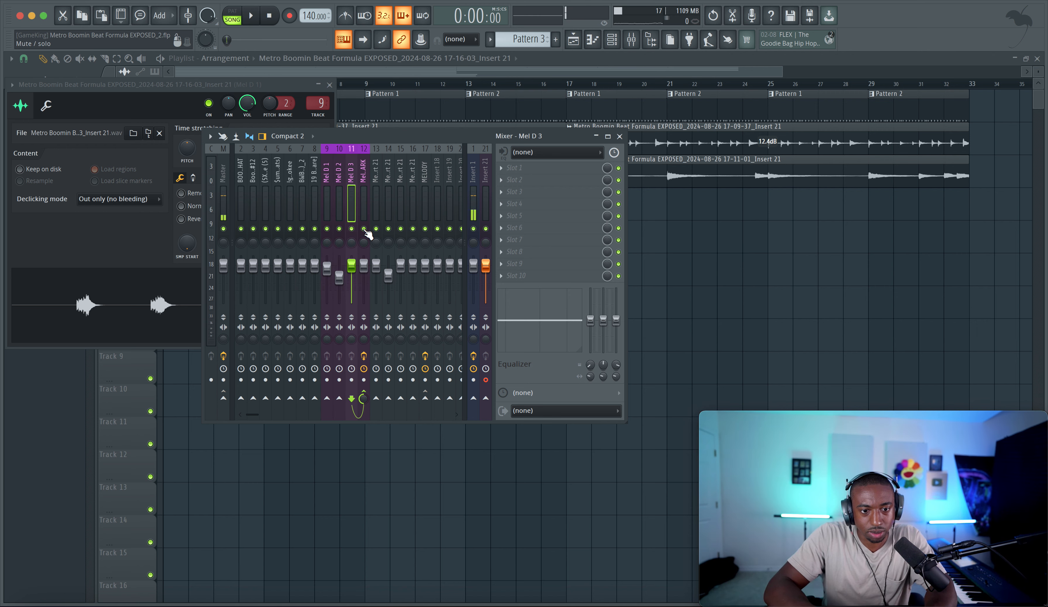
Select the MELODY bus and play the song to hear the pitch-shifted melodies with the drums.
{"action": "key", "text": "space"}
{"action": "left_click", "coordinate": [425, 200]}
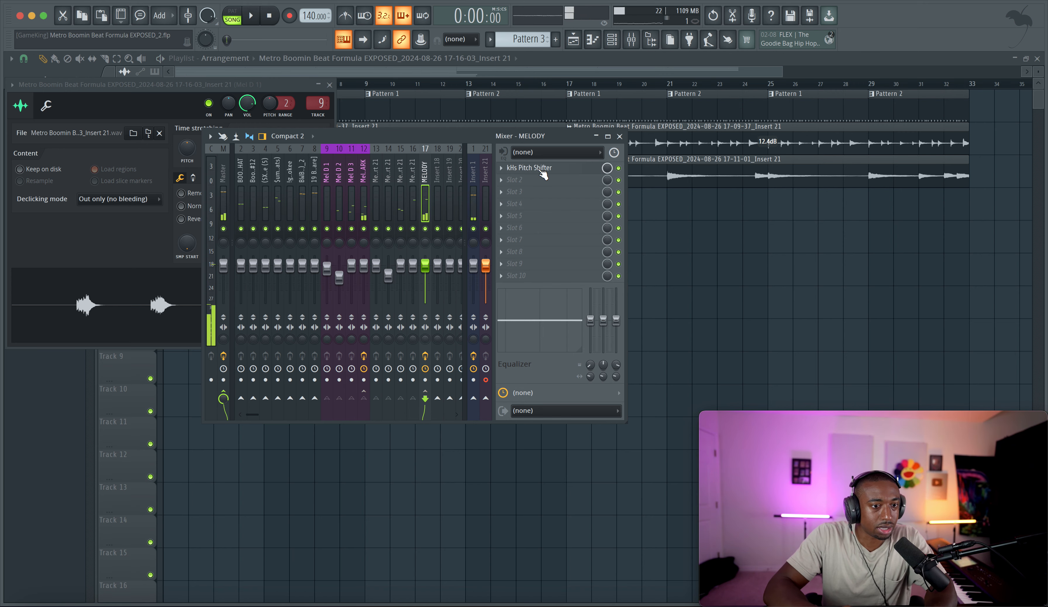
{"action": "key", "text": "space"}
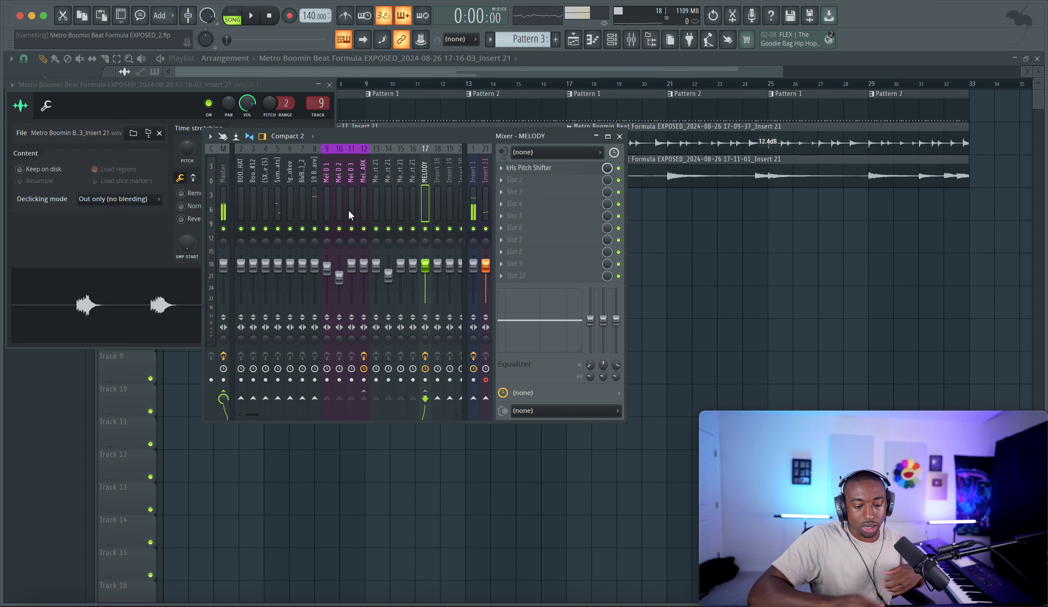
{"action": "key", "text": "space"}
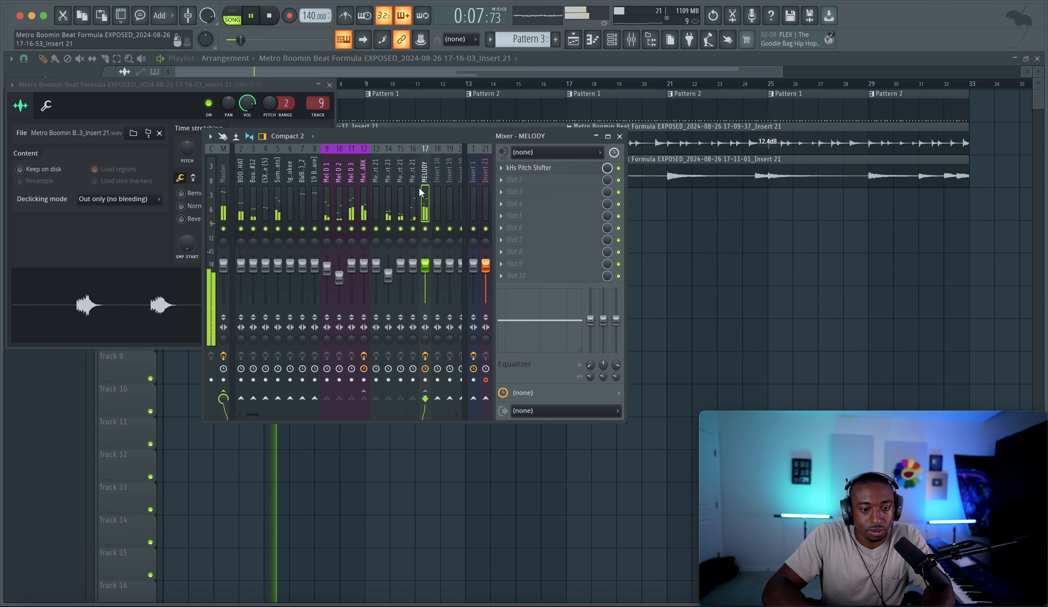
Set the MELODY bus's kHs Pitch Shifter to 0.00 semitones, listen to the song and close the plugin.
{"action": "left_click", "coordinate": [542, 168]}
{"action": "left_click_drag", "start_coordinate": [146, 132], "coordinate": [146, 109]}
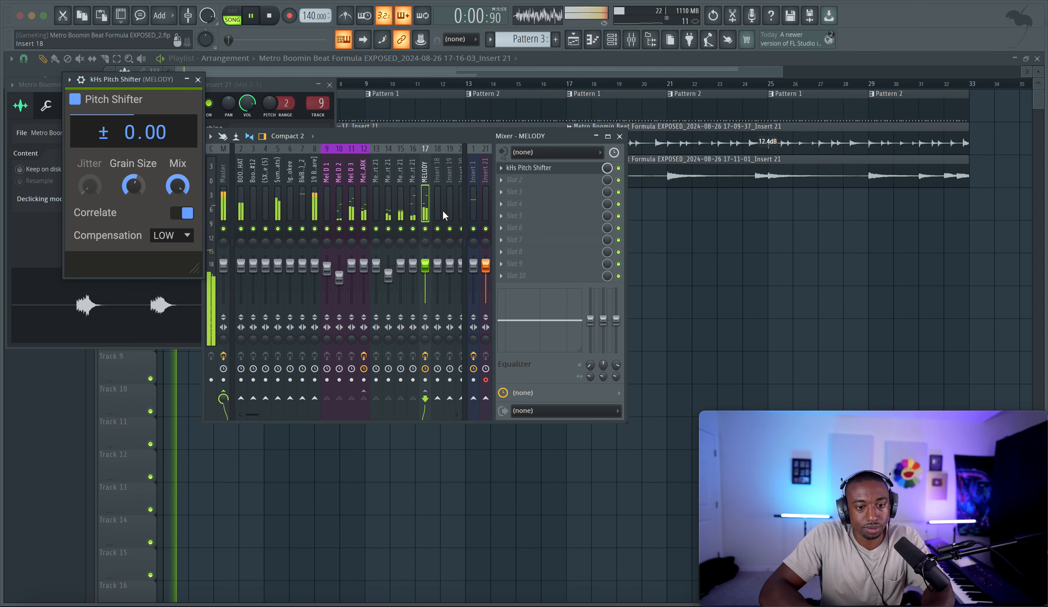
{"action": "key", "text": "space"}
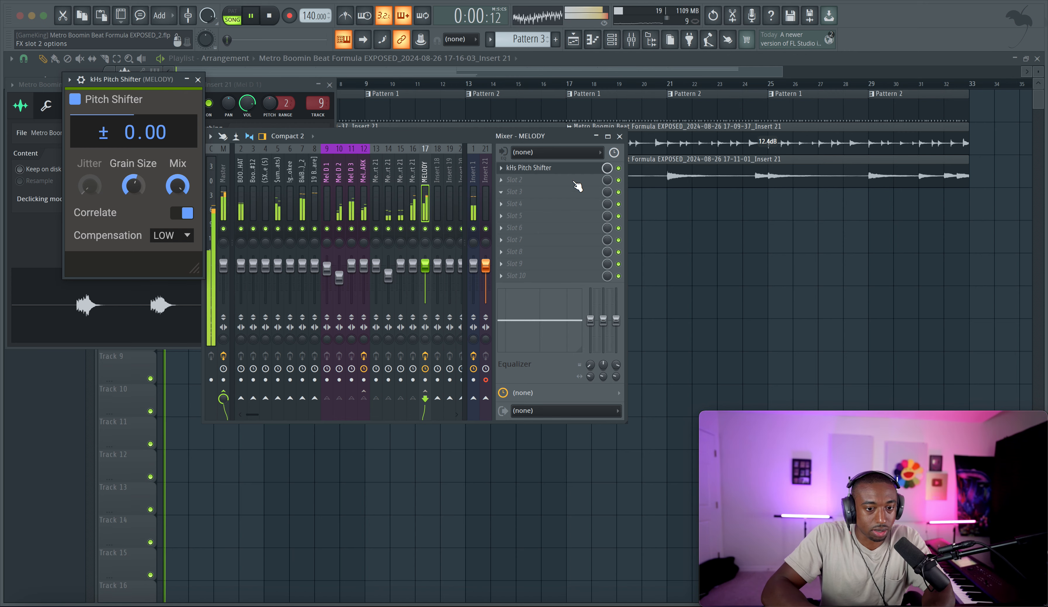
{"action": "left_click", "coordinate": [636, 220]}
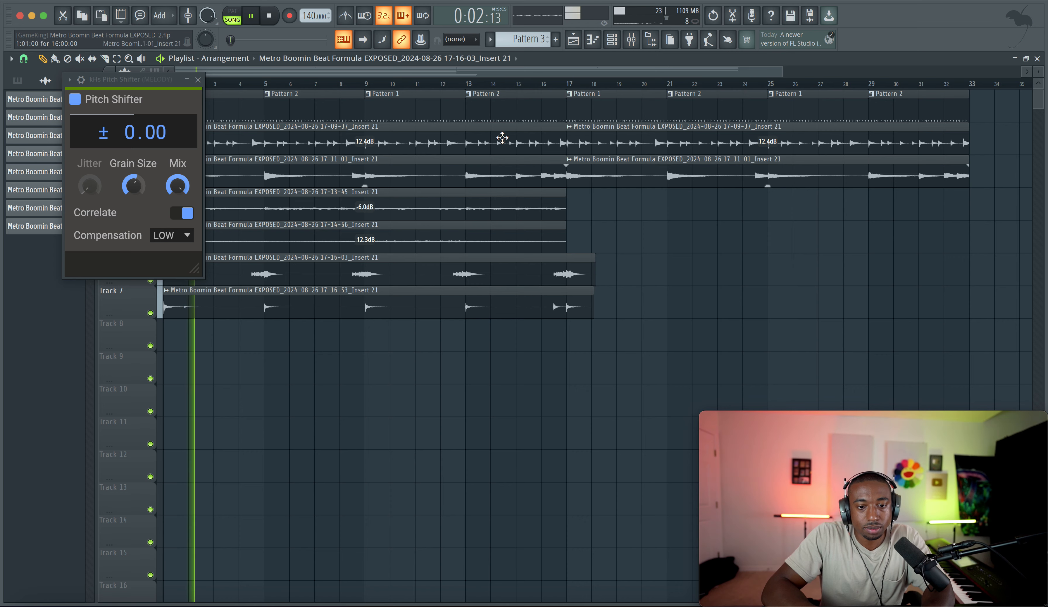
{"action": "left_click", "coordinate": [198, 80]}
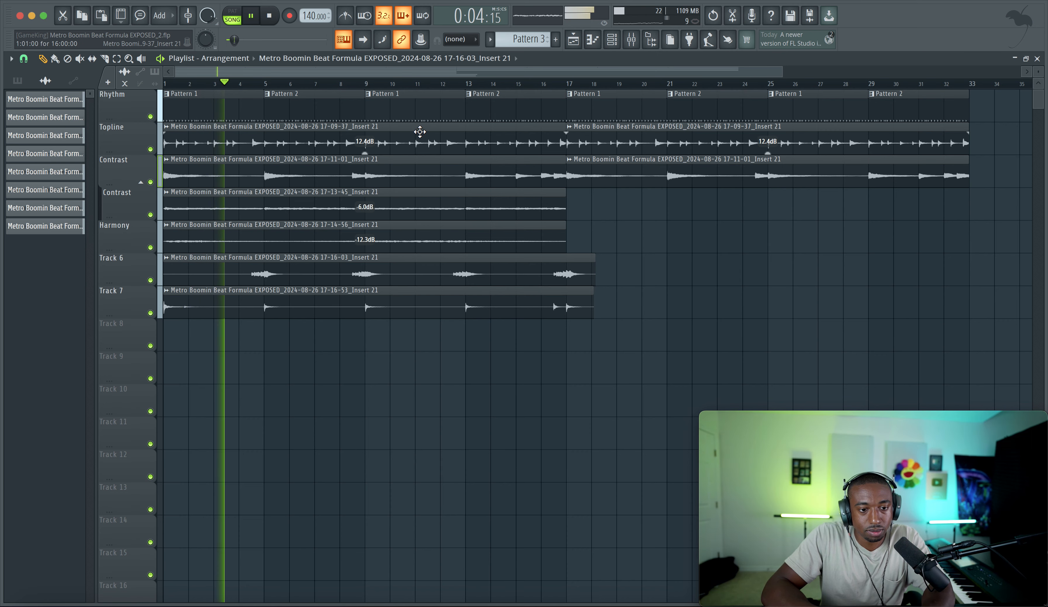
Select Insert 21 in the mixer and play the song to rehearse the next instrument part through its B LINE 5 - B LINE 6 input.
{"action": "left_click", "coordinate": [632, 40]}
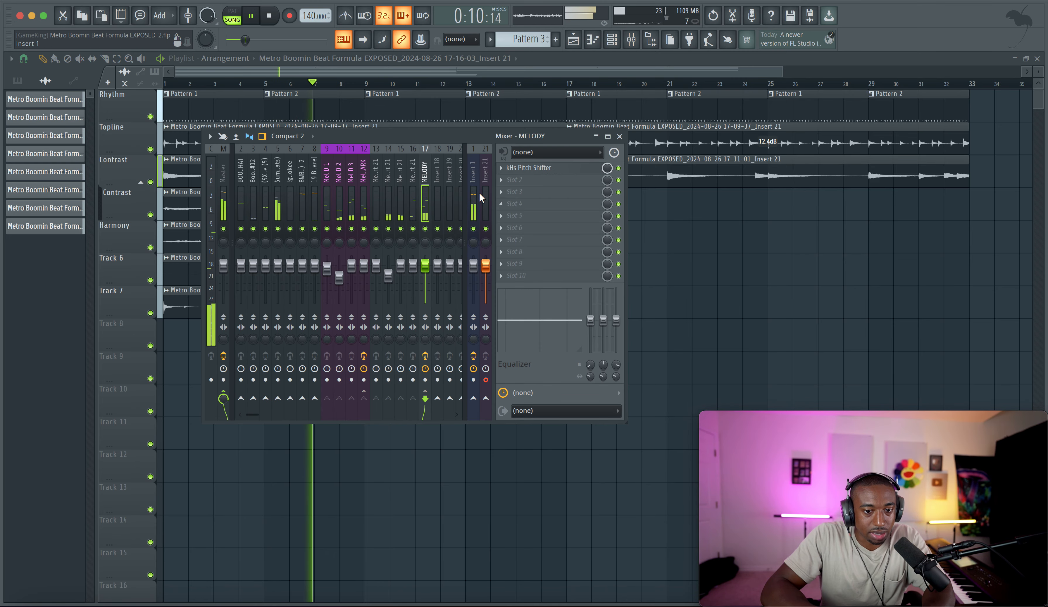
{"action": "left_click", "coordinate": [746, 286]}
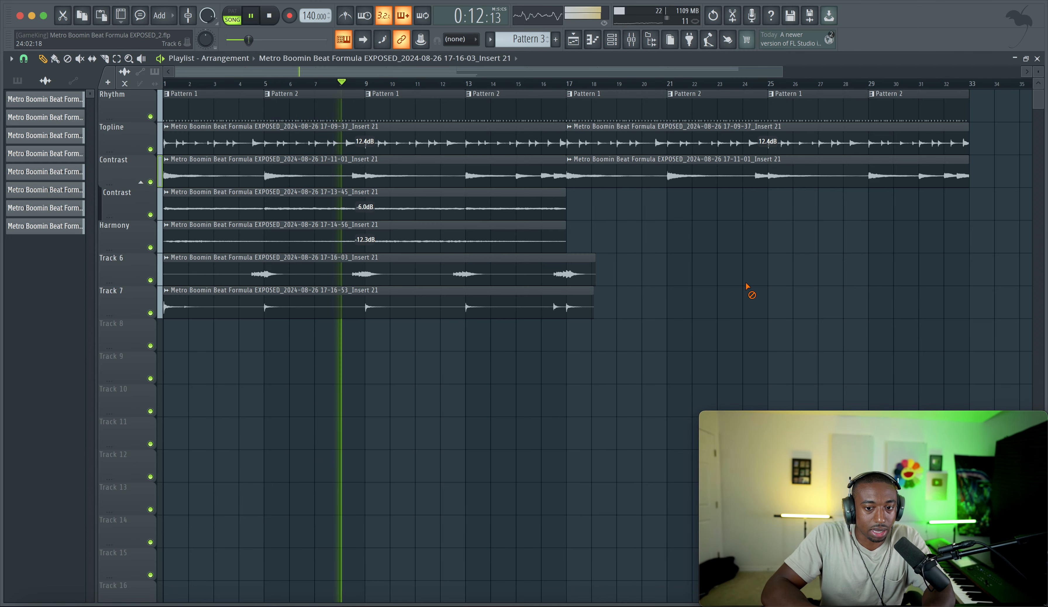
{"action": "left_click", "coordinate": [650, 39]}
{"action": "key", "text": "space"}
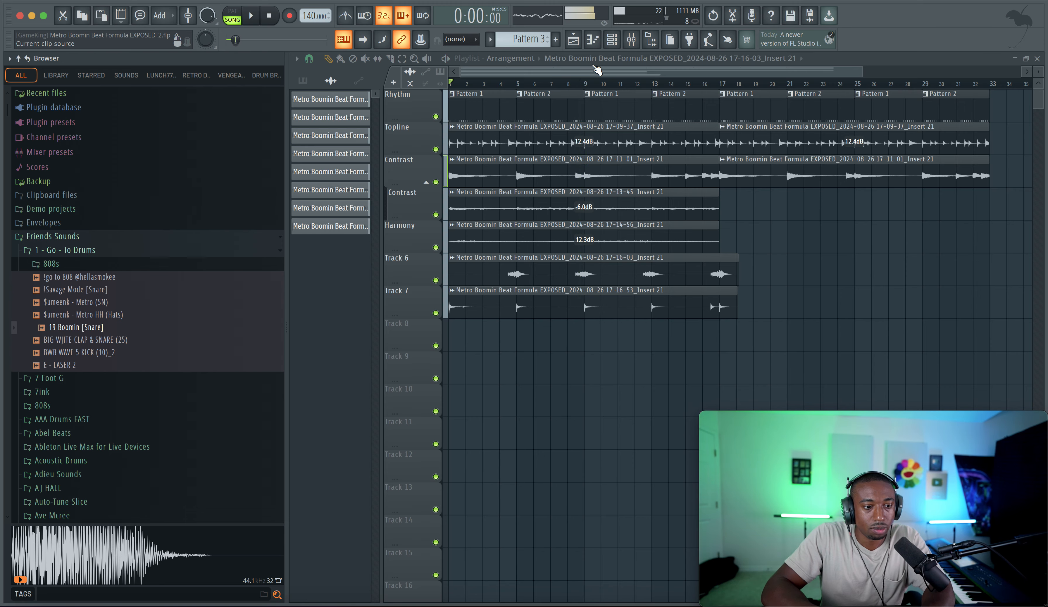
{"action": "left_click", "coordinate": [633, 39]}
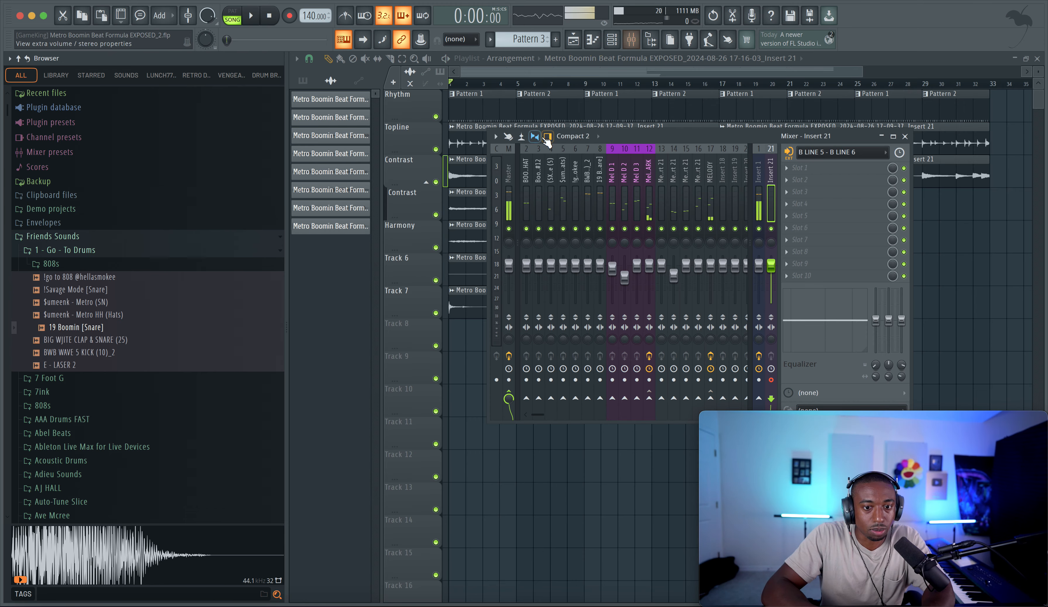
{"action": "left_click", "coordinate": [653, 46]}
{"action": "key", "text": "space"}
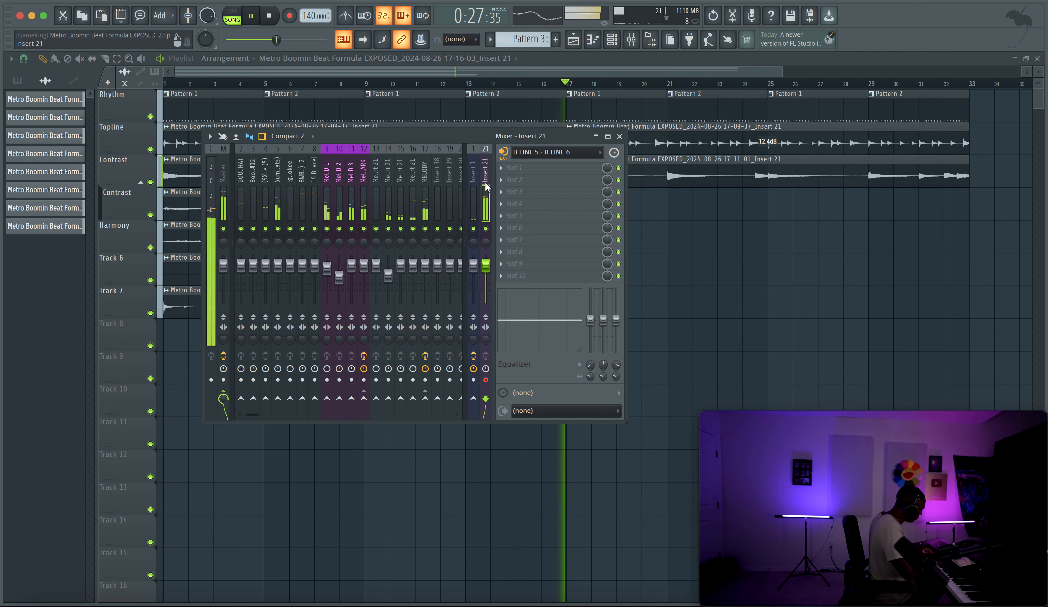
{"action": "key", "text": "space"}
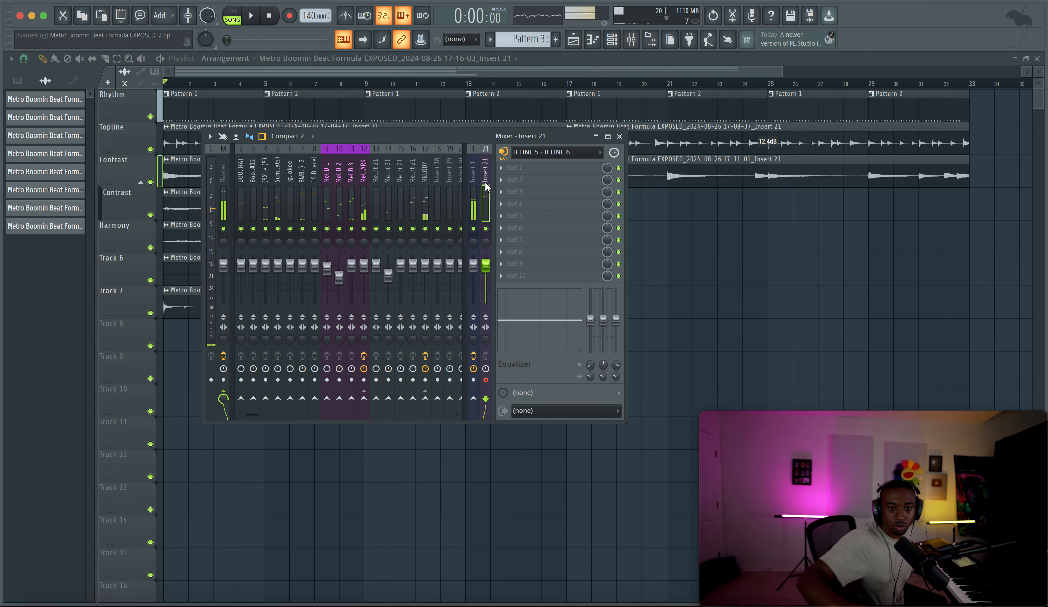
Record a trial take from Insert 21 on Track 8 from the song start and delete it after a listen.
{"action": "left_click", "coordinate": [275, 16]}
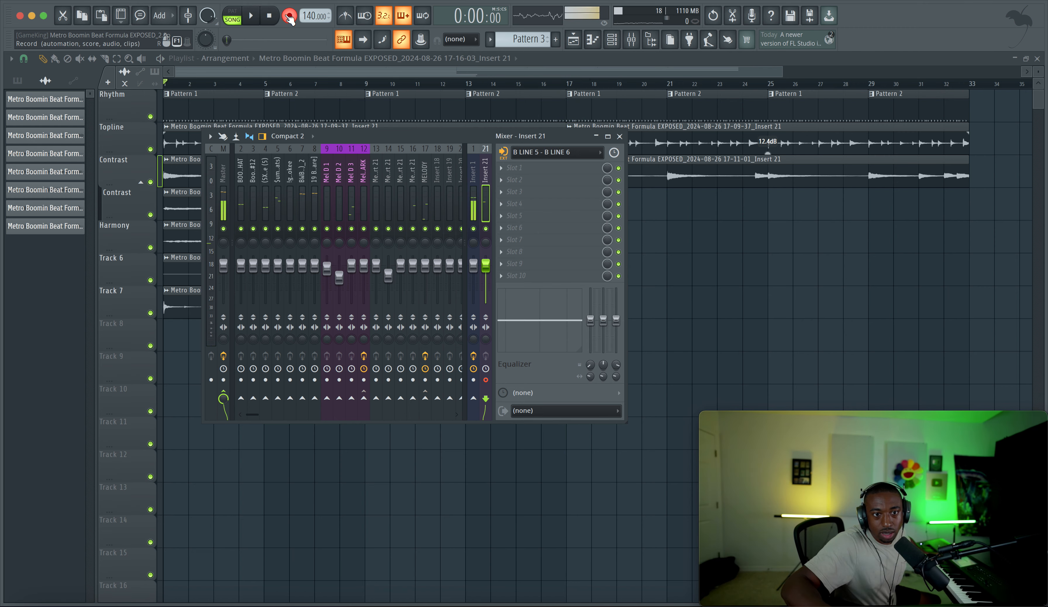
{"action": "key", "text": "F9"}
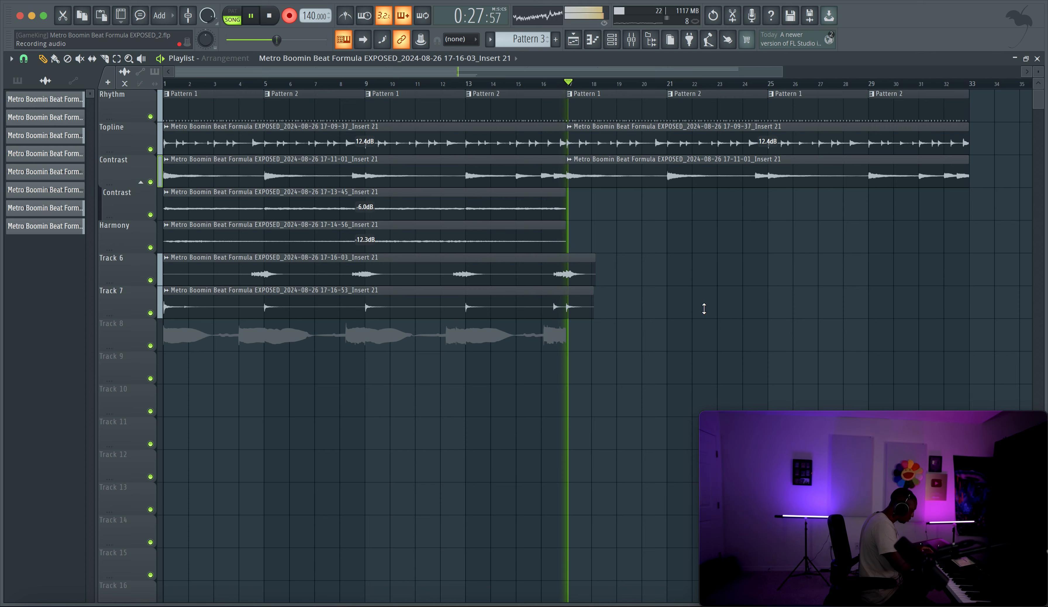
{"action": "key", "text": "space"}
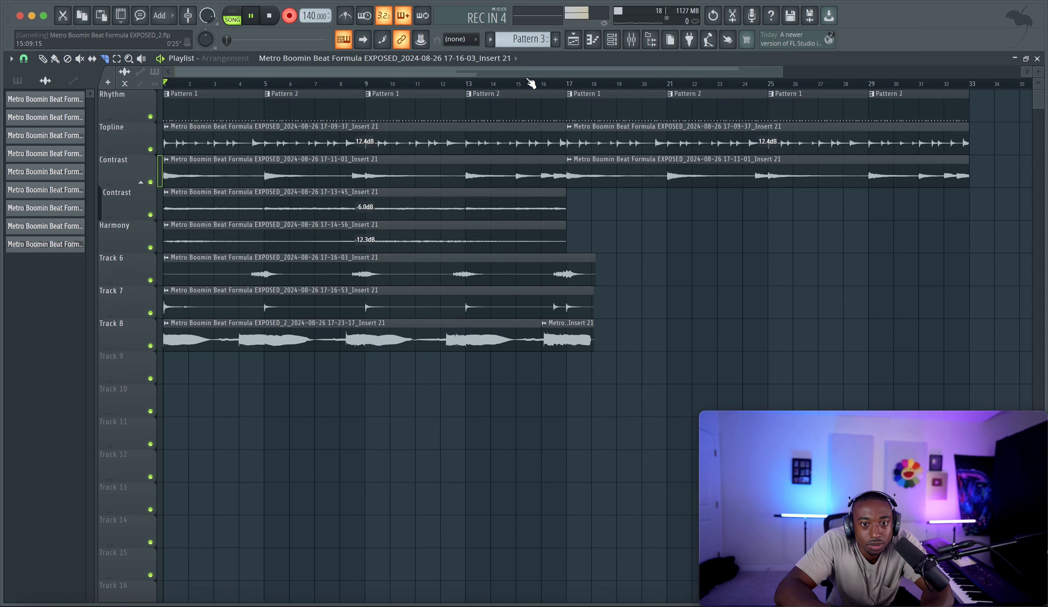
{"action": "key", "text": "space"}
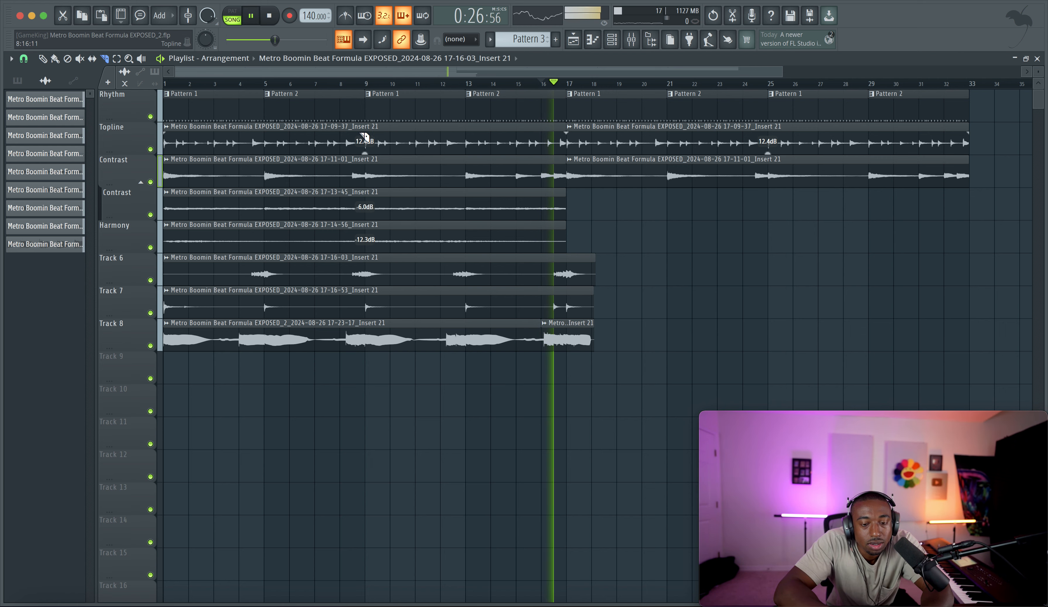
{"action": "key", "text": "space"}
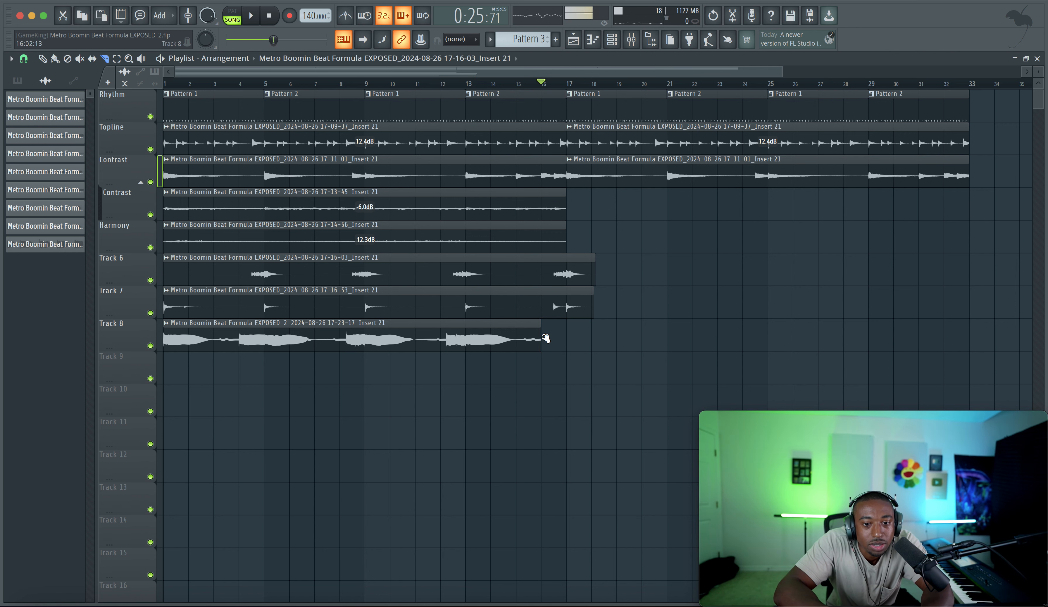
{"action": "left_click", "coordinate": [391, 323]}
{"action": "key", "text": "Delete"}
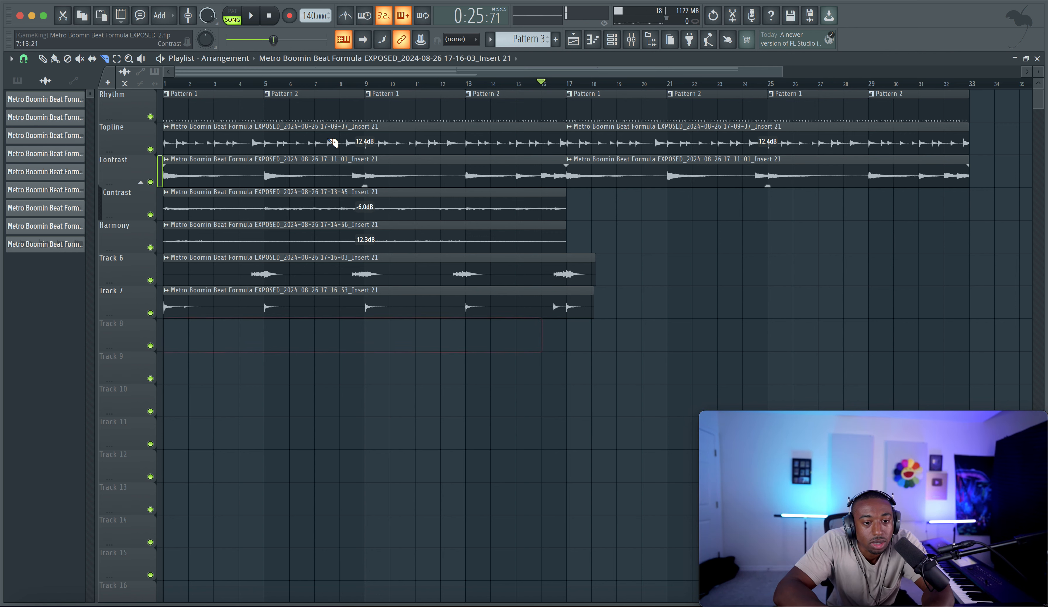
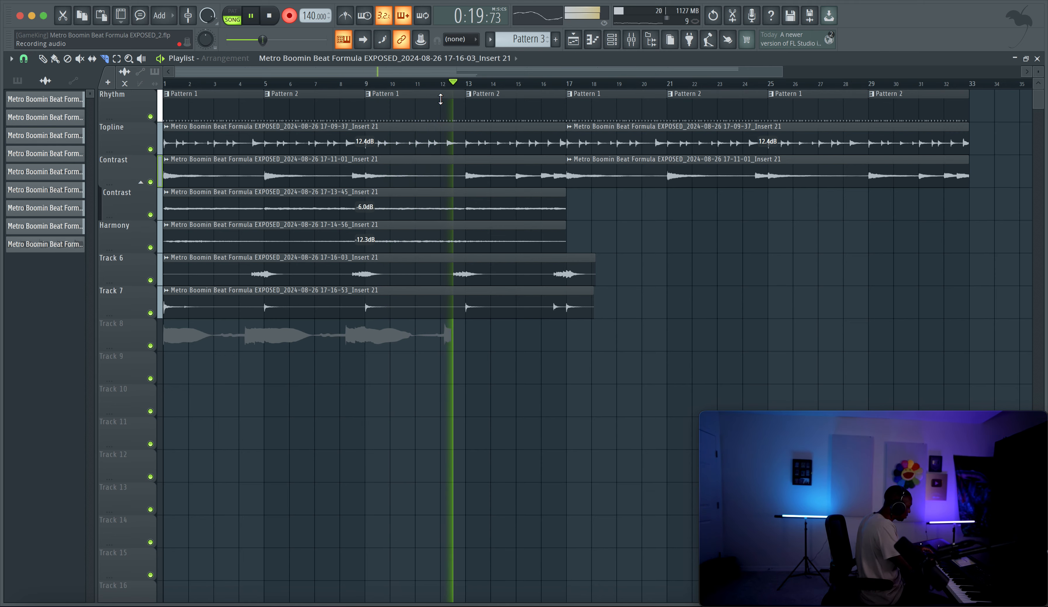
Stop and delete the short retake on Track 8, and record a full take there from the song start to about bar 17.
{"action": "key", "text": "space"}
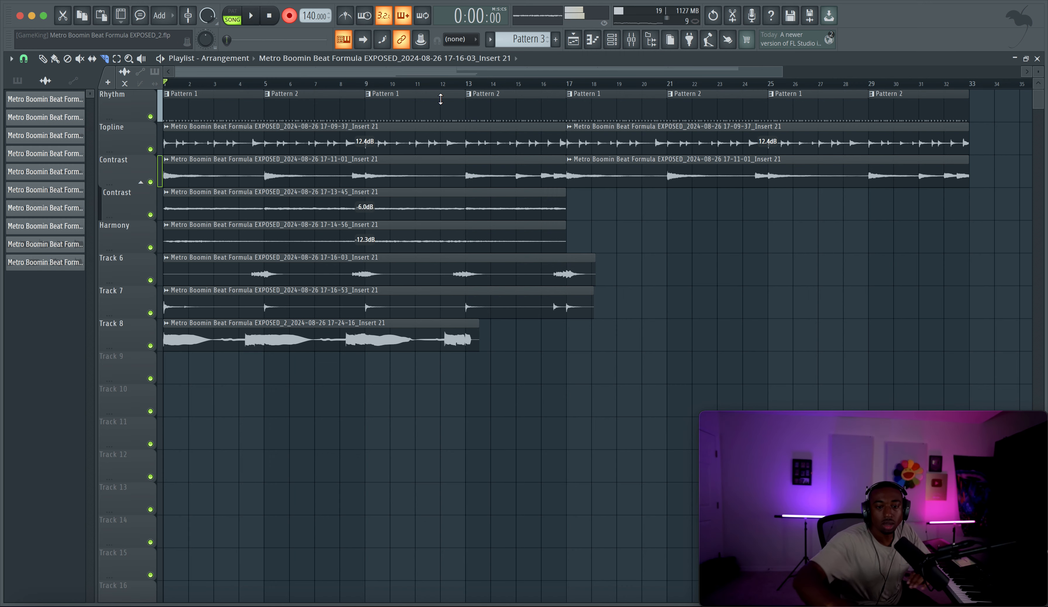
{"action": "right_click", "coordinate": [393, 332]}
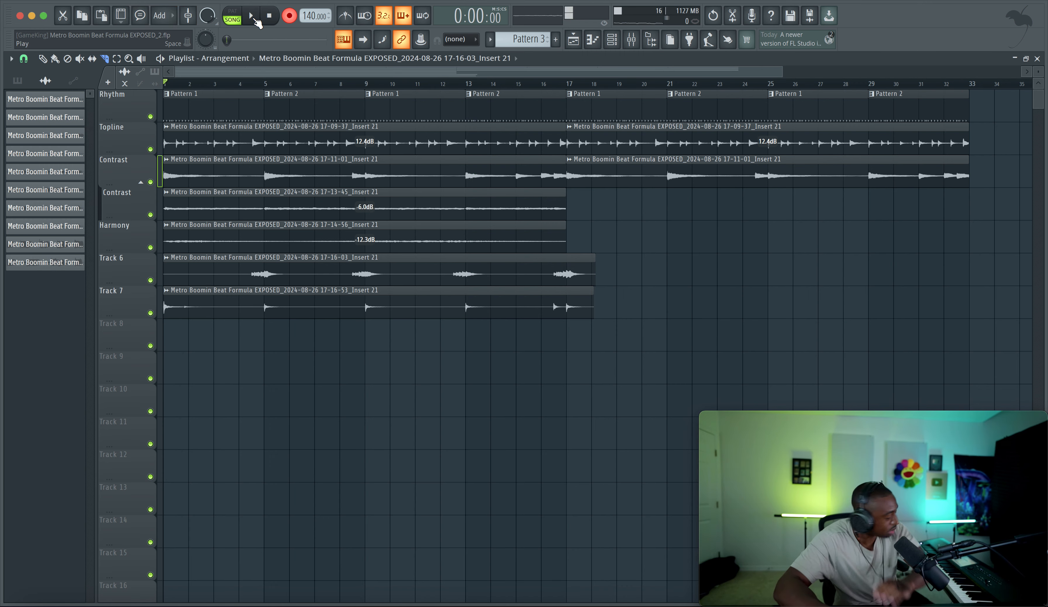
{"action": "left_click", "coordinate": [251, 16]}
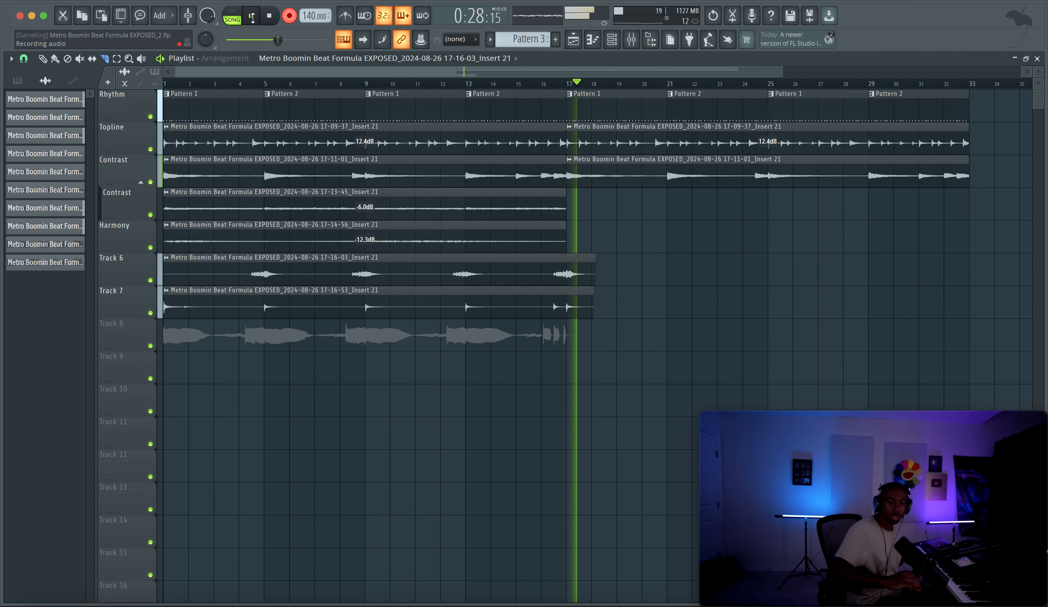
{"action": "key", "text": "space"}
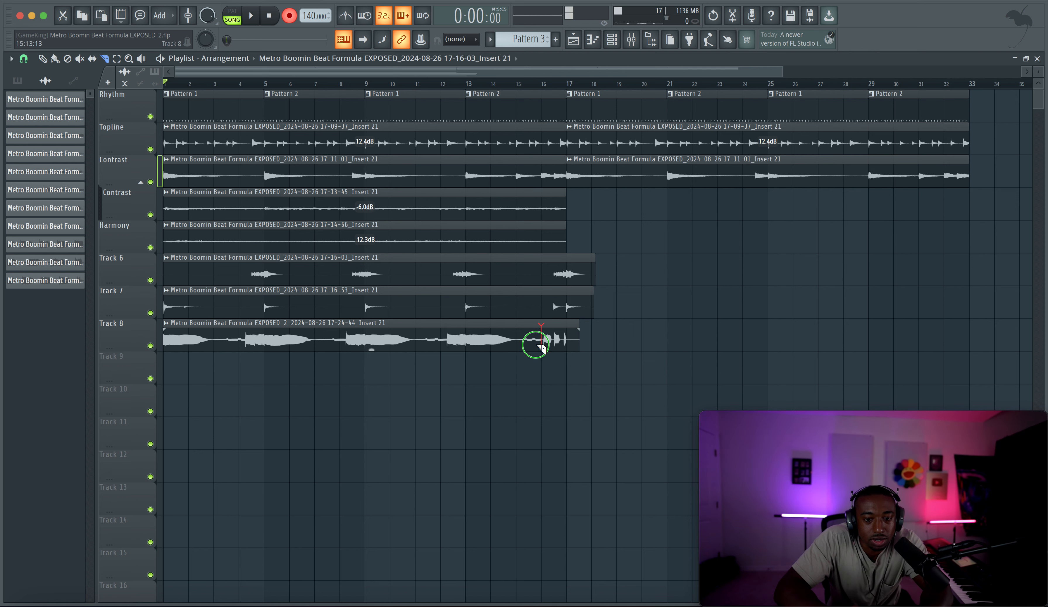
Remove the Track 8 take's audio after bar 16 and record a replacement ending on Track 9, starting from bar 13.
{"action": "left_click", "coordinate": [475, 82]}
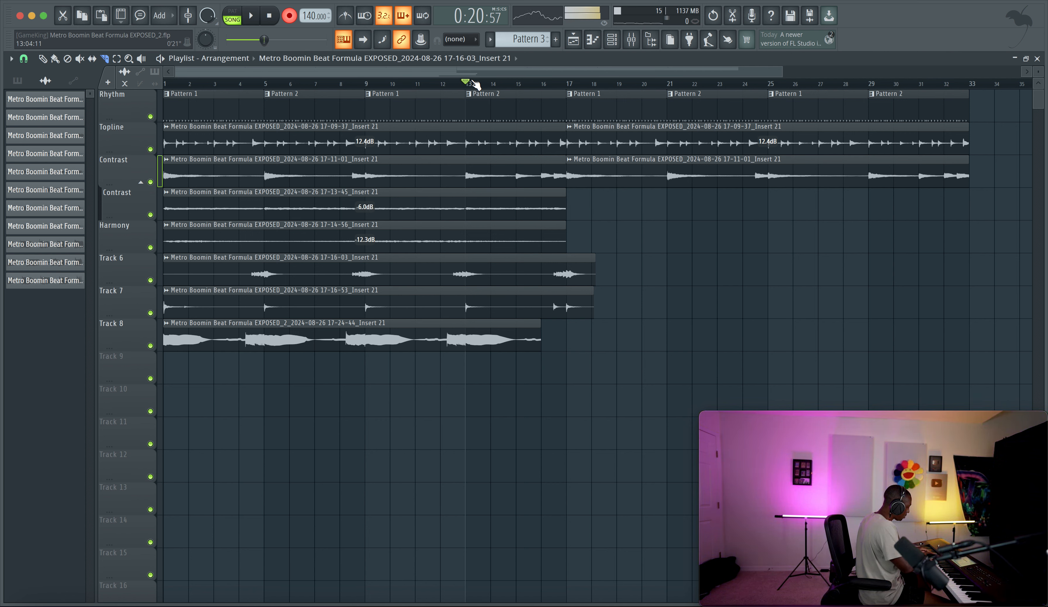
{"action": "key", "text": "space"}
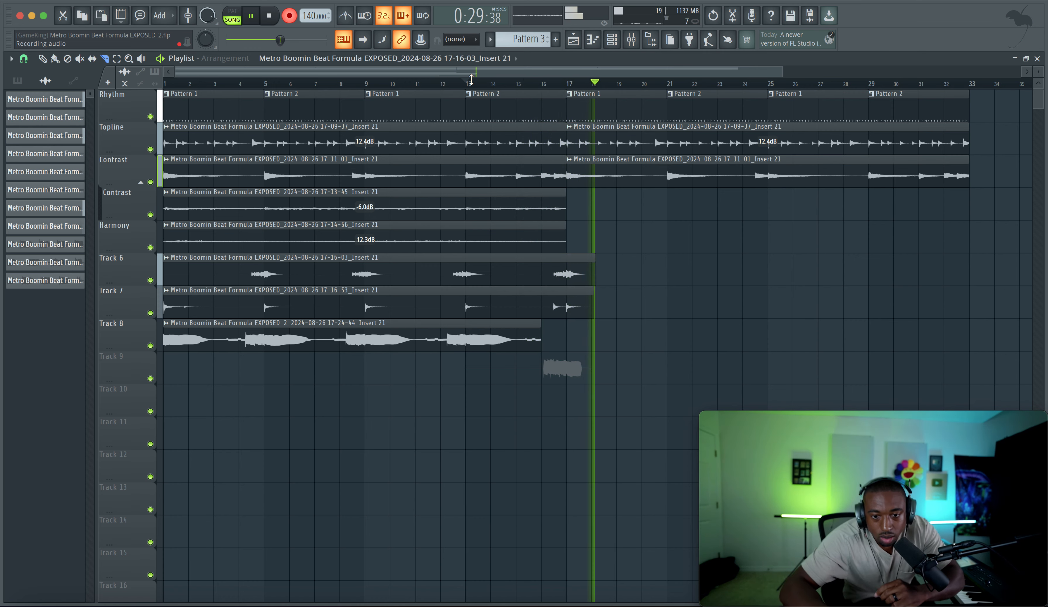
{"action": "key", "text": "space"}
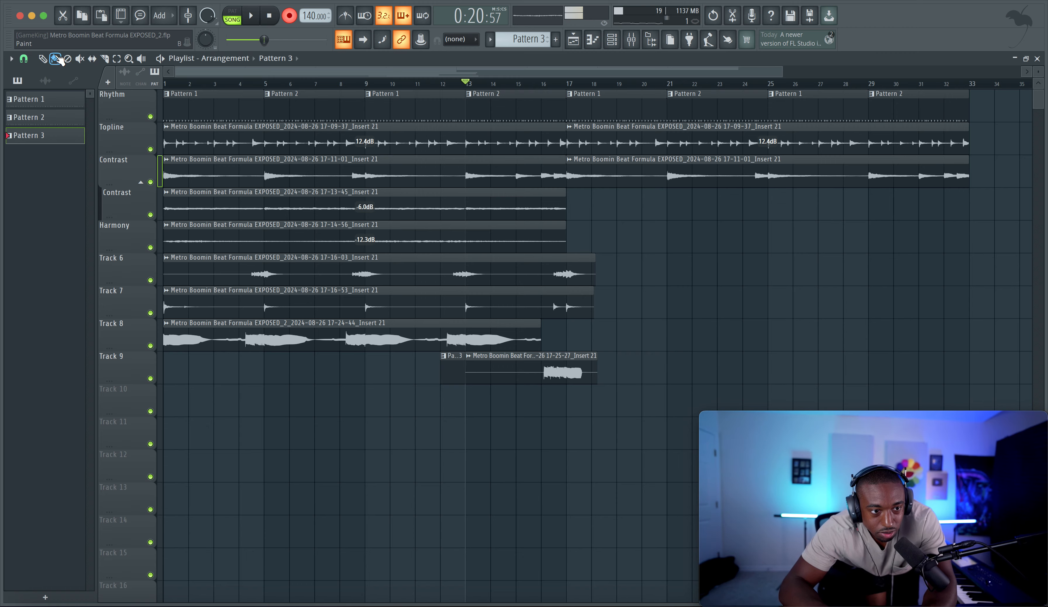
Route the Track 8 and Track 9 recordings to mixer track 18 and delete the stray Pattern 3 clip on Track 9.
{"action": "double_click", "coordinate": [404, 318]}
{"action": "key", "text": "F9"}
{"action": "left_click", "coordinate": [734, 269]}
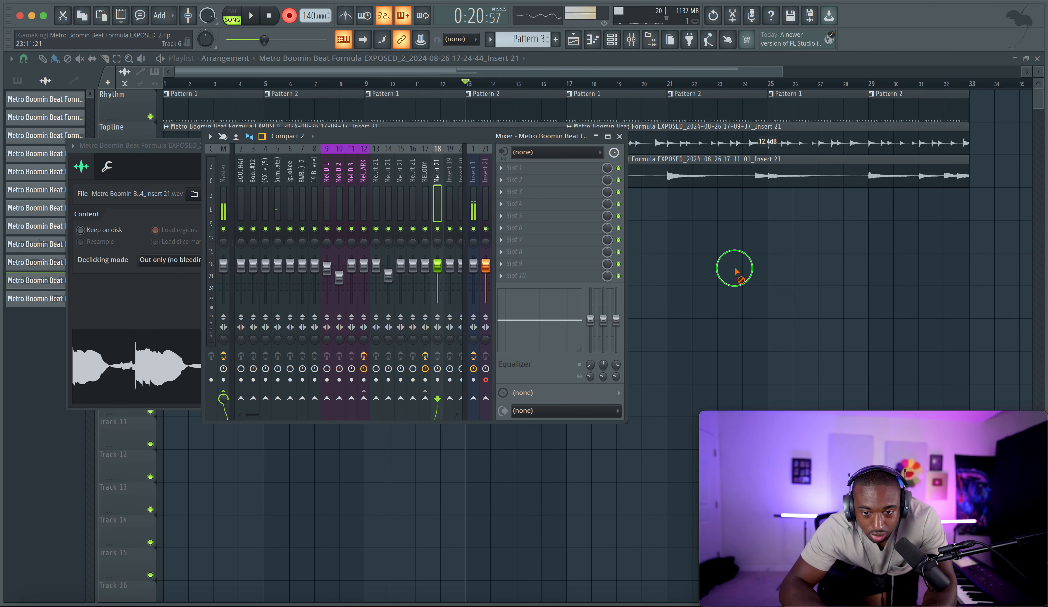
{"action": "double_click", "coordinate": [488, 329]}
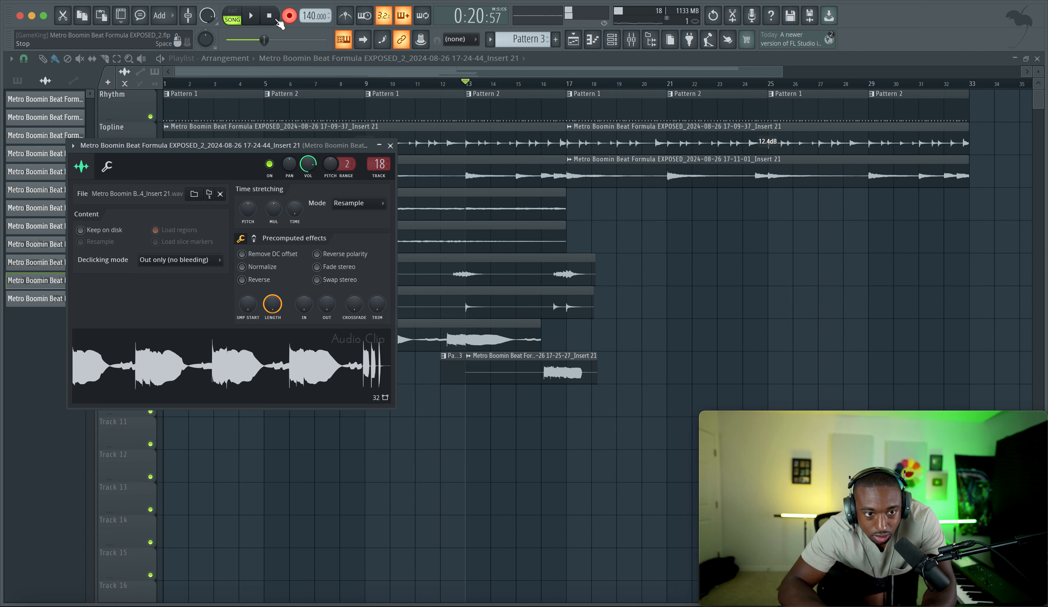
{"action": "double_click", "coordinate": [480, 366]}
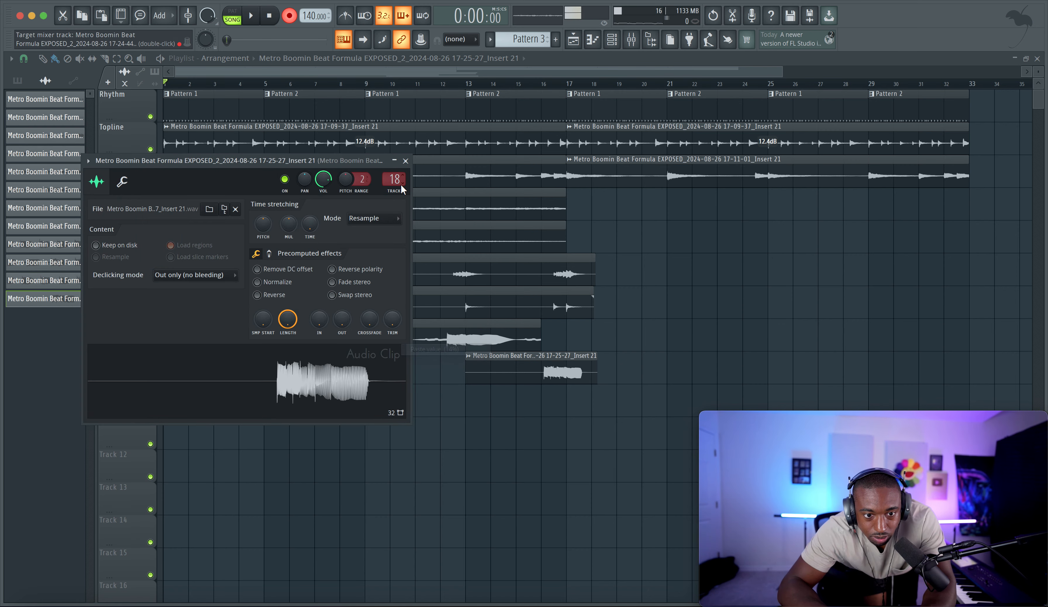
{"action": "left_click", "coordinate": [650, 237]}
Trim the Track 9 recording to bar 16 only and duplicate the Track 8 and Track 9 clips from bar 17.
{"action": "key", "text": "space"}
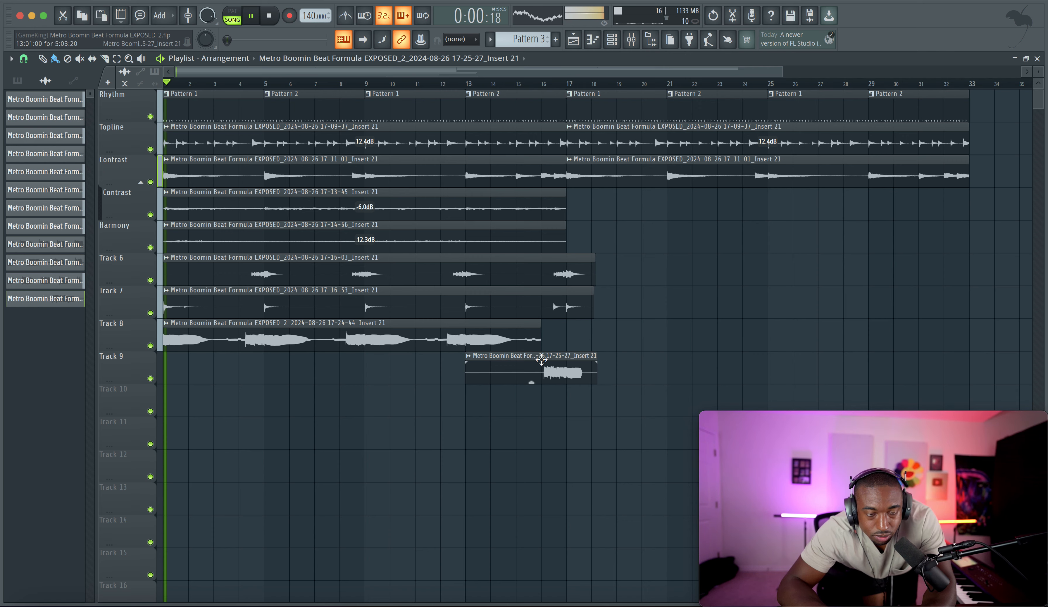
{"action": "left_click_drag", "start_coordinate": [467, 376], "coordinate": [535, 376]}
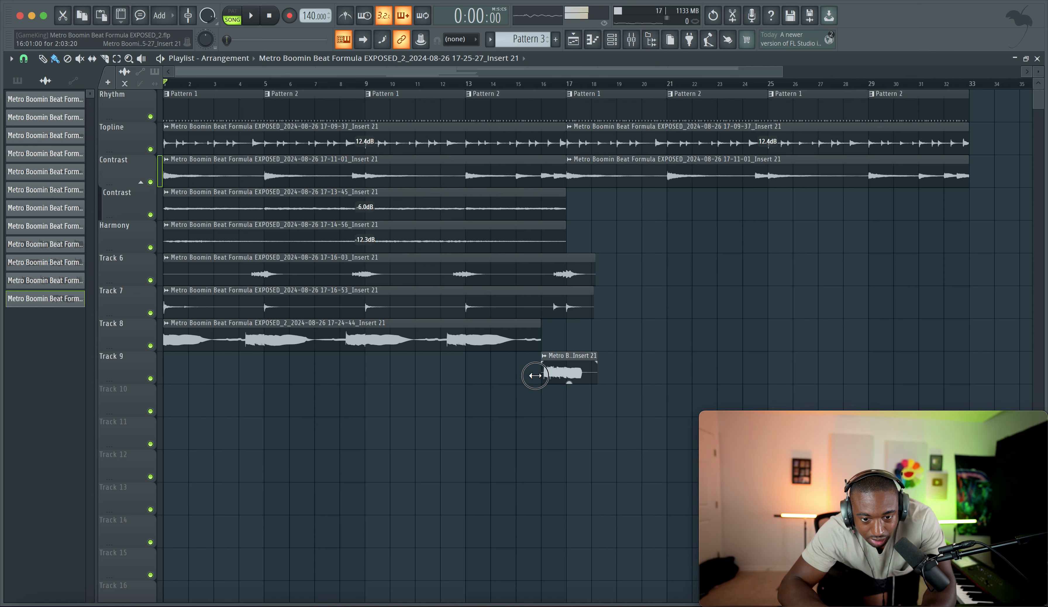
{"action": "key", "text": "space"}
{"action": "left_click_drag", "start_coordinate": [598, 374], "coordinate": [572, 376]}
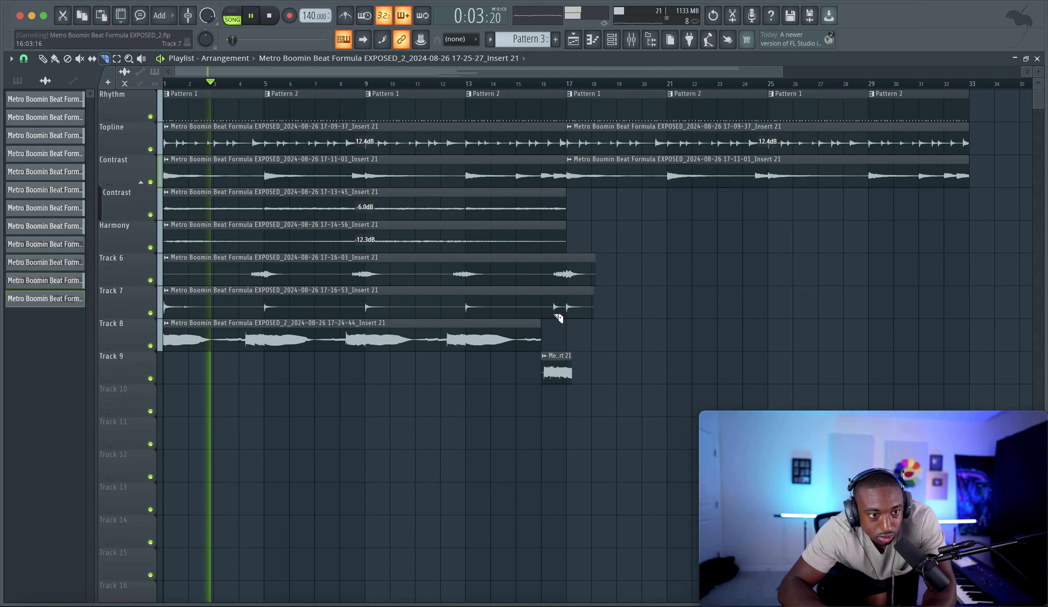
{"action": "left_click_drag", "start_coordinate": [571, 345], "coordinate": [566, 344]}
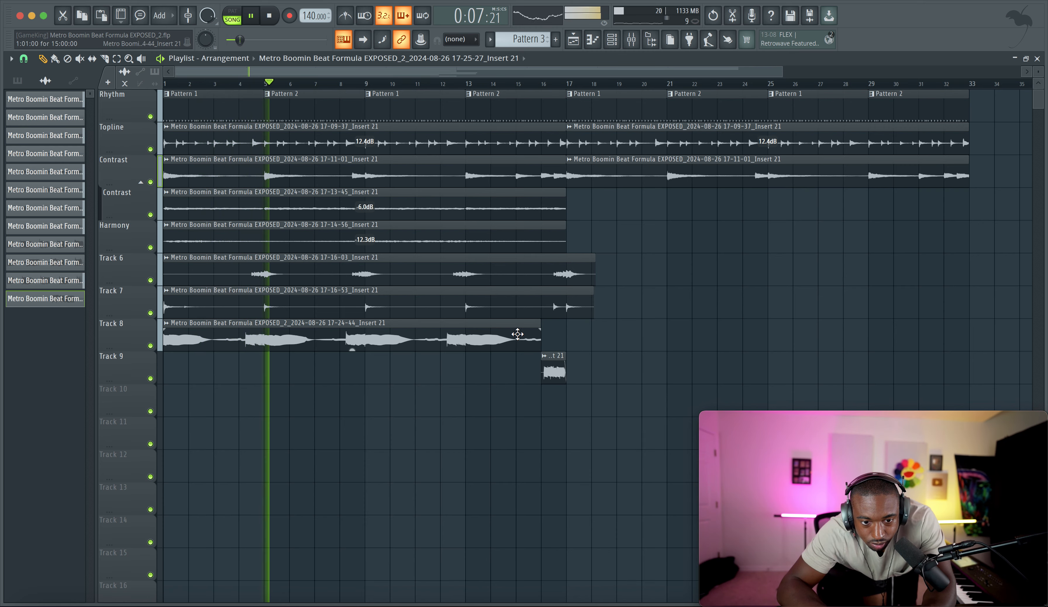
{"action": "left_click_drag", "start_coordinate": [620, 413], "coordinate": [376, 353]}
{"action": "key", "text": "ctrl+b"}
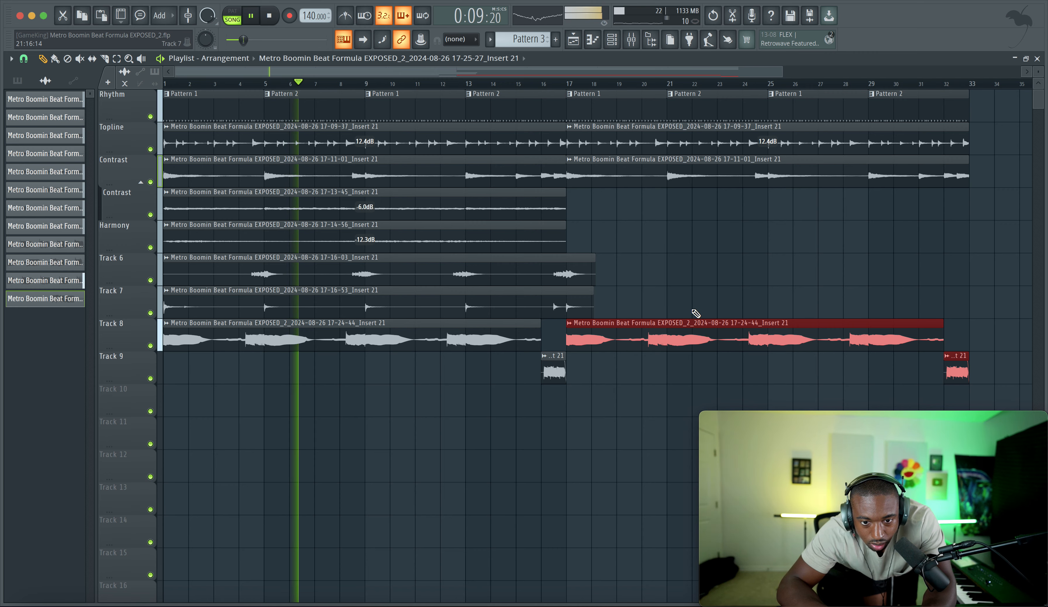
Deselect the duplicated Track 8 and Track 9 clips and save the project.
{"action": "left_click", "coordinate": [693, 303]}
{"action": "scroll", "coordinate": [694, 302], "scroll_direction": "down", "scroll_amount": 2, "text": "ctrl"}
{"action": "key", "text": "ctrl+s"}
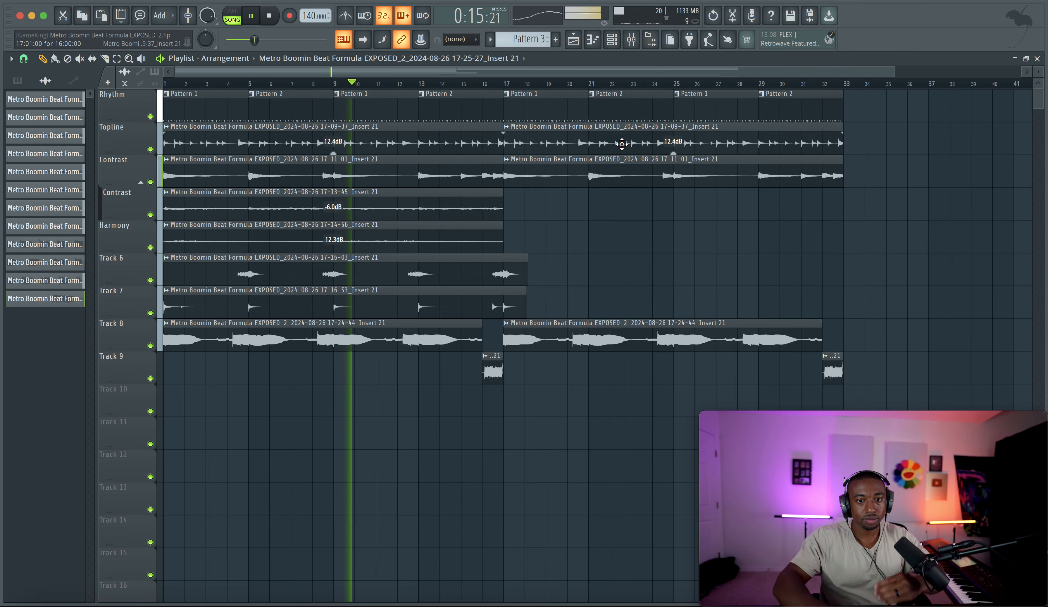
Add BWB WAVE 5 KICK hits on steps 19 and 27 of Pattern 1 and on steps 51 and 59 of Pattern 2.
{"action": "left_click", "coordinate": [611, 40]}
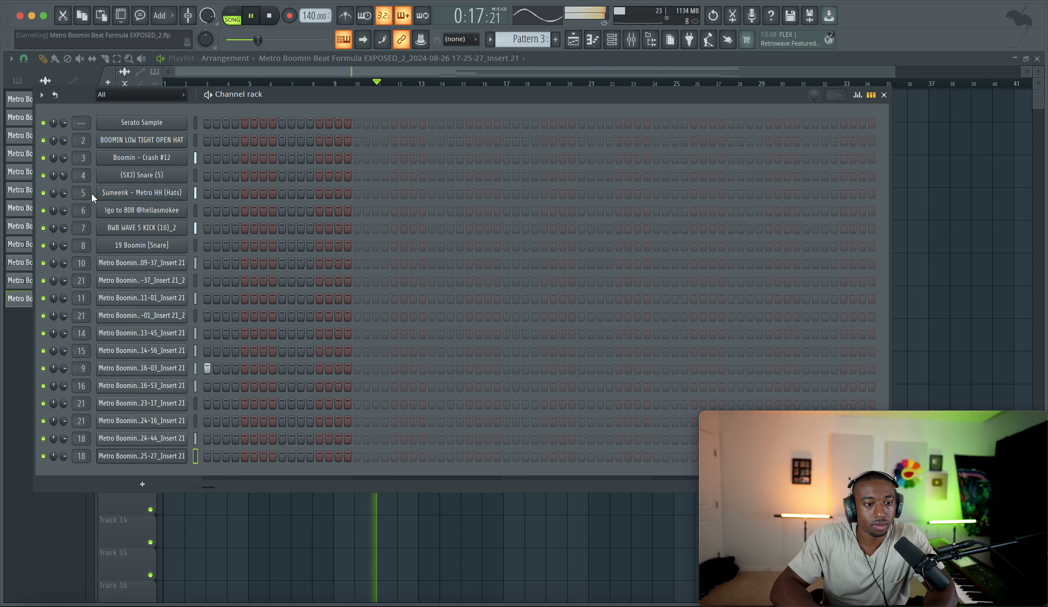
{"action": "left_click_drag", "start_coordinate": [544, 39], "coordinate": [527, 50]}
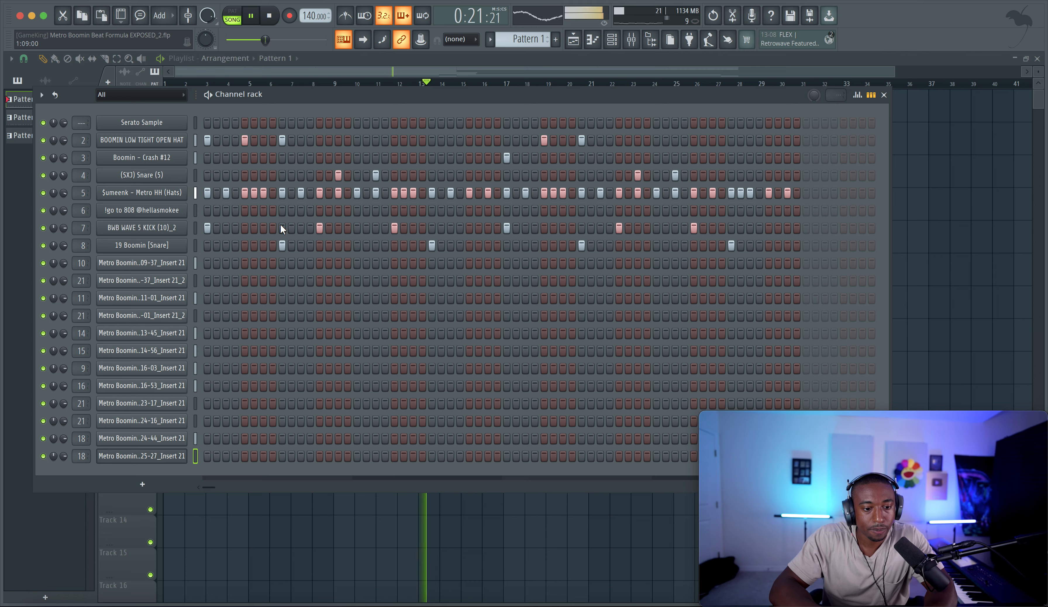
{"action": "left_click", "coordinate": [930, 159]}
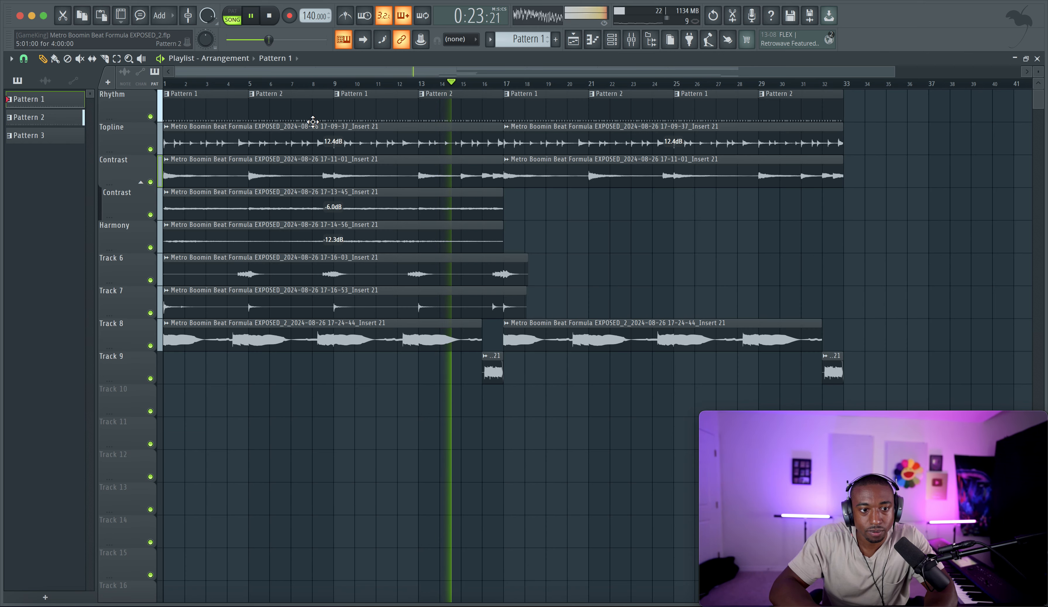
{"action": "left_click", "coordinate": [269, 17]}
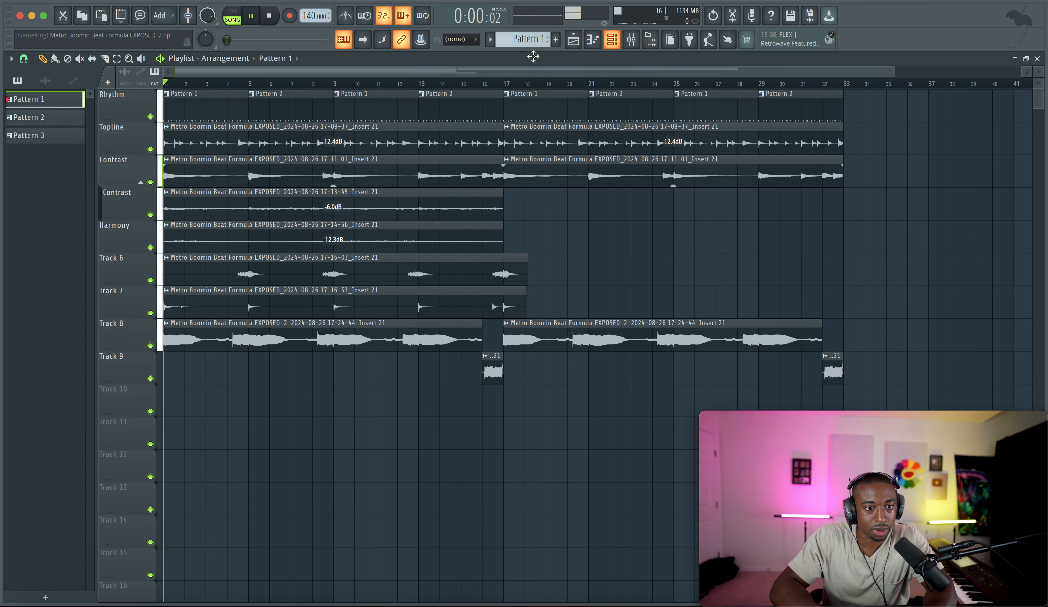
{"action": "key", "text": "F7"}
{"action": "left_click", "coordinate": [612, 40]}
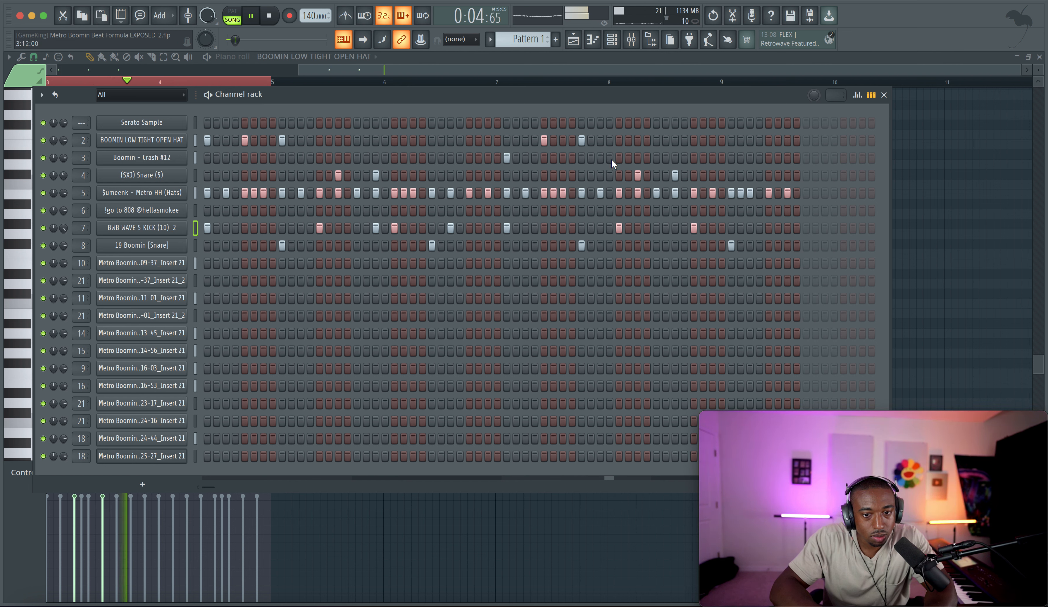
{"action": "left_click", "coordinate": [675, 228]}
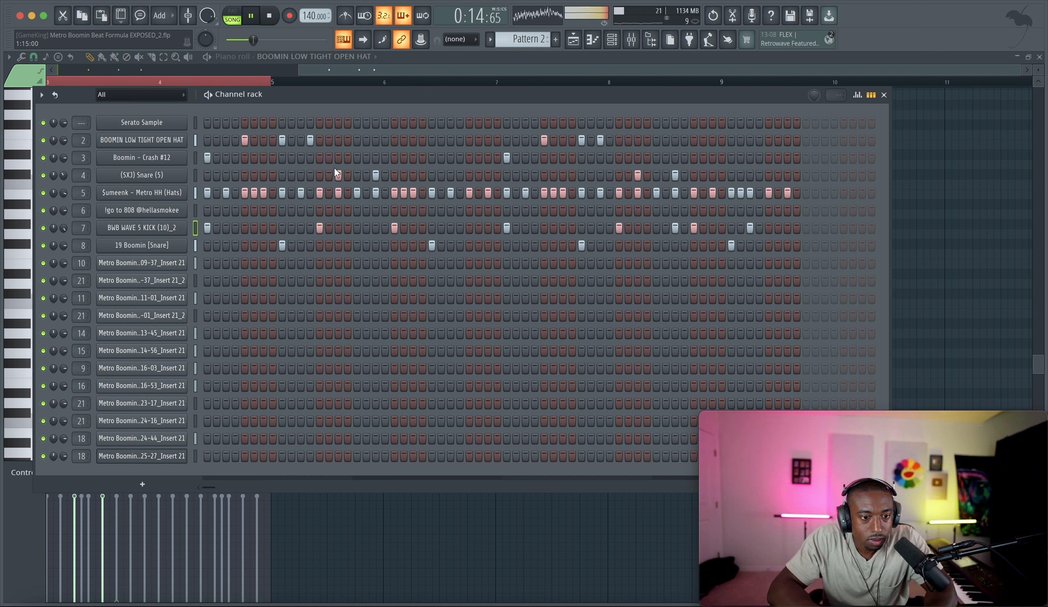
Check the time and swing settings of the Metro HH (Hats) channel, and return to the playlist.
{"action": "left_click", "coordinate": [132, 192]}
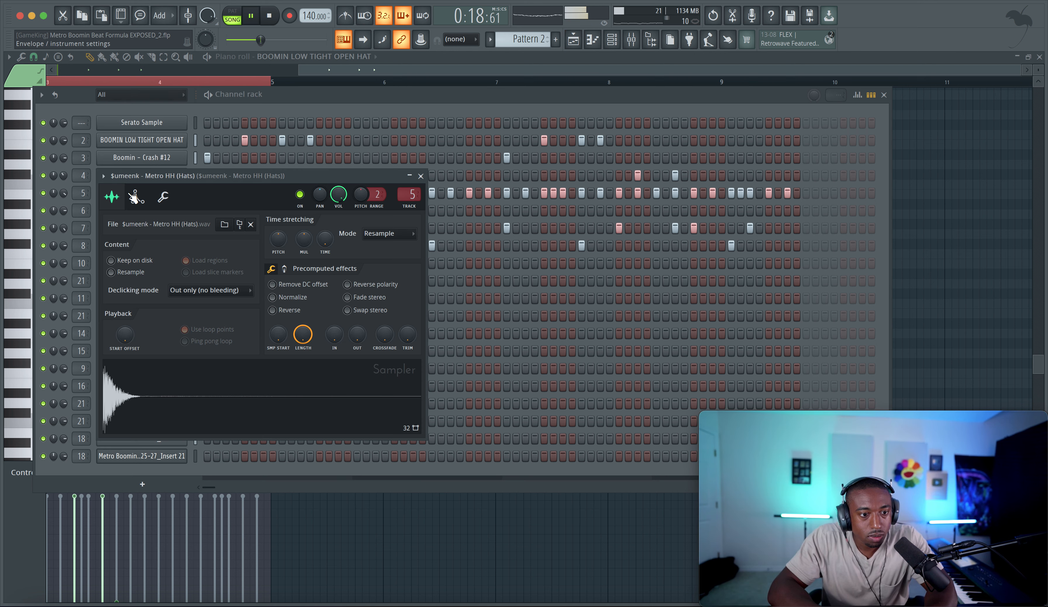
{"action": "left_click", "coordinate": [162, 197]}
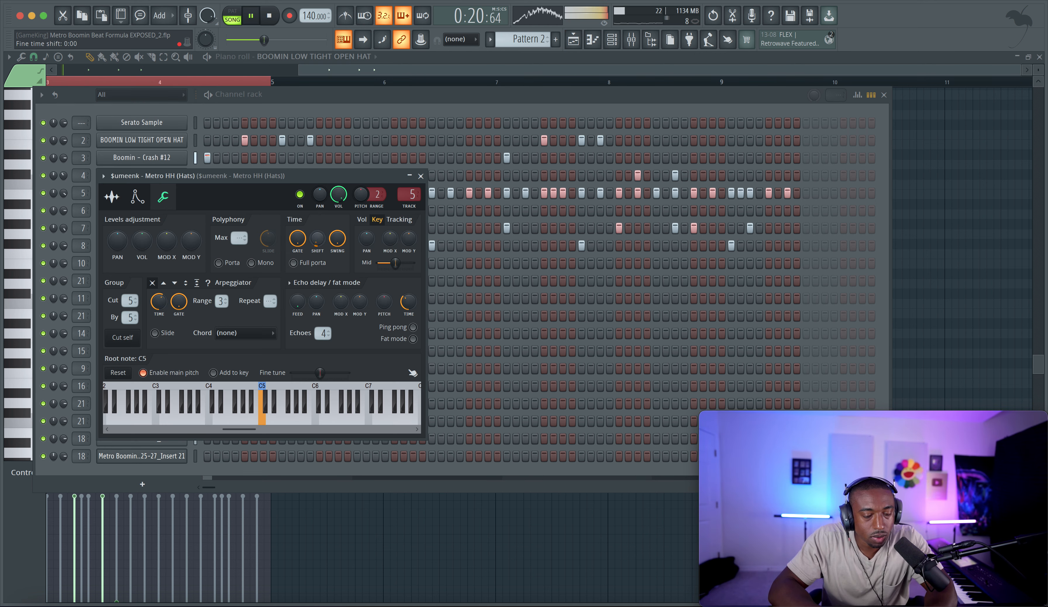
{"action": "left_click", "coordinate": [420, 175]}
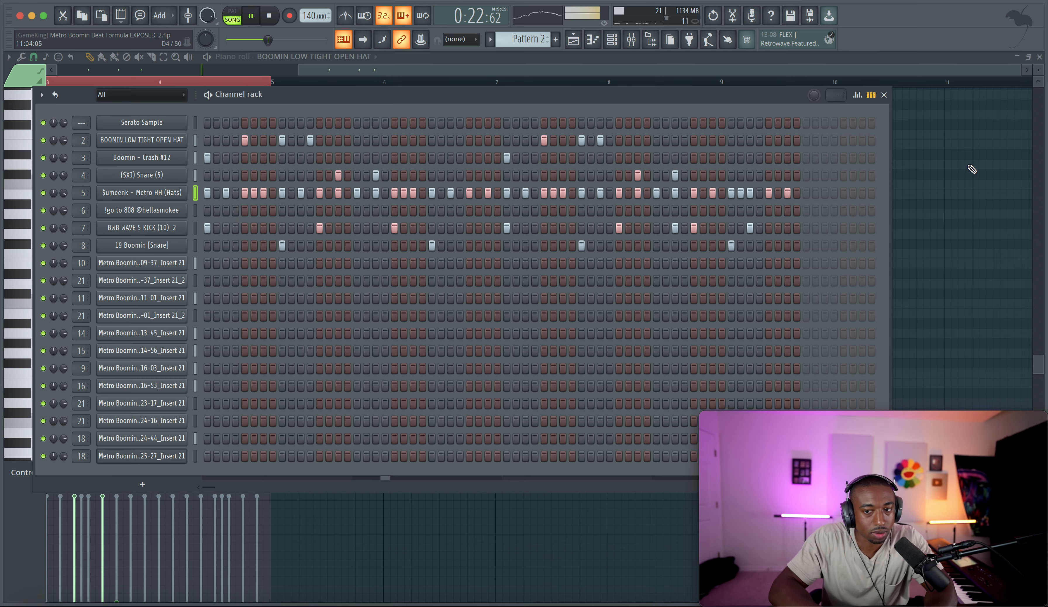
{"action": "left_click", "coordinate": [884, 95]}
{"action": "left_click", "coordinate": [594, 45]}
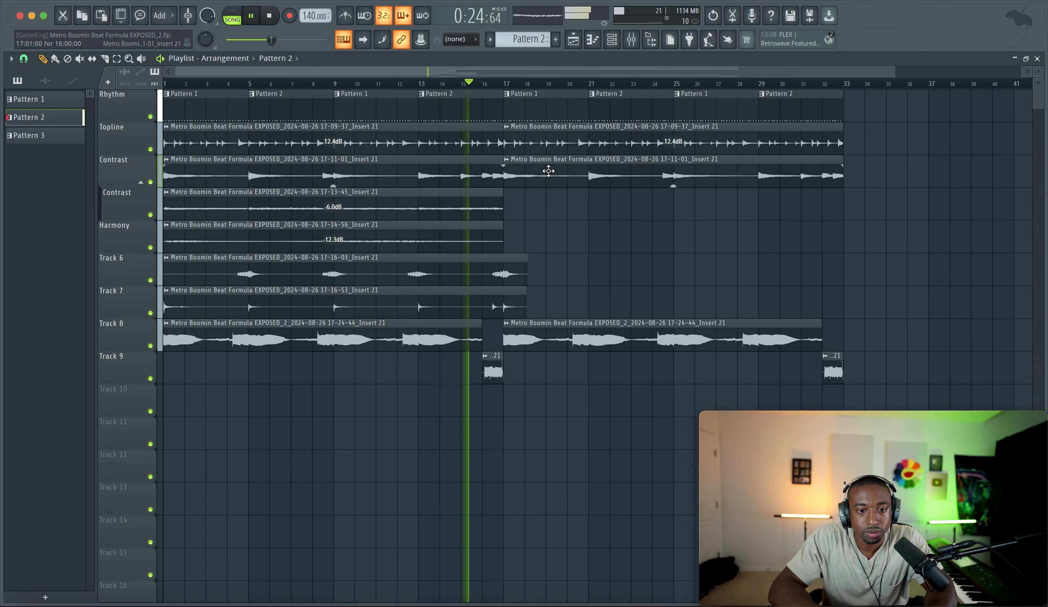
Duplicate the second Contrast track, Harmony, Track 6 and Track 7 recordings so the copies start at bar 17.
{"action": "scroll", "coordinate": [545, 276], "scroll_direction": "down", "scroll_amount": 2}
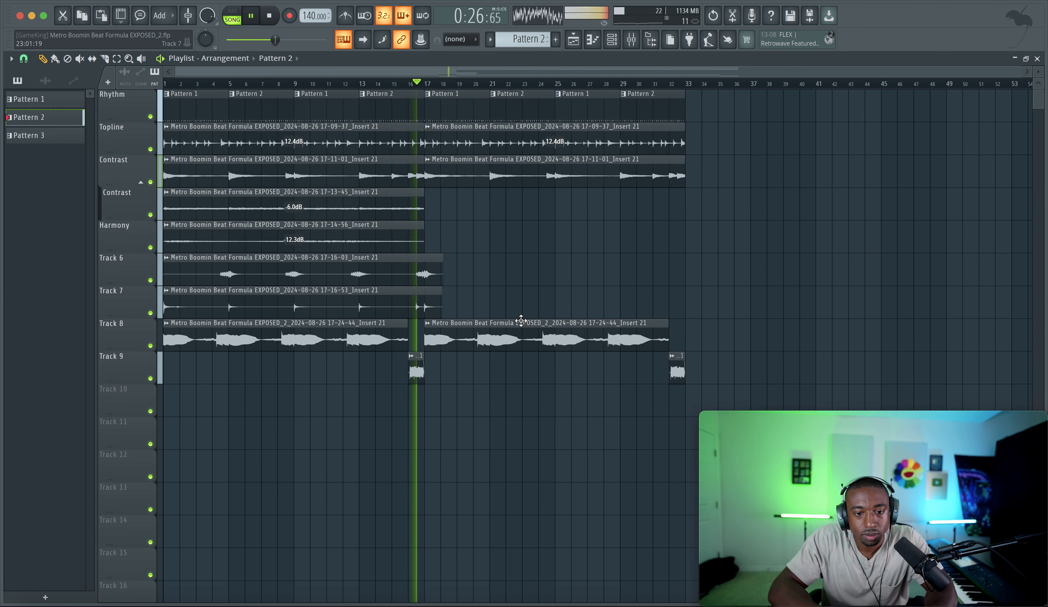
{"action": "left_click_drag", "start_coordinate": [471, 318], "coordinate": [457, 278]}
{"action": "left_click", "coordinate": [460, 305]}
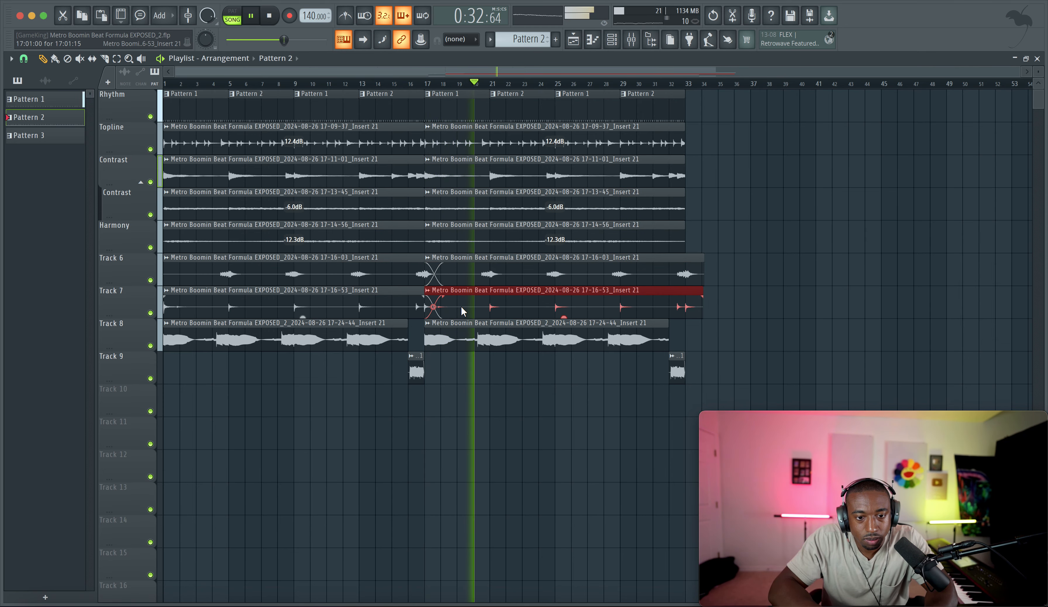
Trim the Track 6 and Track 7 clips to end at bars 17 and 33, and save the project.
{"action": "left_click", "coordinate": [495, 280], "text": "ctrl+shift"}
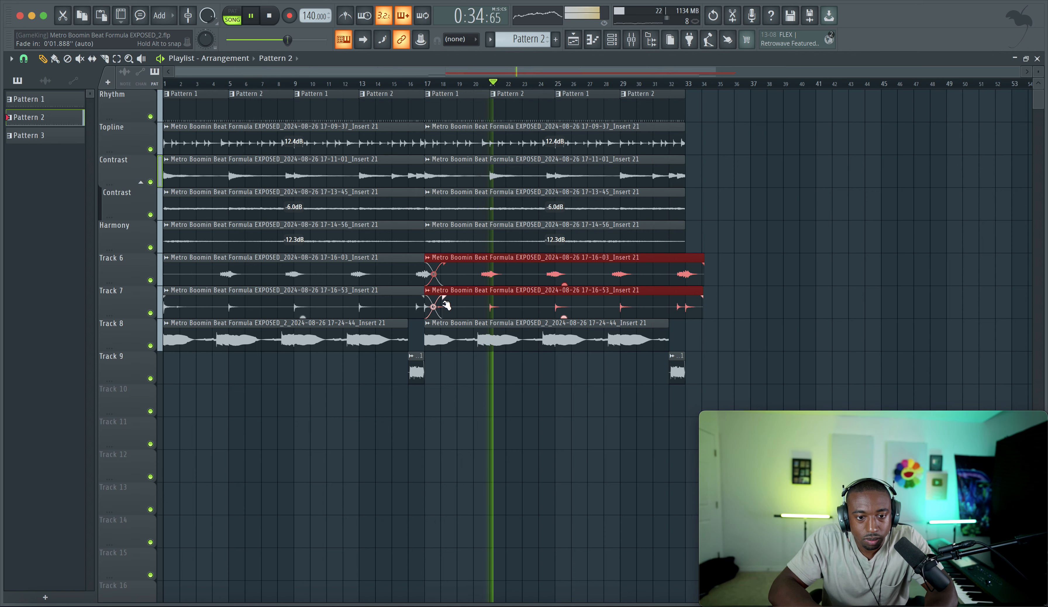
{"action": "left_click", "coordinate": [422, 309]}
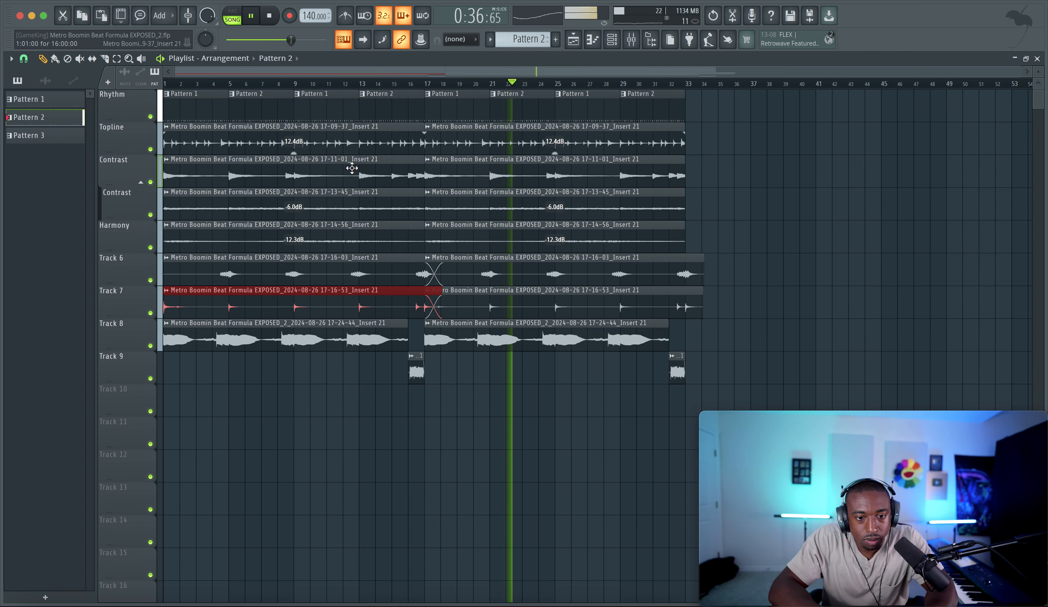
{"action": "left_click", "coordinate": [396, 267]}
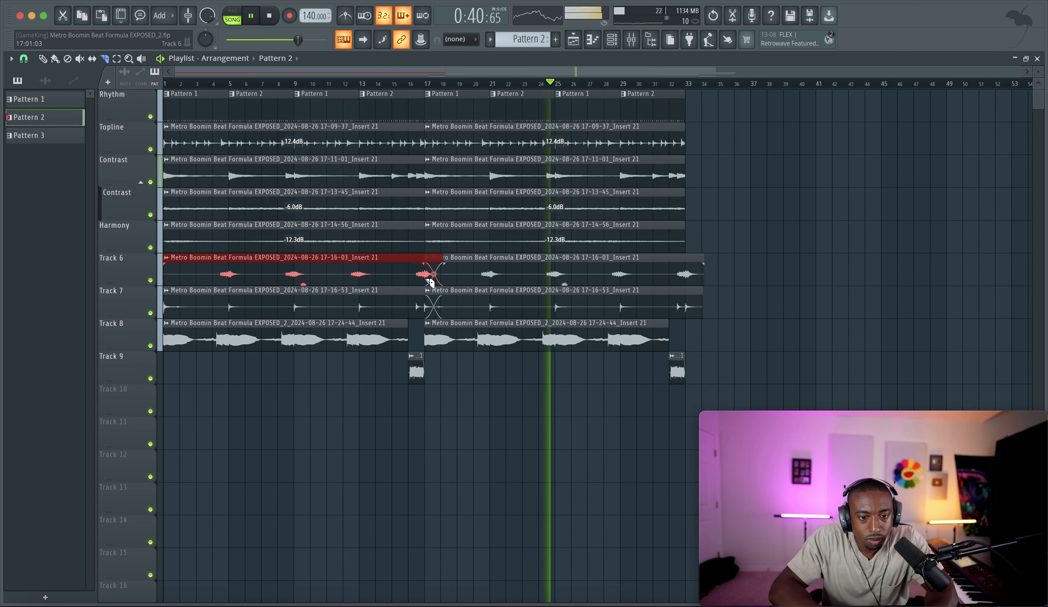
{"action": "left_click", "coordinate": [429, 288]}
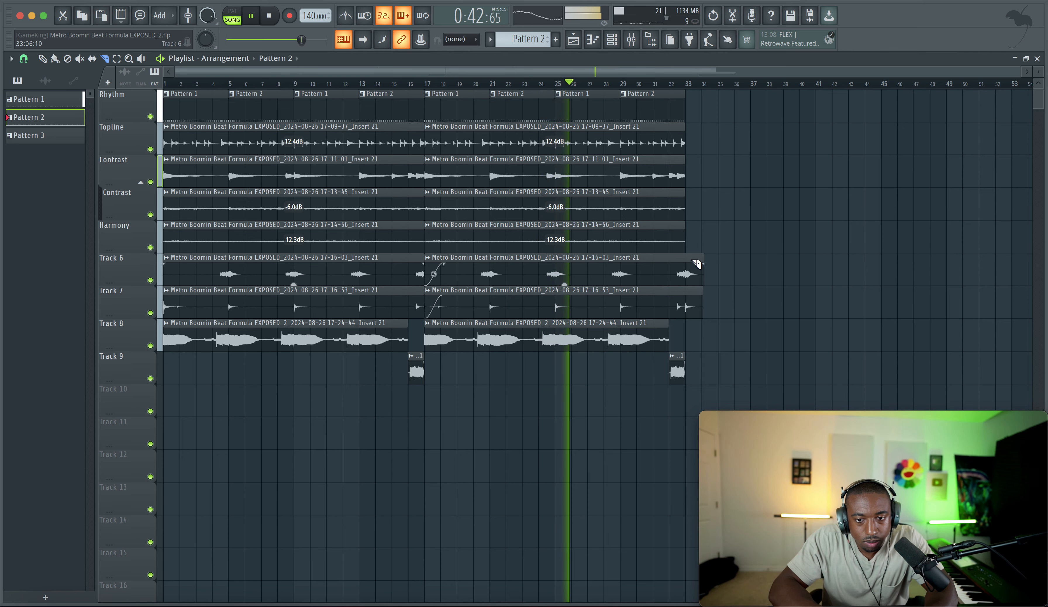
{"action": "left_click_drag", "start_coordinate": [703, 267], "coordinate": [685, 298]}
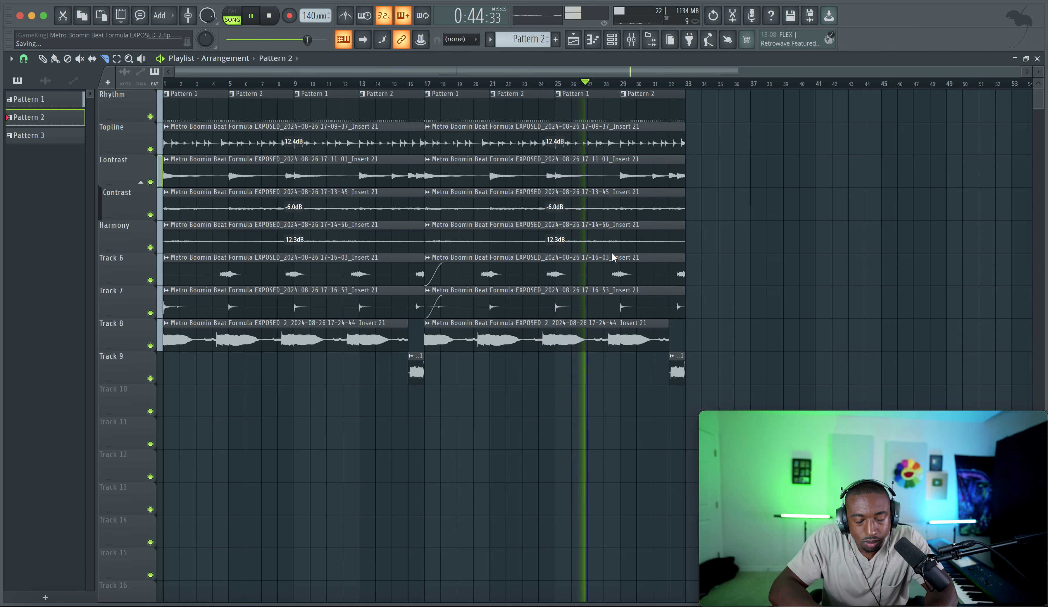
Review Pattern 2's drum steps in the channel rack against the playlist arrangement during playback.
{"action": "left_click", "coordinate": [620, 40]}
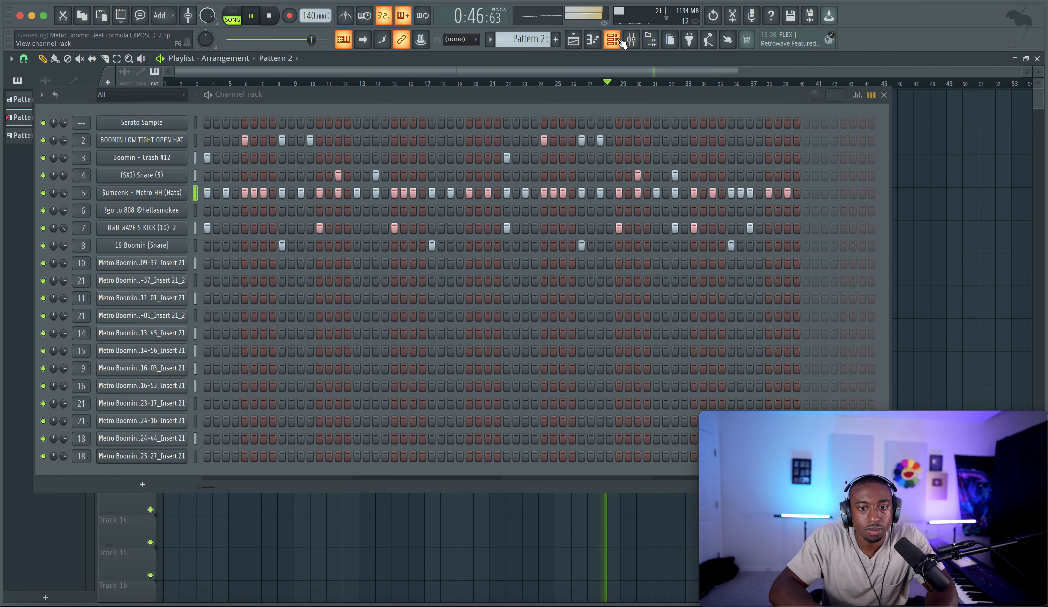
{"action": "left_click", "coordinate": [195, 140]}
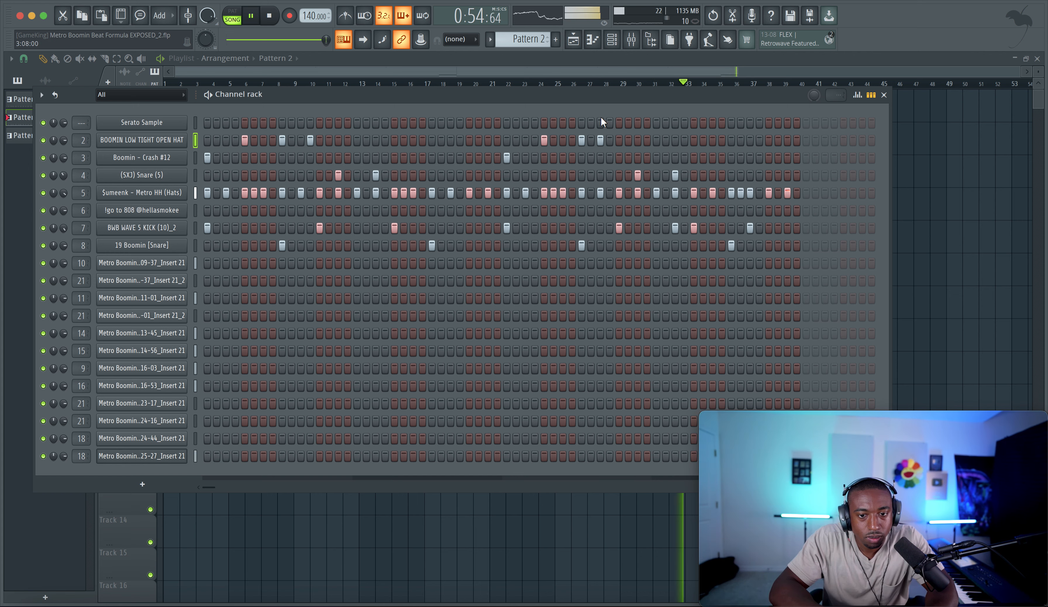
{"action": "left_click", "coordinate": [935, 219]}
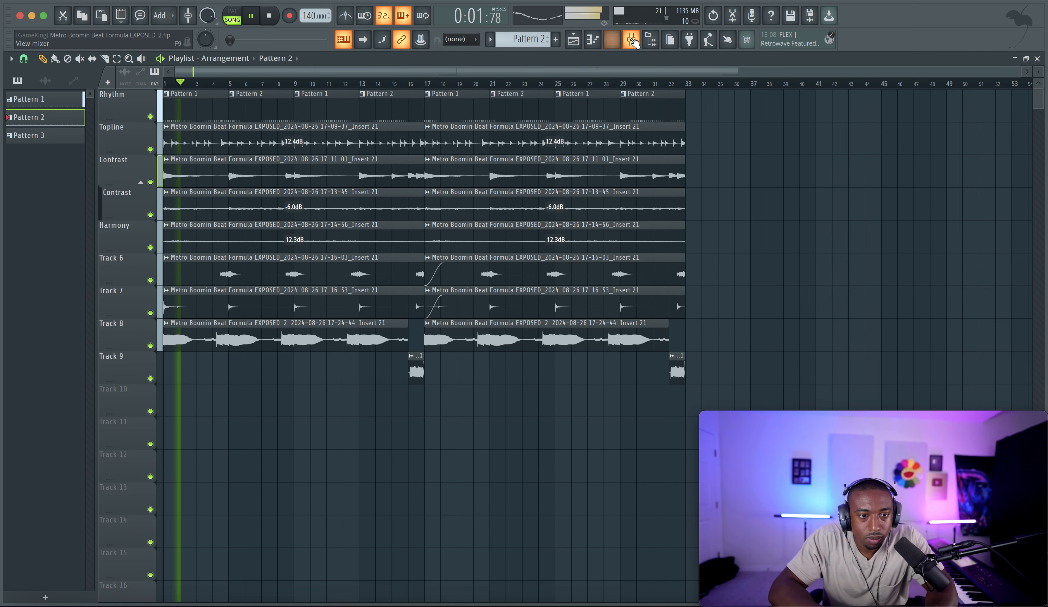
{"action": "left_click", "coordinate": [613, 41]}
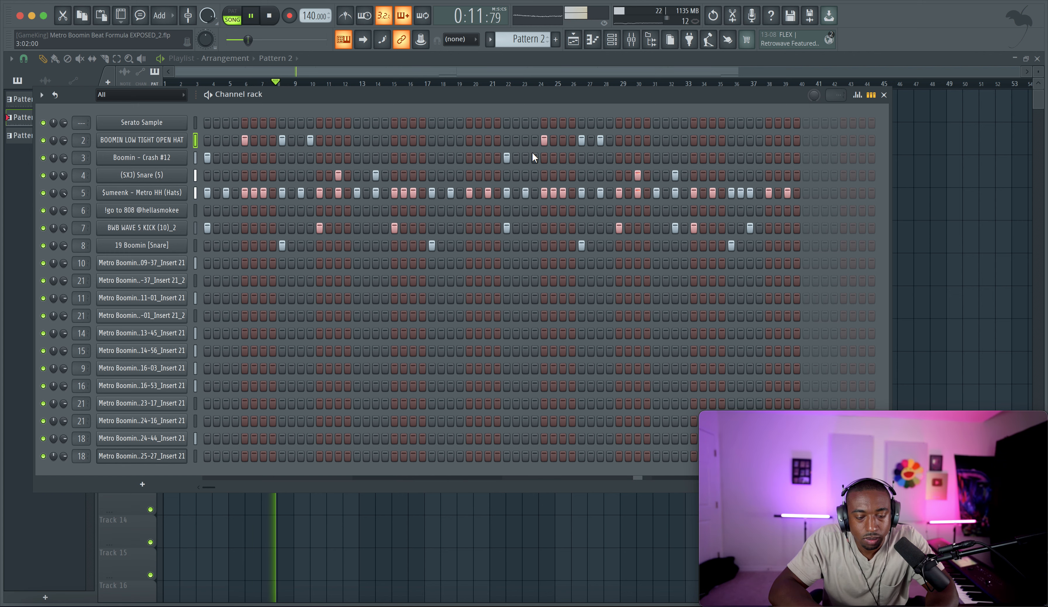
{"action": "left_click", "coordinate": [944, 222]}
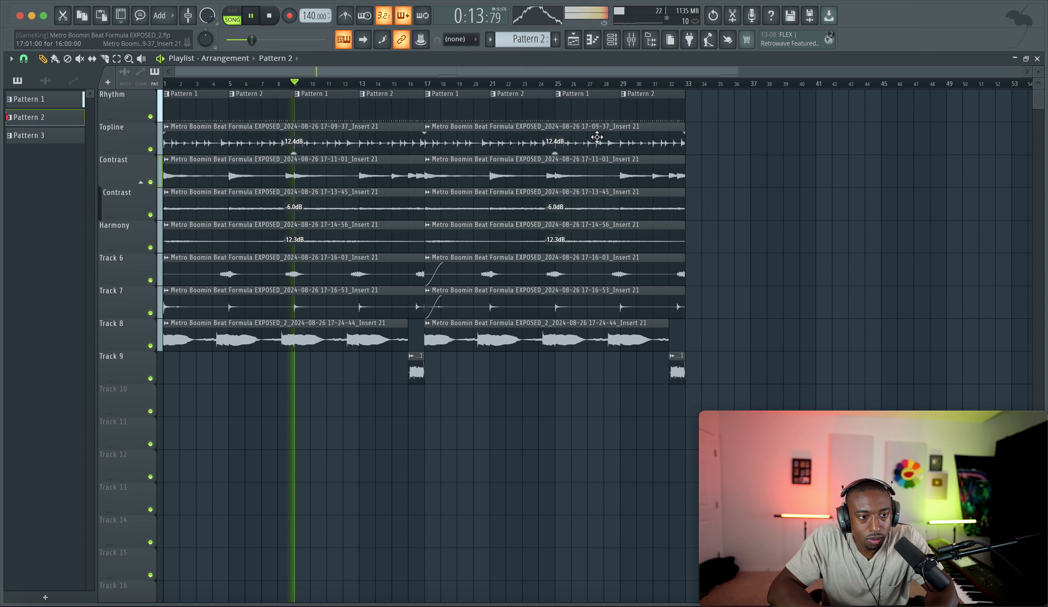
{"action": "left_click", "coordinate": [614, 46]}
{"action": "left_click", "coordinate": [963, 206]}
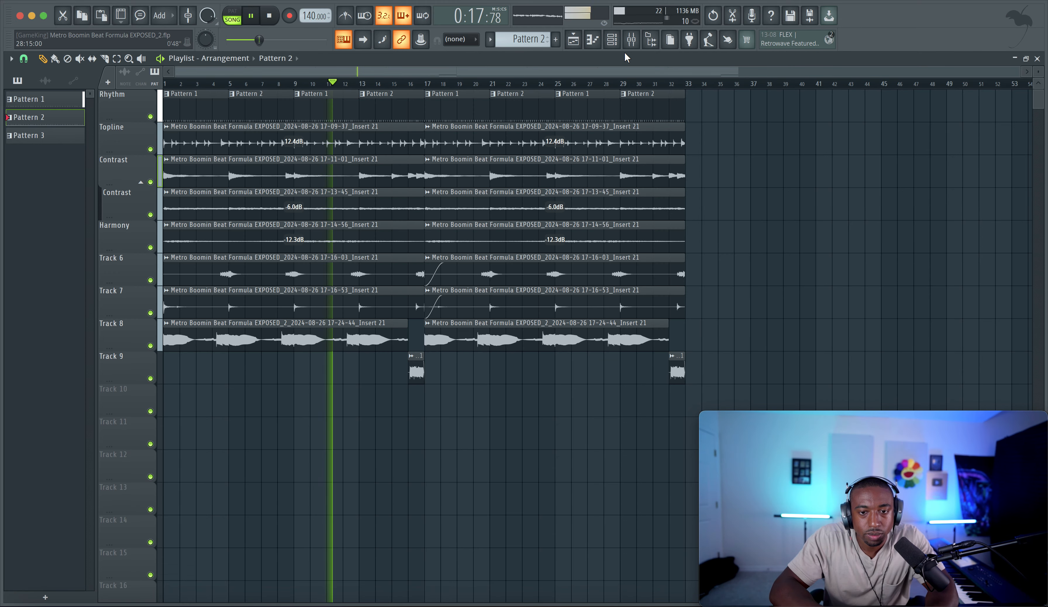
Load Gold Clip into the second effect slot of the Master mixer track.
{"action": "left_click", "coordinate": [631, 39]}
{"action": "left_click", "coordinate": [475, 212]}
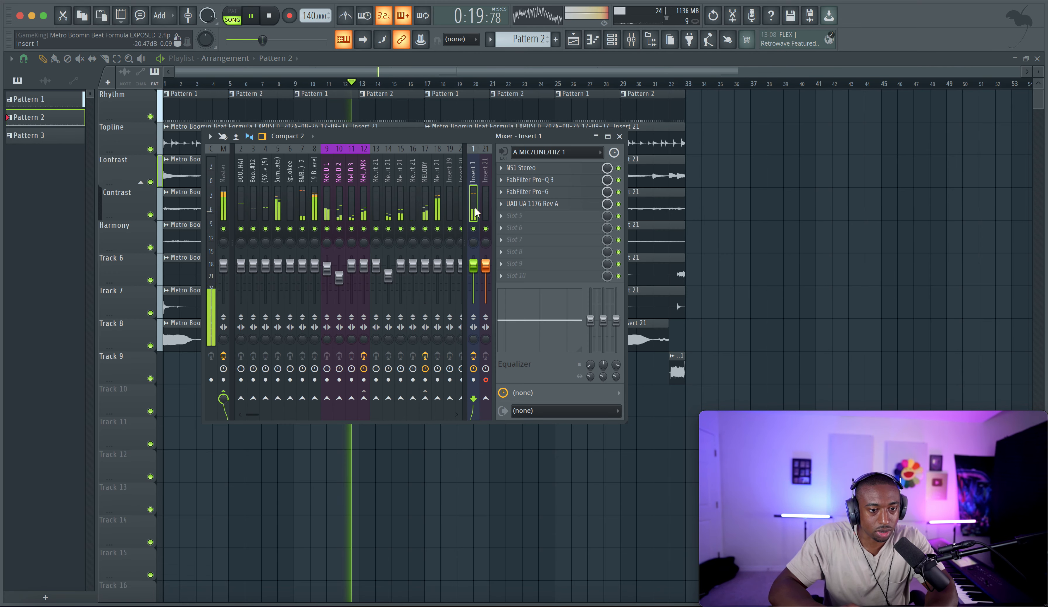
{"action": "left_click", "coordinate": [225, 186]}
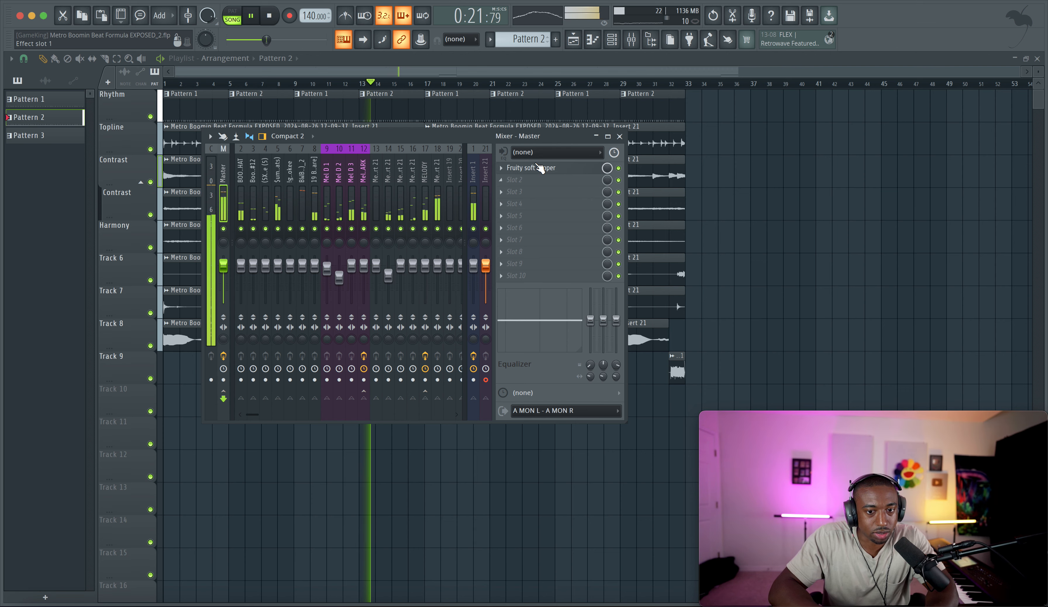
{"action": "right_click", "coordinate": [521, 171]}
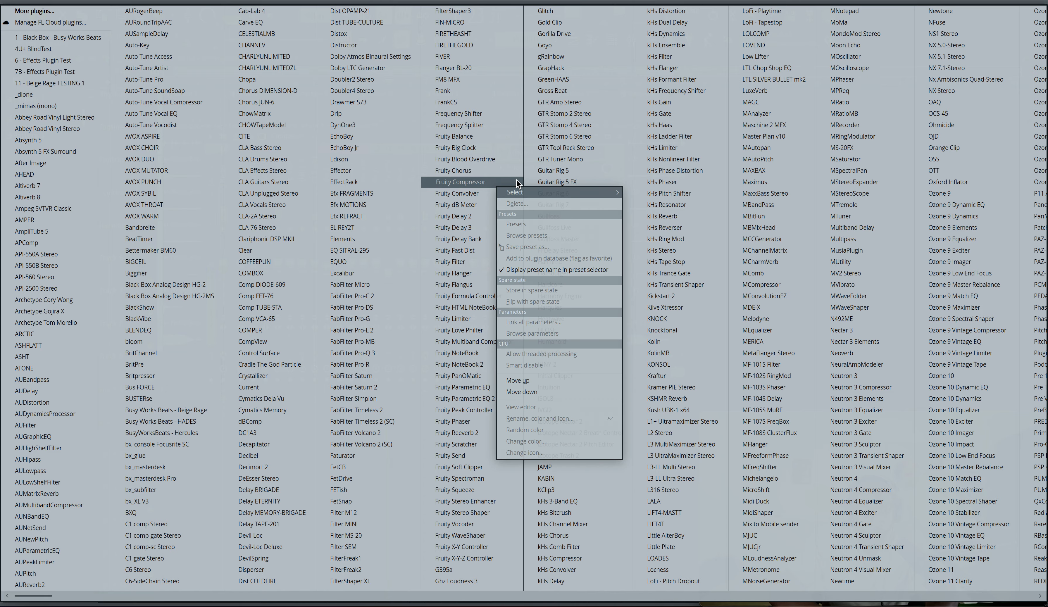
{"action": "scroll", "coordinate": [353, 203], "scroll_direction": "up", "scroll_amount": 5}
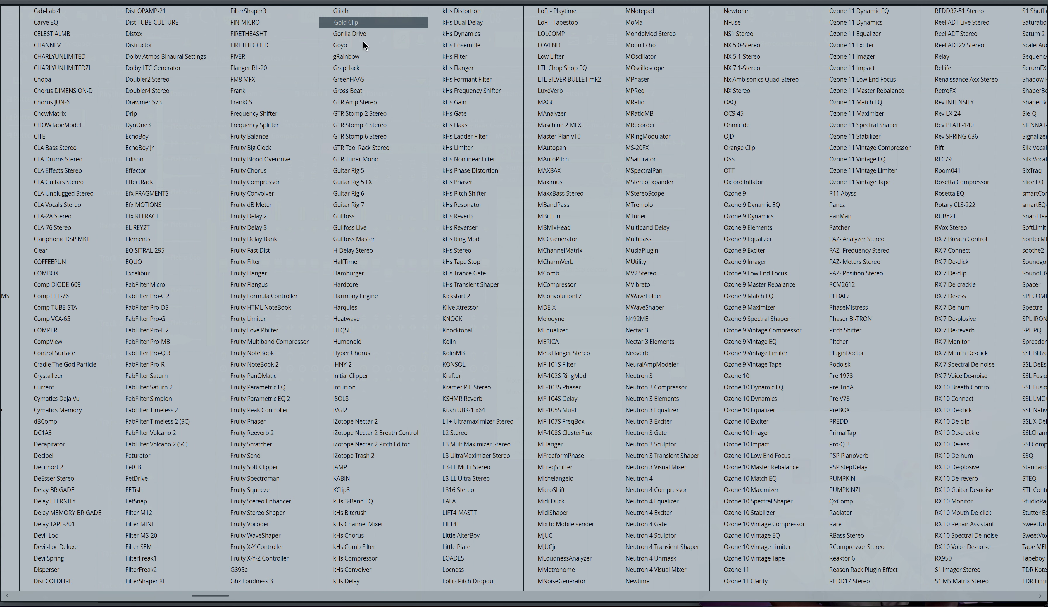
{"action": "left_click", "coordinate": [348, 22]}
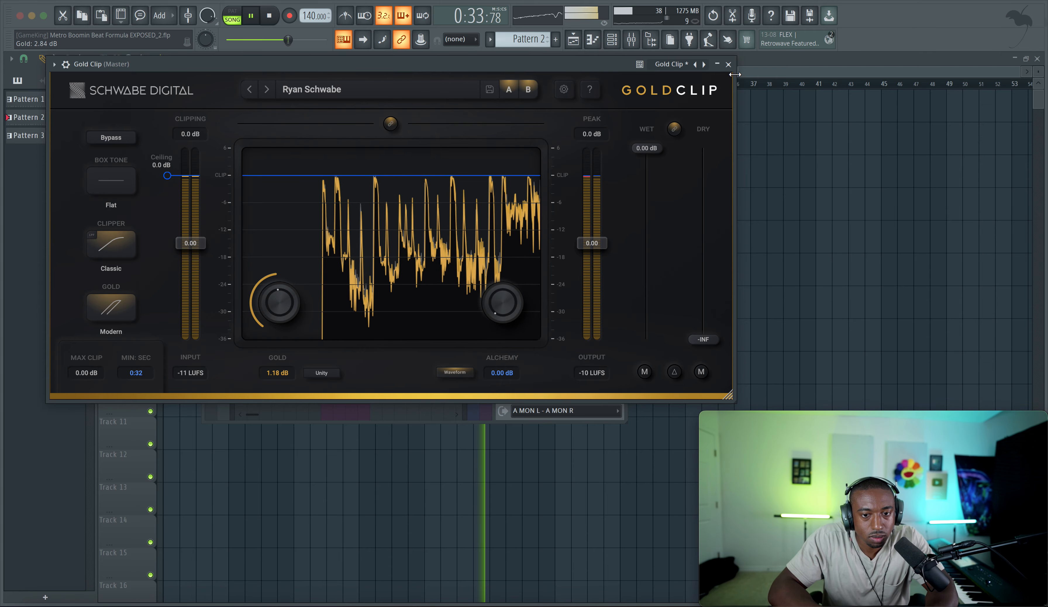
{"action": "left_click", "coordinate": [728, 65]}
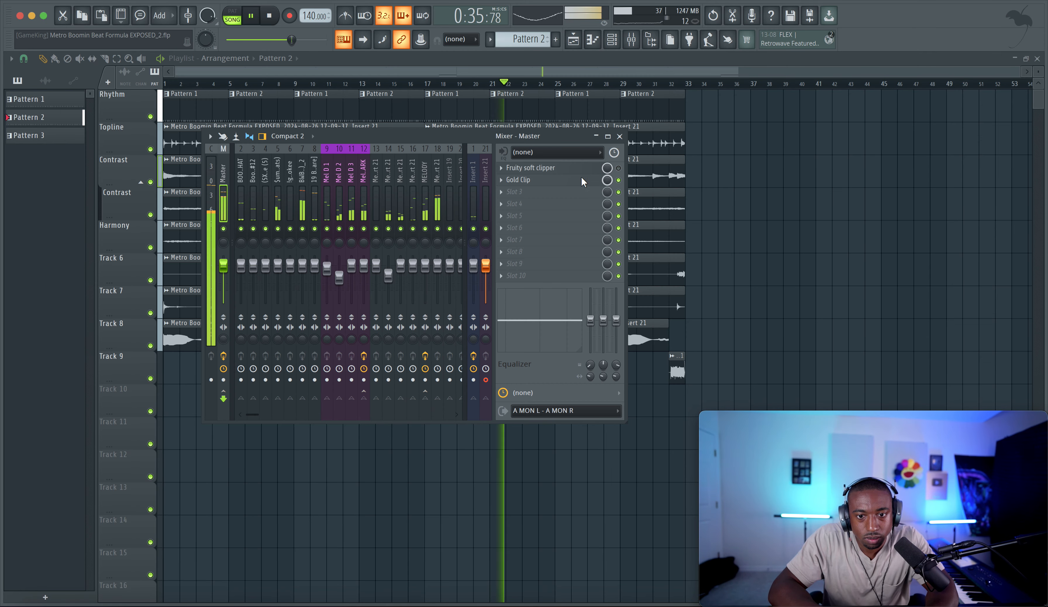
Set Gold Clip's Alchemy to 0.61 dB, Gold to 1.56 dB and input to -0.68, and re-enable Fruity soft clipper on the Master.
{"action": "left_click", "coordinate": [553, 182]}
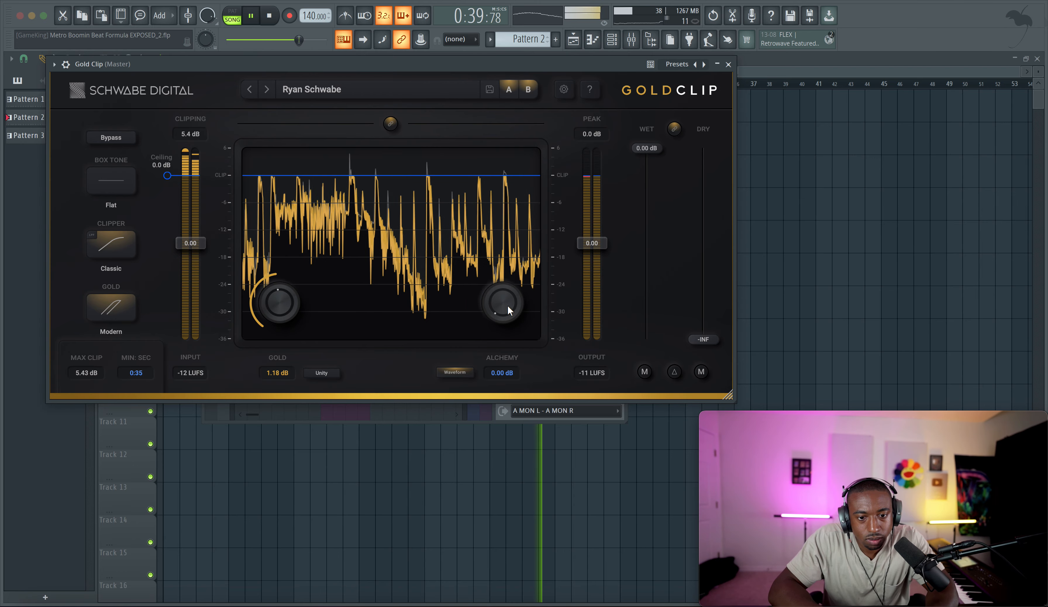
{"action": "left_click_drag", "start_coordinate": [505, 303], "coordinate": [505, 242]}
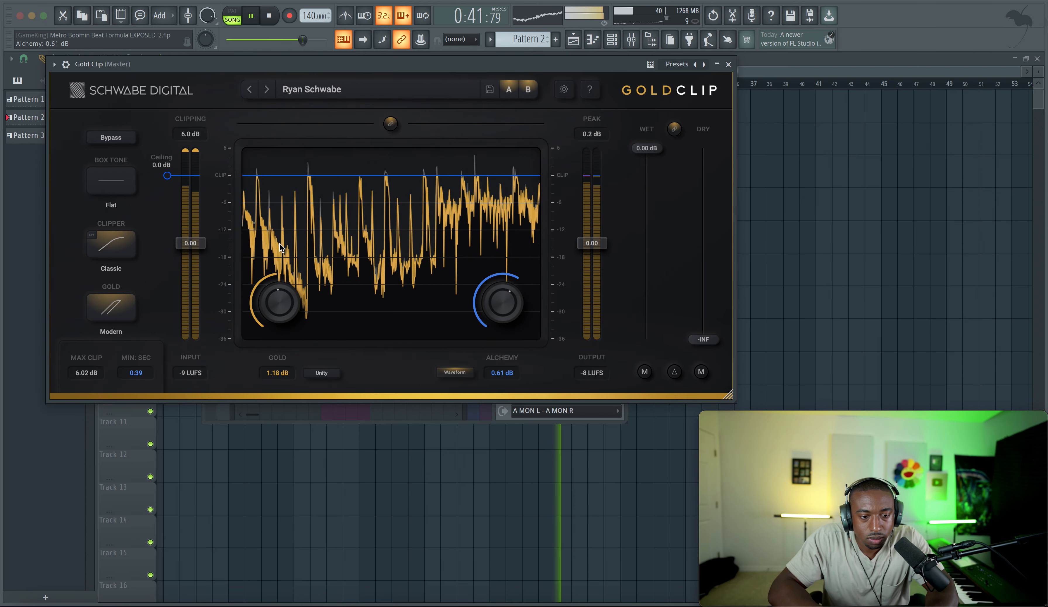
{"action": "left_click_drag", "start_coordinate": [288, 313], "coordinate": [288, 300]}
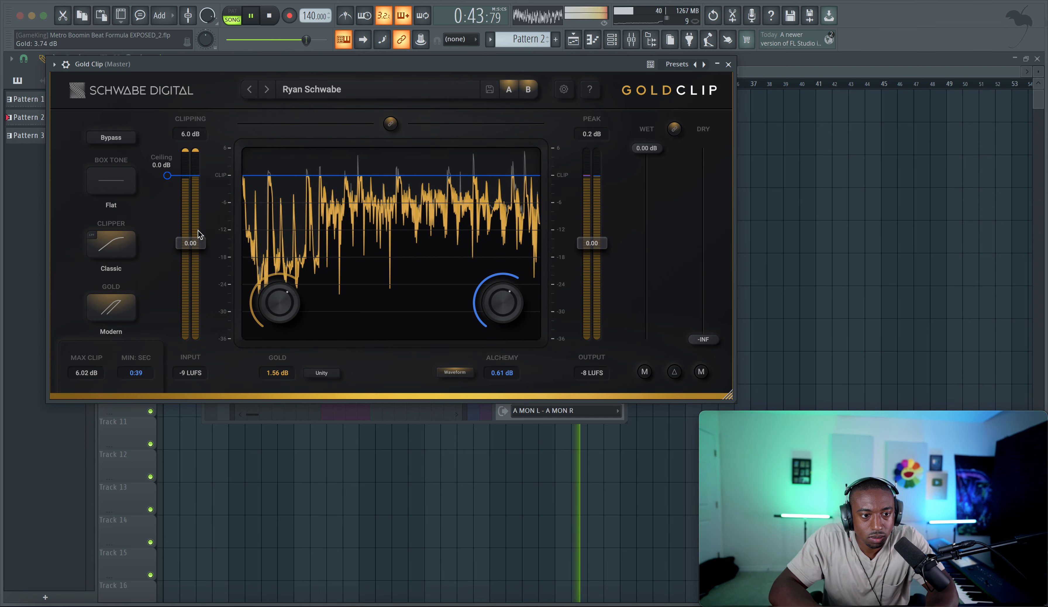
{"action": "left_click_drag", "start_coordinate": [190, 243], "coordinate": [189, 251]}
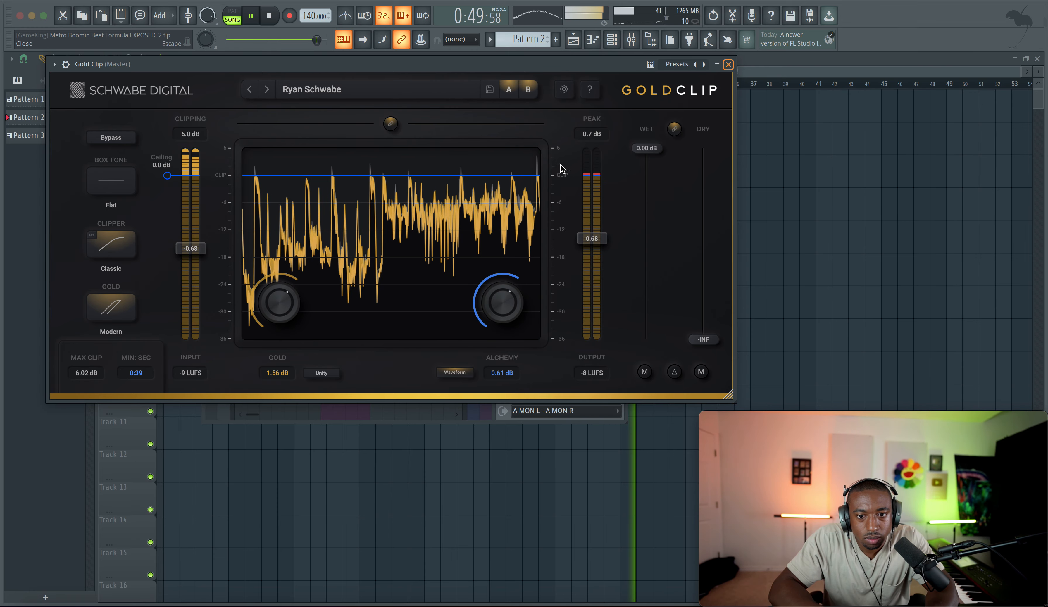
{"action": "left_click", "coordinate": [729, 65]}
{"action": "left_click", "coordinate": [618, 168]}
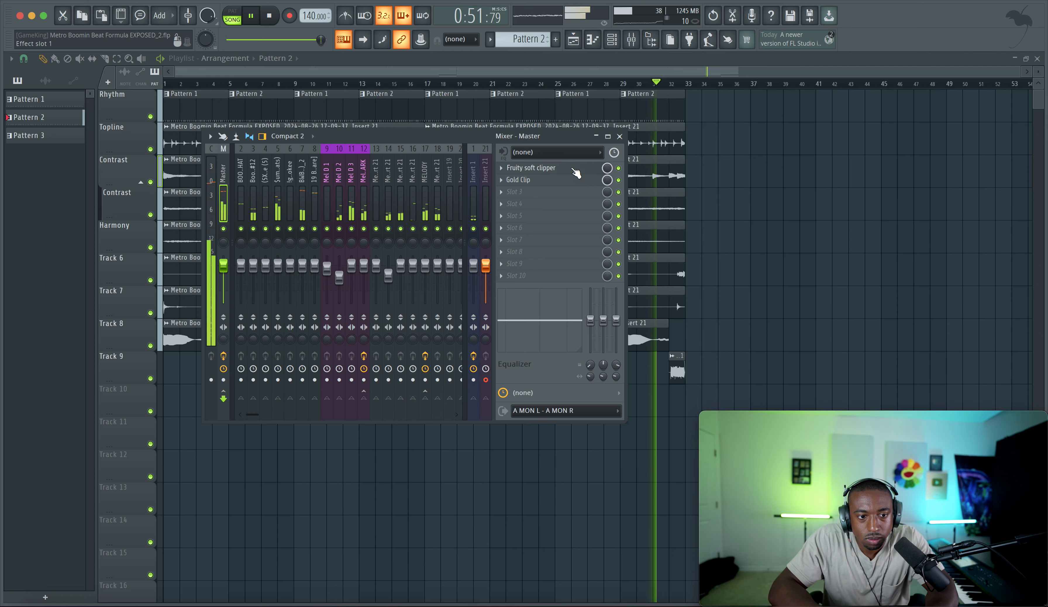
Check the Master's Fruity soft clipper, and set Gold Clip's input gain to -0.28 dB and output gain to -1.40 dB with gain link off.
{"action": "left_click", "coordinate": [575, 171]}
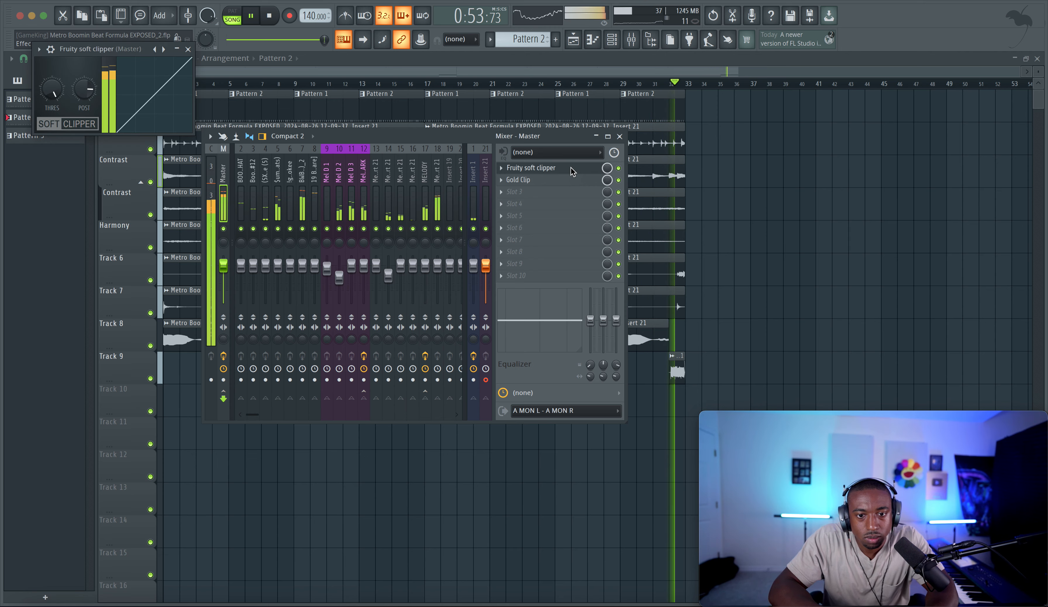
{"action": "left_click", "coordinate": [188, 50]}
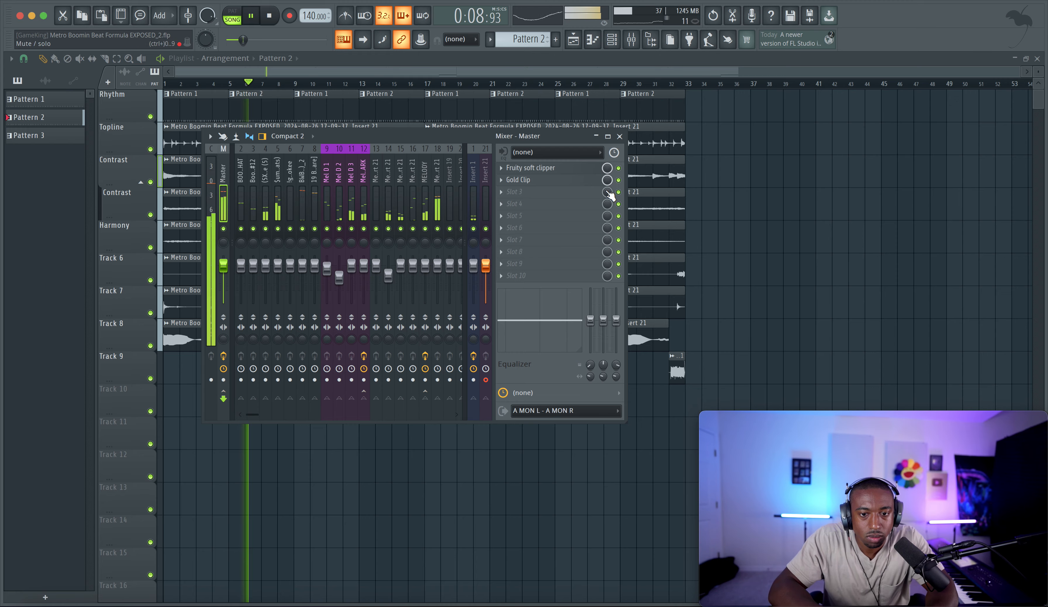
{"action": "left_click", "coordinate": [519, 180]}
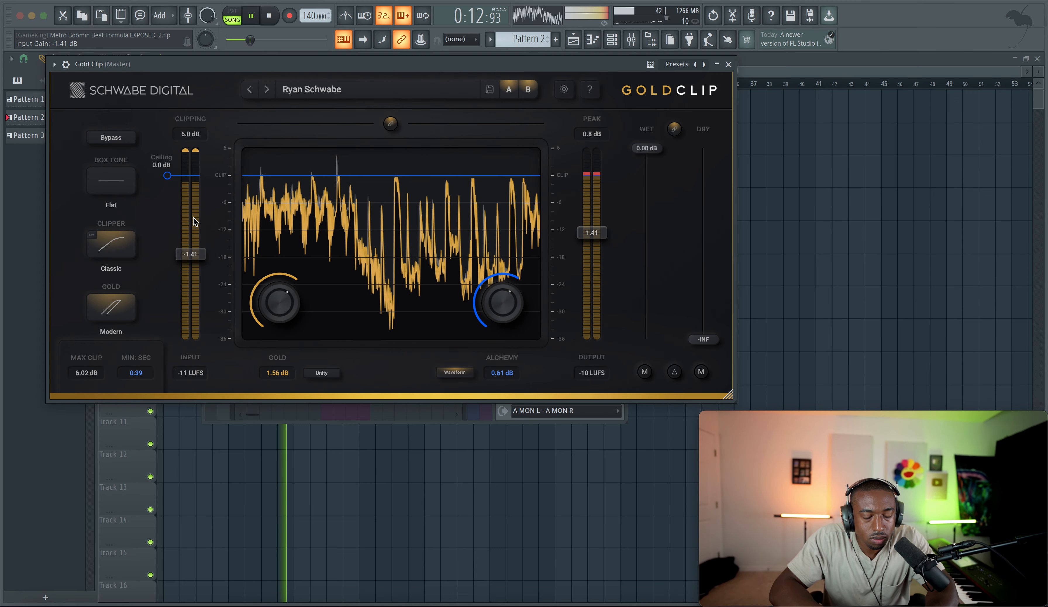
{"action": "scroll", "coordinate": [198, 260], "scroll_direction": "down", "scroll_amount": 2}
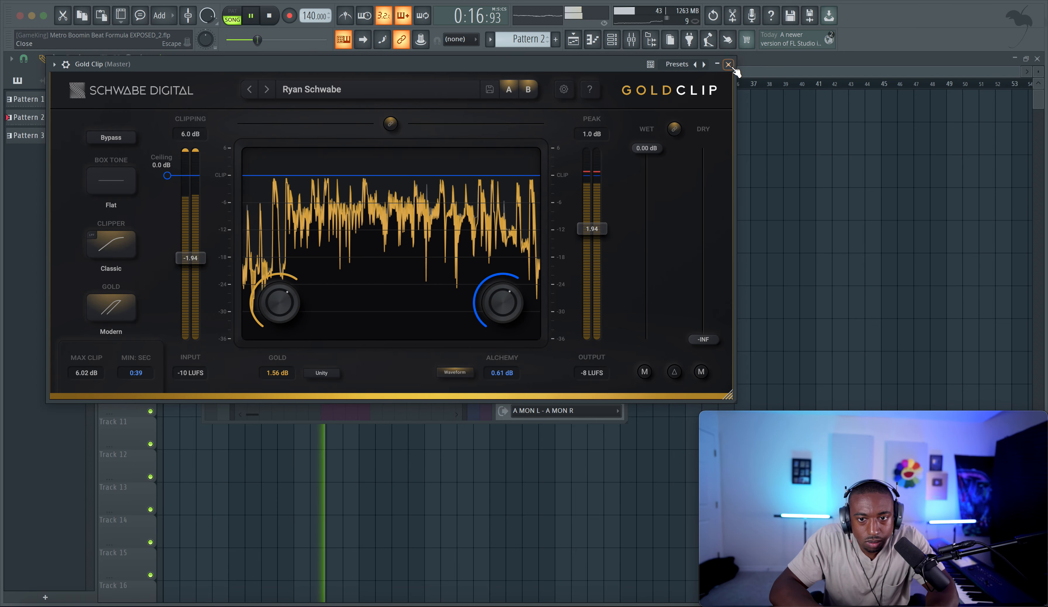
{"action": "left_click_drag", "start_coordinate": [594, 228], "coordinate": [598, 240]}
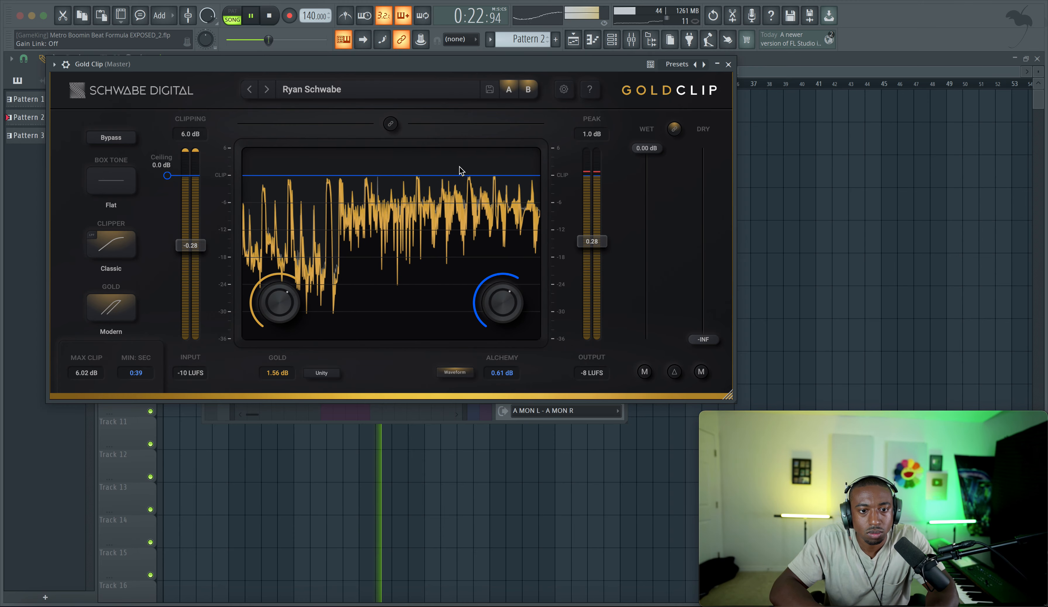
{"action": "left_click_drag", "start_coordinate": [597, 241], "coordinate": [596, 249]}
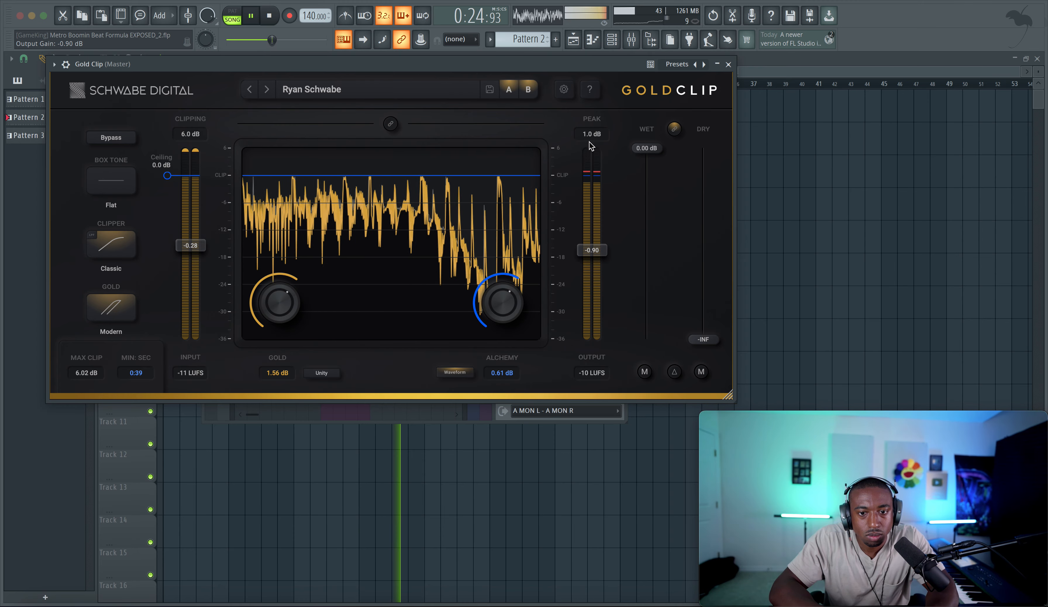
{"action": "left_click_drag", "start_coordinate": [598, 252], "coordinate": [599, 258]}
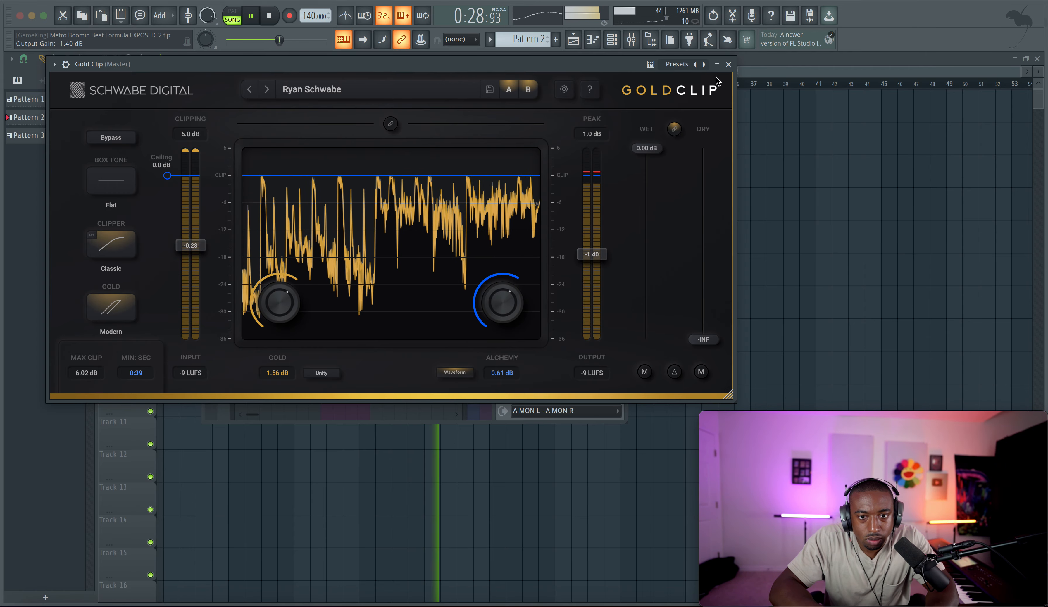
{"action": "left_click", "coordinate": [728, 64]}
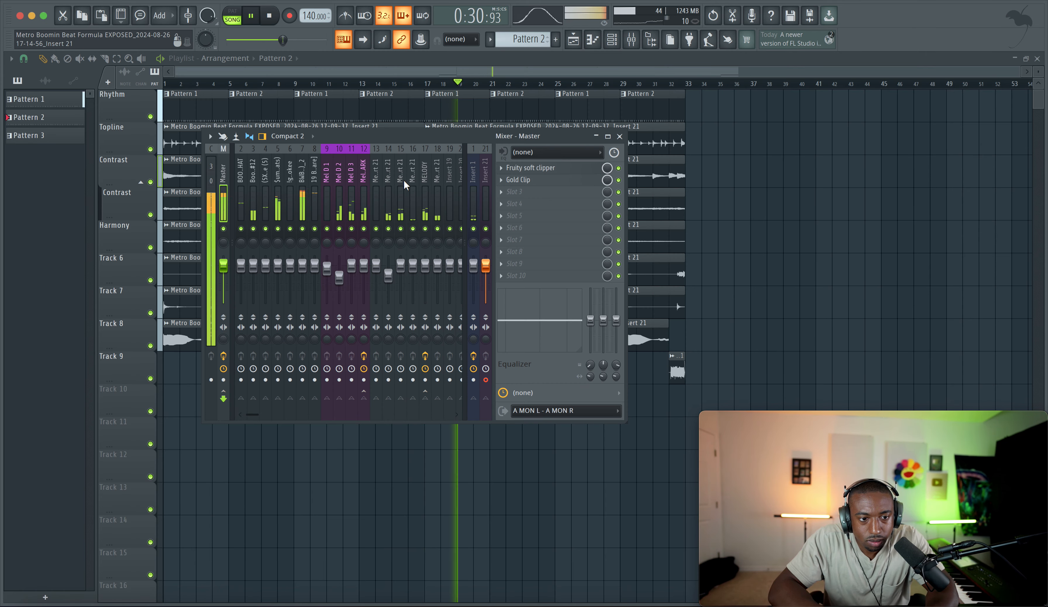
Sidechain the BWB WAVE 5 KICK mixer track to mixer track 18.
{"action": "key", "text": "F9"}
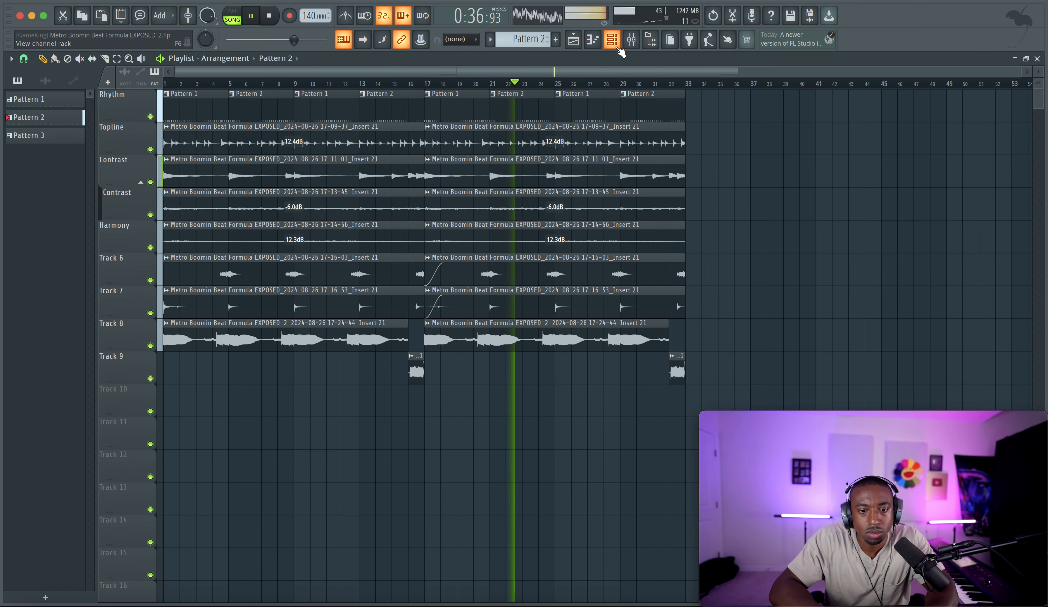
{"action": "left_click", "coordinate": [640, 39]}
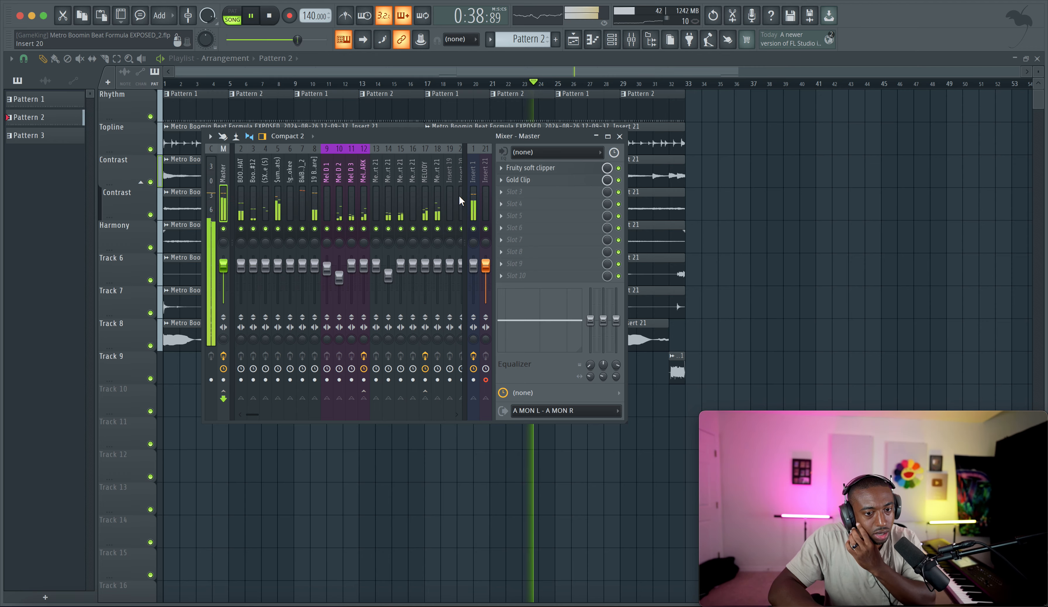
{"action": "left_click", "coordinate": [303, 175]}
{"action": "right_click", "coordinate": [437, 398]}
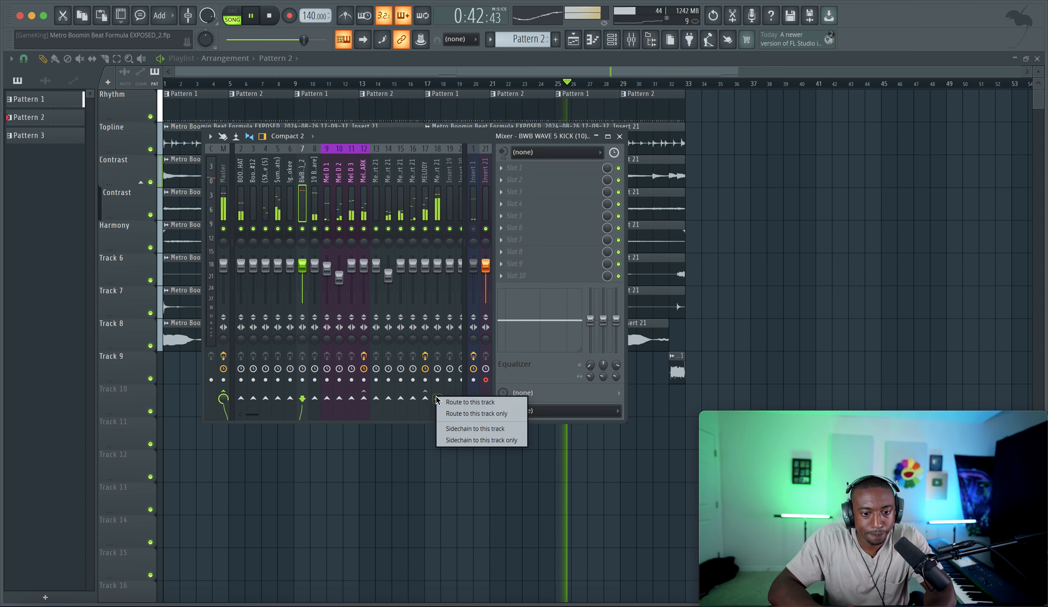
{"action": "left_click", "coordinate": [447, 426]}
Load FabFilter Pro-Q 3 on mixer track 18 and map its Stereo Side Chain input to the kick's sidechain signal.
{"action": "left_click", "coordinate": [510, 168]}
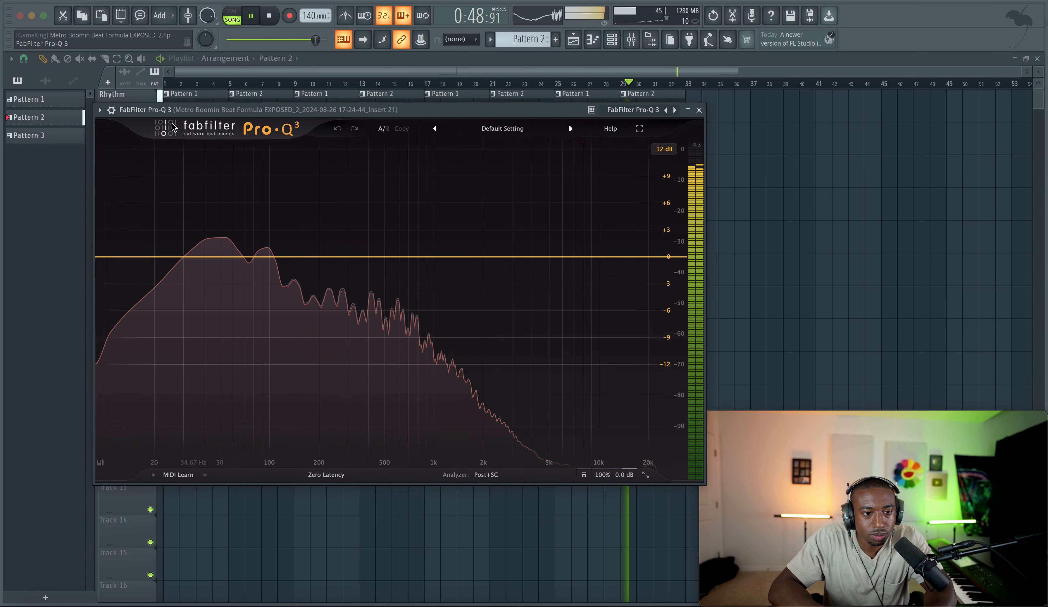
{"action": "left_click", "coordinate": [111, 110]}
{"action": "left_click", "coordinate": [148, 155]}
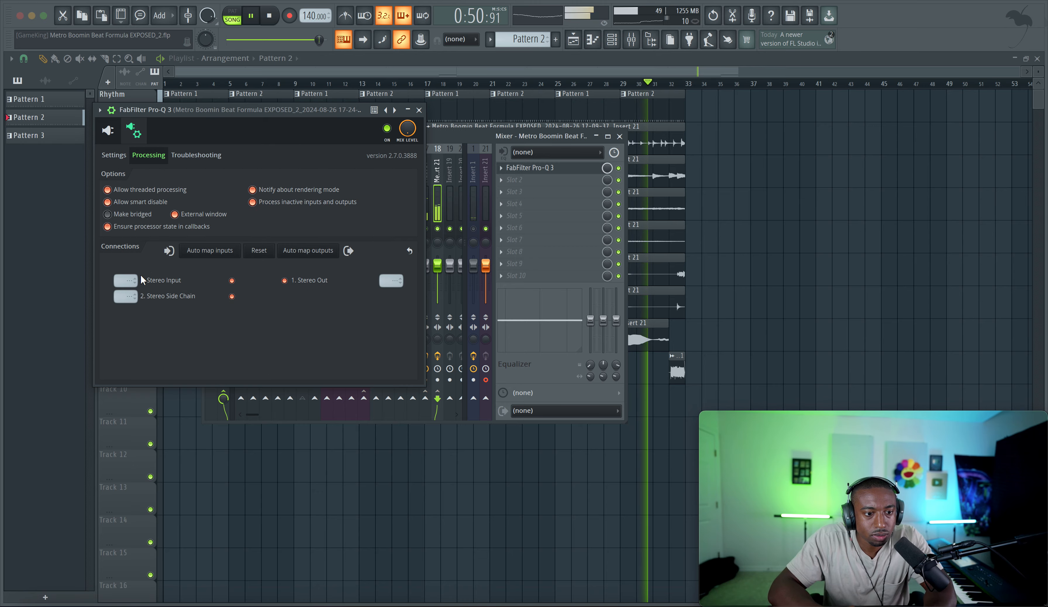
{"action": "left_click", "coordinate": [125, 296]}
{"action": "left_click", "coordinate": [142, 311]}
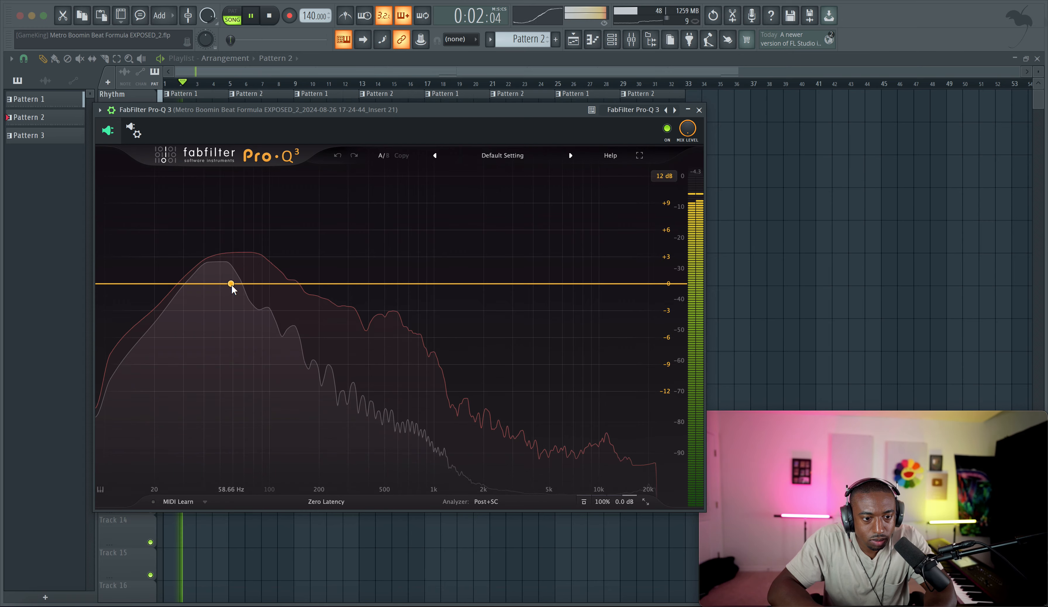
Add a bell band at 58.66 Hz with a dynamic range of about -1.05 dB, stop playback and close the equalizer.
{"action": "left_click", "coordinate": [231, 283]}
{"action": "left_click_drag", "start_coordinate": [214, 433], "coordinate": [204, 436]}
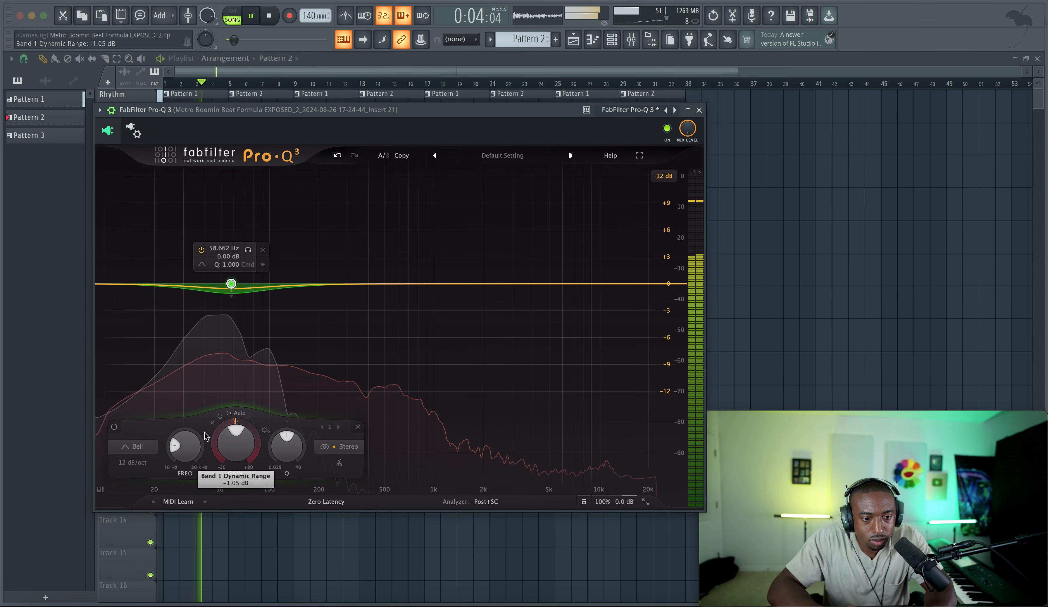
{"action": "key", "text": "space"}
{"action": "key", "text": "Escape"}
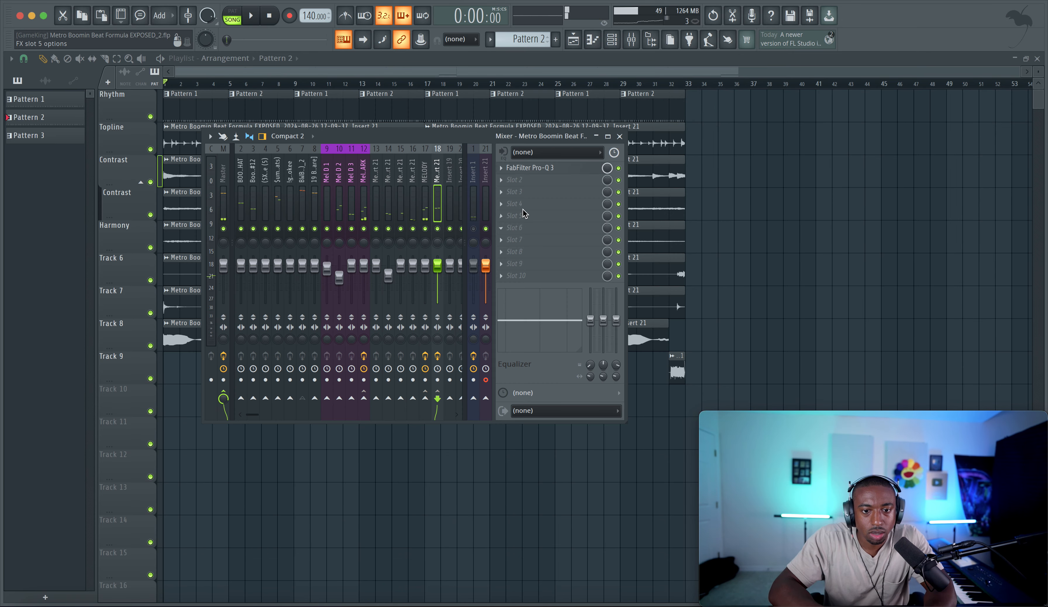
Disable Gold Clip on the Master track and play the song with the Insert 1 mixer track muted.
{"action": "left_click", "coordinate": [223, 200]}
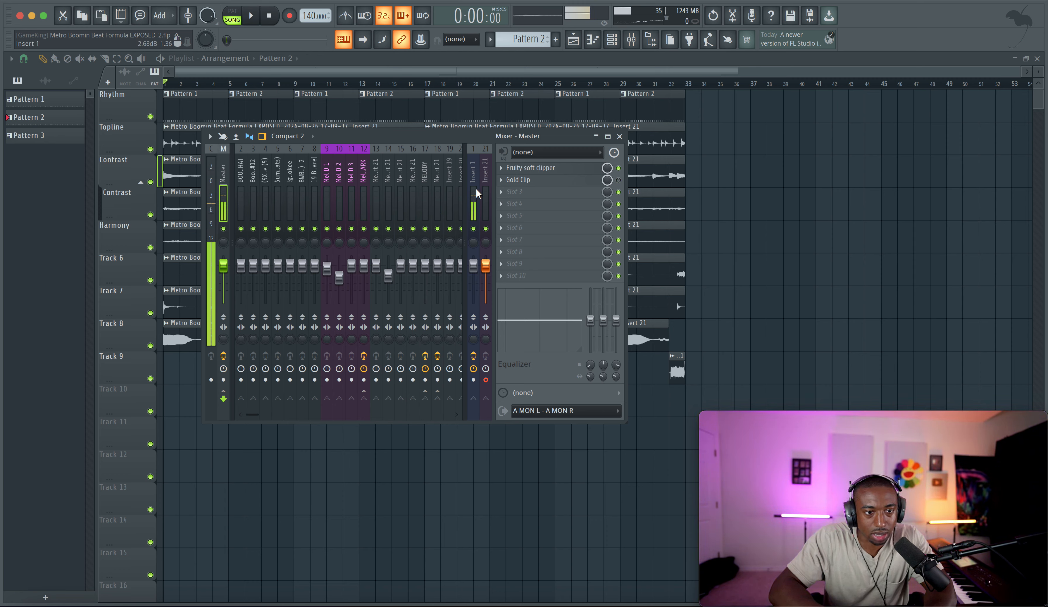
{"action": "key", "text": "space"}
{"action": "left_click", "coordinate": [474, 229]}
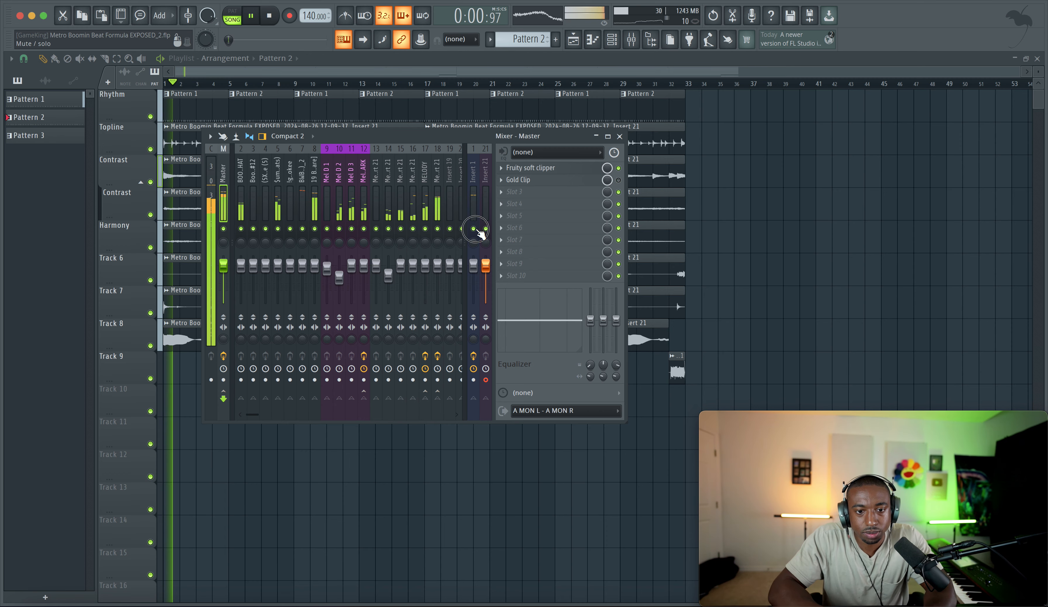
Rename mixer track 18 to Bass.
{"action": "left_click", "coordinate": [307, 192]}
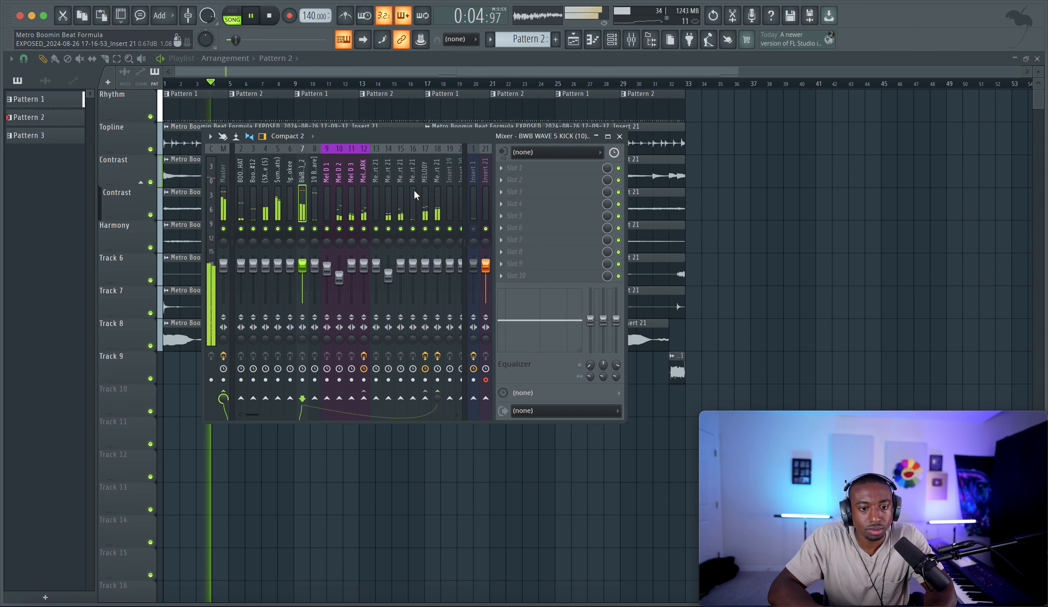
{"action": "left_click", "coordinate": [437, 195]}
{"action": "key", "text": "F2"}
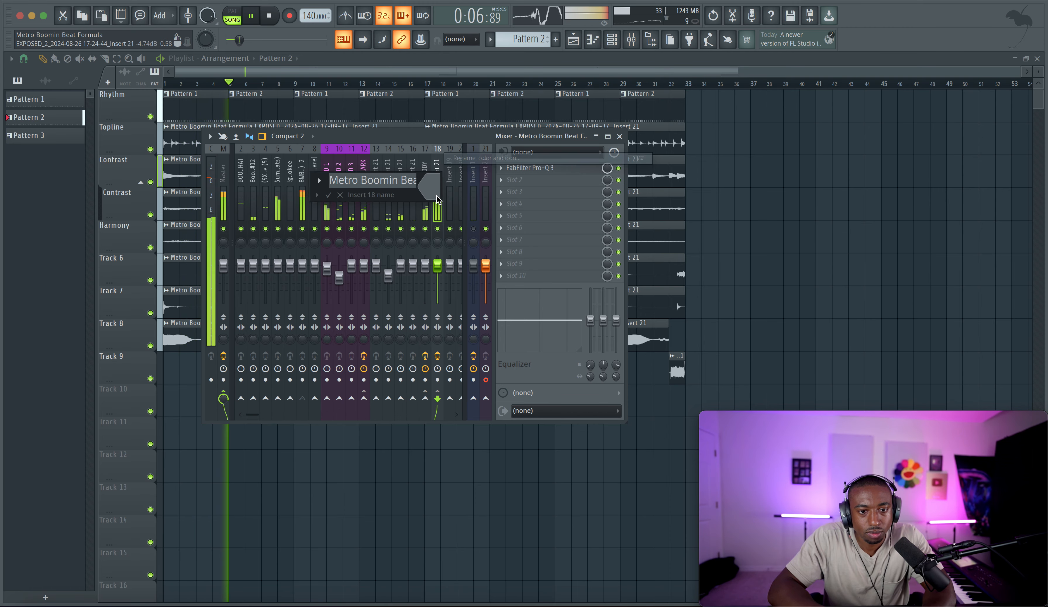
{"action": "type", "text": "Bass"}
{"action": "key", "text": "Return"}
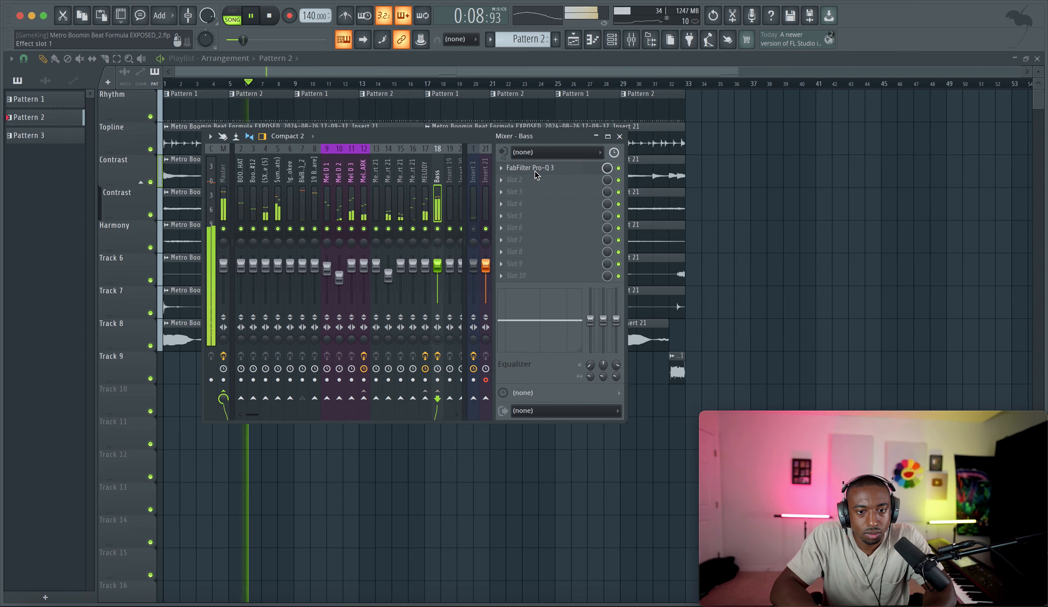
Set the dynamic range of the Bass track's 58.66 Hz Pro-Q 3 band to about -3.70 dB and close the equalizer and mixer.
{"action": "left_click", "coordinate": [536, 169]}
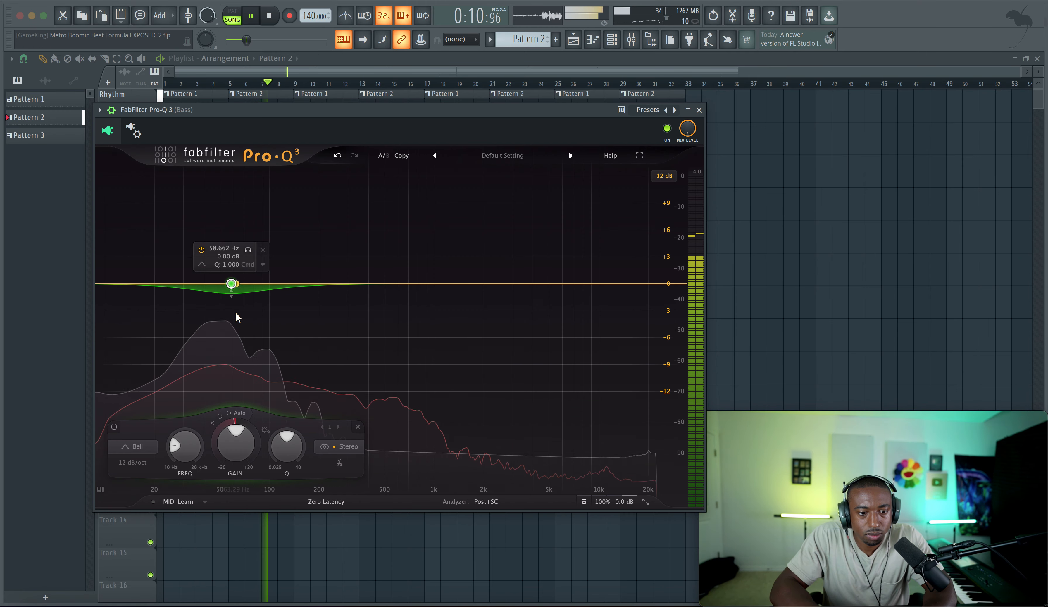
{"action": "left_click_drag", "start_coordinate": [234, 421], "coordinate": [234, 439]}
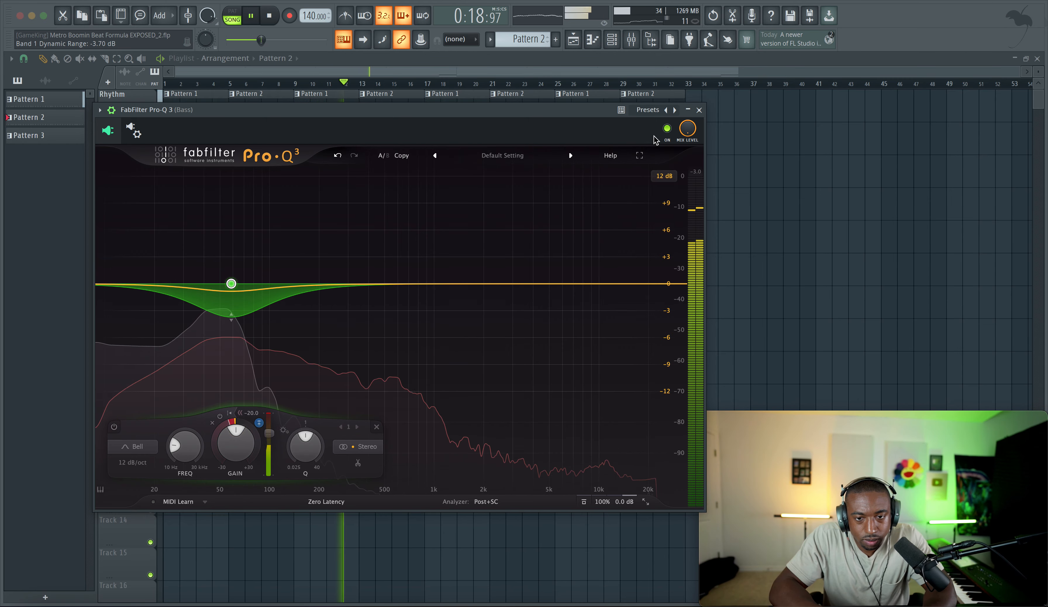
{"action": "key", "text": "Escape"}
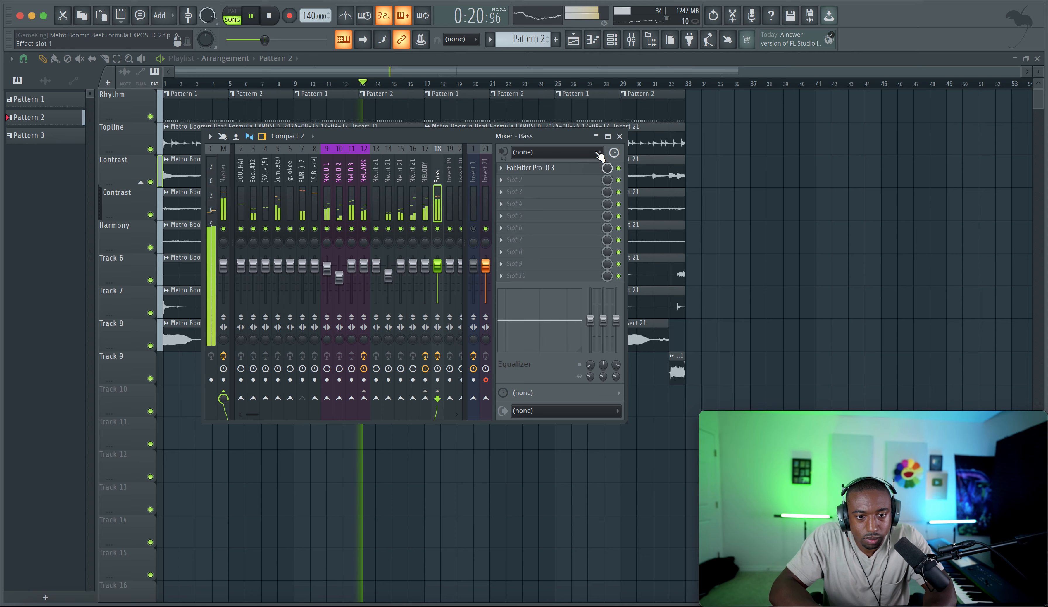
{"action": "left_click", "coordinate": [622, 135]}
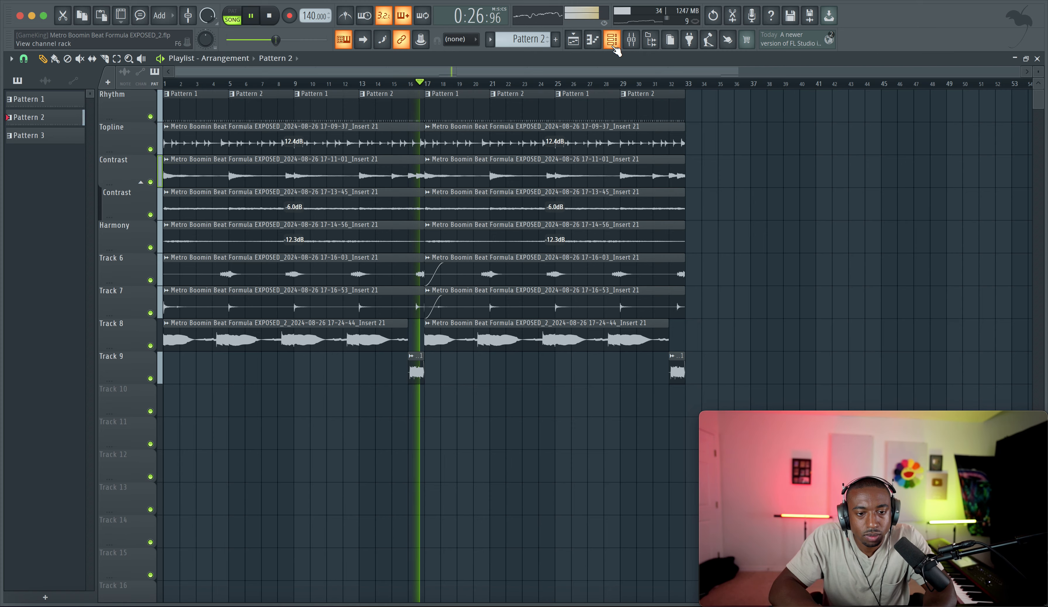
Reopen the mixer, unmute Insert 1 and bypass the effect slots on the MELODY track.
{"action": "left_click", "coordinate": [631, 39]}
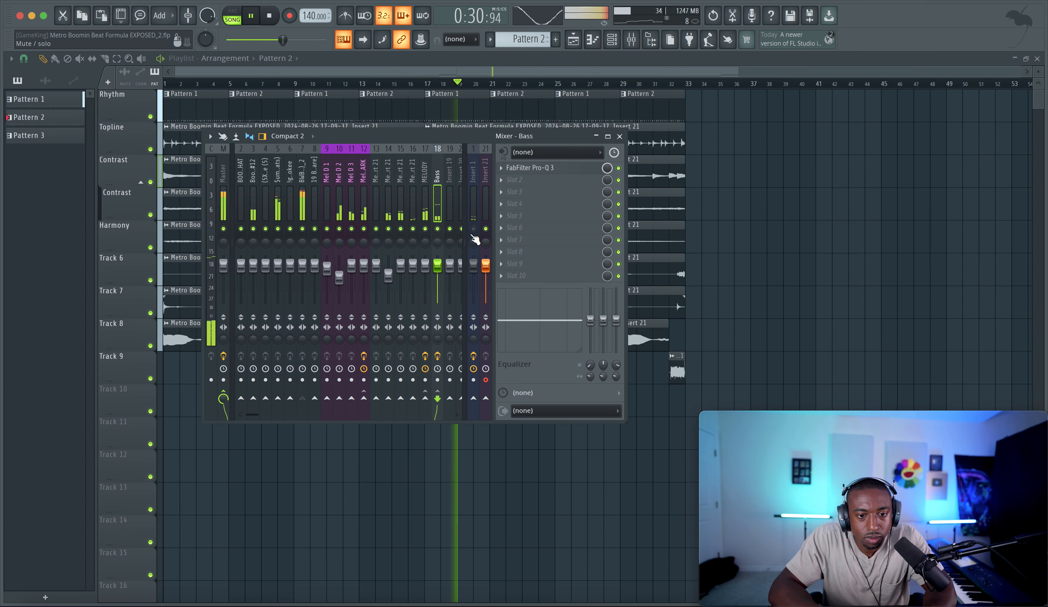
{"action": "left_click", "coordinate": [473, 229]}
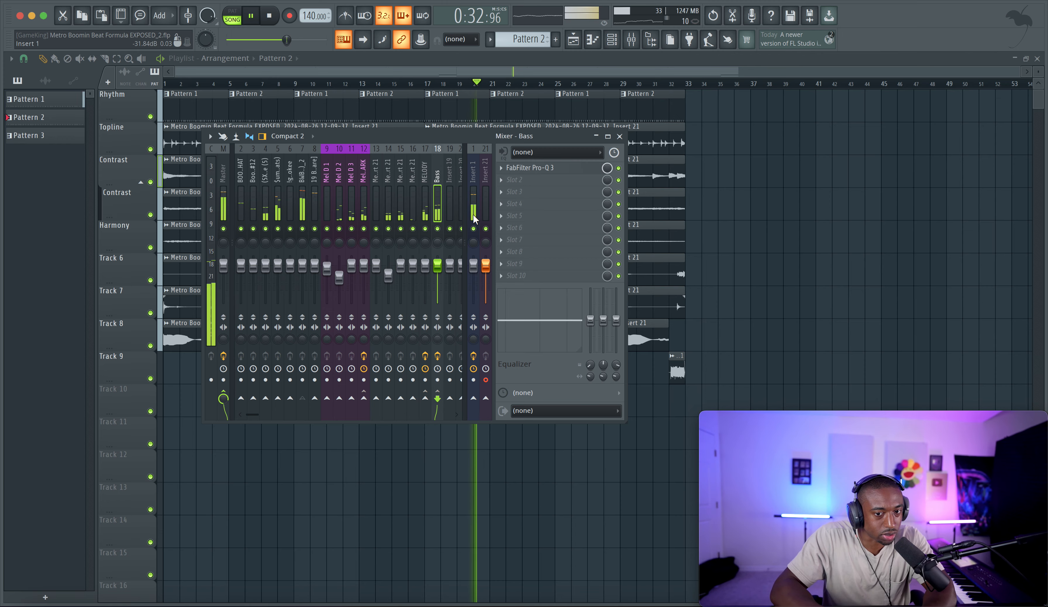
{"action": "left_click", "coordinate": [484, 207]}
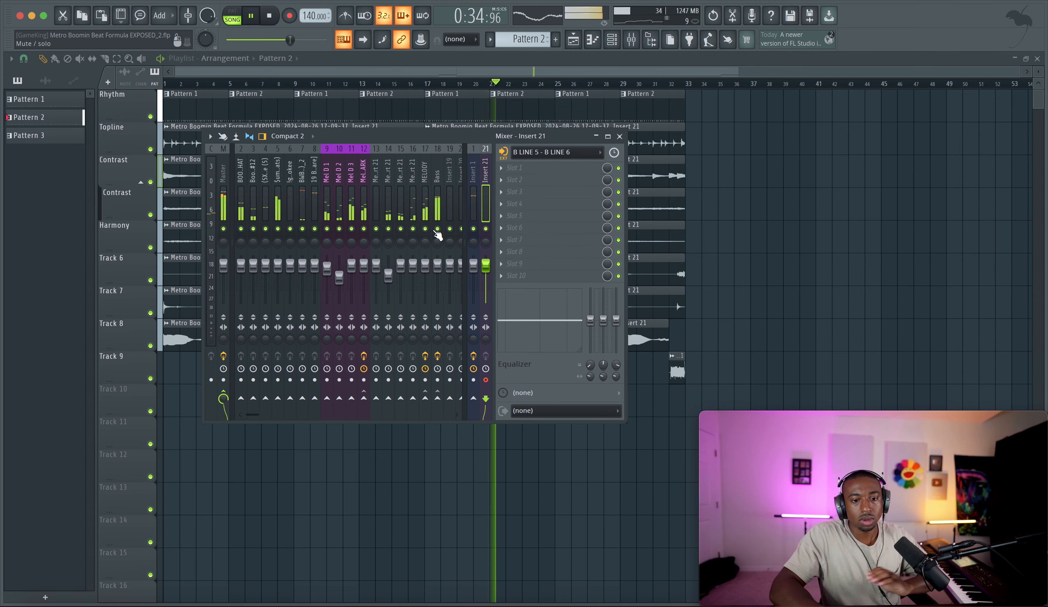
{"action": "left_click", "coordinate": [426, 203]}
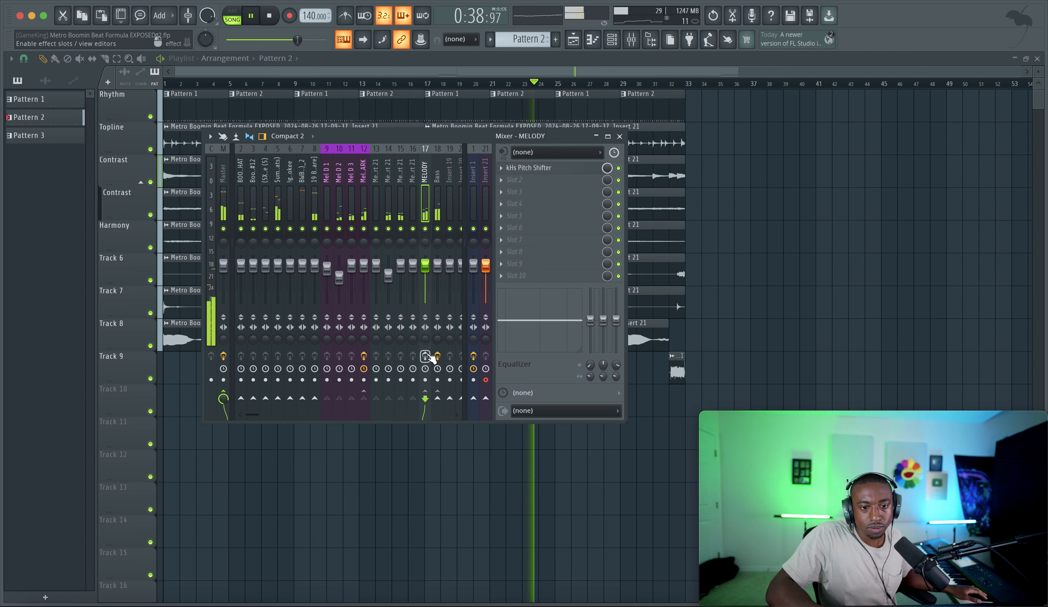
Replay the song from the start while checking the Melody DARK, recorded melody, kick and hi-hat mixer tracks.
{"action": "left_click", "coordinate": [364, 213]}
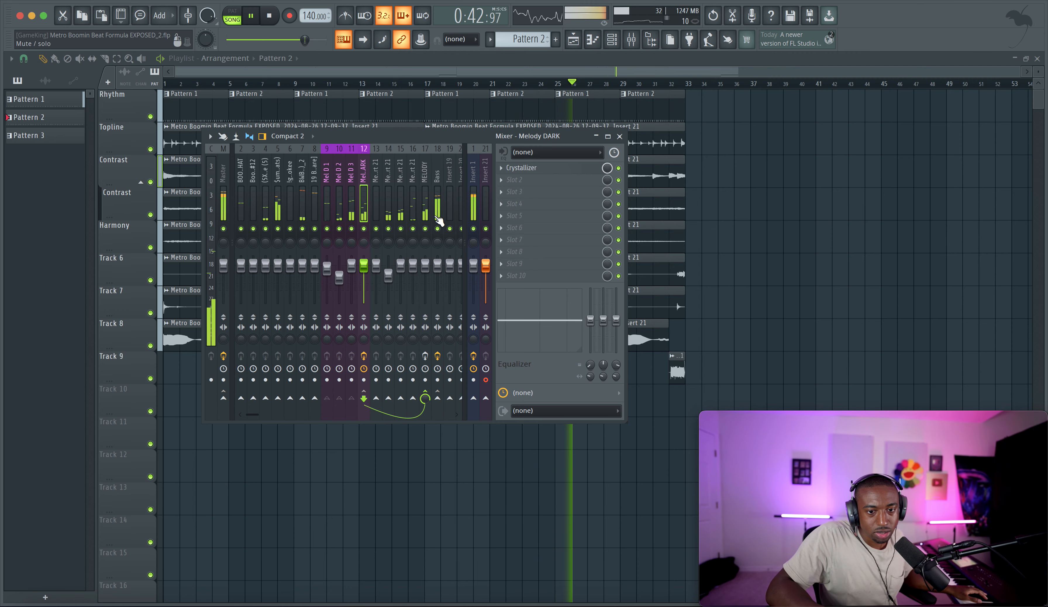
{"action": "key", "text": "space"}
{"action": "left_click", "coordinate": [384, 196]}
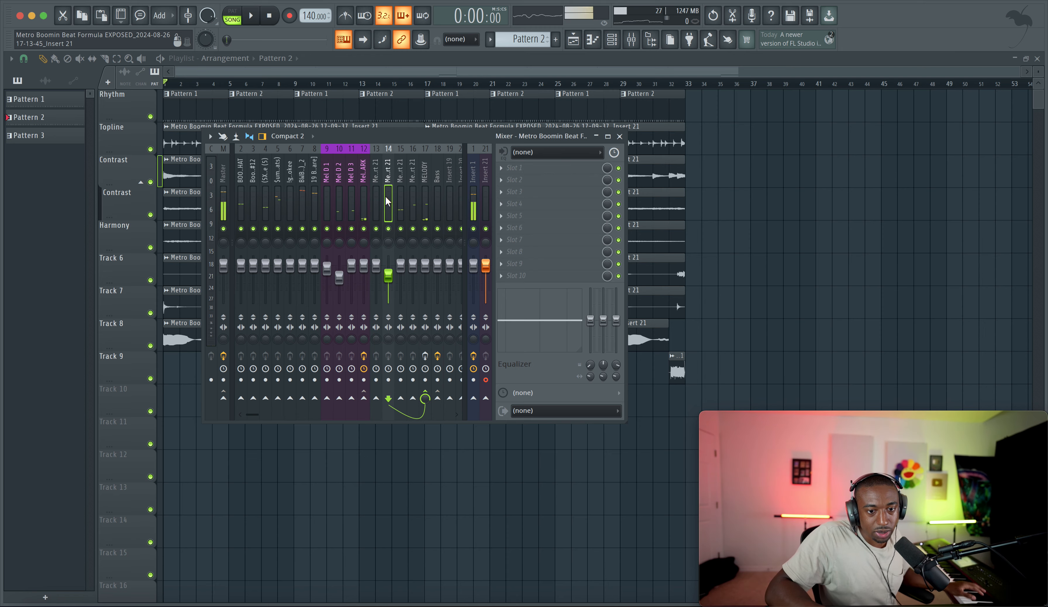
{"action": "left_click", "coordinate": [373, 197]}
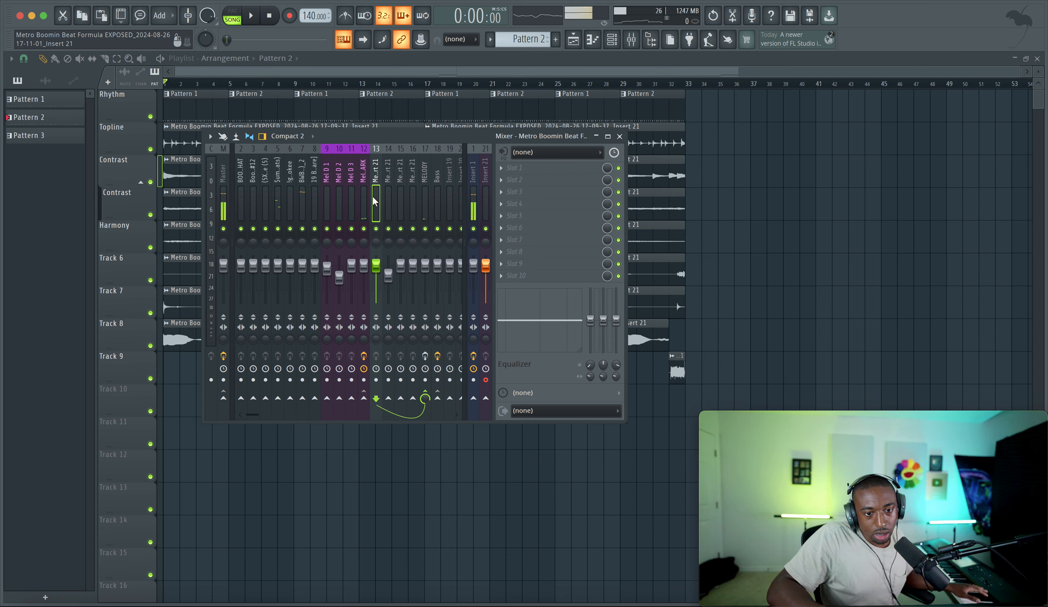
{"action": "key", "text": "space"}
{"action": "left_click", "coordinate": [305, 183]}
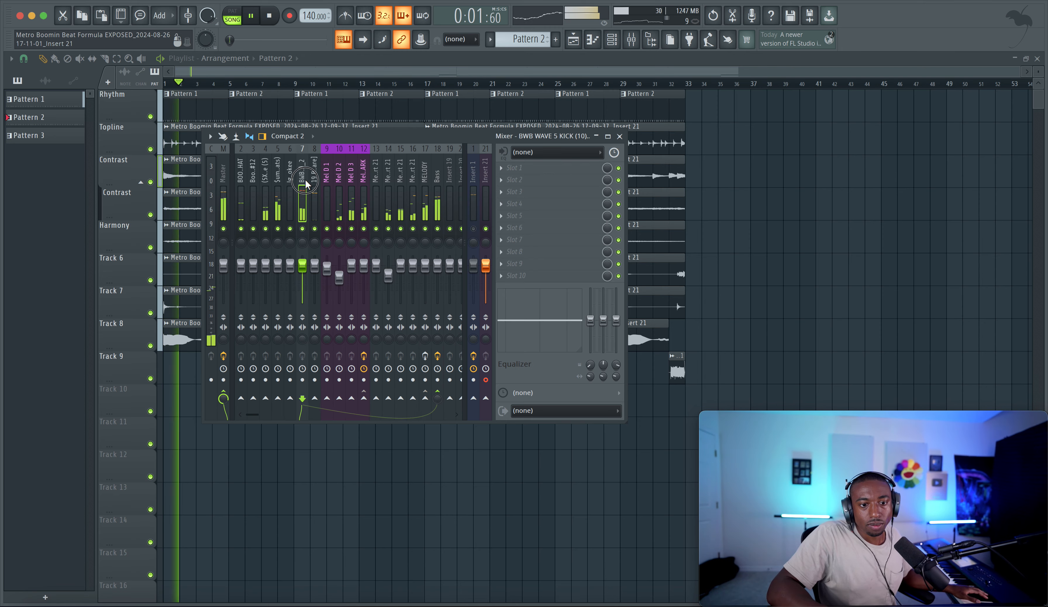
{"action": "left_click", "coordinate": [277, 180]}
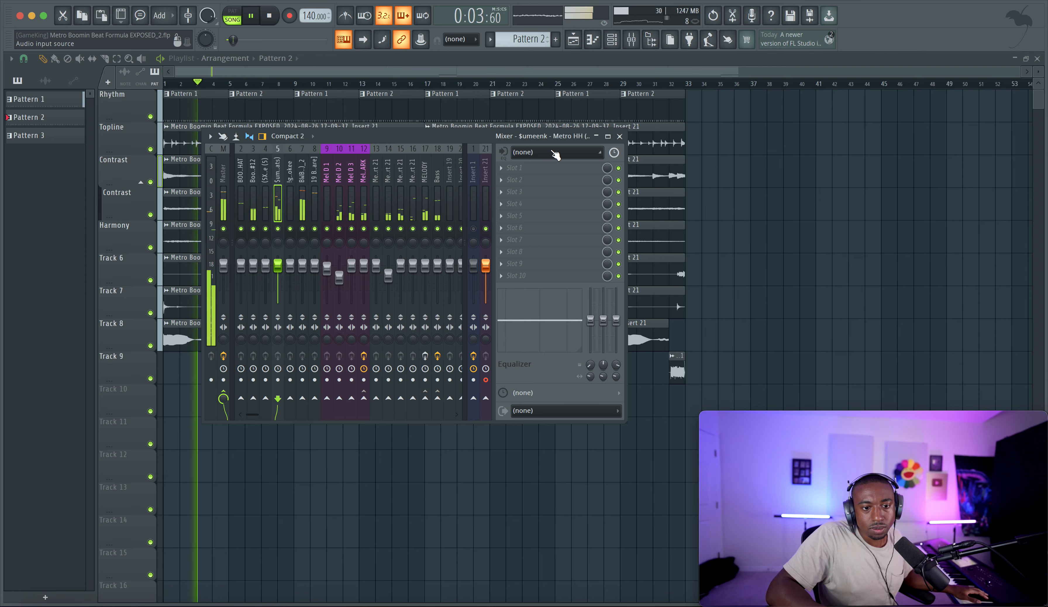
Check the cut group and miscellaneous settings of the BWB WAVE 5 KICK channel.
{"action": "key", "text": "F6"}
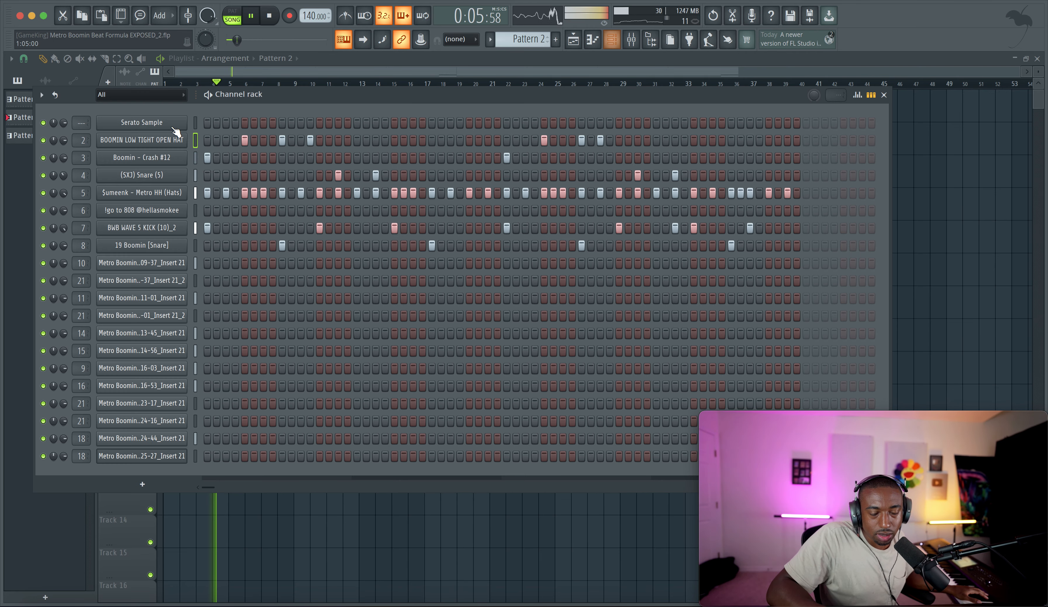
{"action": "left_click", "coordinate": [169, 228]}
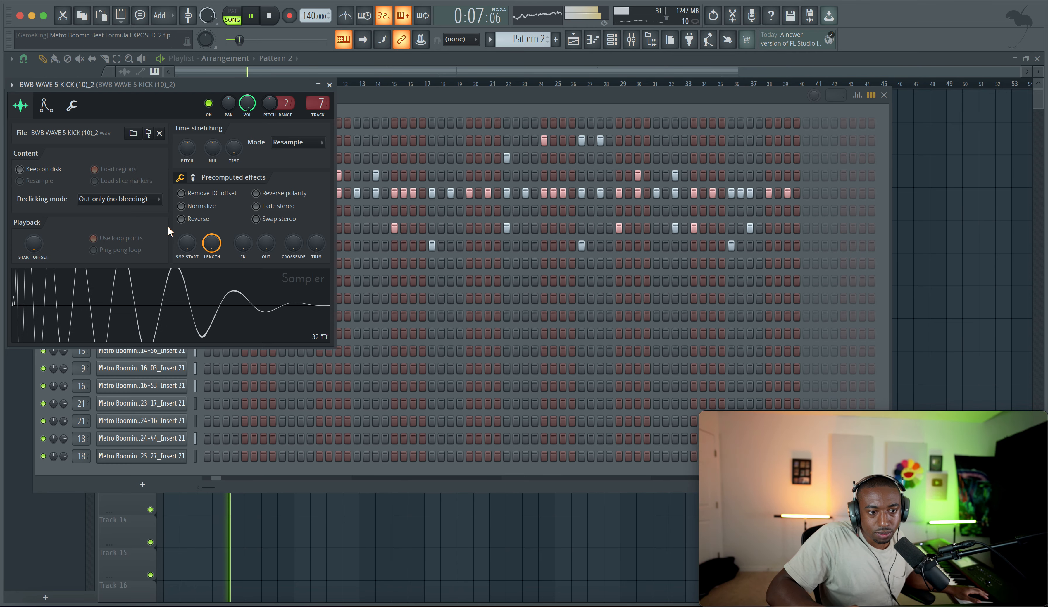
{"action": "left_click", "coordinate": [69, 107]}
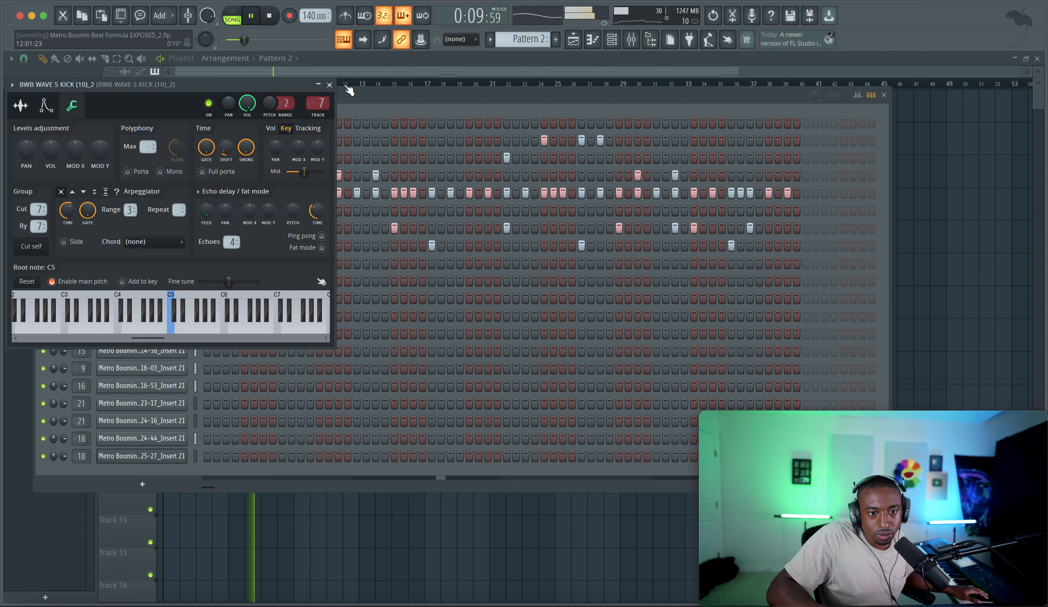
{"action": "left_click", "coordinate": [330, 86]}
Try the BWB WAVE 5 KICK mixer volume at 93%, reset it, and close the mixer and channel rack.
{"action": "left_click", "coordinate": [627, 44]}
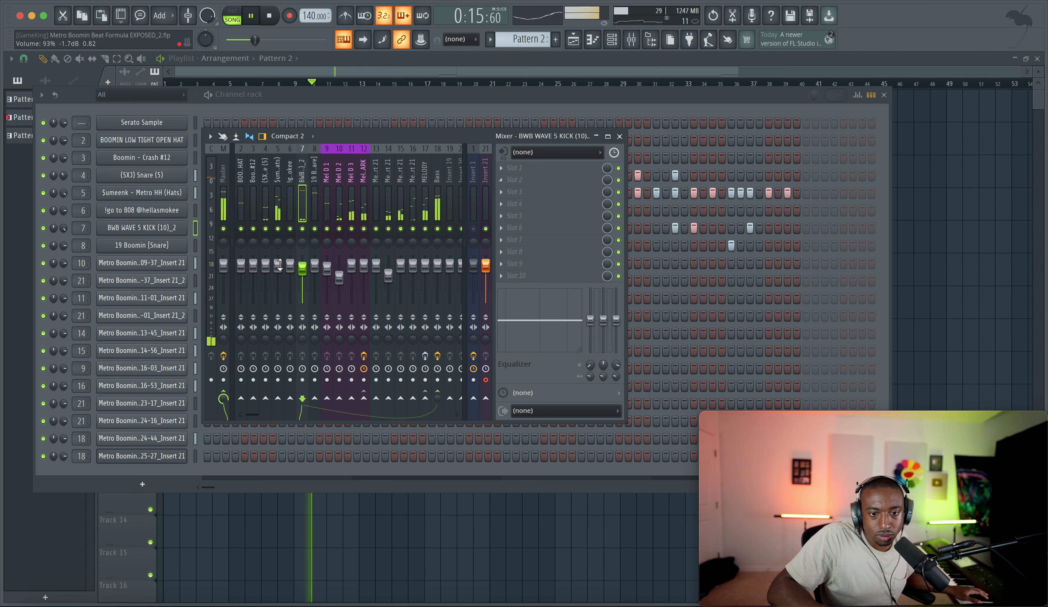
{"action": "right_click", "coordinate": [313, 271]}
{"action": "left_click", "coordinate": [315, 272]}
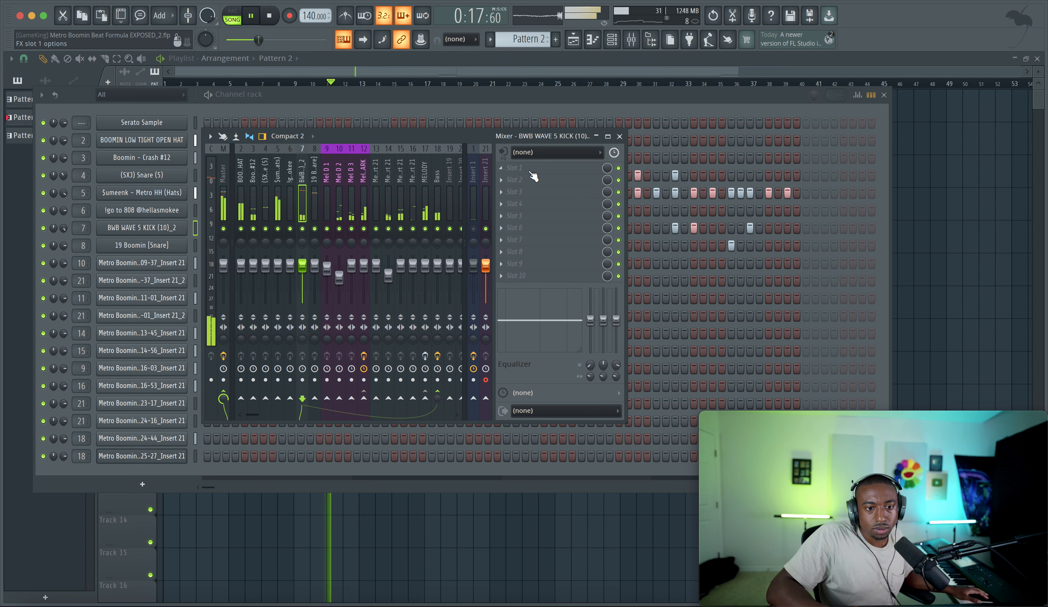
{"action": "left_click", "coordinate": [619, 136]}
{"action": "left_click", "coordinate": [883, 95]}
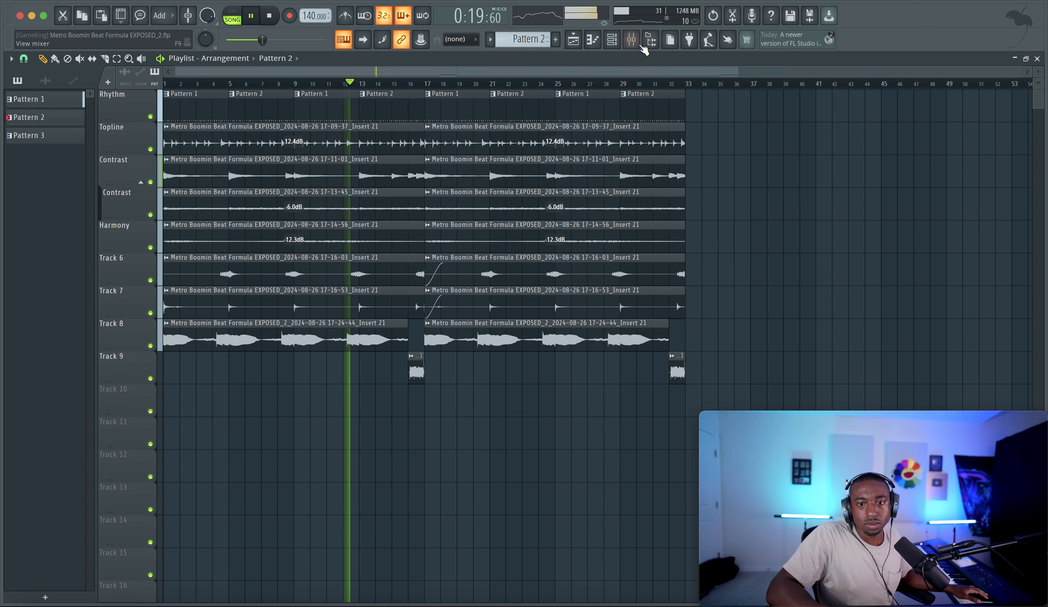
Unmute the Insert 1 mixer track, stop playback and close the mixer.
{"action": "left_click", "coordinate": [631, 39]}
{"action": "left_click", "coordinate": [483, 190]}
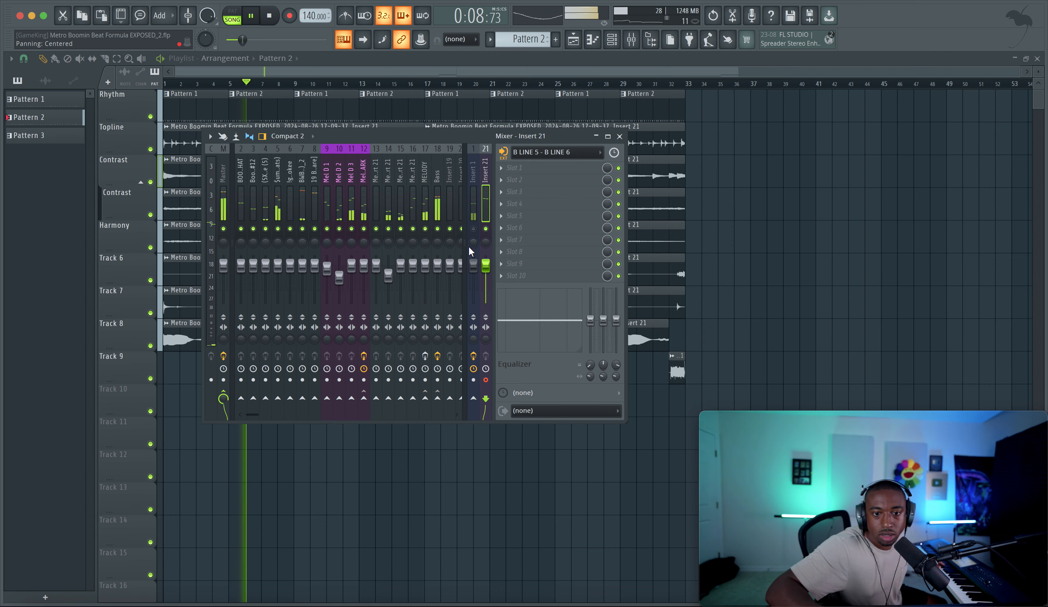
{"action": "left_click", "coordinate": [474, 229]}
{"action": "key", "text": "space"}
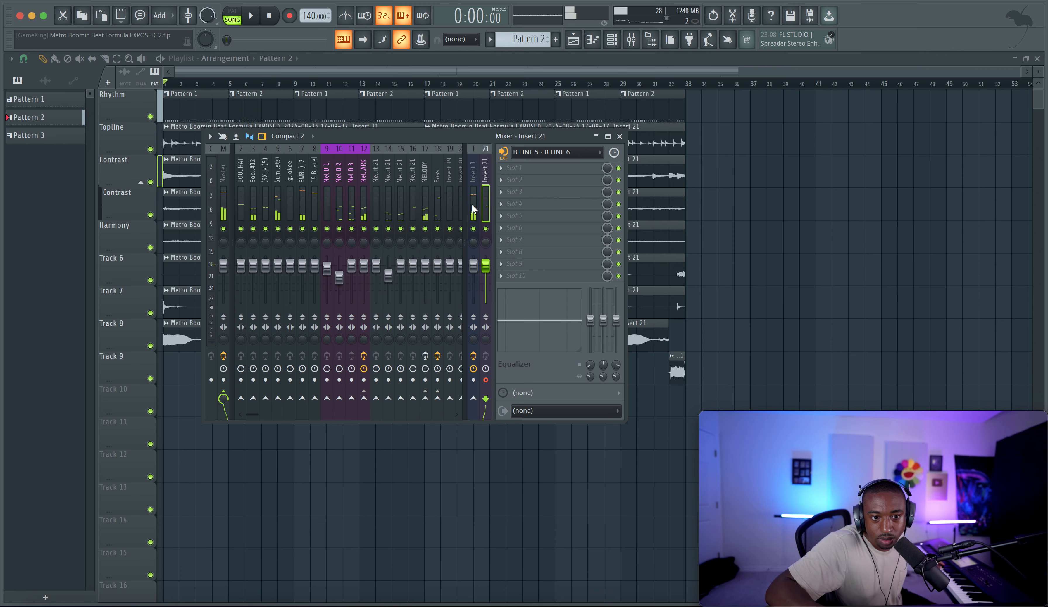
{"action": "key", "text": "F9"}
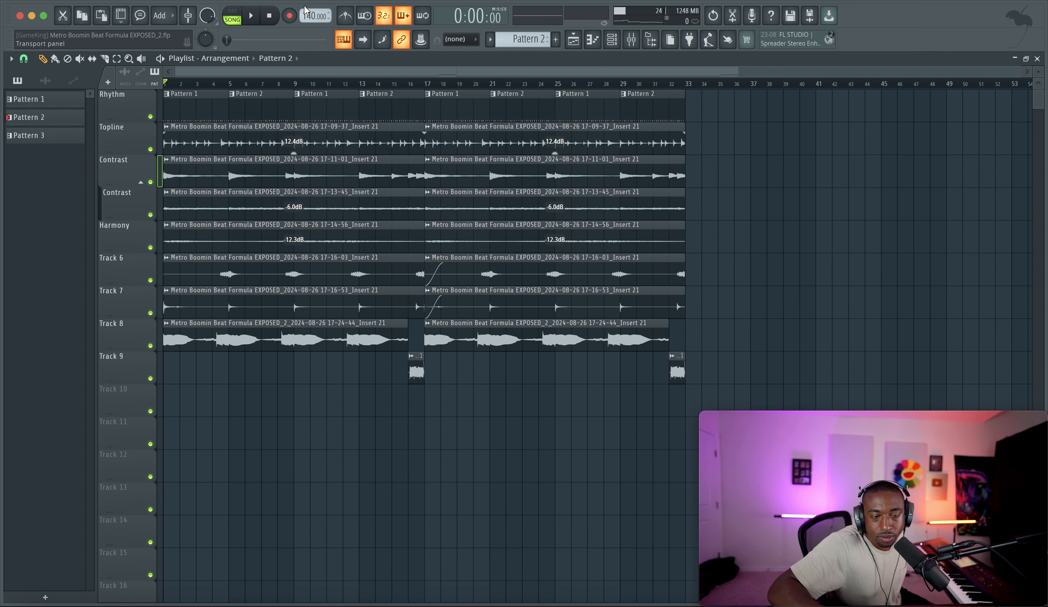
Record the Insert 21 audio onto Track 10 through the whole song and trim the clip to end at bar 33.
{"action": "left_click", "coordinate": [639, 40]}
{"action": "left_click", "coordinate": [474, 228]}
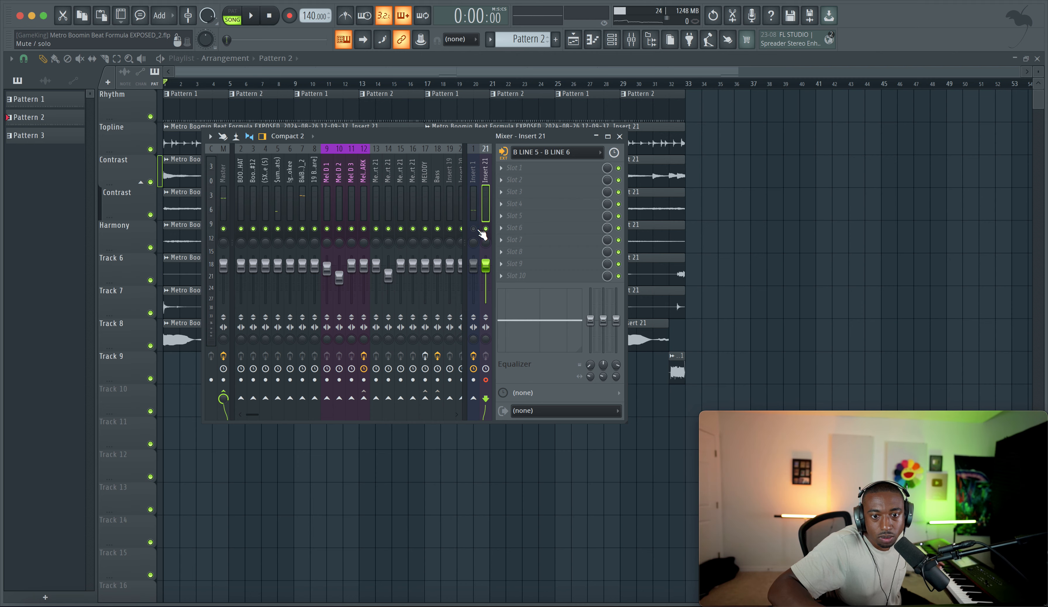
{"action": "left_click", "coordinate": [790, 220]}
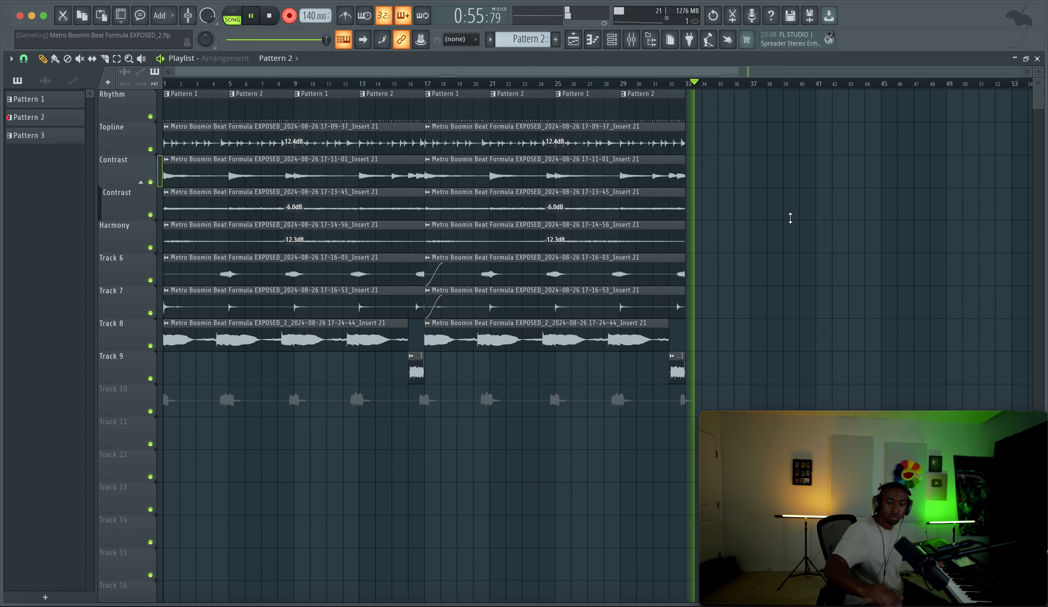
{"action": "key", "text": "space"}
{"action": "key", "text": "space"}
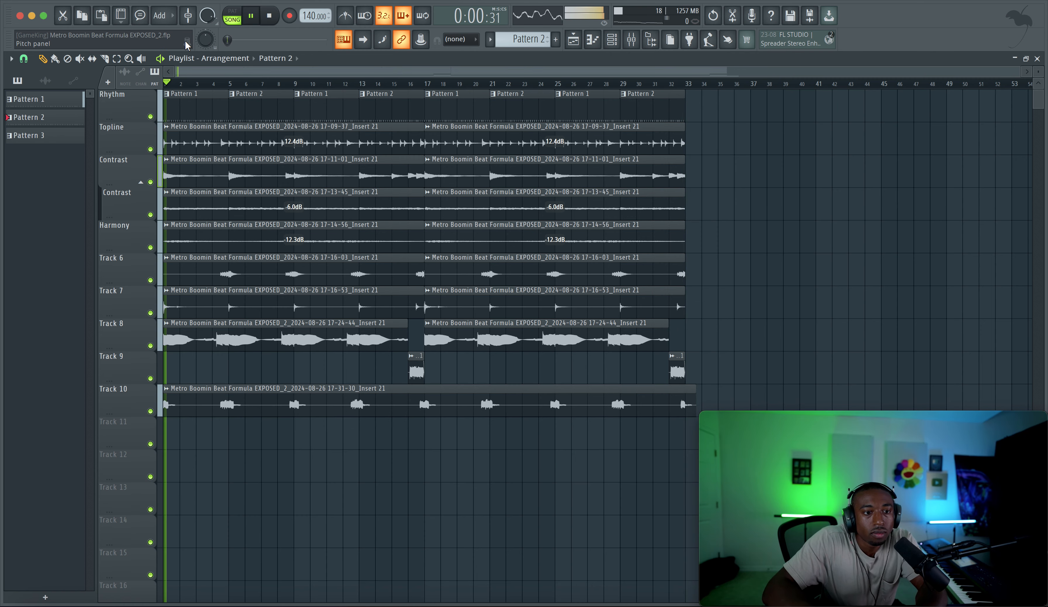
{"action": "left_click_drag", "start_coordinate": [687, 360], "coordinate": [685, 391]}
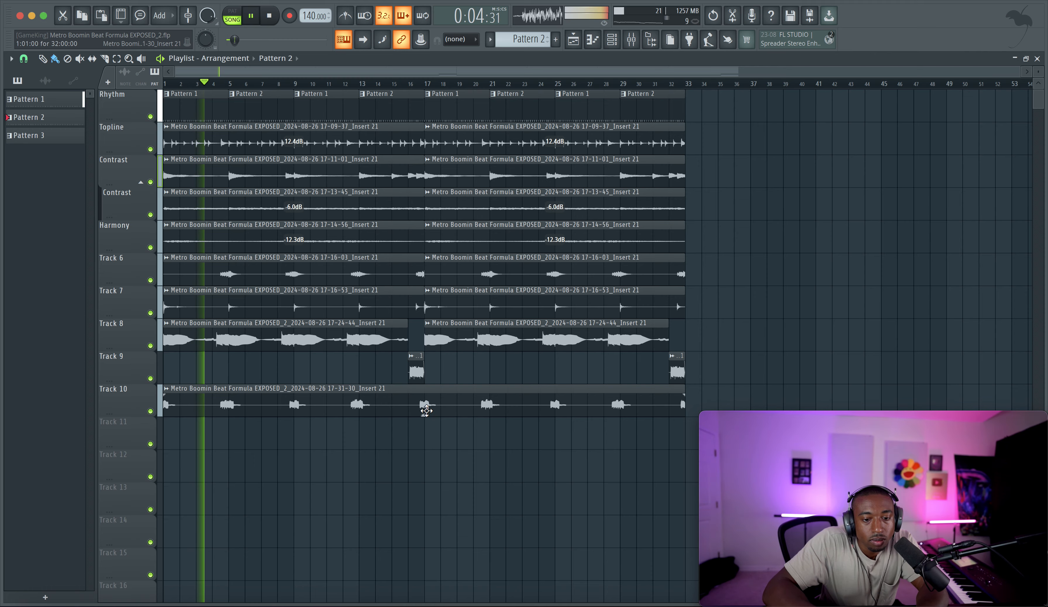
Assign the new Track 10 recording to mixer track 19 and stop playback.
{"action": "double_click", "coordinate": [452, 395]}
{"action": "key", "text": "F9"}
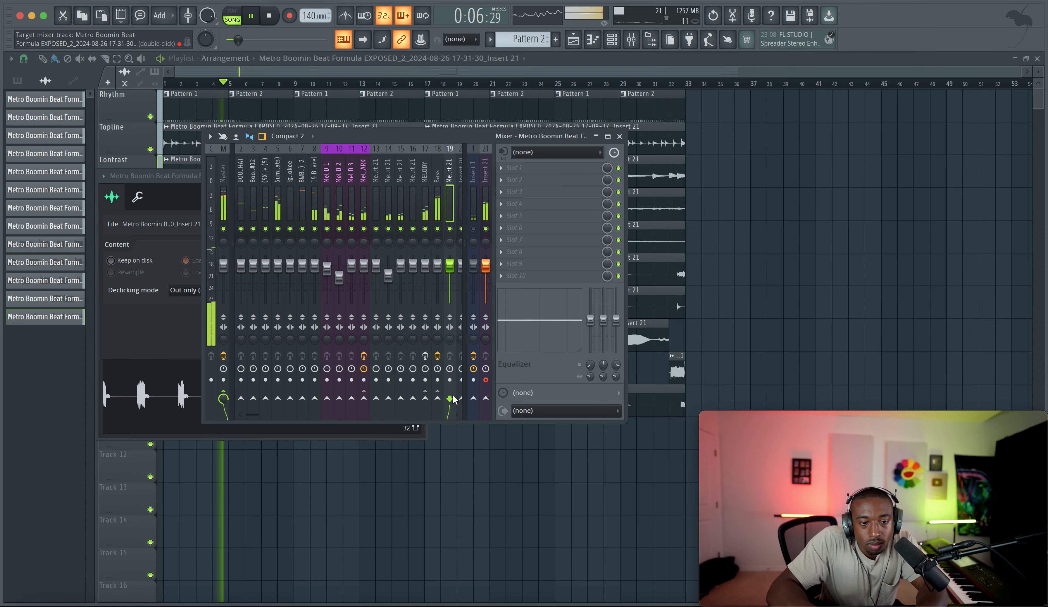
{"action": "key", "text": "space"}
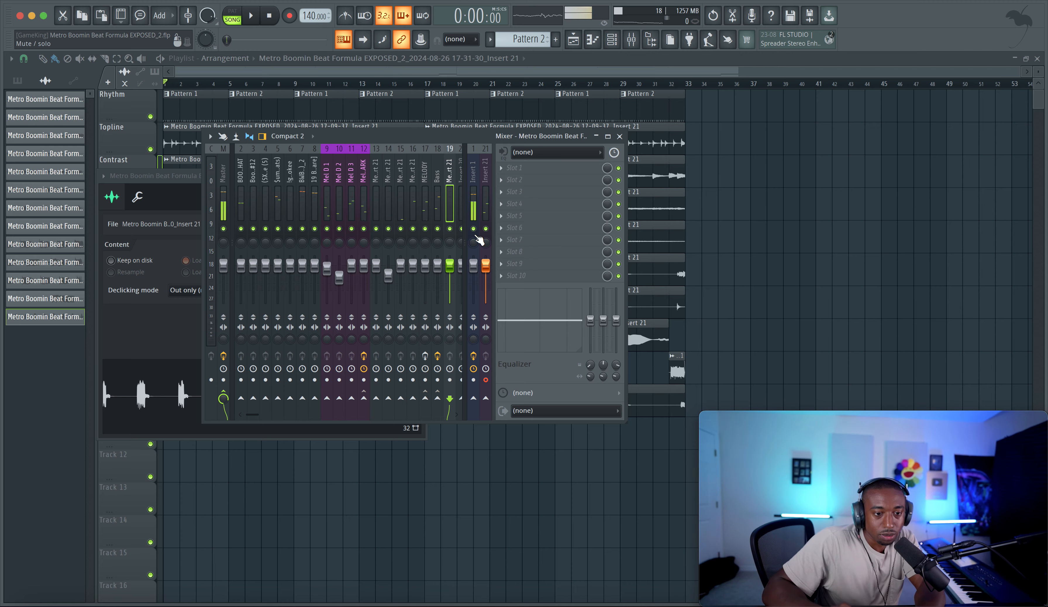
Open the sample browser and collapse the 1 - Go - To Drums folder.
{"action": "left_click", "coordinate": [652, 40]}
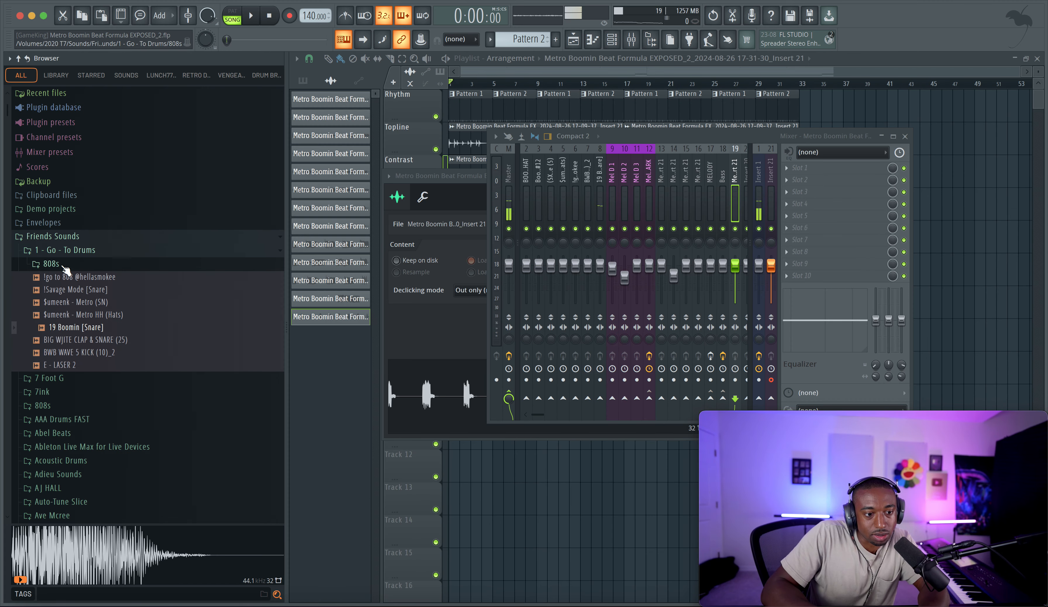
{"action": "left_click", "coordinate": [83, 258]}
{"action": "scroll", "coordinate": [112, 335], "scroll_direction": "down", "scroll_amount": 2}
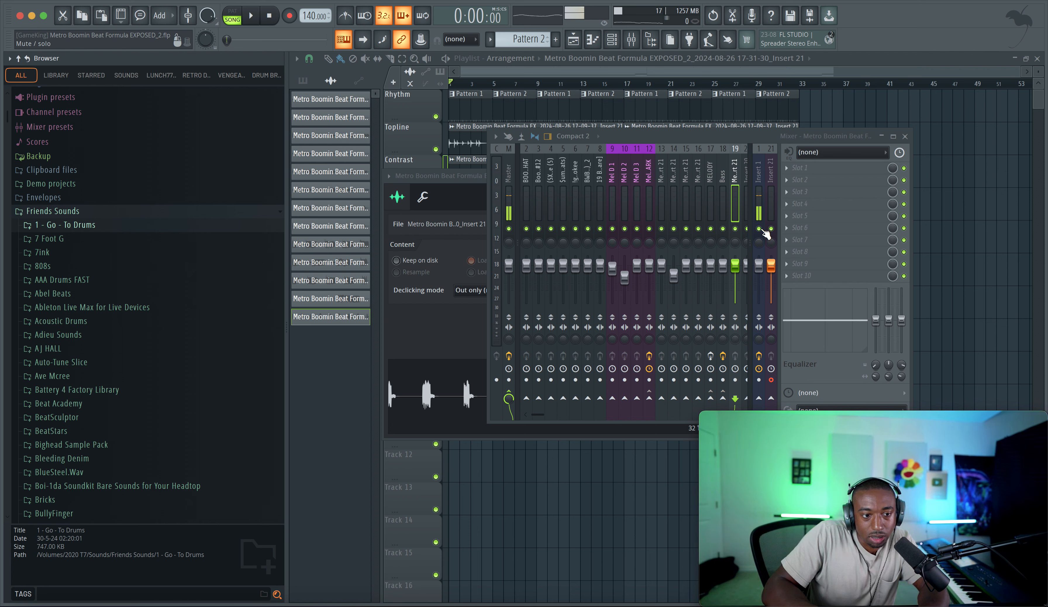
Play the song from the start, check the Insert 1 mixer track and close the mixer.
{"action": "key", "text": "space"}
{"action": "left_click", "coordinate": [759, 203]}
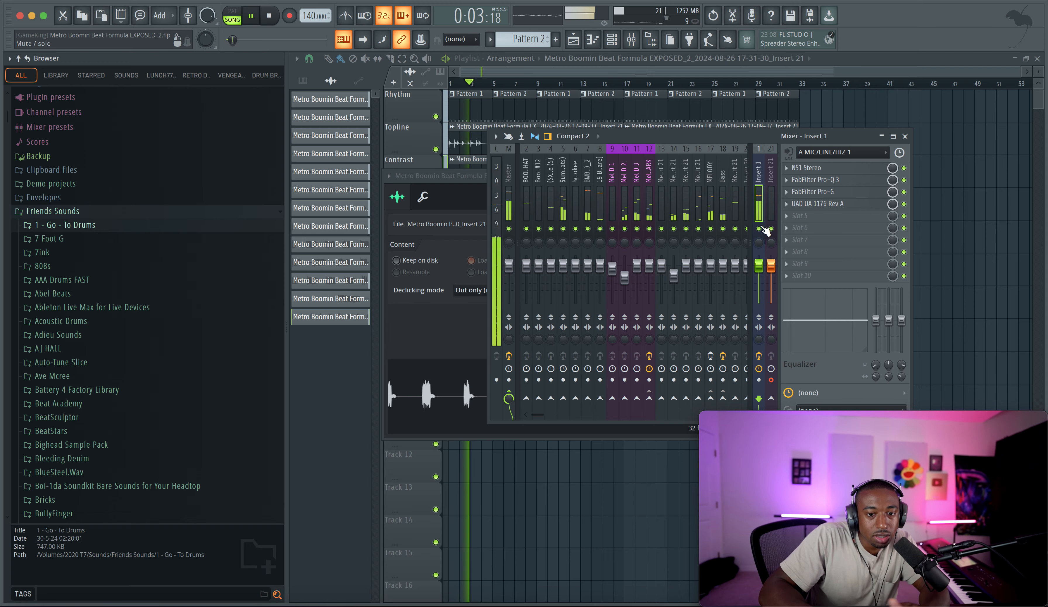
{"action": "left_click", "coordinate": [1036, 224]}
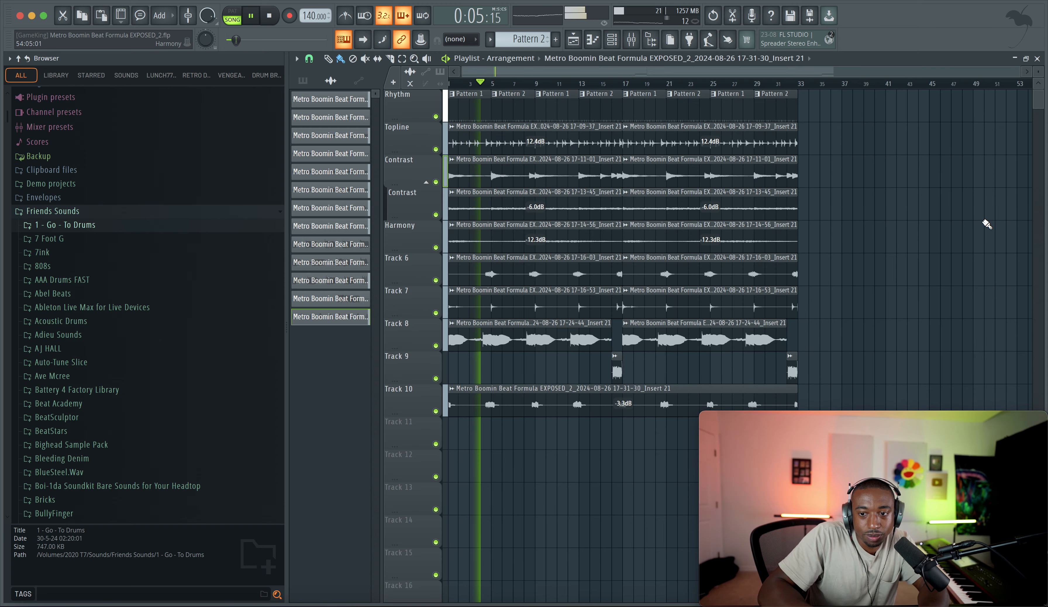
Open the Acapella - Juesswork - Acapella Stash Vol. 1 folder within Acapellas in the Lunch77 STS FULL PACK.
{"action": "scroll", "coordinate": [145, 304], "scroll_direction": "down", "scroll_amount": 8}
{"action": "scroll", "coordinate": [145, 304], "scroll_direction": "down", "scroll_amount": 8}
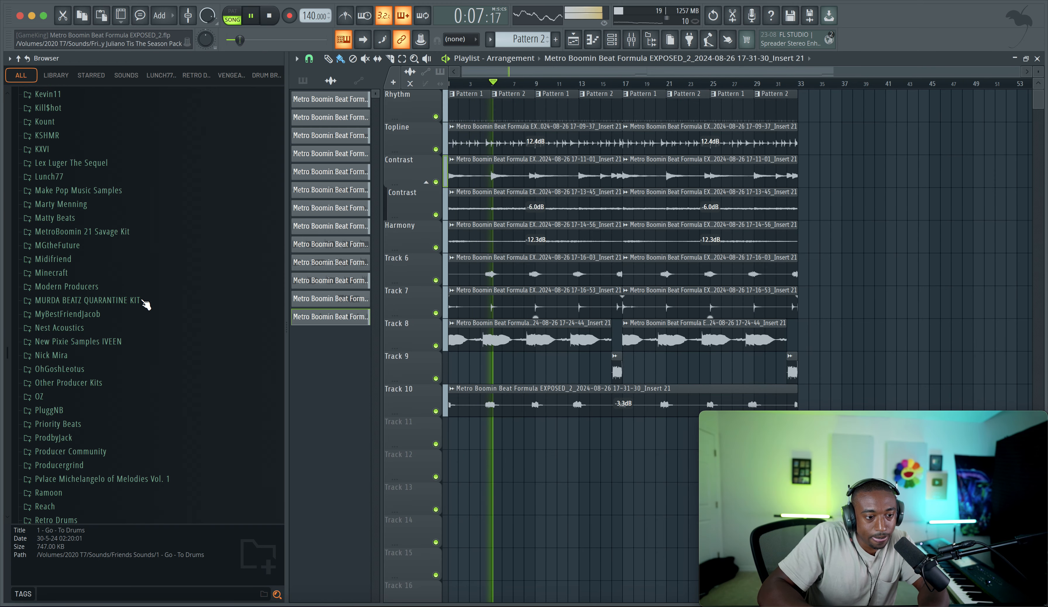
{"action": "scroll", "coordinate": [145, 305], "scroll_direction": "up", "scroll_amount": 11}
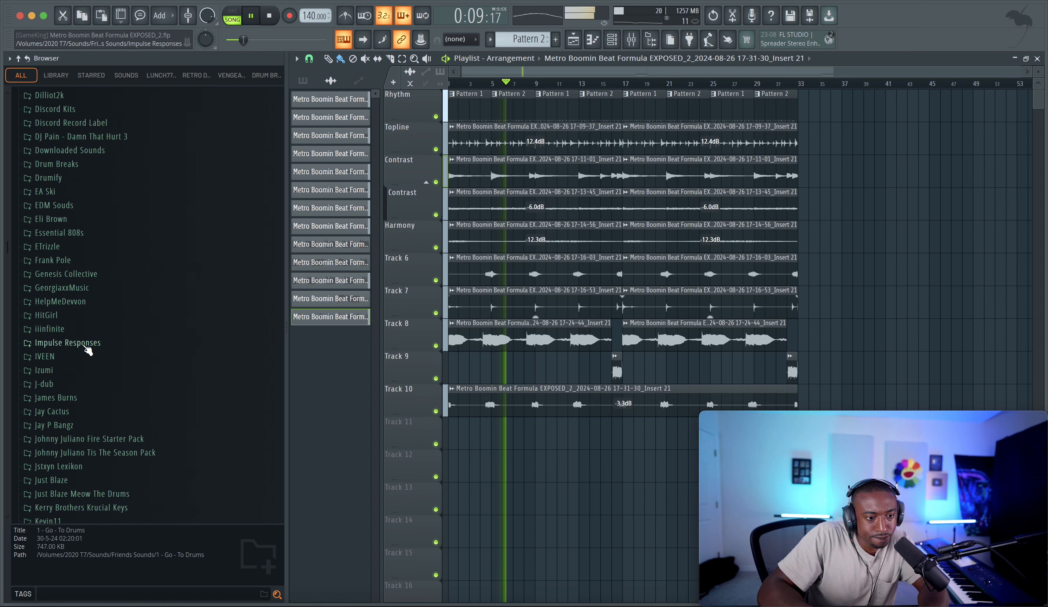
{"action": "scroll", "coordinate": [84, 369], "scroll_direction": "down", "scroll_amount": 3}
{"action": "left_click", "coordinate": [61, 476]}
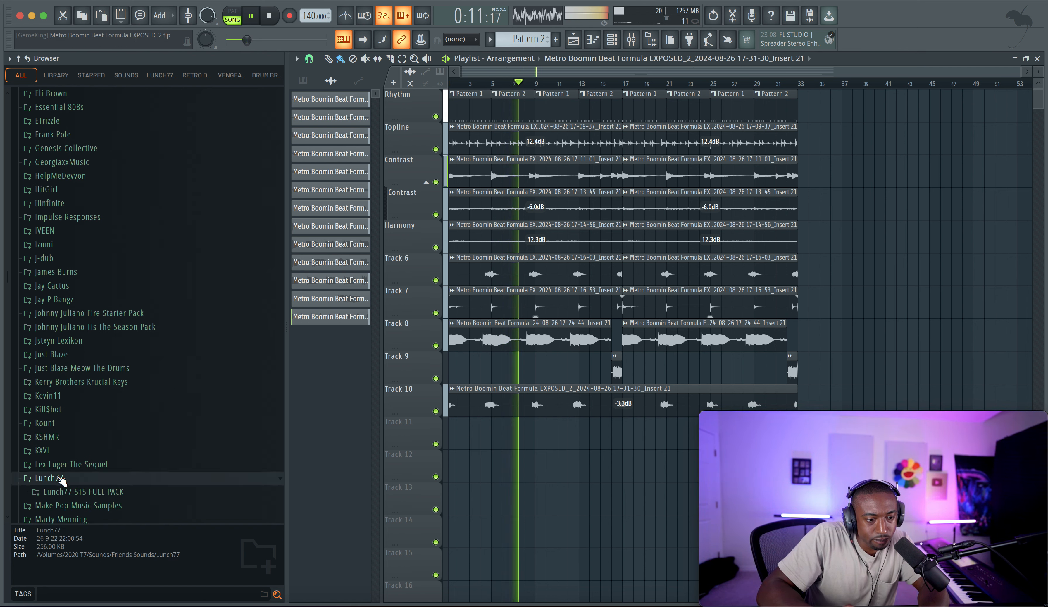
{"action": "scroll", "coordinate": [77, 400], "scroll_direction": "down", "scroll_amount": 2}
{"action": "left_click", "coordinate": [81, 415]}
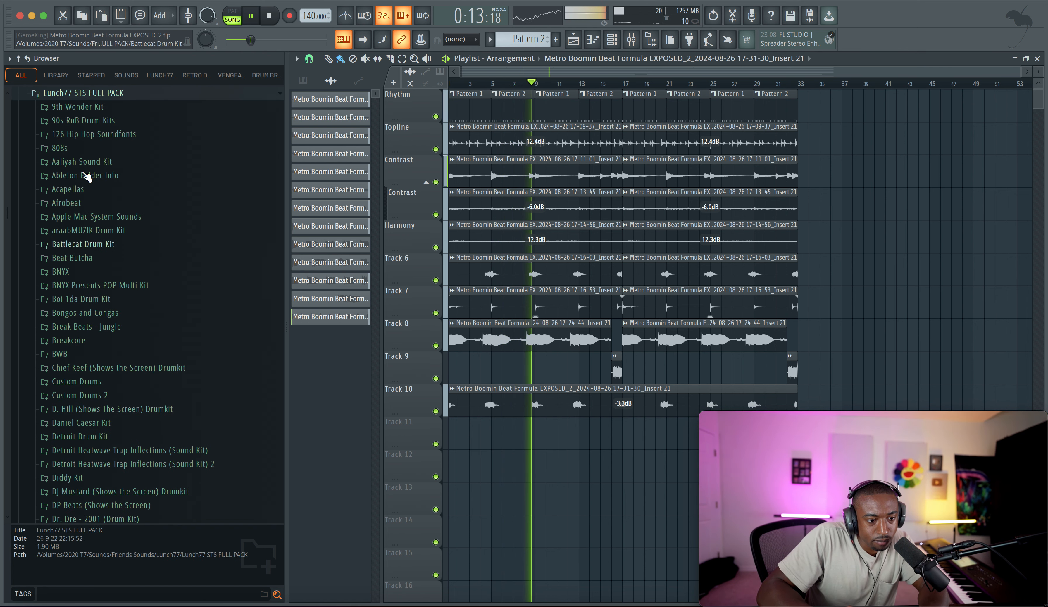
{"action": "left_click", "coordinate": [87, 190]}
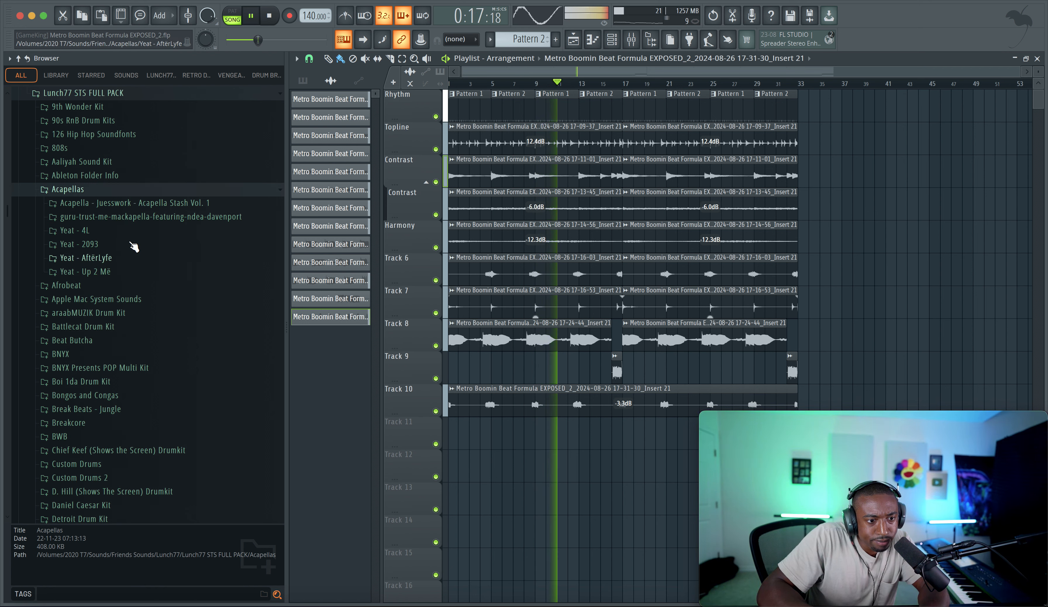
{"action": "left_click", "coordinate": [137, 204]}
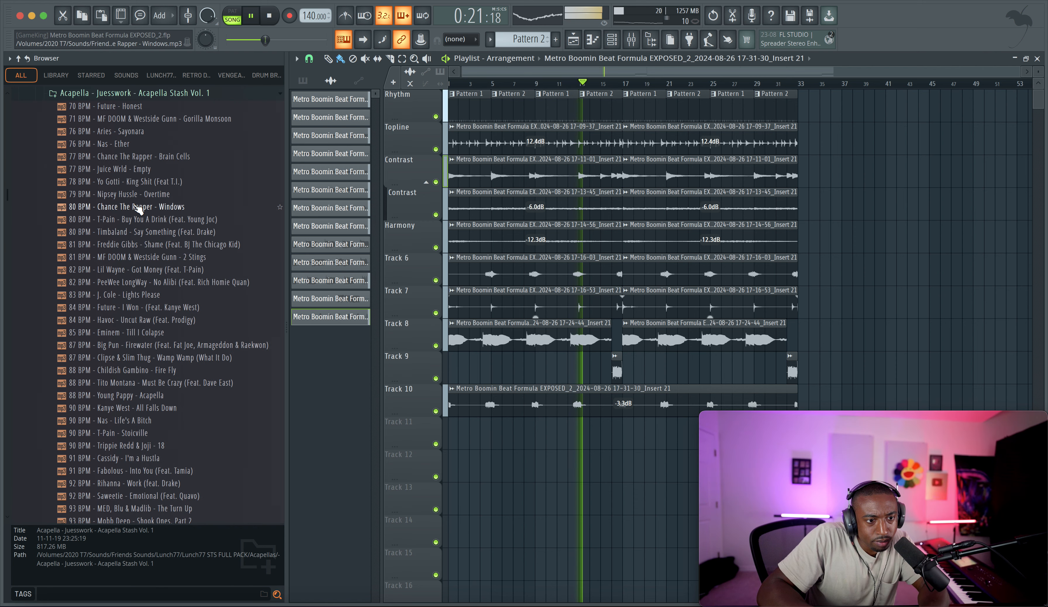
Preview the 70 BPM - Future - Honest acapella on its own and alongside the song.
{"action": "left_click", "coordinate": [138, 107]}
{"action": "key", "text": "space"}
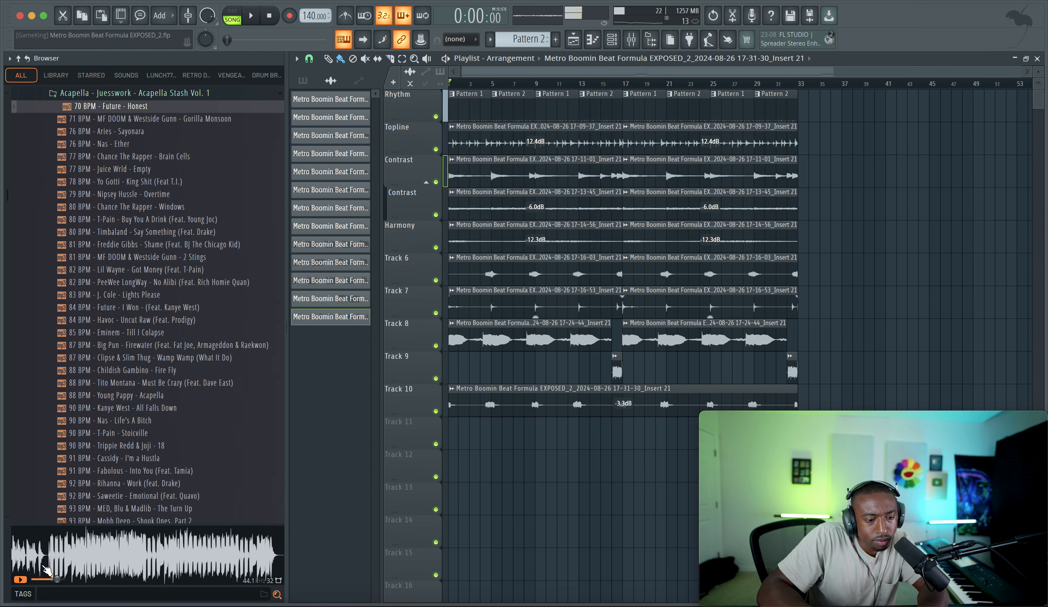
{"action": "key", "text": "space"}
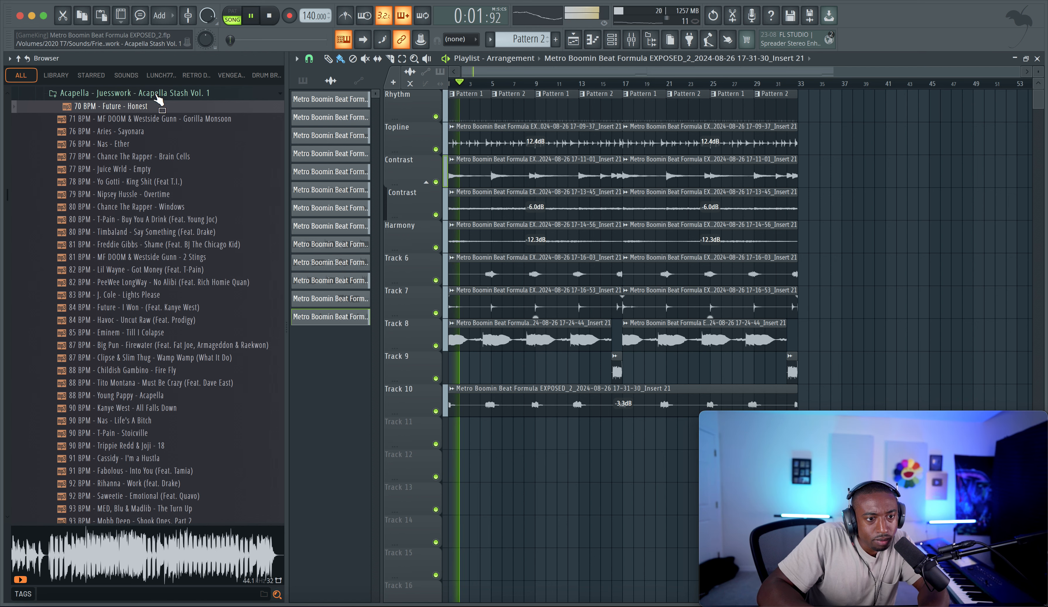
{"action": "left_click", "coordinate": [142, 93]}
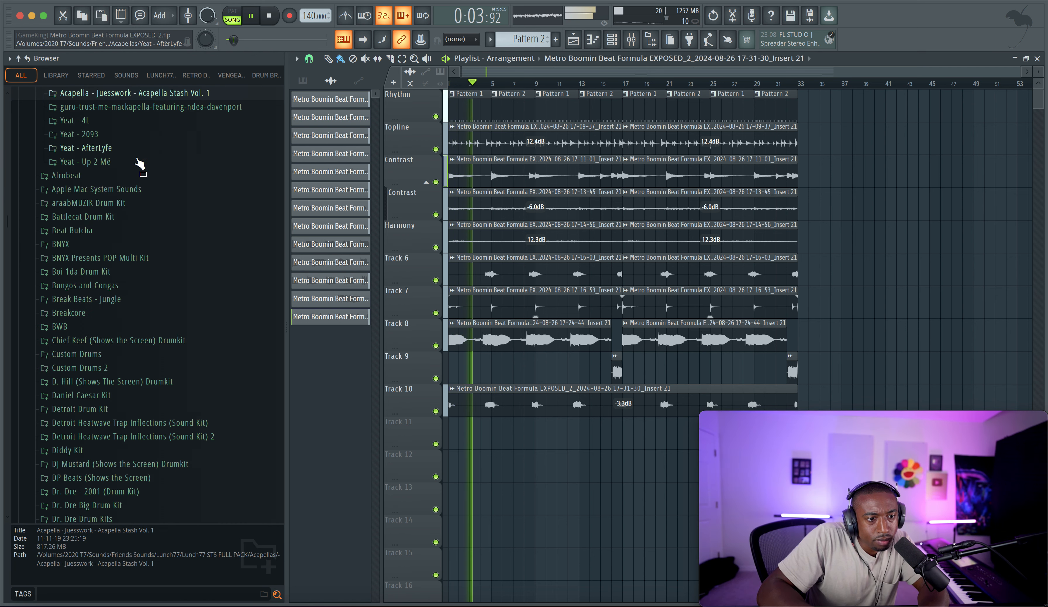
{"action": "left_click", "coordinate": [150, 94]}
{"action": "key", "text": "Down"}
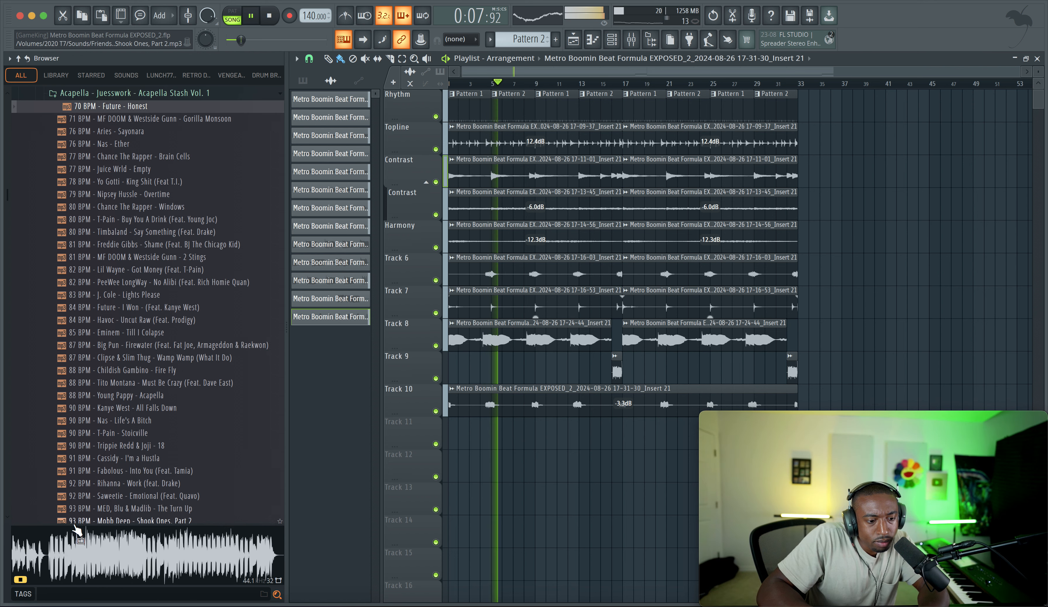
{"action": "key", "text": "space"}
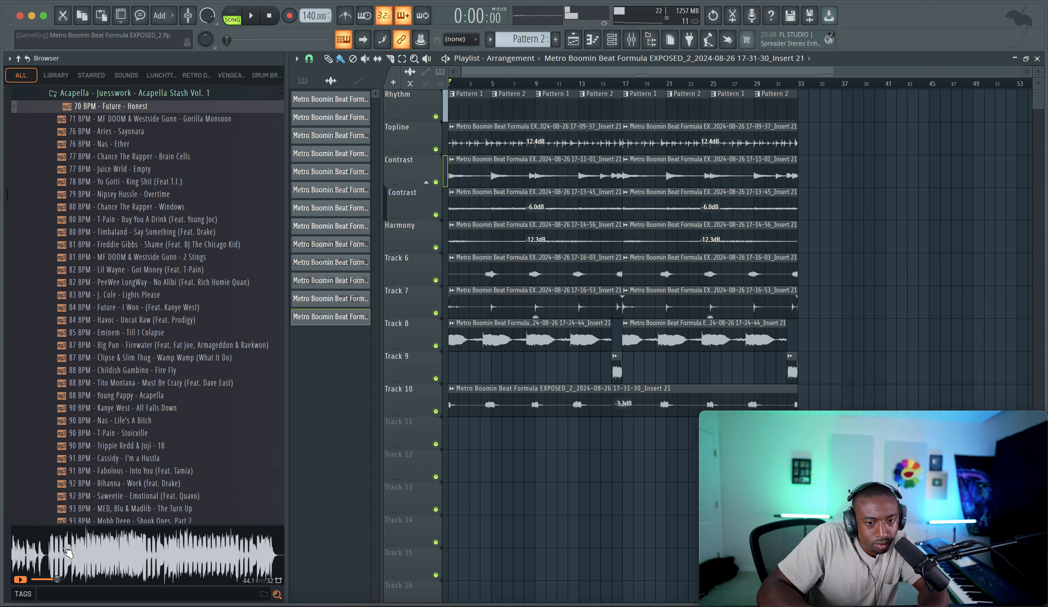
{"action": "key", "text": "space"}
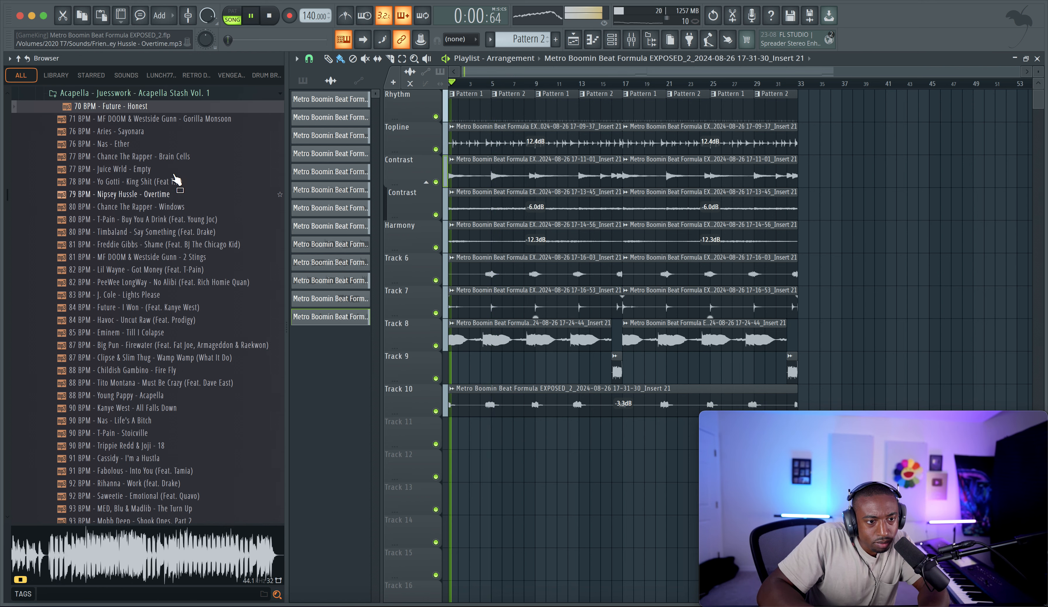
Load 70 BPM - Future - Honest into a new sampler channel and enable its volume envelope with a 0% release time.
{"action": "right_click", "coordinate": [151, 110]}
{"action": "left_click", "coordinate": [190, 126]}
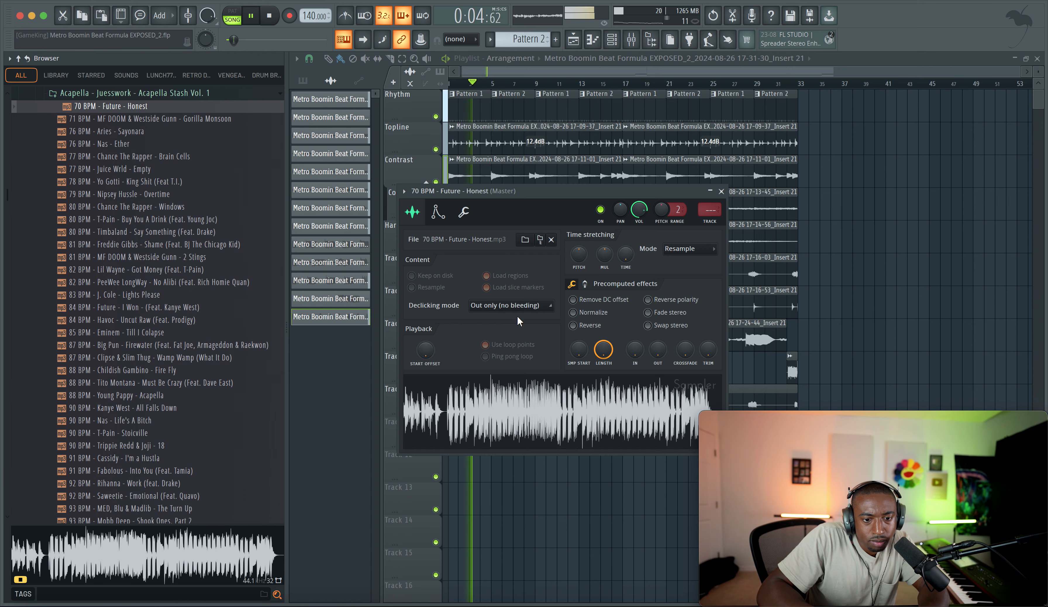
{"action": "left_click", "coordinate": [443, 213]}
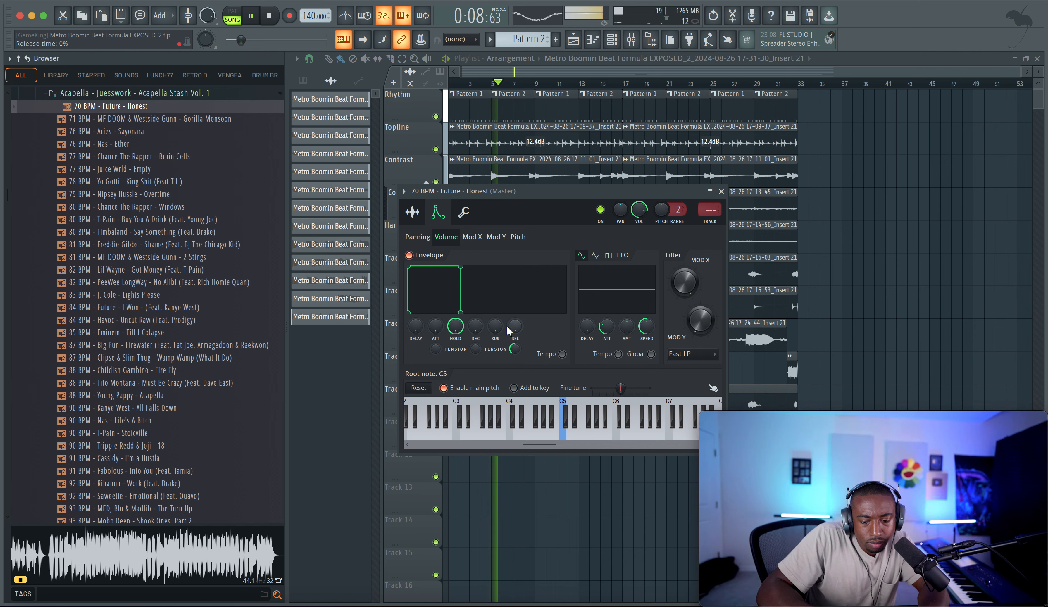
Set the acapella's silence trimming threshold to 100% and assign its channel to mixer track 20.
{"action": "left_click", "coordinate": [418, 214]}
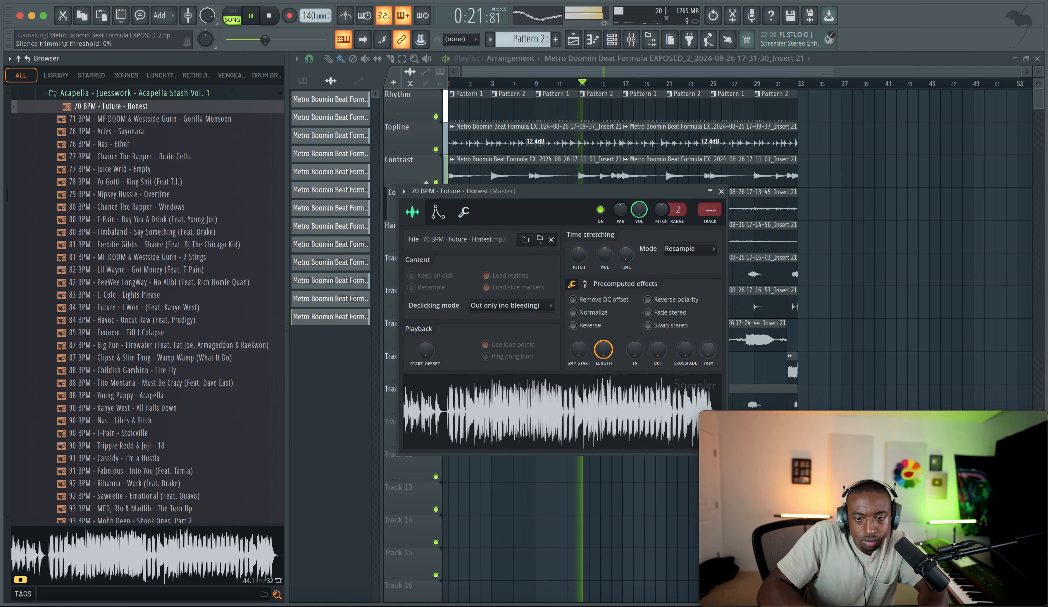
{"action": "left_click_drag", "start_coordinate": [708, 350], "coordinate": [702, 352]}
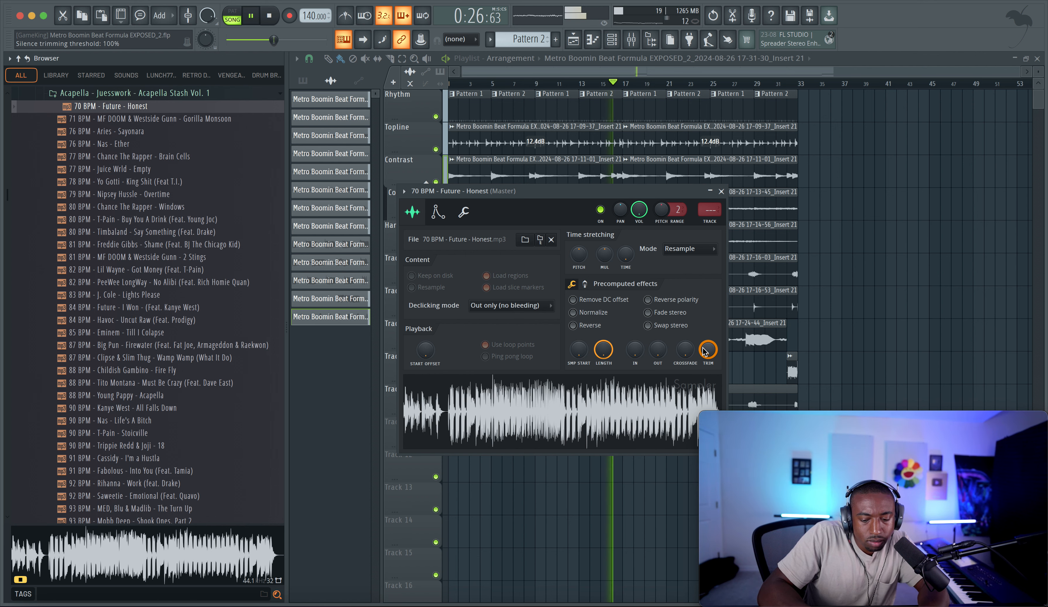
{"action": "key", "text": "F9"}
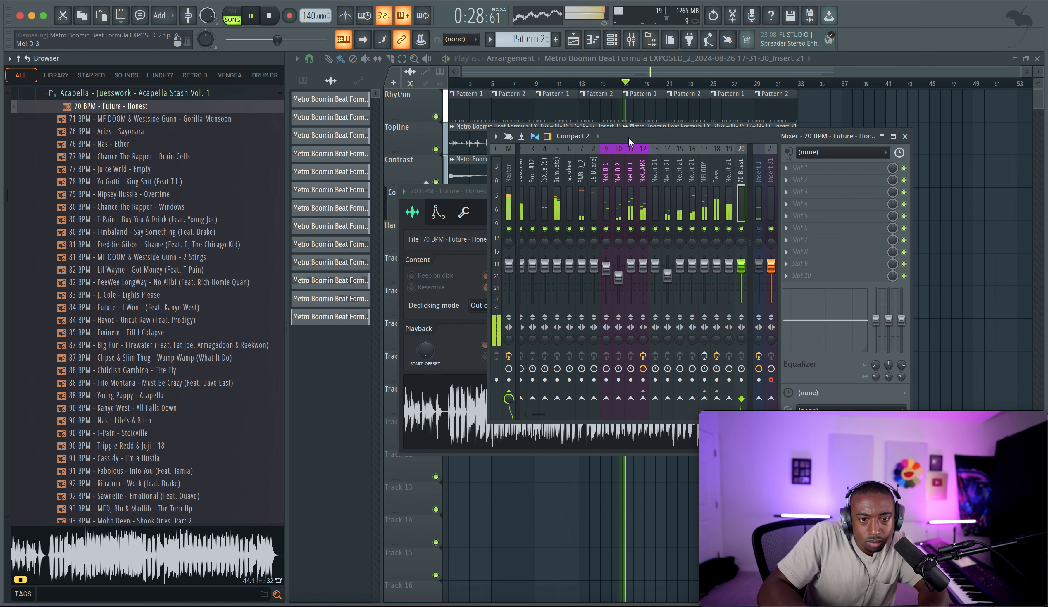
Close the open windows and record a note triggering the Future - Honest acapella while the song plays.
{"action": "key", "text": "space"}
{"action": "key", "text": "F12"}
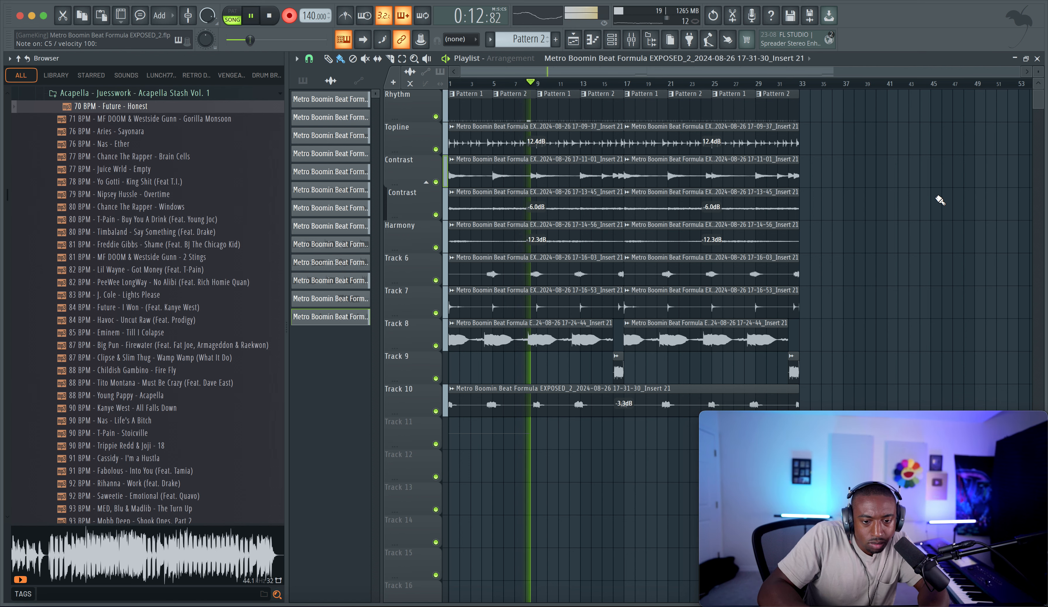
{"action": "key", "text": "space"}
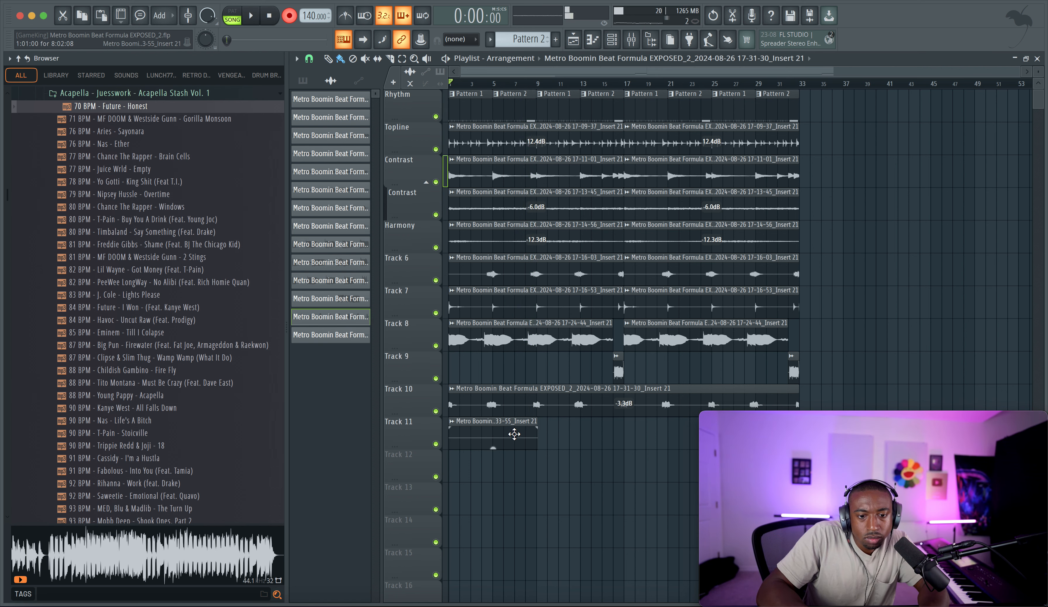
Move the recorded acapella note into a new Pattern 4 and place that pattern on Track 11 at bar 1.
{"action": "left_click", "coordinate": [611, 39]}
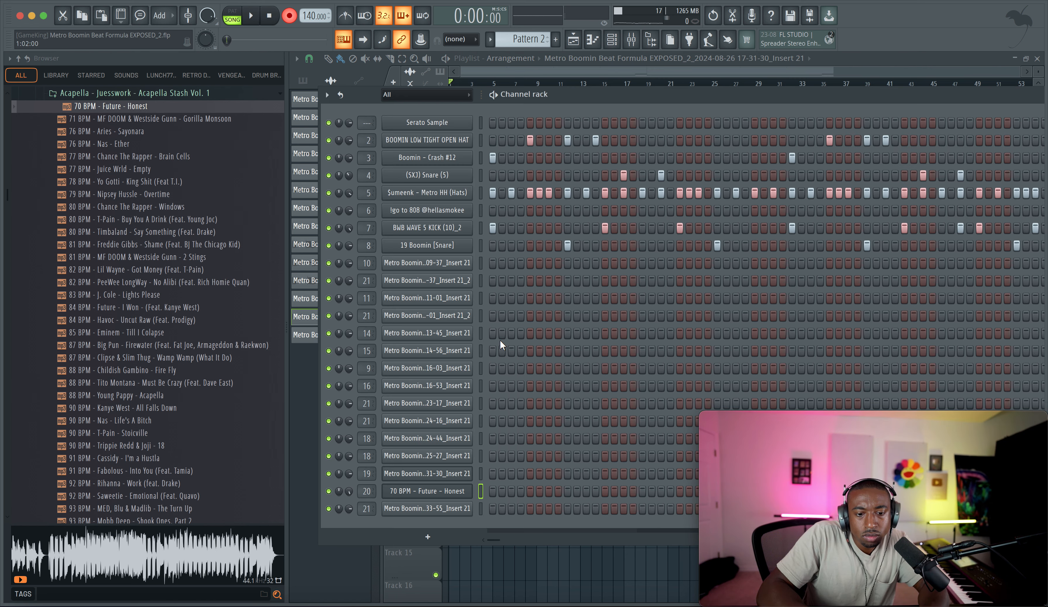
{"action": "left_click", "coordinate": [536, 39]}
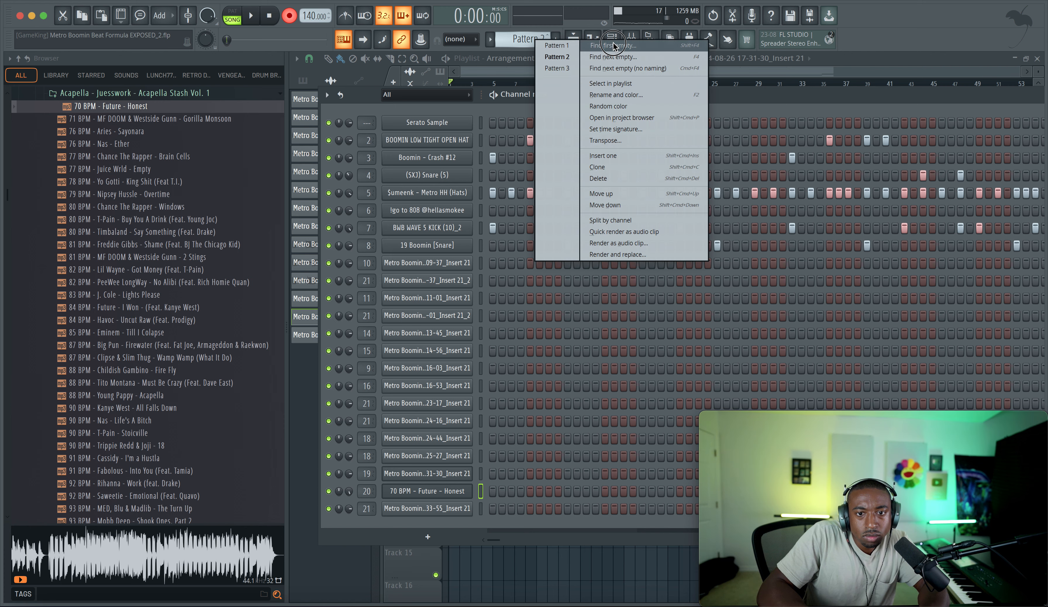
{"action": "left_click", "coordinate": [613, 41]}
{"action": "left_click", "coordinate": [573, 40]}
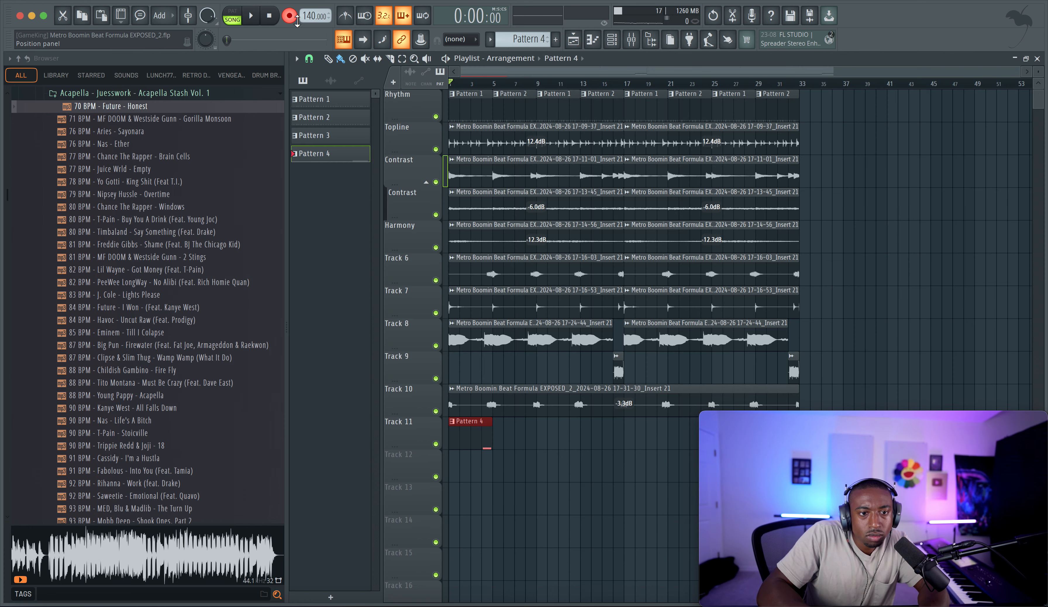
Play the song and move the Pattern 4 clip on Track 11 to start at bar 5.
{"action": "key", "text": "space"}
{"action": "scroll", "coordinate": [489, 445], "scroll_direction": "up", "scroll_amount": 3}
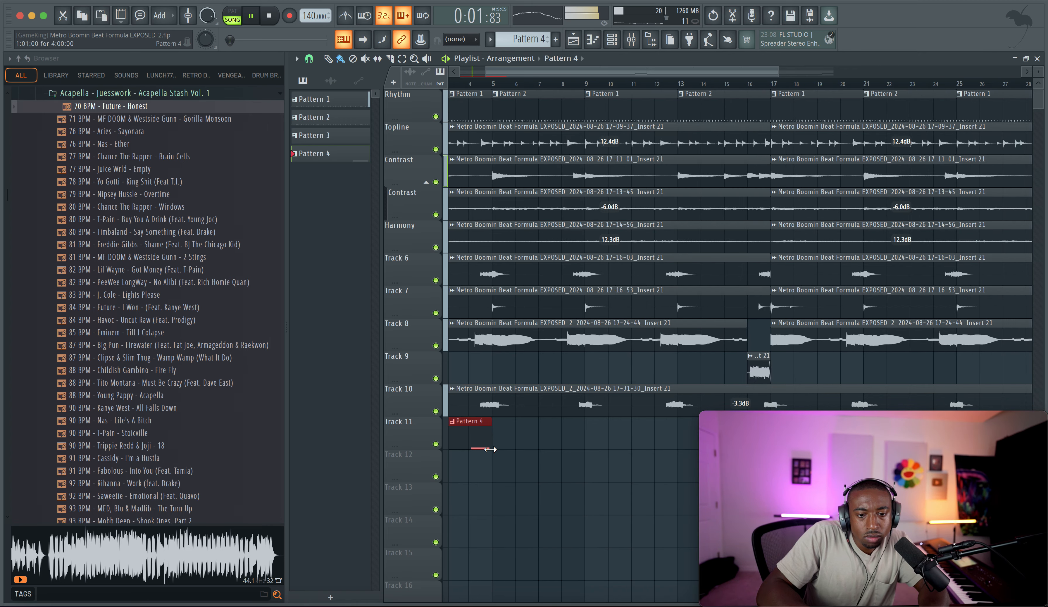
{"action": "scroll", "coordinate": [491, 449], "scroll_direction": "down", "scroll_amount": 3}
{"action": "left_click_drag", "start_coordinate": [492, 438], "coordinate": [552, 437]}
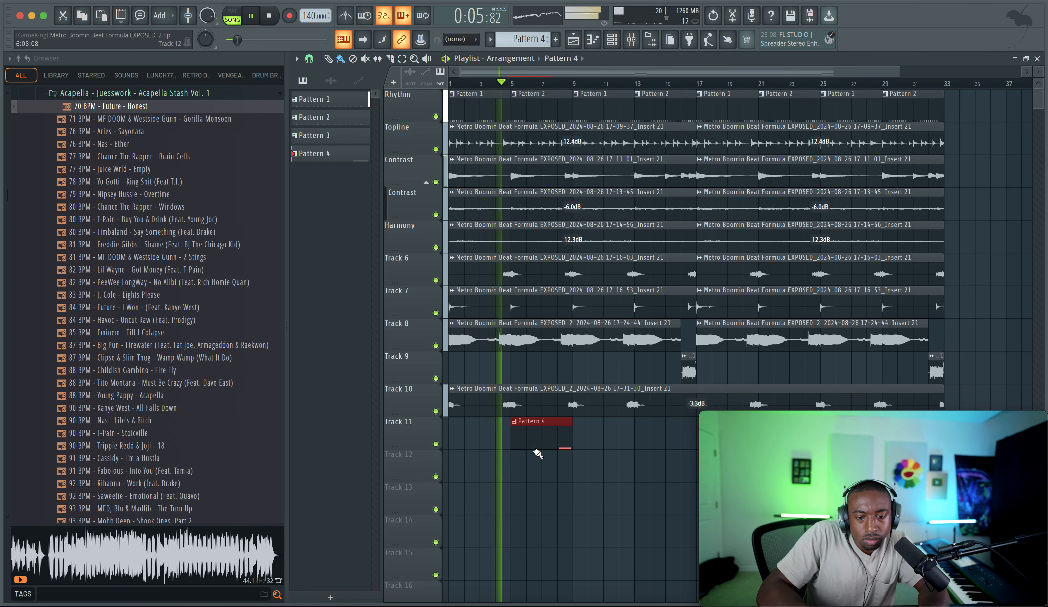
Check Pattern 4's acapella note in the piano roll and copy the Track 11 Pattern 4 clip to bar 21.
{"action": "double_click", "coordinate": [538, 448]}
{"action": "scroll", "coordinate": [505, 368], "scroll_direction": "down", "scroll_amount": 2}
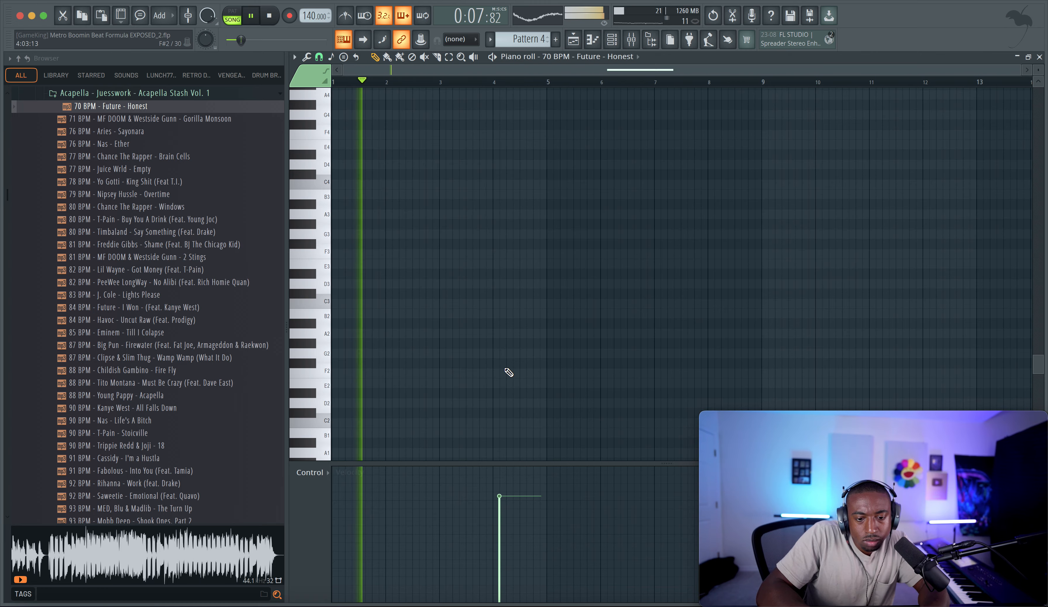
{"action": "scroll", "coordinate": [505, 368], "scroll_direction": "up", "scroll_amount": 5}
{"action": "scroll", "coordinate": [512, 304], "scroll_direction": "up", "scroll_amount": 2}
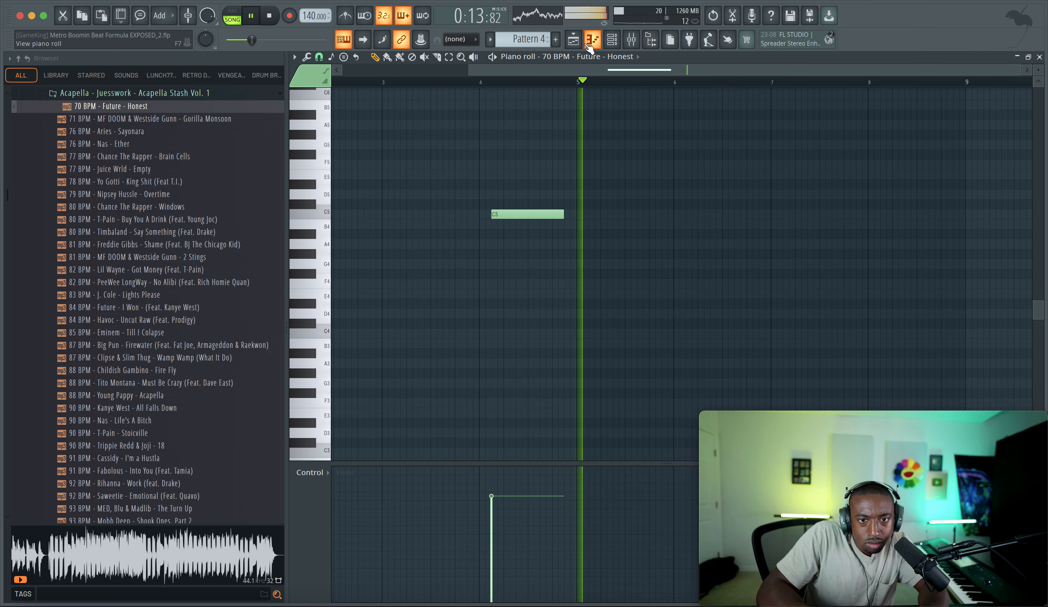
{"action": "key", "text": "F5"}
{"action": "scroll", "coordinate": [579, 478], "scroll_direction": "down", "scroll_amount": 1}
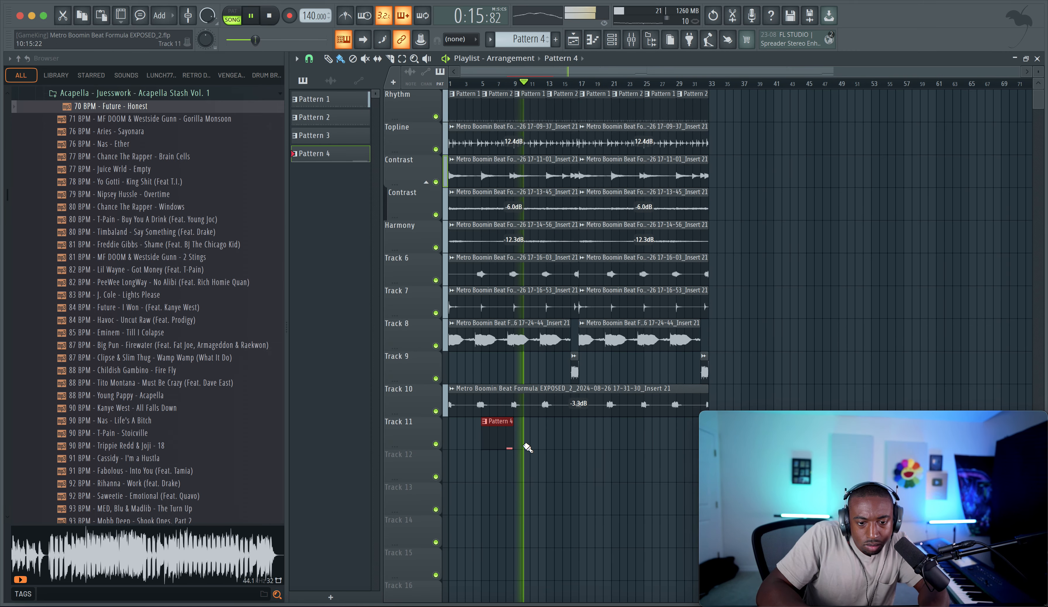
{"action": "left_click_drag", "start_coordinate": [498, 431], "coordinate": [635, 432]}
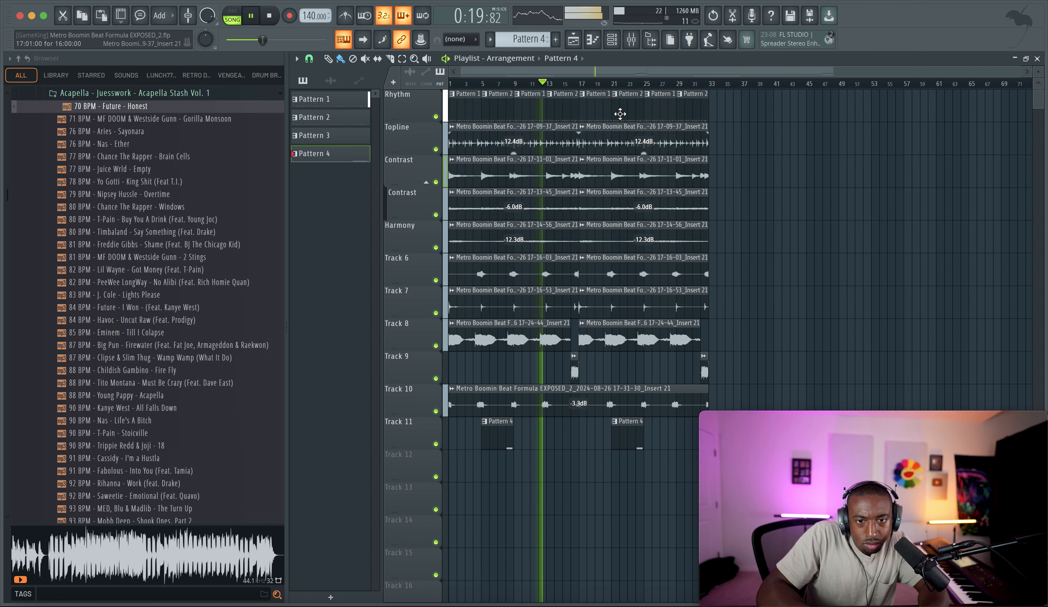
Open the channel rack and look through the Friends Sounds library and its Samples folder for another sound.
{"action": "left_click", "coordinate": [613, 41]}
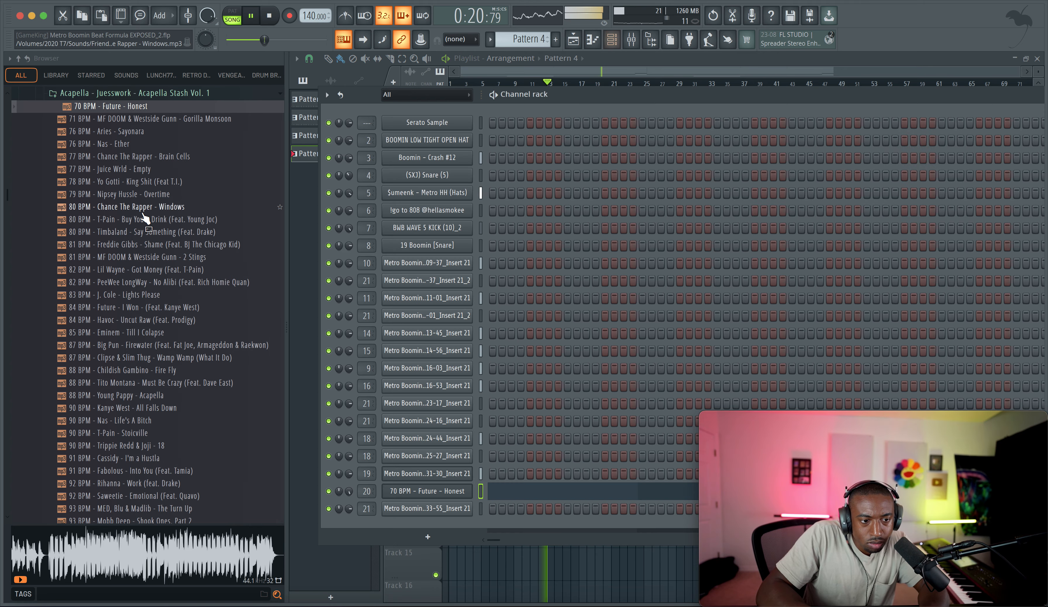
{"action": "left_click", "coordinate": [19, 60]}
{"action": "left_click", "coordinate": [64, 250]}
{"action": "scroll", "coordinate": [83, 317], "scroll_direction": "down", "scroll_amount": 15}
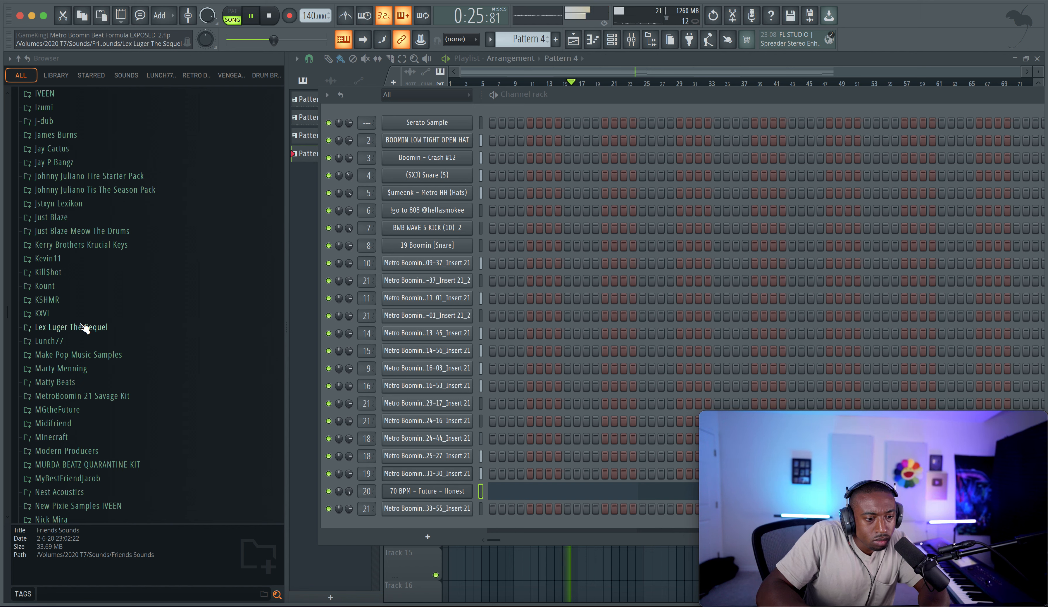
{"action": "scroll", "coordinate": [85, 328], "scroll_direction": "down", "scroll_amount": 10}
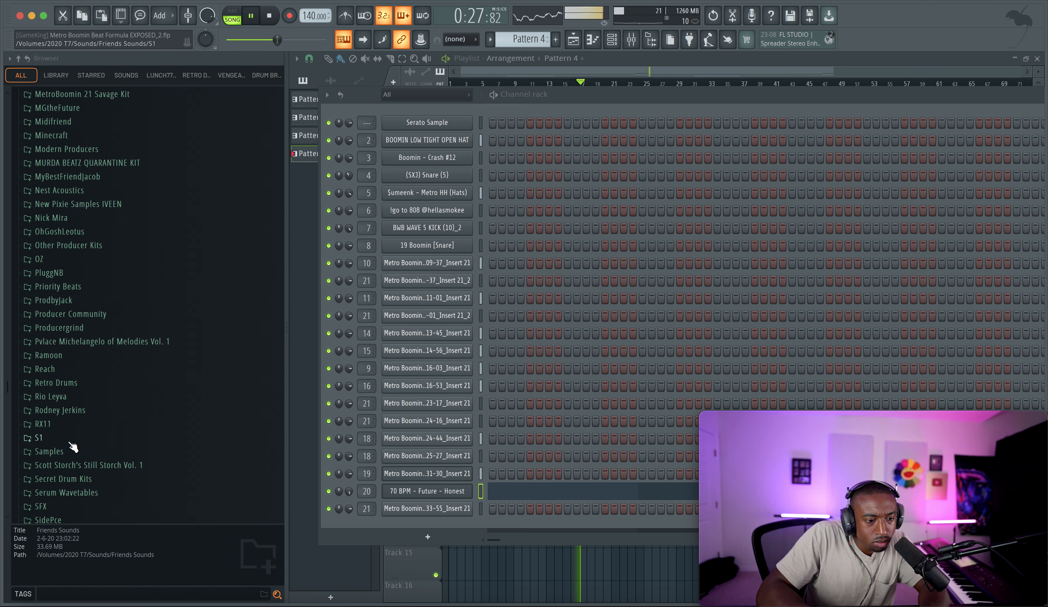
{"action": "left_click", "coordinate": [49, 451]}
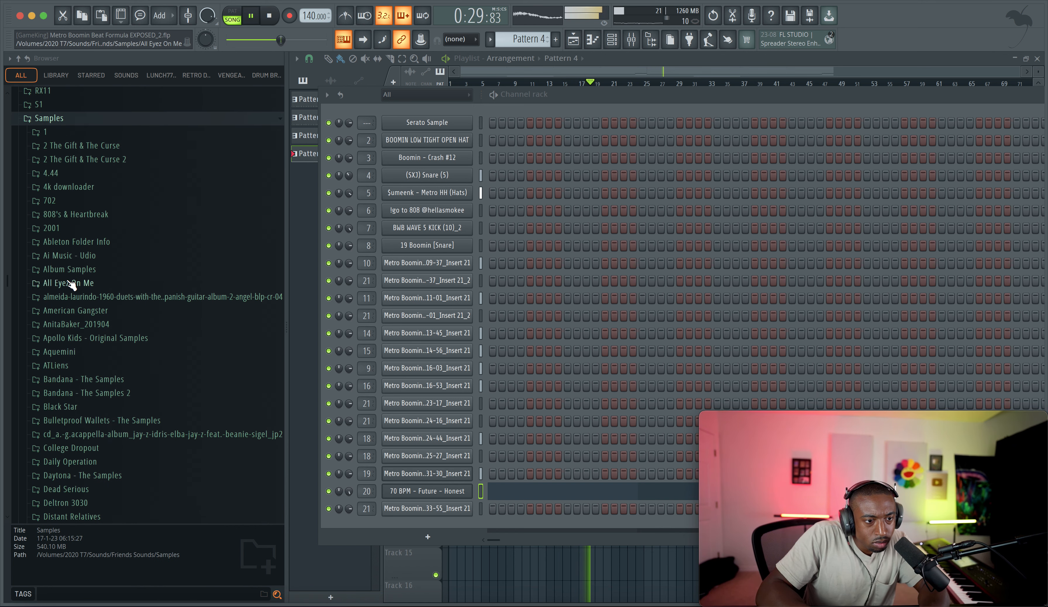
{"action": "scroll", "coordinate": [71, 284], "scroll_direction": "down", "scroll_amount": 20}
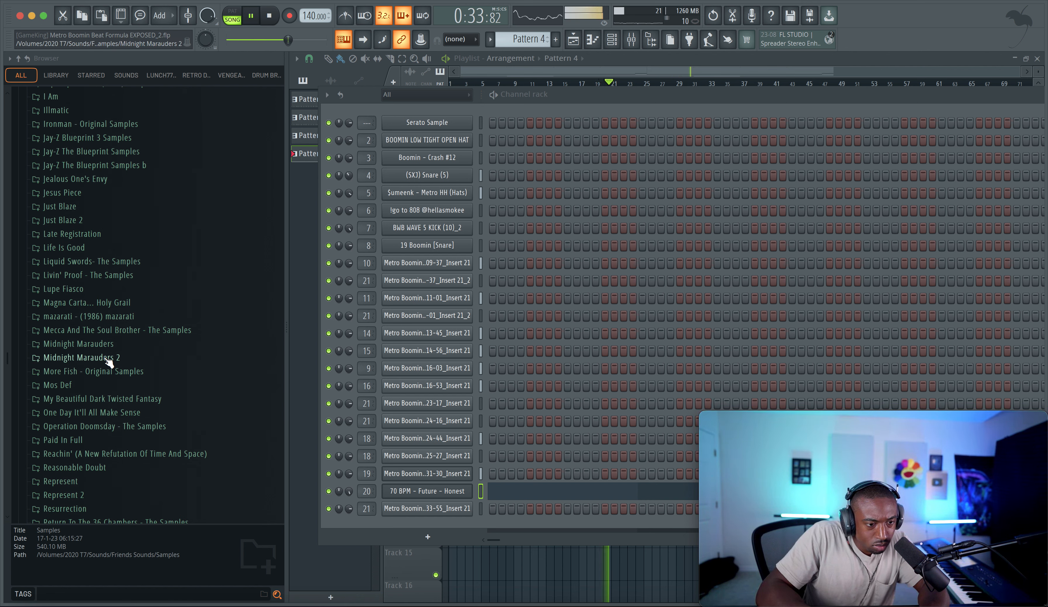
{"action": "scroll", "coordinate": [109, 362], "scroll_direction": "down", "scroll_amount": 2}
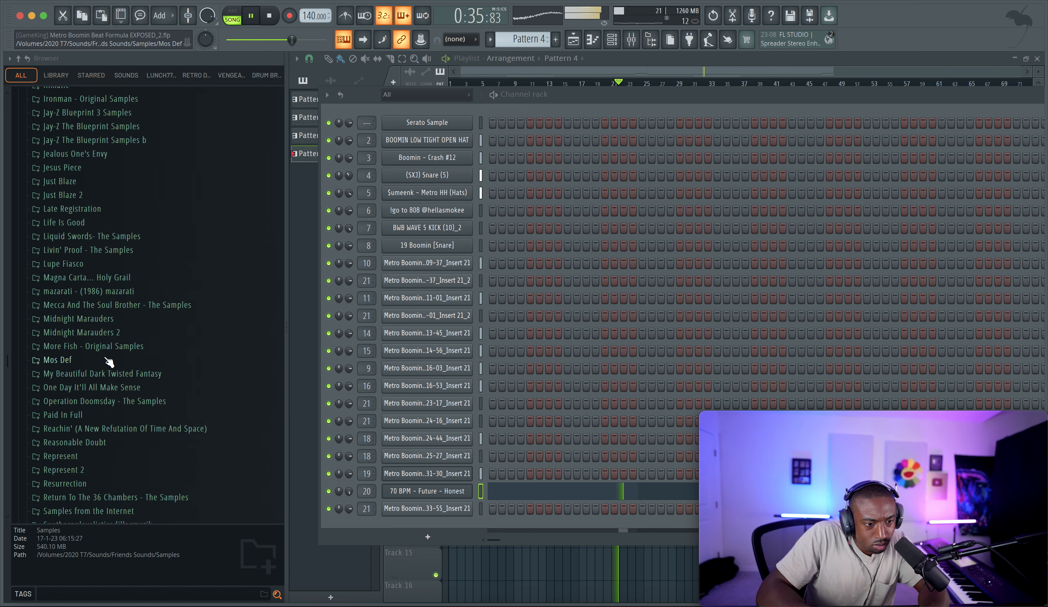
{"action": "scroll", "coordinate": [109, 362], "scroll_direction": "up", "scroll_amount": 20}
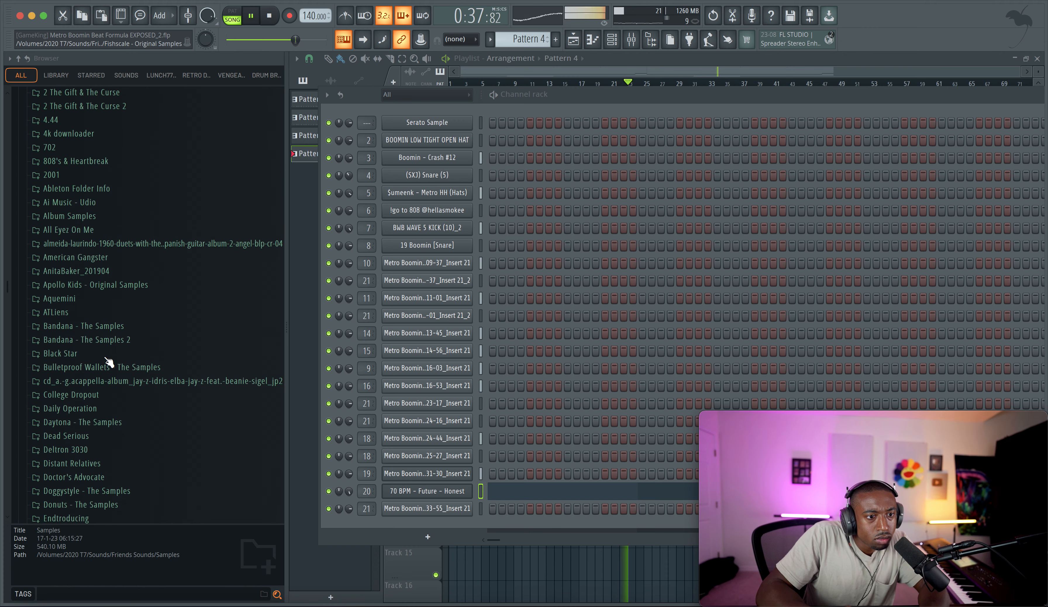
{"action": "scroll", "coordinate": [110, 362], "scroll_direction": "up", "scroll_amount": 9}
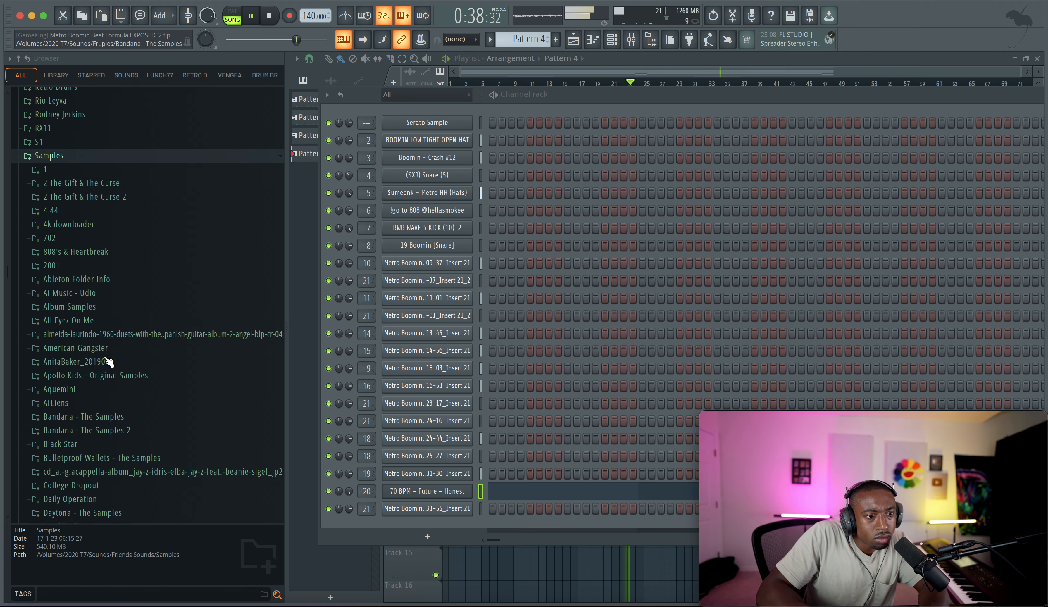
Browse the Lunch77 drum kit collection, starting from The Lunch77 Metro Boomin Drumkit and working back through the earlier kits.
{"action": "left_click", "coordinate": [156, 72]}
{"action": "left_click", "coordinate": [72, 255]}
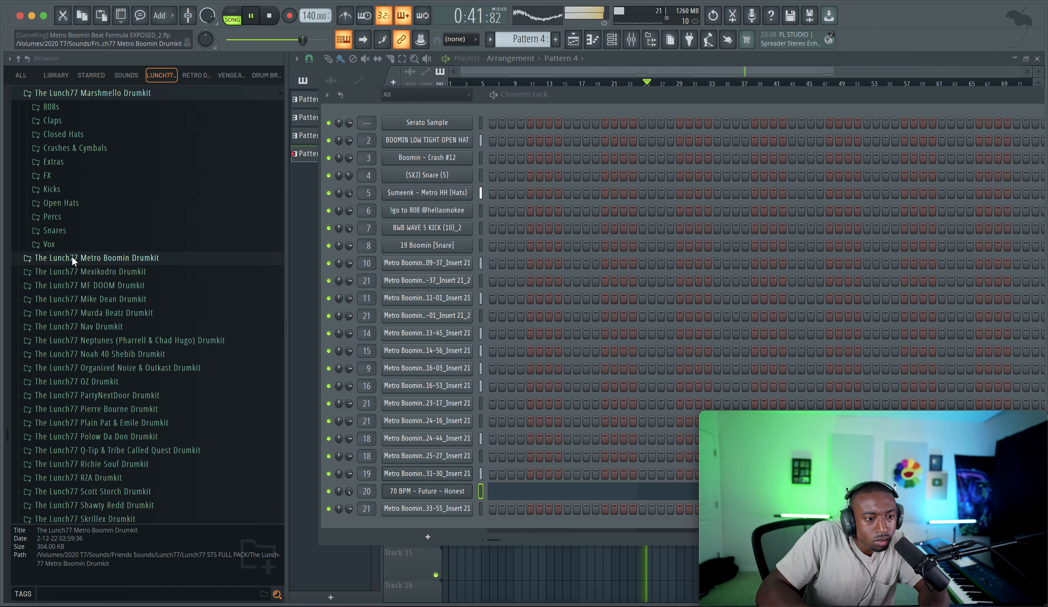
{"action": "scroll", "coordinate": [74, 267], "scroll_direction": "up", "scroll_amount": 15}
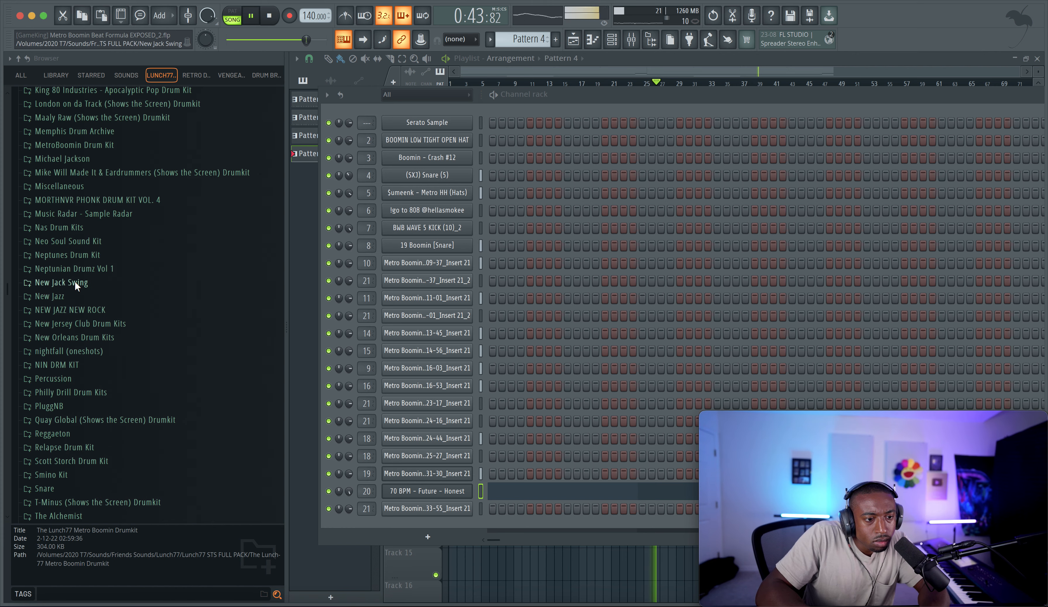
{"action": "scroll", "coordinate": [75, 280], "scroll_direction": "down", "scroll_amount": 16}
{"action": "scroll", "coordinate": [81, 210], "scroll_direction": "up", "scroll_amount": 5}
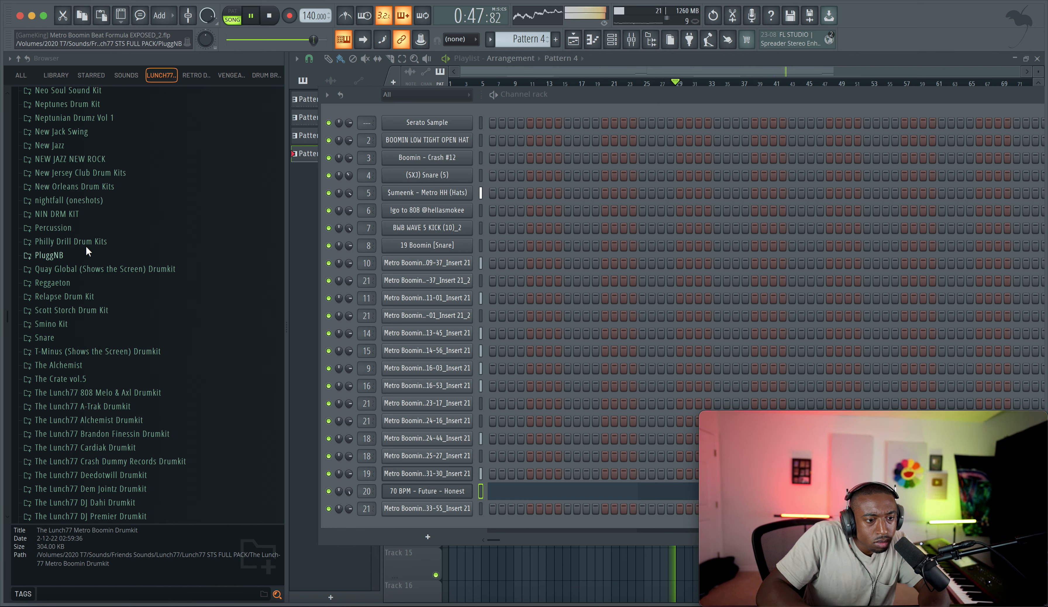
{"action": "scroll", "coordinate": [87, 250], "scroll_direction": "up", "scroll_amount": 20}
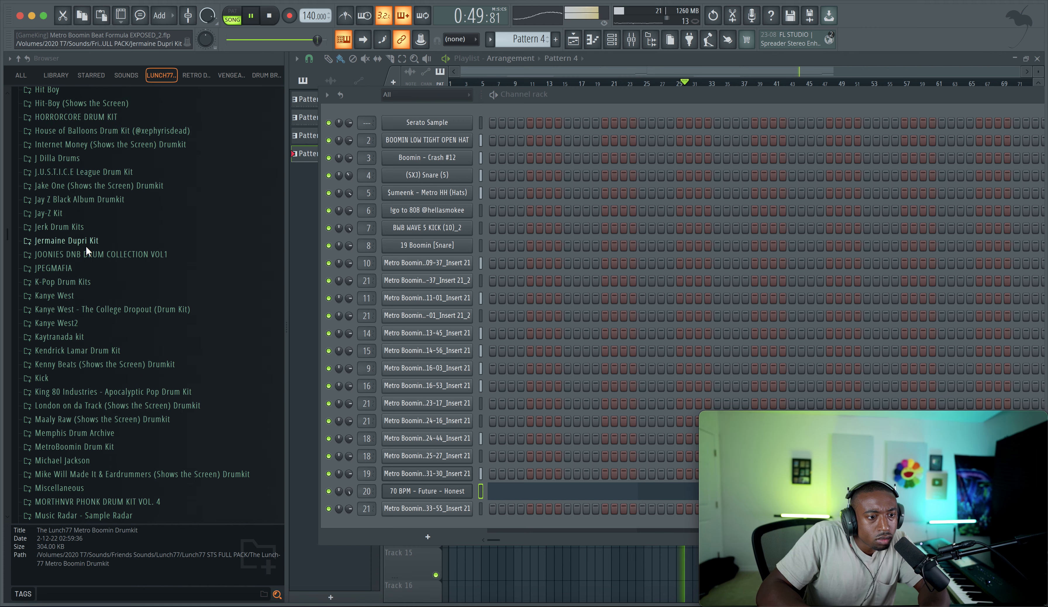
{"action": "scroll", "coordinate": [86, 247], "scroll_direction": "up", "scroll_amount": 15}
{"action": "scroll", "coordinate": [86, 246], "scroll_direction": "up", "scroll_amount": 2}
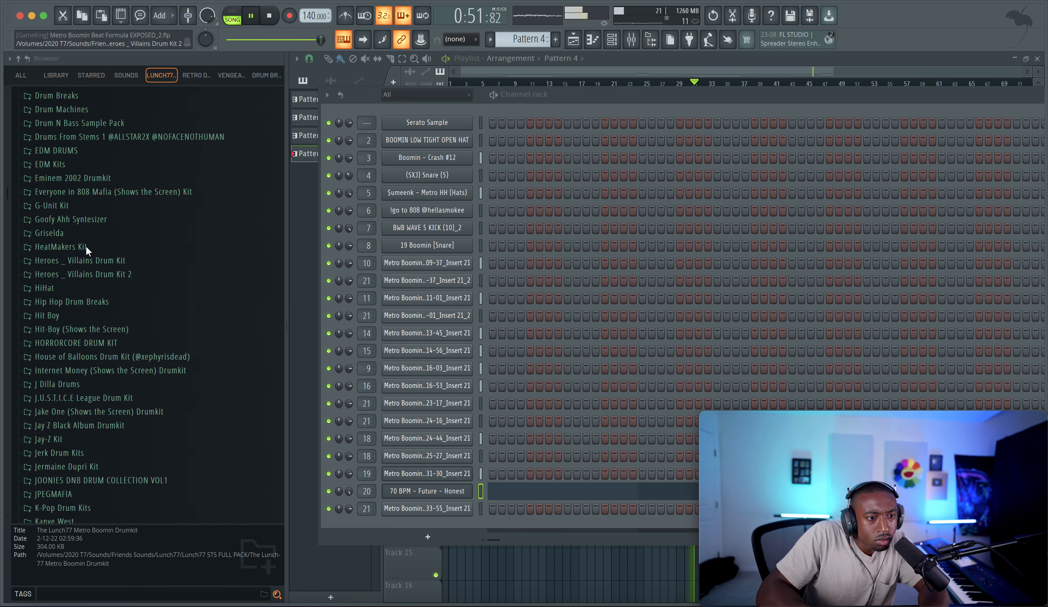
{"action": "scroll", "coordinate": [86, 245], "scroll_direction": "up", "scroll_amount": 5}
{"action": "scroll", "coordinate": [86, 249], "scroll_direction": "up", "scroll_amount": 19}
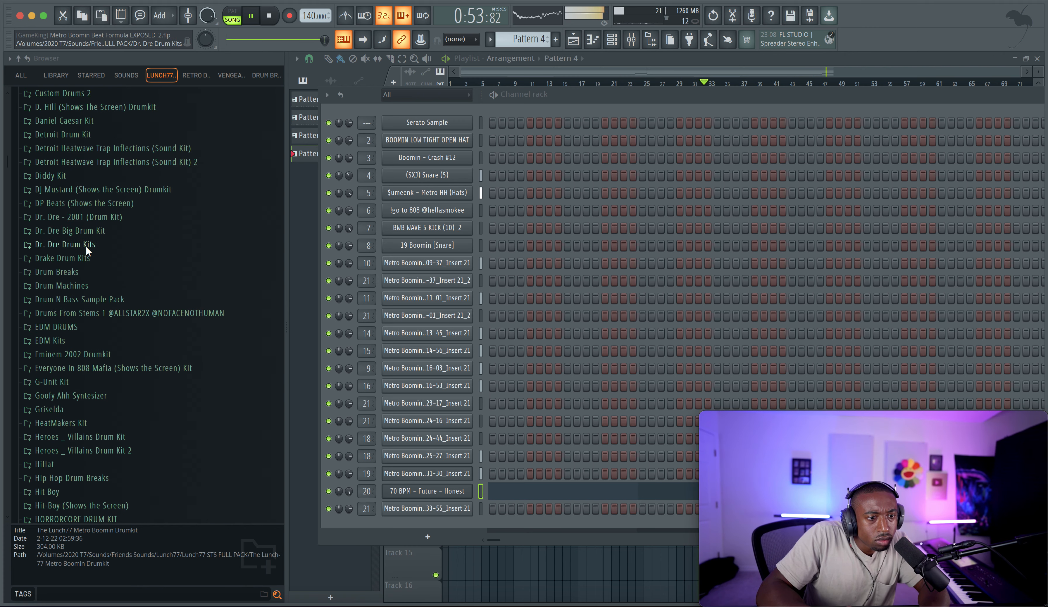
{"action": "scroll", "coordinate": [86, 207], "scroll_direction": "up", "scroll_amount": 5}
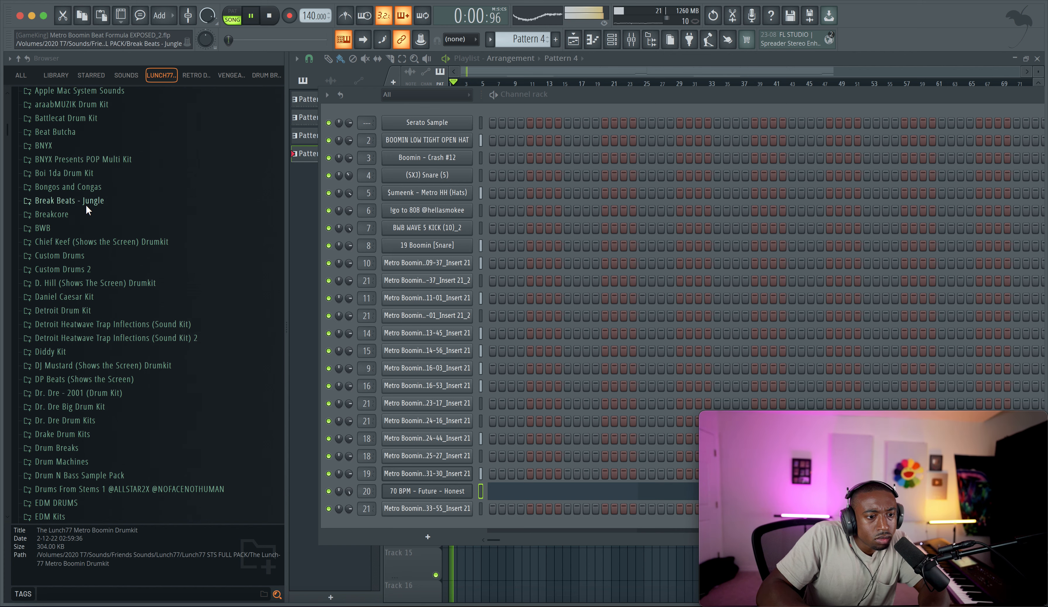
Hide the browser and channel rack, and toggle the mute of the Insert 1 track in the mixer.
{"action": "left_click", "coordinate": [650, 39]}
{"action": "key", "text": "F6"}
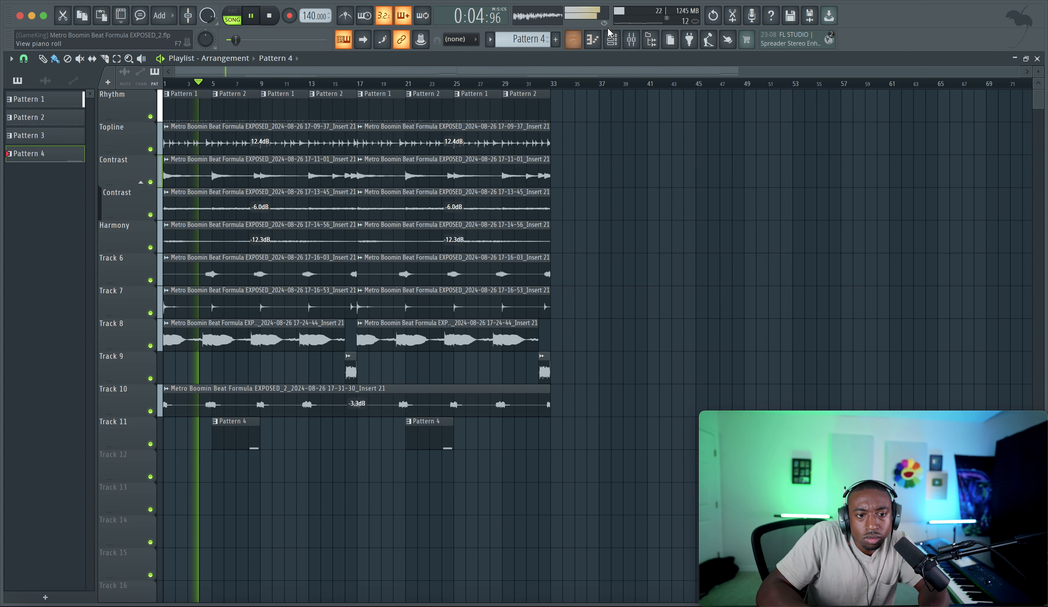
{"action": "left_click", "coordinate": [641, 43]}
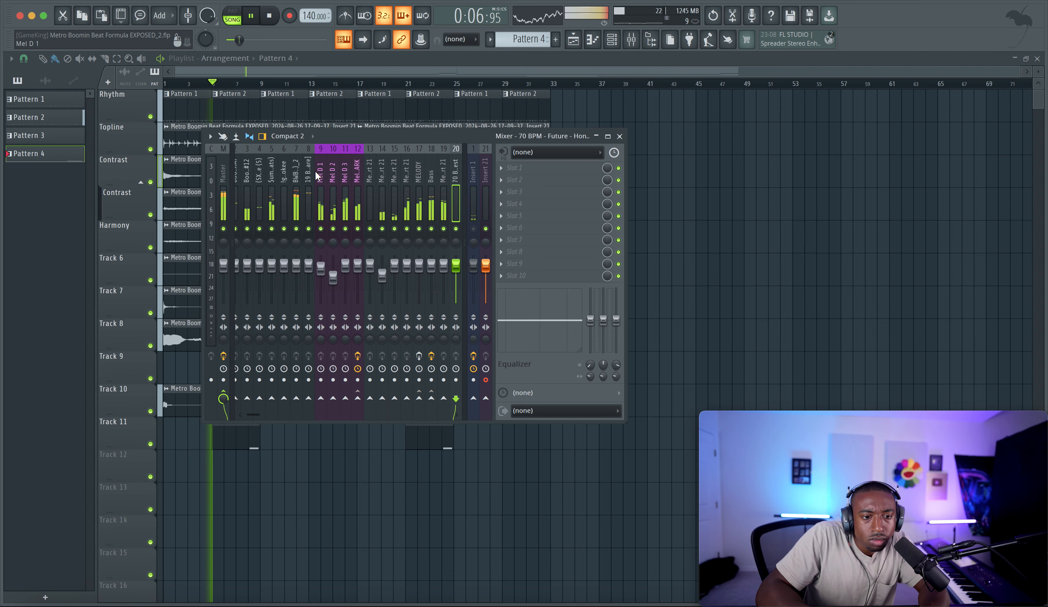
{"action": "left_click", "coordinate": [474, 229]}
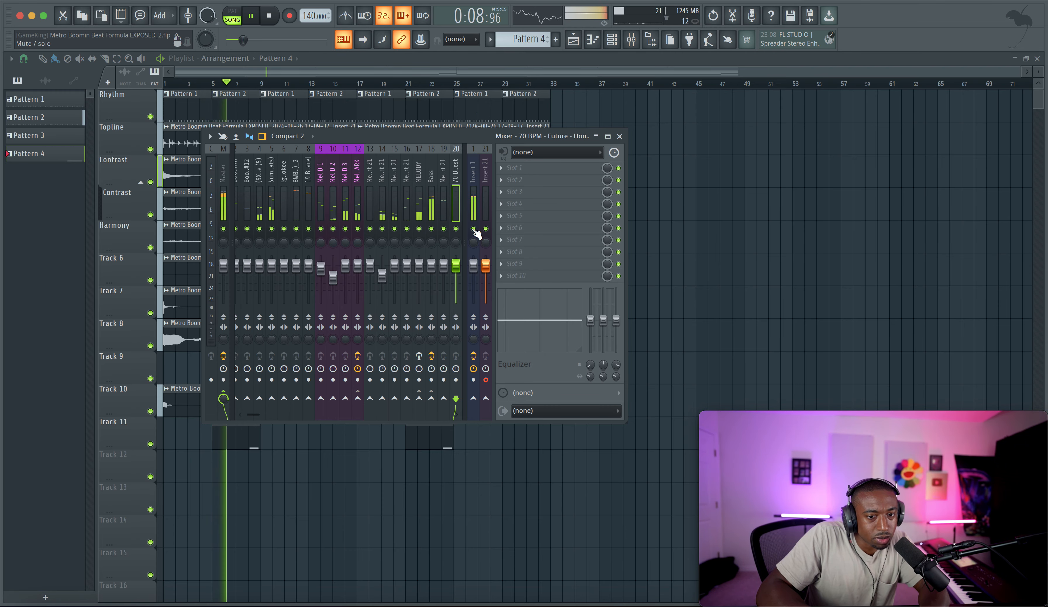
Restart the song and record a new part from mixer track Insert 21 onto Track 12 across the full arrangement.
{"action": "key", "text": "F9"}
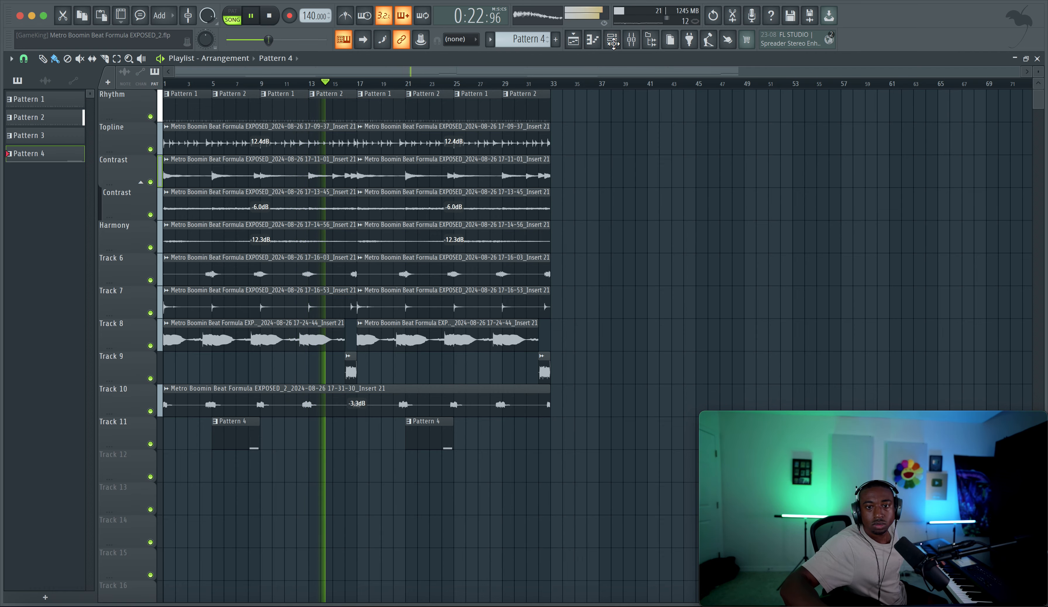
{"action": "key", "text": "F9"}
{"action": "left_click", "coordinate": [271, 17]}
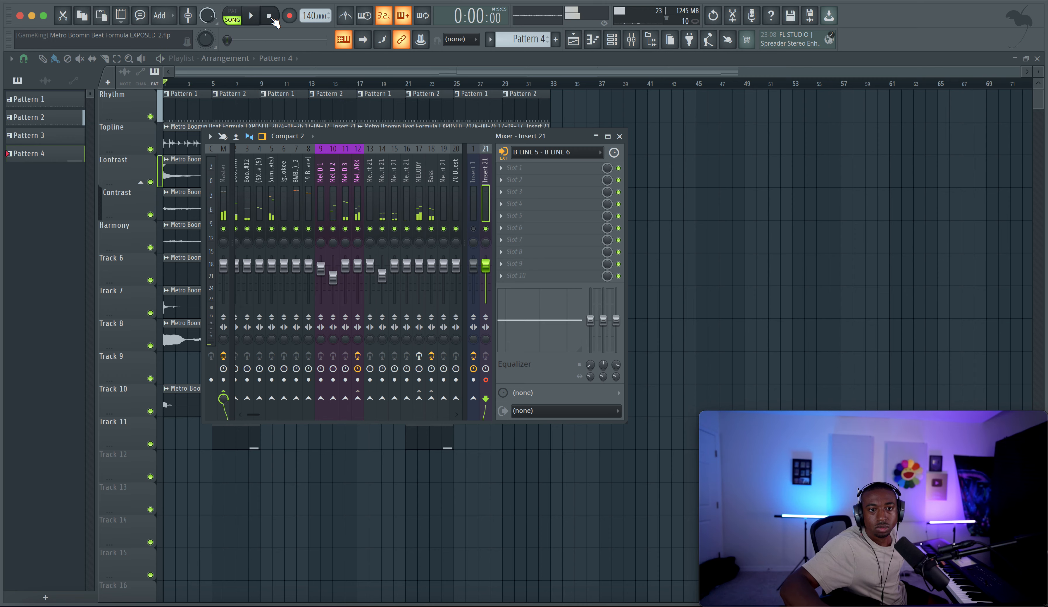
{"action": "key", "text": "F9"}
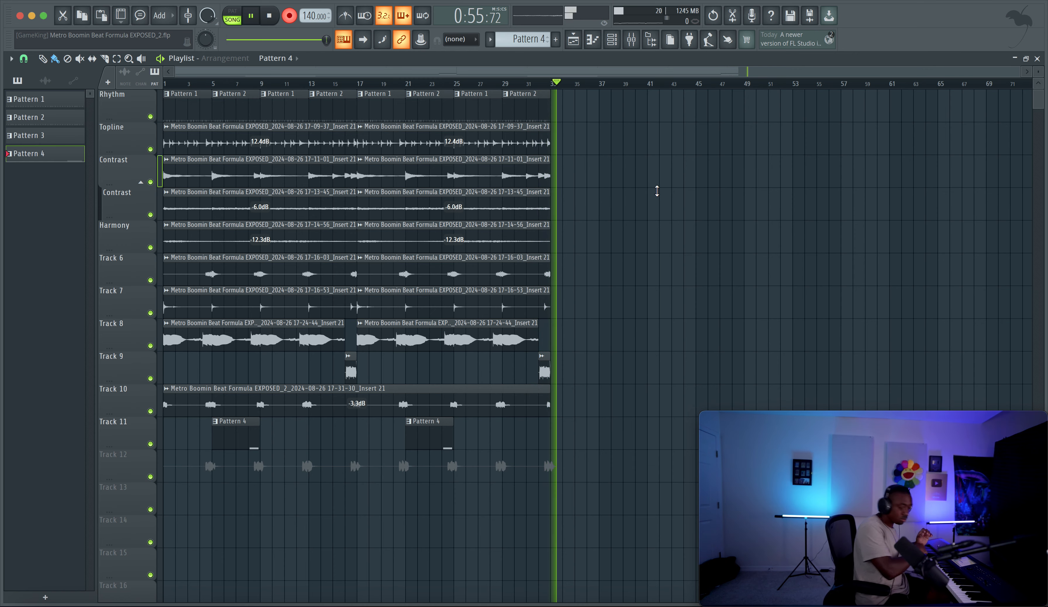
{"action": "key", "text": "space"}
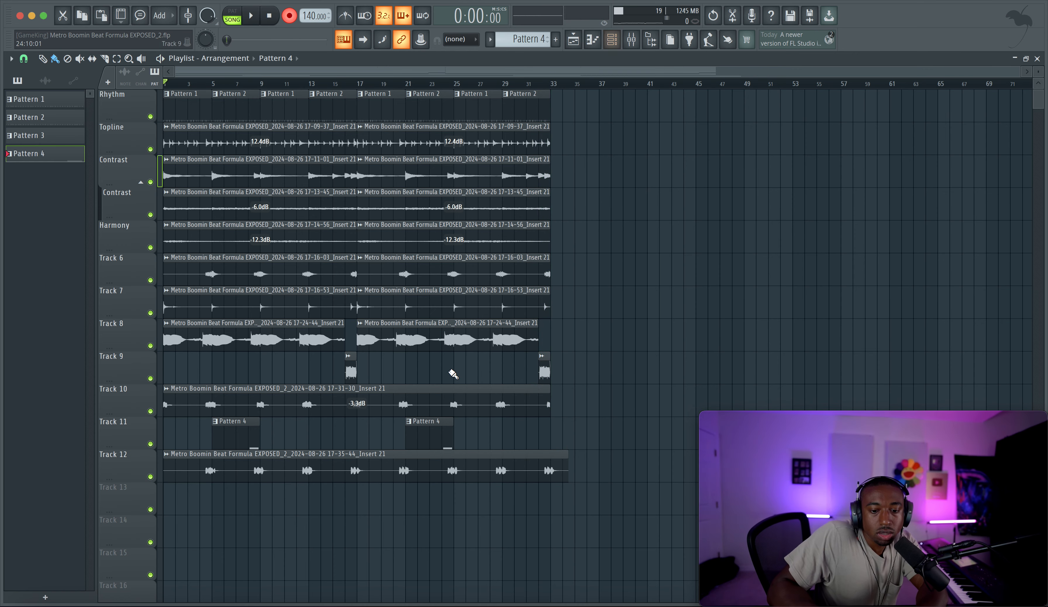
Trim the Track 12 recording to end at bar 33 and route its channel to mixer track 22.
{"action": "key", "text": "space"}
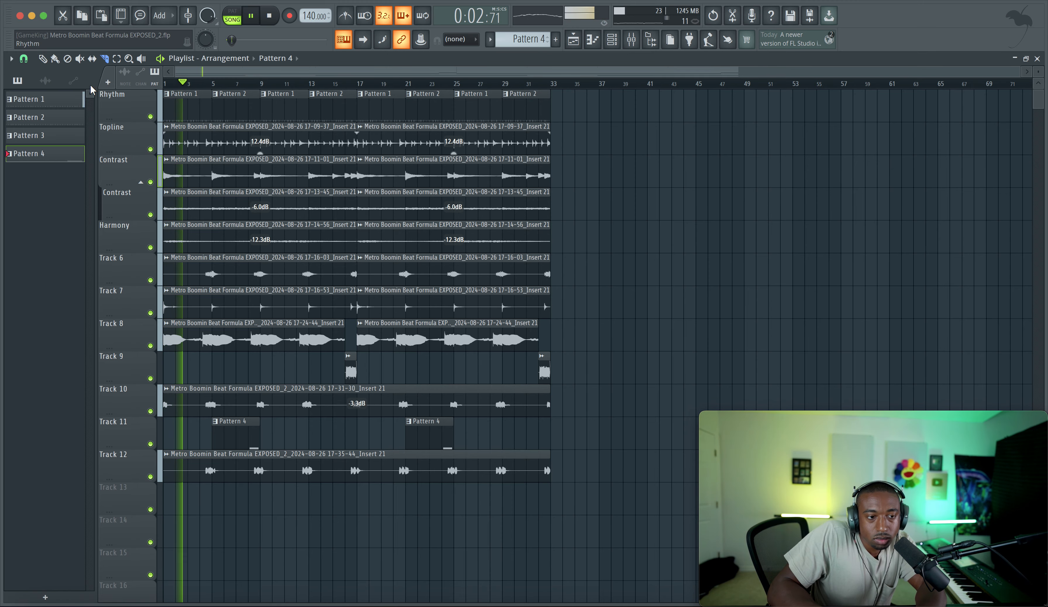
{"action": "double_click", "coordinate": [361, 464]}
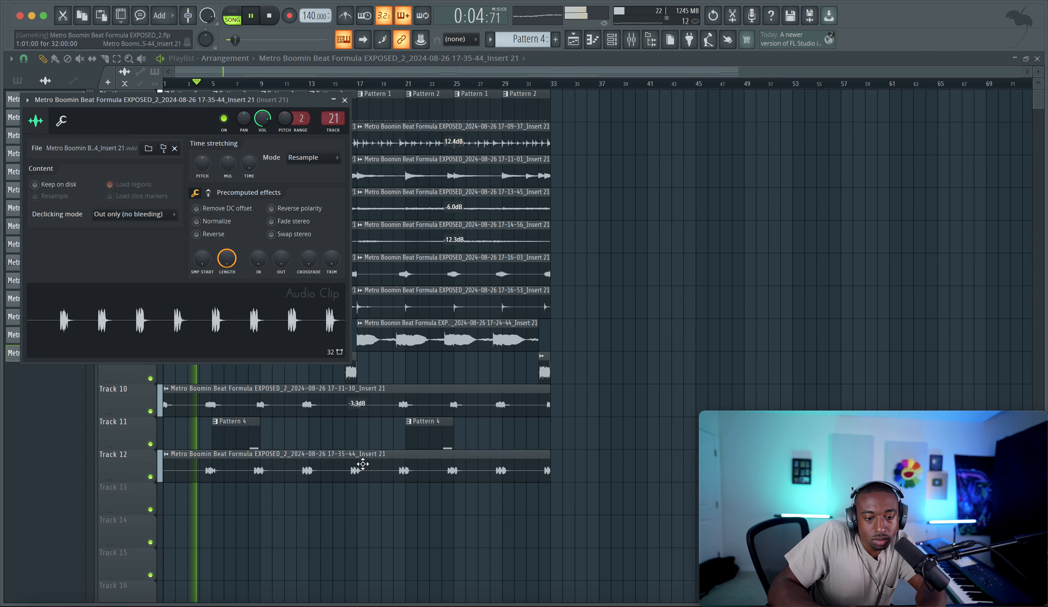
{"action": "key", "text": "F12"}
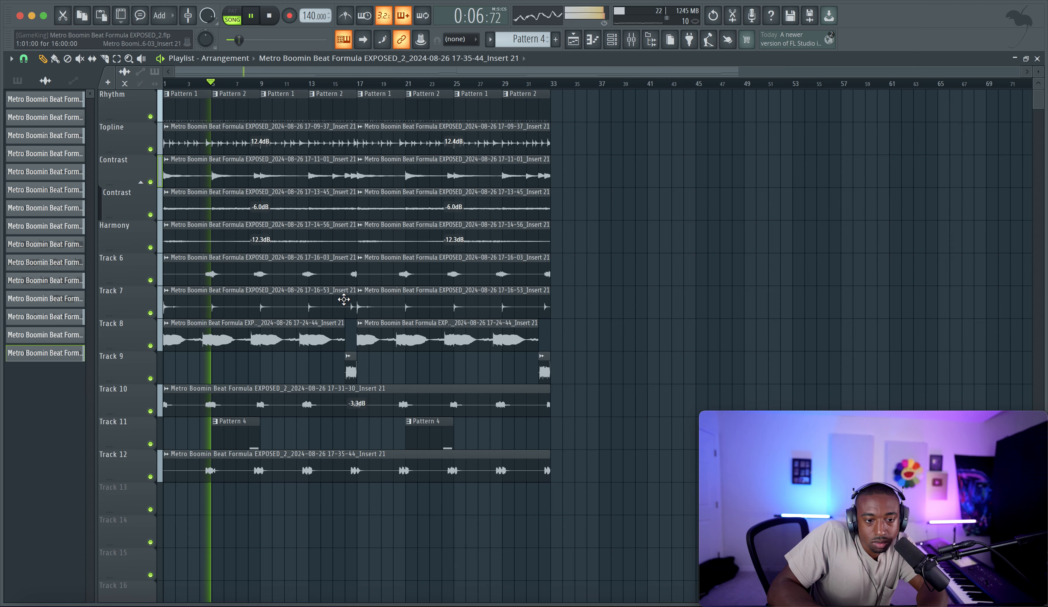
{"action": "key", "text": "F9"}
{"action": "key", "text": "space"}
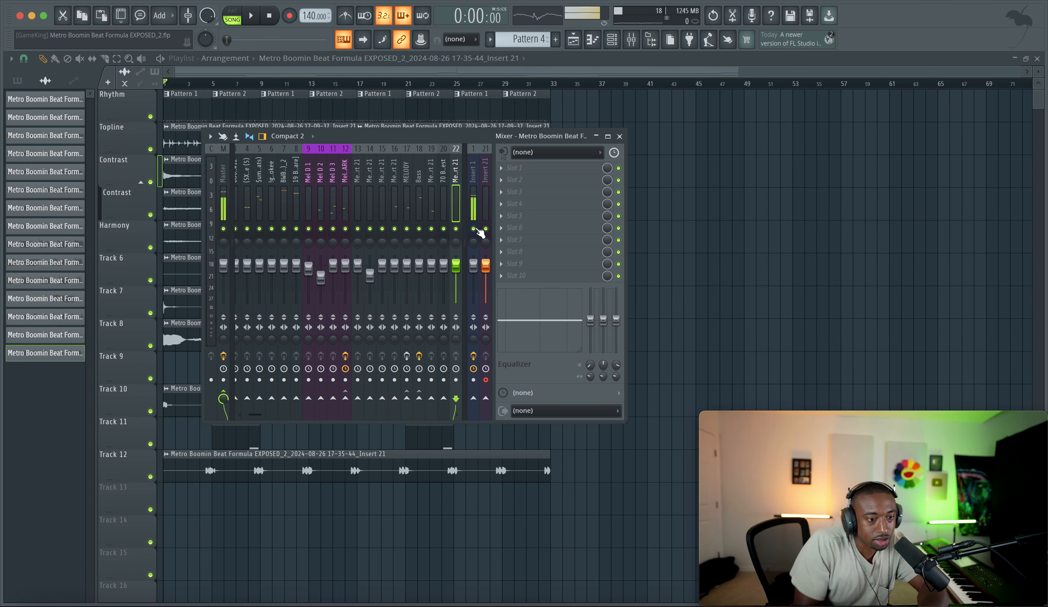
{"action": "key", "text": "space"}
{"action": "left_click", "coordinate": [733, 287]}
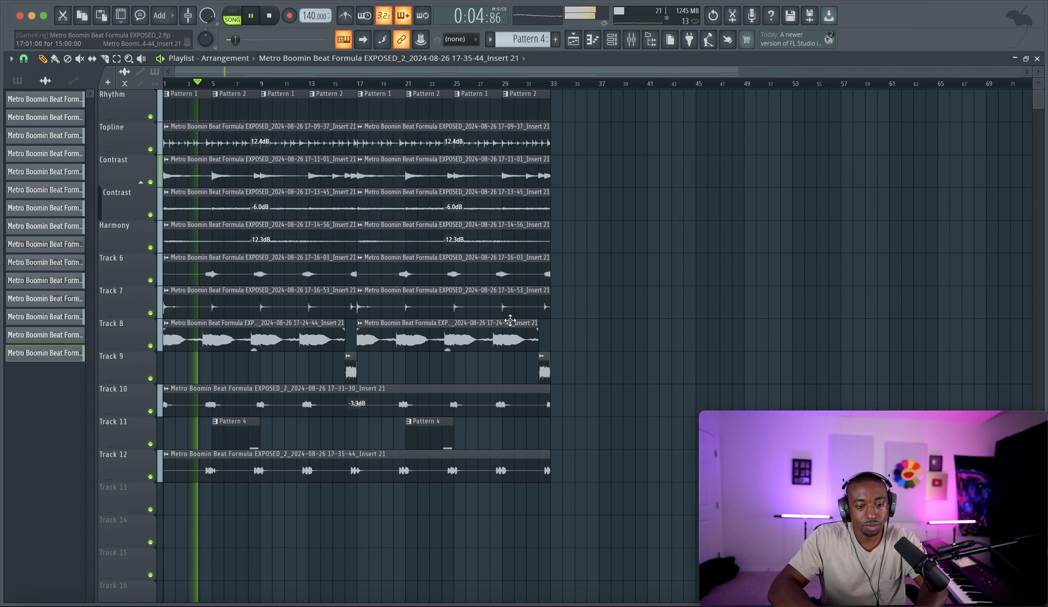
Adjust the channel panning of the recorded audio clips on Track 10 and Track 12.
{"action": "double_click", "coordinate": [322, 397]}
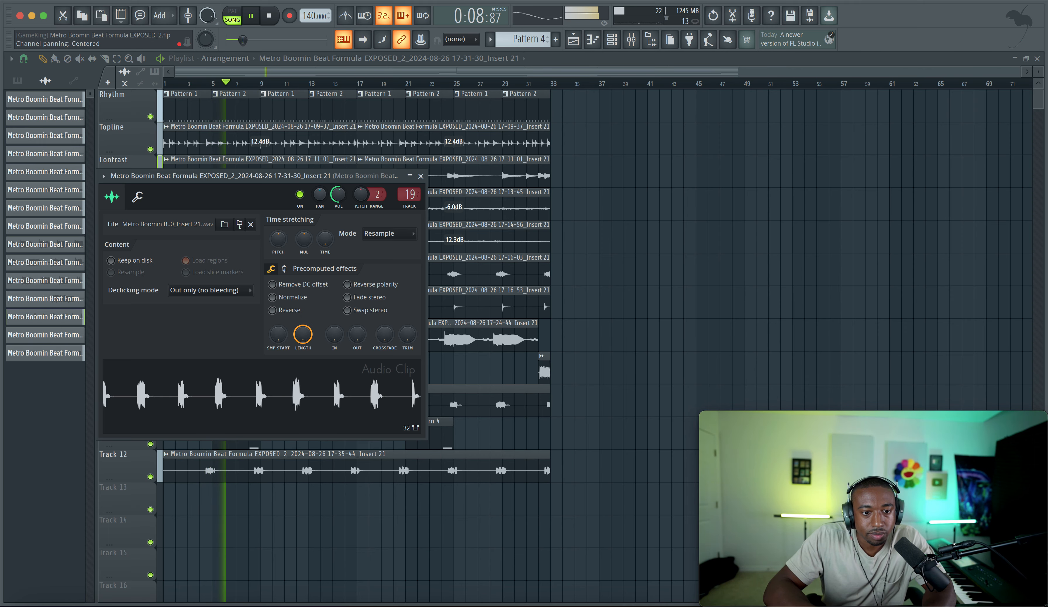
{"action": "double_click", "coordinate": [362, 456]}
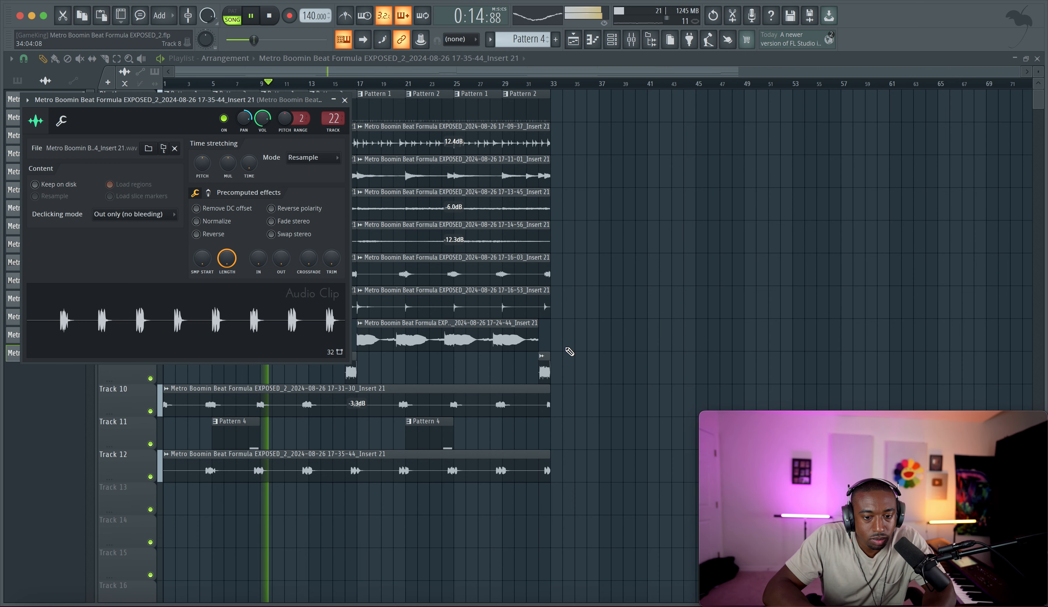
{"action": "key", "text": "Escape"}
Lower the volume of the Track 12 audio clip to -3.0 dB and open the channel rack.
{"action": "left_click_drag", "start_coordinate": [357, 479], "coordinate": [356, 478]}
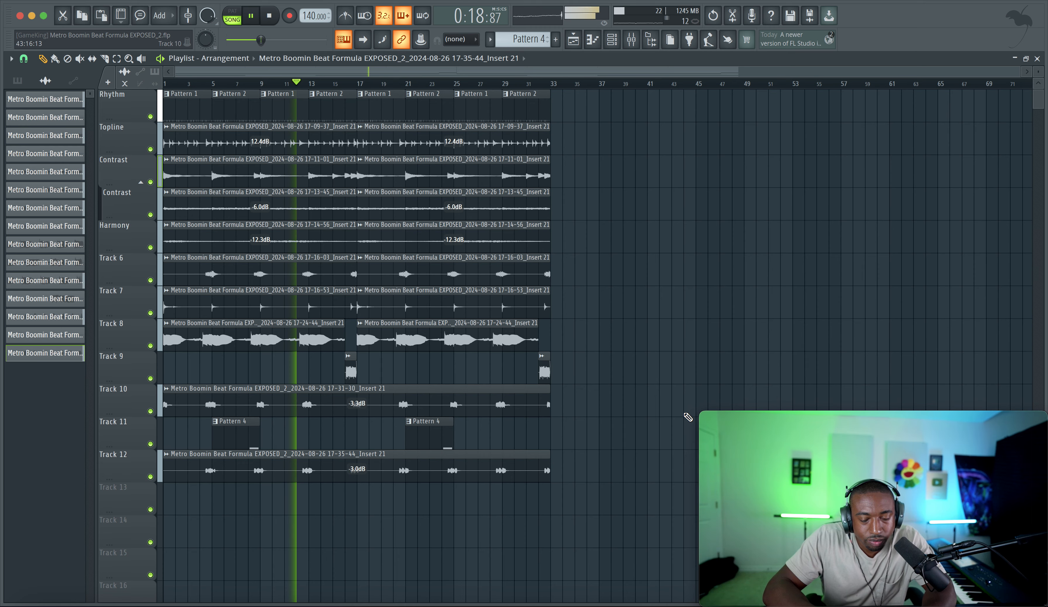
{"action": "left_click", "coordinate": [612, 39]}
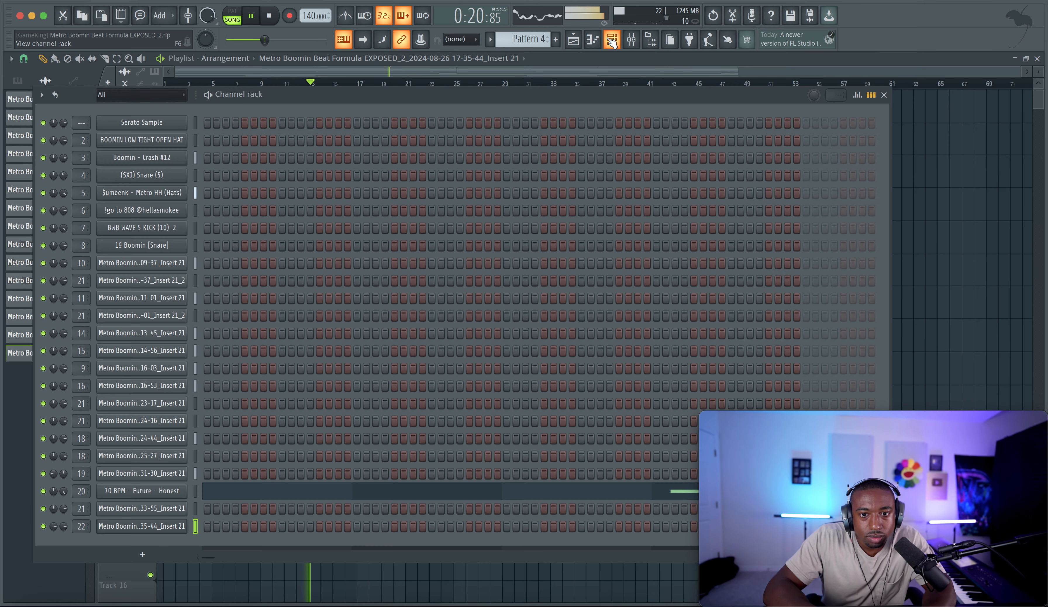
Remove the second-half audio clips from Track 8 and Track 9, leaving only their clips before bar 17.
{"action": "scroll", "coordinate": [529, 38], "scroll_direction": "down", "scroll_amount": 3}
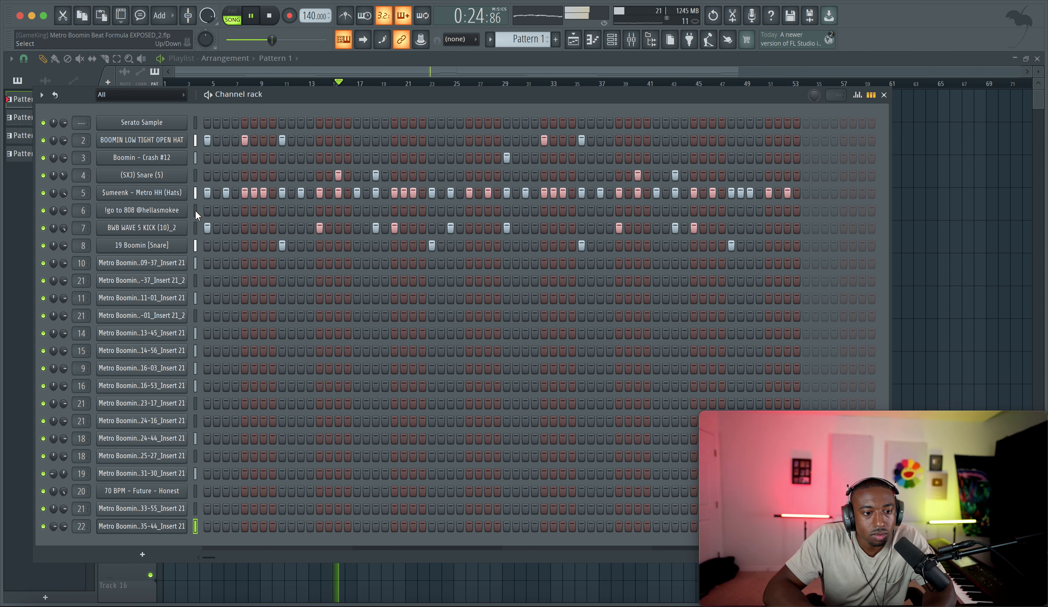
{"action": "left_click", "coordinate": [194, 245]}
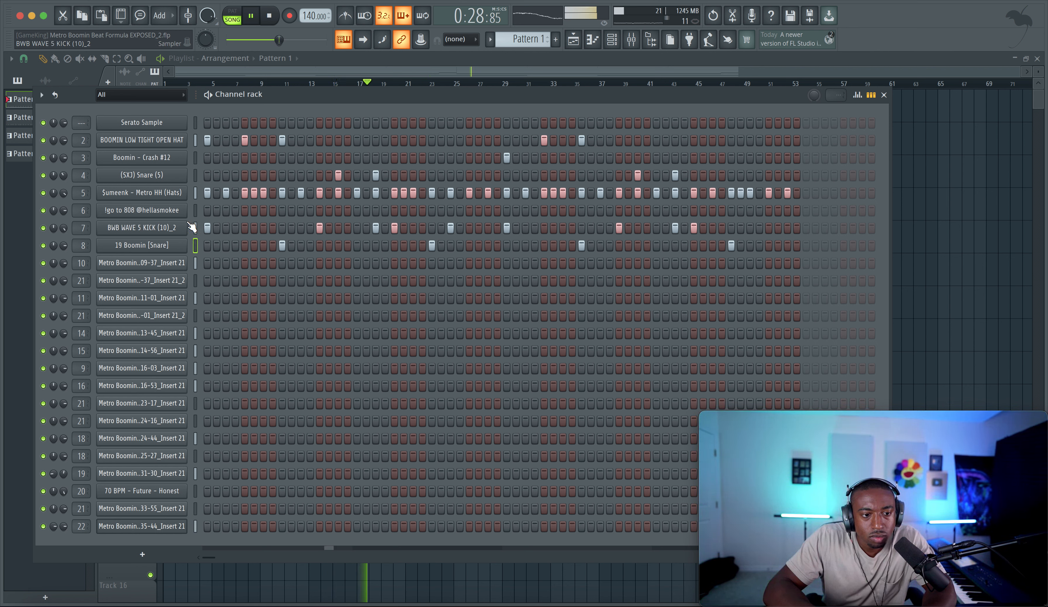
{"action": "left_click", "coordinate": [631, 39]}
{"action": "left_click", "coordinate": [1005, 206]}
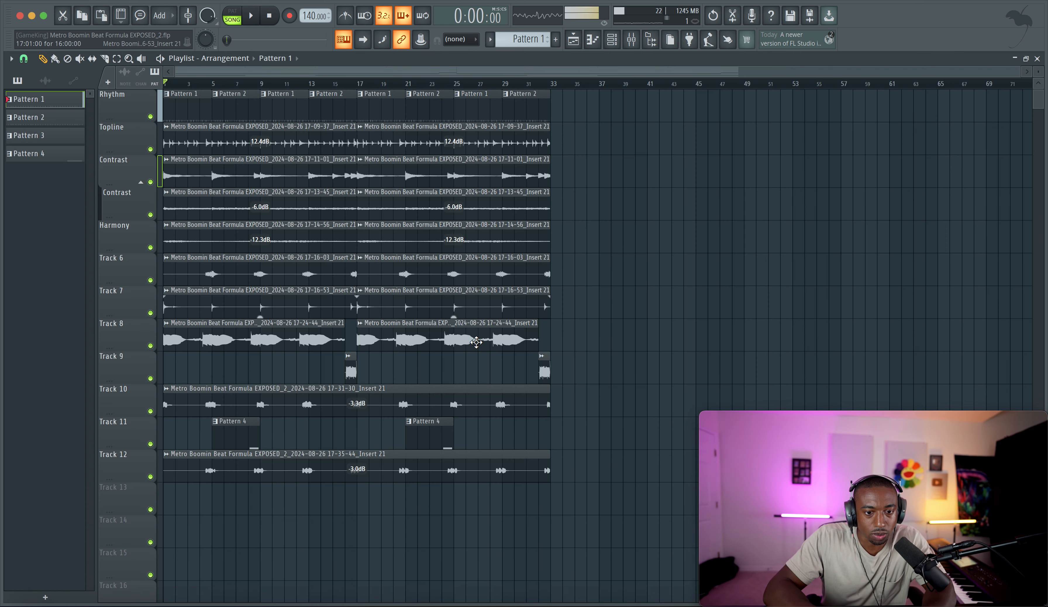
{"action": "right_click", "coordinate": [435, 339]}
{"action": "right_click", "coordinate": [536, 367]}
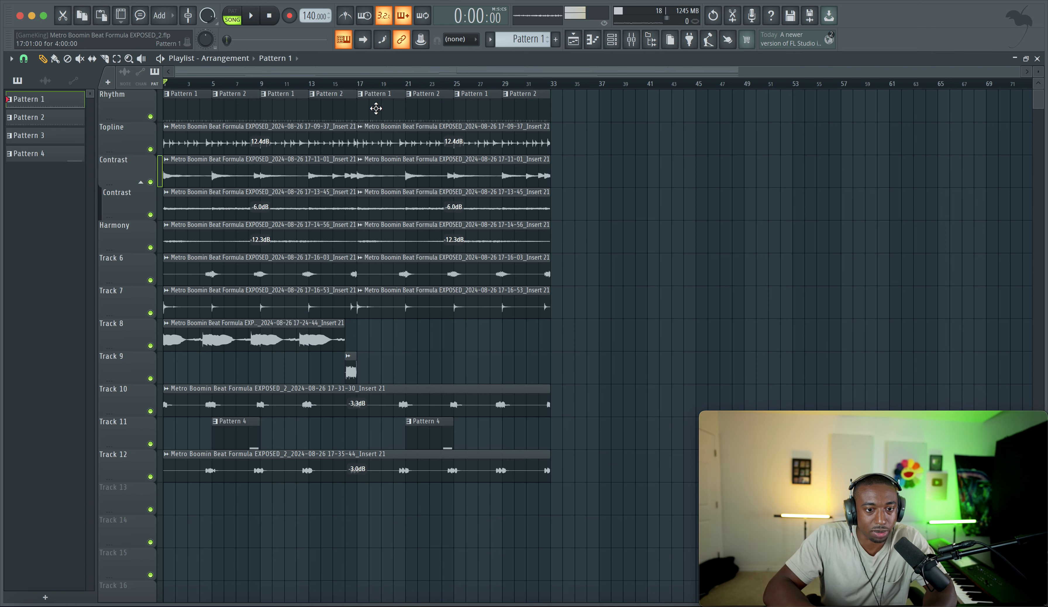
Merge the four Rhythm pattern clips from bar 17 to bar 33 into a single pattern and open it for editing.
{"action": "left_click_drag", "start_coordinate": [543, 106], "coordinate": [391, 106]}
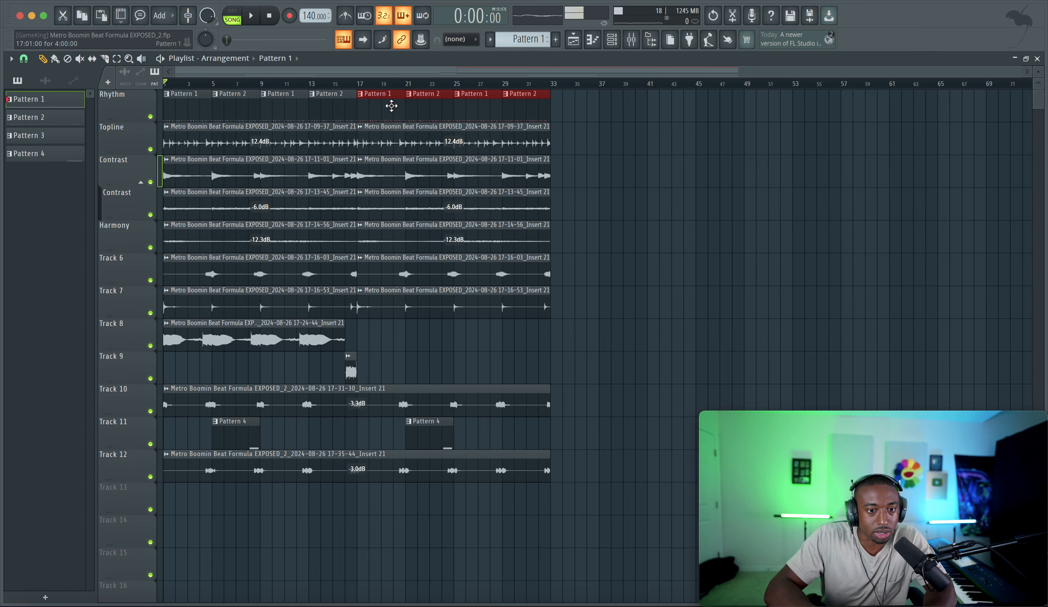
{"action": "key", "text": "super+g"}
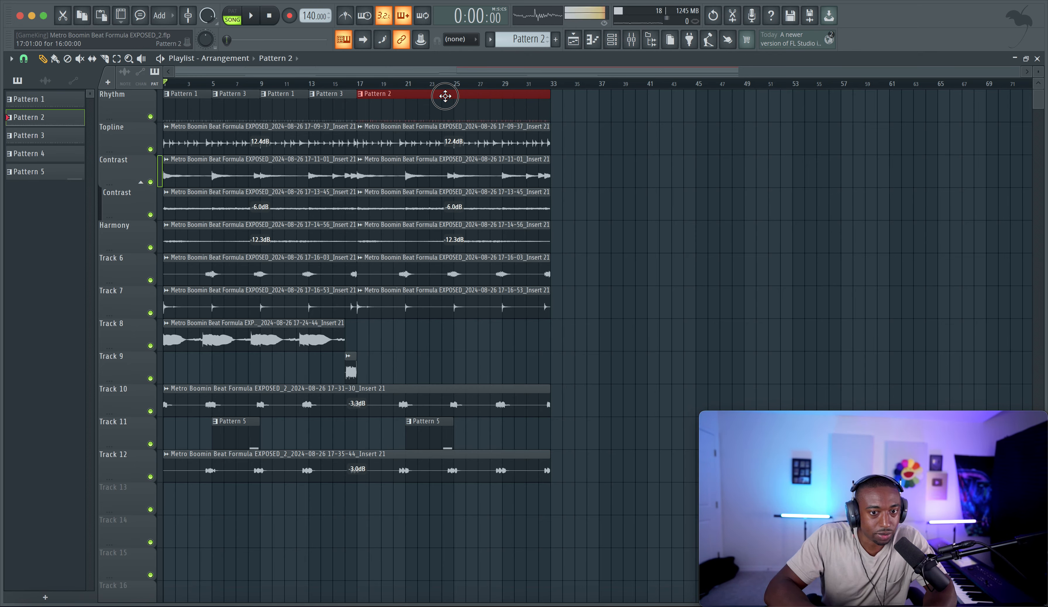
{"action": "double_click", "coordinate": [445, 96]}
{"action": "left_click", "coordinate": [612, 39]}
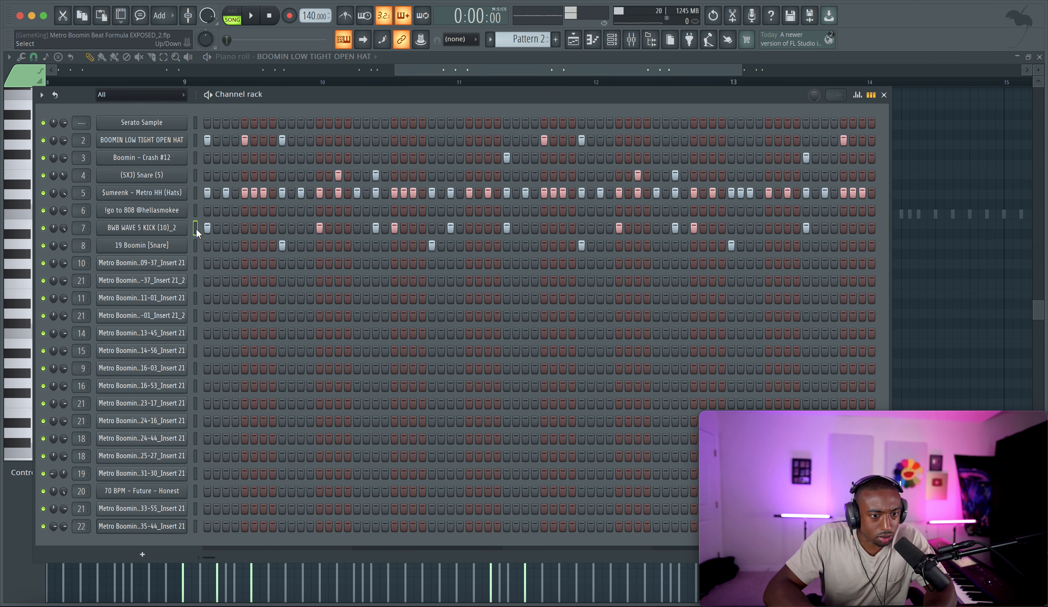
{"action": "left_click", "coordinate": [194, 212]}
{"action": "key", "text": "super+v"}
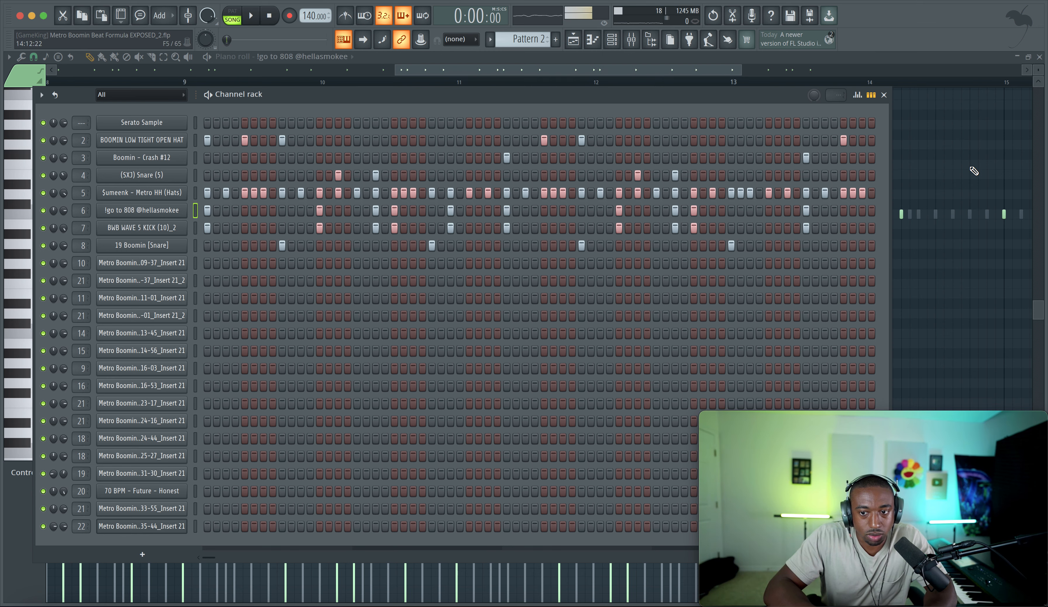
{"action": "left_click", "coordinate": [1039, 57]}
{"action": "key", "text": "F6"}
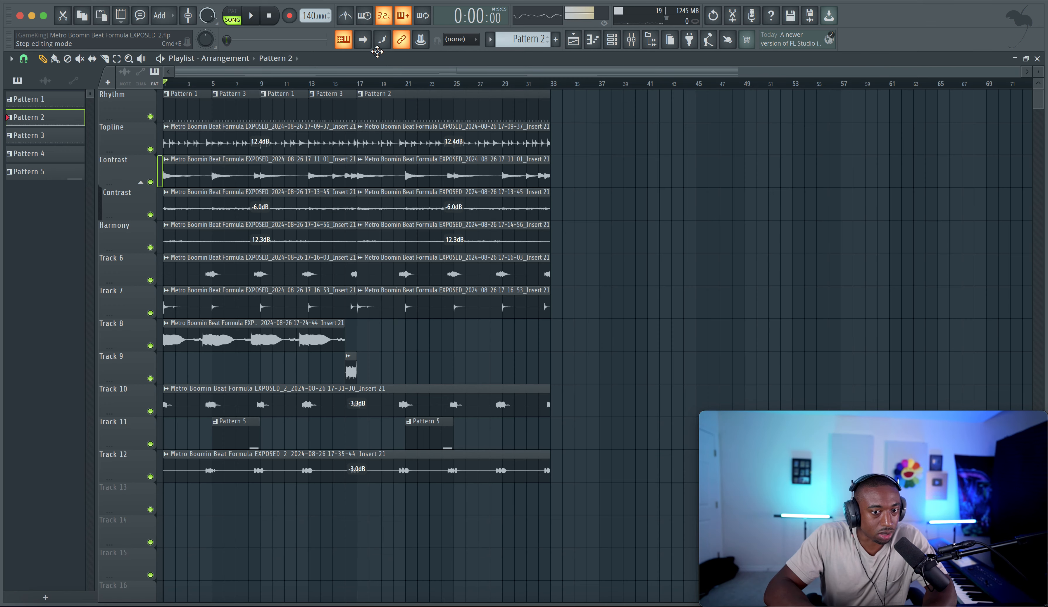
Audition the song around the start of the merged pattern, toggling Insert 1's mute in the mixer and displaying the sample browser.
{"action": "key", "text": "space"}
{"action": "key", "text": "F9"}
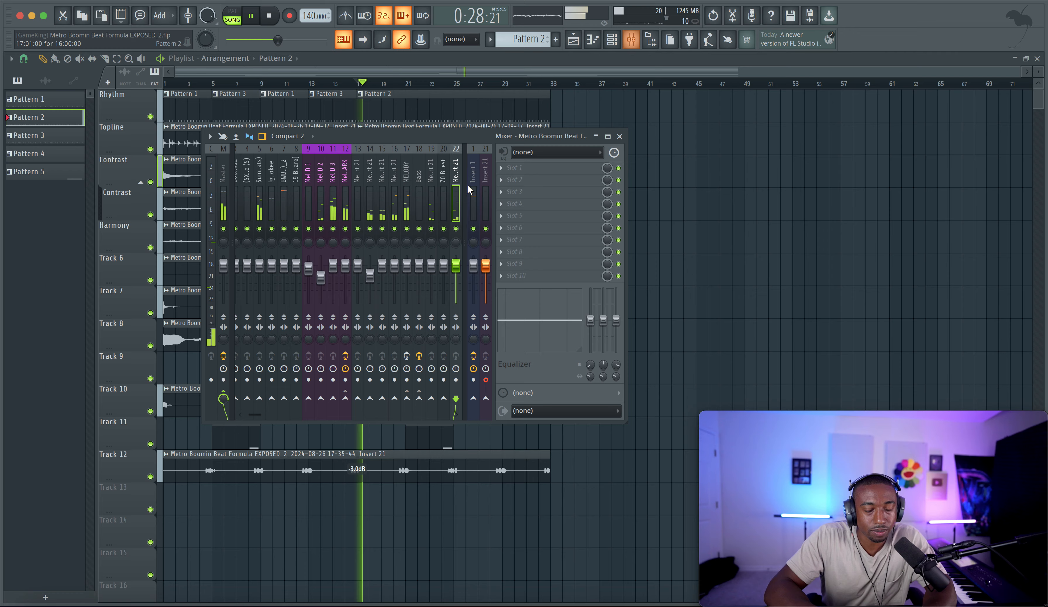
{"action": "left_click", "coordinate": [473, 229]}
{"action": "key", "text": "F9"}
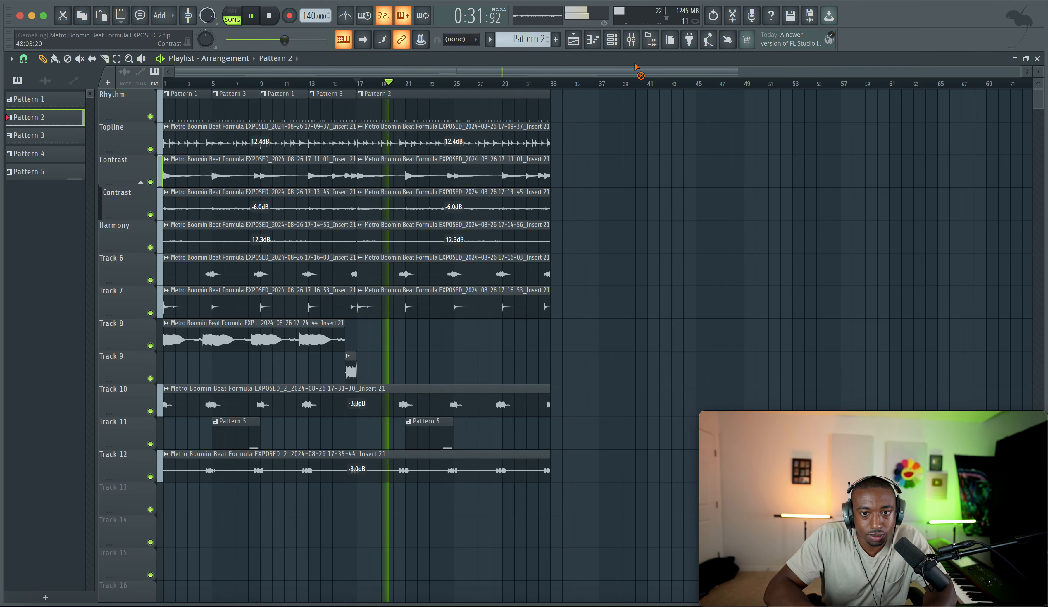
{"action": "left_click", "coordinate": [612, 39]}
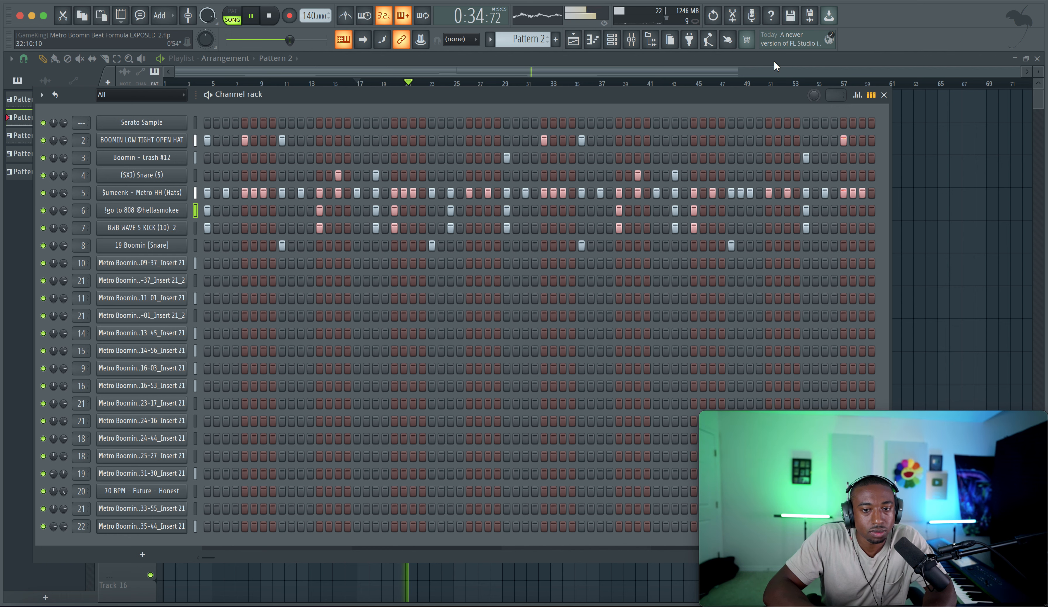
{"action": "left_click", "coordinate": [653, 43]}
{"action": "left_click", "coordinate": [632, 40]}
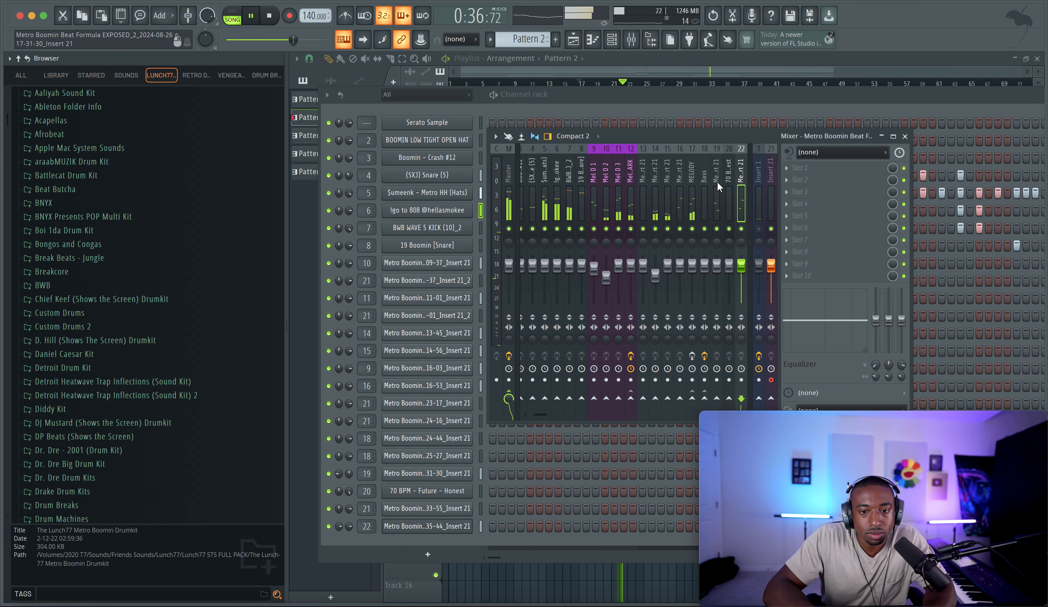
{"action": "left_click", "coordinate": [759, 228]}
{"action": "key", "text": "space"}
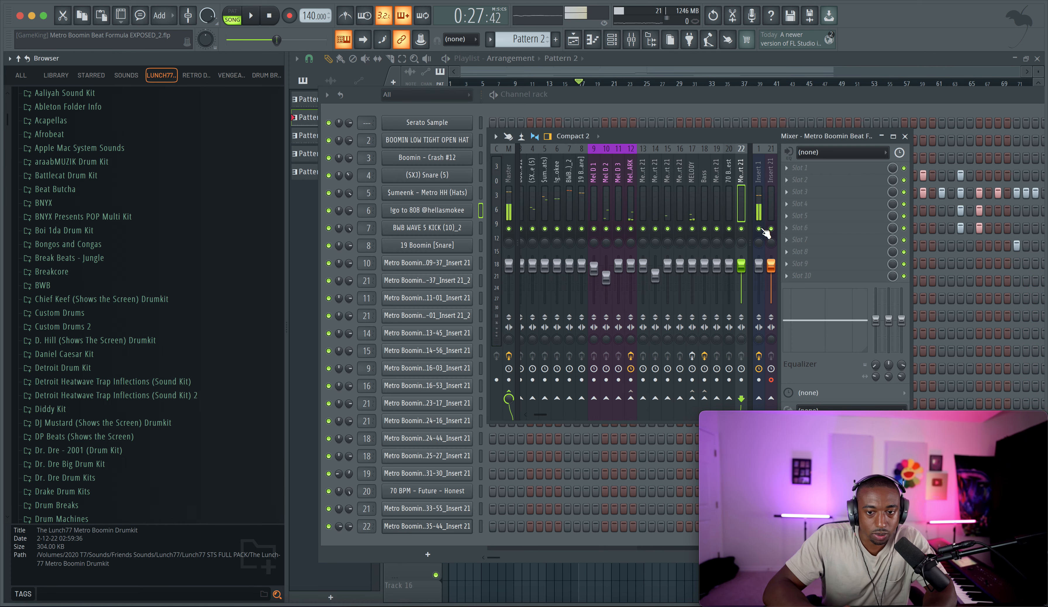
{"action": "left_click", "coordinate": [759, 229]}
{"action": "key", "text": "space"}
Expand the Essential 808s folder within Friends Sounds in the sample library.
{"action": "scroll", "coordinate": [59, 100], "scroll_direction": "up", "scroll_amount": 3}
{"action": "left_click", "coordinate": [25, 75]}
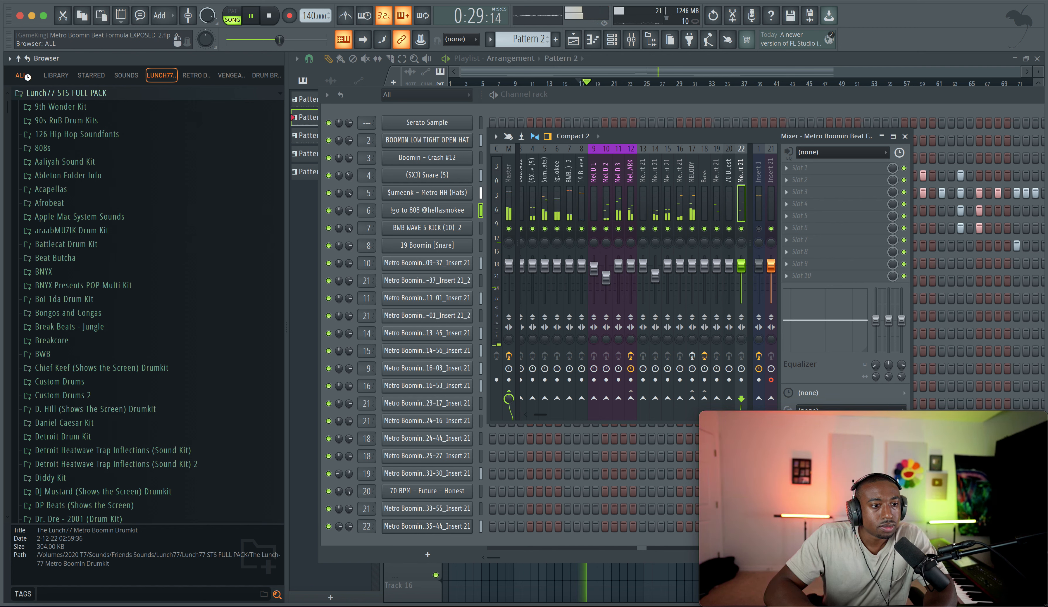
{"action": "scroll", "coordinate": [67, 196], "scroll_direction": "up", "scroll_amount": 15}
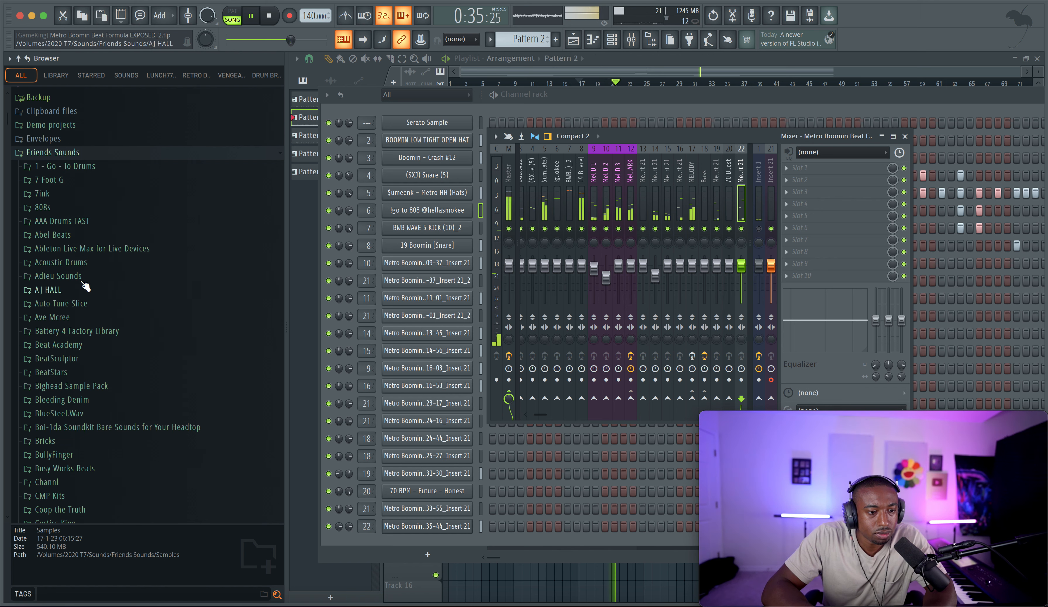
{"action": "scroll", "coordinate": [90, 342], "scroll_direction": "down", "scroll_amount": 5}
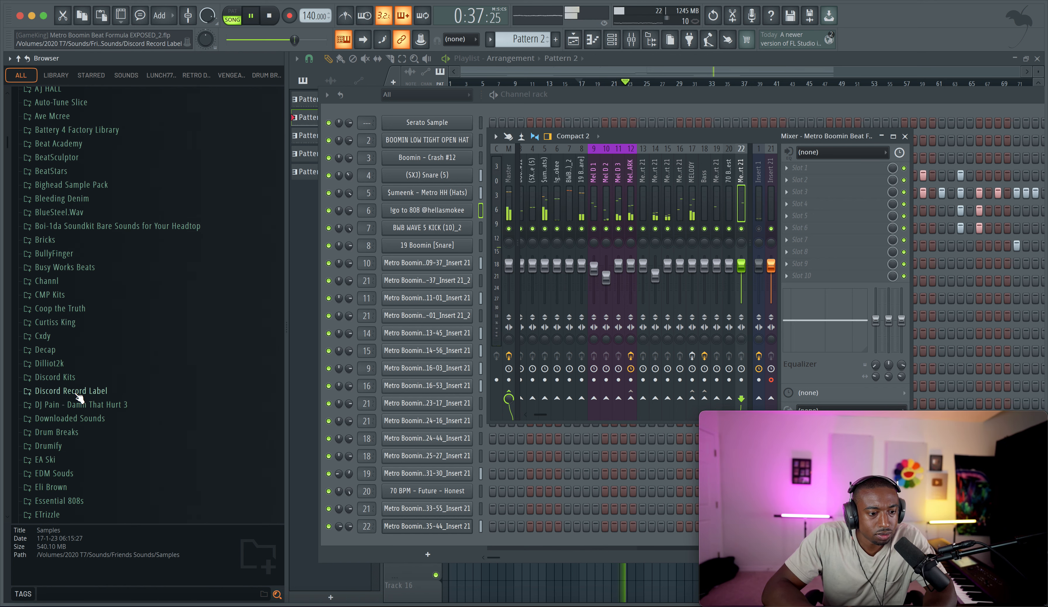
{"action": "scroll", "coordinate": [80, 396], "scroll_direction": "down", "scroll_amount": 3}
{"action": "left_click", "coordinate": [79, 377]}
Replace the 808 channel's sample with Spinz 808 from the Essential 808s folder.
{"action": "left_click", "coordinate": [566, 101]}
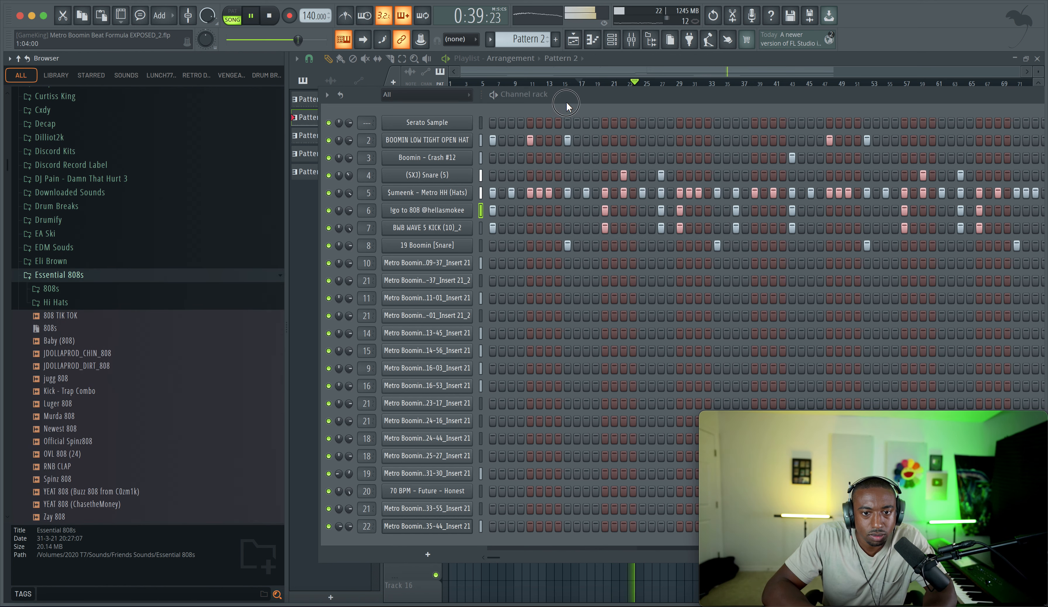
{"action": "left_click", "coordinate": [442, 212]}
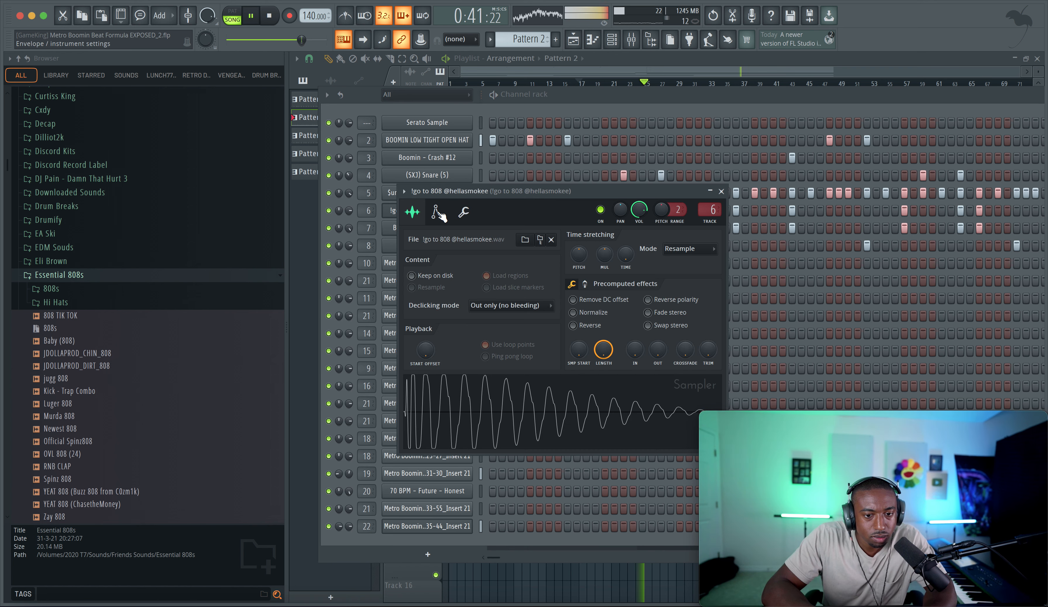
{"action": "scroll", "coordinate": [110, 391], "scroll_direction": "down", "scroll_amount": 3}
{"action": "left_click", "coordinate": [85, 392]}
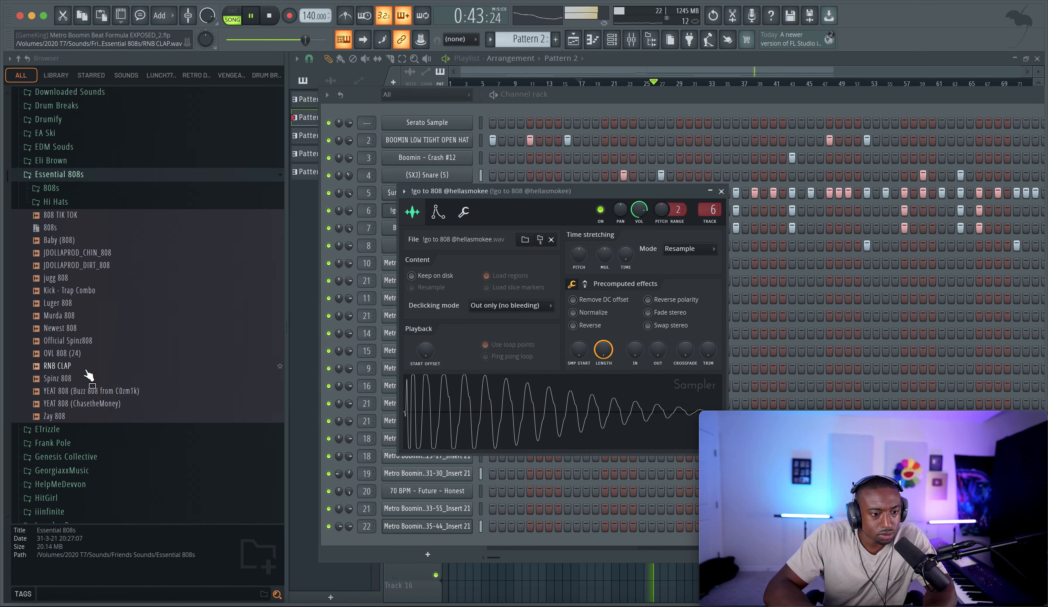
{"action": "left_click_drag", "start_coordinate": [88, 378], "coordinate": [422, 376]}
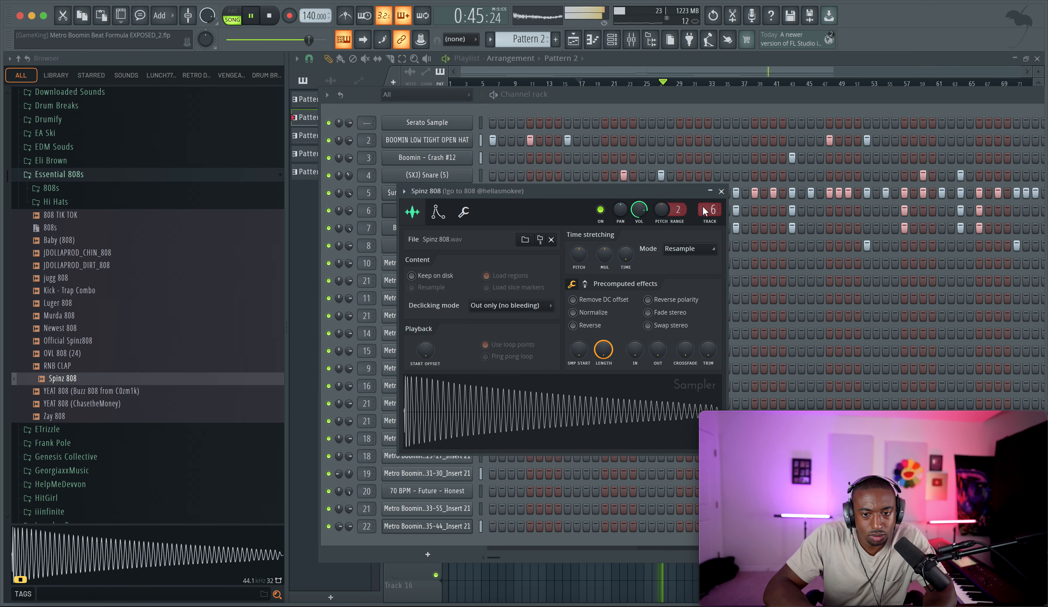
{"action": "left_click", "coordinate": [722, 192]}
View the Spinz 808 notes in the piano roll, then restart playback from about bar 16 and return to the channel rack.
{"action": "right_click", "coordinate": [453, 205]}
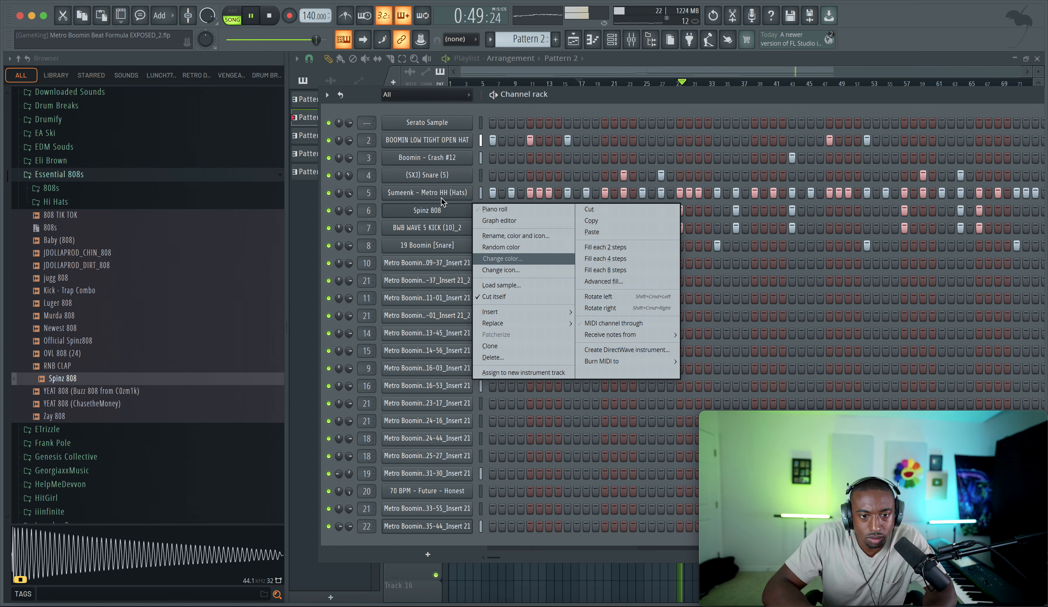
{"action": "left_click", "coordinate": [440, 209]}
{"action": "right_click", "coordinate": [459, 206]}
{"action": "left_click", "coordinate": [496, 209]}
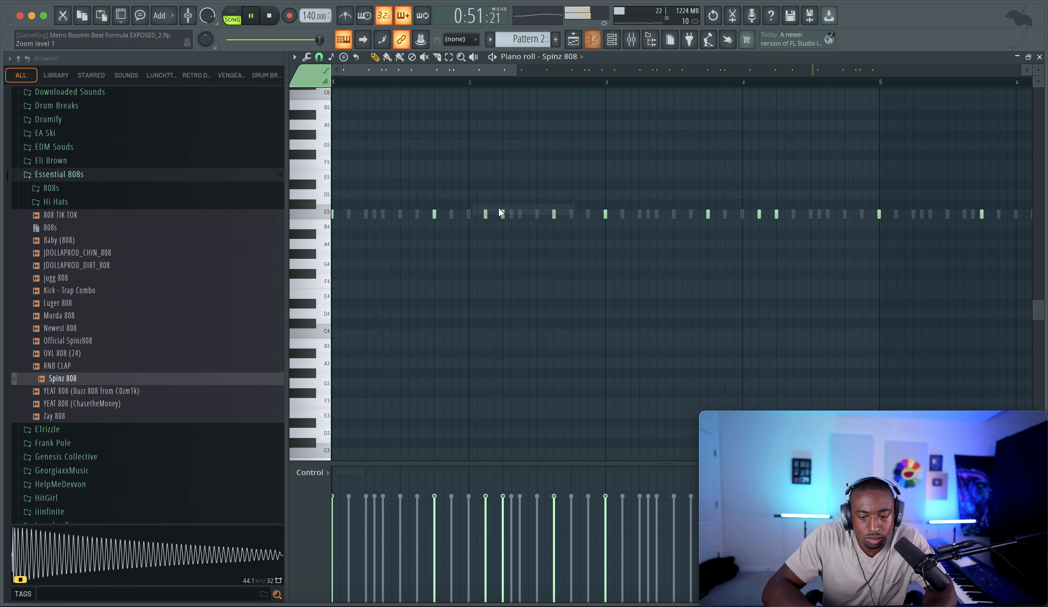
{"action": "left_click", "coordinate": [573, 39]}
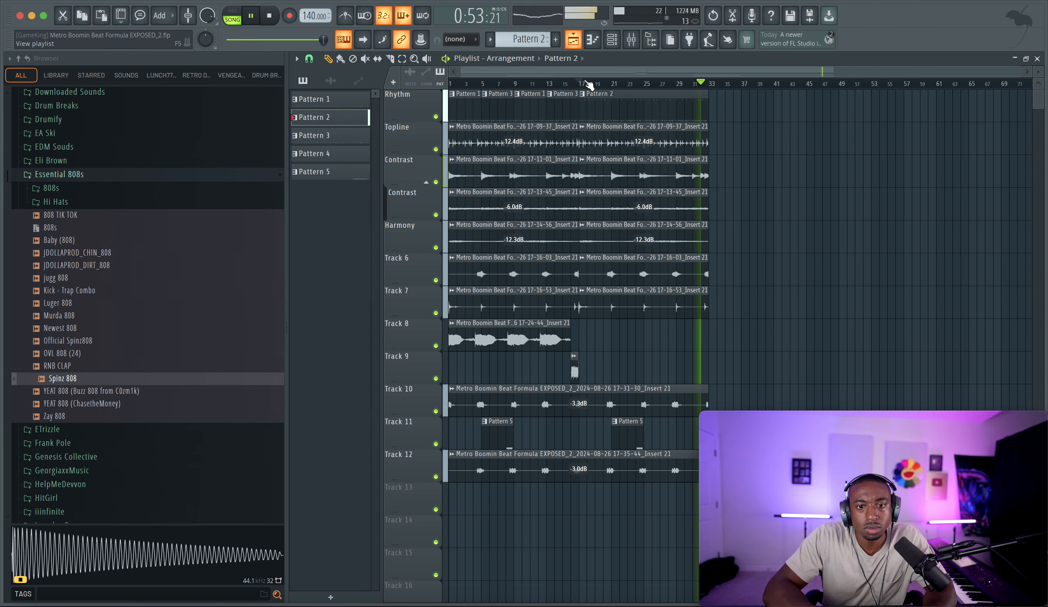
{"action": "left_click", "coordinate": [576, 89]}
{"action": "key", "text": "F6"}
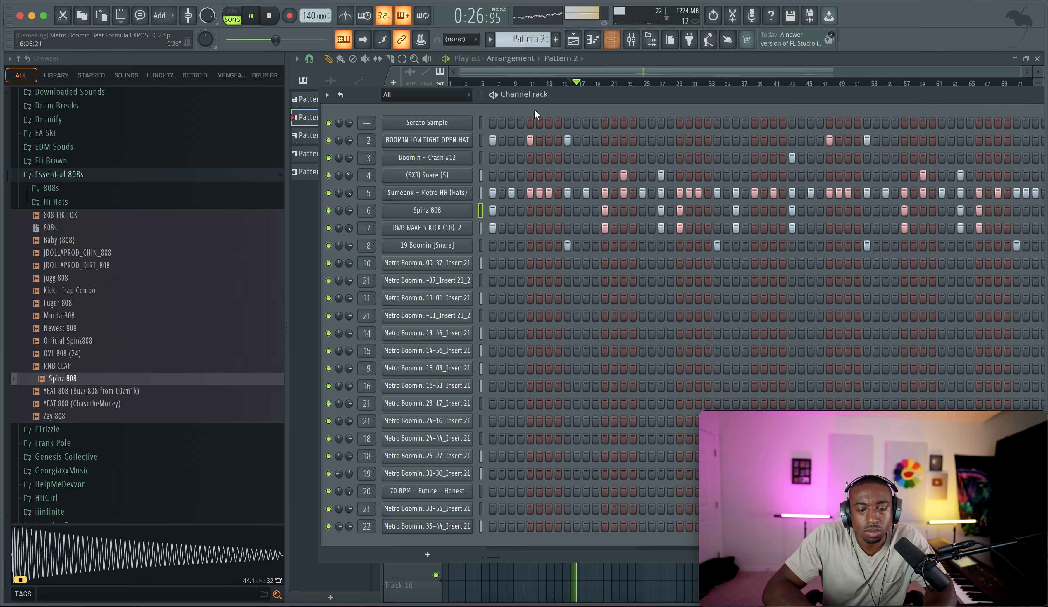
Transpose all Spinz 808 notes in Pattern 2 to C#5.
{"action": "right_click", "coordinate": [470, 207]}
{"action": "left_click", "coordinate": [450, 210]}
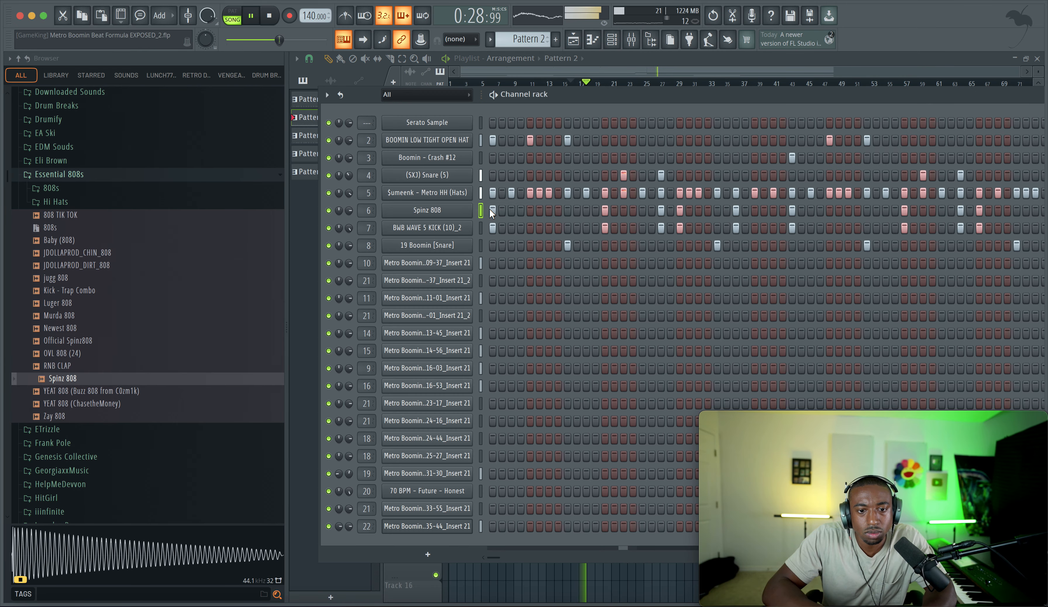
{"action": "right_click", "coordinate": [473, 206]}
{"action": "left_click", "coordinate": [486, 208]}
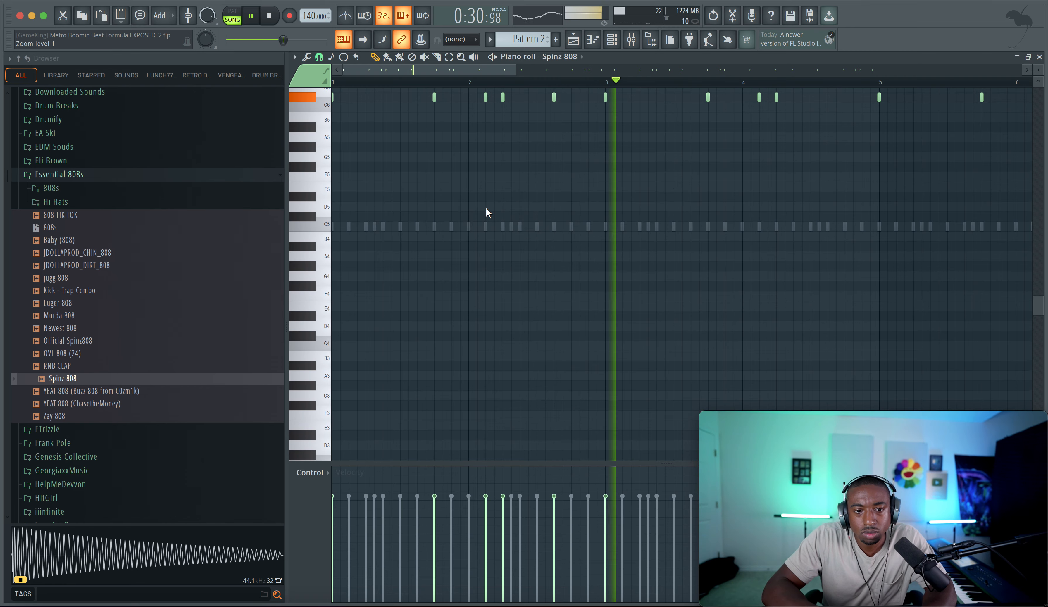
{"action": "scroll", "coordinate": [489, 213], "scroll_direction": "up", "scroll_amount": 3}
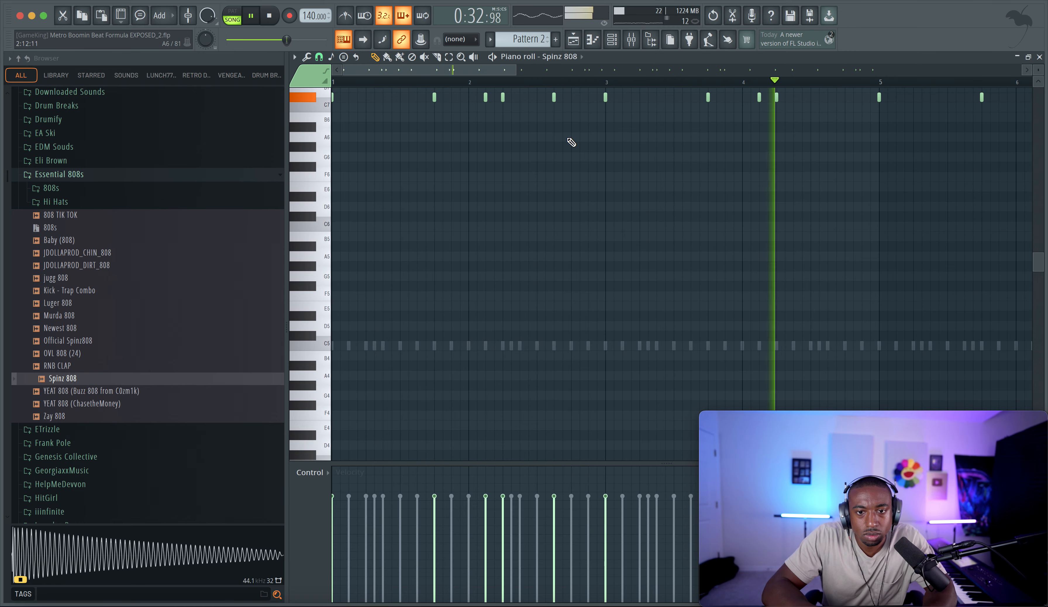
{"action": "key", "text": "ctrl+Down"}
{"action": "key", "text": "ctrl+Down"}
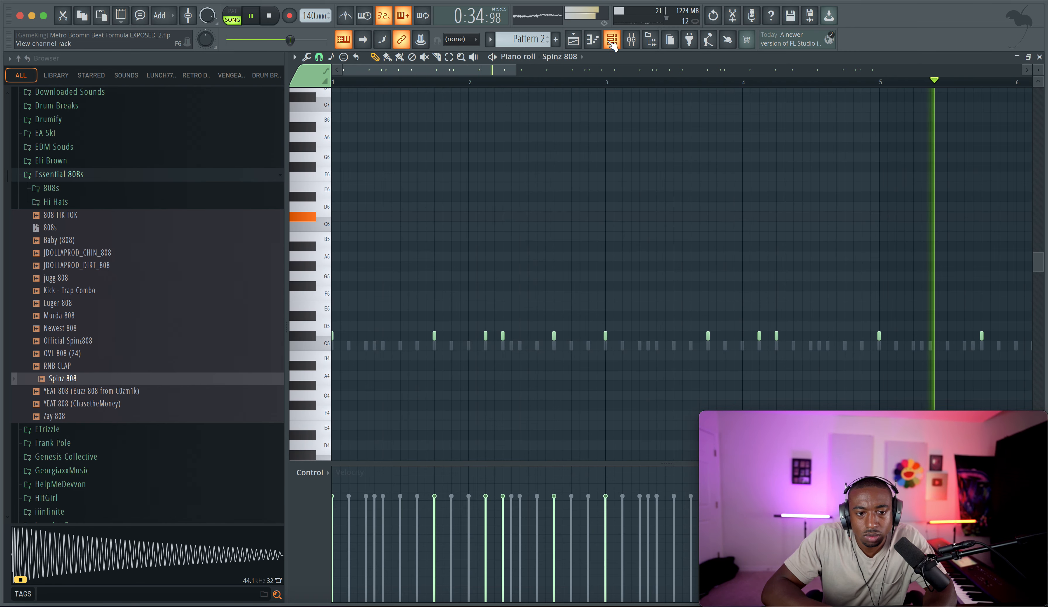
Set the boost in the Spinz 808 sampler's precomputed effects to about 5%.
{"action": "left_click", "coordinate": [618, 42]}
{"action": "left_click", "coordinate": [450, 211]}
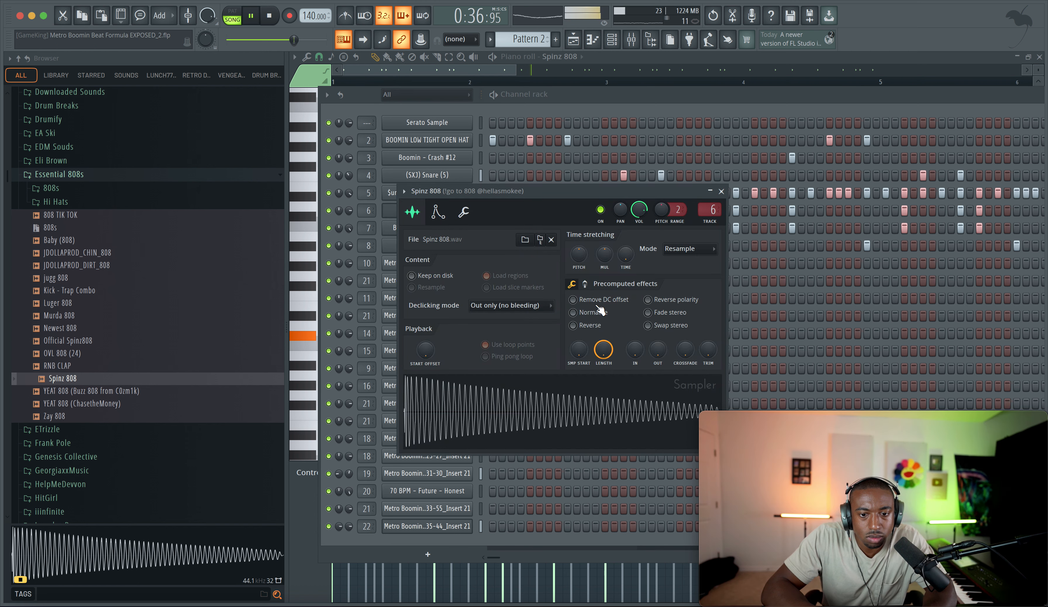
{"action": "left_click", "coordinate": [585, 284]}
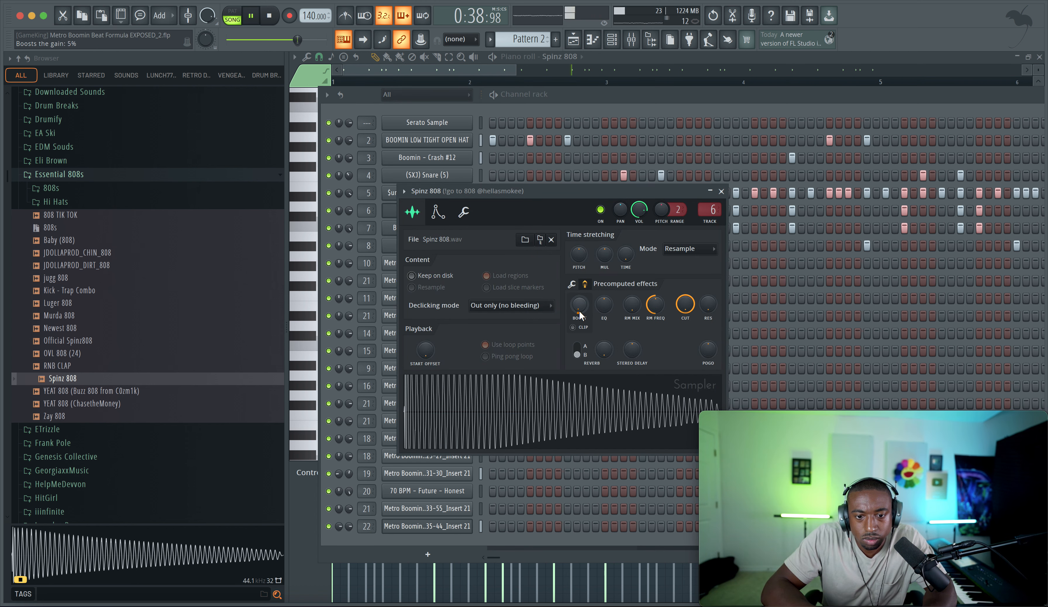
{"action": "left_click", "coordinate": [721, 192]}
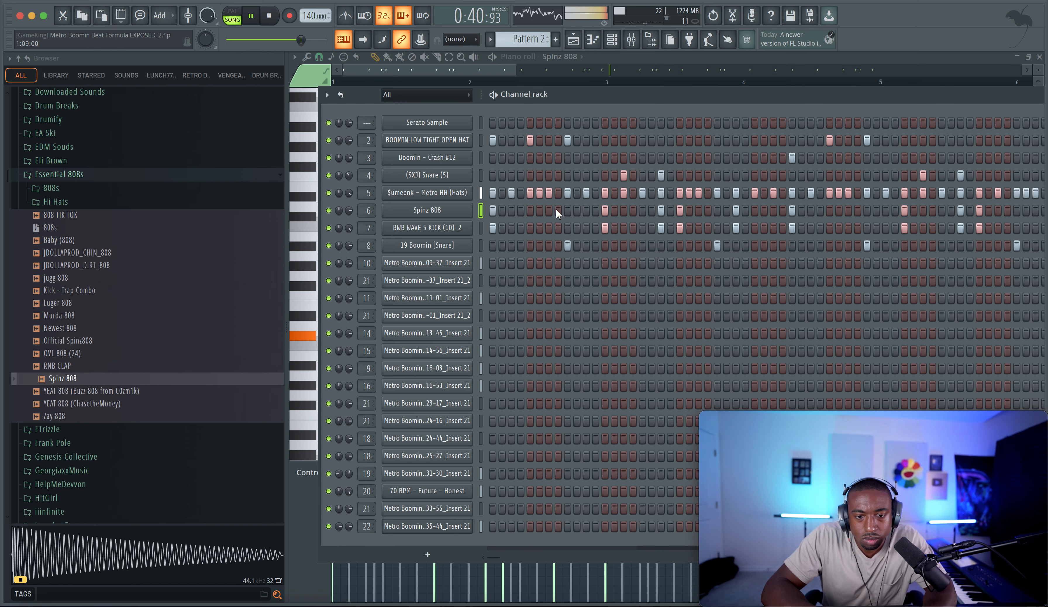
Transpose the Spinz 808 notes to F#5, comparing them with the same notes an octave lower.
{"action": "right_click", "coordinate": [466, 207]}
{"action": "left_click", "coordinate": [495, 207]}
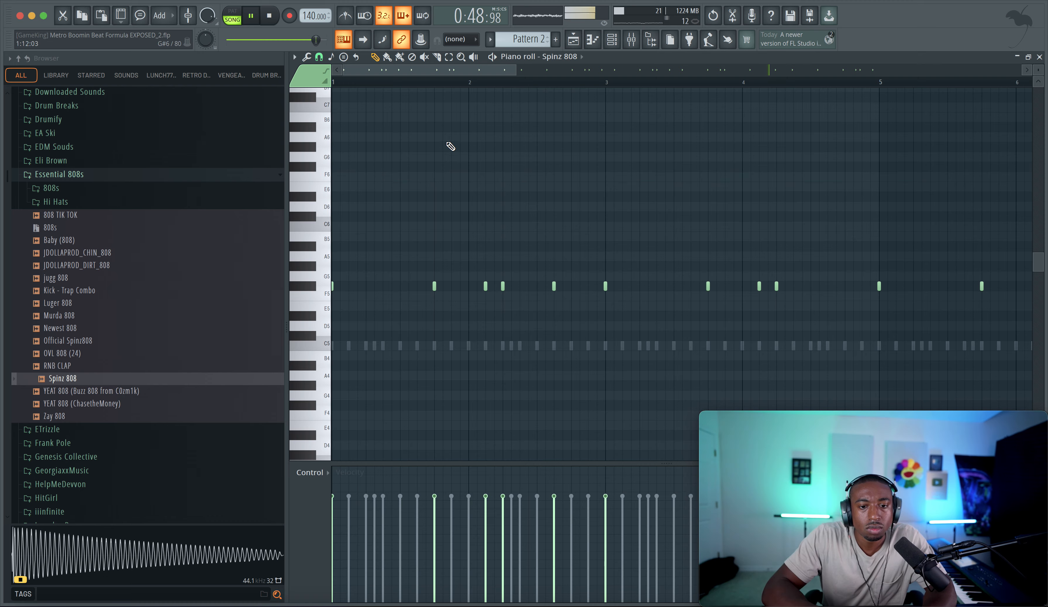
{"action": "key", "text": "ctrl+Down"}
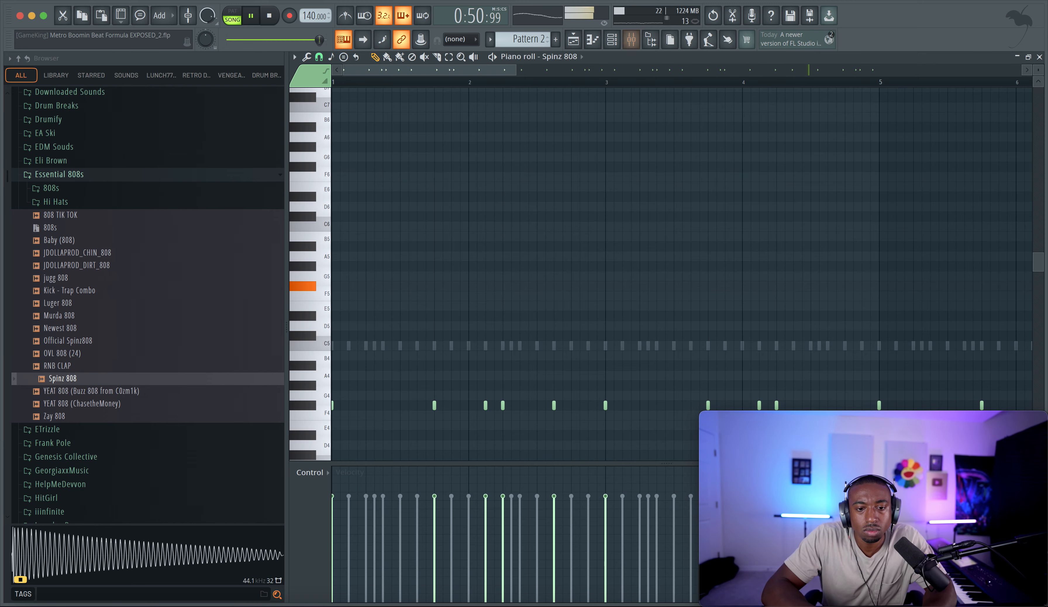
{"action": "key", "text": "ctrl+s"}
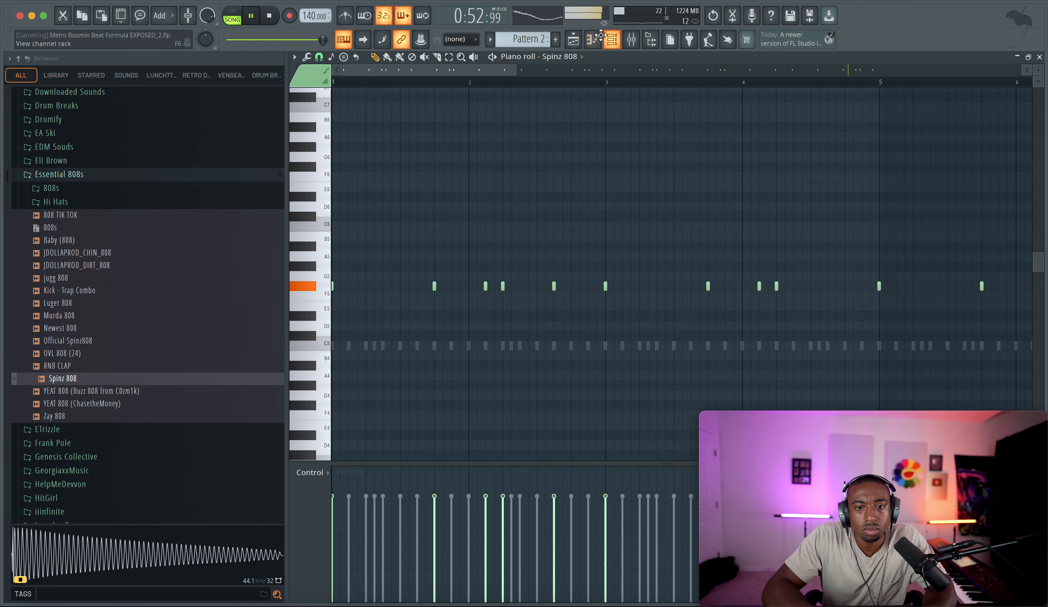
Bring up the channel rack and hide the file browser to see more of Pattern 2's steps.
{"action": "left_click", "coordinate": [610, 40]}
{"action": "left_click", "coordinate": [617, 40]}
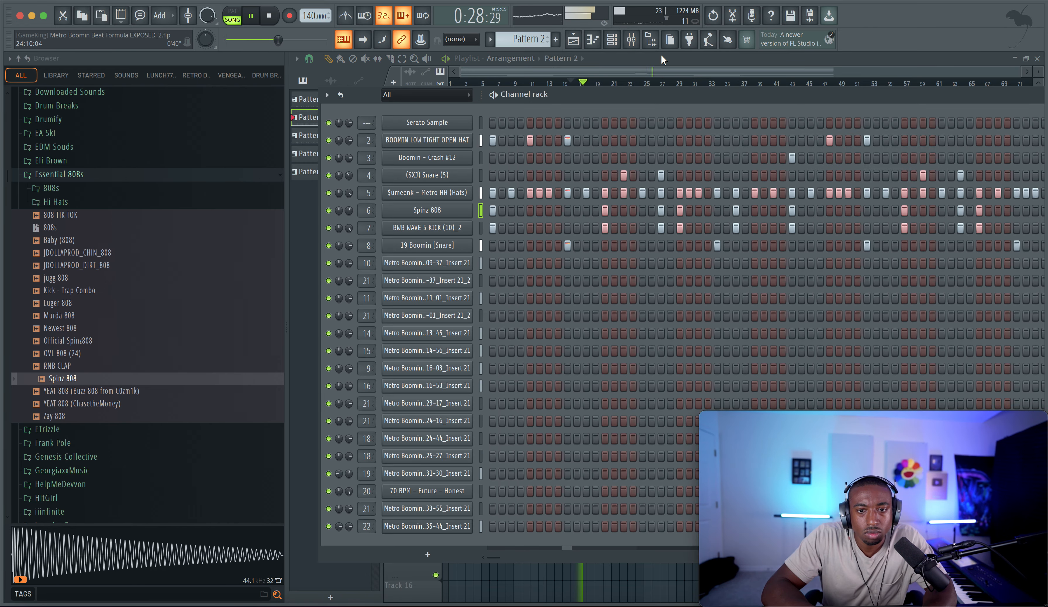
{"action": "left_click", "coordinate": [651, 41]}
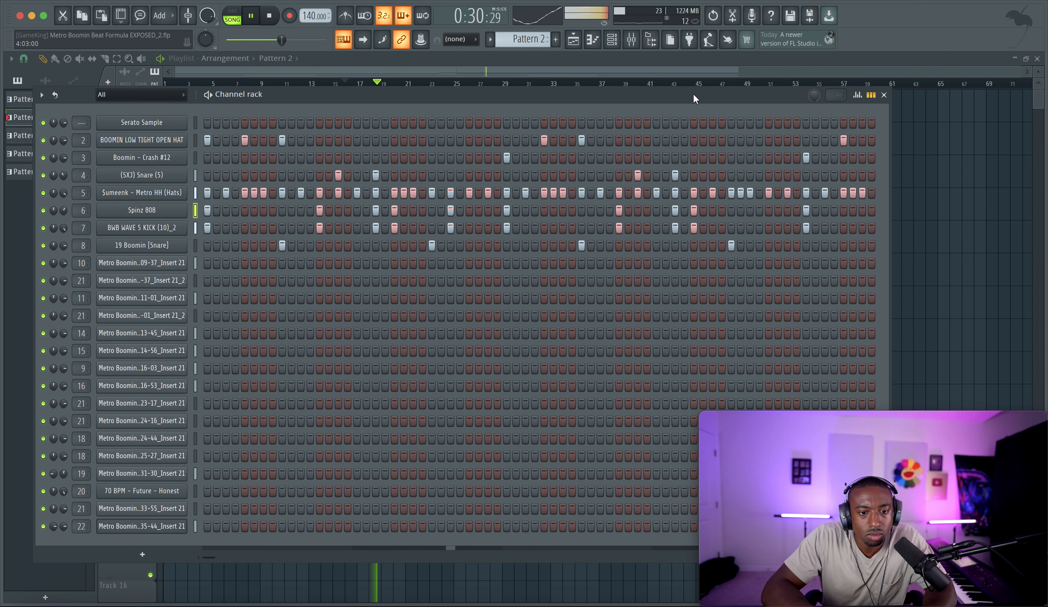
Toggle the mute of Insert 1 in the mixer, close the mixer and restart playback from bar 16.
{"action": "left_click", "coordinate": [631, 40]}
{"action": "key", "text": "space"}
{"action": "left_click", "coordinate": [474, 229]}
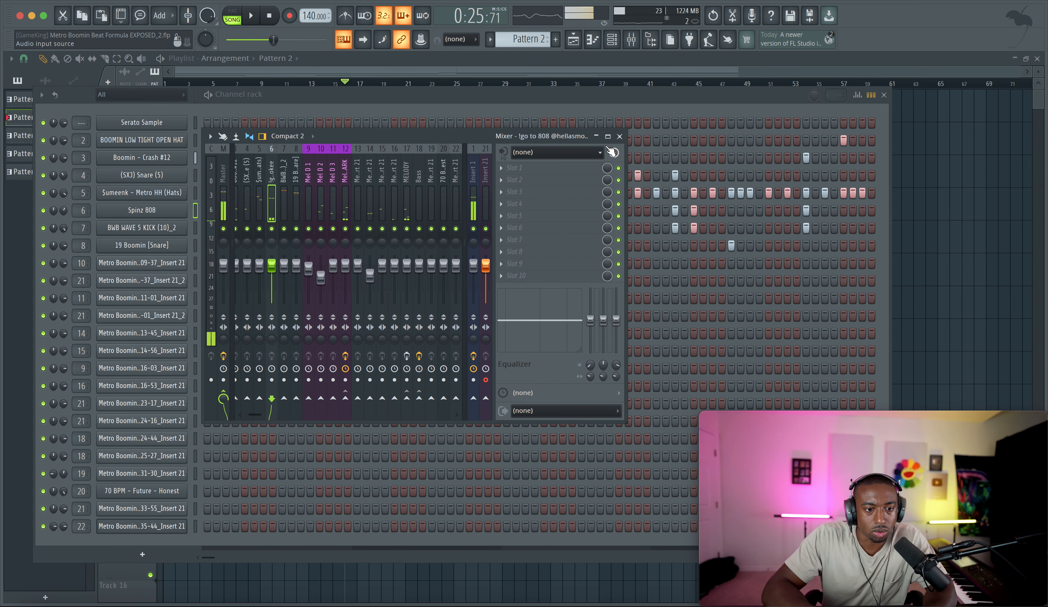
{"action": "left_click", "coordinate": [620, 136]}
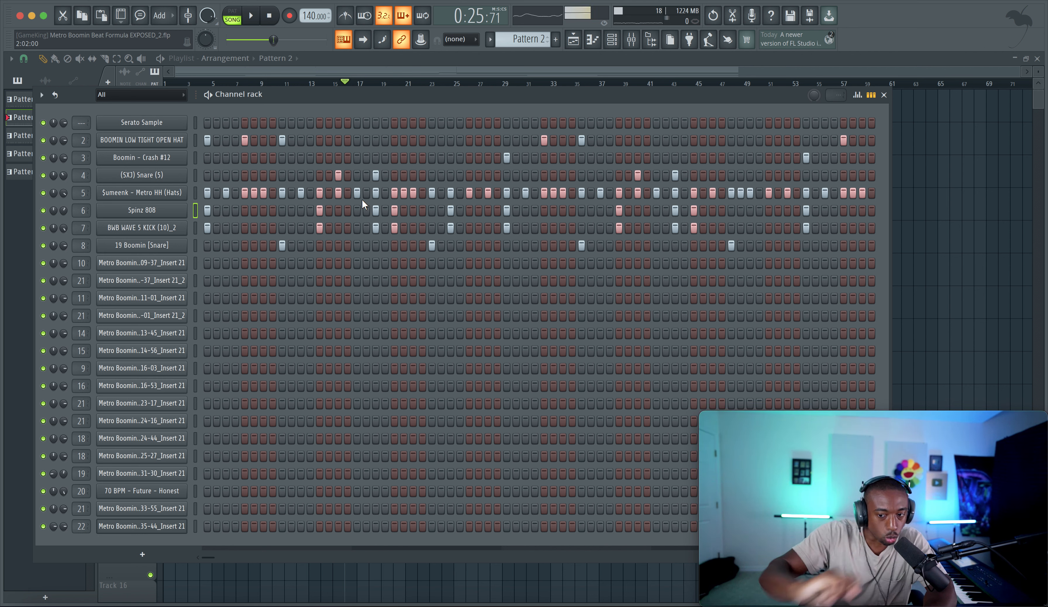
{"action": "key", "text": "space"}
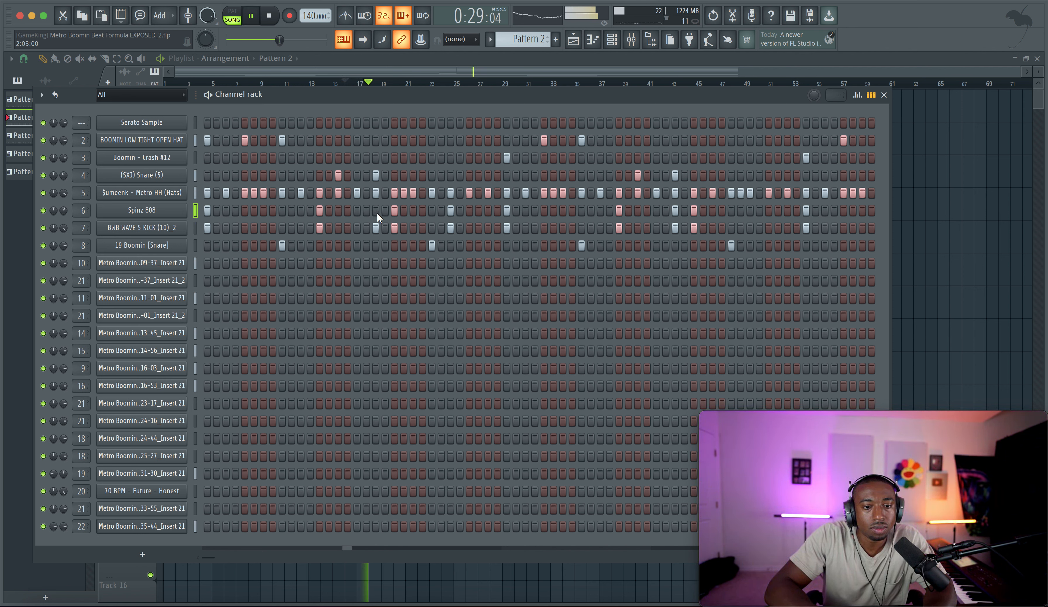
Undo the last step edit, then remove Spinz 808 step 19 and kick steps 21 and 27 from Pattern 2.
{"action": "key", "text": "super+z"}
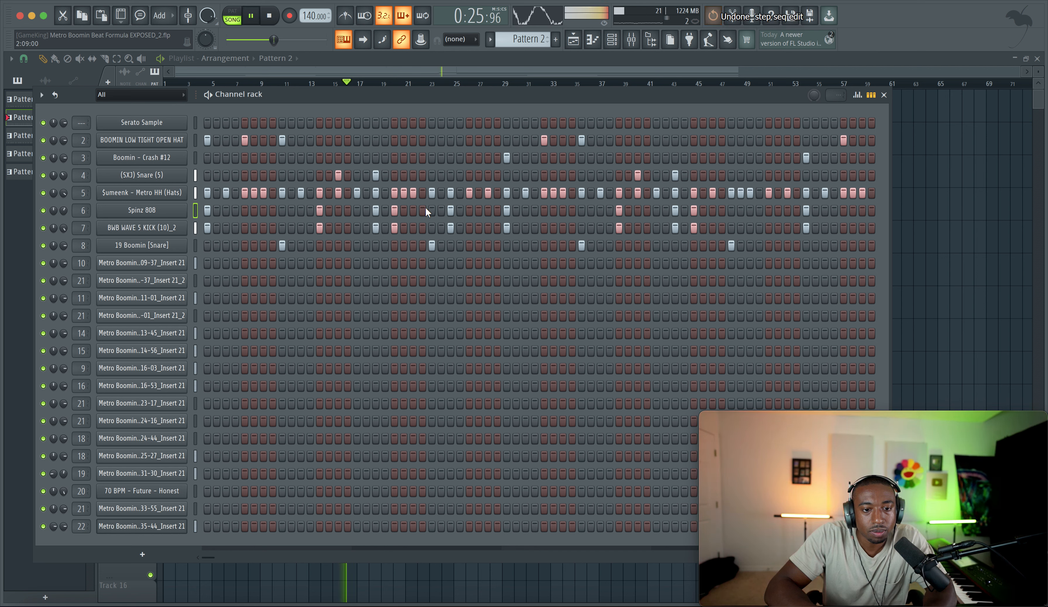
{"action": "left_click", "coordinate": [377, 212]}
{"action": "left_click", "coordinate": [393, 227]}
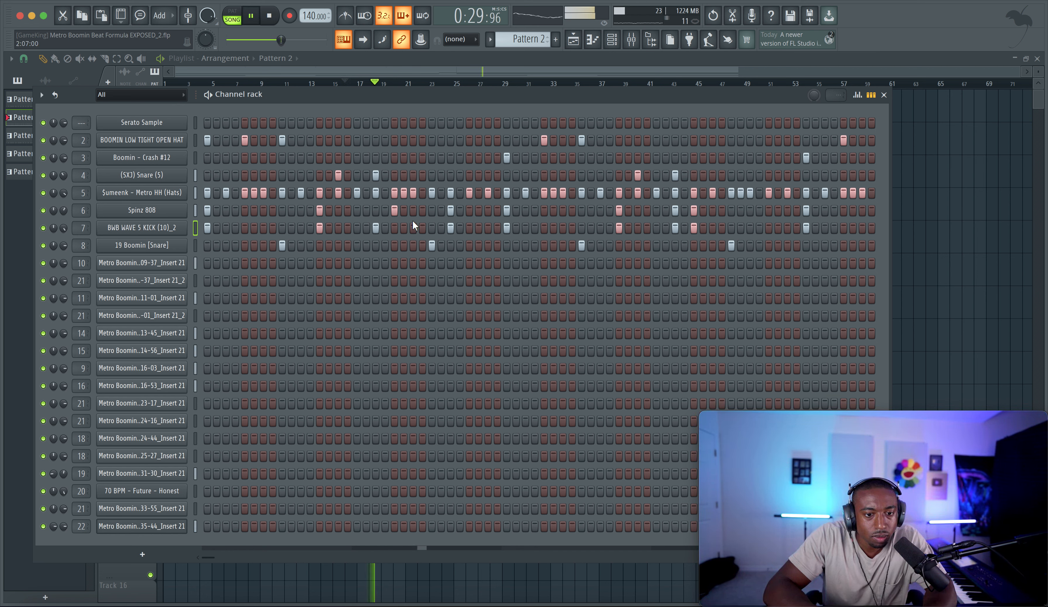
{"action": "left_click", "coordinate": [449, 228]}
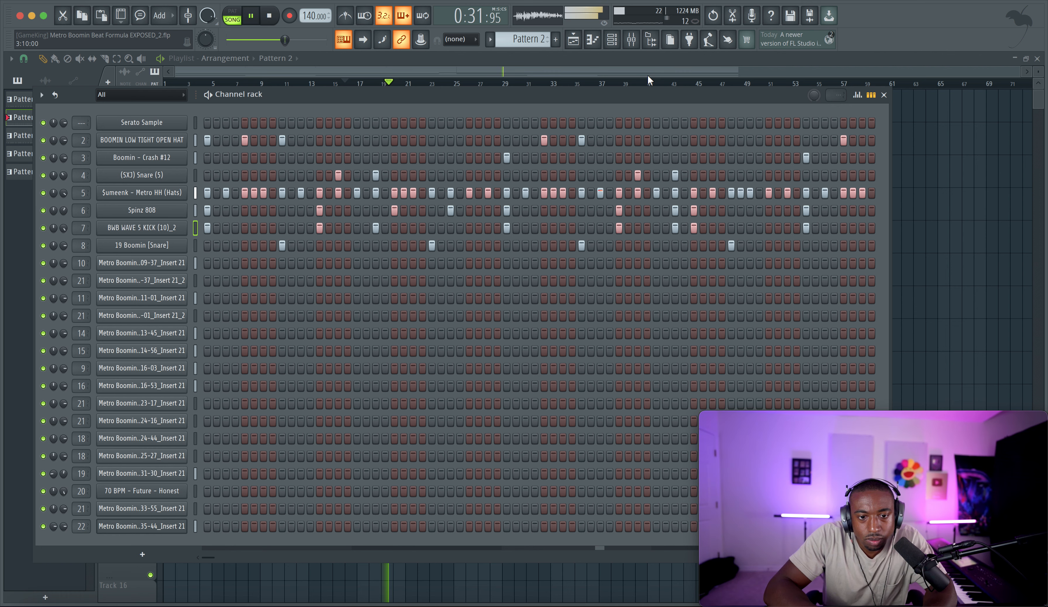
Save the project and check the mixer while restarting playback from bar 16.
{"action": "key", "text": "ctrl+s"}
{"action": "left_click", "coordinate": [632, 39]}
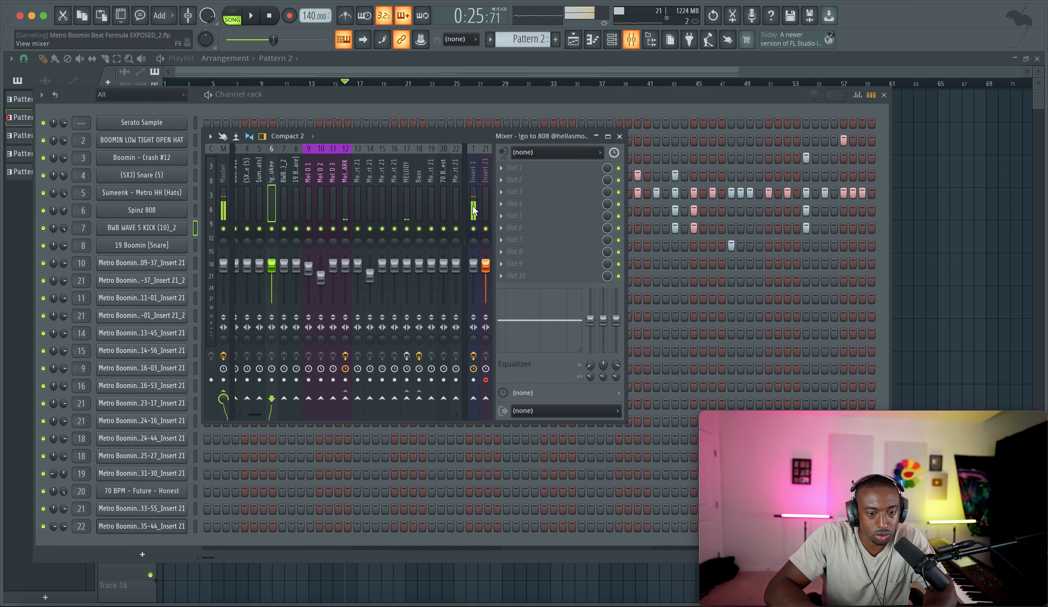
{"action": "key", "text": "space"}
{"action": "left_click", "coordinate": [619, 136]}
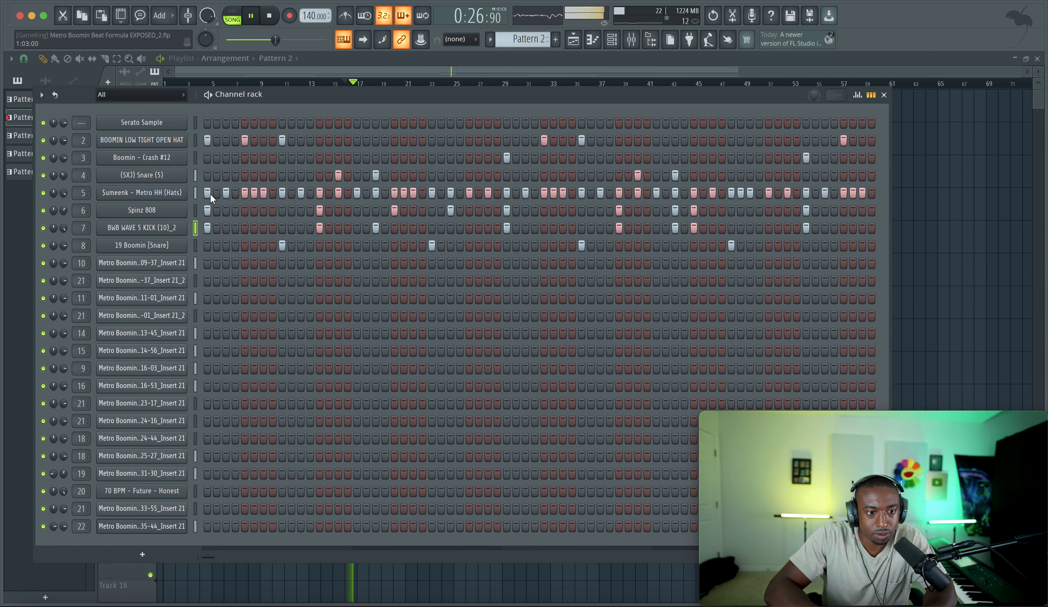
Open the Spinz 808 notes in the piano roll and raise the bar 4, step 5 note to G5.
{"action": "right_click", "coordinate": [188, 220]}
{"action": "key", "text": "Escape"}
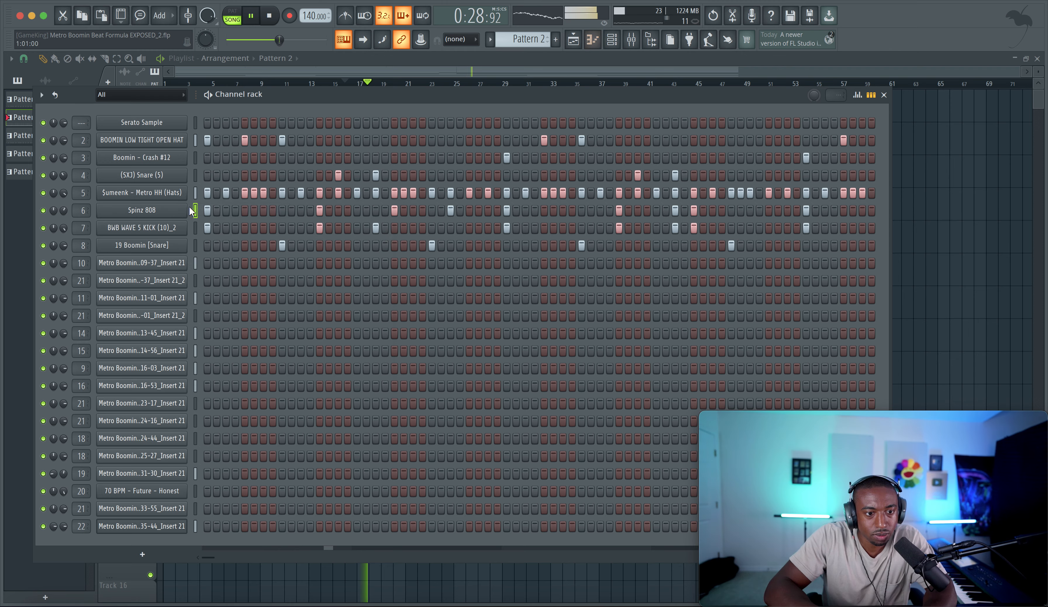
{"action": "right_click", "coordinate": [189, 206]}
{"action": "left_click", "coordinate": [208, 209]}
{"action": "scroll", "coordinate": [381, 286], "scroll_direction": "down", "scroll_amount": 3}
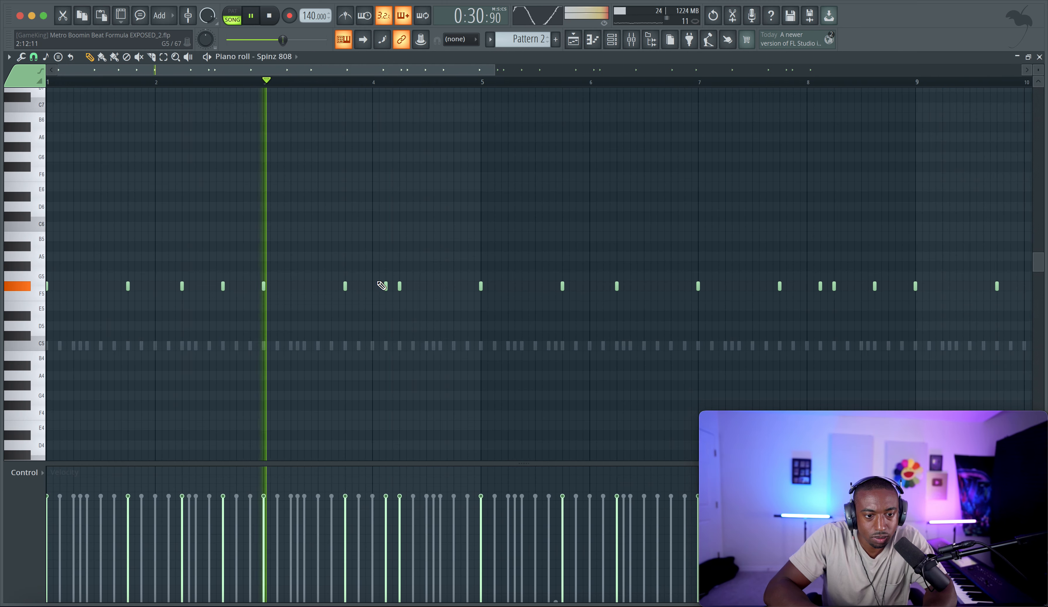
{"action": "left_click_drag", "start_coordinate": [336, 283], "coordinate": [357, 290]}
{"action": "left_click", "coordinate": [398, 286], "text": "ctrl"}
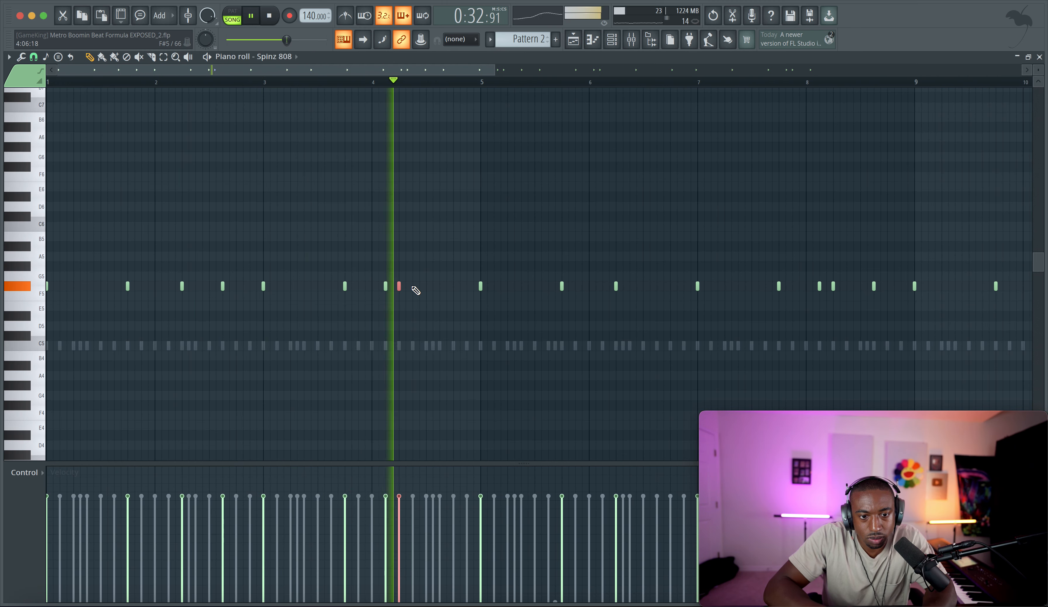
{"action": "key", "text": "shift+Up"}
Add two-step Spinz 808 notes at step 11: D#5 in bar 4 and D5 in bar 6.
{"action": "key", "text": "space"}
{"action": "left_click", "coordinate": [438, 315]}
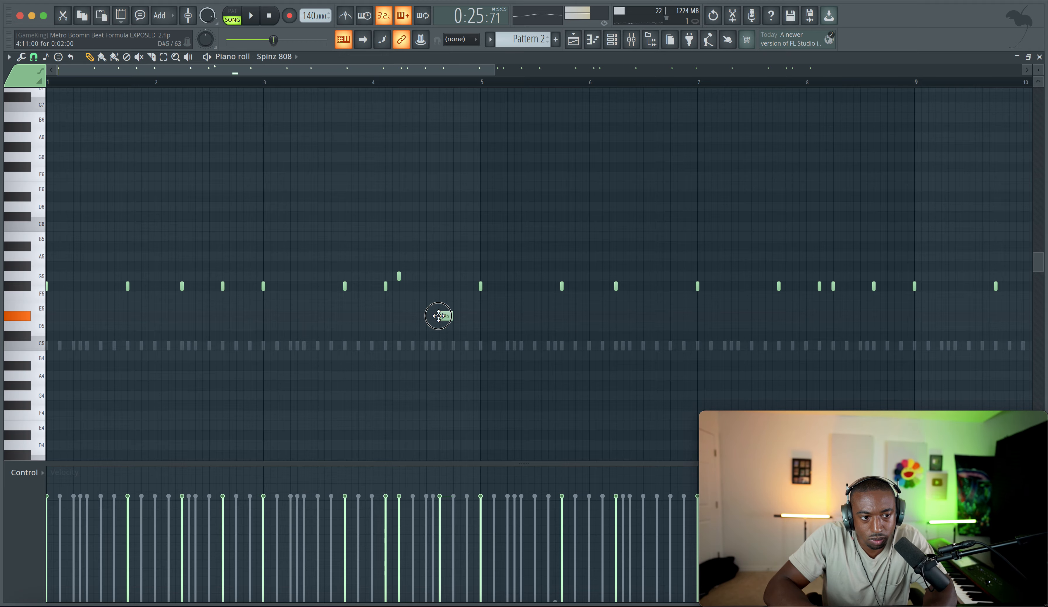
{"action": "left_click", "coordinate": [355, 90]}
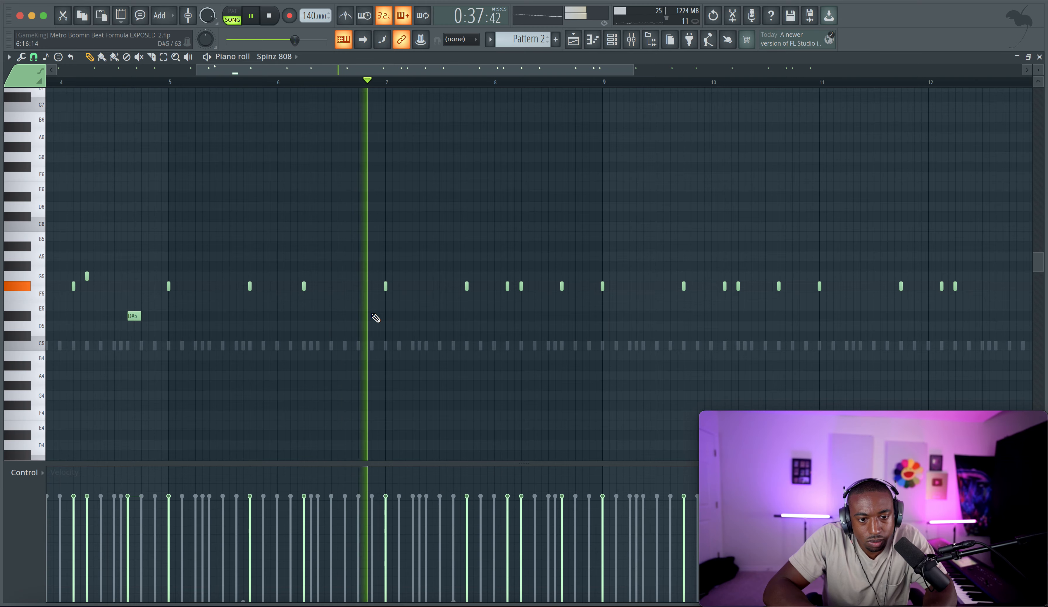
{"action": "key", "text": "space"}
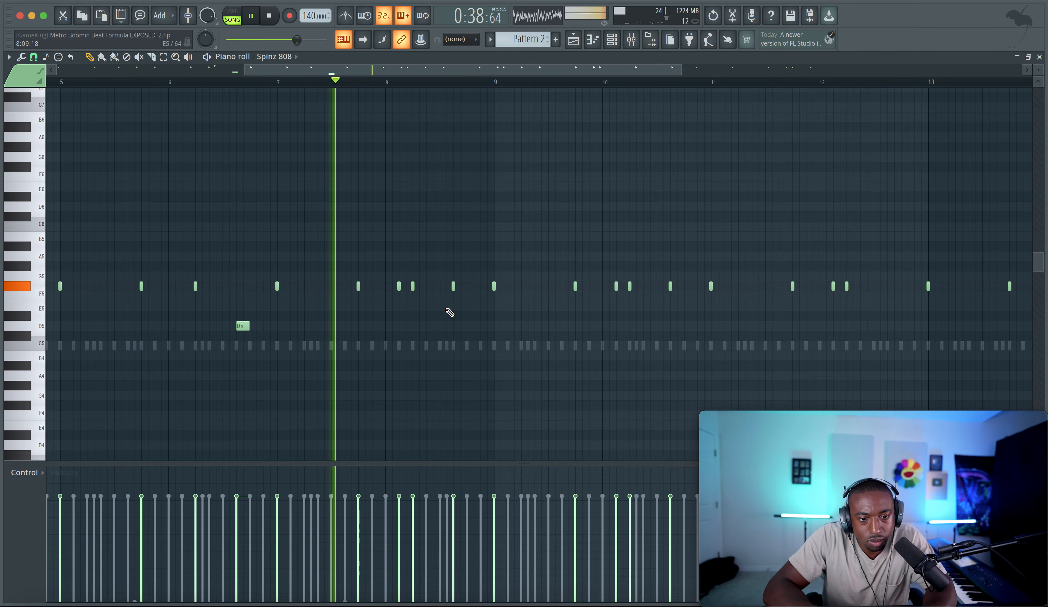
Raise the Spinz 808 notes at steps 5 and 11 of bar 8 and step 5 of bar 12 to G5.
{"action": "left_click", "coordinate": [413, 277]}
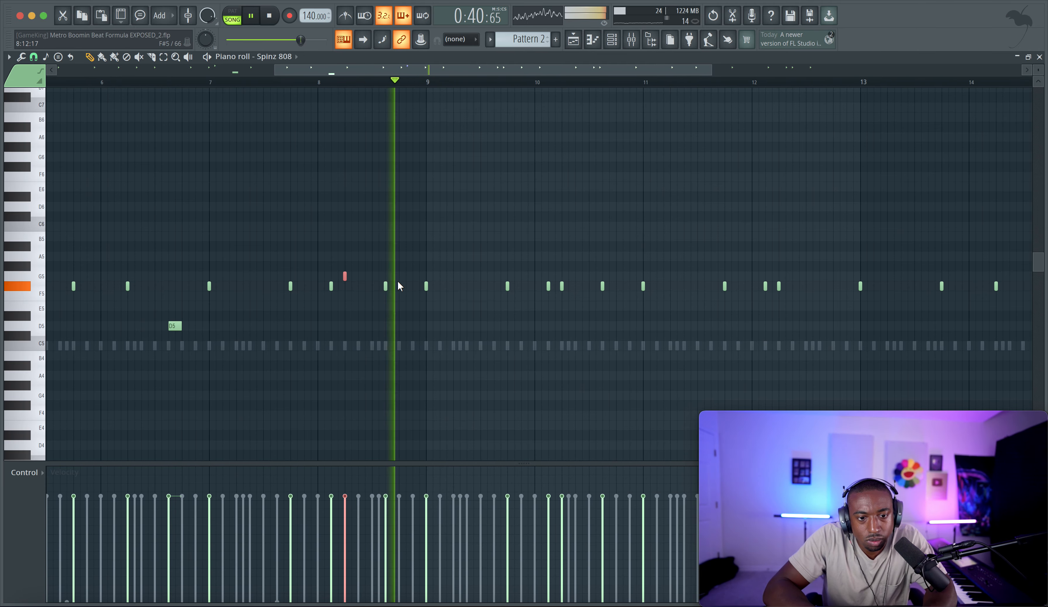
{"action": "left_click_drag", "start_coordinate": [385, 286], "coordinate": [385, 276]}
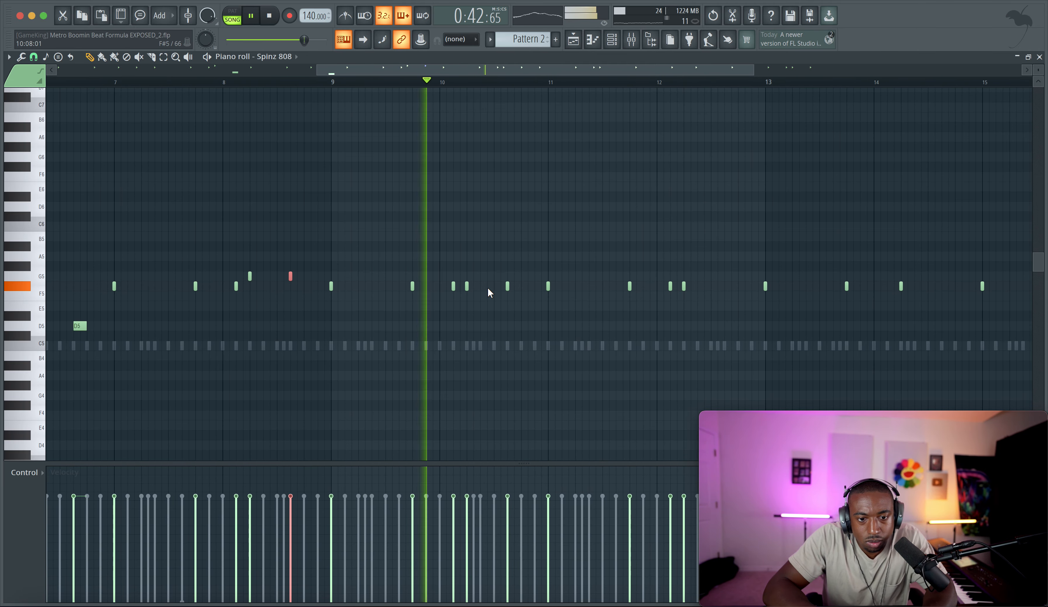
{"action": "scroll", "coordinate": [503, 312], "scroll_direction": "up", "scroll_amount": 1}
{"action": "left_click", "coordinate": [493, 317]}
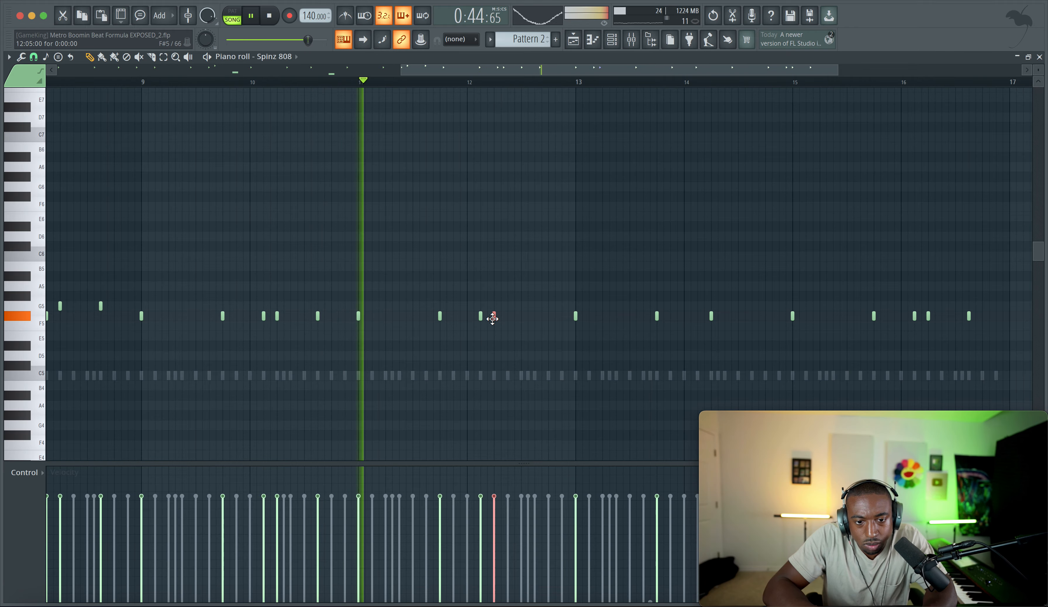
{"action": "left_click_drag", "start_coordinate": [492, 319], "coordinate": [492, 310]}
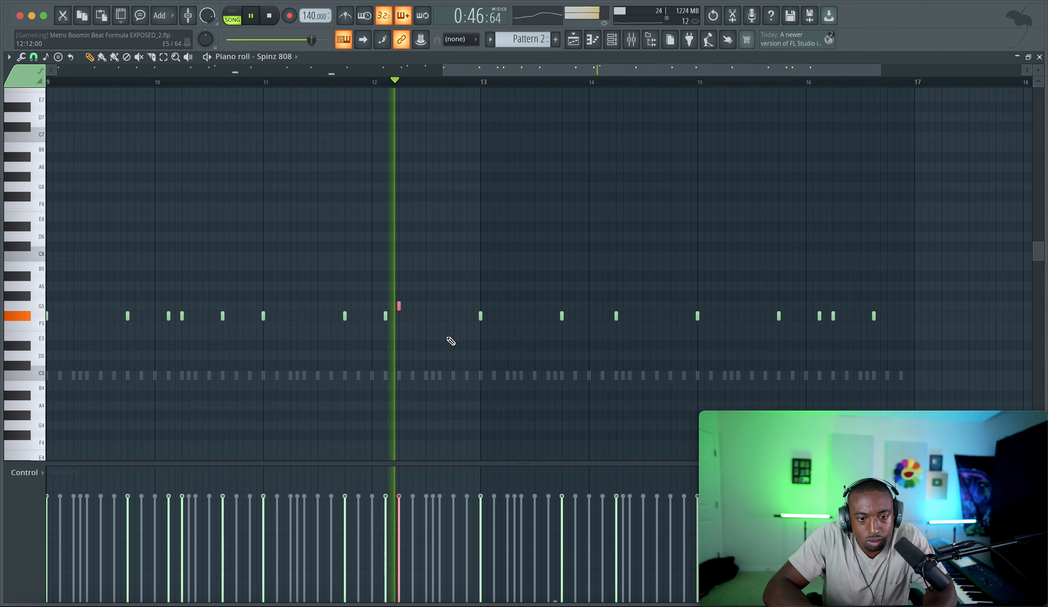
Add two-step E5 notes at step 11 of bars 12 and 14, replaying the section between them.
{"action": "left_click", "coordinate": [447, 336]}
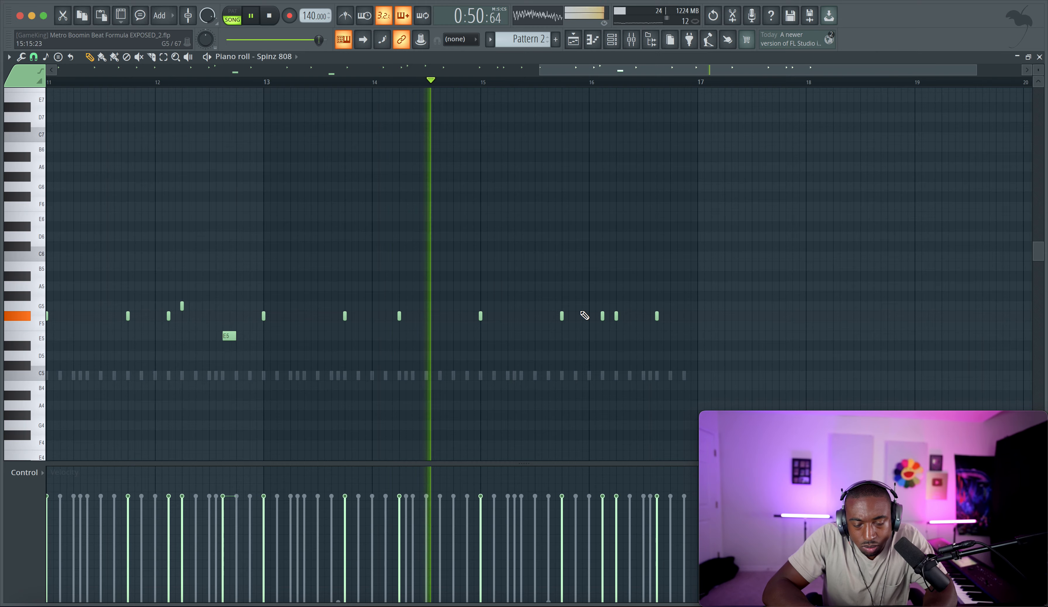
{"action": "key", "text": "space"}
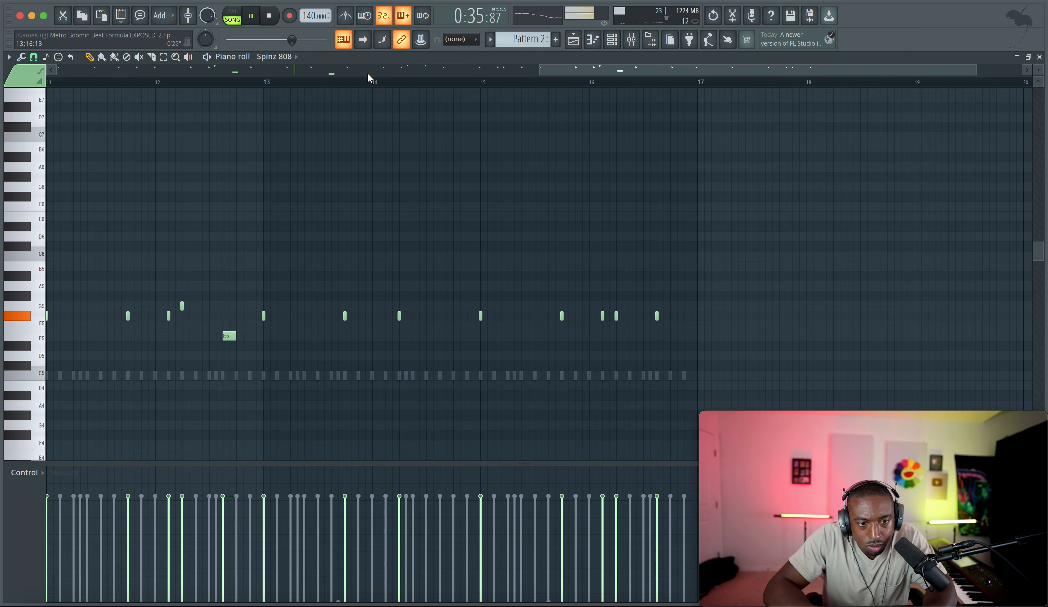
{"action": "left_click", "coordinate": [368, 78]}
{"action": "left_click", "coordinate": [446, 336]}
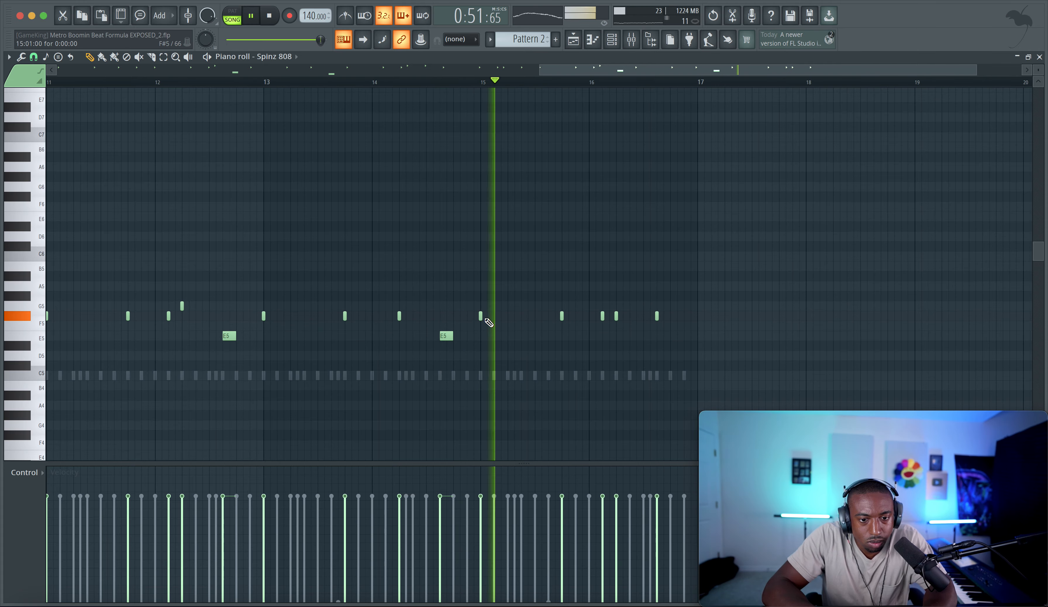
Raise both Spinz 808 notes in bar 15 and the notes at steps 3 and 5 of bar 16 to G5.
{"action": "left_click_drag", "start_coordinate": [479, 317], "coordinate": [478, 307]}
{"action": "left_click", "coordinate": [362, 79]}
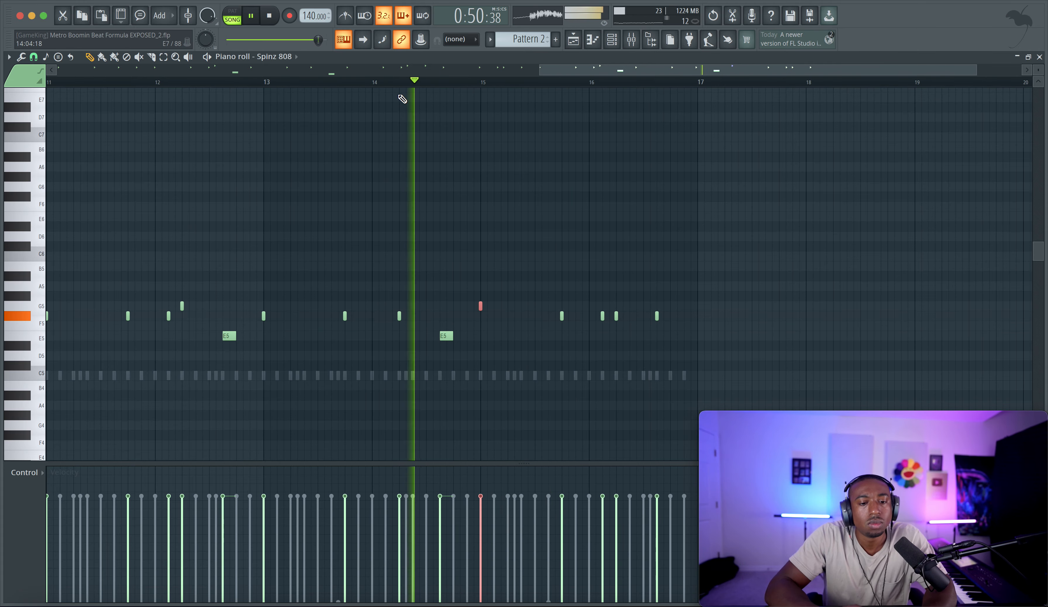
{"action": "left_click", "coordinate": [562, 316]}
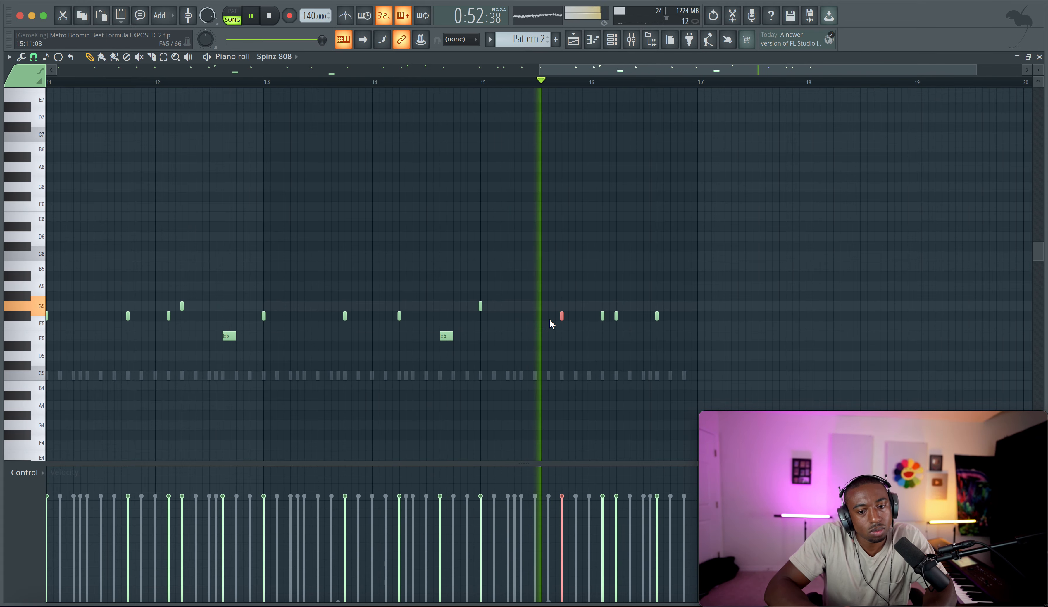
{"action": "key", "text": "shift+Up"}
{"action": "left_click_drag", "start_coordinate": [625, 328], "coordinate": [592, 314]}
{"action": "key", "text": "shift+Up"}
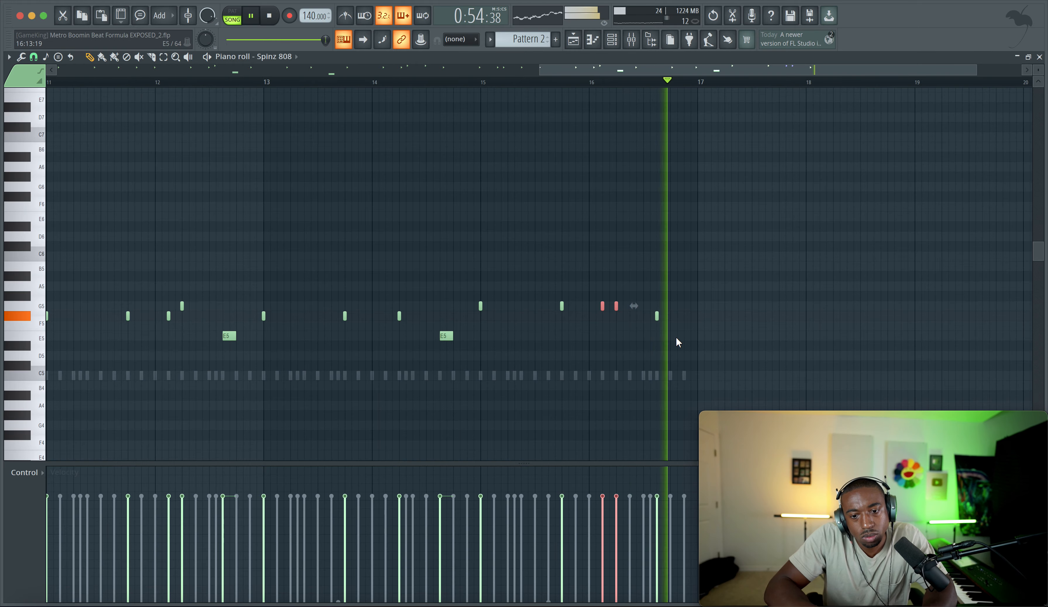
Lower the last Spinz 808 note in bar 16 to E5, then close the piano roll and return to the playlist.
{"action": "left_click_drag", "start_coordinate": [657, 316], "coordinate": [656, 338]}
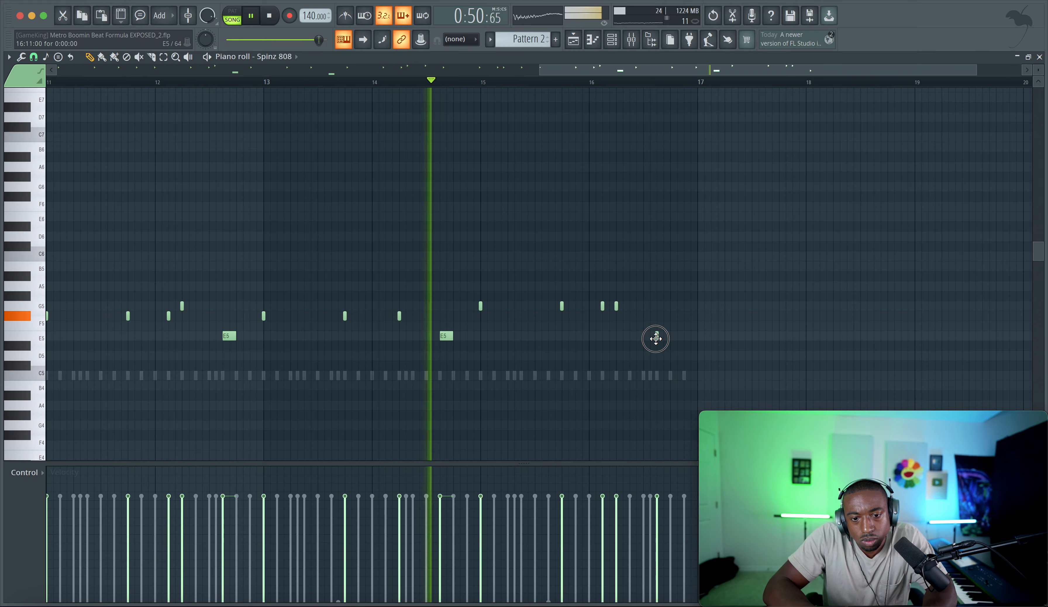
{"action": "left_click", "coordinate": [1040, 57]}
{"action": "key", "text": "F6"}
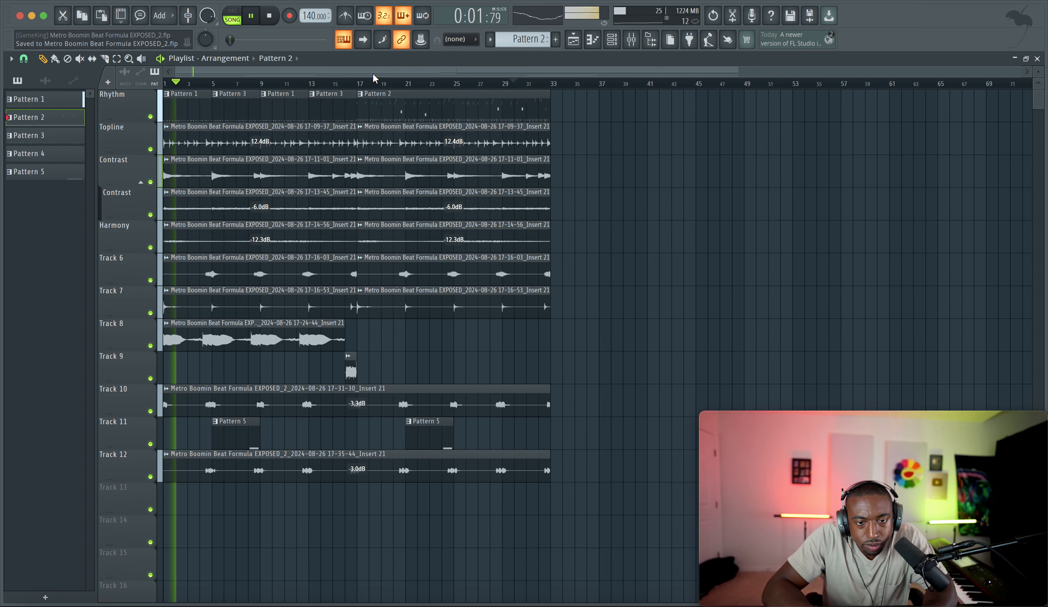
Review the Rhythm track's pattern clips and Pattern 2's channel rack while the arrangement plays from the start.
{"action": "left_click_drag", "start_coordinate": [329, 107], "coordinate": [159, 102]}
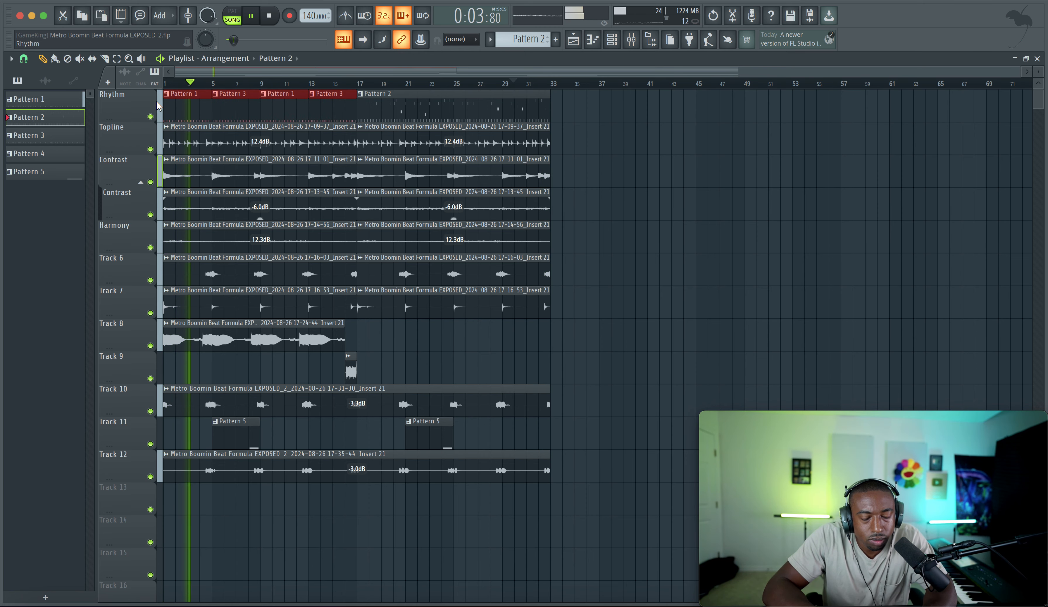
{"action": "left_click", "coordinate": [669, 164]}
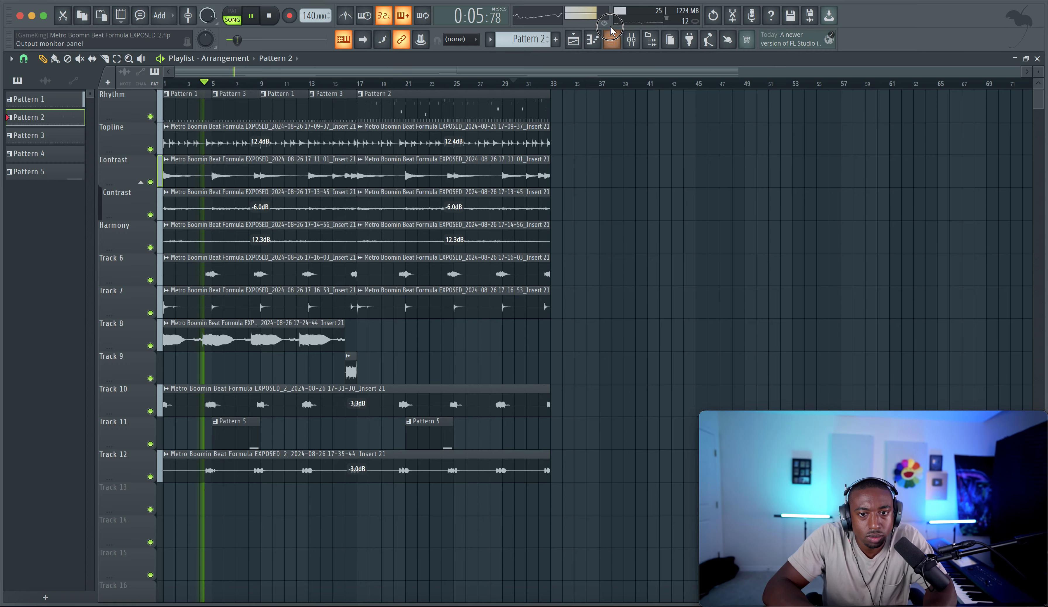
{"action": "left_click", "coordinate": [612, 39]}
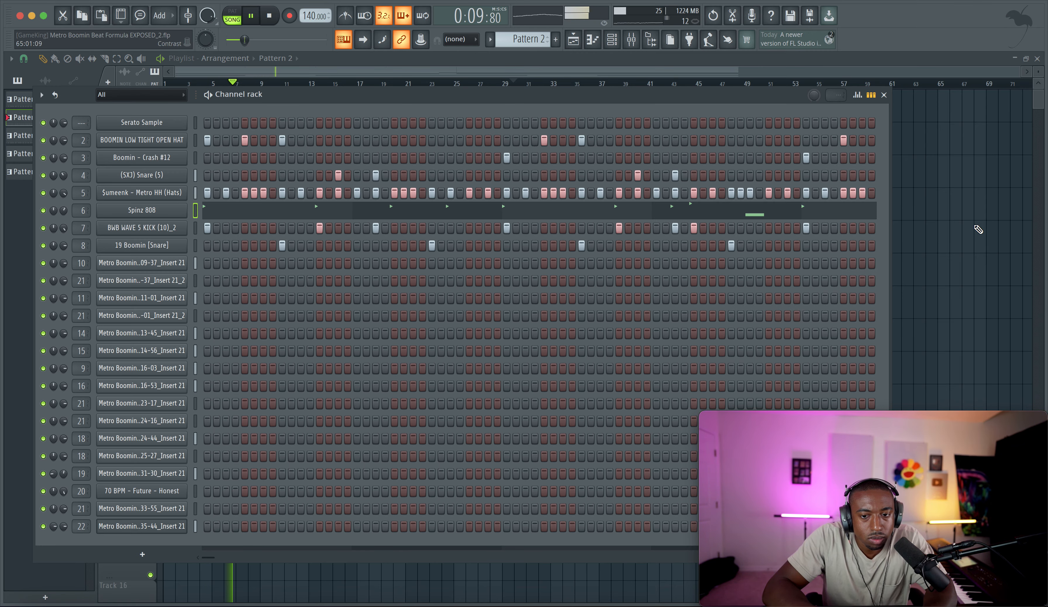
{"action": "key", "text": "F6"}
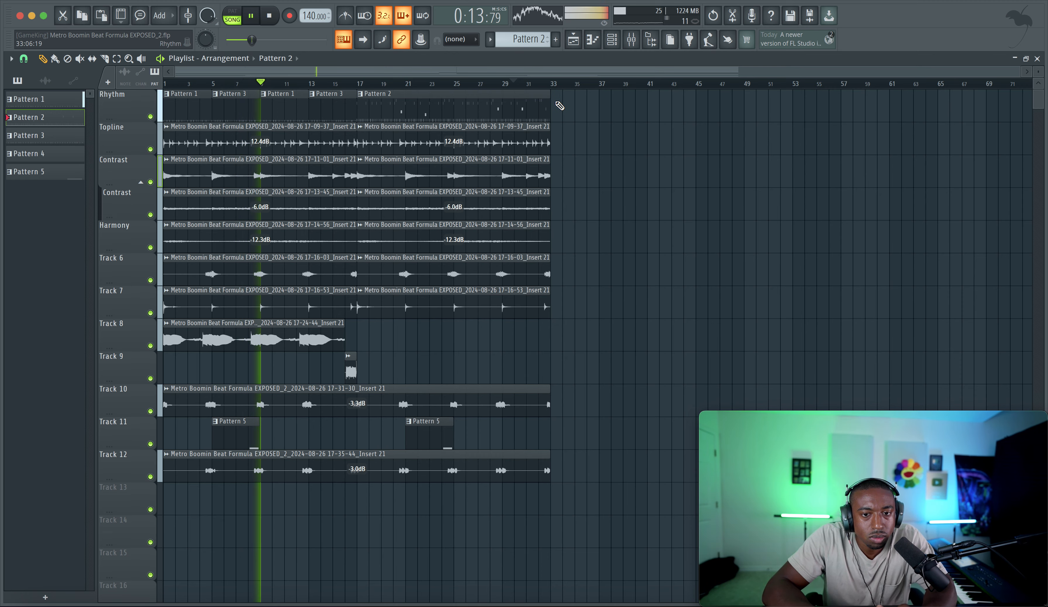
Save the project, then open the mixer and widen it to show more tracks.
{"action": "left_click", "coordinate": [632, 41]}
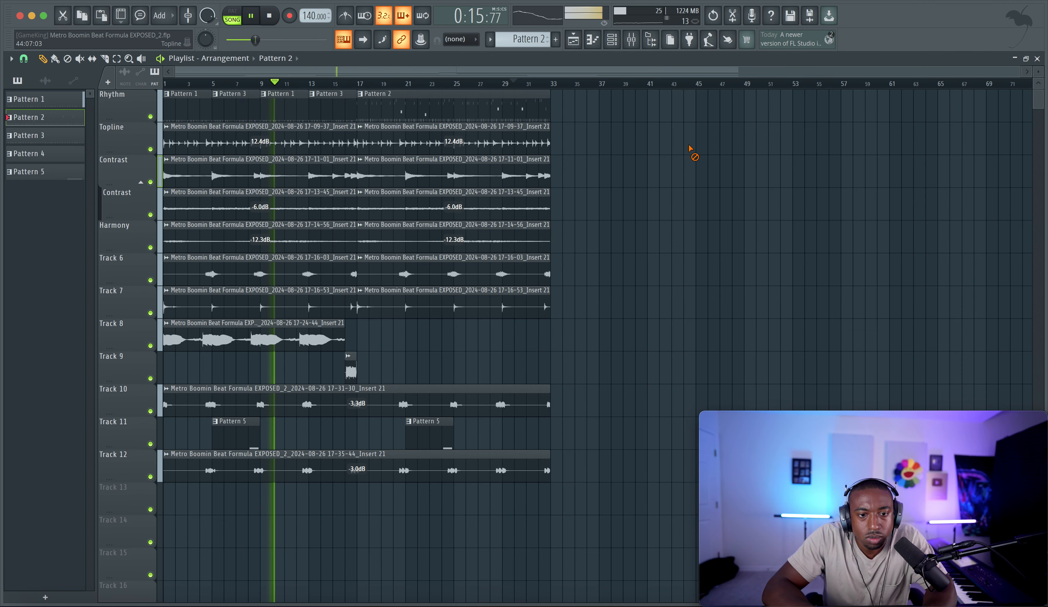
{"action": "key", "text": "F9"}
{"action": "key", "text": "super+s"}
{"action": "key", "text": "F9"}
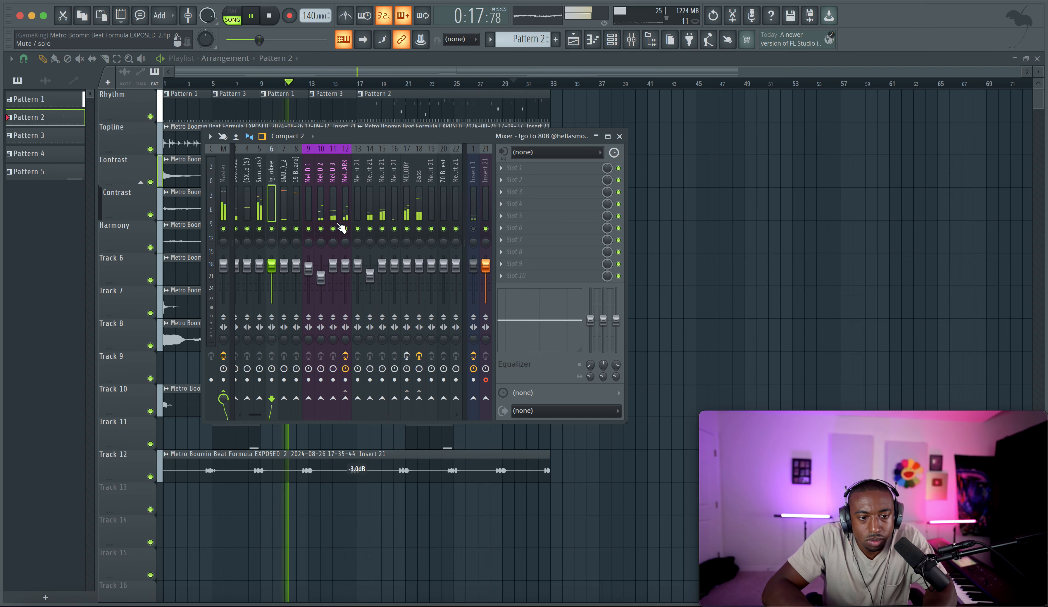
{"action": "left_click_drag", "start_coordinate": [203, 242], "coordinate": [144, 242]}
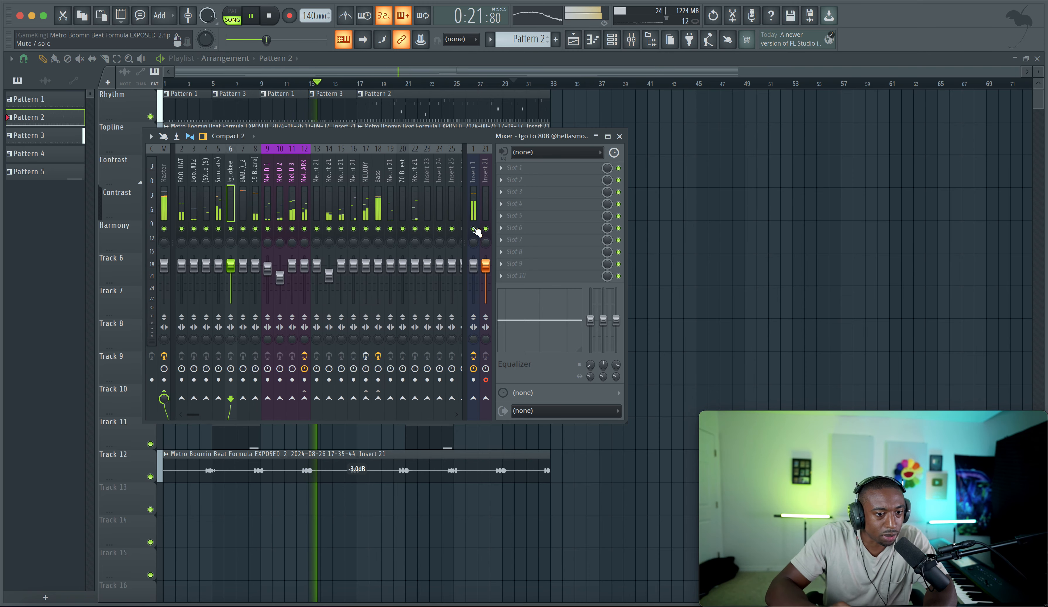
Return to the playlist and give all audio clips a gradient from Dark Orchid #A03DCA to pink.
{"action": "left_click", "coordinate": [757, 207]}
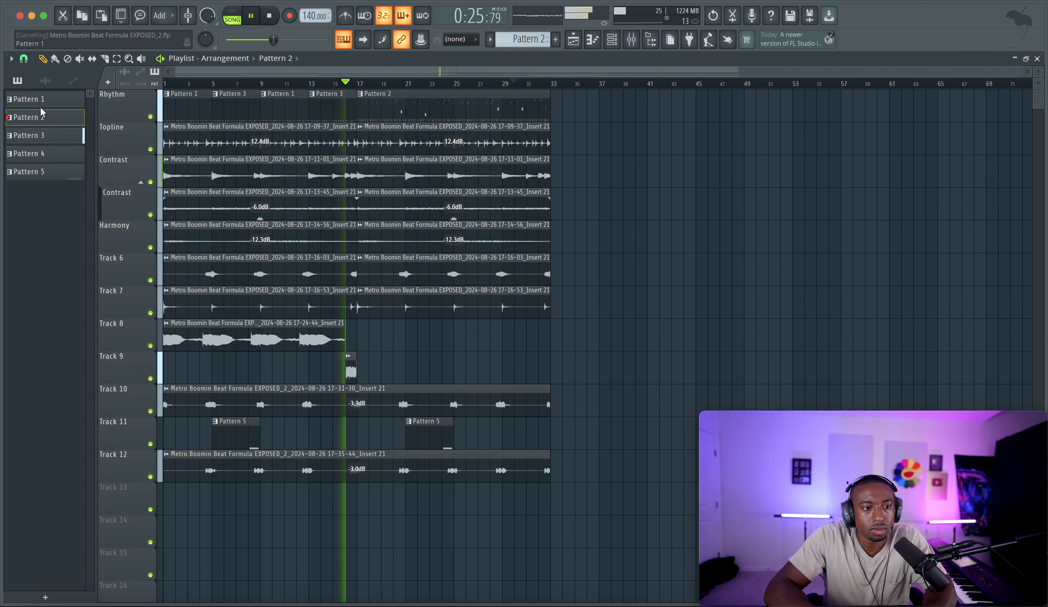
{"action": "left_click", "coordinate": [46, 80]}
{"action": "right_click", "coordinate": [46, 356]}
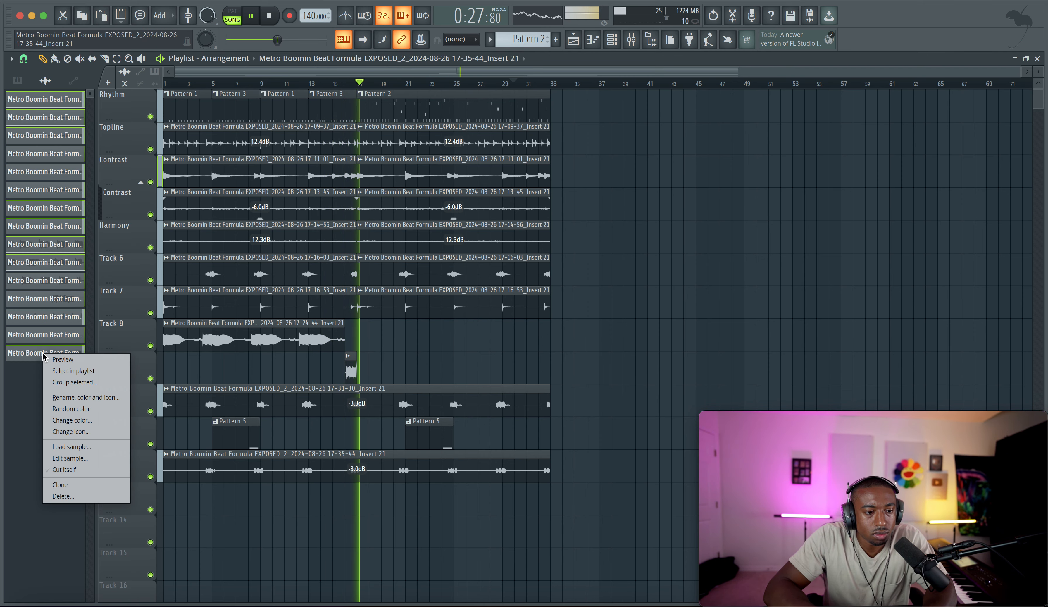
{"action": "left_click", "coordinate": [57, 398]}
{"action": "left_click", "coordinate": [125, 394]}
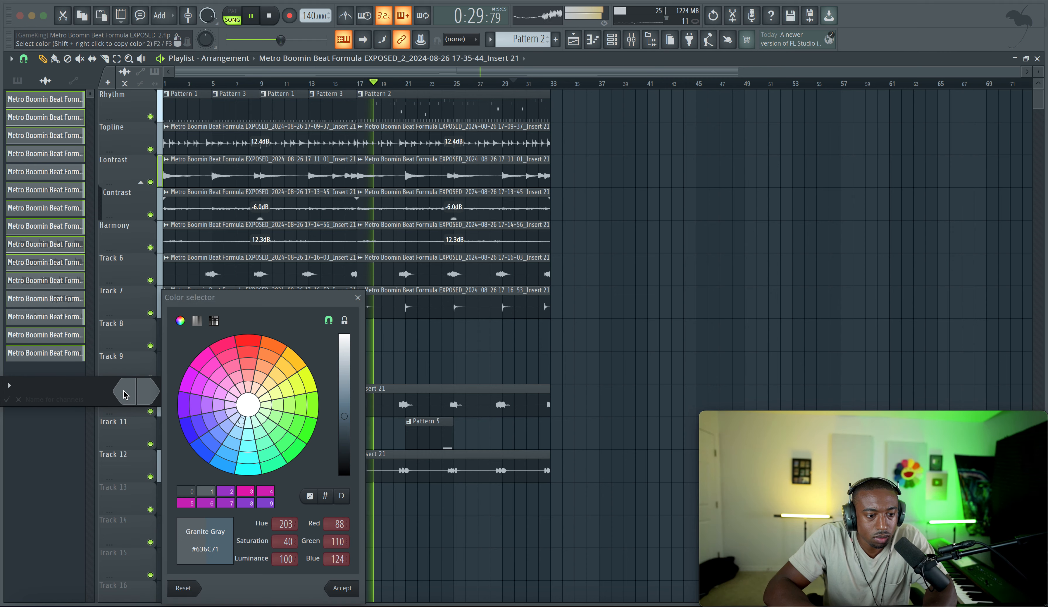
{"action": "left_click", "coordinate": [232, 492]}
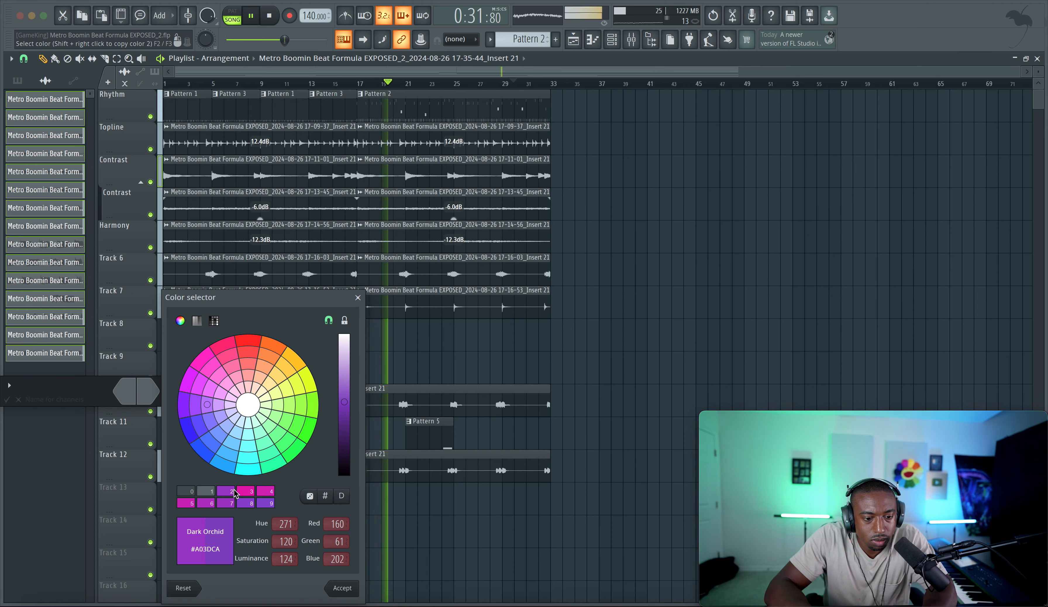
{"action": "left_click", "coordinate": [147, 388]}
{"action": "left_click", "coordinate": [248, 493]}
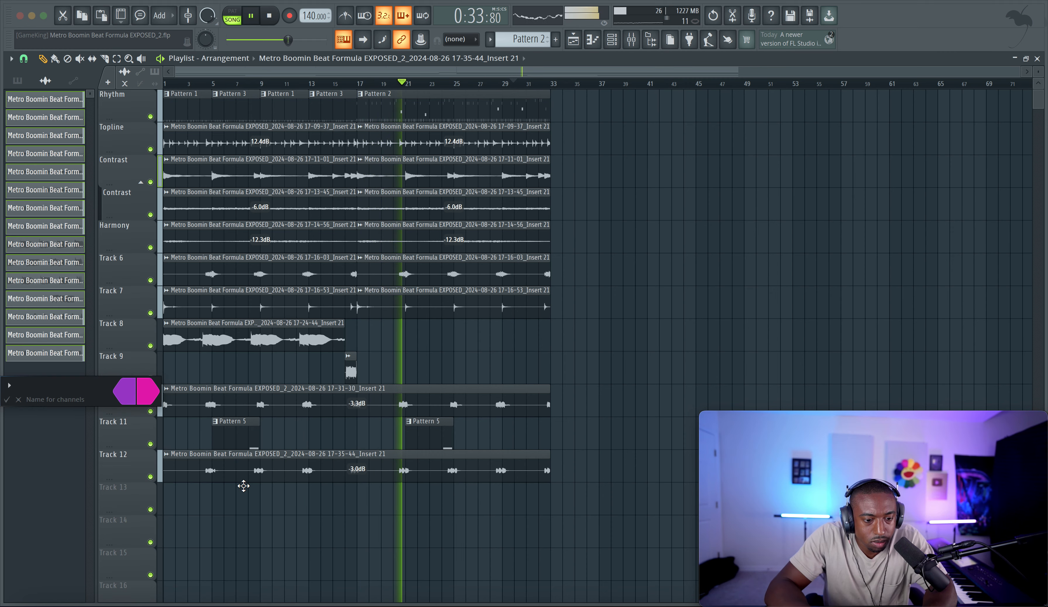
{"action": "key", "text": "Return"}
Color Patterns 1 to 5 with a gradient from Deep Pink #E219B1 to purple.
{"action": "left_click", "coordinate": [17, 80]}
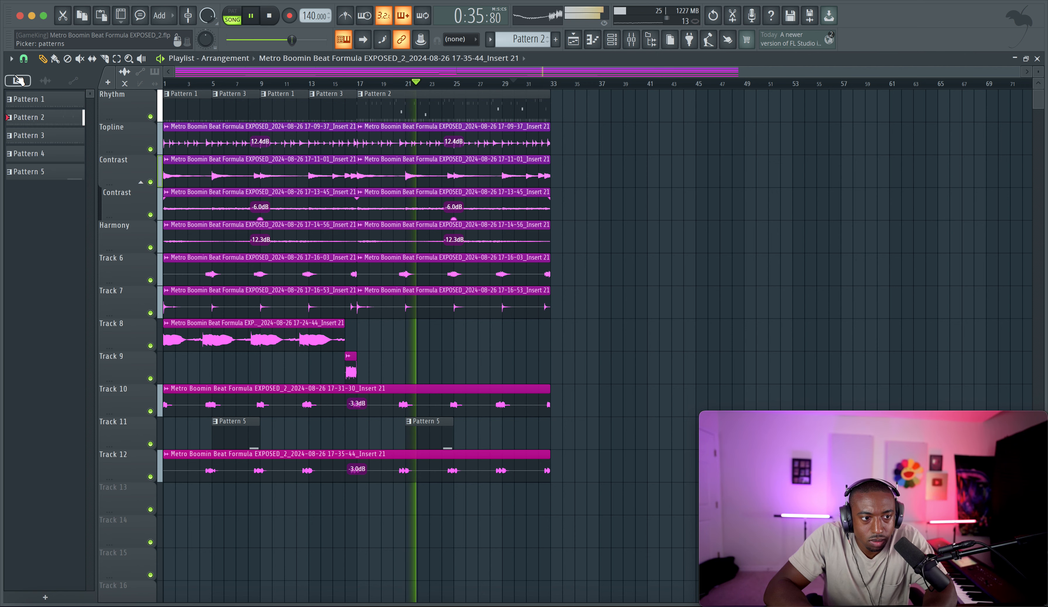
{"action": "left_click", "coordinate": [39, 171]}
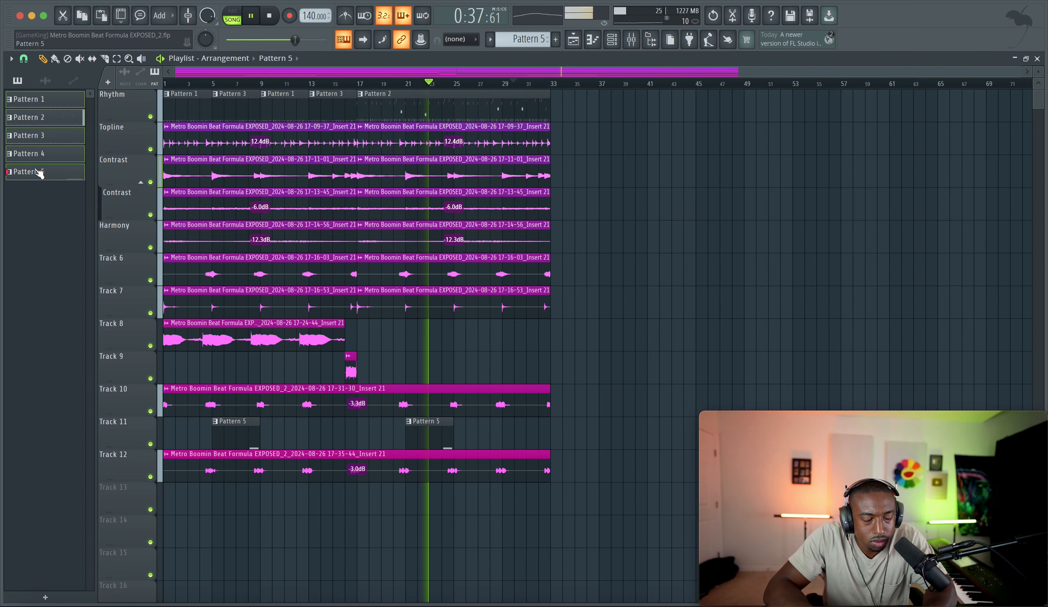
{"action": "right_click", "coordinate": [37, 171]}
{"action": "left_click", "coordinate": [59, 175]}
{"action": "left_click", "coordinate": [124, 218]}
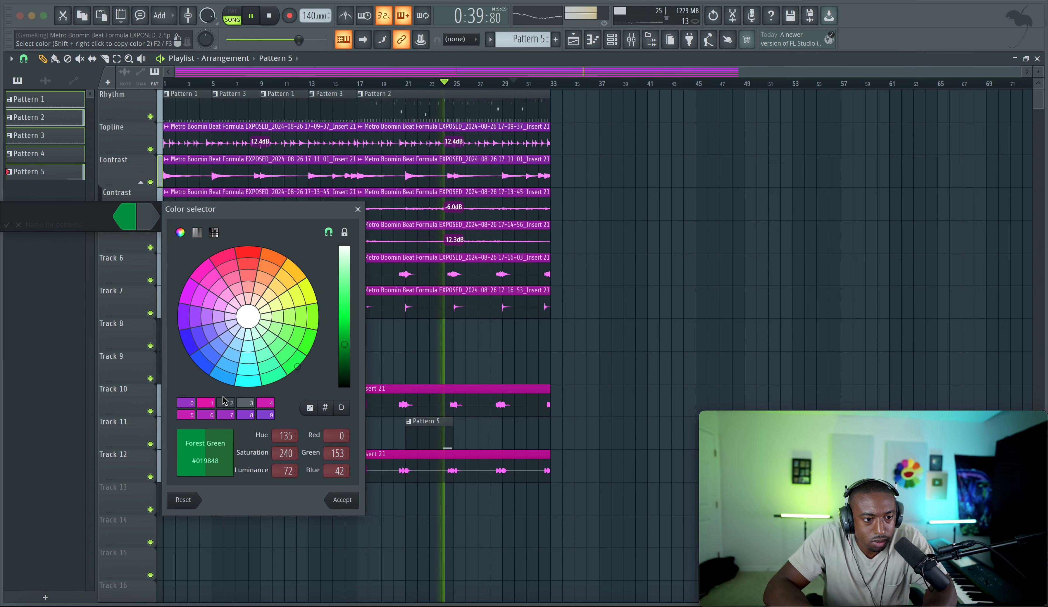
{"action": "left_click", "coordinate": [210, 406]}
{"action": "key", "text": "Return"}
{"action": "left_click", "coordinate": [148, 214]}
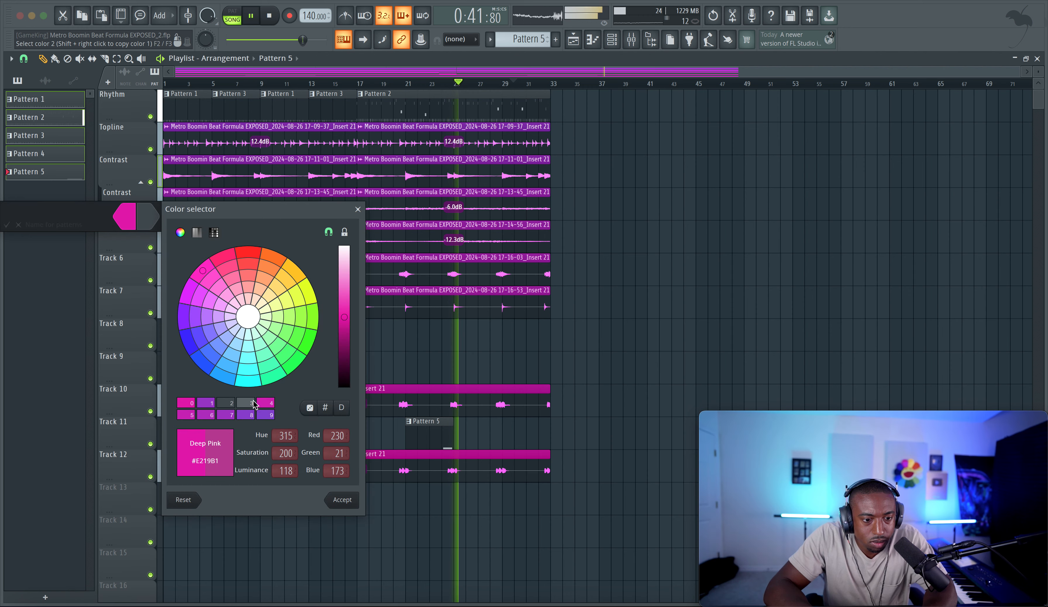
{"action": "key", "text": "Return"}
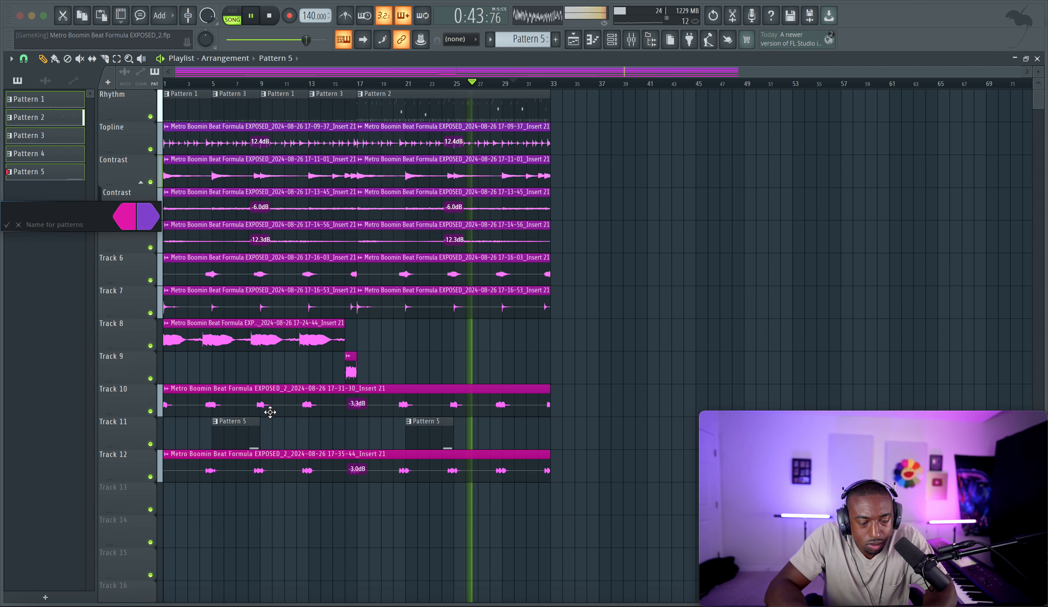
{"action": "key", "text": "Return"}
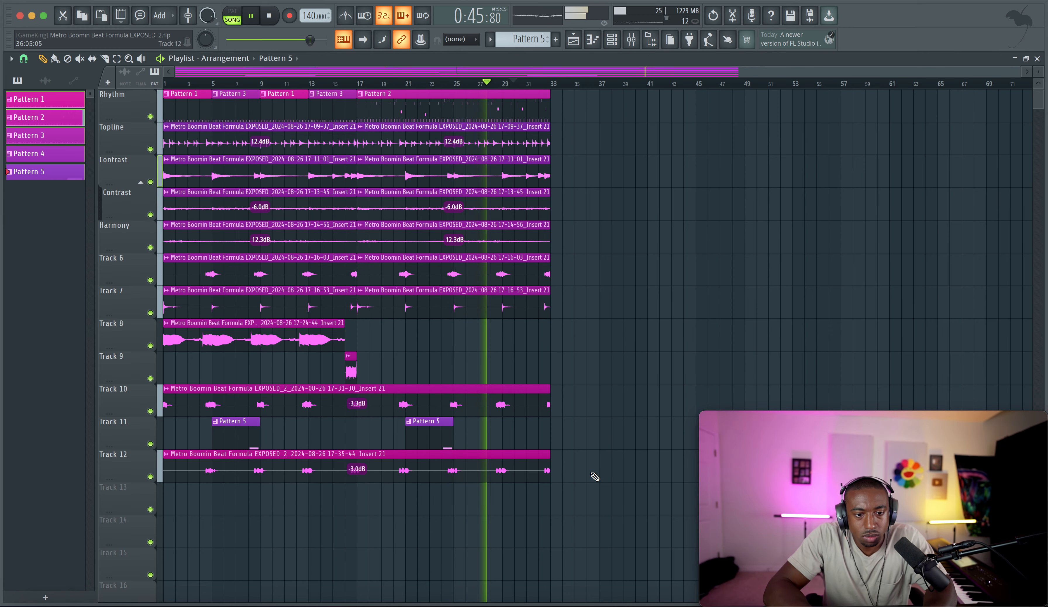
Duplicate the bars 17–32 section to bar 33 without the Track 10–12 copies, and slice the Track 10 and 12 clips at bar 16.
{"action": "mouse_move", "coordinate": [589, 482]}
{"action": "left_mouse_down"}
{"action": "mouse_move", "coordinate": [417, 93]}
{"action": "mouse_move", "coordinate": [369, 94]}
{"action": "mouse_move", "coordinate": [594, 108]}
{"action": "mouse_move", "coordinate": [567, 108]}
{"action": "left_mouse_up"}
{"action": "left_click_drag", "start_coordinate": [579, 380], "coordinate": [581, 458]}
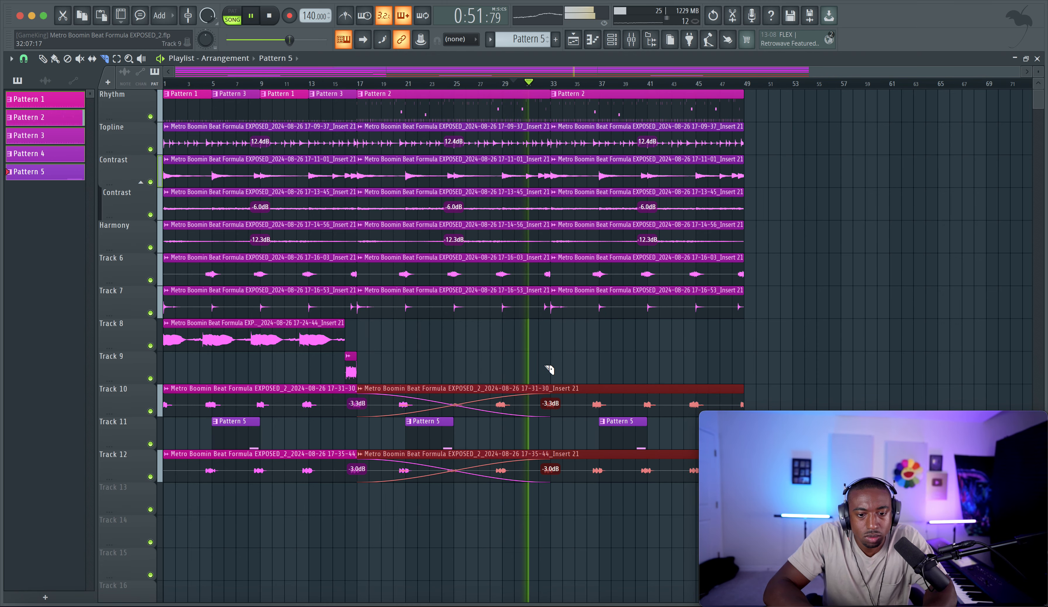
{"action": "key", "text": "Delete"}
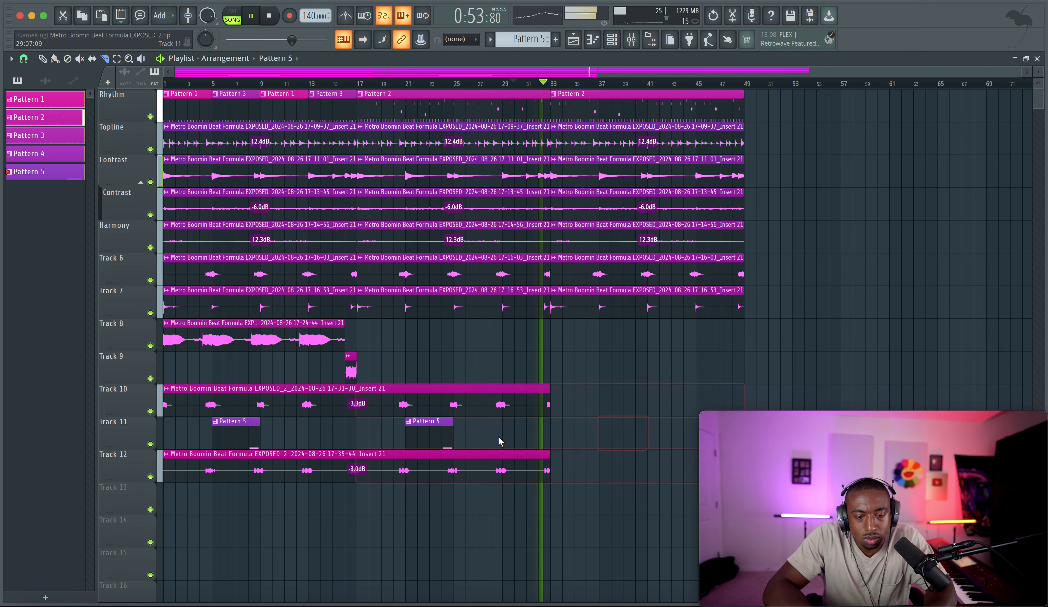
{"action": "left_click_drag", "start_coordinate": [350, 394], "coordinate": [351, 467]}
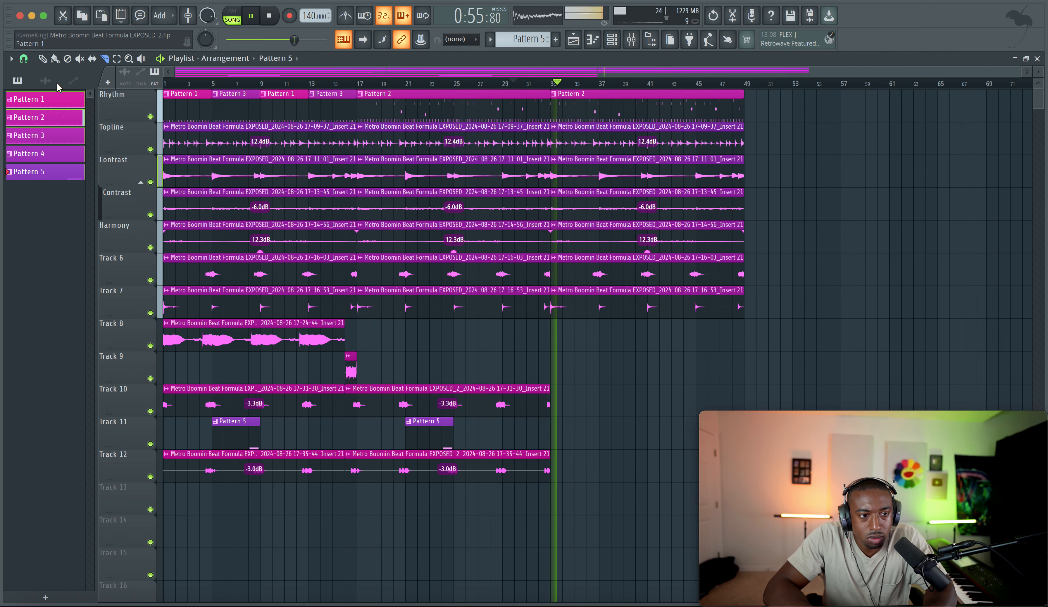
Make the Pattern 2 clip at bar 33 unique and clear its BWB WAVE 5 KICK steps.
{"action": "scroll", "coordinate": [414, 366], "scroll_direction": "down", "scroll_amount": 1}
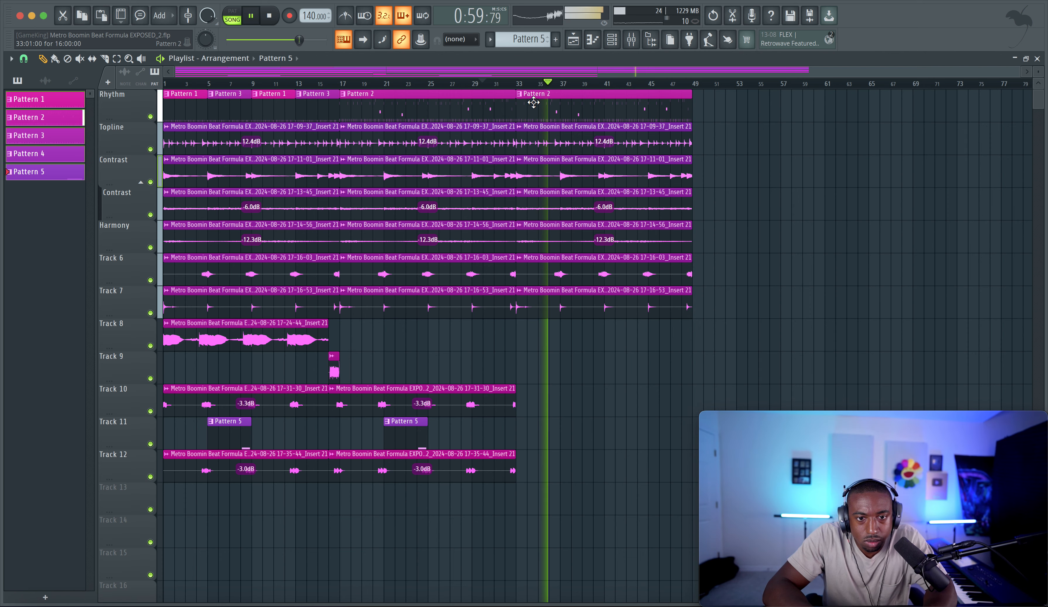
{"action": "right_click", "coordinate": [518, 101]}
{"action": "left_click", "coordinate": [544, 206]}
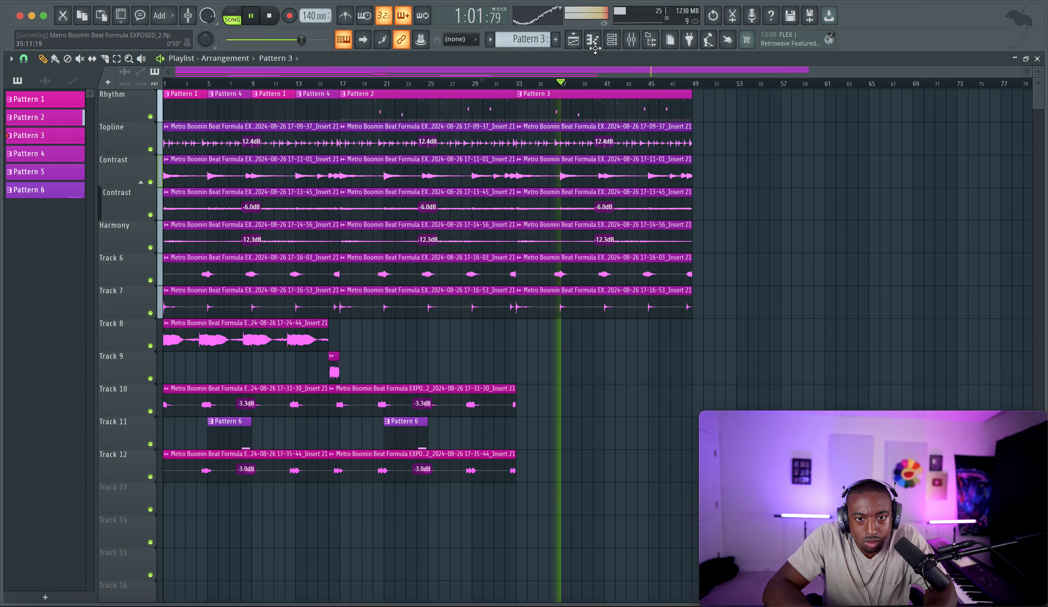
{"action": "left_click", "coordinate": [612, 39]}
{"action": "left_click", "coordinate": [196, 227]}
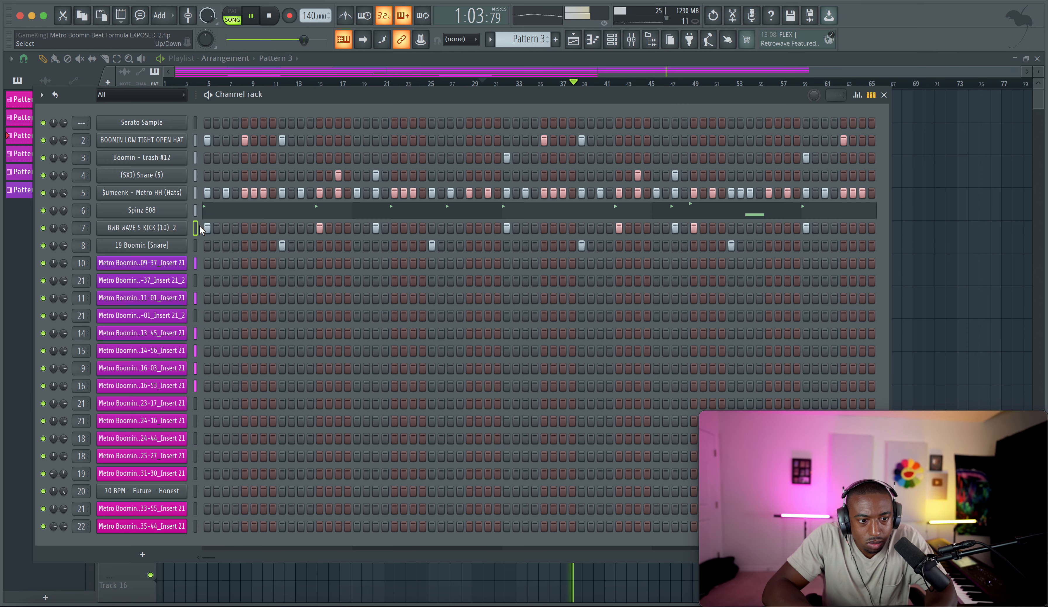
{"action": "key", "text": "F6"}
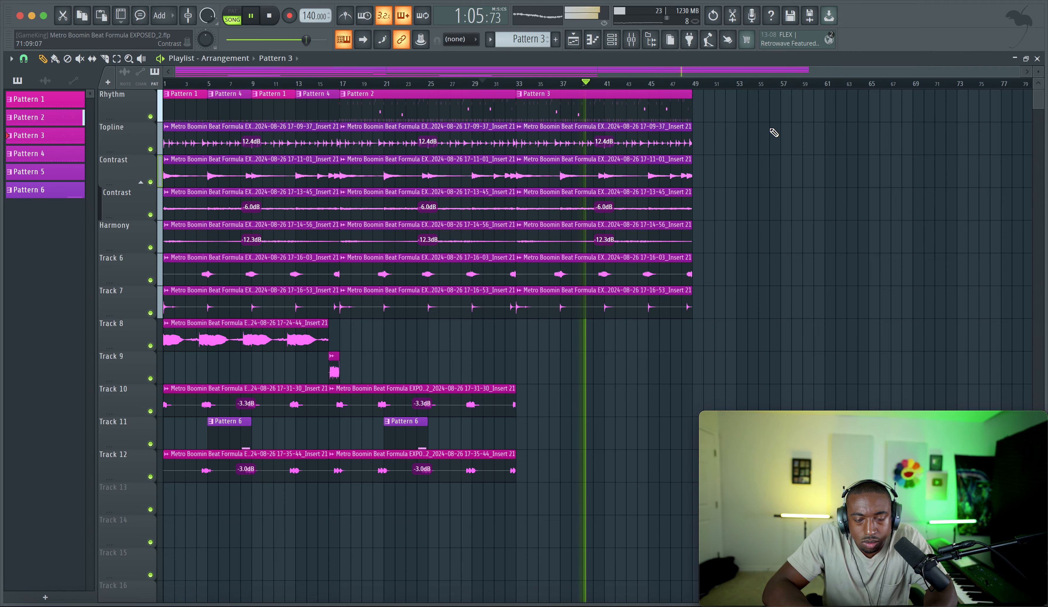
{"action": "key", "text": "F9"}
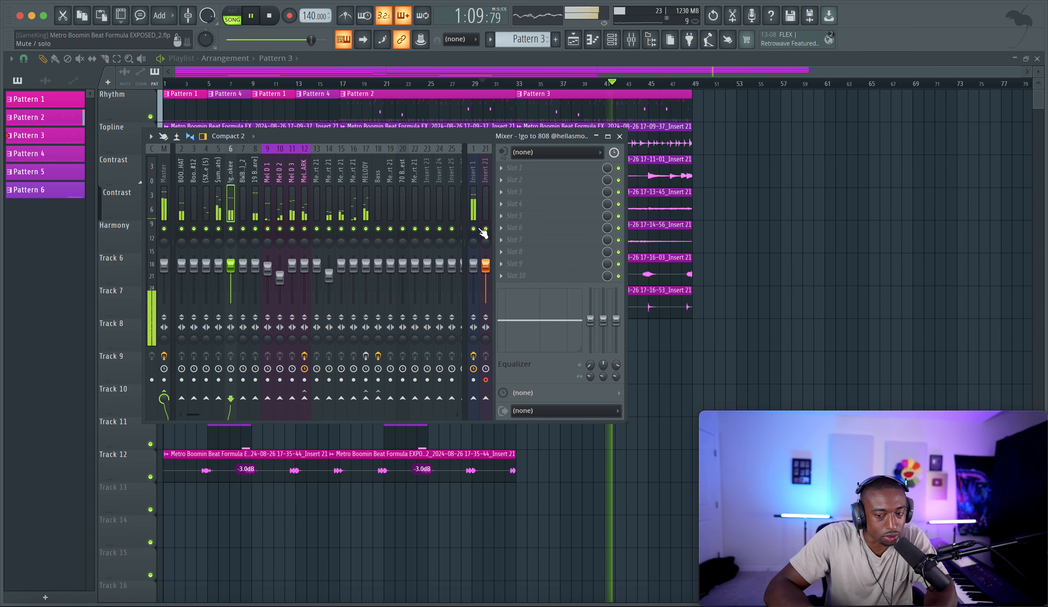
{"action": "key", "text": "F9"}
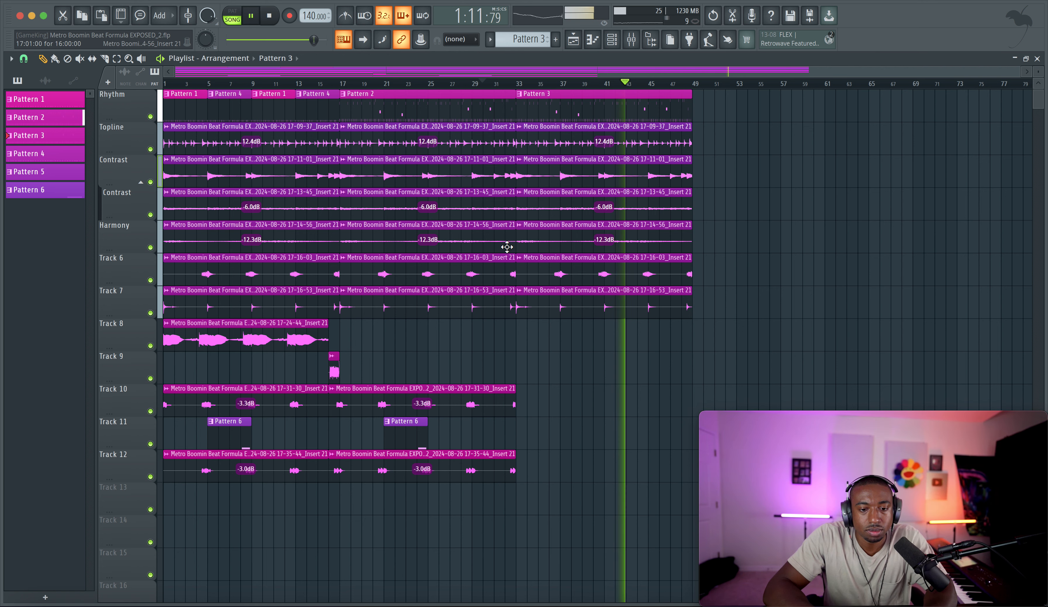
Duplicate the bars 33–48 section to bar 49 and set the copied Rhythm clip's source pattern to Pattern 2.
{"action": "scroll", "coordinate": [487, 169], "scroll_direction": "down", "scroll_amount": 1}
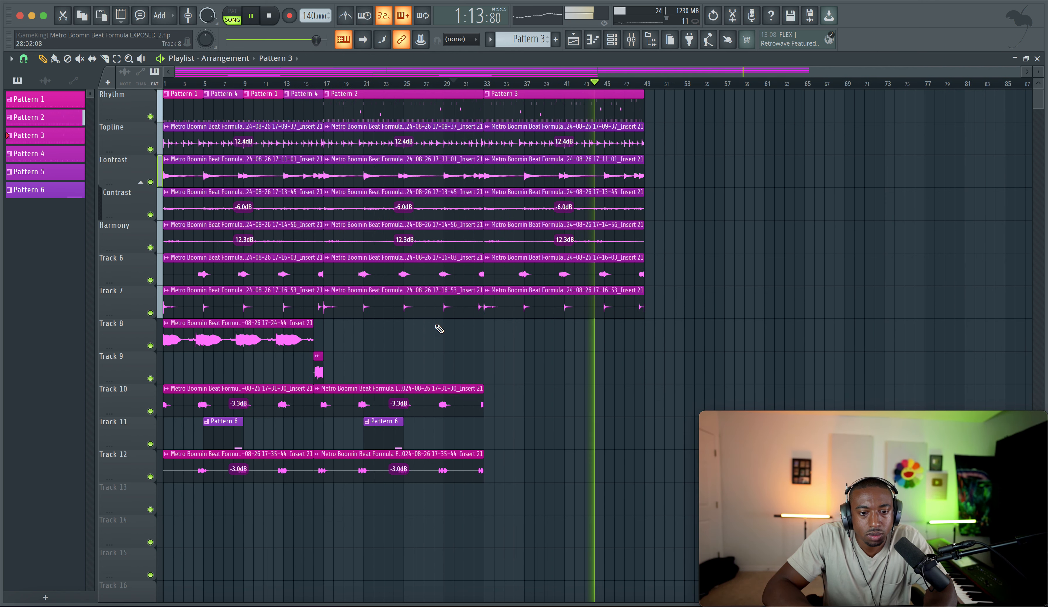
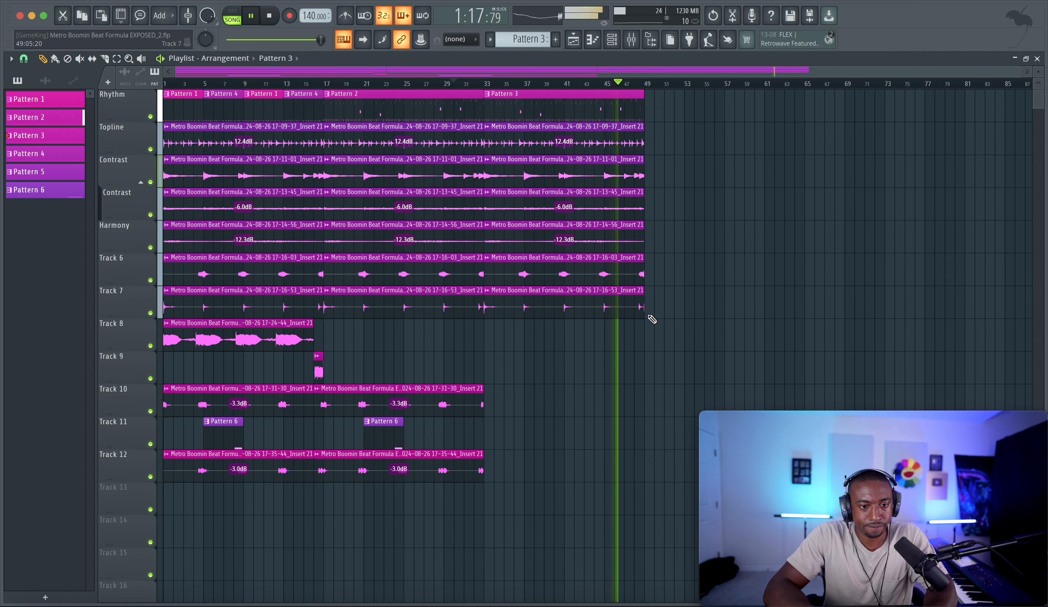
{"action": "mouse_move", "coordinate": [692, 352]}
{"action": "left_mouse_down"}
{"action": "mouse_move", "coordinate": [496, 103]}
{"action": "mouse_move", "coordinate": [689, 103]}
{"action": "mouse_move", "coordinate": [659, 102]}
{"action": "left_mouse_up"}
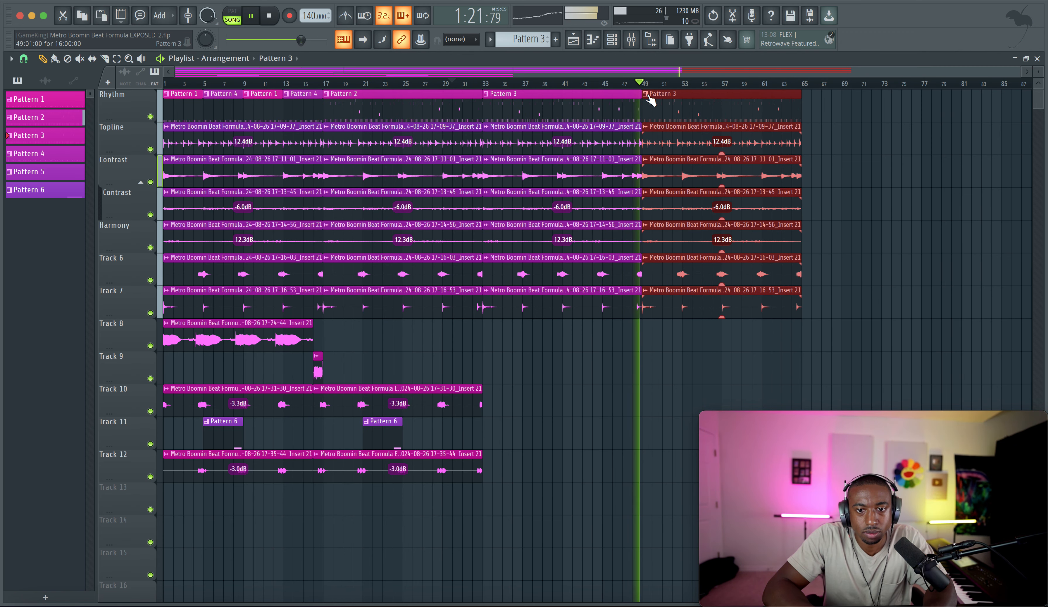
{"action": "left_click", "coordinate": [837, 121]}
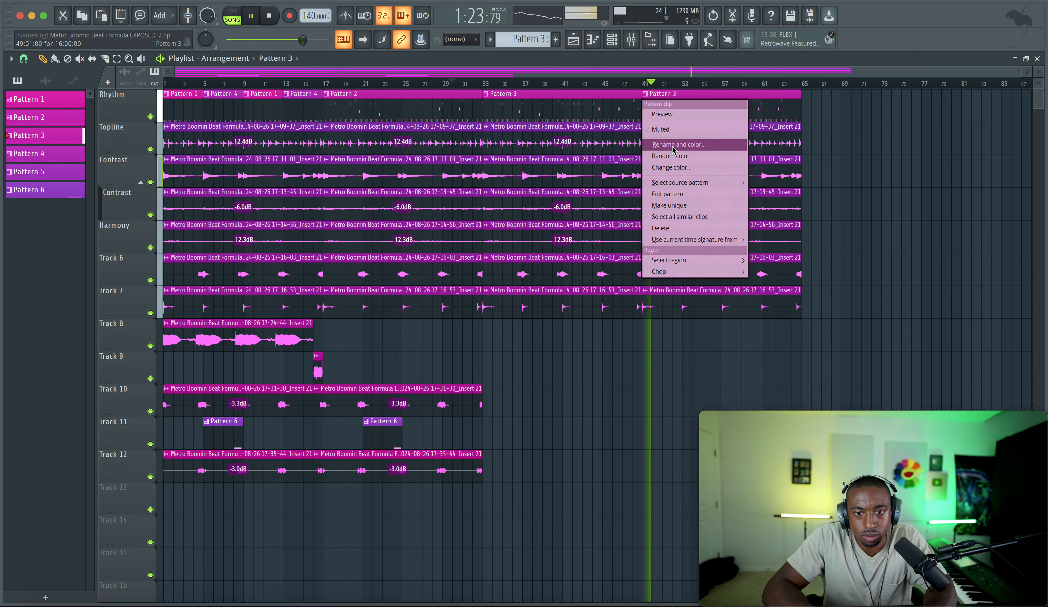
{"action": "mouse_move", "coordinate": [709, 182]}
{"action": "left_click", "coordinate": [766, 205]}
{"action": "left_click", "coordinate": [767, 194]}
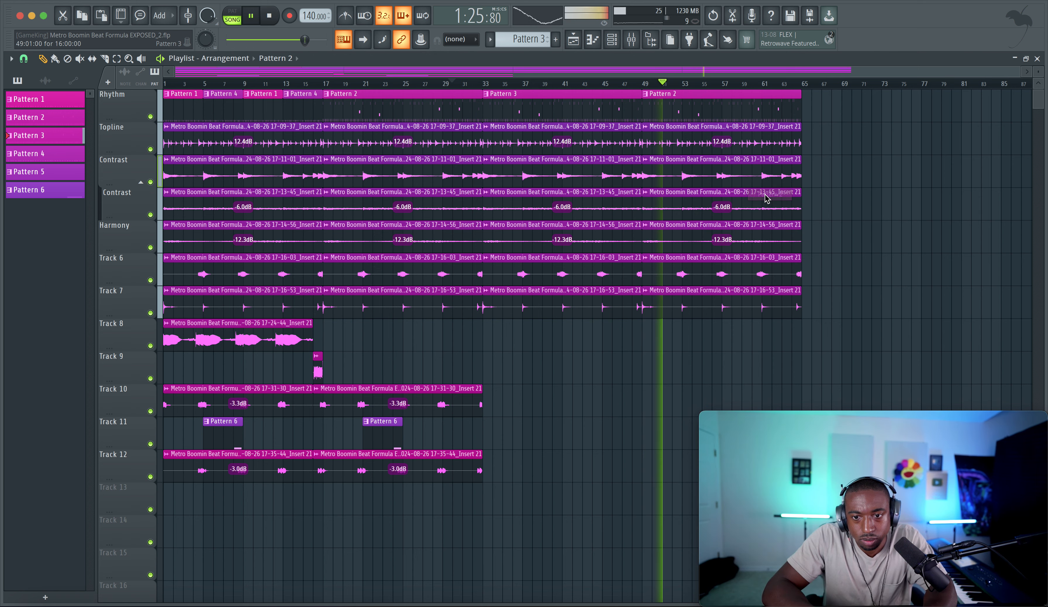
Compare the kick steps of Pattern 3 and Pattern 2 in the channel rack.
{"action": "key", "text": "F6"}
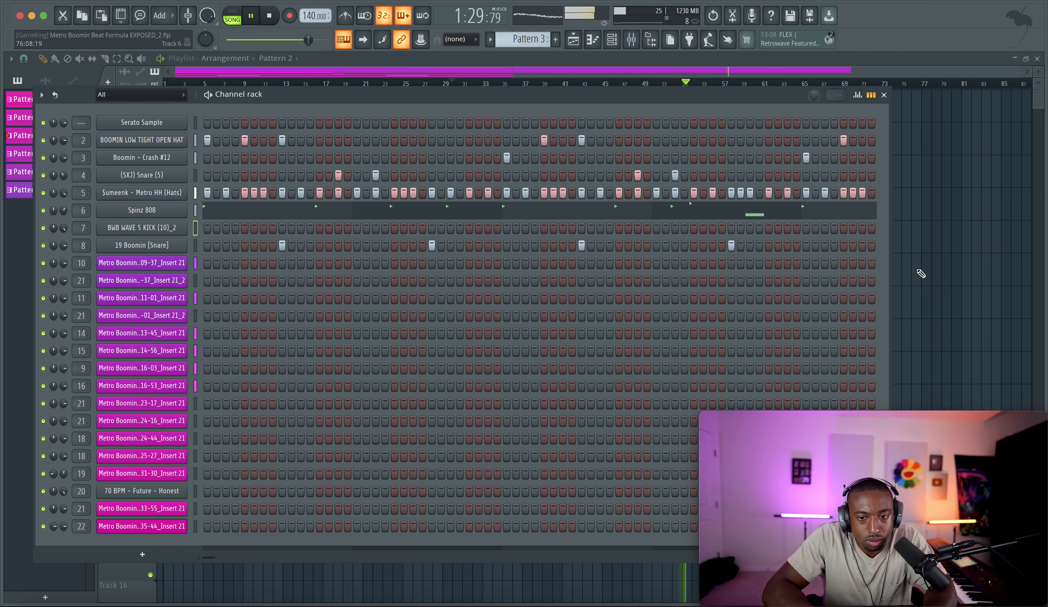
{"action": "key", "text": "F6"}
{"action": "left_click", "coordinate": [666, 104]}
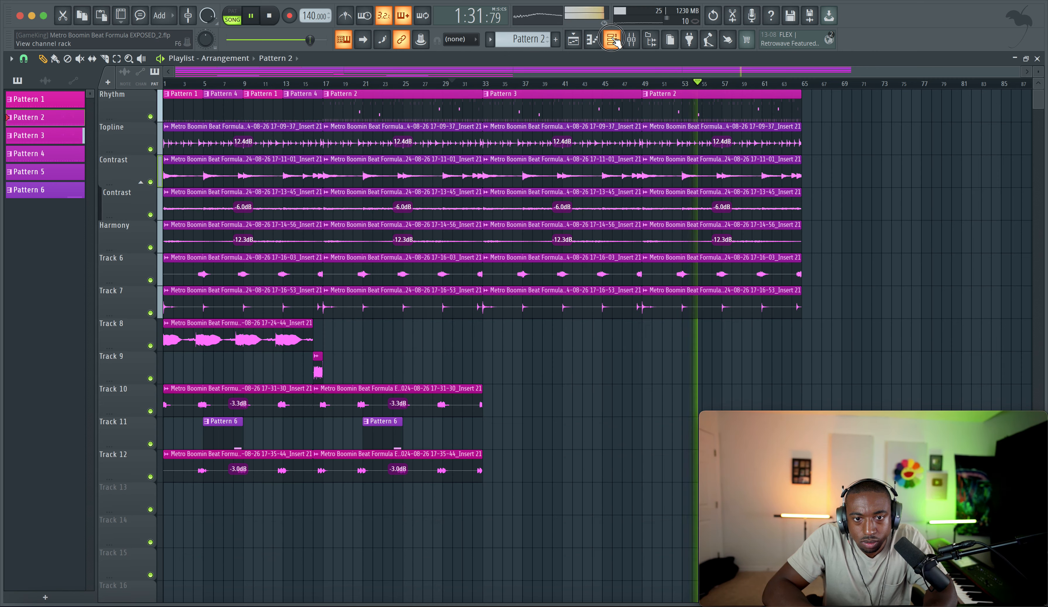
{"action": "key", "text": "F6"}
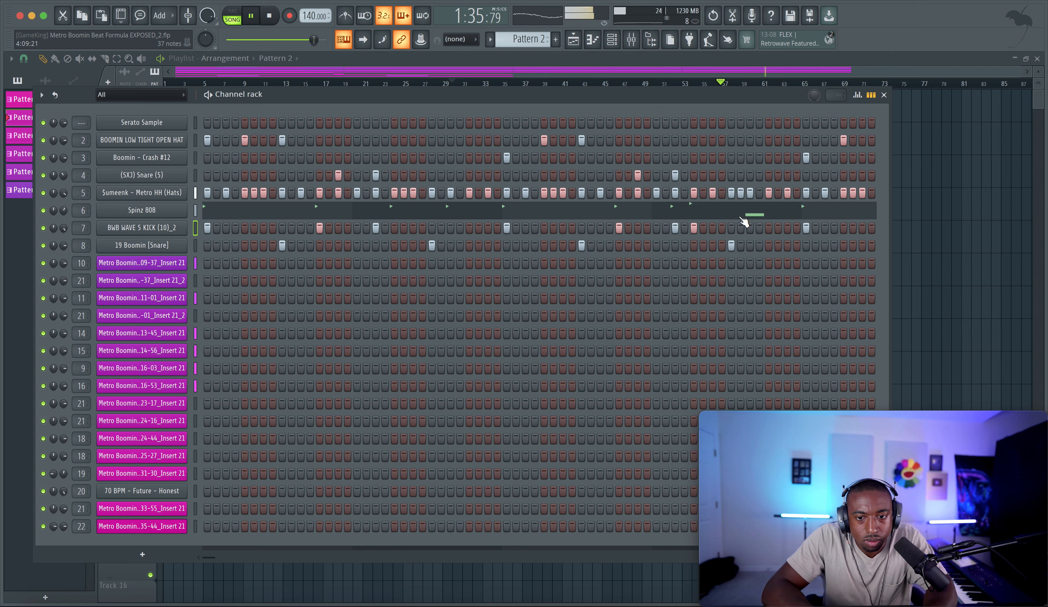
{"action": "key", "text": "F6"}
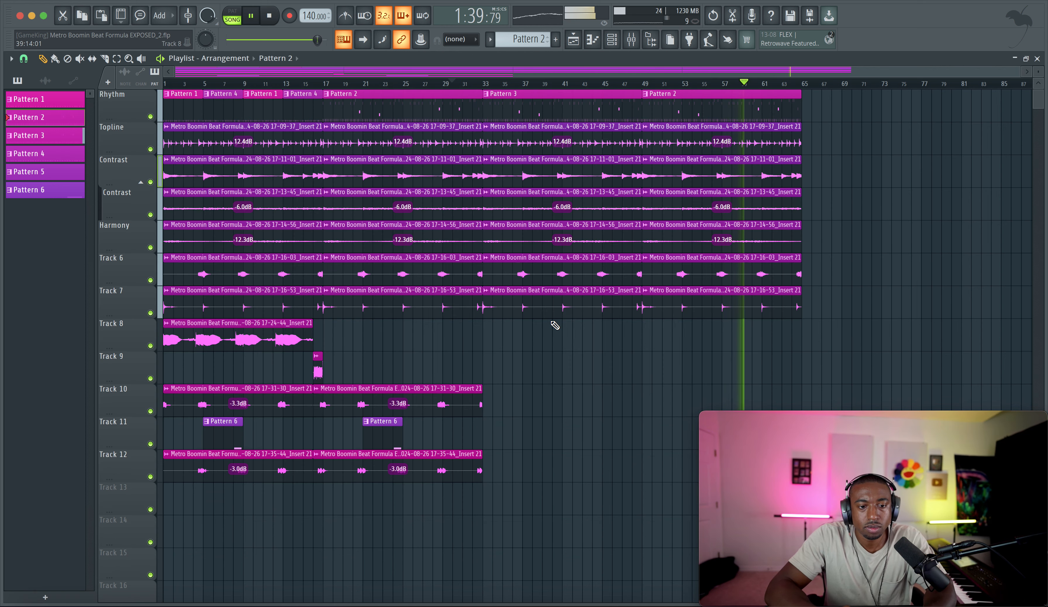
Stop playback and load the Busy Works Beats - HADES effect into slot 2 of the MELODY mixer track.
{"action": "scroll", "coordinate": [555, 367], "scroll_direction": "down", "scroll_amount": 1}
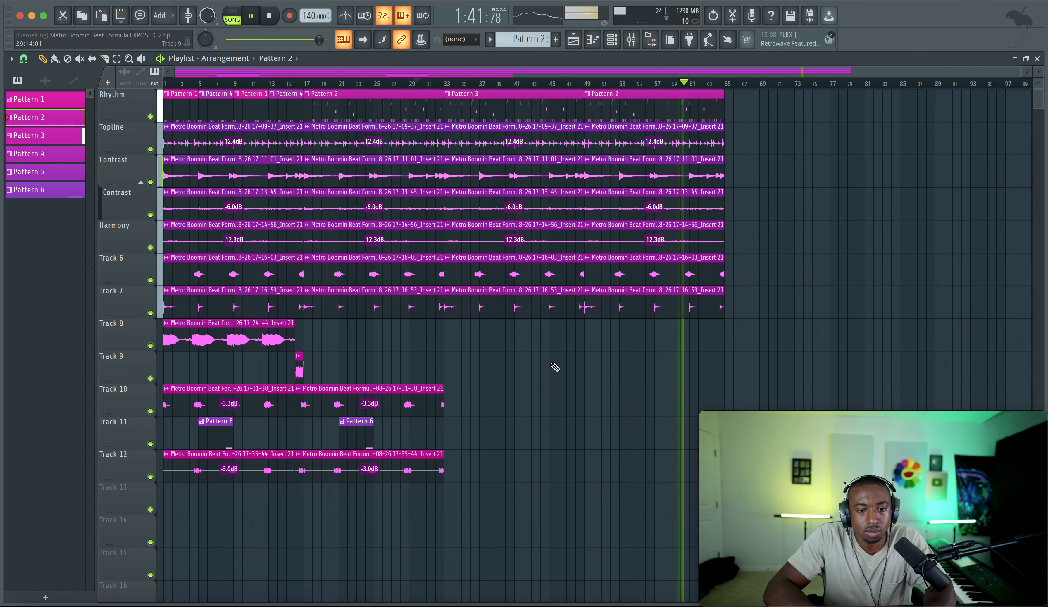
{"action": "scroll", "coordinate": [554, 367], "scroll_direction": "down", "scroll_amount": 1}
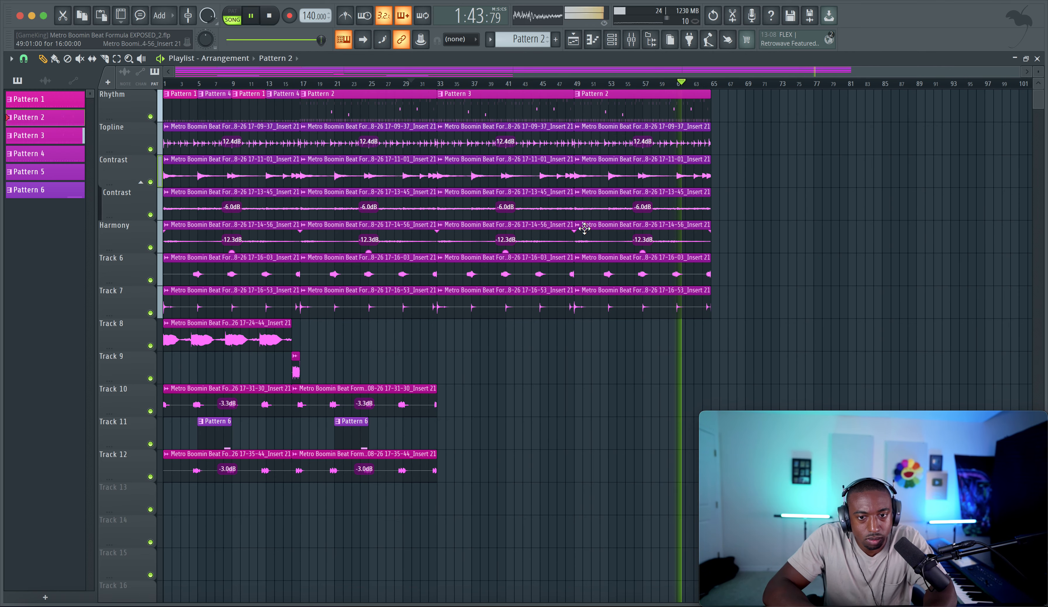
{"action": "left_click", "coordinate": [639, 41]}
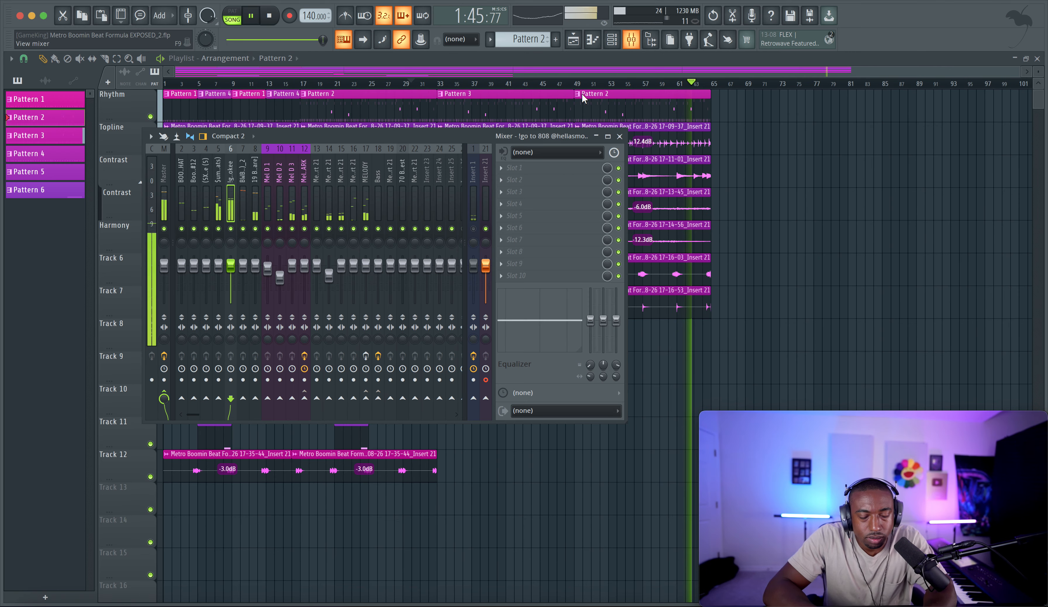
{"action": "key", "text": "space"}
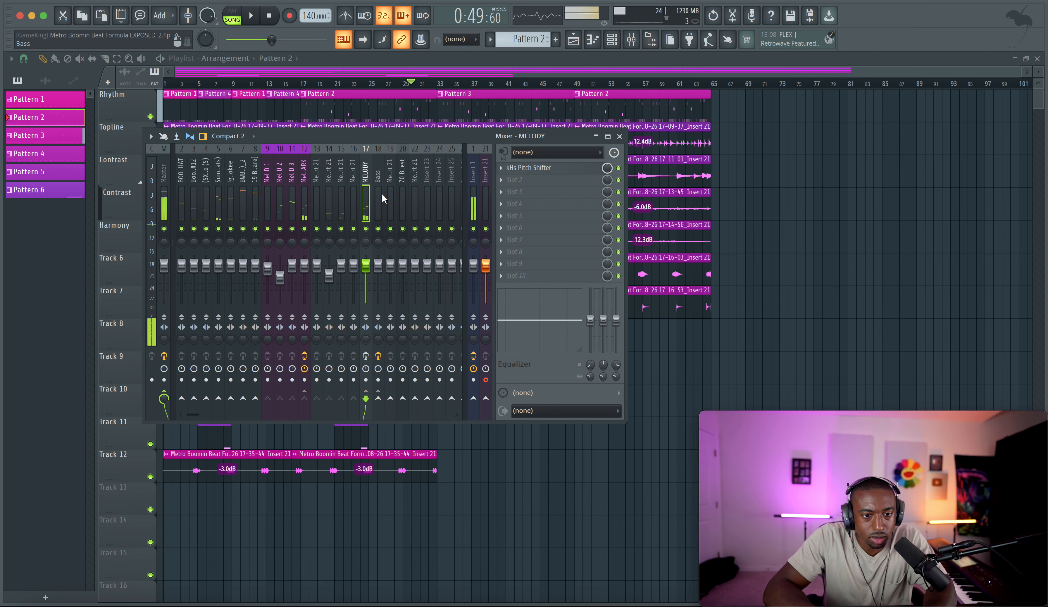
{"action": "left_click", "coordinate": [522, 182]}
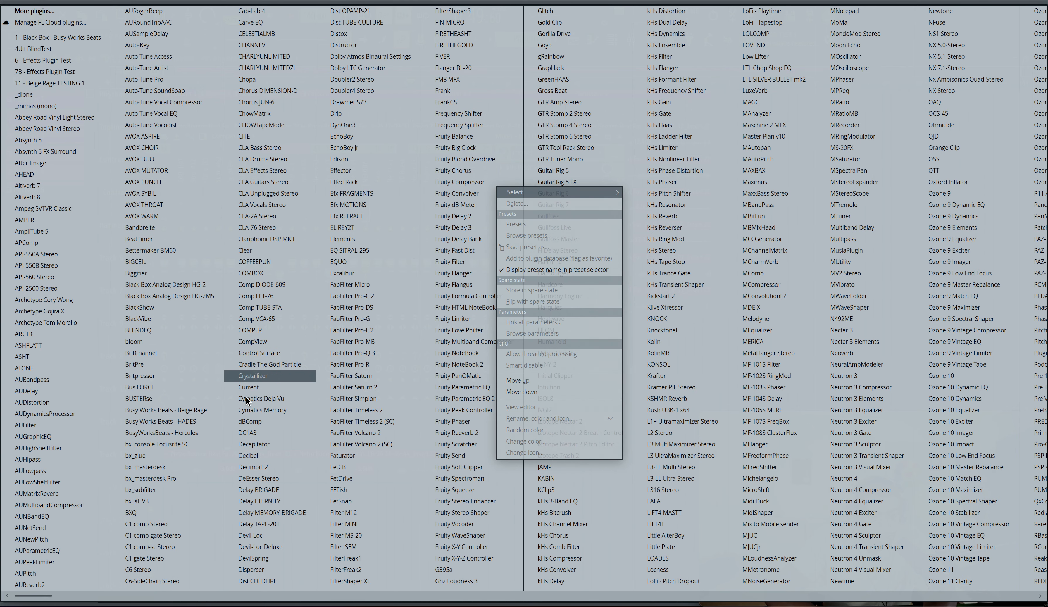
{"action": "left_click", "coordinate": [209, 429]}
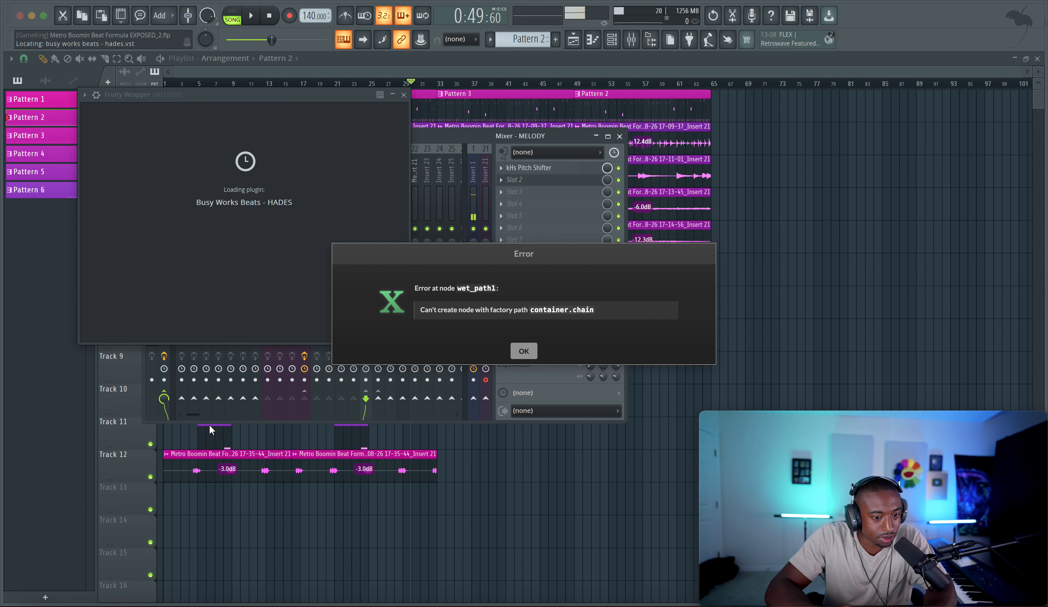
Dismiss the HADES loading error, close the plugin window and play a short stretch of the beat.
{"action": "left_click", "coordinate": [524, 352]}
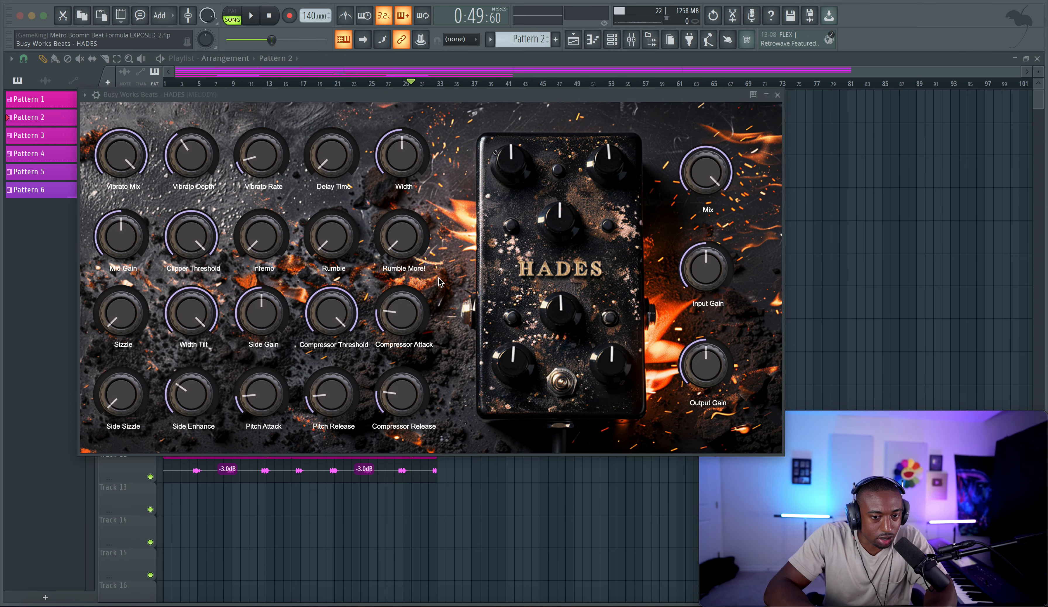
{"action": "left_click", "coordinate": [778, 96]}
{"action": "key", "text": "space"}
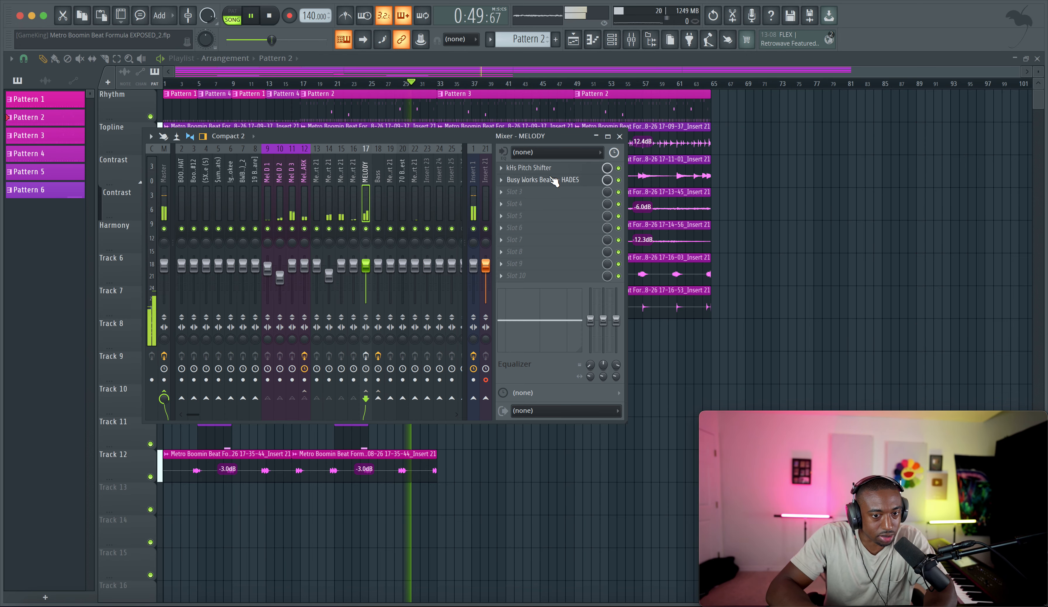
{"action": "key", "text": "space"}
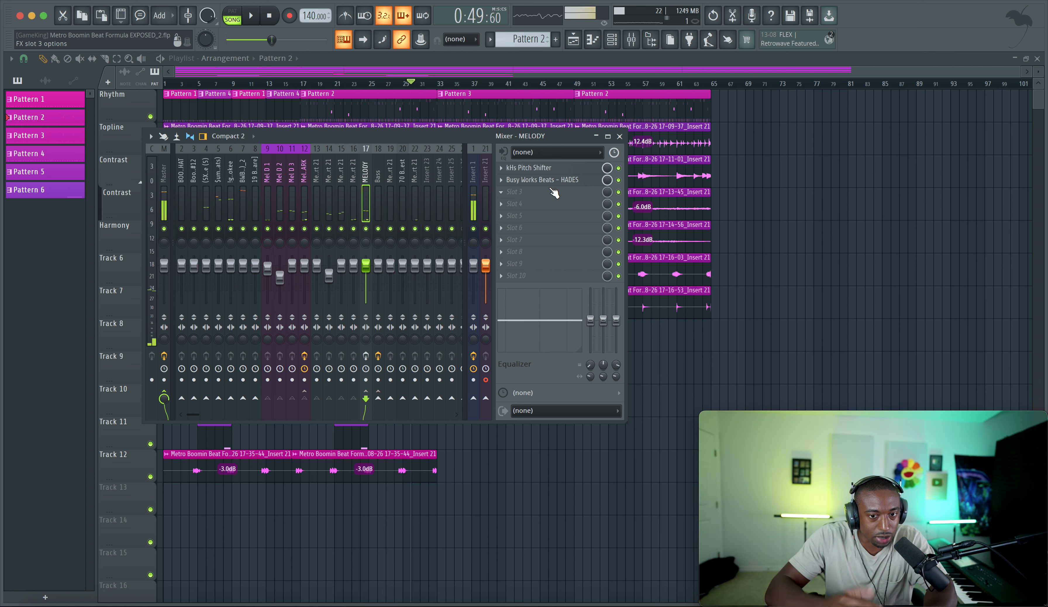
Raise HADES's Input Gain on the MELODY track to about 13.3 and increase its Output Gain during playback.
{"action": "key", "text": "space"}
{"action": "left_click", "coordinate": [556, 180]}
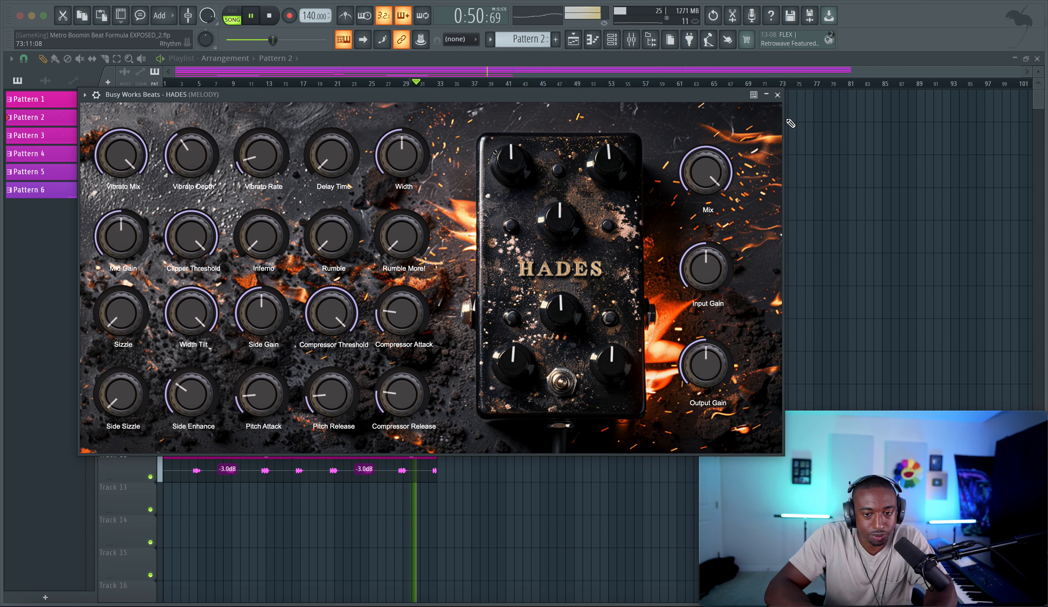
{"action": "key", "text": "space"}
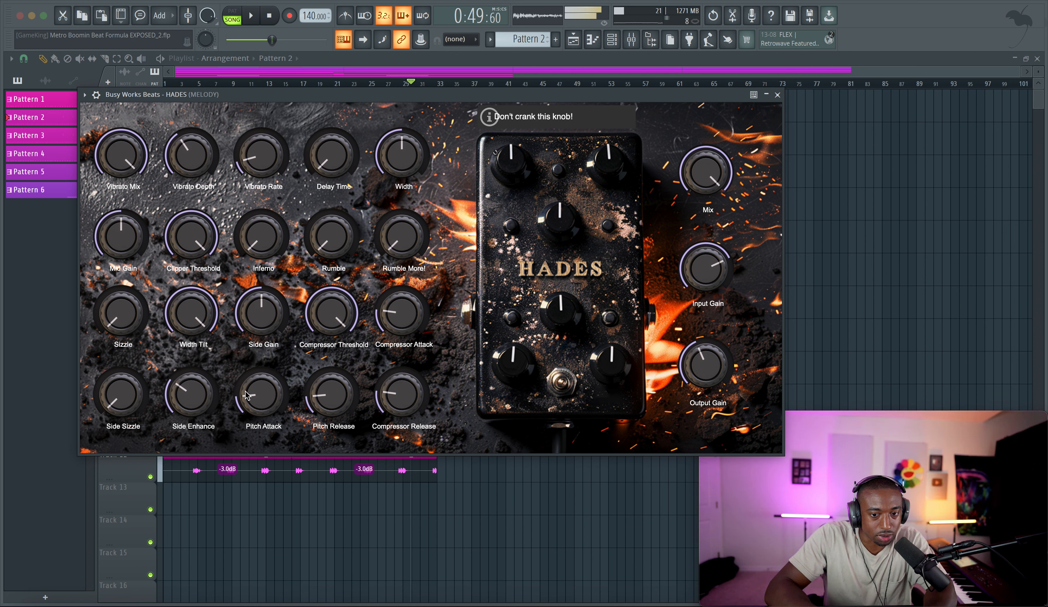
{"action": "key", "text": "space"}
{"action": "scroll", "coordinate": [703, 264], "scroll_direction": "up", "scroll_amount": 3}
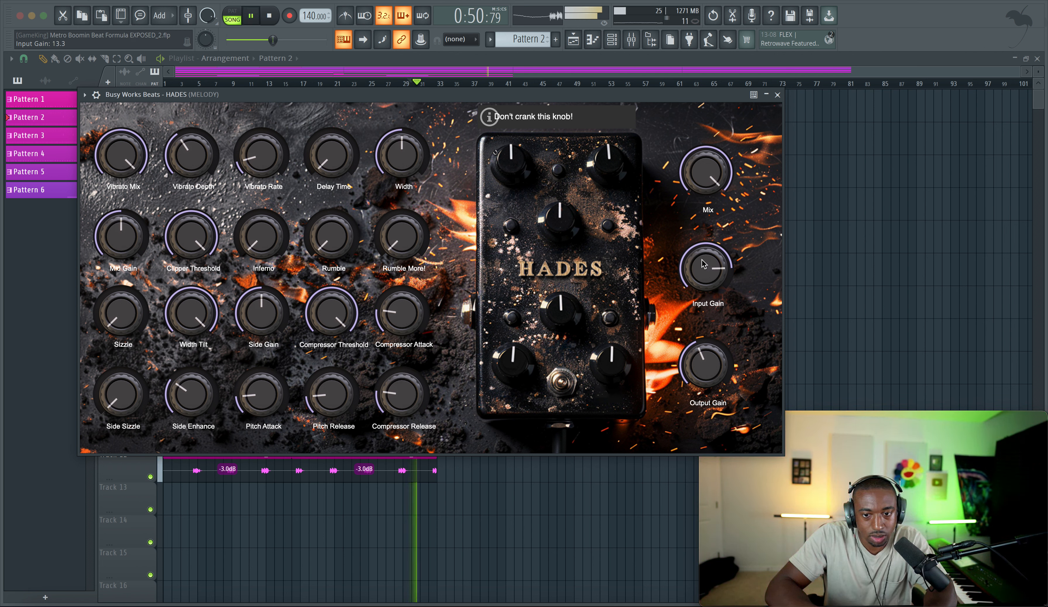
{"action": "left_click_drag", "start_coordinate": [704, 362], "coordinate": [707, 338]}
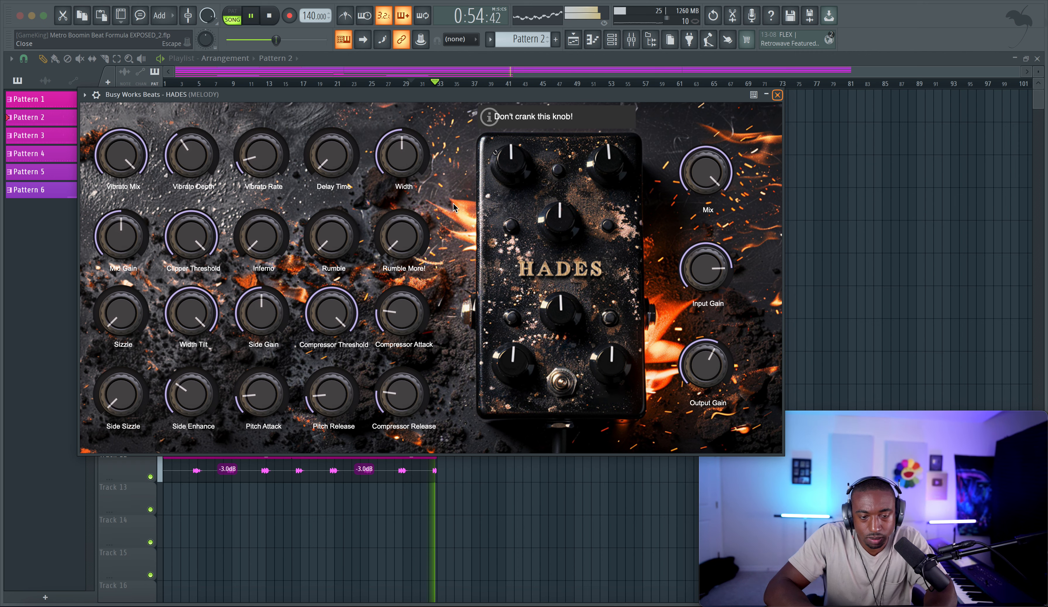
{"action": "key", "text": "Escape"}
{"action": "key", "text": "space"}
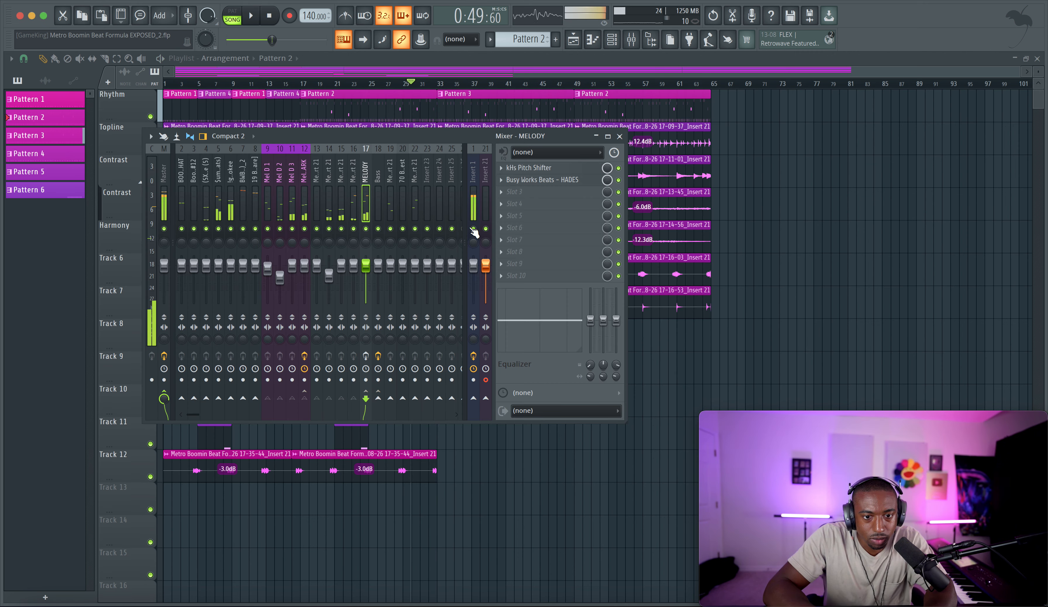
Route mixer tracks 19, 20 and 22 to the MELODY track only.
{"action": "key", "text": "F9"}
{"action": "key", "text": "space"}
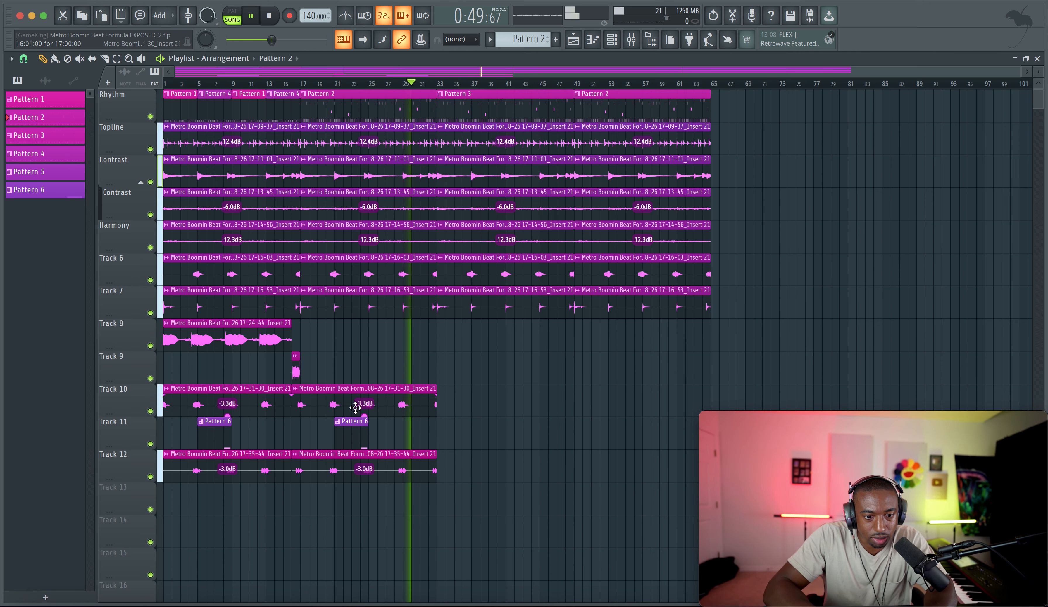
{"action": "left_click", "coordinate": [353, 392]}
{"action": "double_click", "coordinate": [353, 392]}
{"action": "key", "text": "F9"}
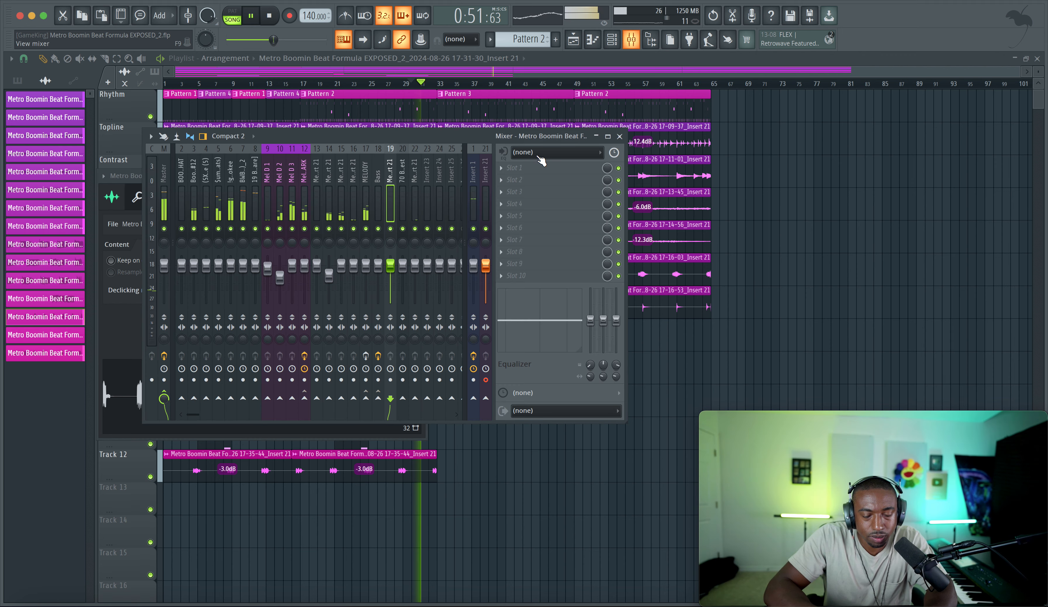
{"action": "left_click", "coordinate": [413, 197], "text": "shift"}
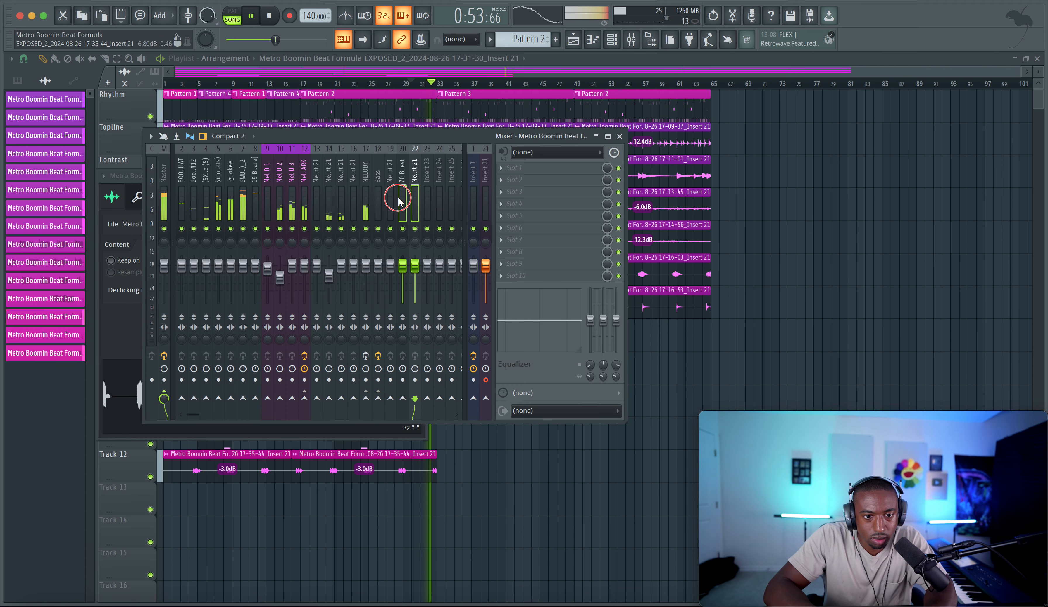
{"action": "right_click", "coordinate": [365, 399]}
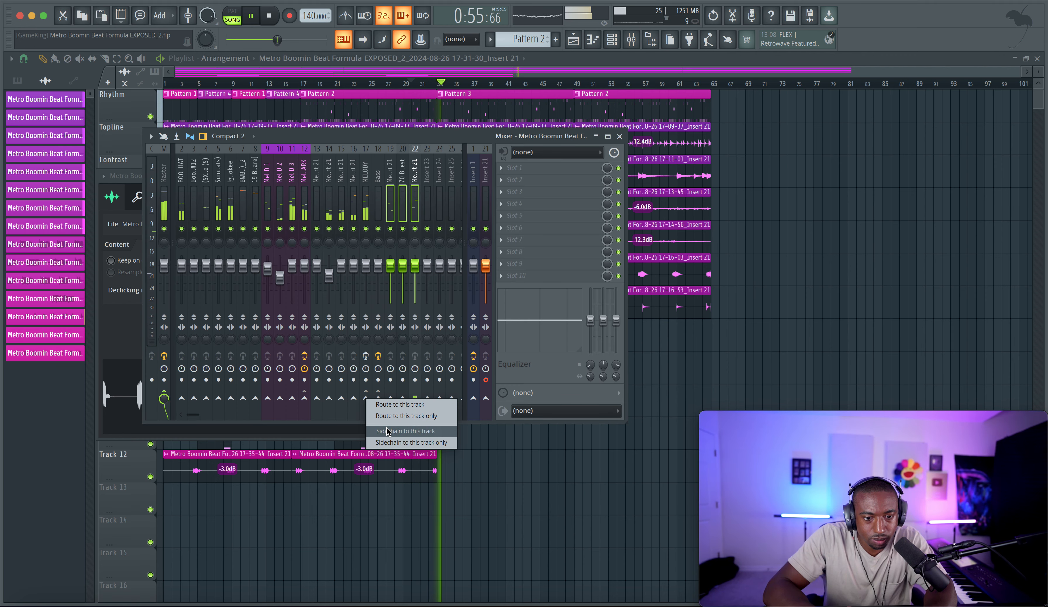
{"action": "left_click", "coordinate": [388, 416]}
{"action": "key", "text": "space"}
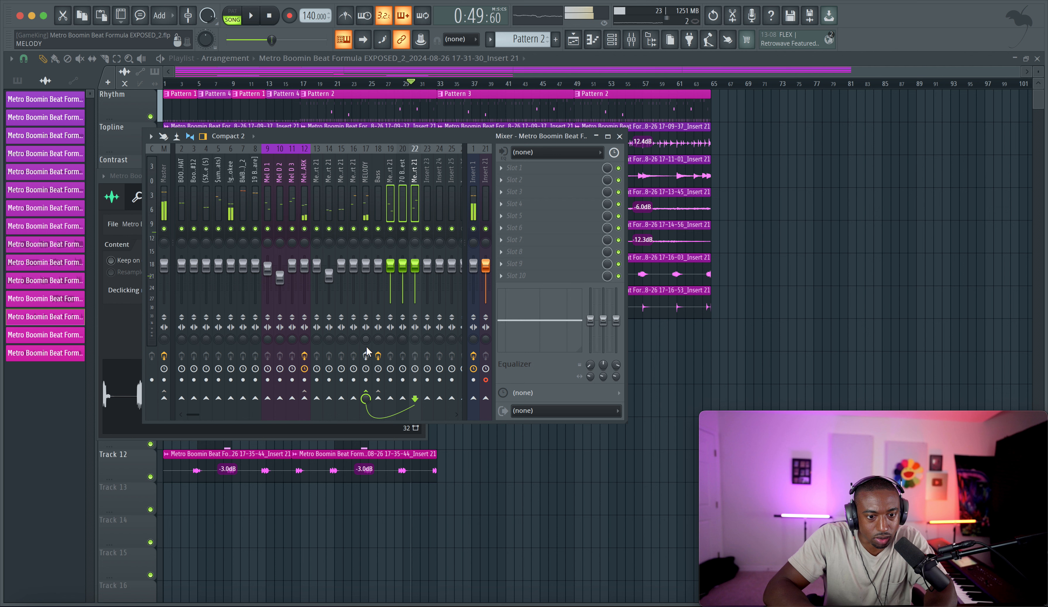
Enable the MELODY track's effect slots and lower its volume fader, checking the level in playback.
{"action": "left_click", "coordinate": [366, 355]}
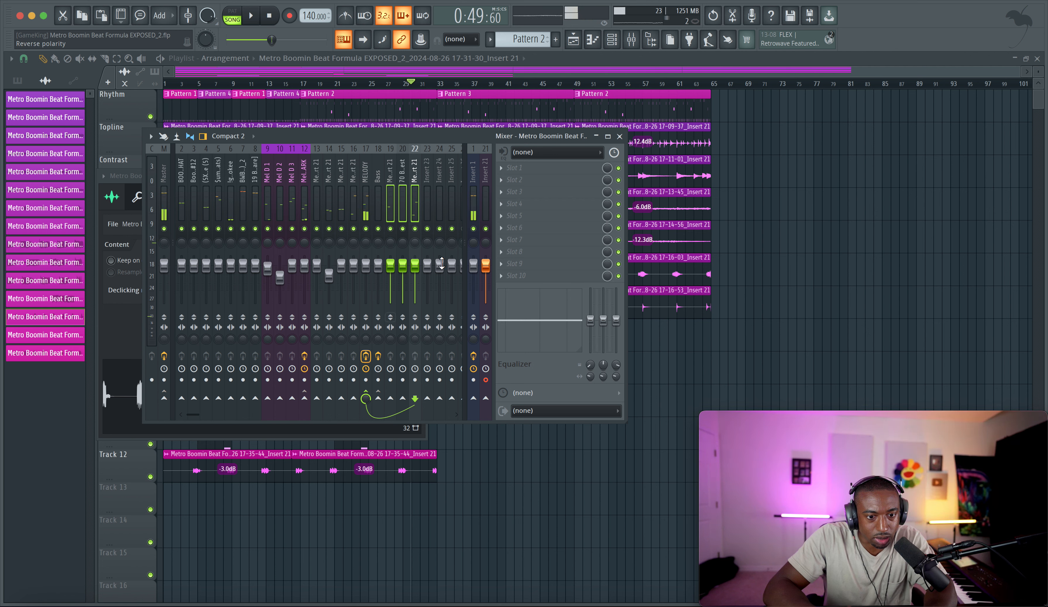
{"action": "left_click", "coordinate": [367, 216]}
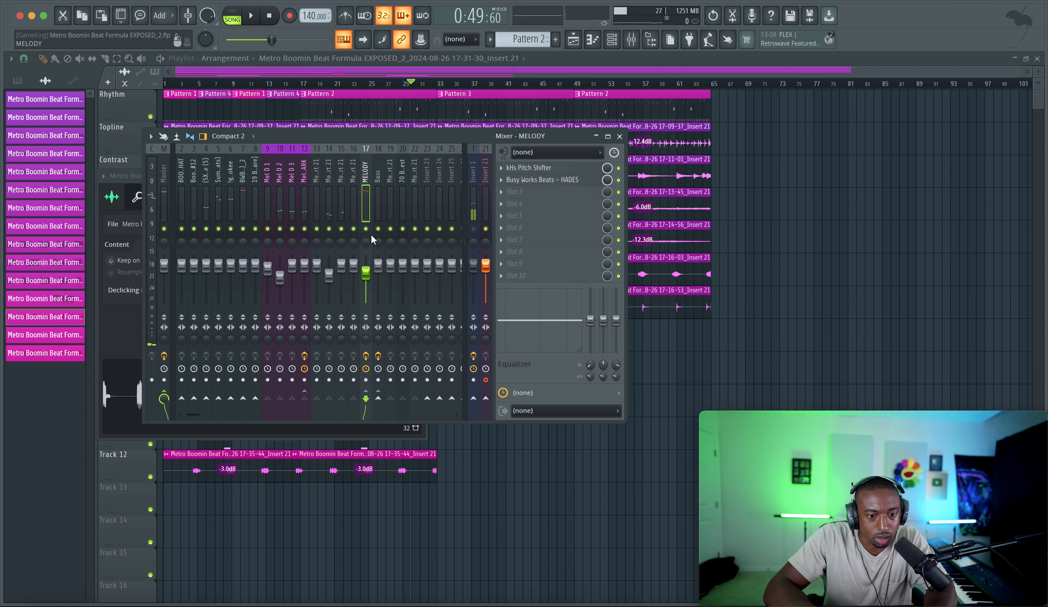
{"action": "key", "text": "space"}
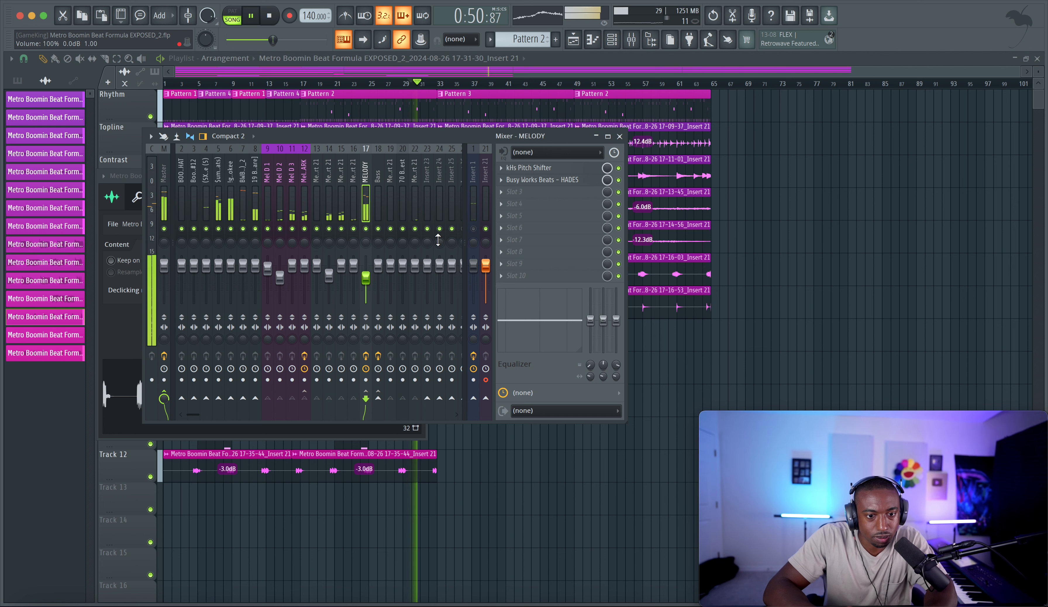
Balance the MELODY level with HADES Input Gain at about 5.4, a lower Output Gain and the track fader at about 57%.
{"action": "left_click", "coordinate": [548, 181]}
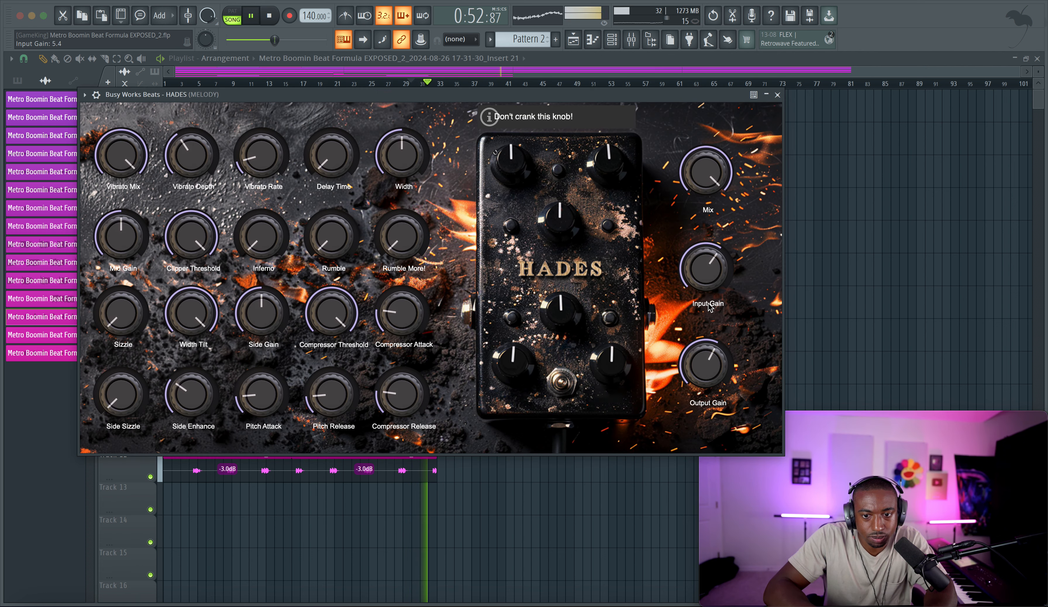
{"action": "left_click_drag", "start_coordinate": [709, 365], "coordinate": [714, 375]}
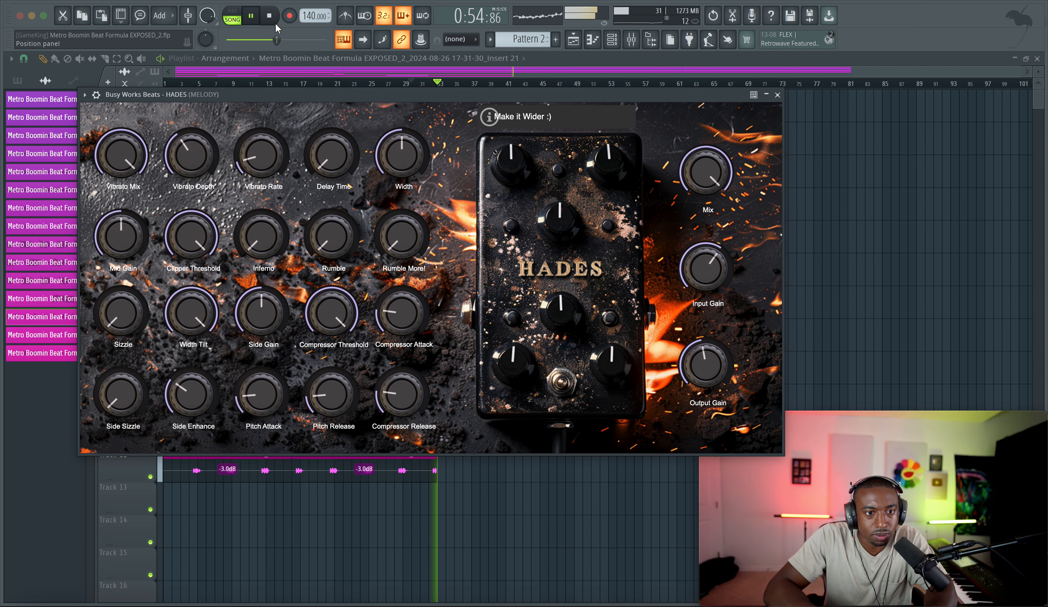
{"action": "left_click", "coordinate": [270, 16]}
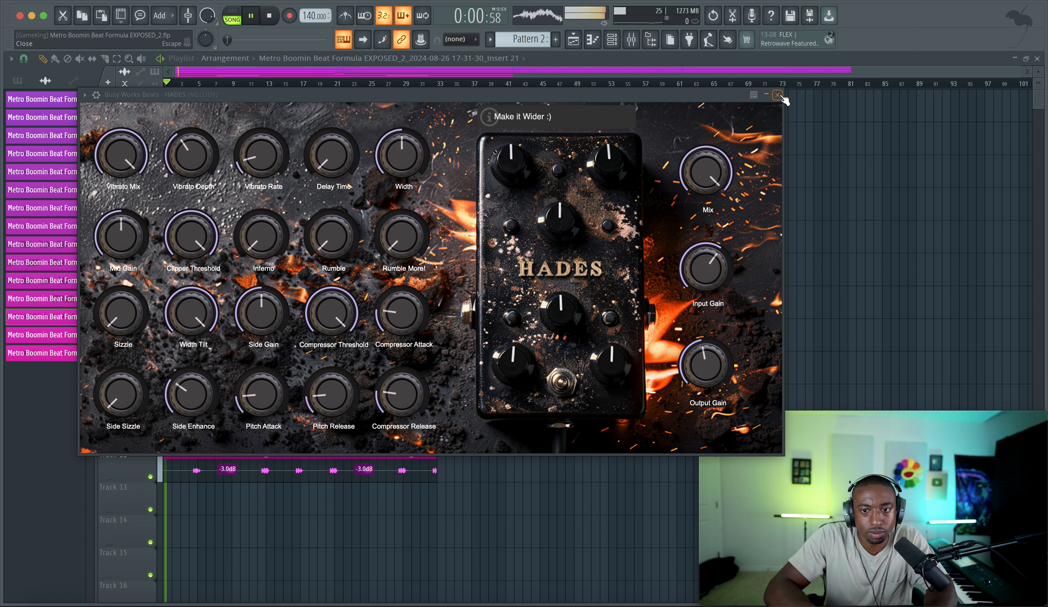
{"action": "key", "text": "Escape"}
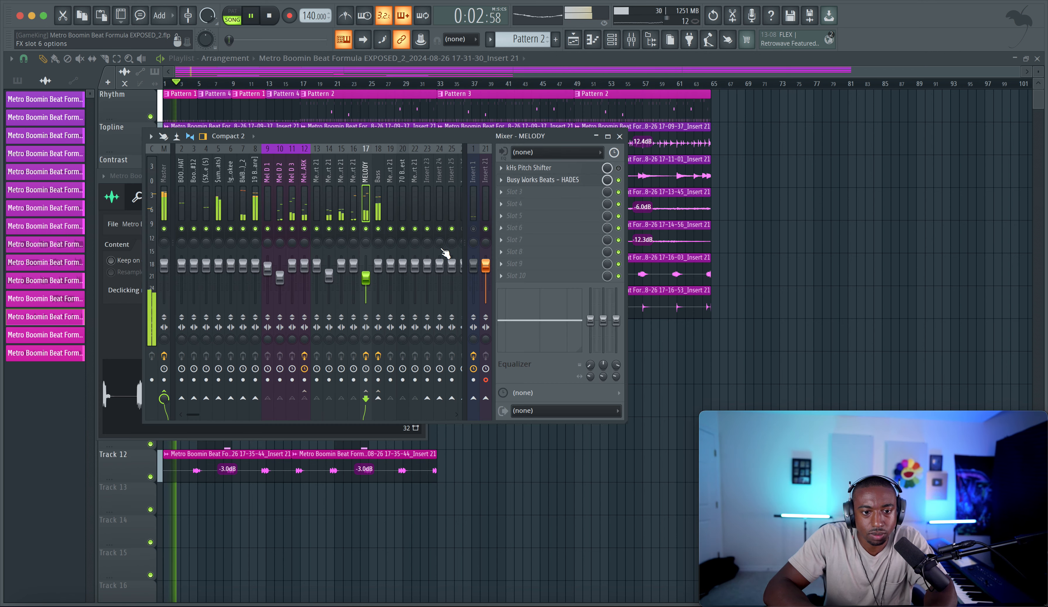
{"action": "left_click_drag", "start_coordinate": [367, 274], "coordinate": [366, 278]}
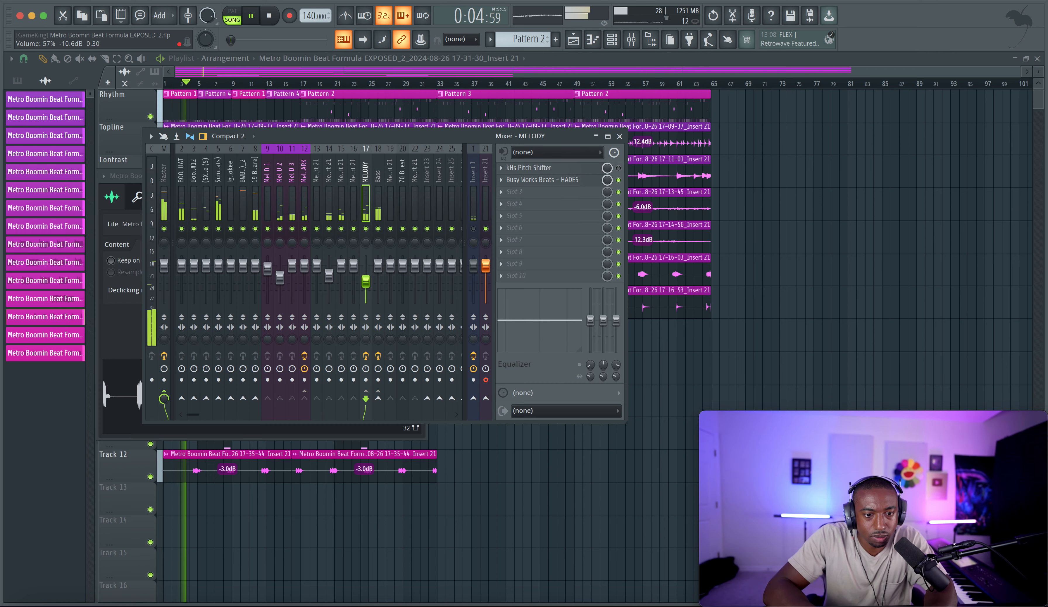
Set HADES Pitch Attack to about 342.1 and raise its Sizzle, Side Sizzle and Rumble amounts.
{"action": "left_click", "coordinate": [546, 180]}
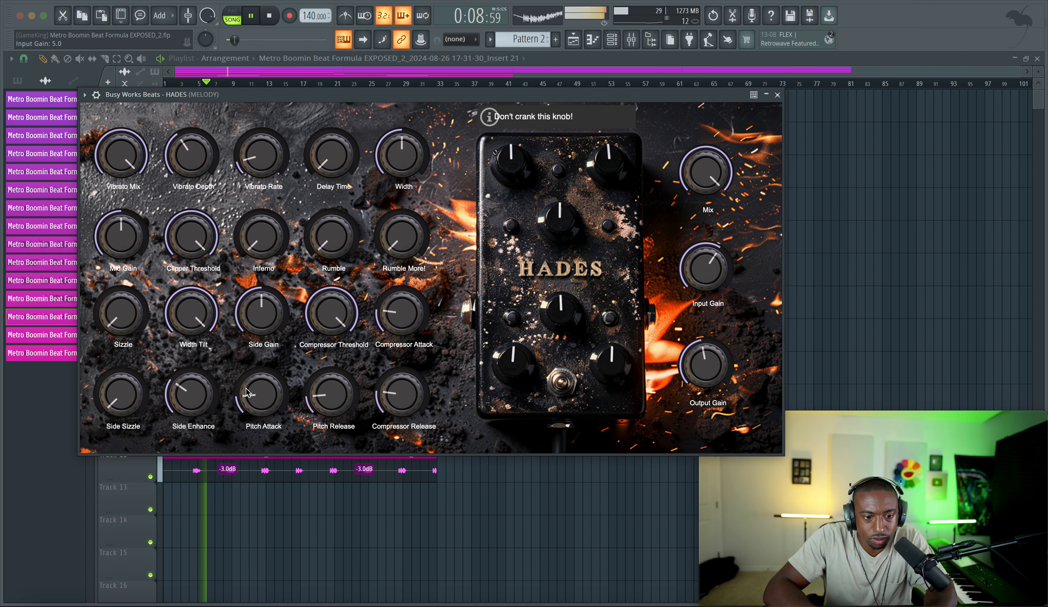
{"action": "left_click_drag", "start_coordinate": [247, 392], "coordinate": [252, 365]}
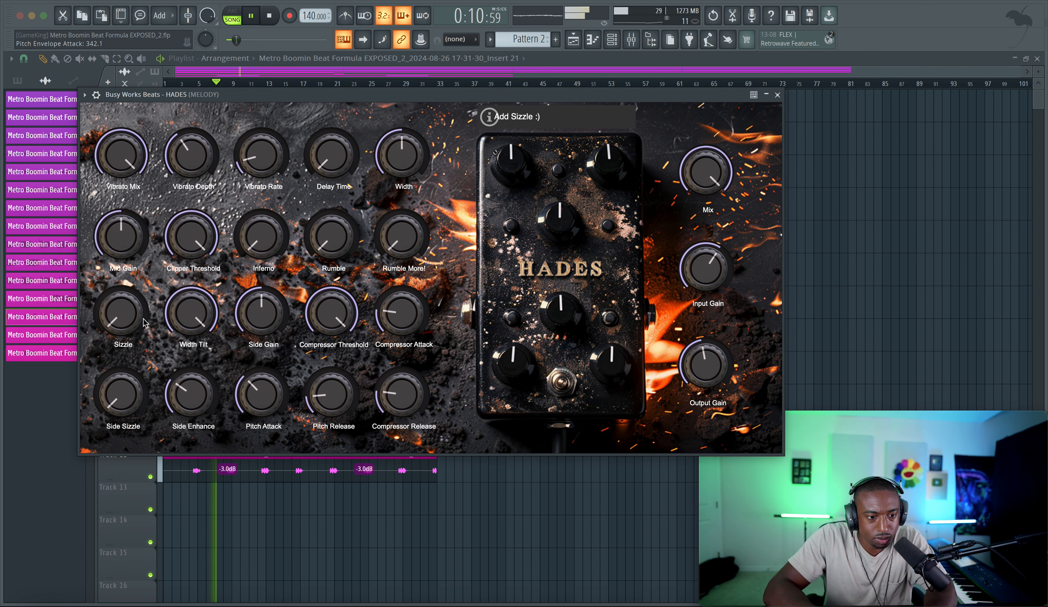
{"action": "left_click_drag", "start_coordinate": [123, 327], "coordinate": [124, 292]}
{"action": "left_click_drag", "start_coordinate": [125, 398], "coordinate": [128, 329]}
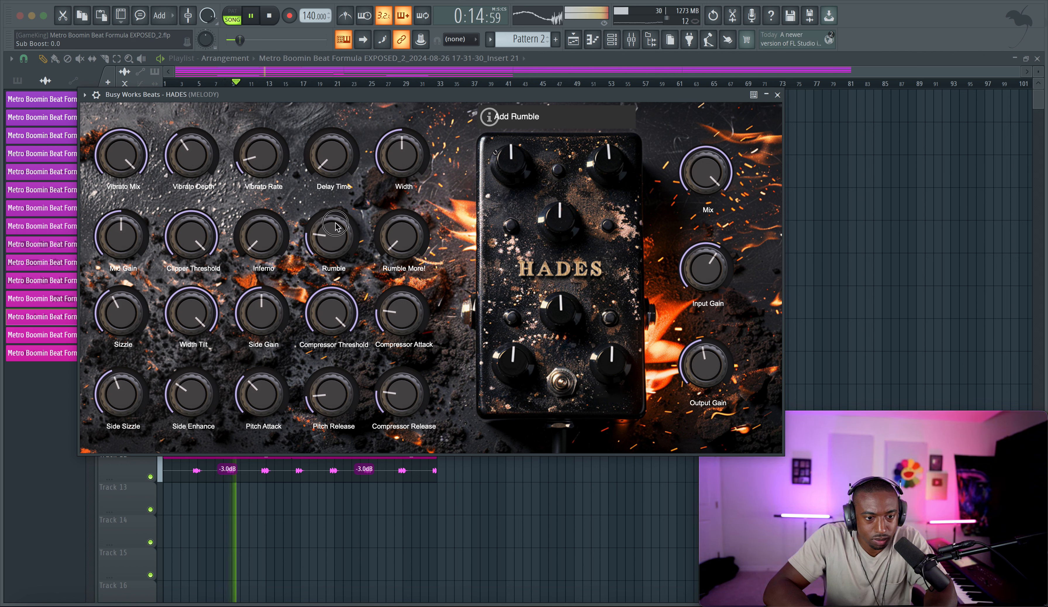
Set HADES Width to 0.8 and Width Tilt to about 11974.4, raise Vibrato Depth and set Vibrato Rate to 0.2.
{"action": "left_click_drag", "start_coordinate": [402, 155], "coordinate": [403, 116]}
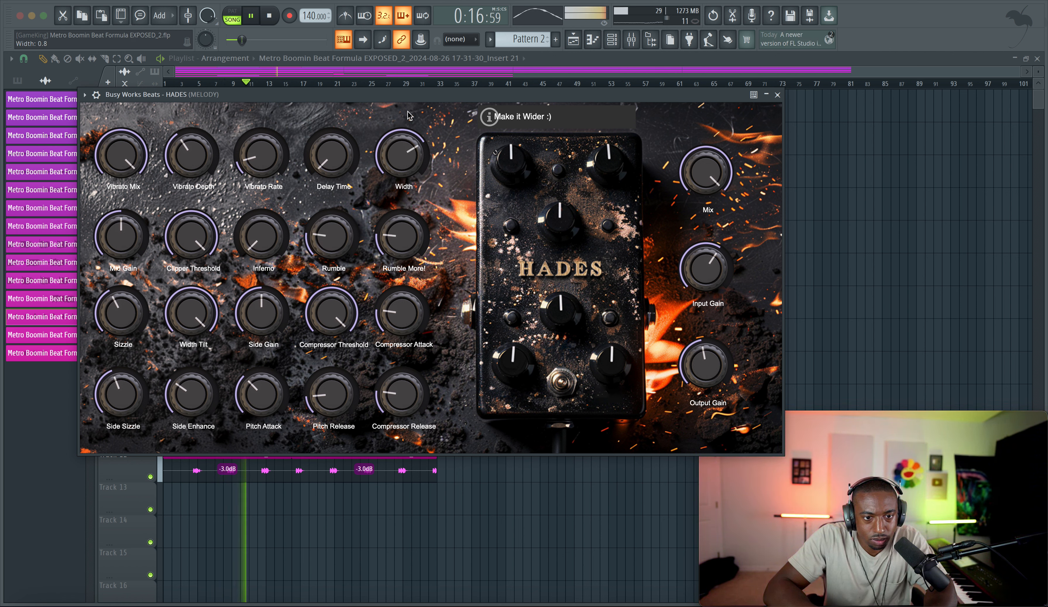
{"action": "left_click_drag", "start_coordinate": [192, 314], "coordinate": [200, 283]}
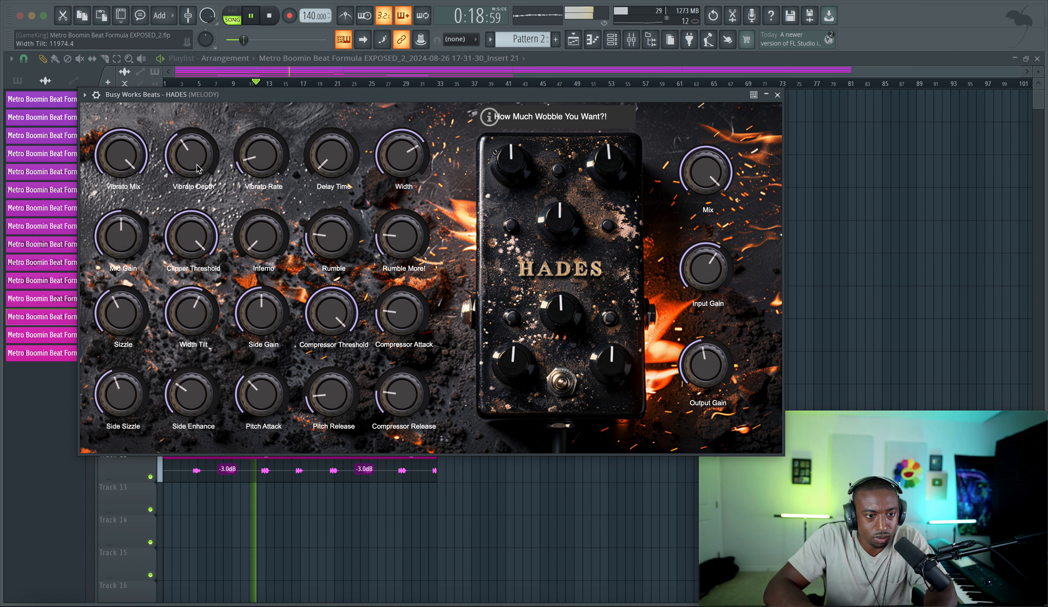
{"action": "left_click_drag", "start_coordinate": [198, 169], "coordinate": [198, 133]}
{"action": "left_click_drag", "start_coordinate": [260, 155], "coordinate": [258, 120]}
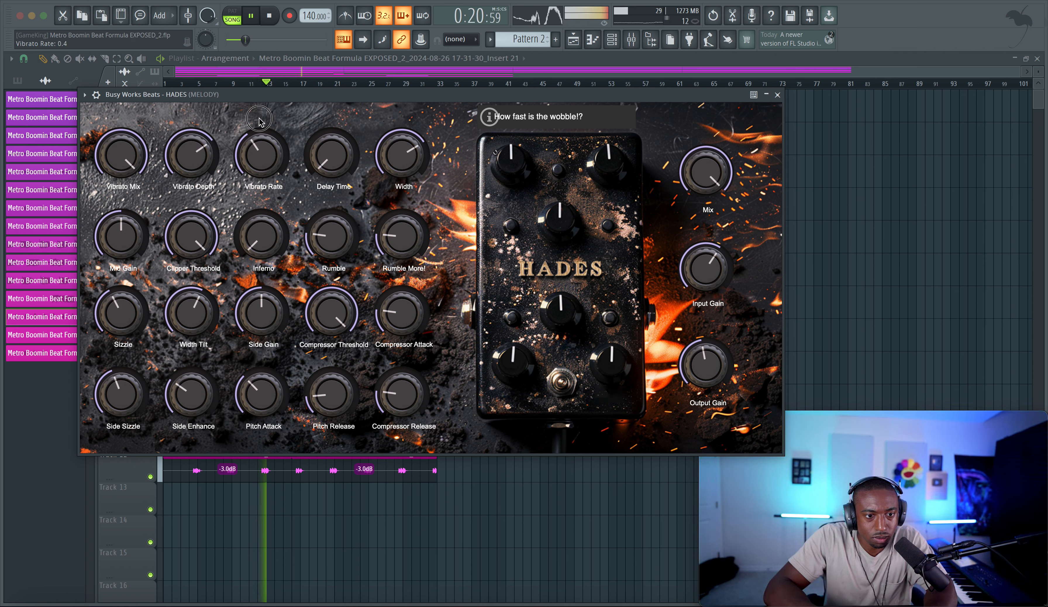
{"action": "left_click_drag", "start_coordinate": [190, 179], "coordinate": [190, 183]}
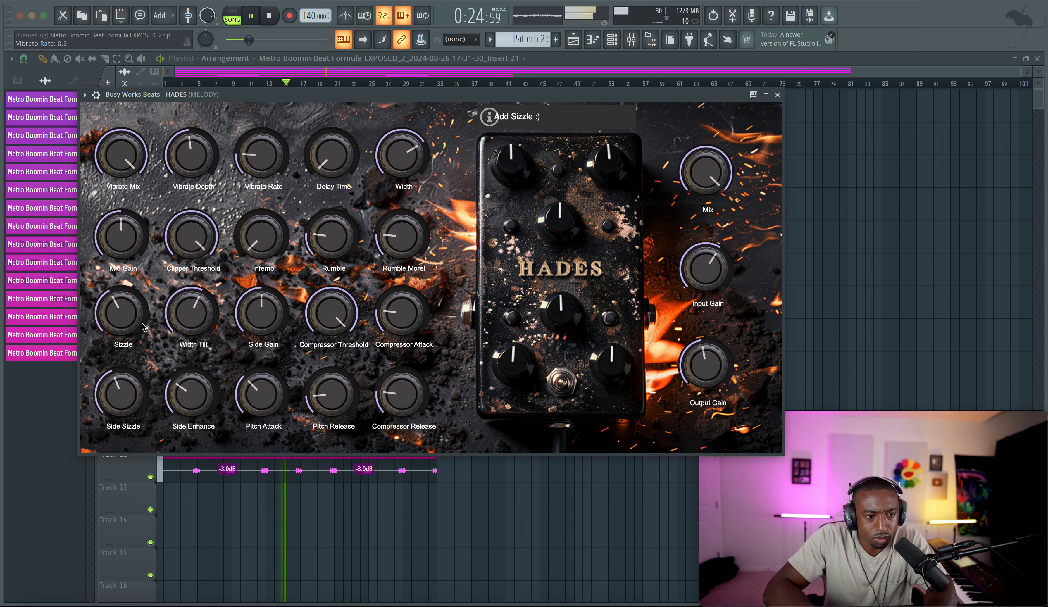
Set HADES Side Enhance to 0.4, Compressor Threshold to -25.7 and Width Tilt to 7174.8, refining Sizzle and Side Sizzle.
{"action": "left_click_drag", "start_coordinate": [123, 317], "coordinate": [124, 291]}
{"action": "left_click_drag", "start_coordinate": [125, 375], "coordinate": [132, 347]}
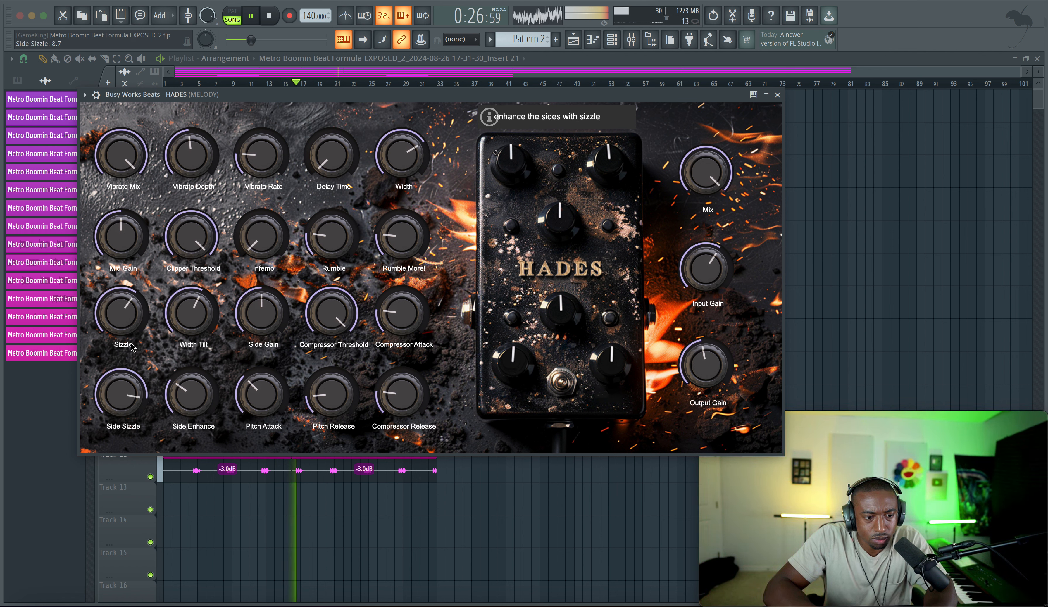
{"action": "left_click_drag", "start_coordinate": [134, 388], "coordinate": [134, 390]}
{"action": "left_click_drag", "start_coordinate": [201, 404], "coordinate": [201, 399]}
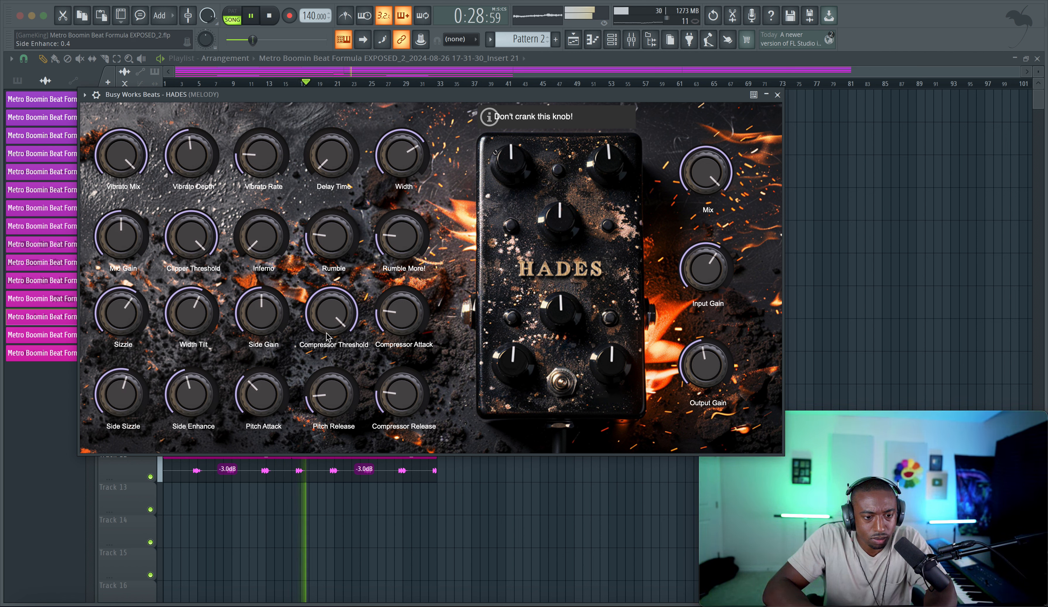
{"action": "left_click_drag", "start_coordinate": [331, 319], "coordinate": [332, 306]}
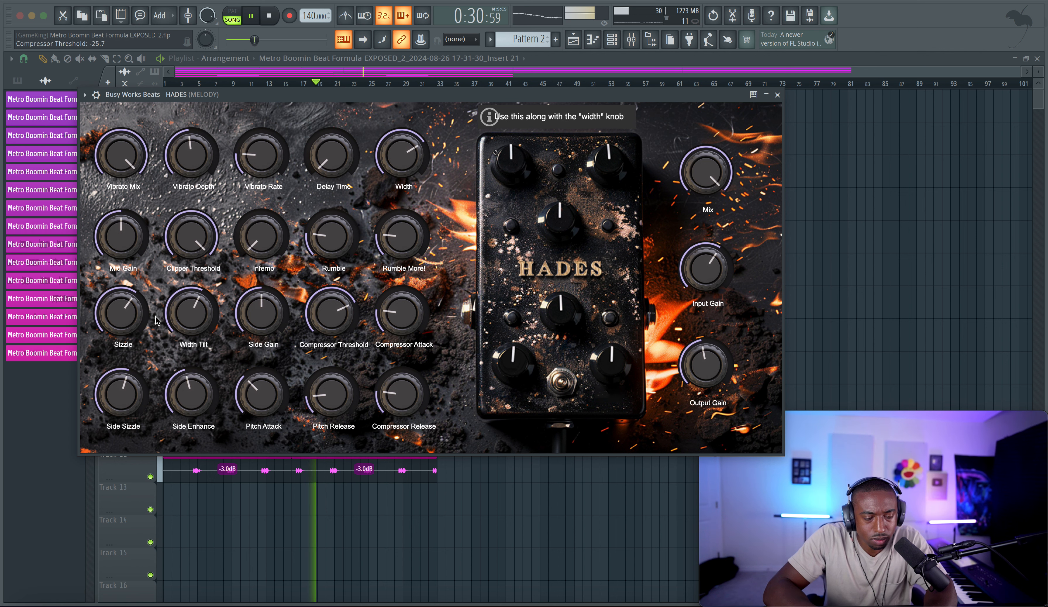
{"action": "left_click_drag", "start_coordinate": [156, 320], "coordinate": [195, 359]}
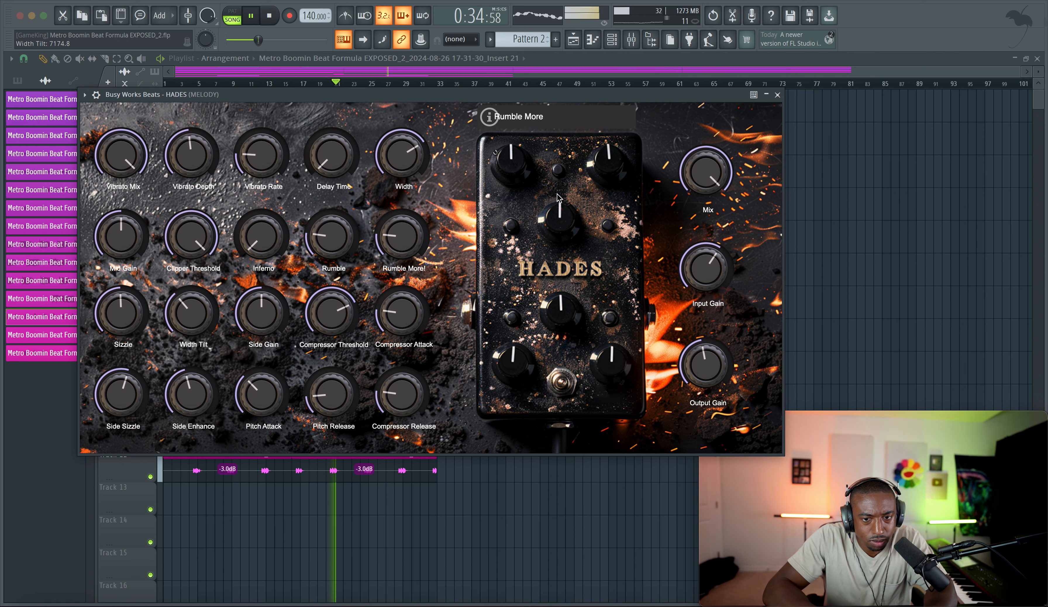
{"action": "left_click", "coordinate": [778, 96]}
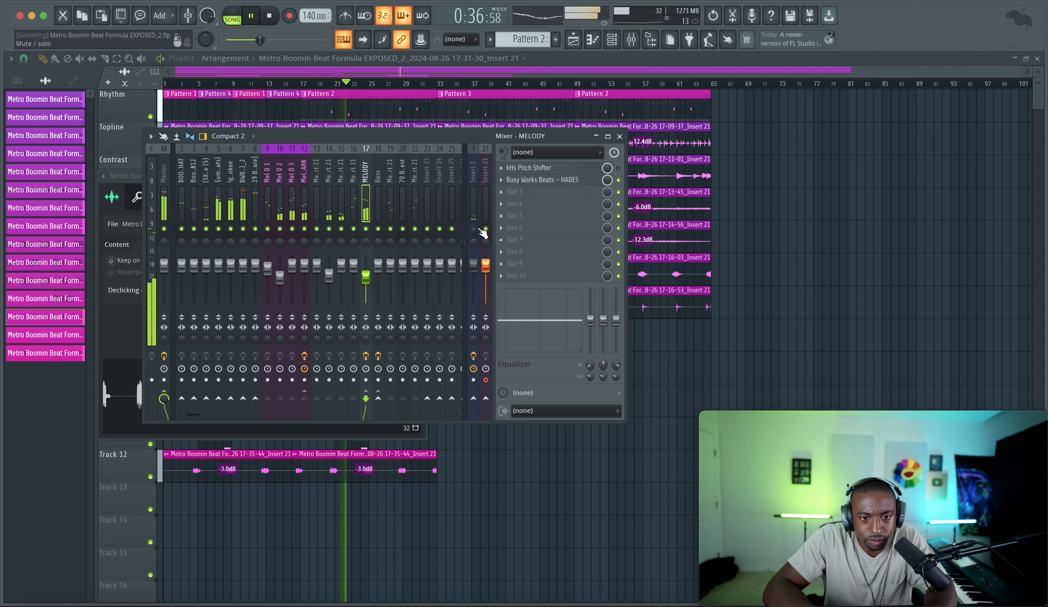
Stop playback, solo the MELODY track together with its routed tracks, and unmute Insert 1.
{"action": "key", "text": "space"}
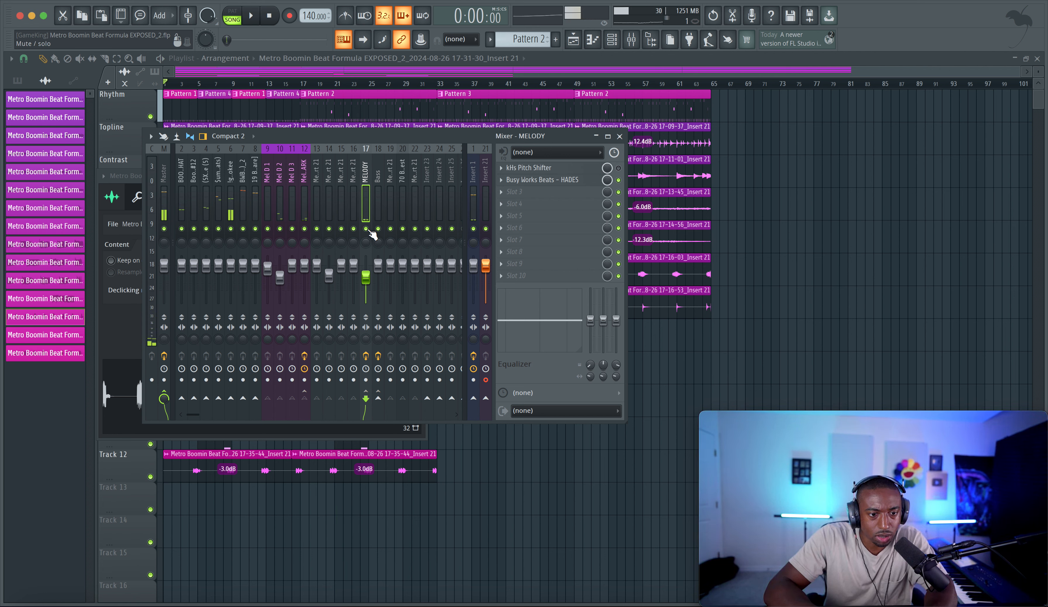
{"action": "right_click", "coordinate": [366, 229]}
{"action": "left_click", "coordinate": [475, 228]}
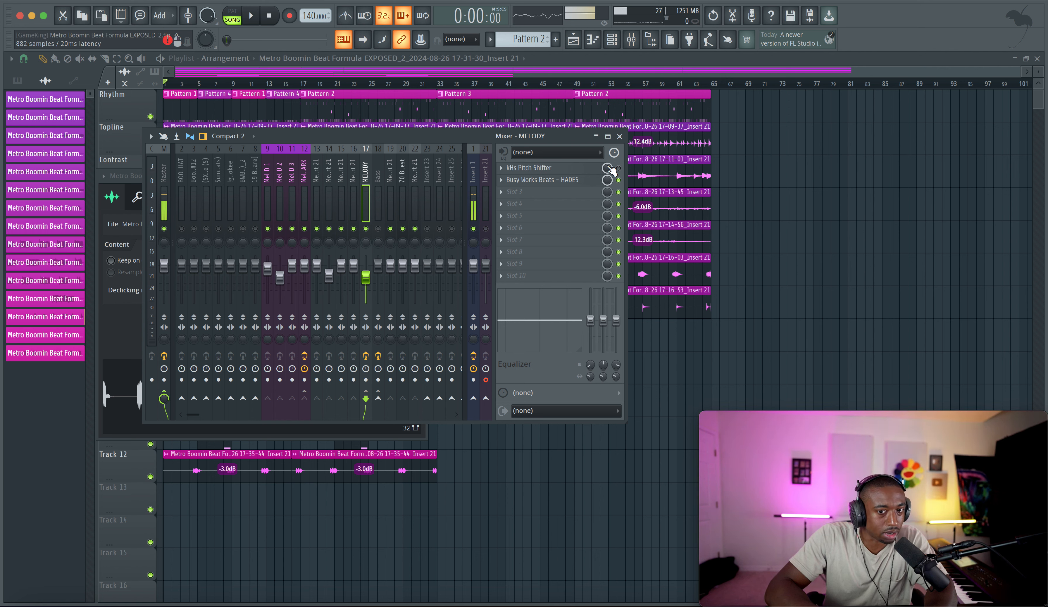
Audition the beat with HADES bypassed and re-enabled on the MELODY mixer track.
{"action": "left_click", "coordinate": [618, 180]}
{"action": "key", "text": "space"}
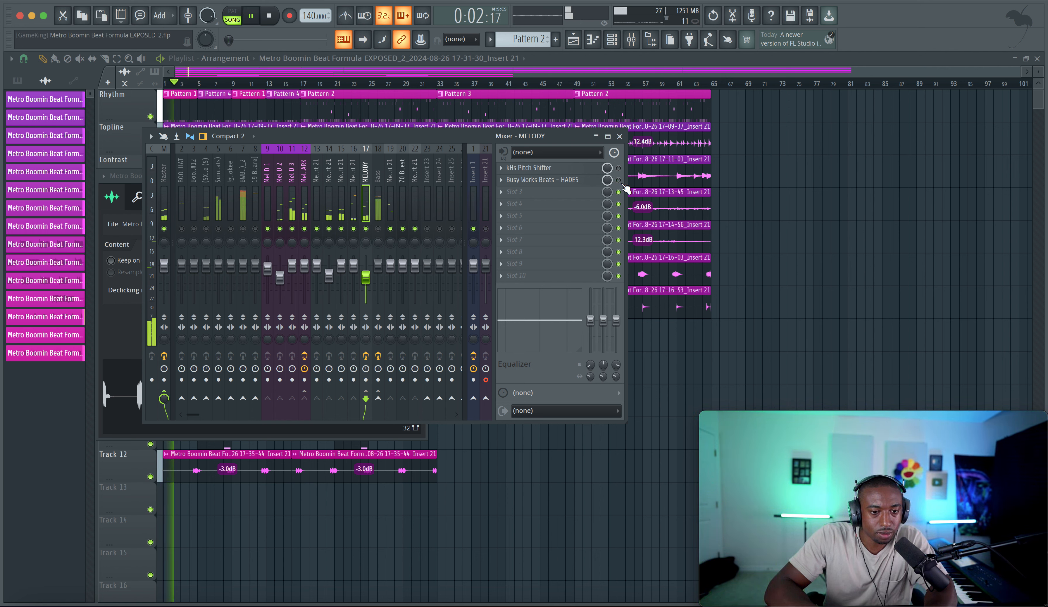
{"action": "left_click", "coordinate": [309, 191]}
{"action": "left_click", "coordinate": [365, 198]}
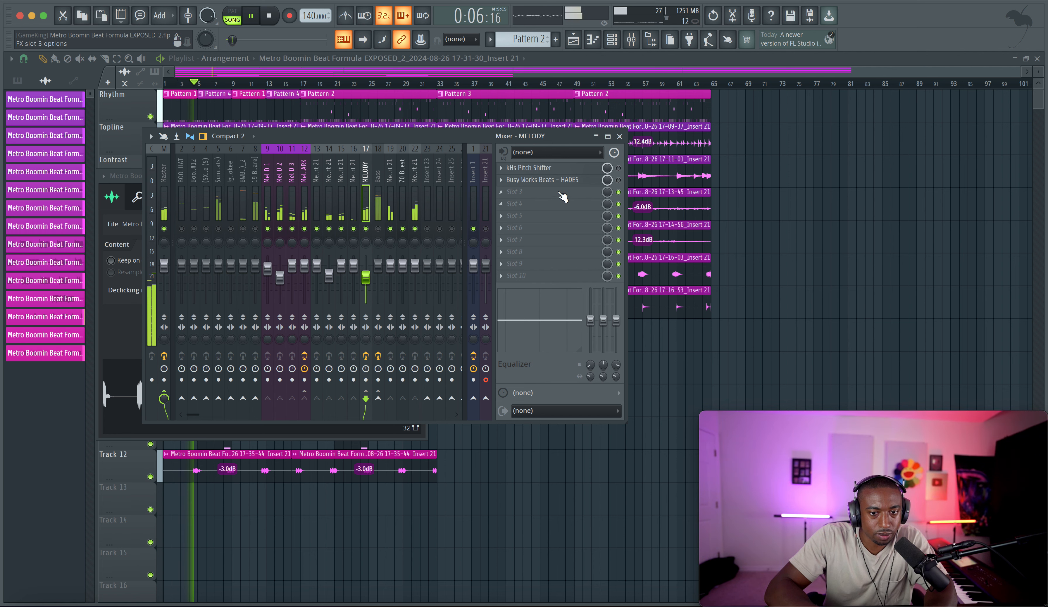
{"action": "left_click", "coordinate": [618, 180]}
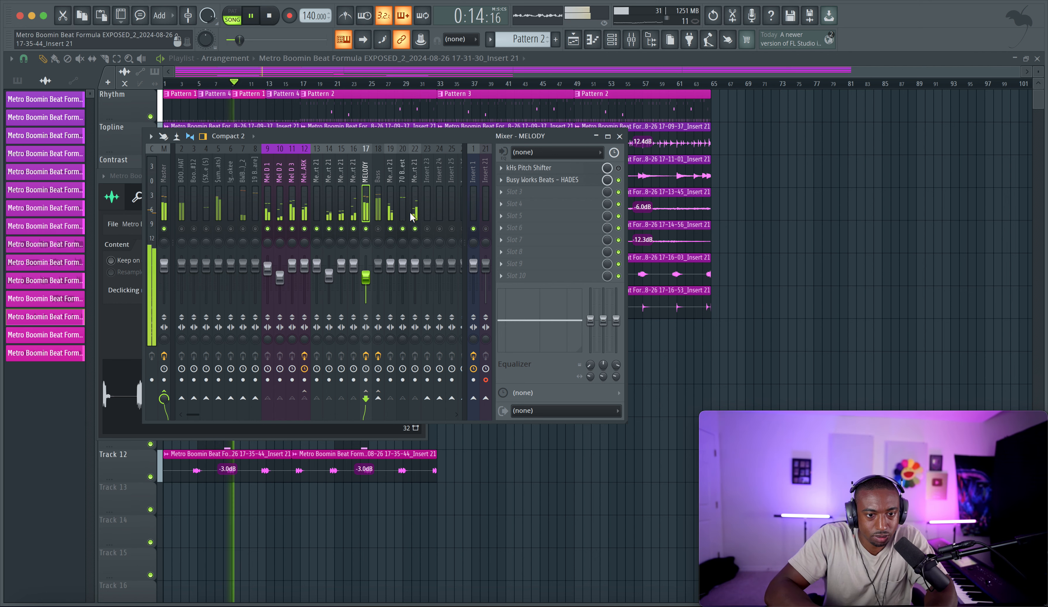
Check mixer tracks 19, 20 and 22 against the MELODY track and Insert 1 during playback.
{"action": "left_click", "coordinate": [391, 204]}
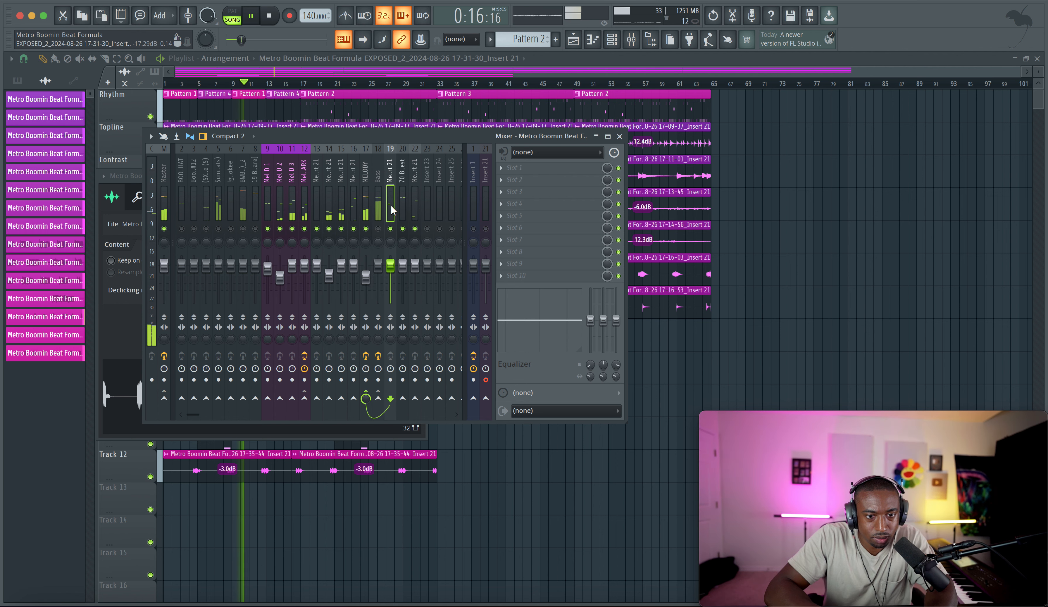
{"action": "left_click", "coordinate": [365, 205]}
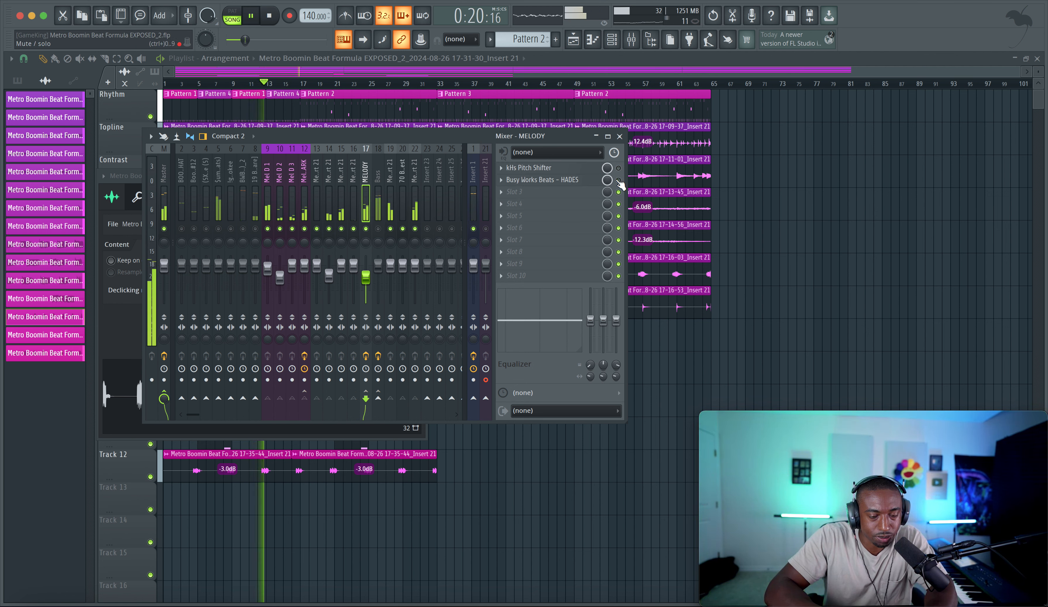
{"action": "left_click", "coordinate": [392, 215]}
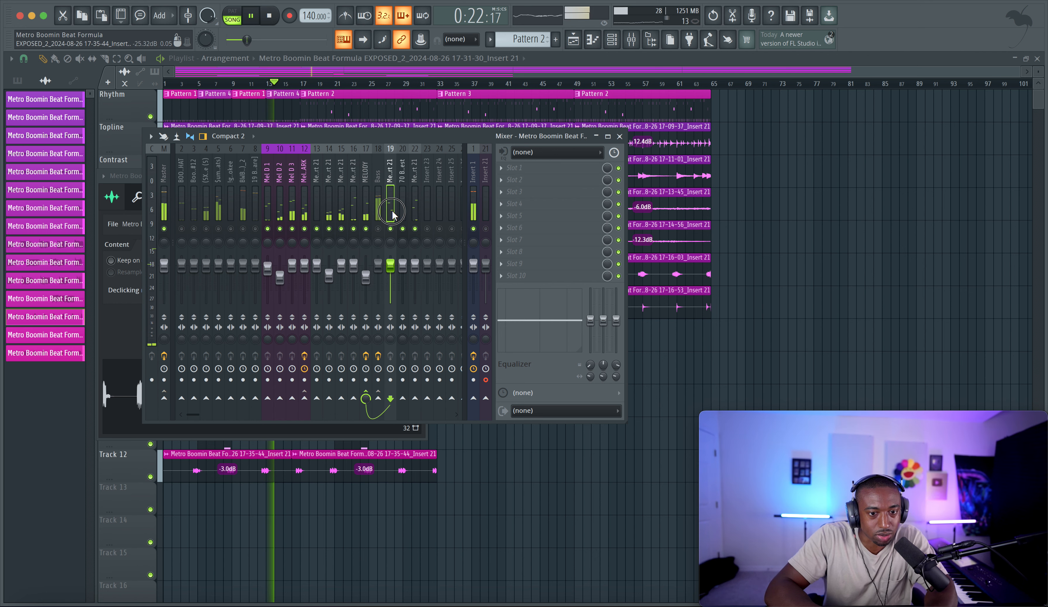
{"action": "left_click_drag", "start_coordinate": [395, 215], "coordinate": [412, 206]}
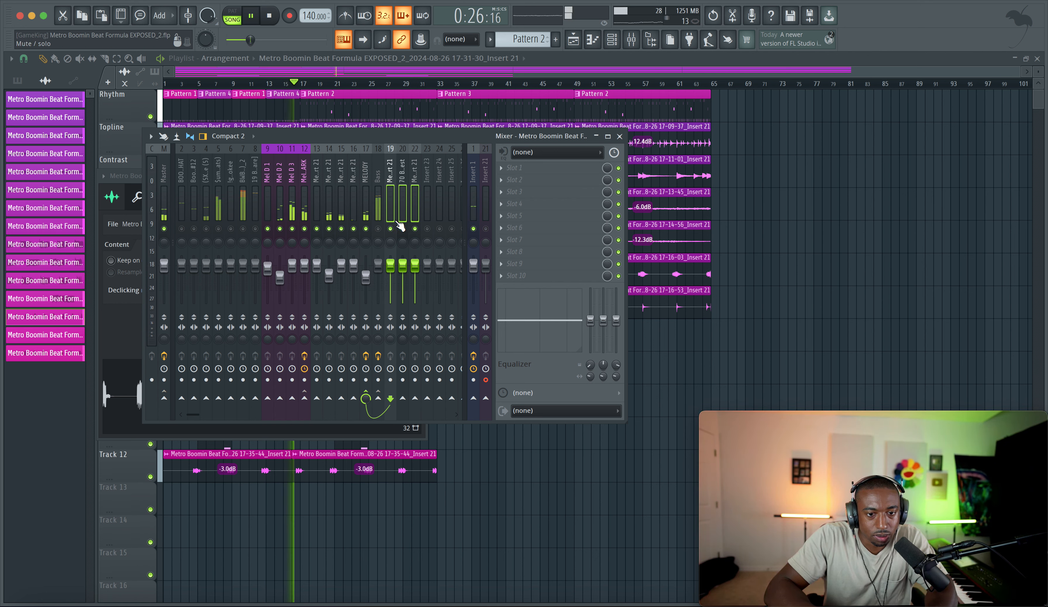
{"action": "left_click", "coordinate": [364, 175]}
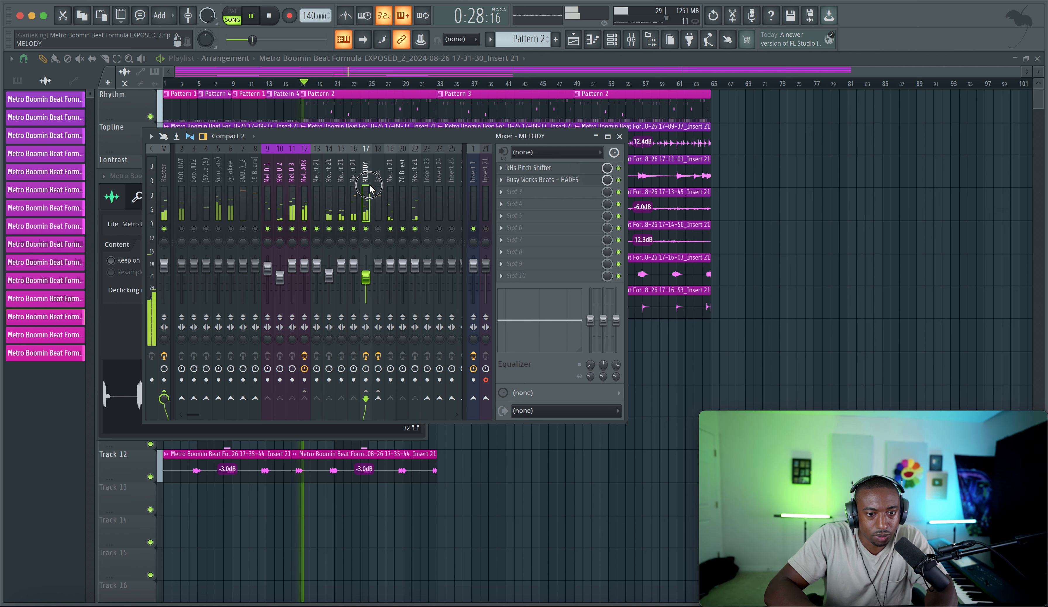
{"action": "left_click", "coordinate": [474, 205]}
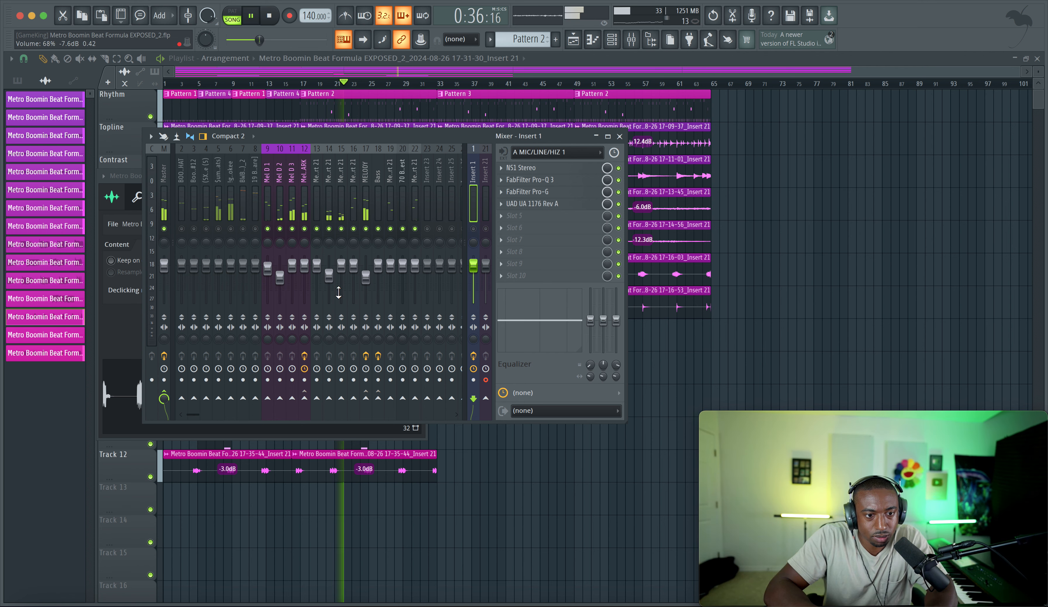
Lower the MELODY track's volume to about 60% (-9.8 dB) and toggle the mute on Insert 1.
{"action": "left_click", "coordinate": [613, 463]}
{"action": "key", "text": "F9"}
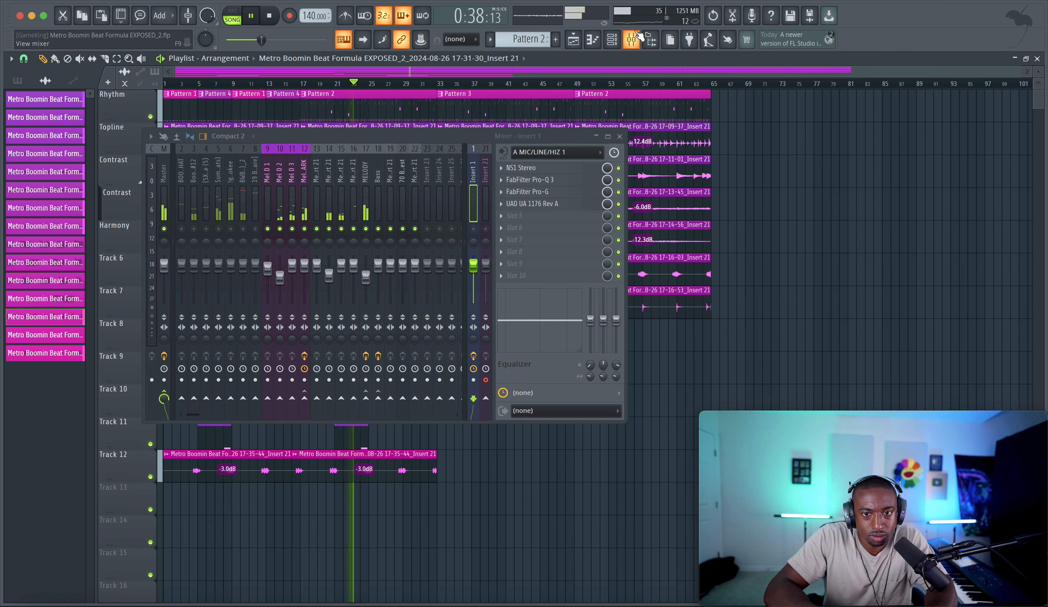
{"action": "right_click", "coordinate": [255, 229]}
{"action": "right_click", "coordinate": [255, 229]}
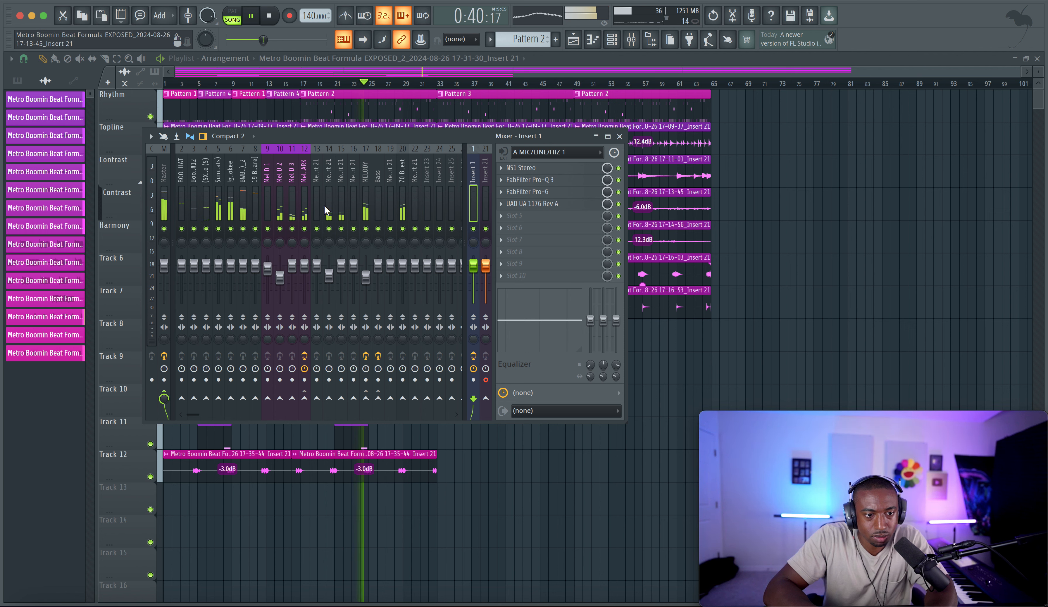
{"action": "left_click_drag", "start_coordinate": [365, 276], "coordinate": [365, 280]}
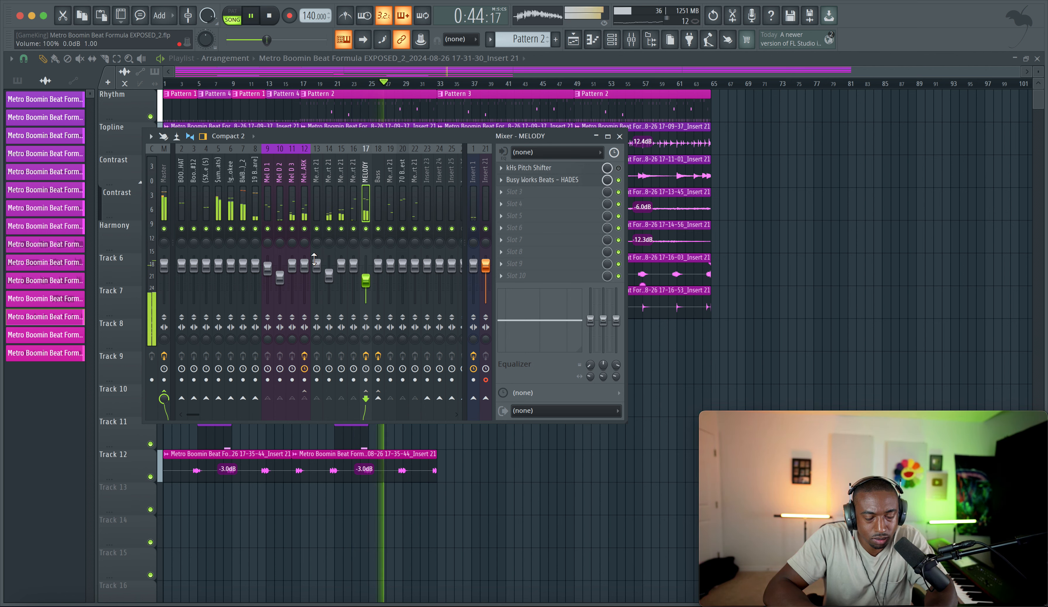
{"action": "left_click", "coordinate": [473, 229]}
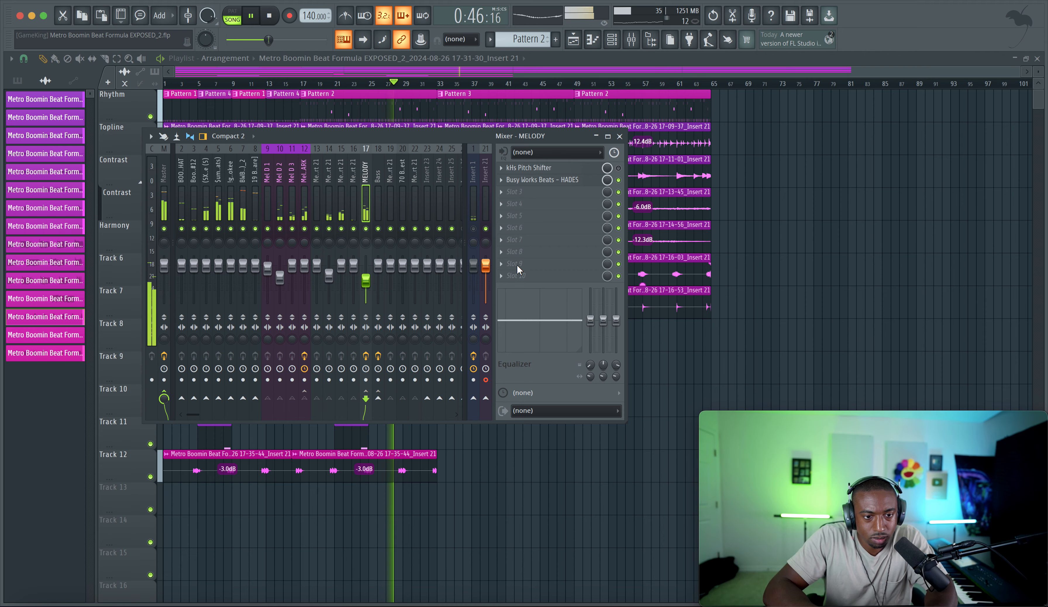
{"action": "key", "text": "F9"}
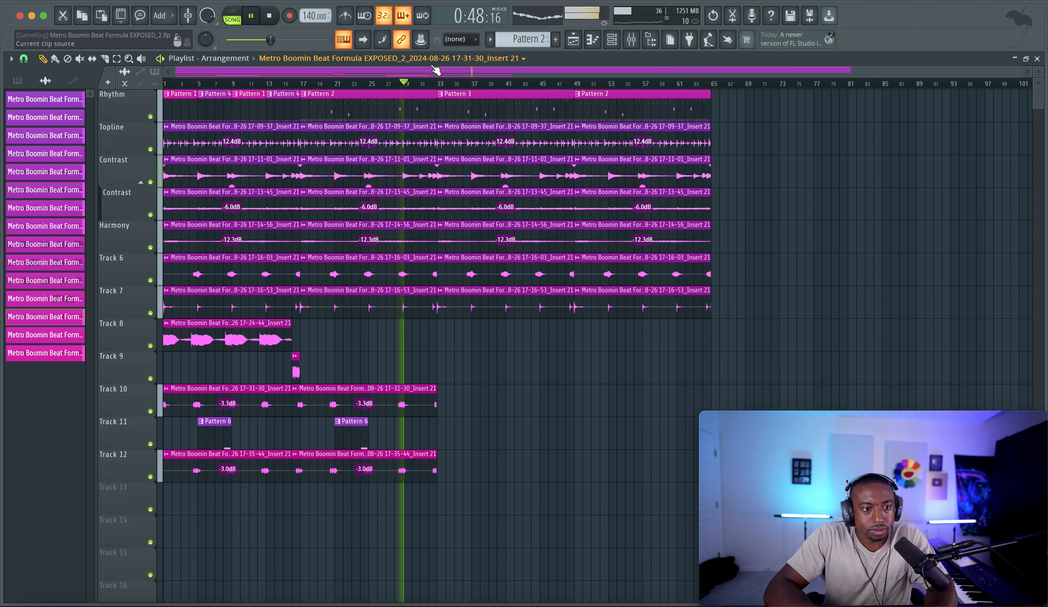
{"action": "key", "text": "F9"}
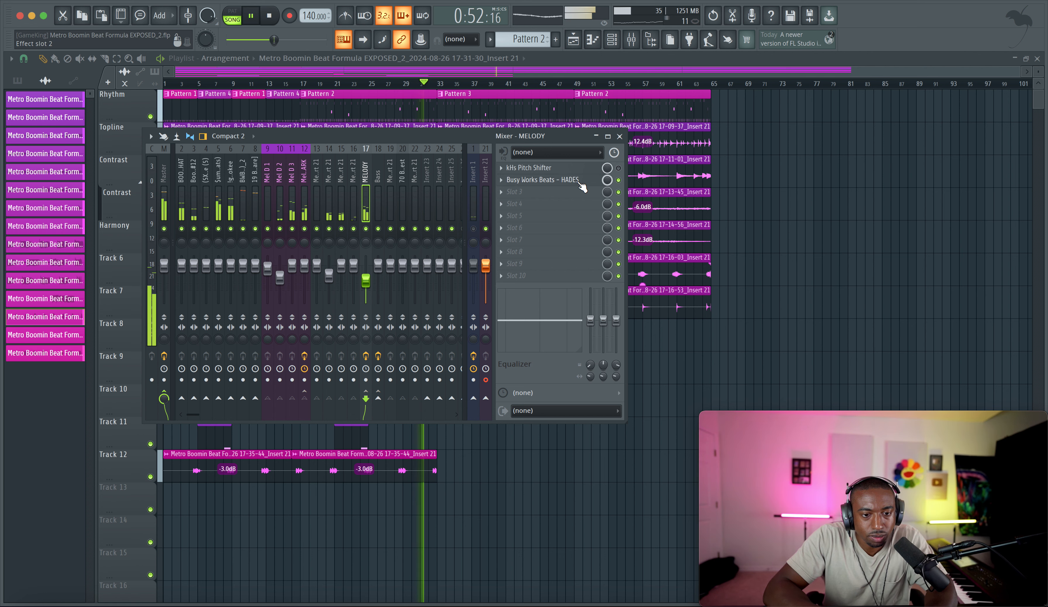
Set the Width Tilt of HADES on the MELODY track to about 11694.6 and close the plugin.
{"action": "left_click", "coordinate": [566, 180]}
{"action": "left_click_drag", "start_coordinate": [200, 310], "coordinate": [208, 281]}
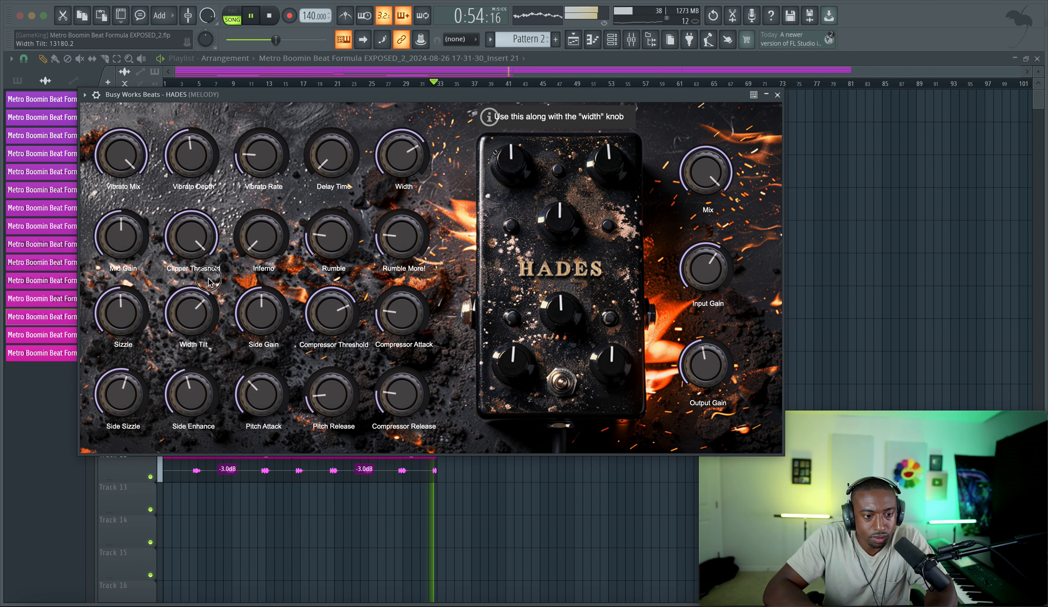
{"action": "left_click_drag", "start_coordinate": [199, 328], "coordinate": [199, 346]}
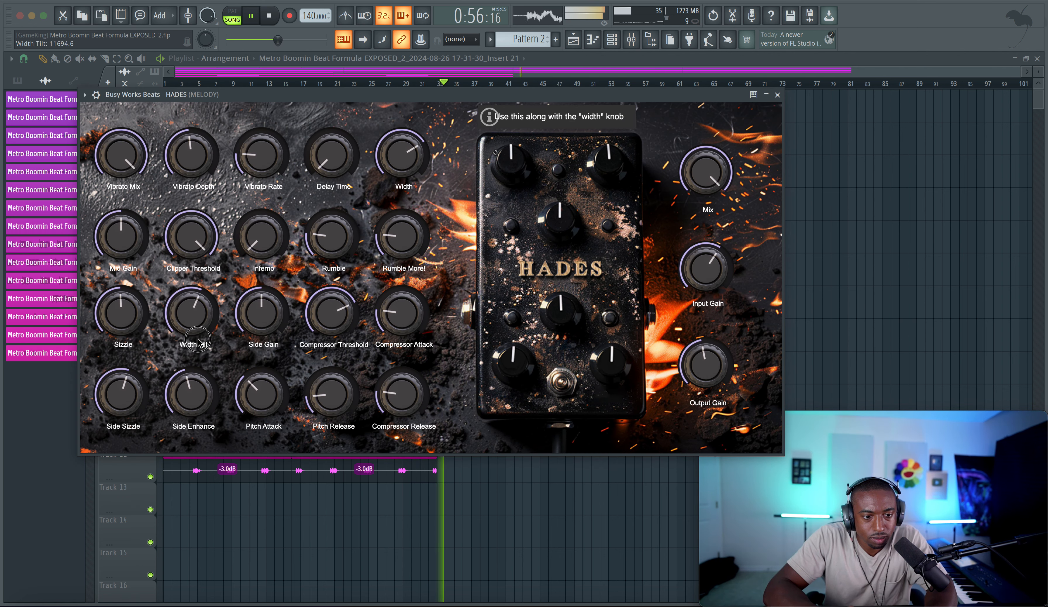
{"action": "left_click", "coordinate": [777, 96]}
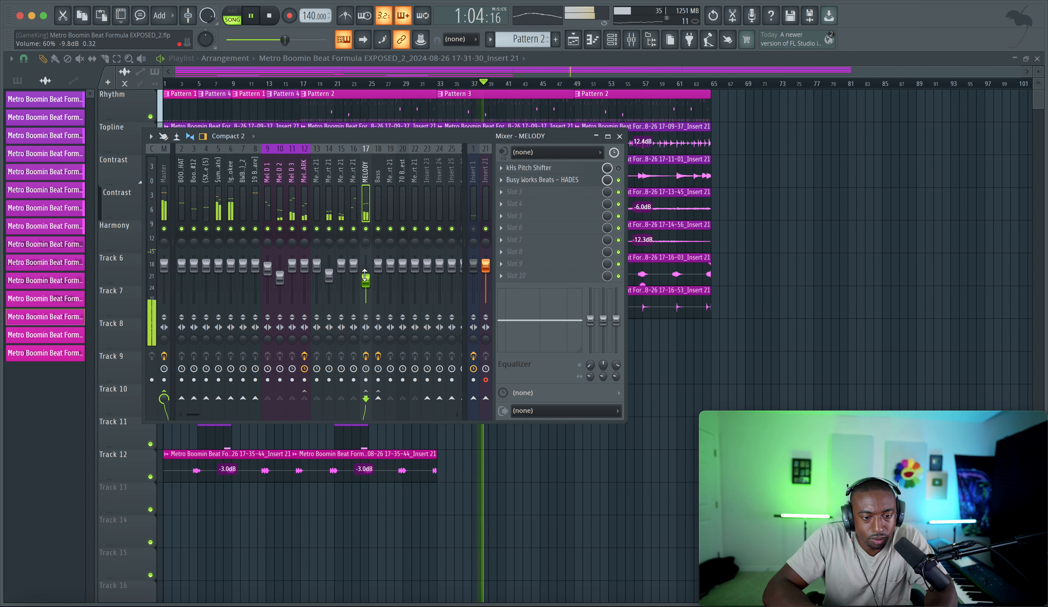
Raise the MELODY track's volume slightly and bypass Crystallizer on the Melody DARK track.
{"action": "left_click_drag", "start_coordinate": [364, 276], "coordinate": [365, 277]}
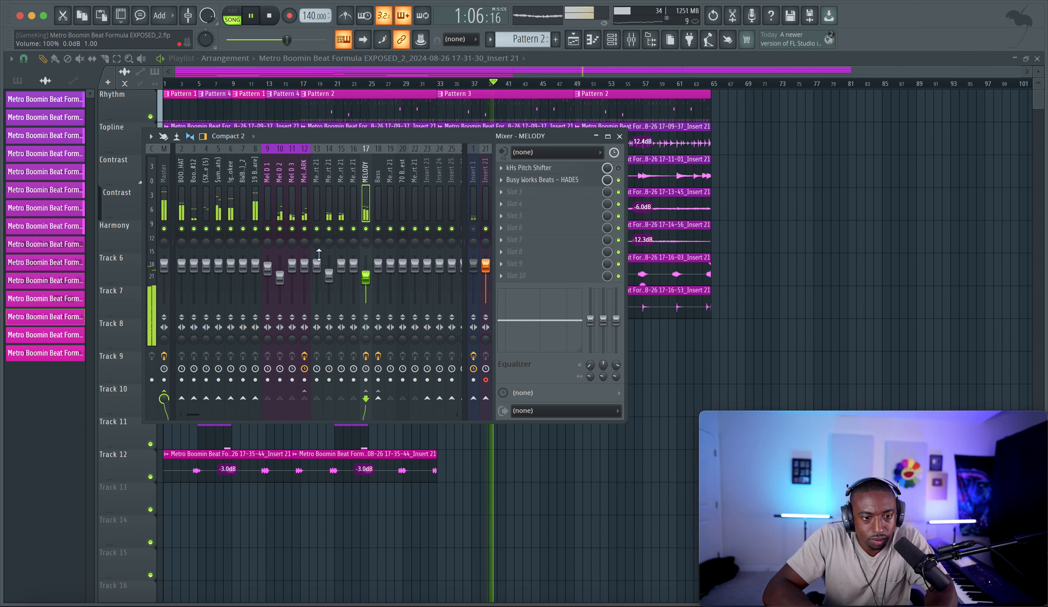
{"action": "left_click", "coordinate": [302, 204]}
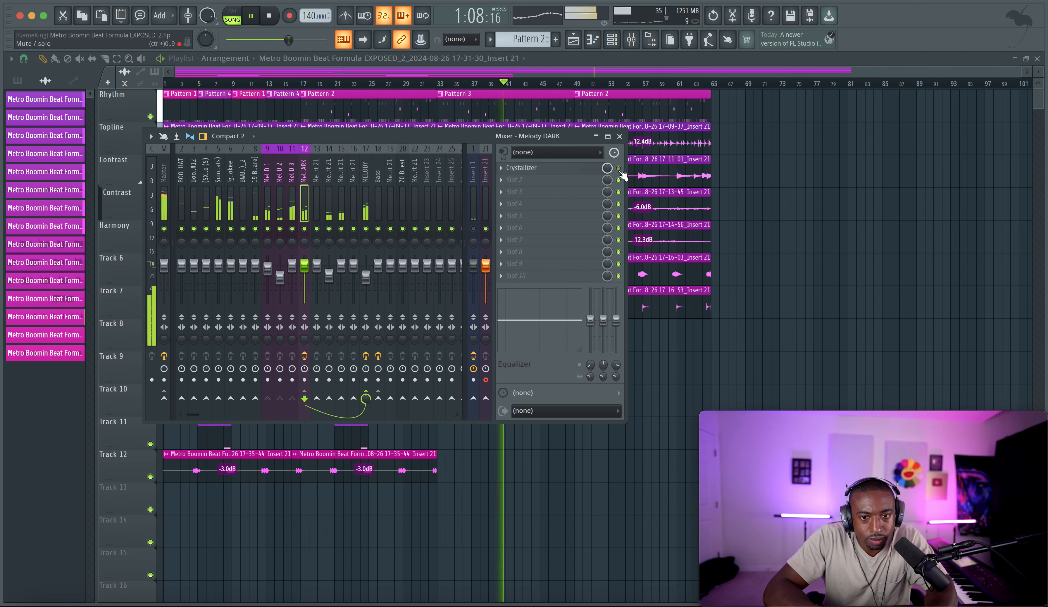
{"action": "left_click", "coordinate": [618, 168]}
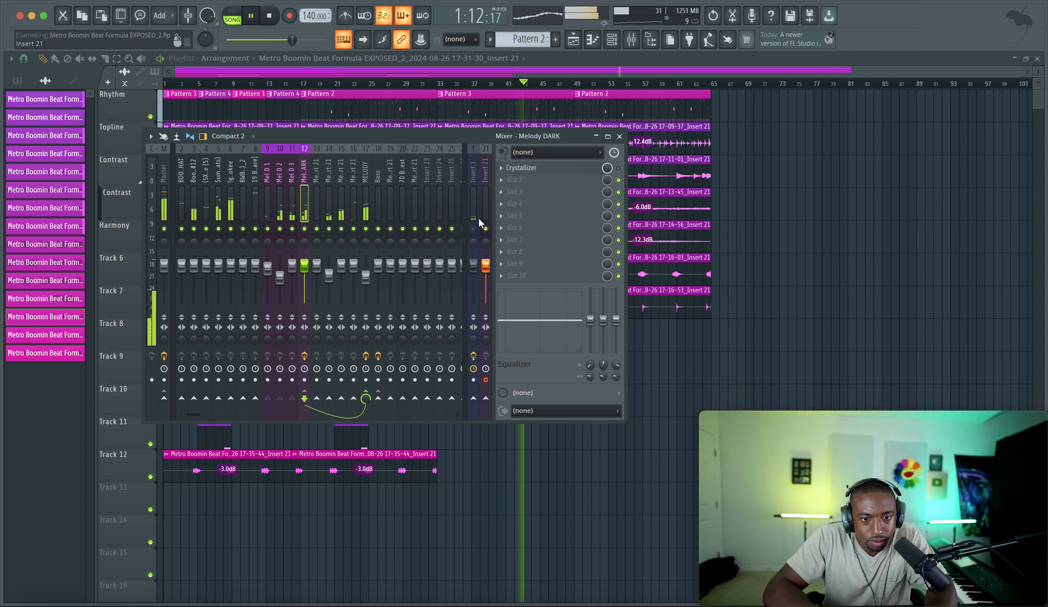
Stop playback, mute Insert 1, replay the beat from the start and close the mixer.
{"action": "key", "text": "space"}
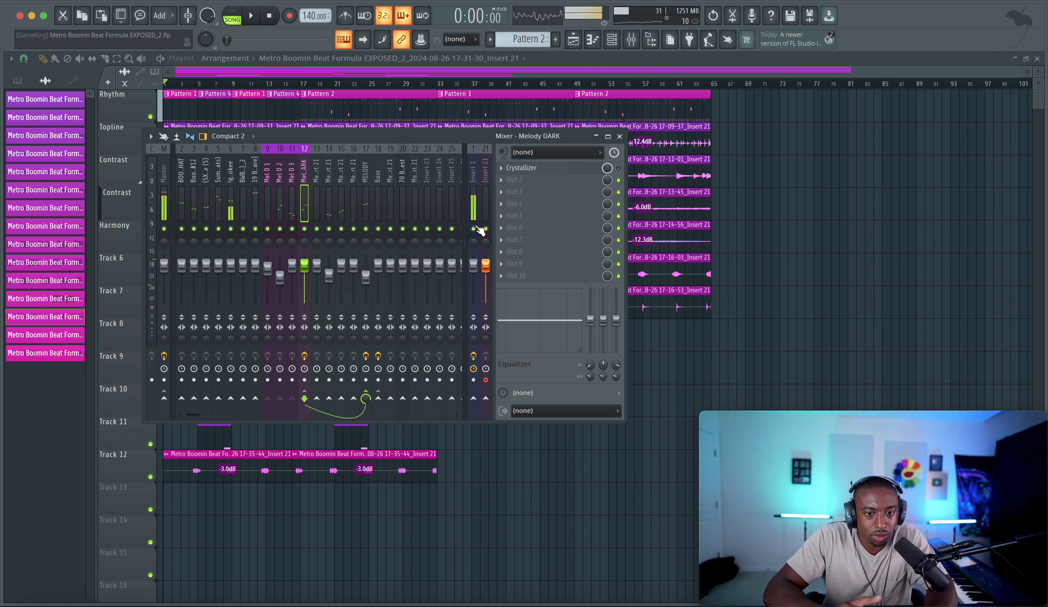
{"action": "left_click", "coordinate": [473, 228]}
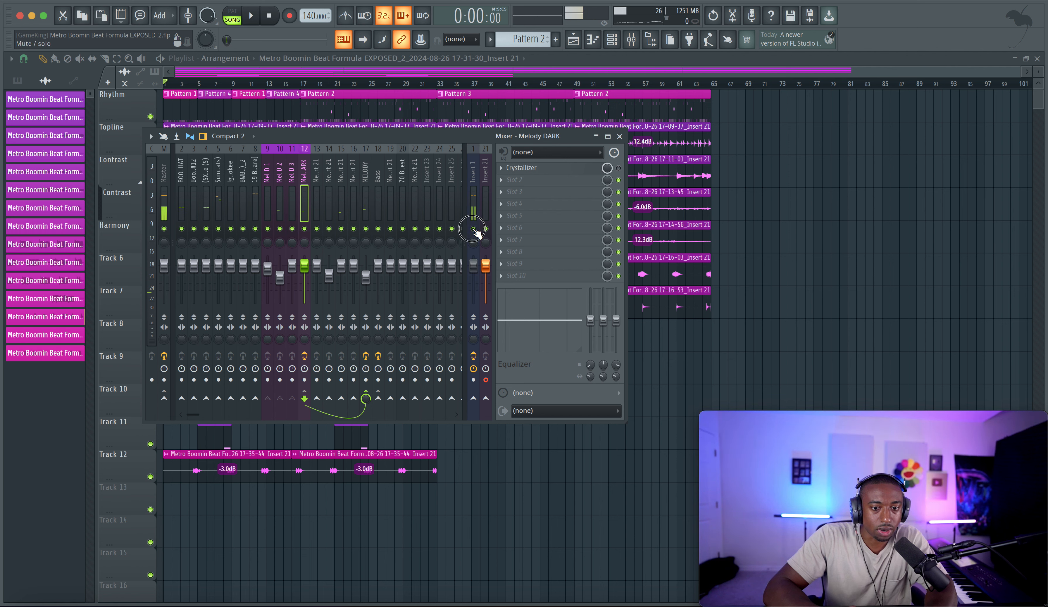
{"action": "key", "text": "space"}
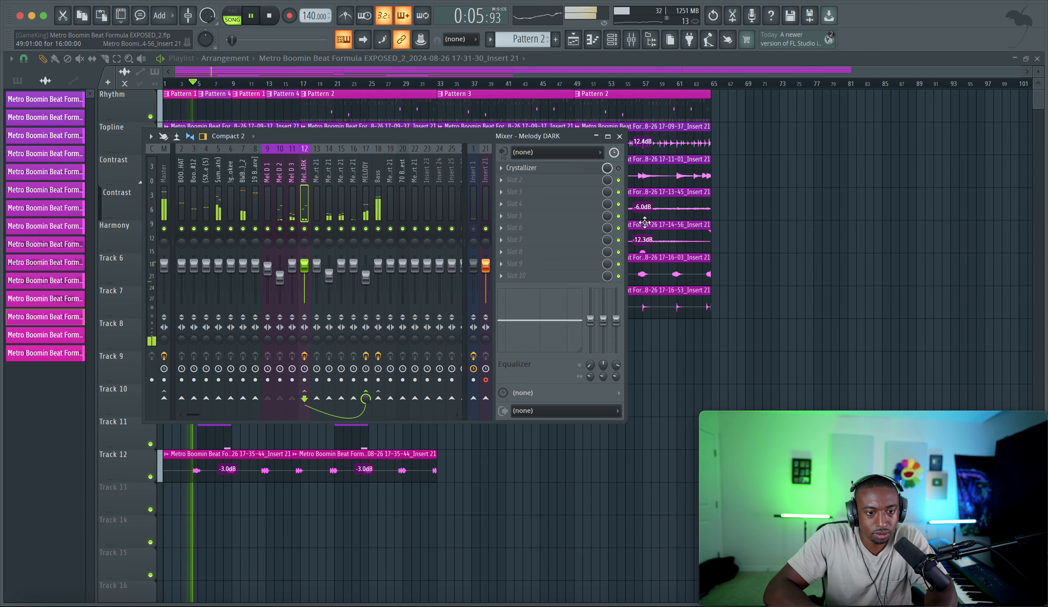
{"action": "key", "text": "F9"}
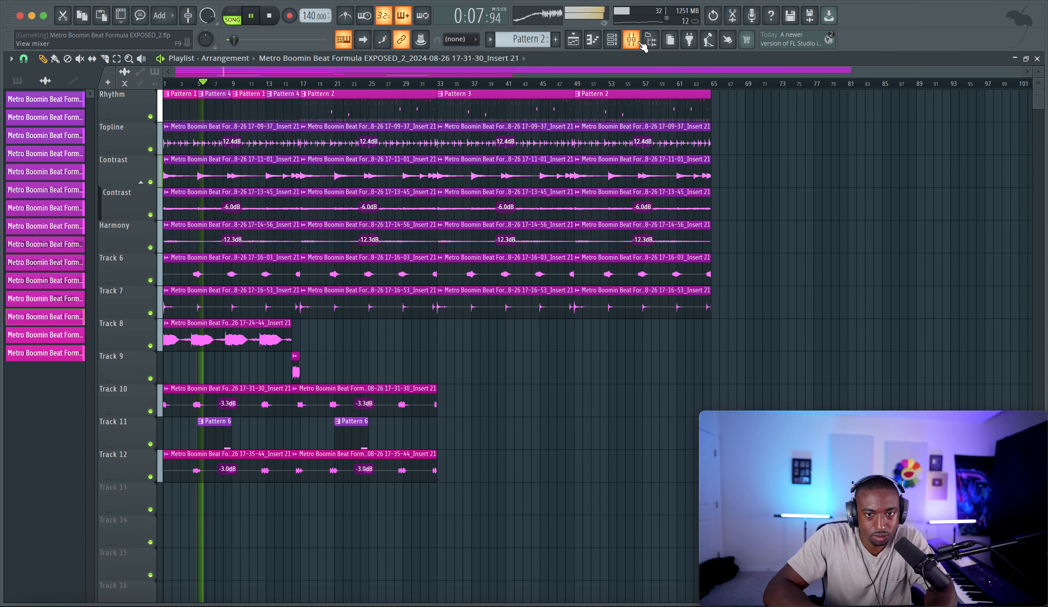
Inspect the sampler settings of the $umeenk - Metro HH (Hats) and 19 Boomin [Snare] channels in the channel rack.
{"action": "left_click", "coordinate": [618, 46]}
{"action": "left_click", "coordinate": [161, 198]}
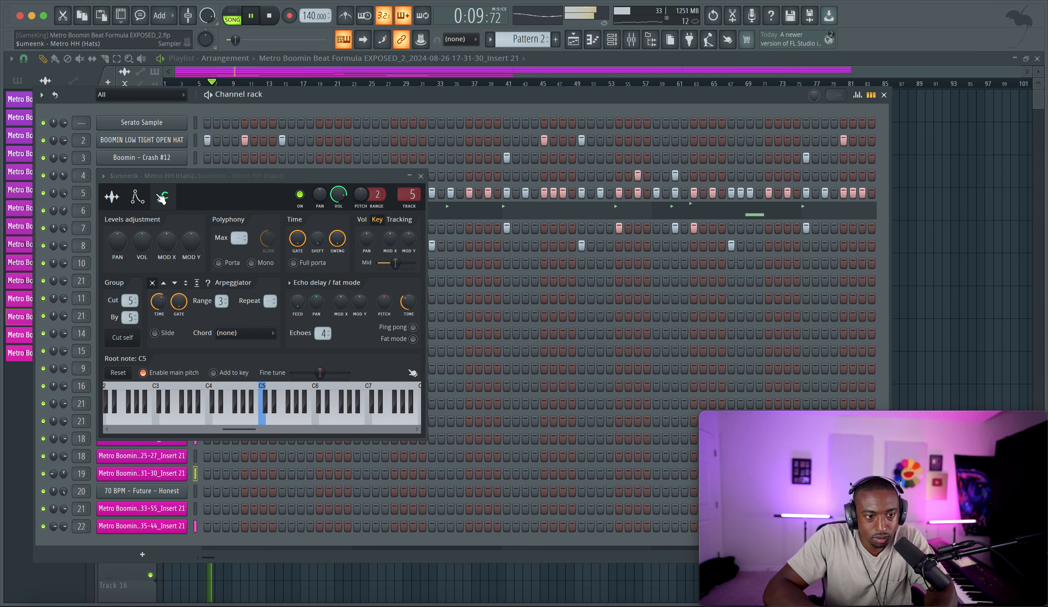
{"action": "left_click", "coordinate": [421, 176]}
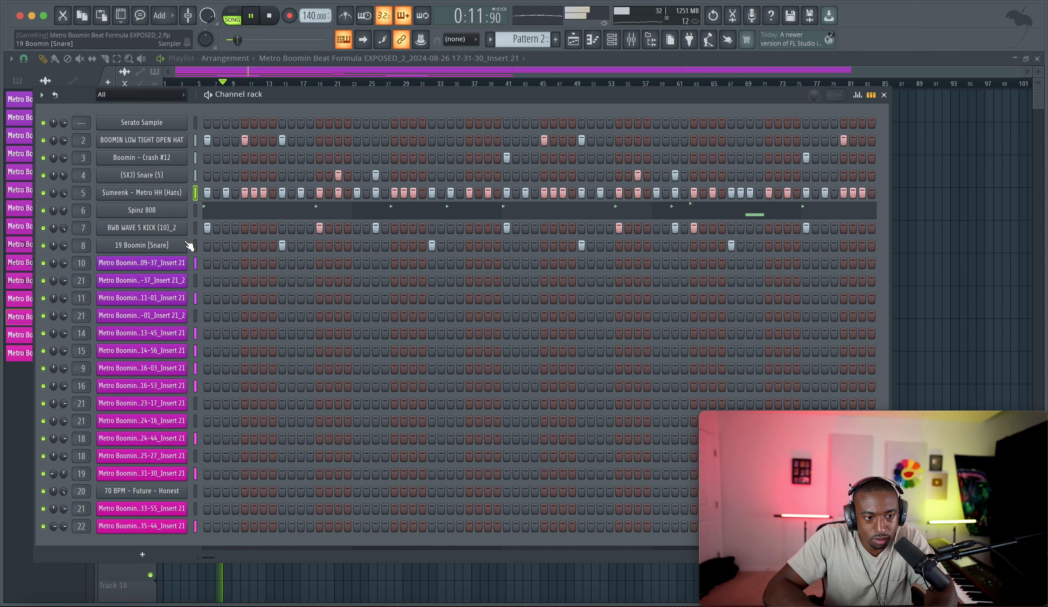
{"action": "left_click", "coordinate": [174, 247]}
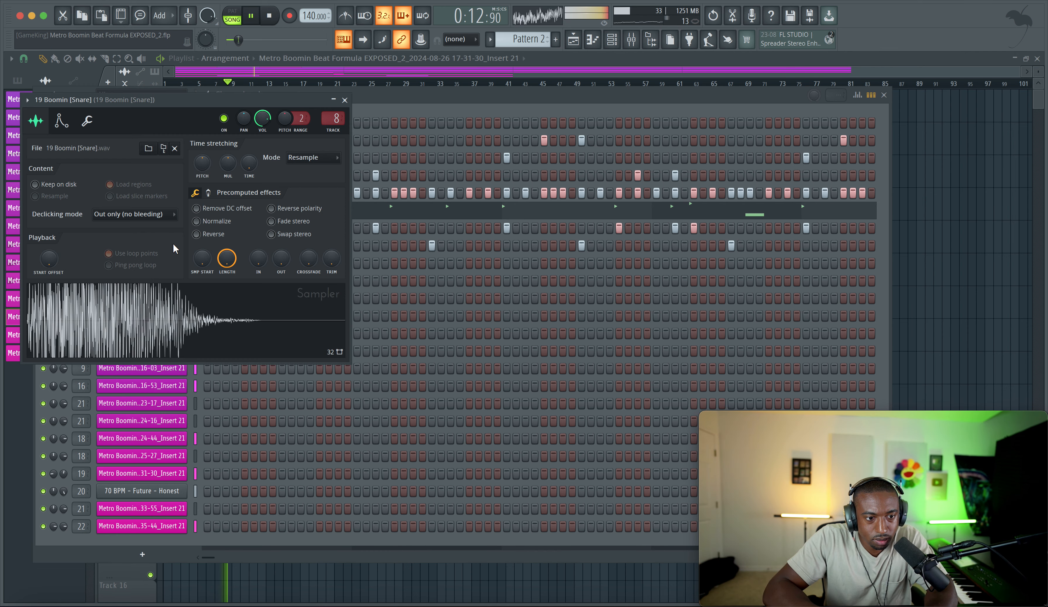
{"action": "left_click", "coordinate": [344, 101]}
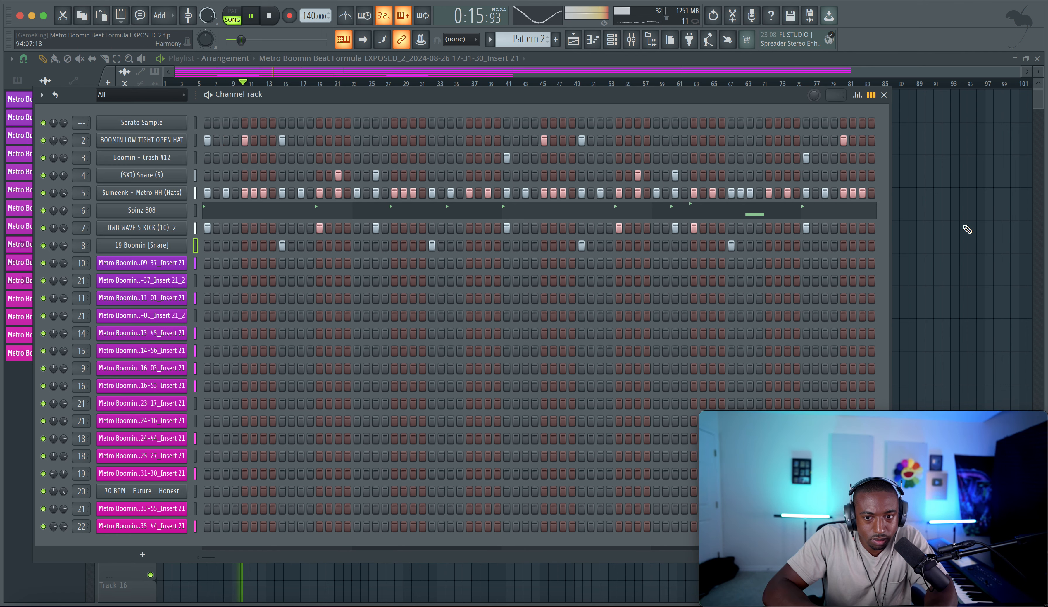
{"action": "key", "text": "F6"}
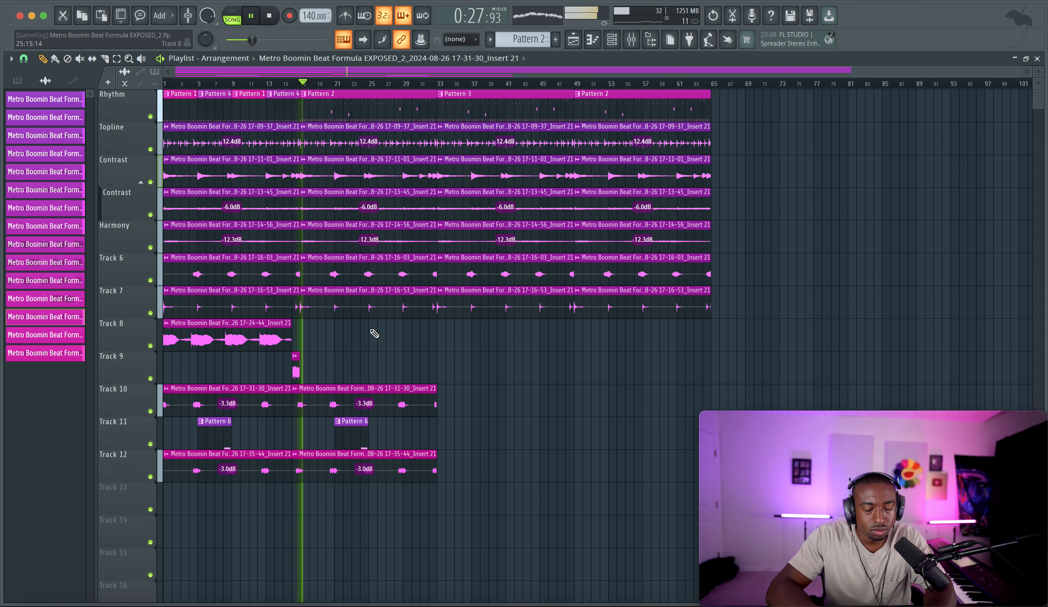
Merge the four pattern clips at the start of the Rhythm track into one clip and open its drum steps.
{"action": "left_click", "coordinate": [282, 107]}
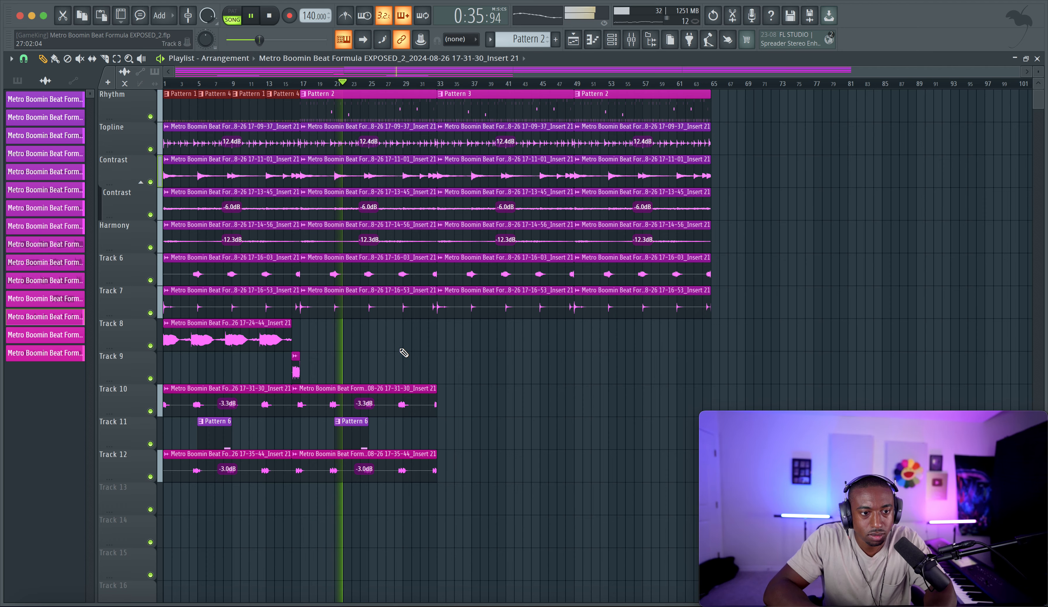
{"action": "key", "text": "super+g"}
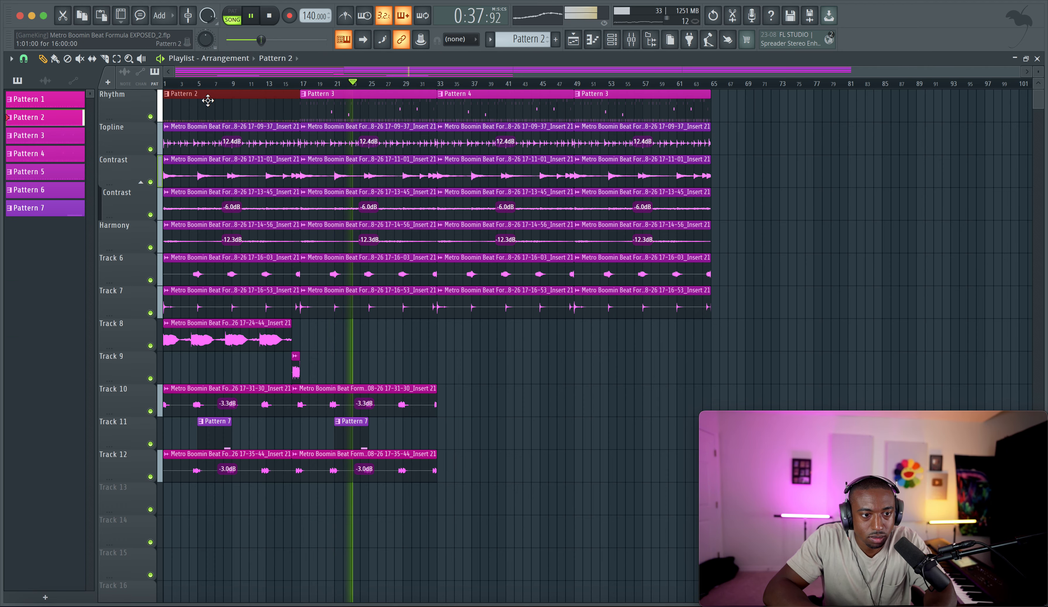
{"action": "double_click", "coordinate": [184, 98]}
{"action": "left_click", "coordinate": [611, 41]}
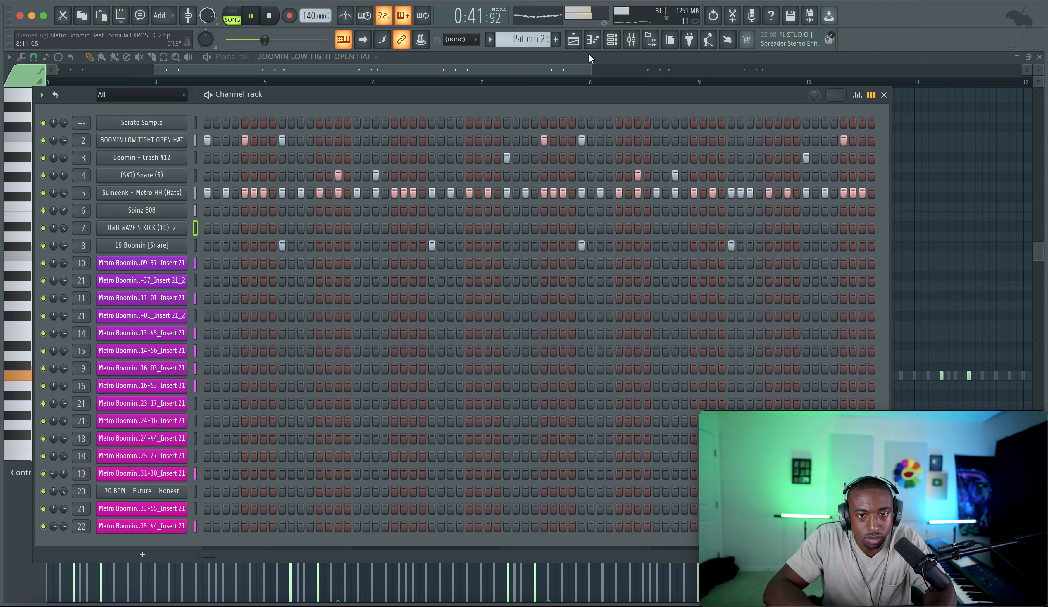
Return to the playlist arrangement and reopen the channel rack to review the drum steps of Pattern 2.
{"action": "left_click", "coordinate": [574, 40]}
{"action": "left_click", "coordinate": [829, 177]}
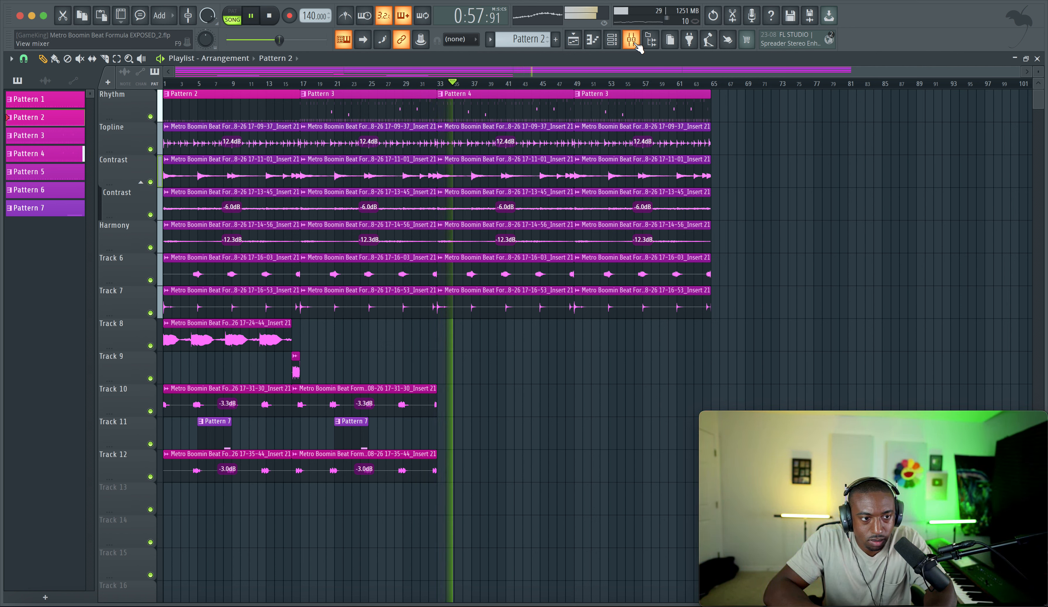
{"action": "left_click", "coordinate": [620, 45]}
{"action": "left_click", "coordinate": [620, 45]}
{"action": "left_click", "coordinate": [620, 45]}
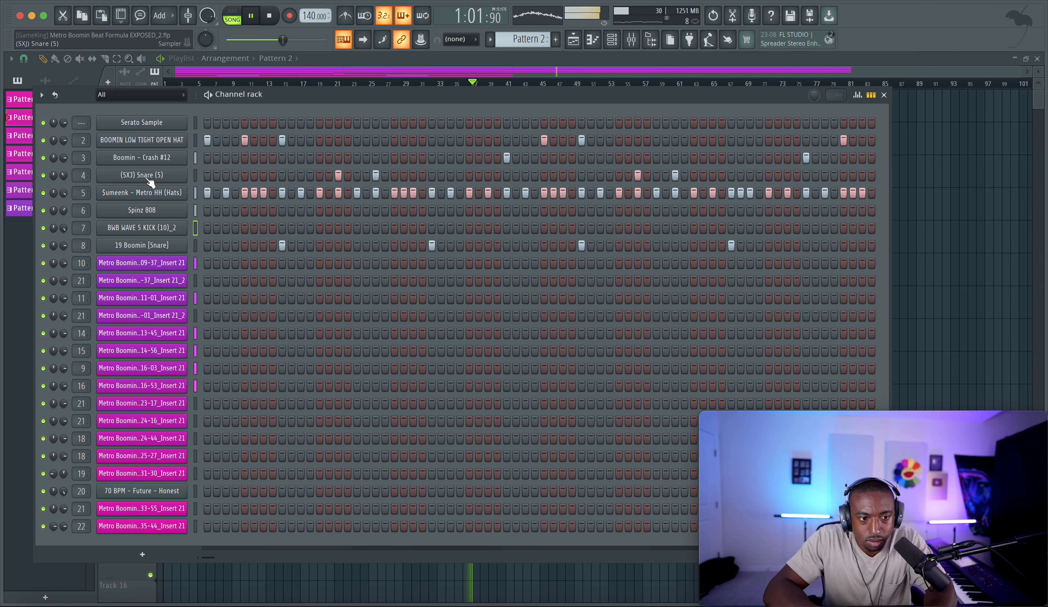
Adjust the Spinz 808 channel's volume to about 62% in the channel rack and return to the playlist.
{"action": "right_click", "coordinate": [72, 213]}
{"action": "left_click", "coordinate": [83, 367]}
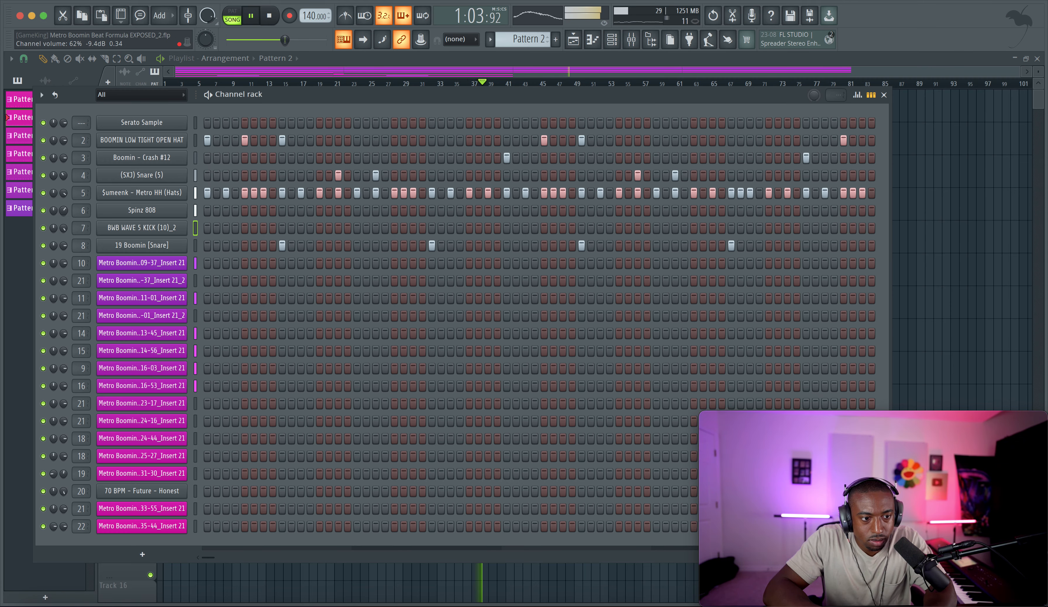
{"action": "left_click_drag", "start_coordinate": [67, 213], "coordinate": [70, 215]}
{"action": "left_click", "coordinate": [938, 200]}
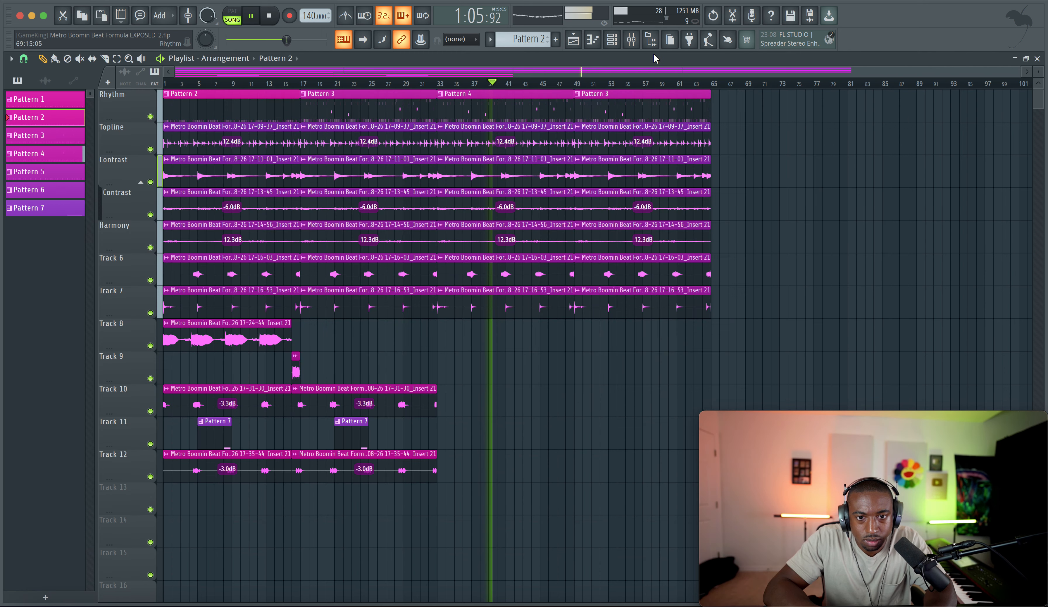
Lower the Mel D 2 fader slightly in the mixer, then hide the mixer while the beat plays.
{"action": "left_click", "coordinate": [631, 39]}
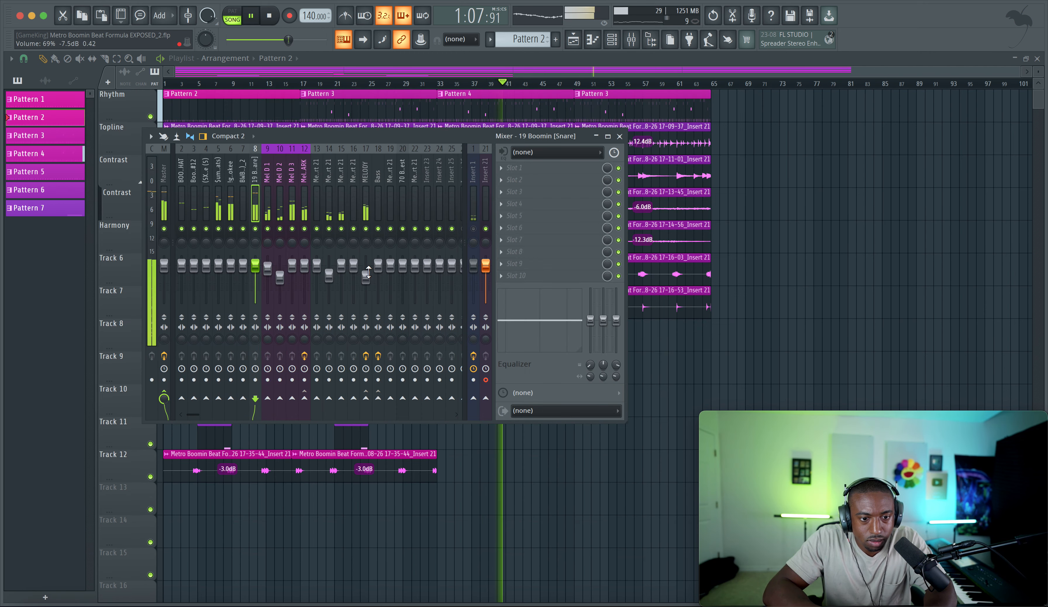
{"action": "left_click_drag", "start_coordinate": [282, 277], "coordinate": [281, 278]}
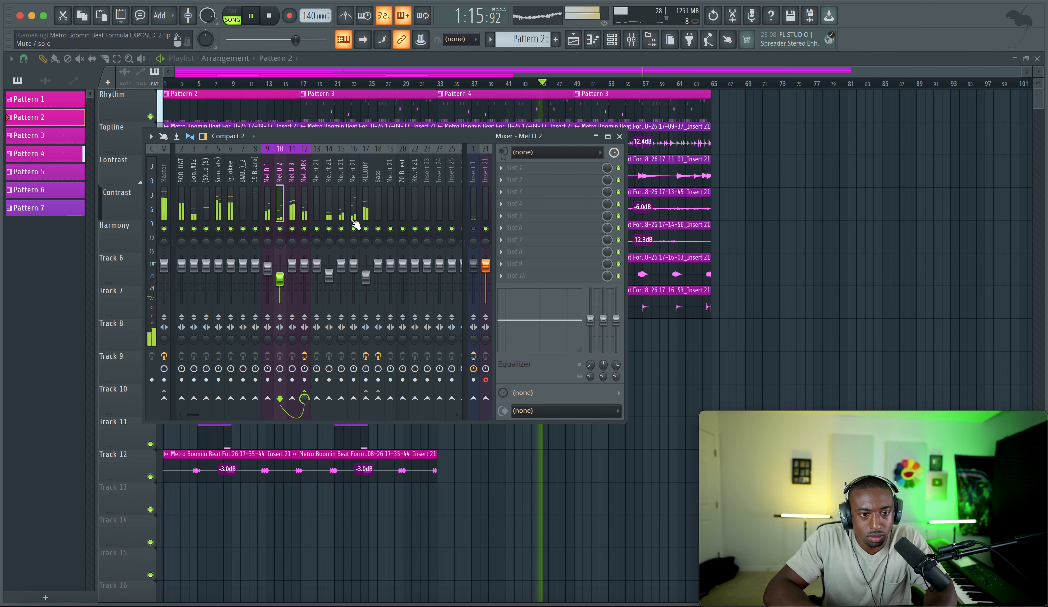
{"action": "key", "text": "F9"}
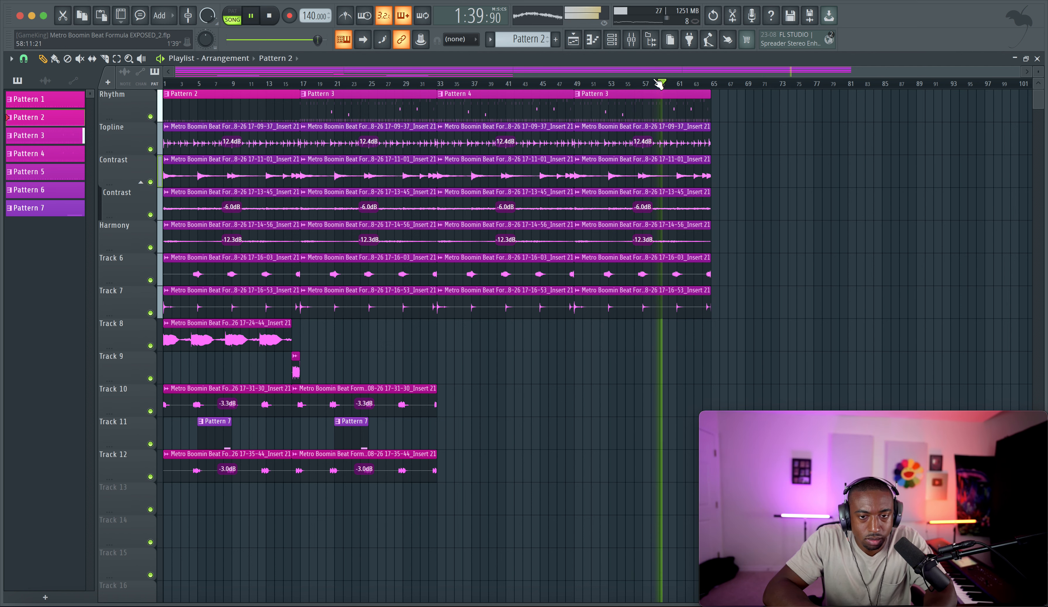
Reopen the mixer to inspect the effects on the MELODY and Melody DARK tracks, then close it.
{"action": "left_click", "coordinate": [633, 47]}
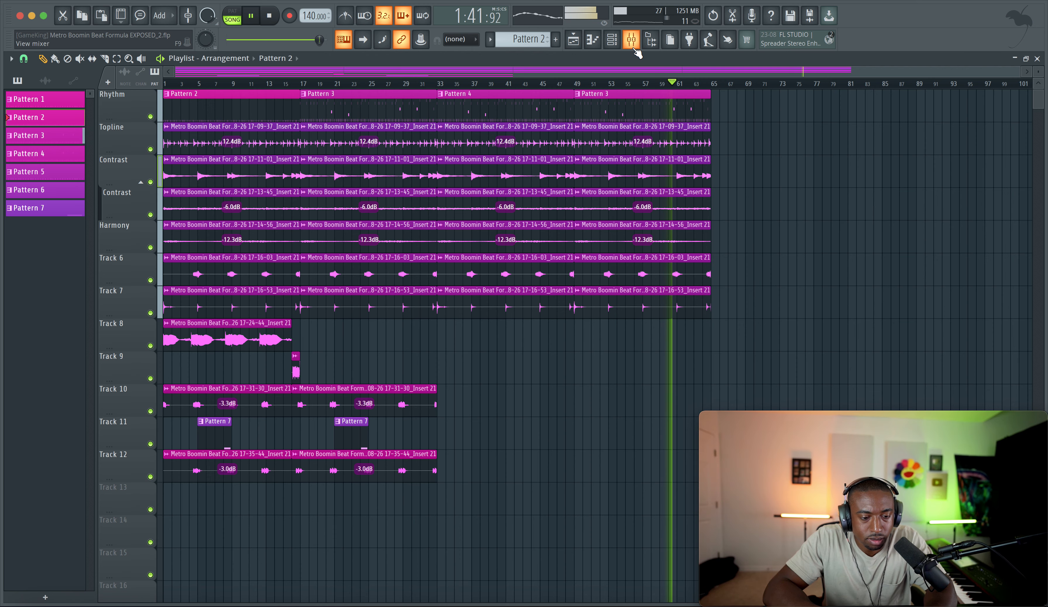
{"action": "left_click", "coordinate": [634, 47]}
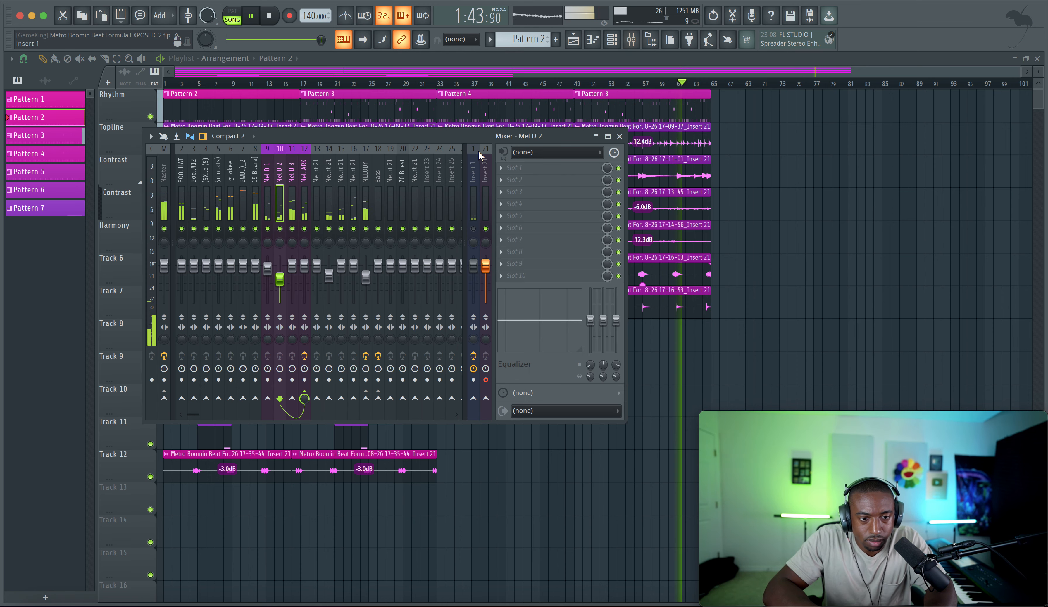
{"action": "left_click", "coordinate": [298, 180]}
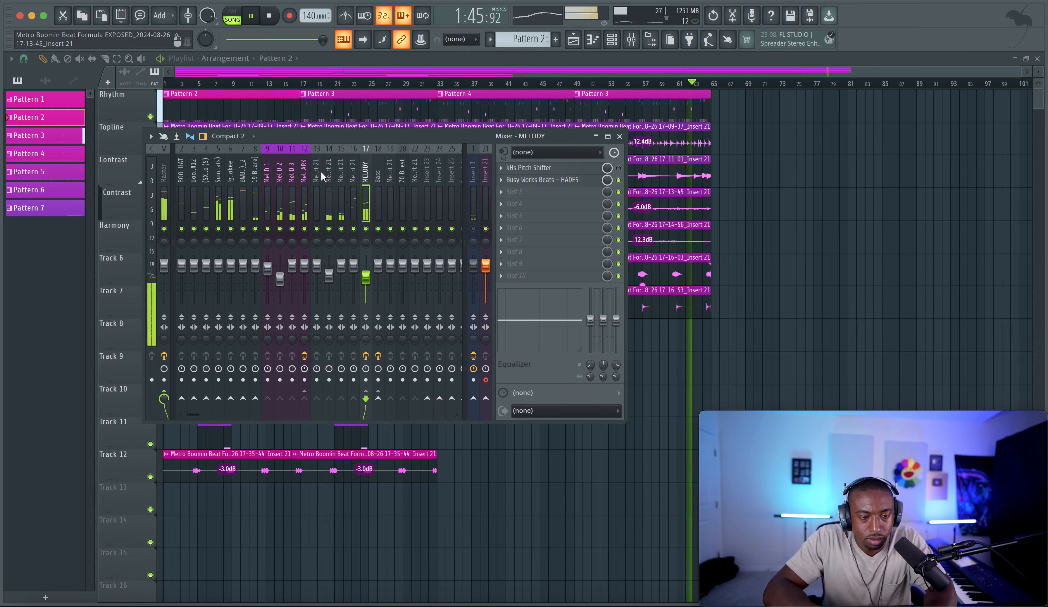
{"action": "left_click", "coordinate": [619, 136]}
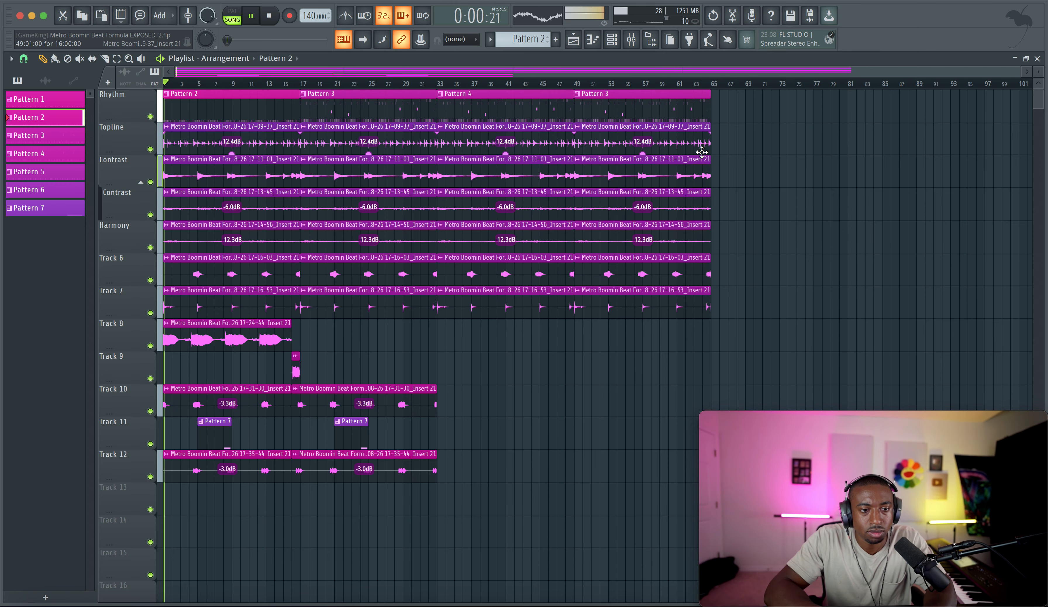
Create an automation clip for Melody DARK's Crystallizer mix level and stretch it on Track 13 from bar 1 to about bar 61.
{"action": "key", "text": "F9"}
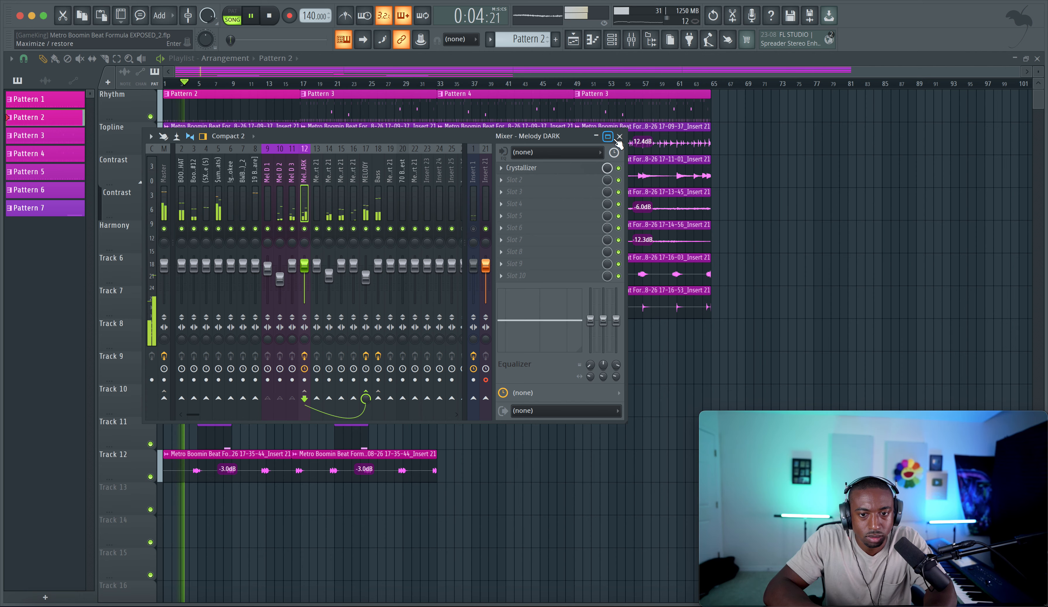
{"action": "right_click", "coordinate": [620, 171]}
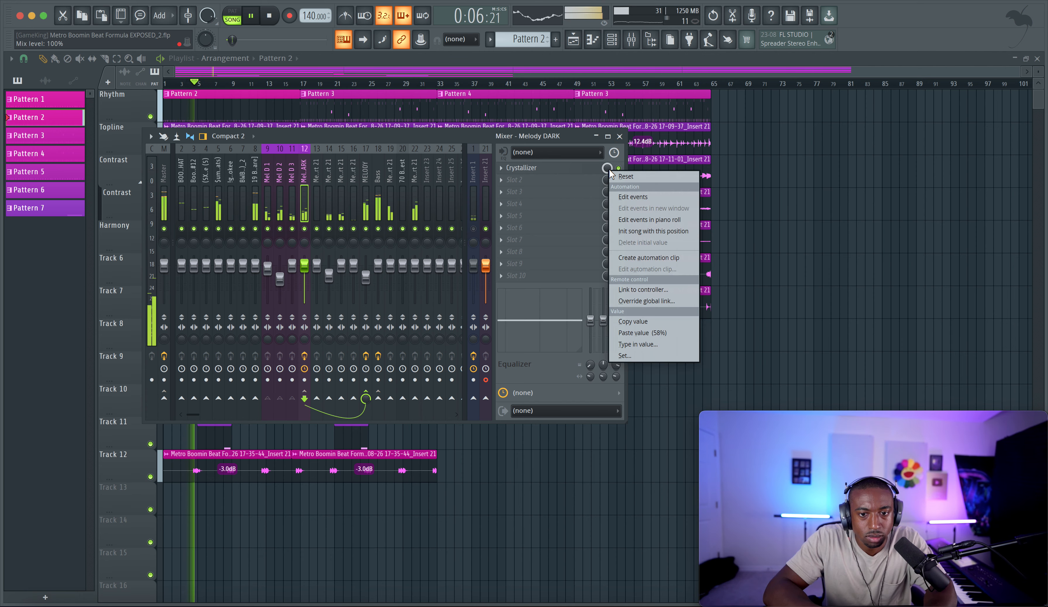
{"action": "left_click", "coordinate": [644, 260]}
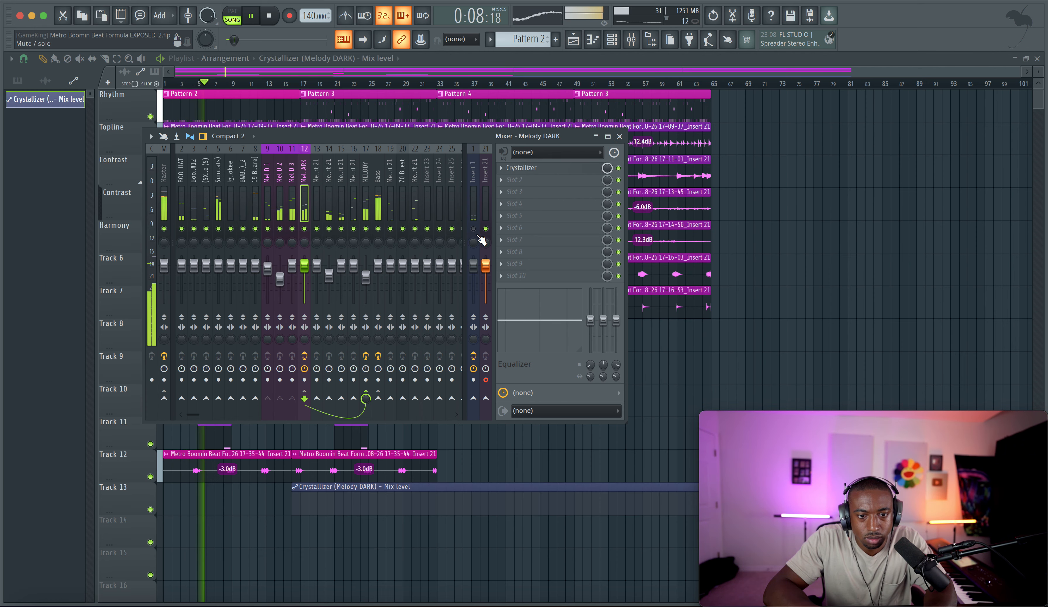
{"action": "left_click_drag", "start_coordinate": [447, 487], "coordinate": [429, 481]}
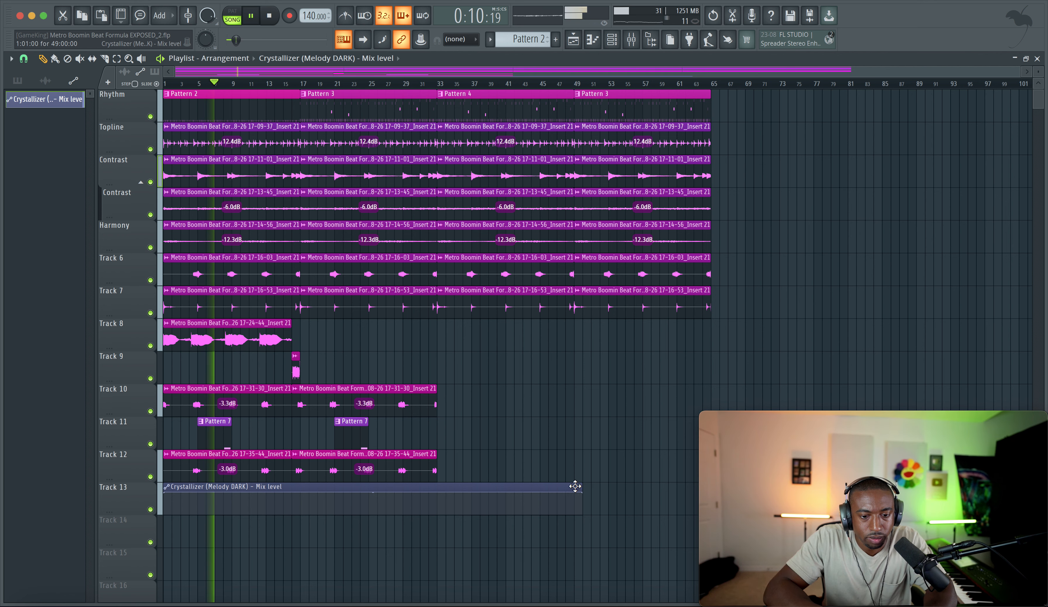
{"action": "left_click_drag", "start_coordinate": [584, 491], "coordinate": [680, 490]}
{"action": "scroll", "coordinate": [650, 417], "scroll_direction": "down", "scroll_amount": 3}
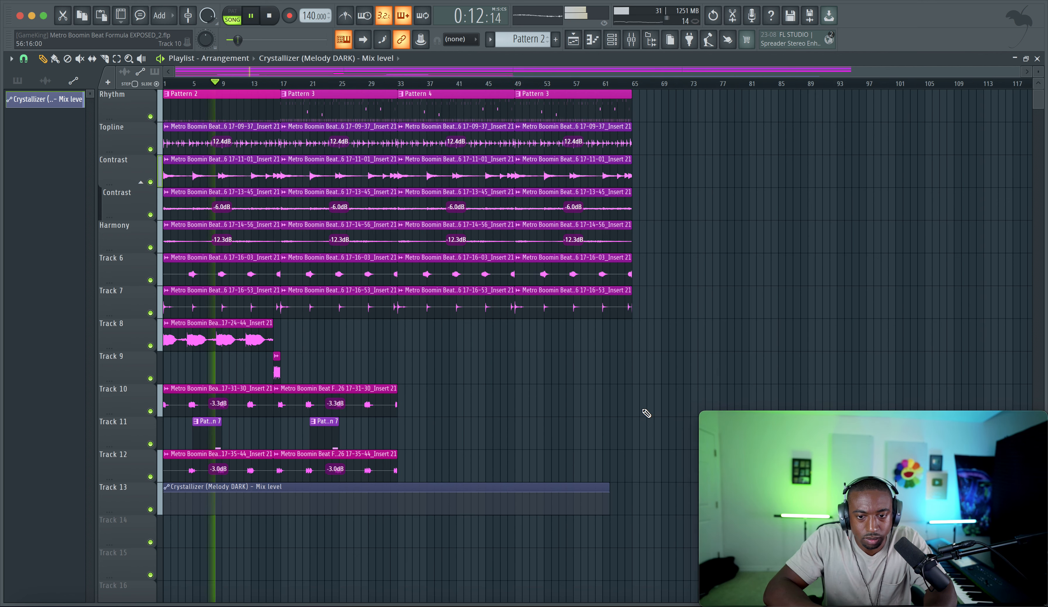
Drop the Crystallizer automation at bar 65 and duplicate all the other arrangement clips to start at bar 65.
{"action": "left_click_drag", "start_coordinate": [576, 495], "coordinate": [634, 97]}
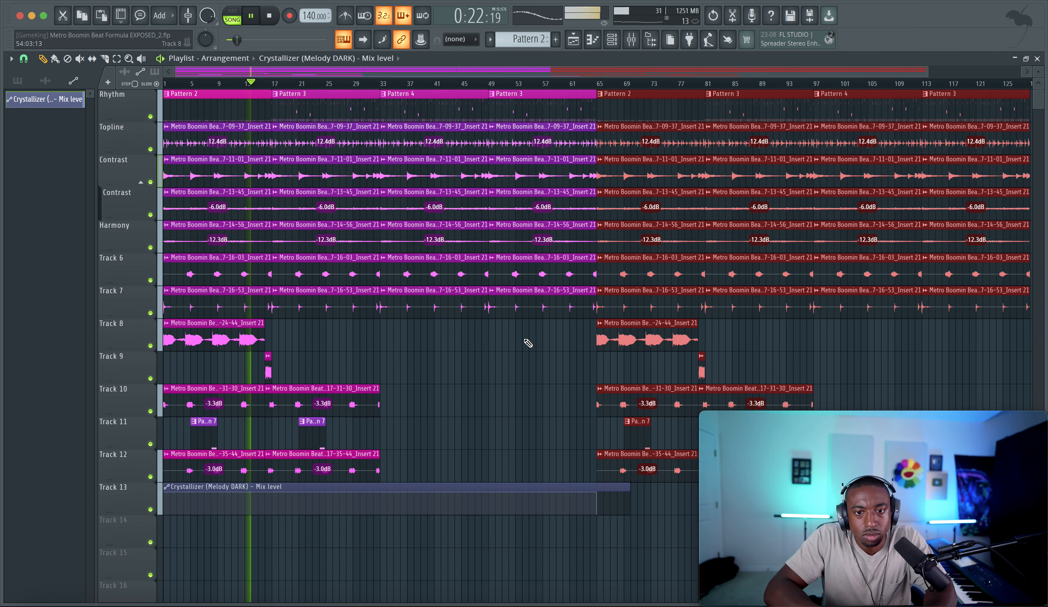
{"action": "scroll", "coordinate": [529, 342], "scroll_direction": "down", "scroll_amount": 3}
{"action": "scroll", "coordinate": [496, 527], "scroll_direction": "right", "scroll_amount": 1}
{"action": "left_click", "coordinate": [496, 528]}
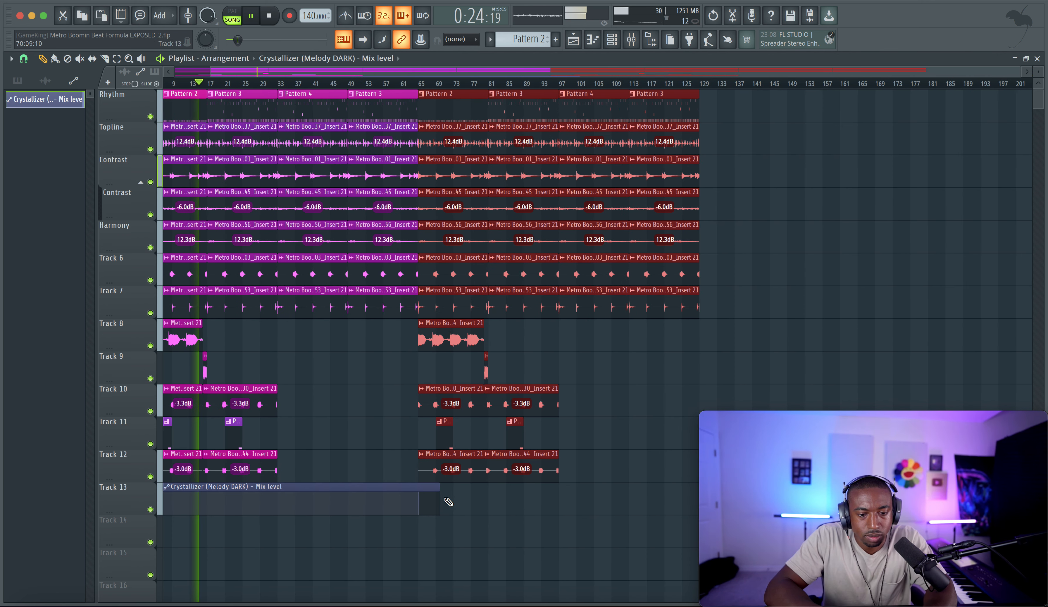
Extend the Crystallizer mix level automation clip on Track 13 to the end of the duplicated section at bar 129.
{"action": "left_click_drag", "start_coordinate": [441, 489], "coordinate": [693, 486]}
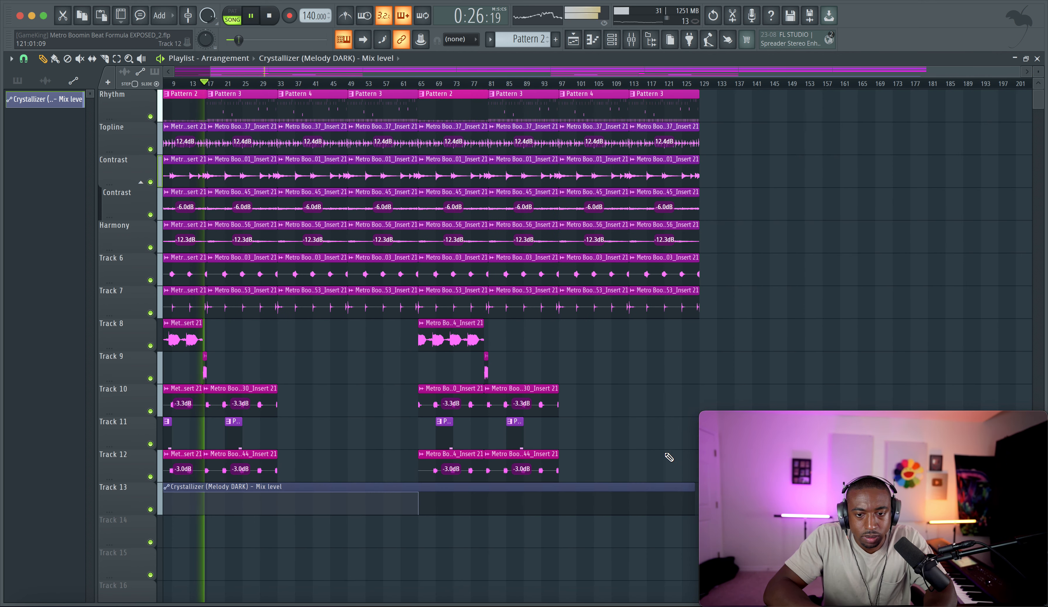
{"action": "scroll", "coordinate": [667, 463], "scroll_direction": "right", "scroll_amount": 1}
{"action": "scroll", "coordinate": [701, 372], "scroll_direction": "up", "scroll_amount": 2}
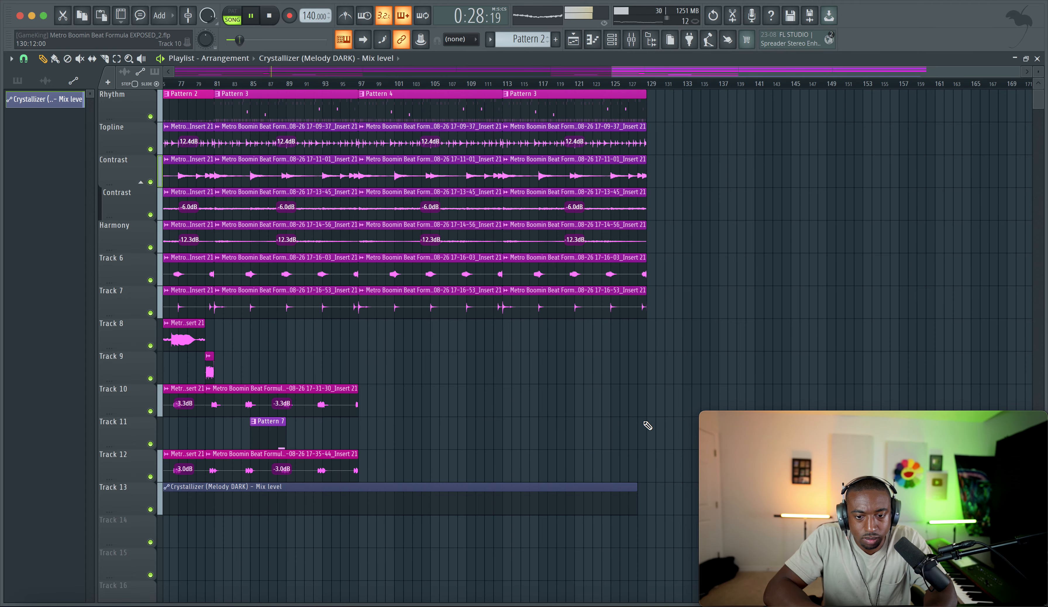
{"action": "left_click_drag", "start_coordinate": [636, 492], "coordinate": [646, 490]}
{"action": "scroll", "coordinate": [621, 461], "scroll_direction": "down", "scroll_amount": 2}
{"action": "scroll", "coordinate": [417, 405], "scroll_direction": "down", "scroll_amount": 1}
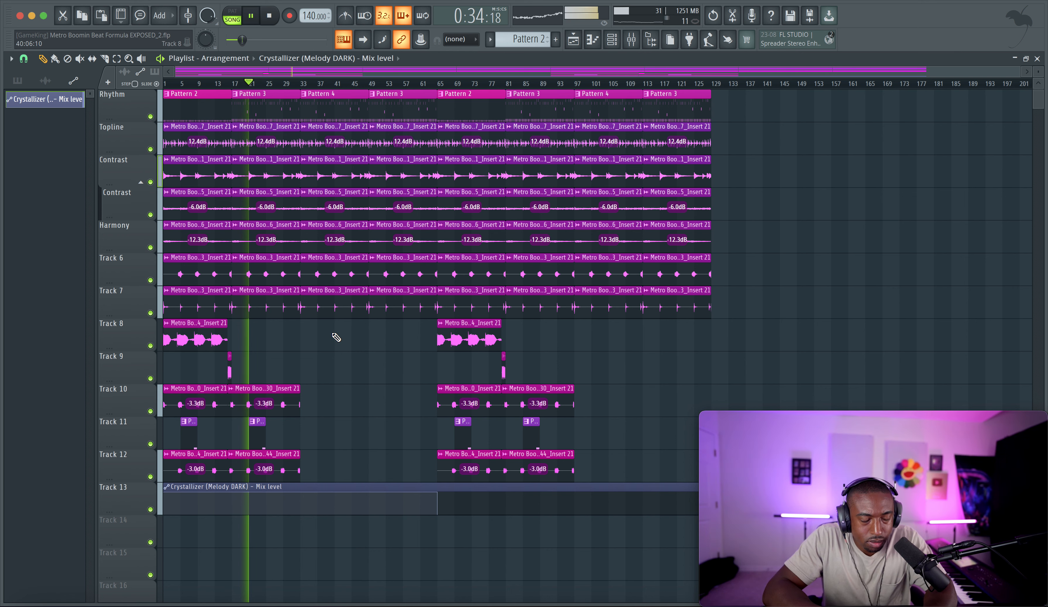
Select the 808 track on mixer insert 6, check it with its mute switch, and show all channels in the channel rack.
{"action": "left_click", "coordinate": [631, 40]}
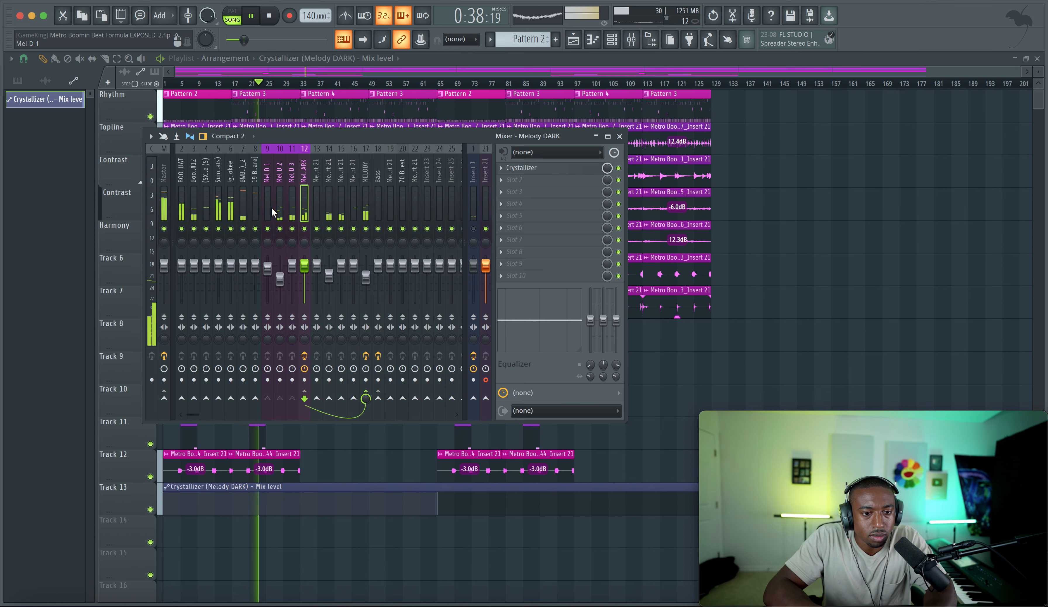
{"action": "left_click", "coordinate": [234, 195]}
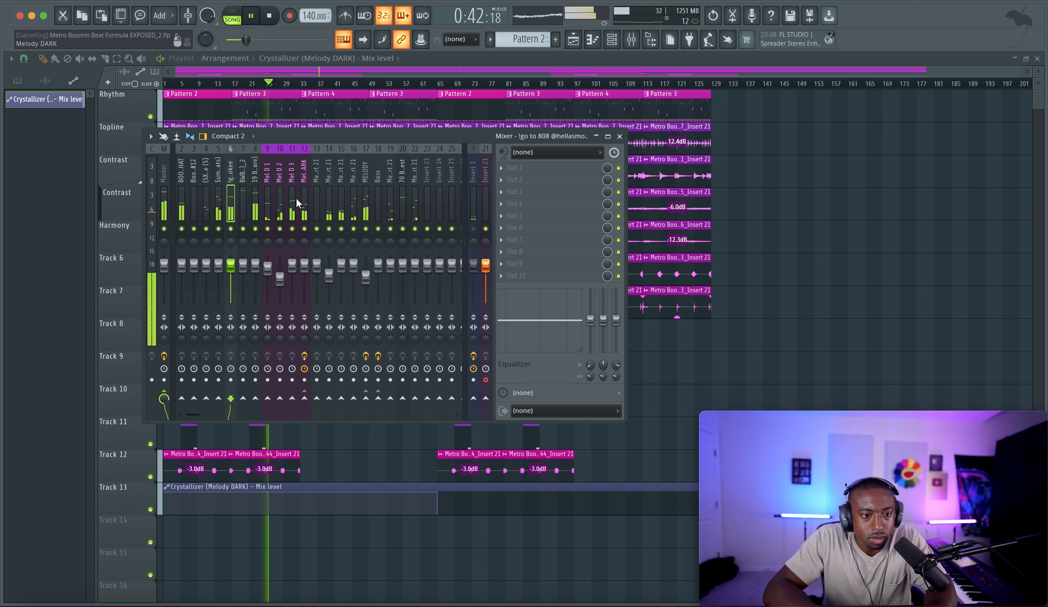
{"action": "left_click", "coordinate": [233, 229]}
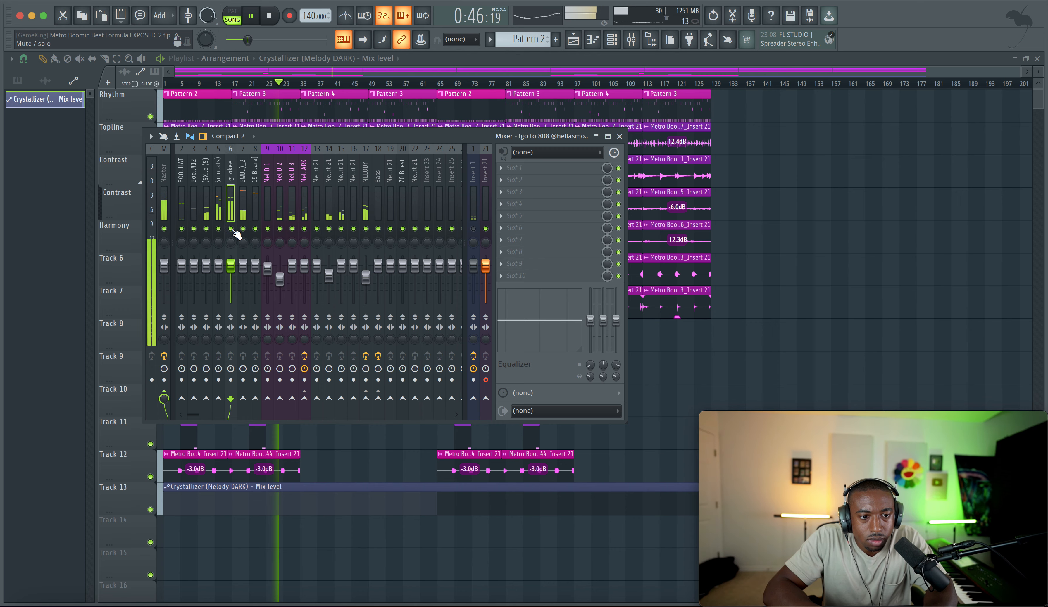
{"action": "left_click", "coordinate": [612, 40]}
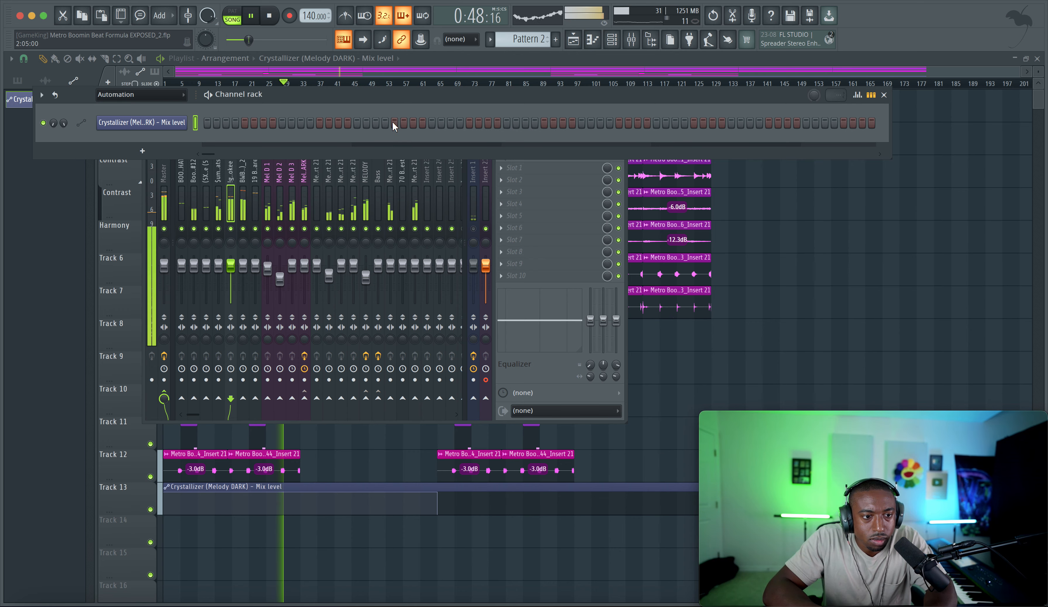
{"action": "left_click", "coordinate": [142, 95]}
{"action": "left_click", "coordinate": [136, 106]}
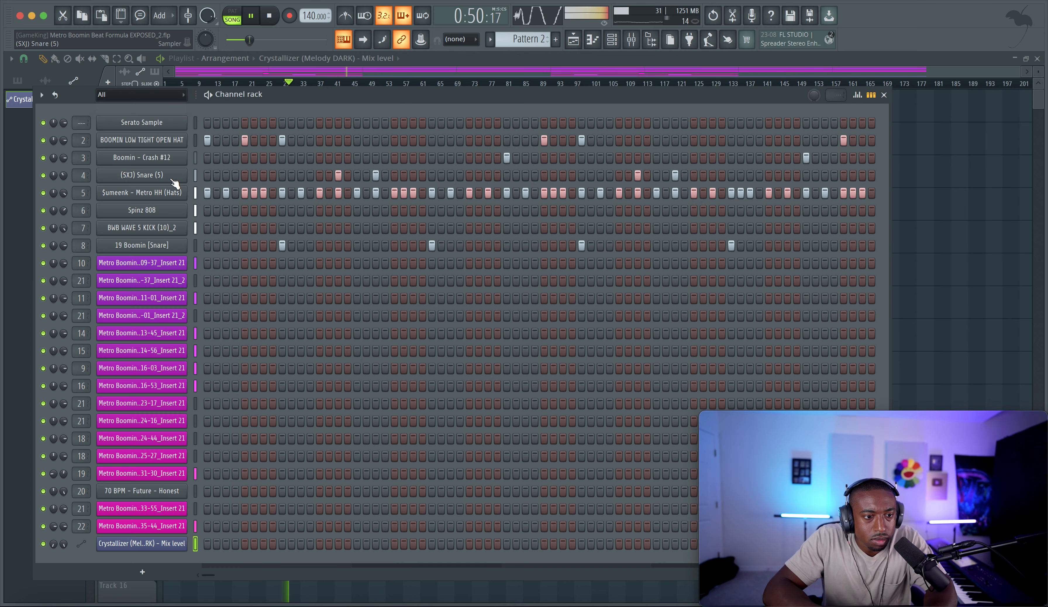
Load Rosetta Compressor into the first effect slot of the 808 mixer track.
{"action": "left_click", "coordinate": [631, 39]}
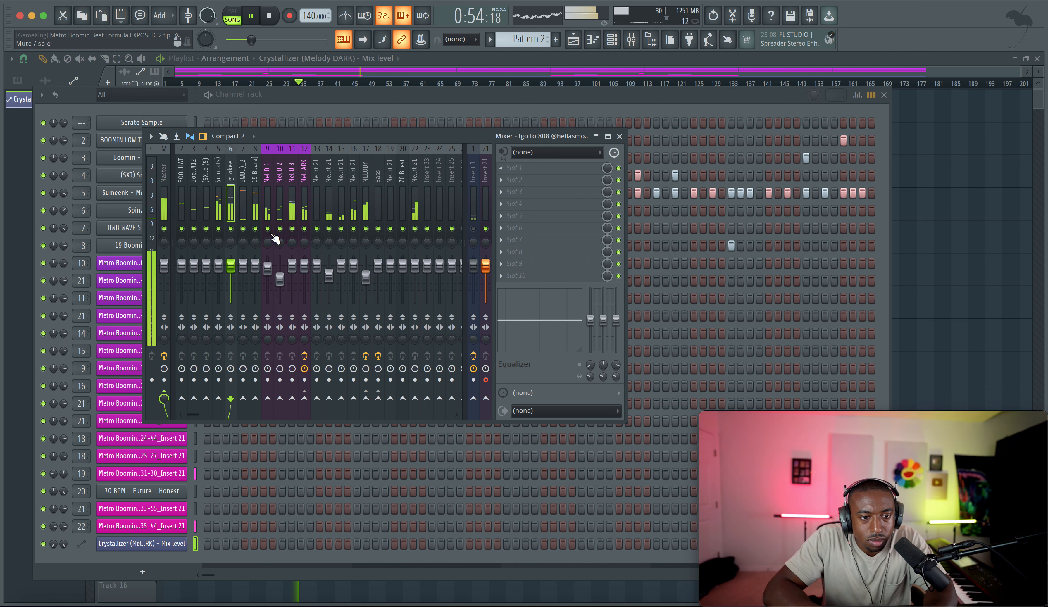
{"action": "left_click", "coordinate": [533, 171]}
{"action": "mouse_move", "coordinate": [517, 180]}
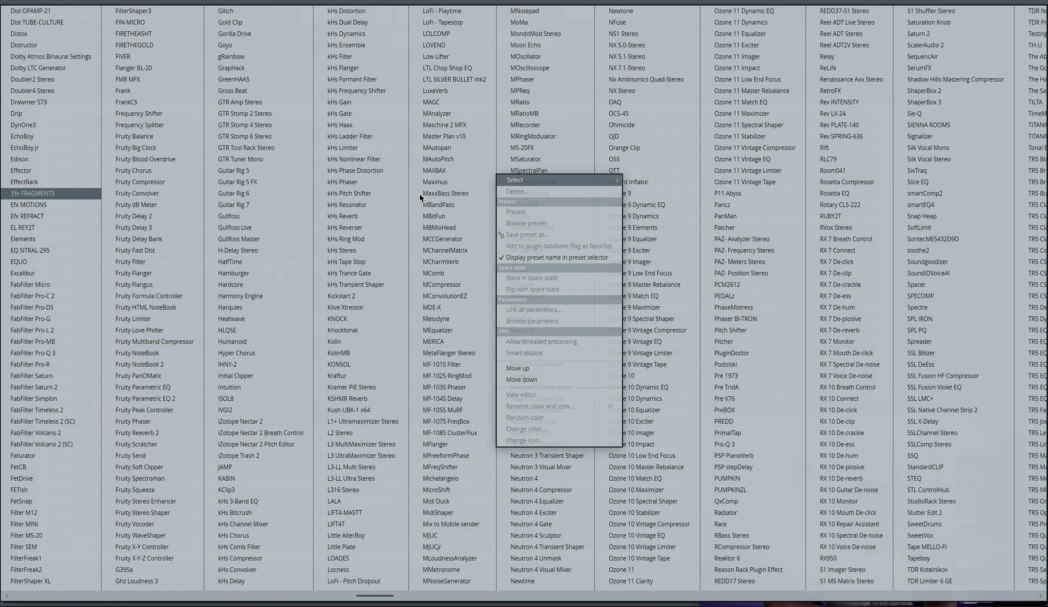
{"action": "scroll", "coordinate": [393, 202], "scroll_direction": "right", "scroll_amount": 1}
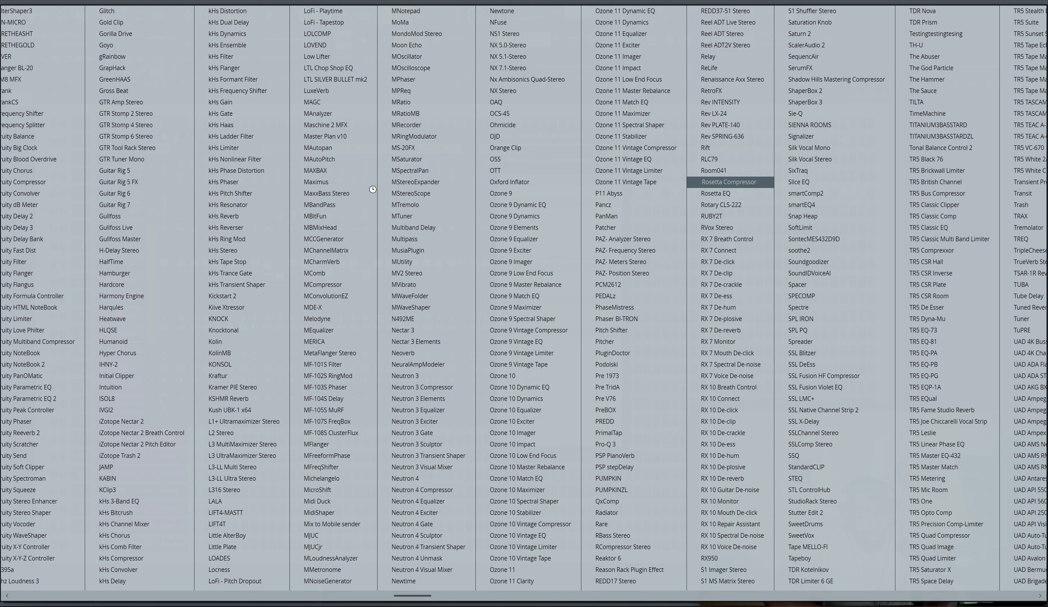
{"action": "key", "text": "Return"}
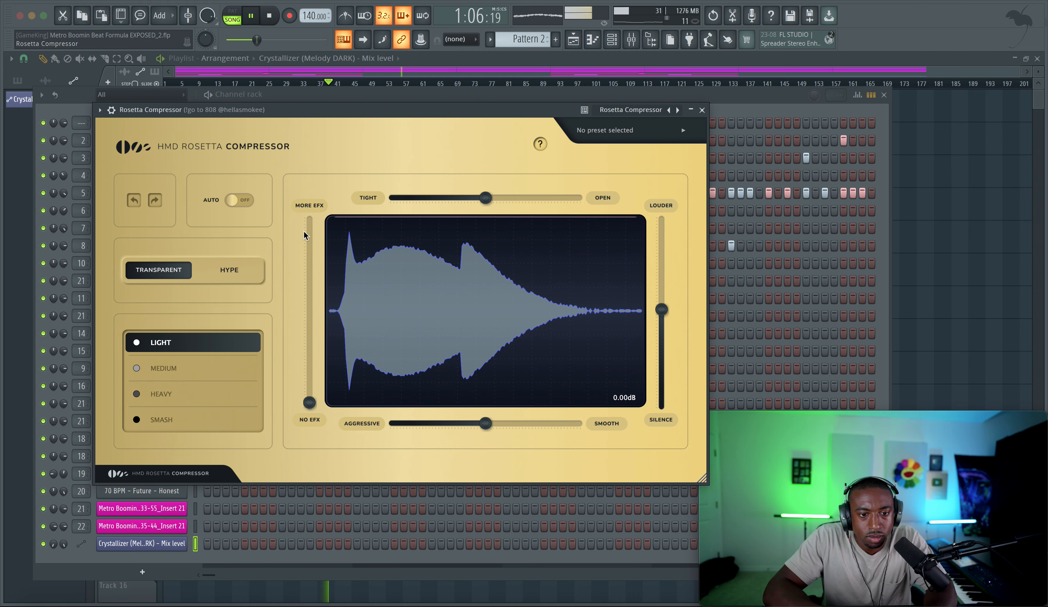
Set Rosetta Compressor on the 808 to auto gain on, Smash type and a 0.43 mix, then return to the playlist.
{"action": "left_click_drag", "start_coordinate": [318, 396], "coordinate": [313, 365]}
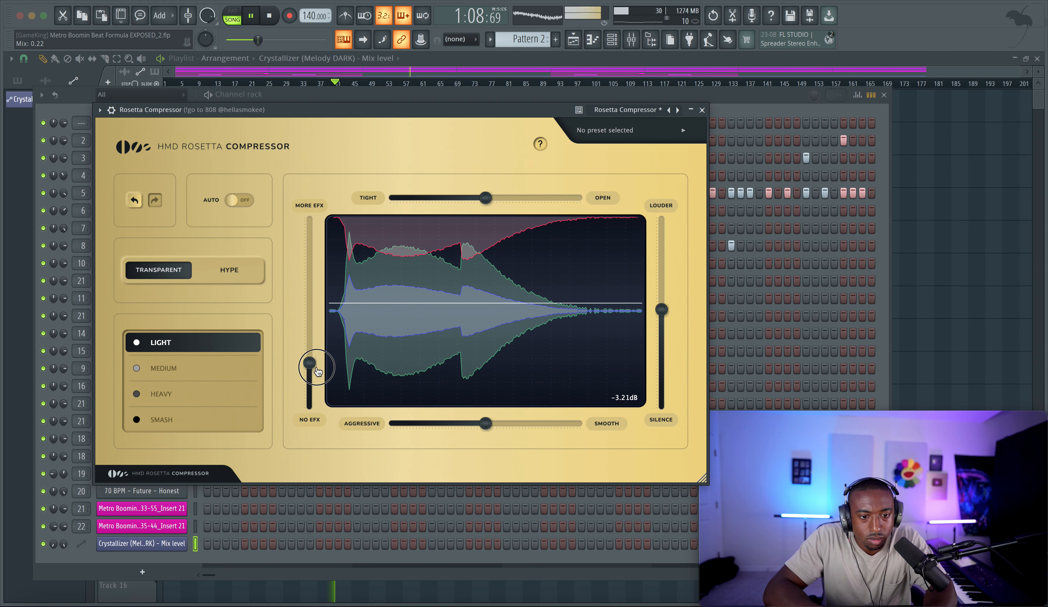
{"action": "left_click", "coordinate": [243, 207]}
{"action": "left_click_drag", "start_coordinate": [315, 372], "coordinate": [313, 329]}
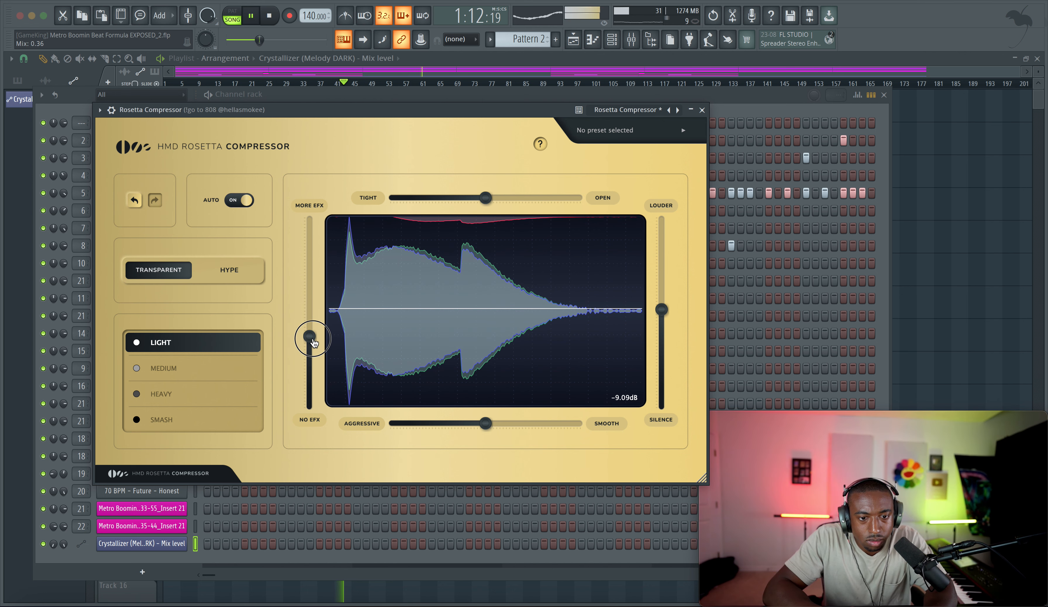
{"action": "left_click", "coordinate": [195, 420]}
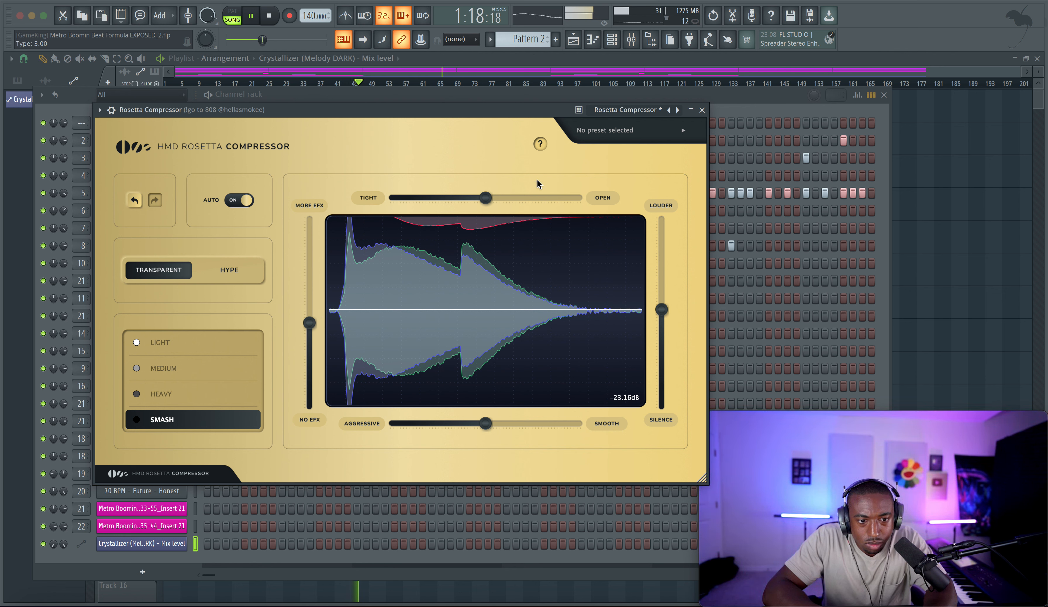
{"action": "mouse_move", "coordinate": [313, 327]}
{"action": "left_mouse_down"}
{"action": "mouse_move", "coordinate": [316, 344]}
{"action": "mouse_move", "coordinate": [308, 330]}
{"action": "left_mouse_up"}
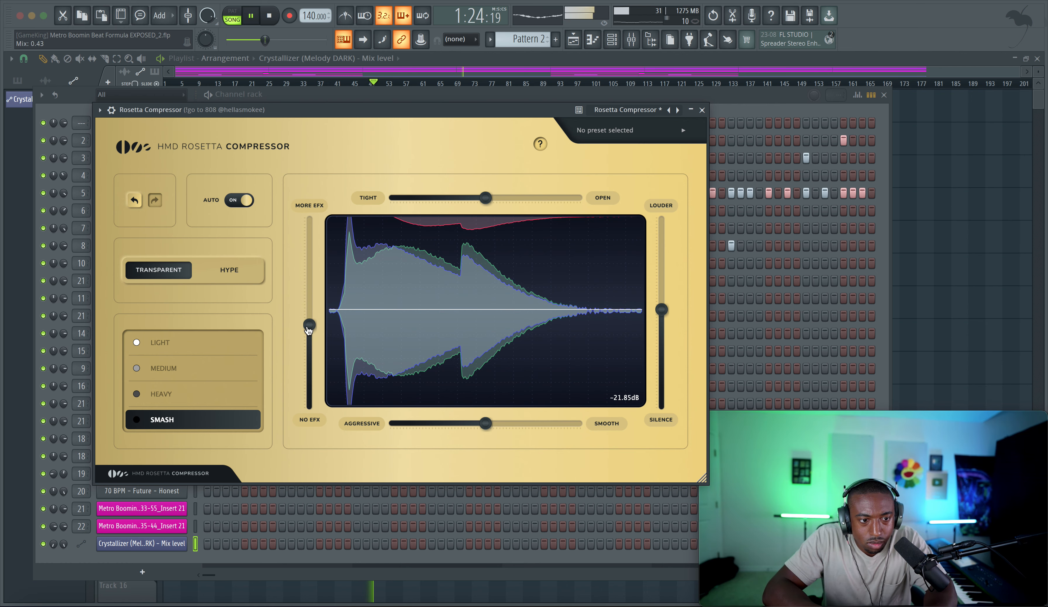
{"action": "left_click", "coordinate": [702, 110]}
{"action": "left_click", "coordinate": [851, 175]}
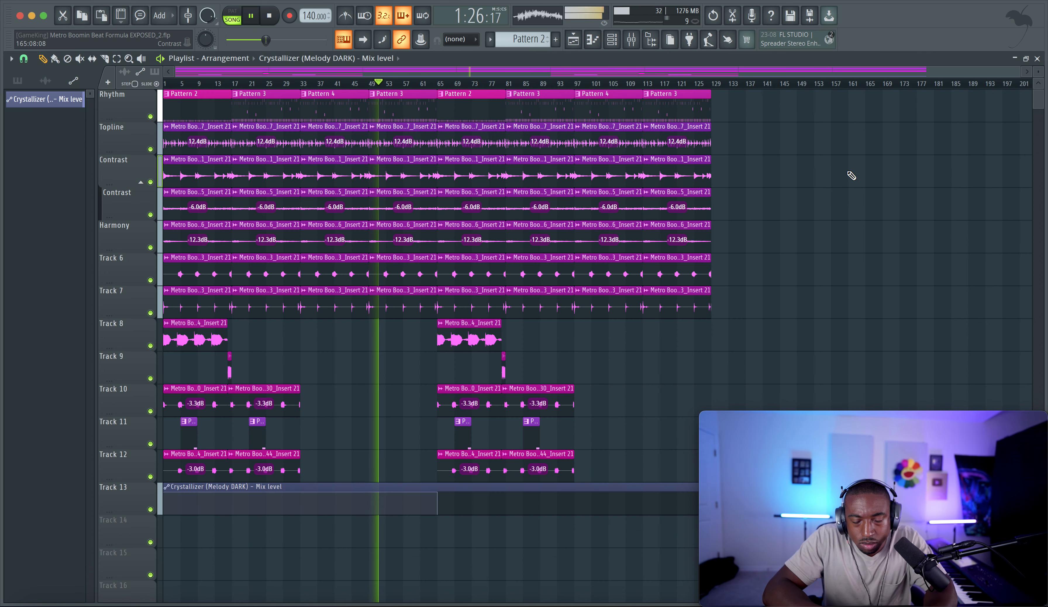
Open the mixer, compare the master with Gold Clip toggled, and load StandardCLIP into the master's third effect slot.
{"action": "scroll", "coordinate": [751, 160], "scroll_direction": "down", "scroll_amount": 1}
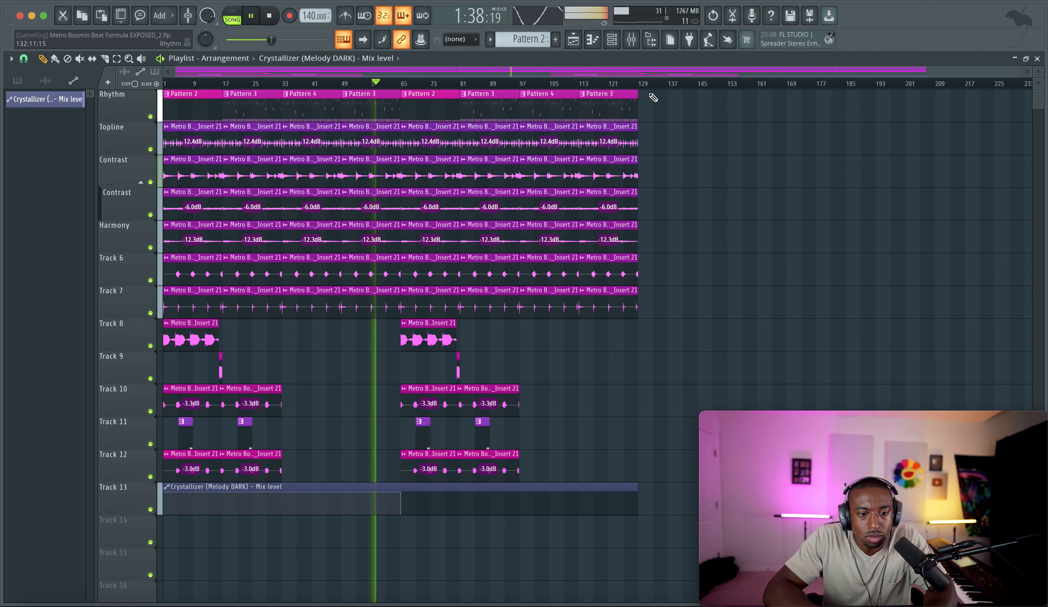
{"action": "left_click", "coordinate": [631, 39]}
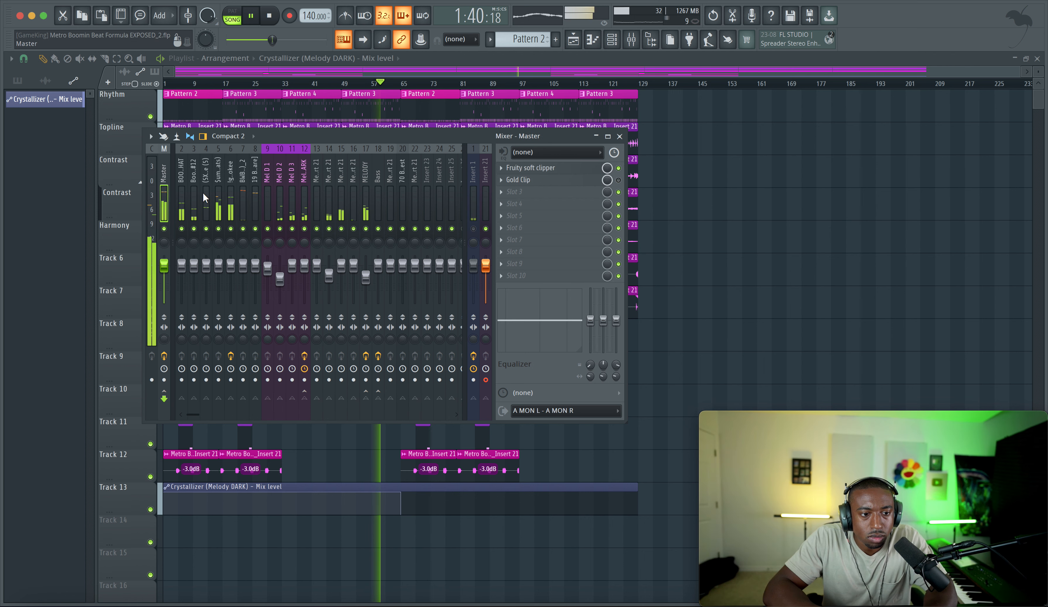
{"action": "left_click", "coordinate": [619, 181]}
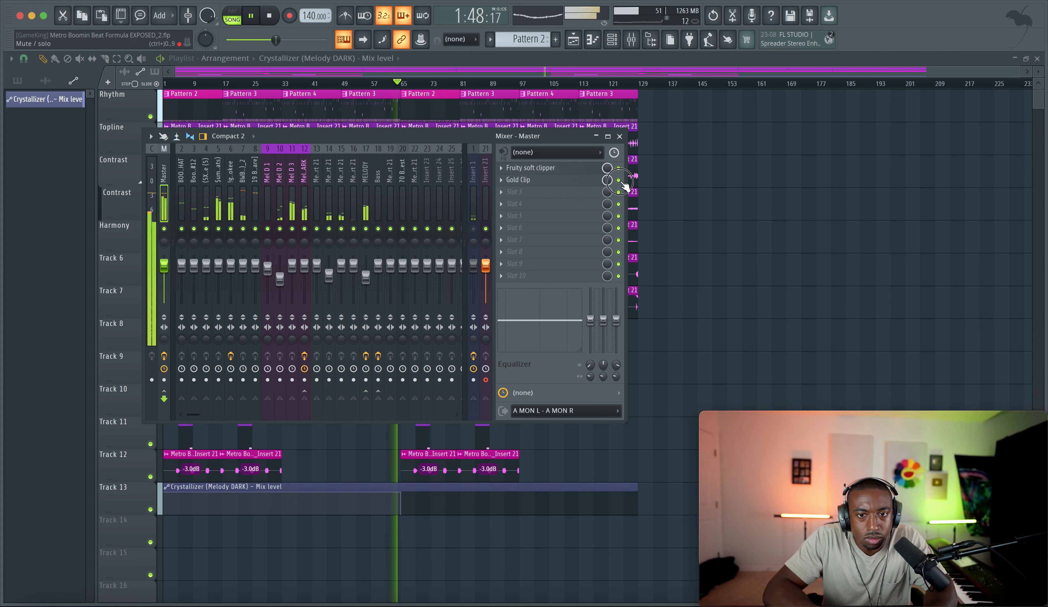
{"action": "left_click", "coordinate": [542, 192]}
{"action": "scroll", "coordinate": [493, 208], "scroll_direction": "right", "scroll_amount": 5}
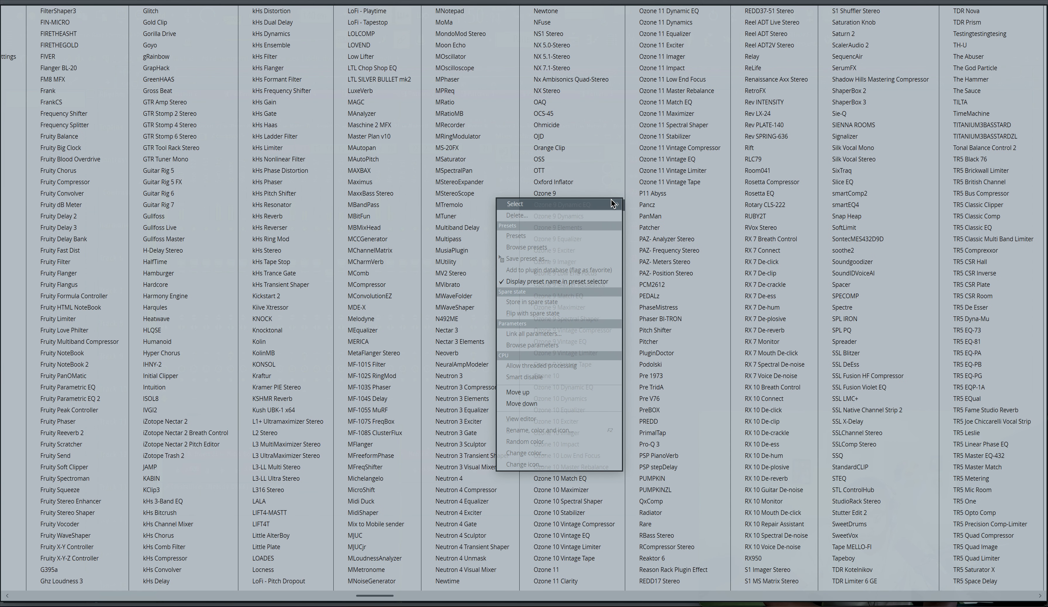
{"action": "left_click", "coordinate": [850, 467]}
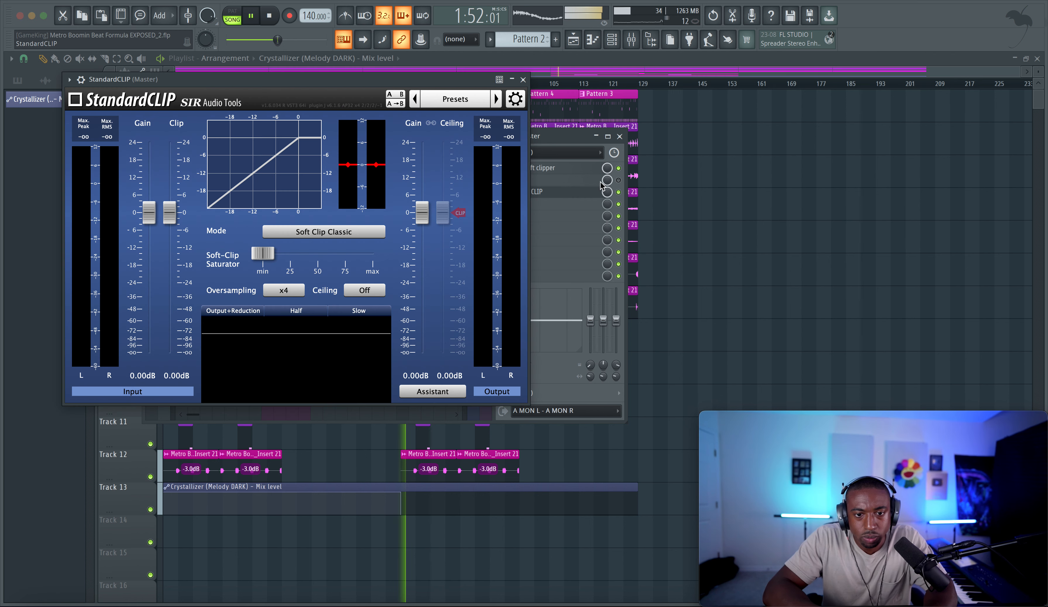
Set StandardCLIP on the master to 42% soft-clip saturation and a -2 dB clip level.
{"action": "left_click_drag", "start_coordinate": [256, 258], "coordinate": [309, 253]}
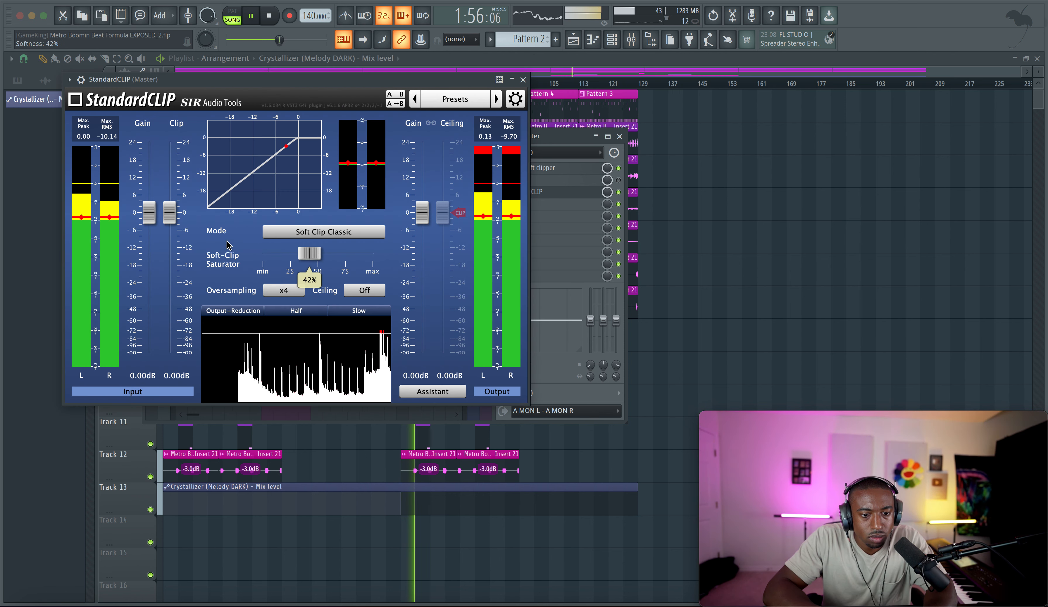
{"action": "left_click_drag", "start_coordinate": [169, 212], "coordinate": [172, 224]}
{"action": "left_click", "coordinate": [177, 376]}
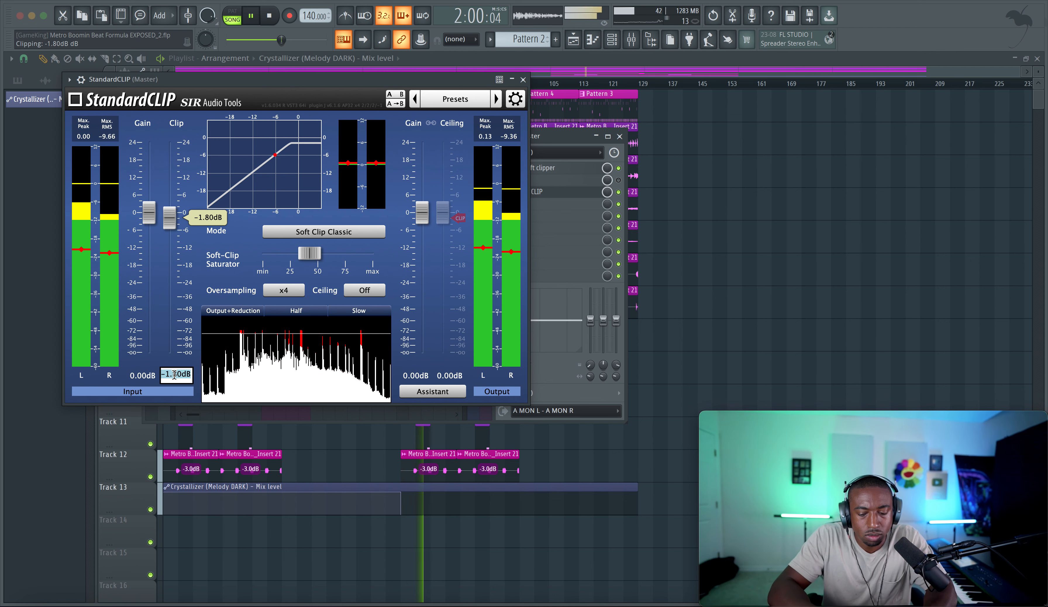
{"action": "type", "text": "-2"}
{"action": "key", "text": "Return"}
{"action": "mouse_move", "coordinate": [393, 214]}
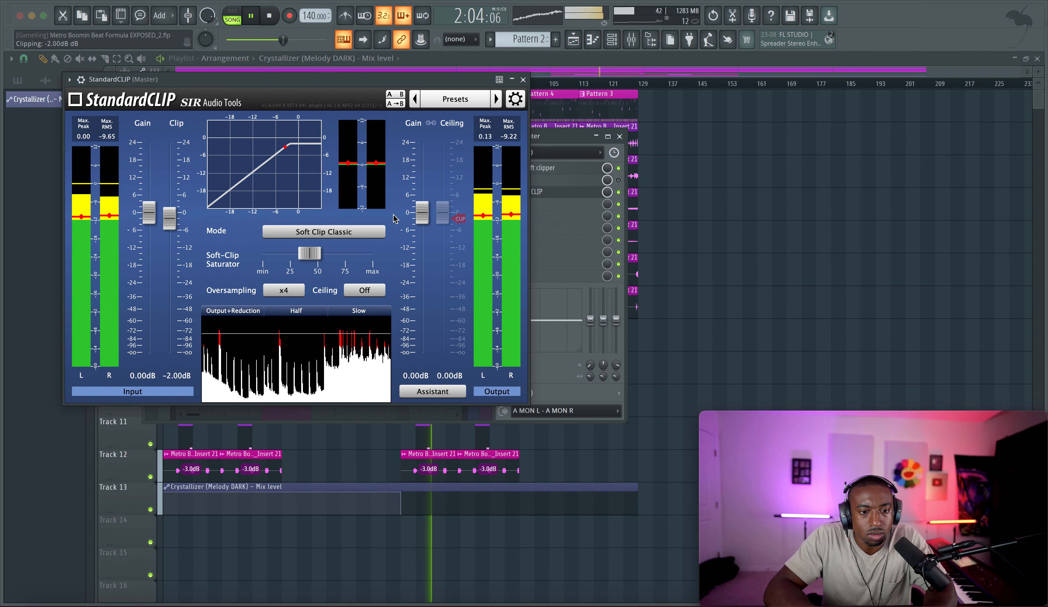
{"action": "left_click", "coordinate": [523, 79]}
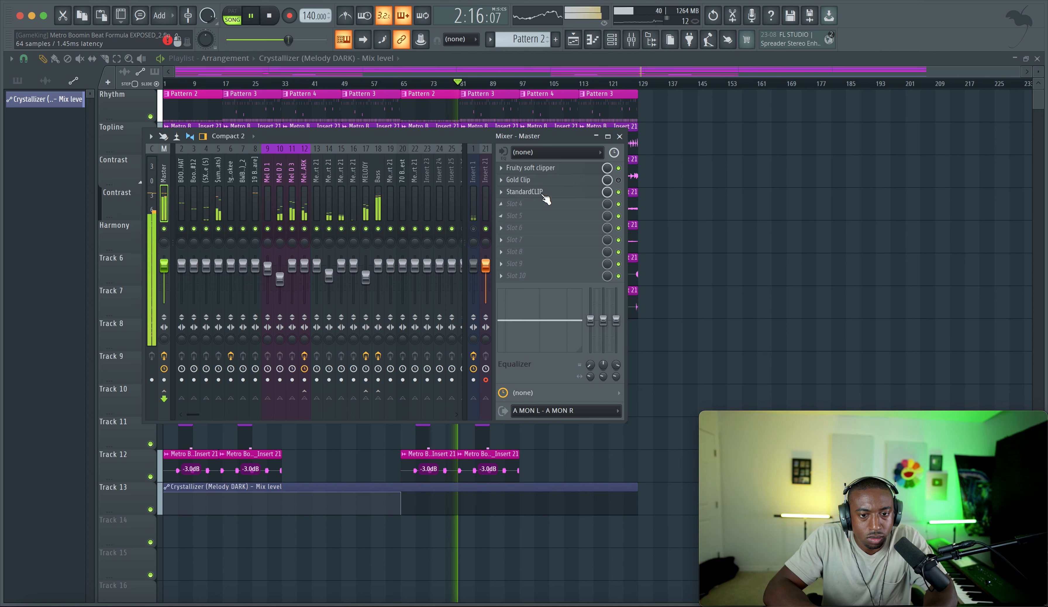
Load Rosetta Compressor into the fourth effect slot of the master track.
{"action": "left_click", "coordinate": [538, 208]}
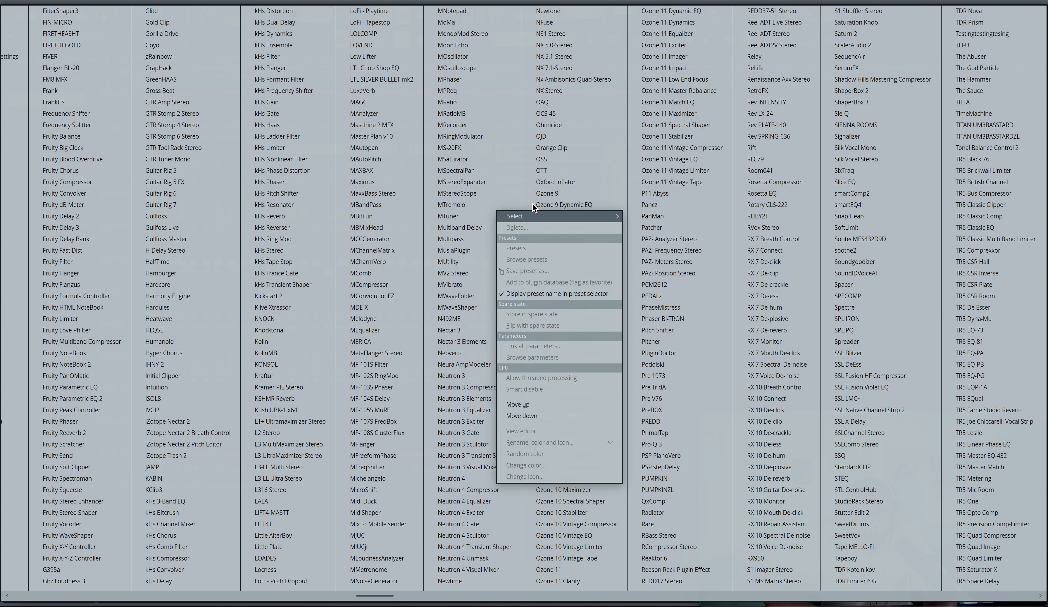
{"action": "left_click", "coordinate": [771, 182]}
{"action": "left_click", "coordinate": [372, 208]}
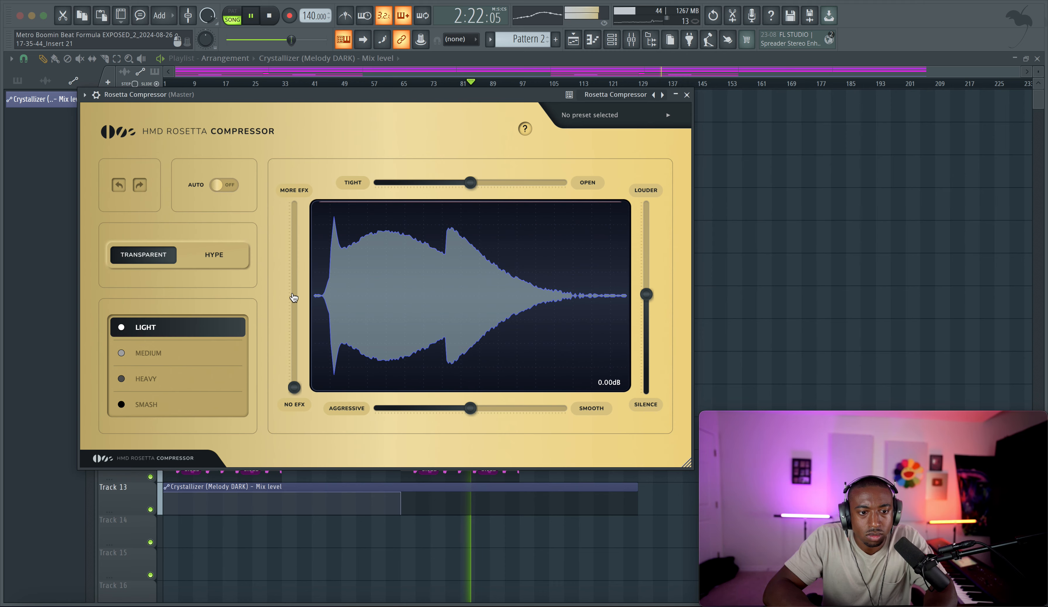
Stop playback, set the audio buffer length to about 912 samples in the audio settings, and resume playback.
{"action": "key", "text": "space"}
{"action": "left_click", "coordinate": [233, 1]}
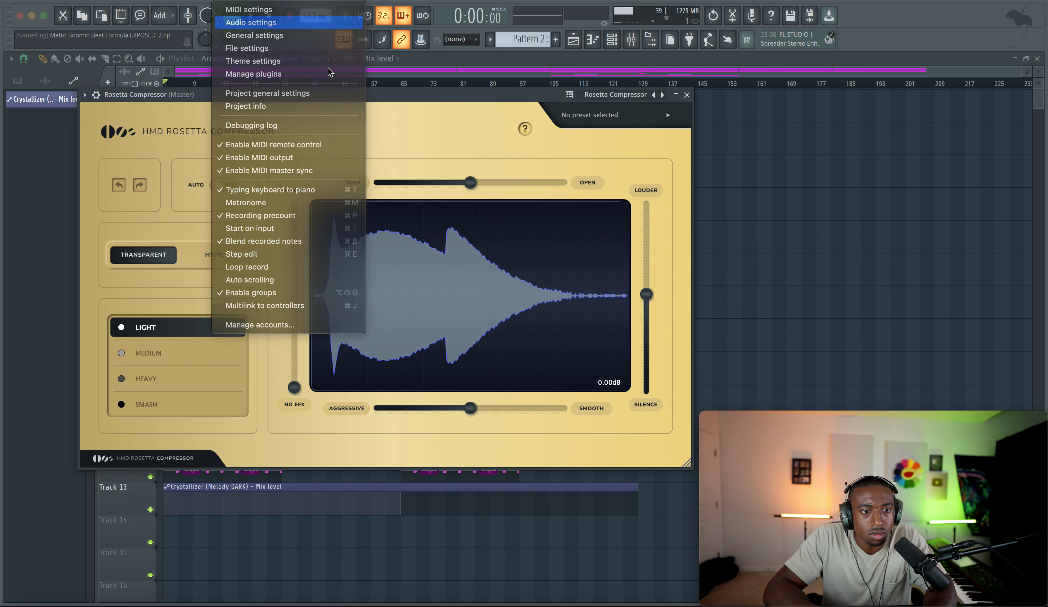
{"action": "key", "text": "Return"}
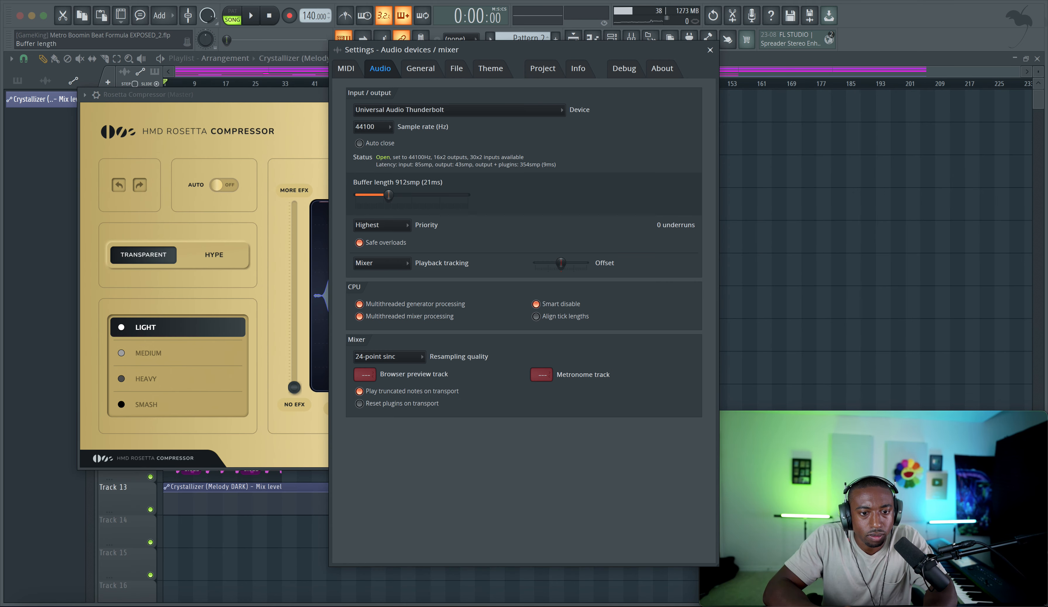
{"action": "key", "text": "Escape"}
{"action": "key", "text": "space"}
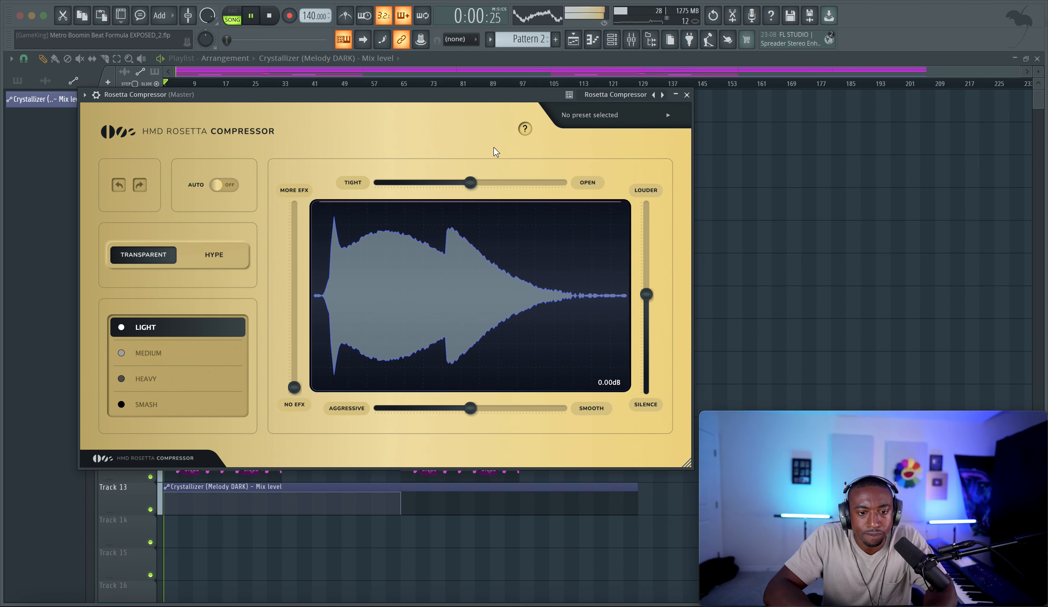
Turn on auto gain in the master's Rosetta Compressor and raise its mix close to the maximum.
{"action": "left_click_drag", "start_coordinate": [294, 387], "coordinate": [296, 362]}
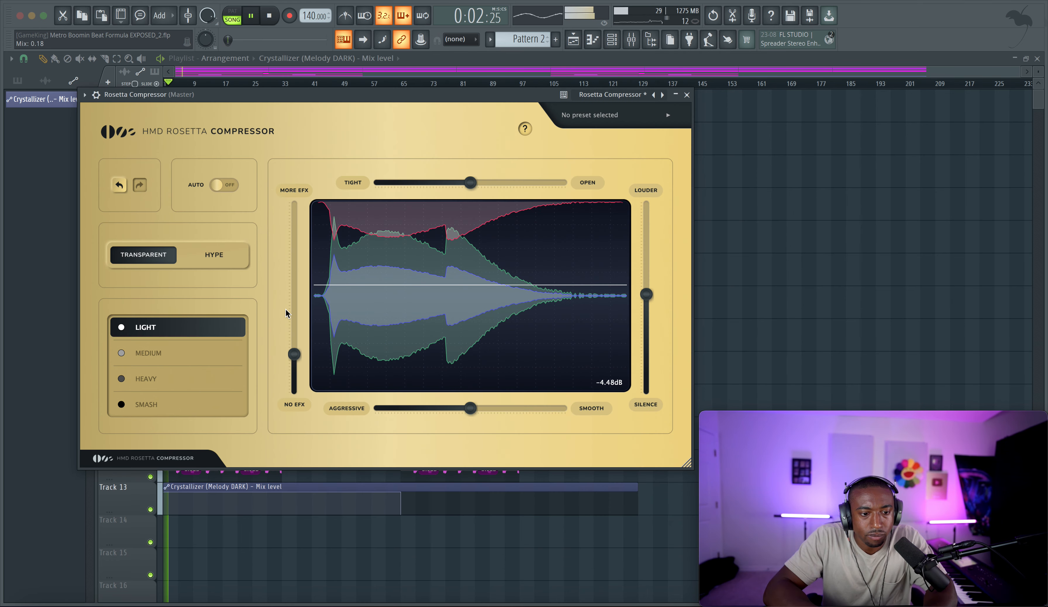
{"action": "left_click", "coordinate": [227, 188]}
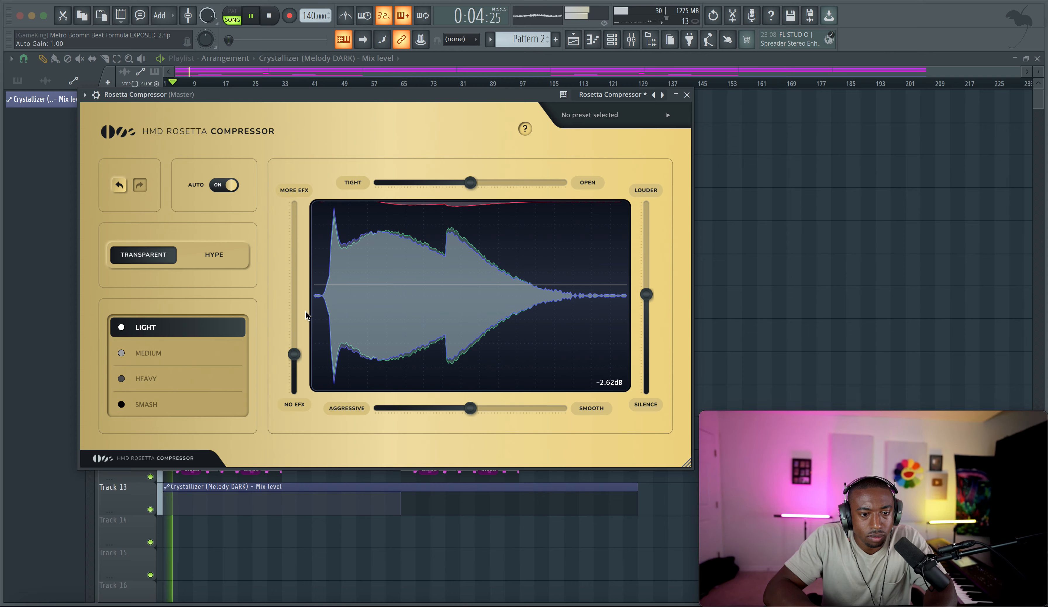
{"action": "left_click_drag", "start_coordinate": [294, 355], "coordinate": [293, 227]}
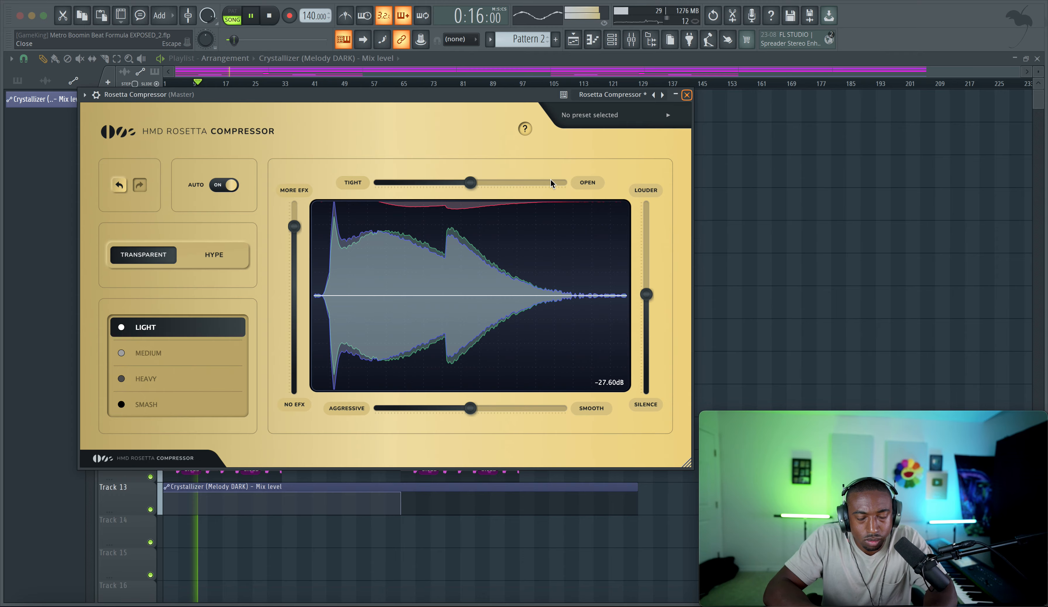
{"action": "key", "text": "Escape"}
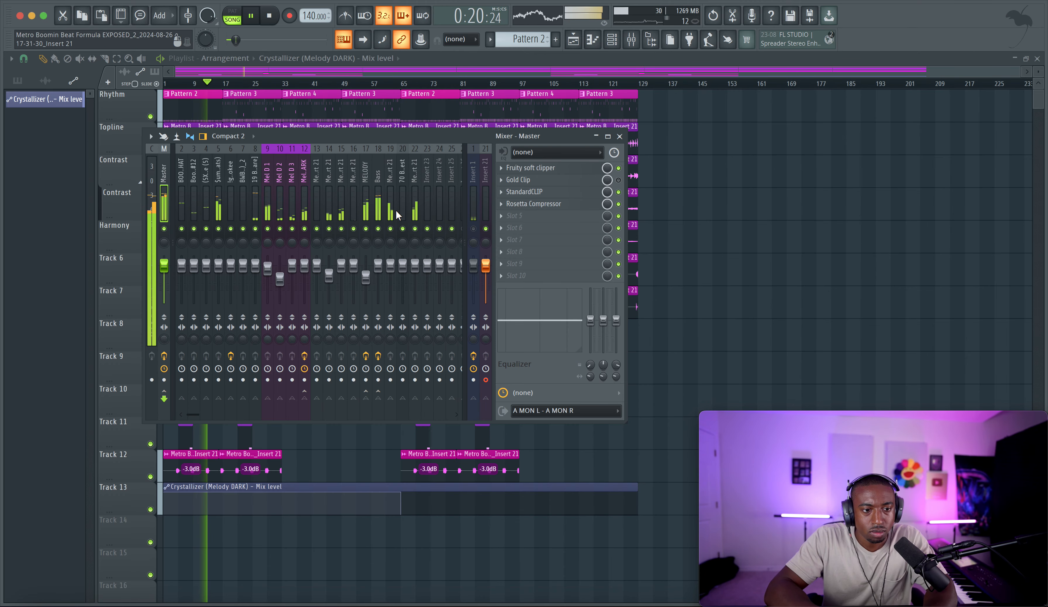
Set the HADES plugin on the MELODY mixer track to a width of 0.5 and a width tilt of 20000.
{"action": "left_click", "coordinate": [364, 196]}
{"action": "left_click", "coordinate": [535, 180]}
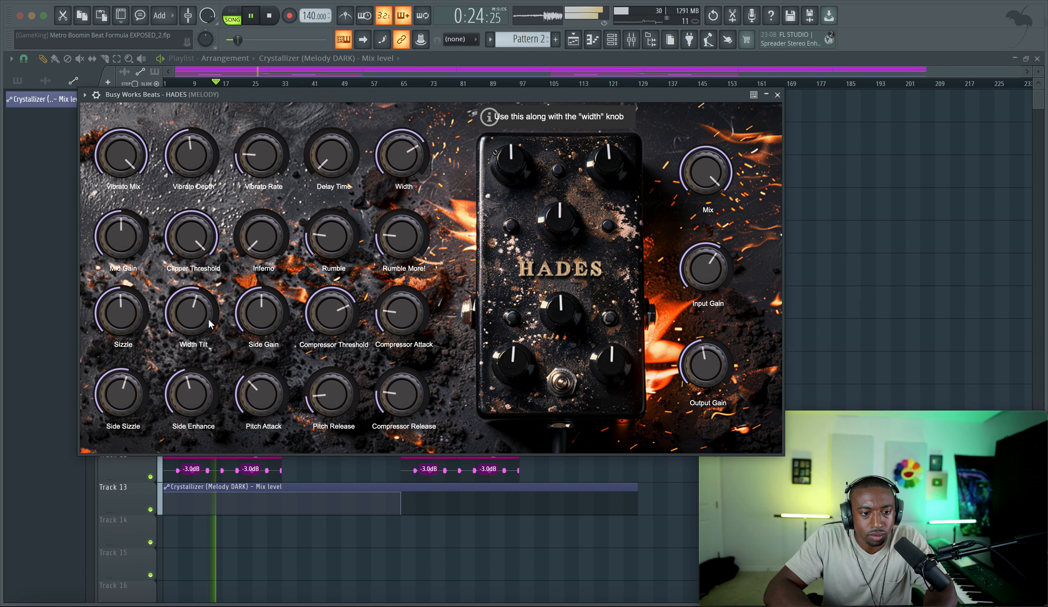
{"action": "left_click_drag", "start_coordinate": [210, 325], "coordinate": [200, 367]}
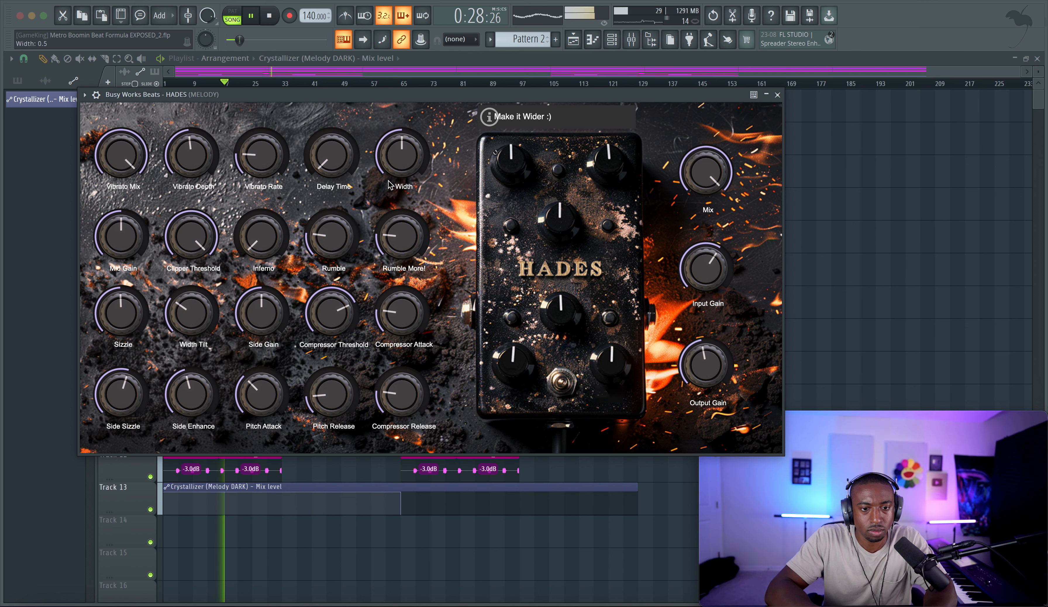
{"action": "scroll", "coordinate": [205, 312], "scroll_direction": "up", "scroll_amount": 5}
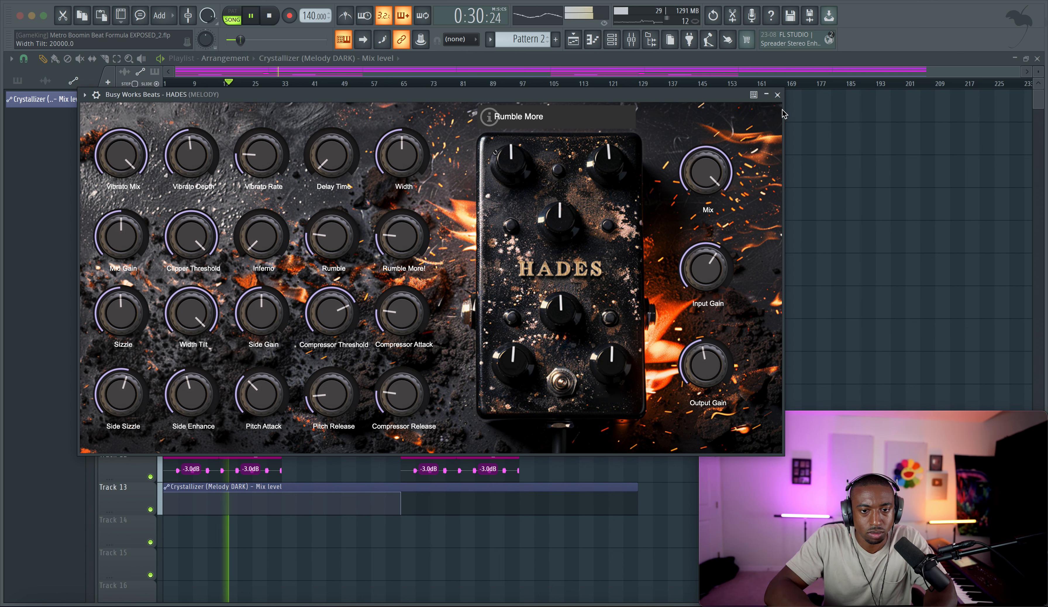
{"action": "left_click", "coordinate": [778, 95]}
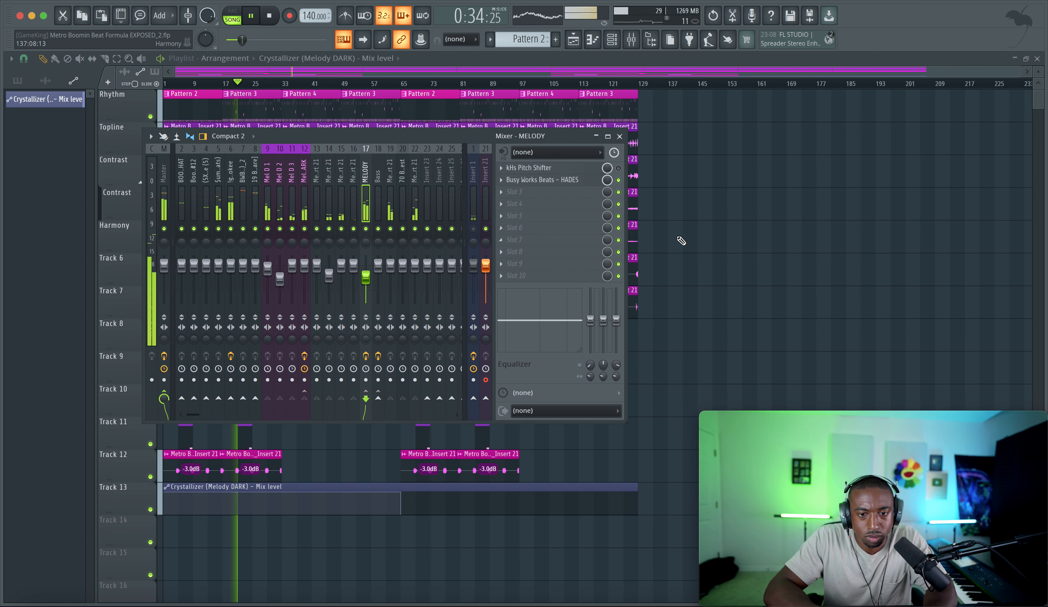
Pull the end of the Crystallizer mix level automation on Track 13 to the bottom and save the project.
{"action": "key", "text": "F9"}
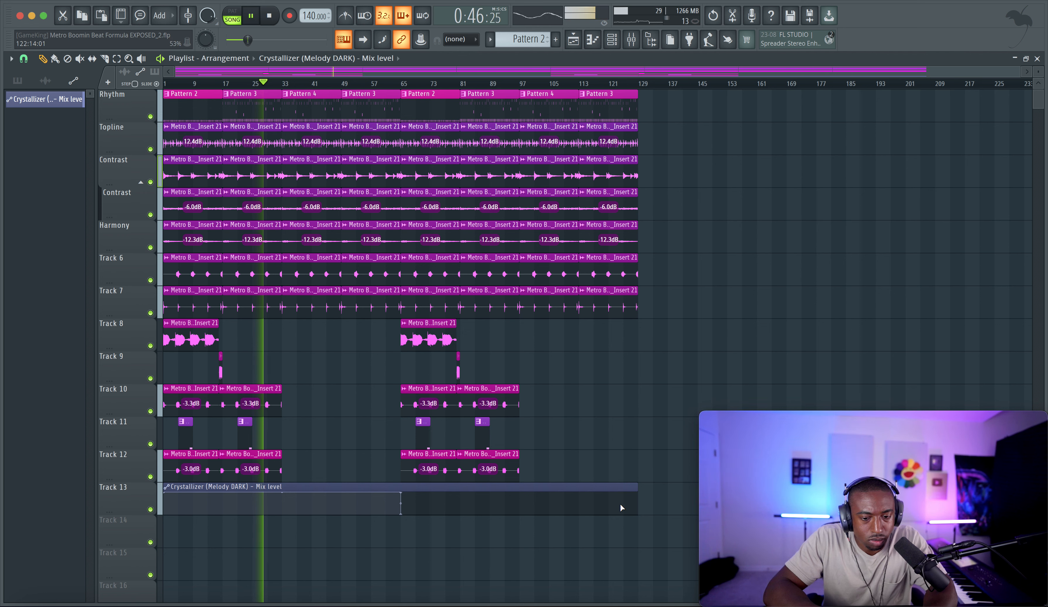
{"action": "left_click_drag", "start_coordinate": [633, 512], "coordinate": [639, 522]}
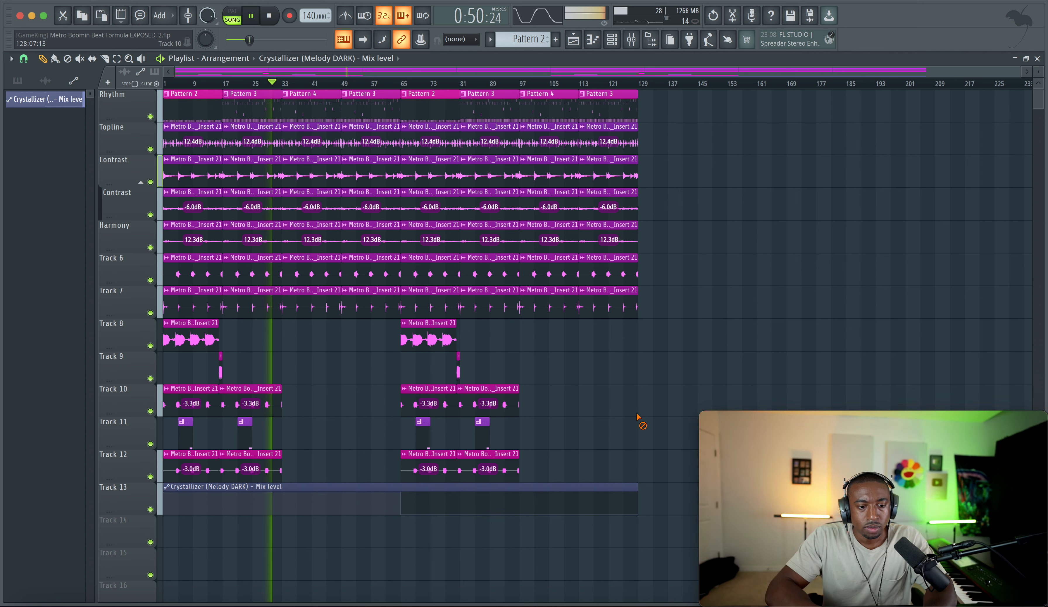
{"action": "key", "text": "ctrl+s"}
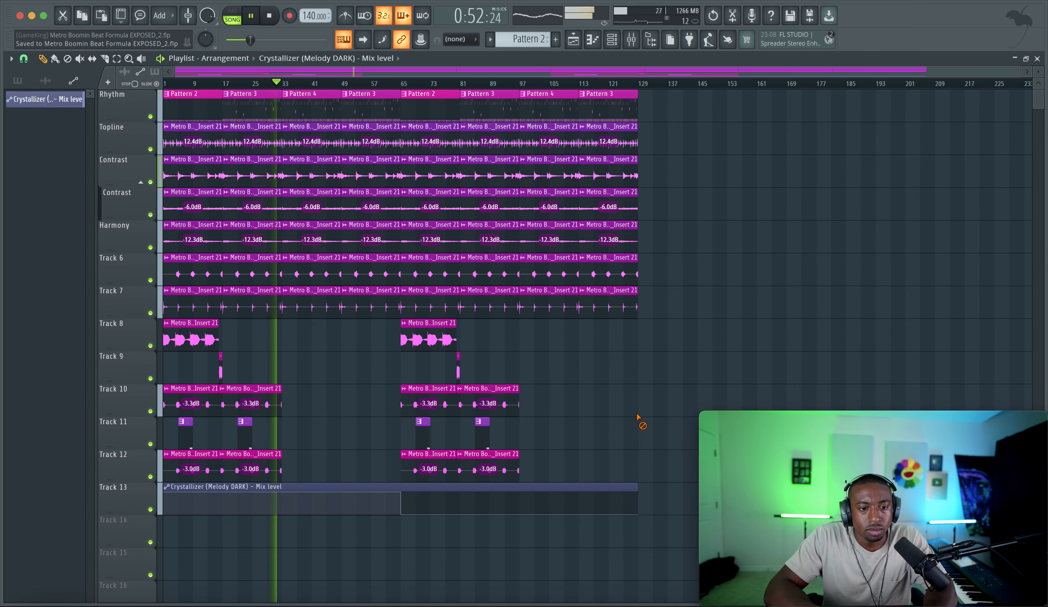
{"action": "scroll", "coordinate": [301, 306], "scroll_direction": "up", "scroll_amount": 3}
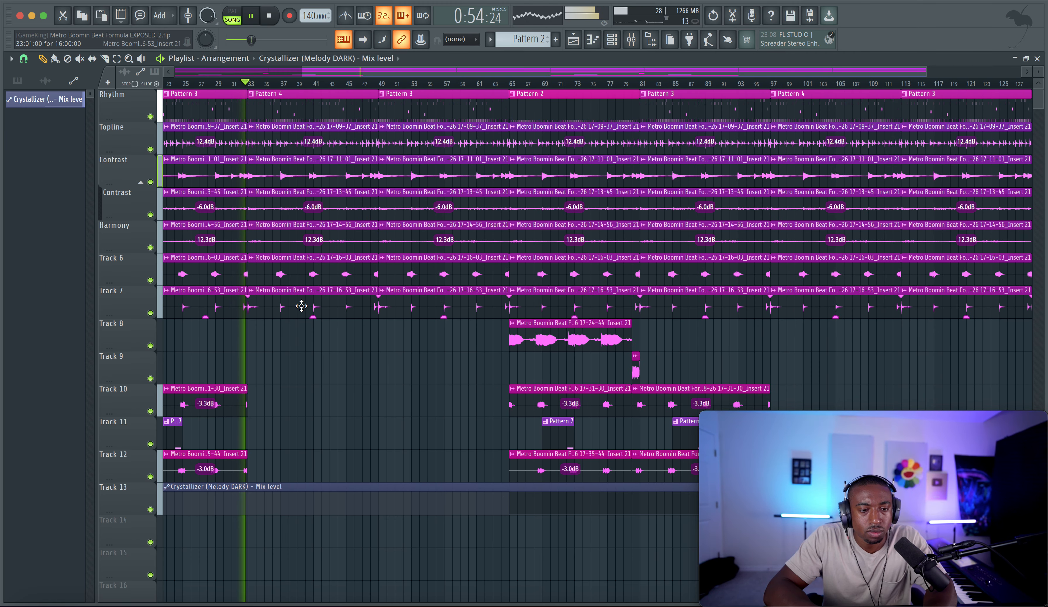
{"action": "scroll", "coordinate": [302, 306], "scroll_direction": "left", "scroll_amount": 2}
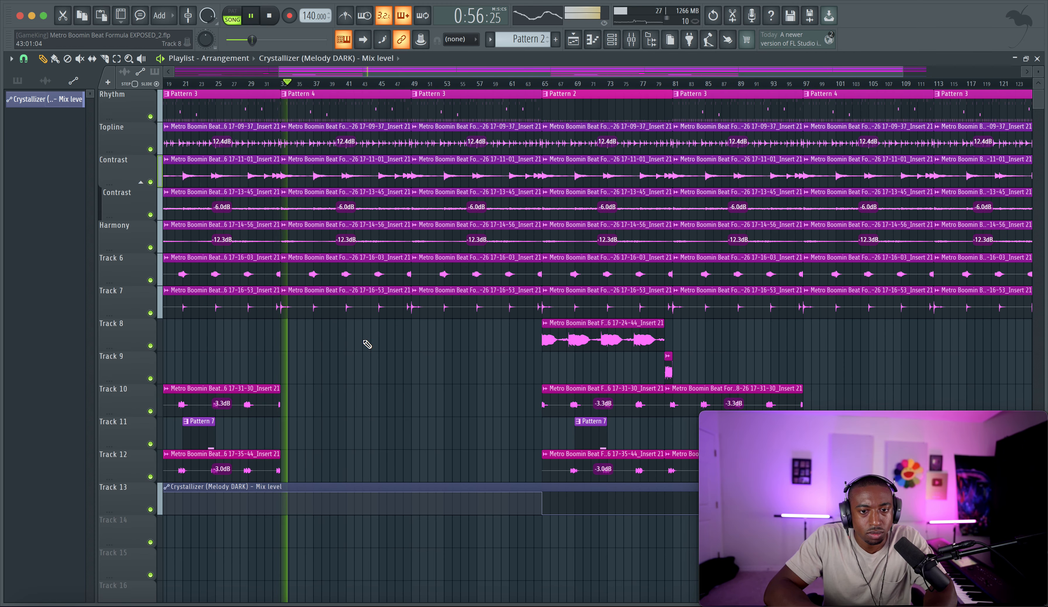
{"action": "scroll", "coordinate": [366, 344], "scroll_direction": "down", "scroll_amount": 2}
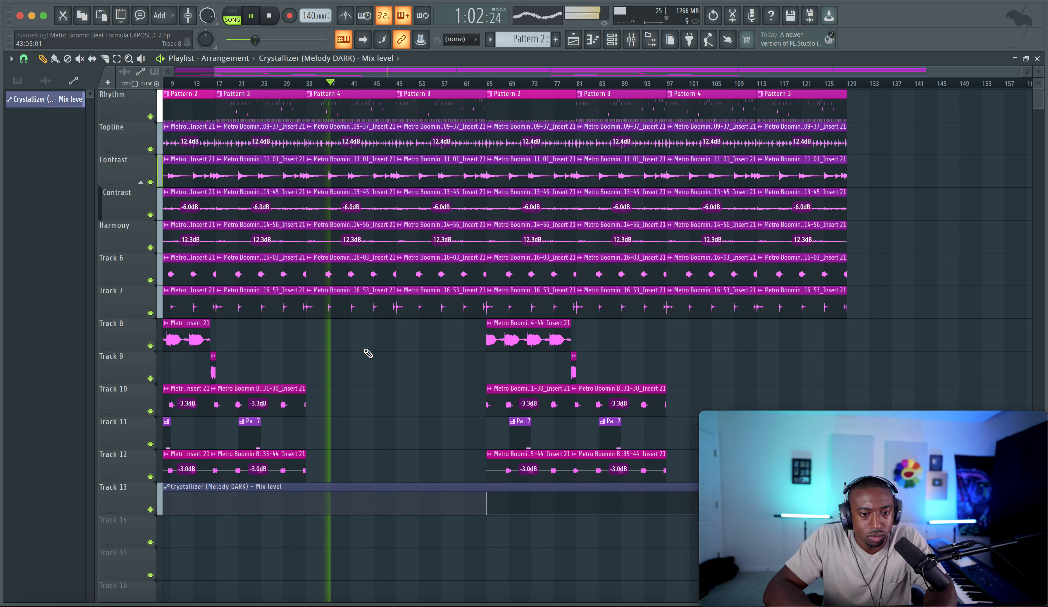
Set the mix of the master's Rosetta Compressor to 0.78 and move it above StandardCLIP in the effect chain.
{"action": "left_click", "coordinate": [632, 40]}
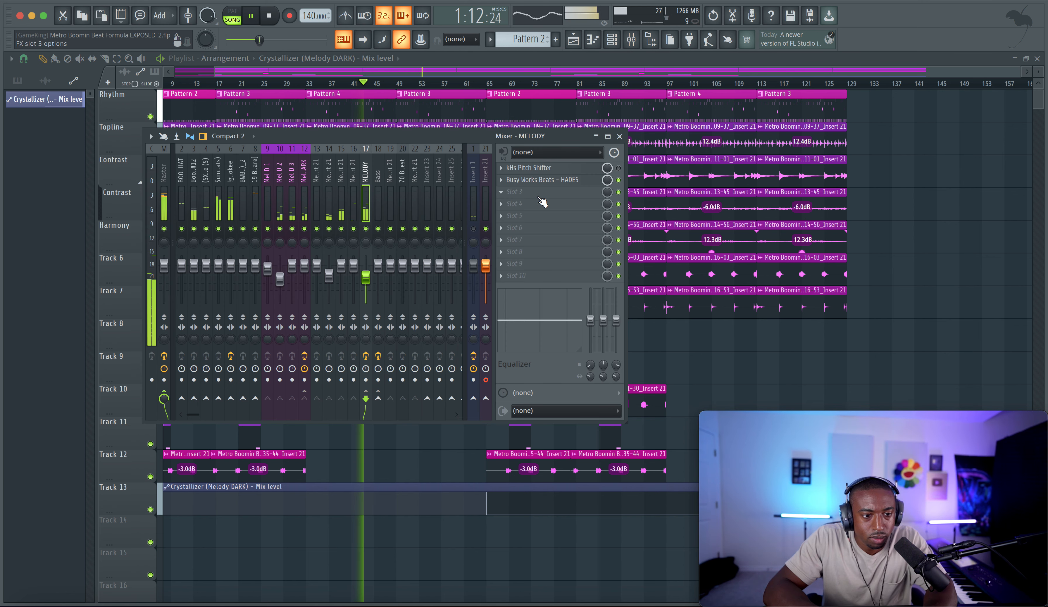
{"action": "left_click", "coordinate": [163, 202]}
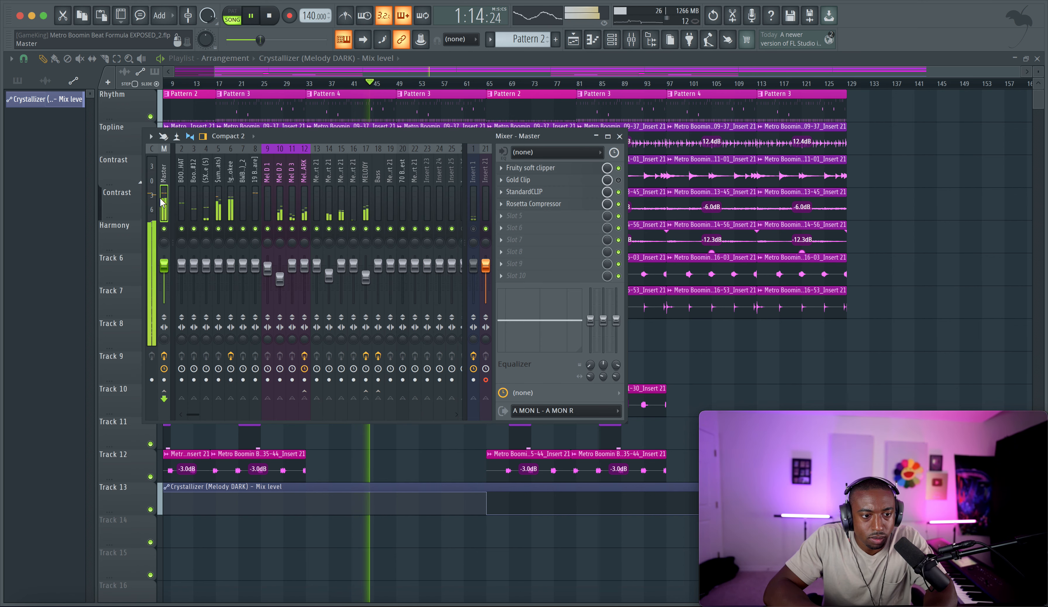
{"action": "left_click", "coordinate": [579, 204]}
{"action": "left_click_drag", "start_coordinate": [296, 225], "coordinate": [294, 282]}
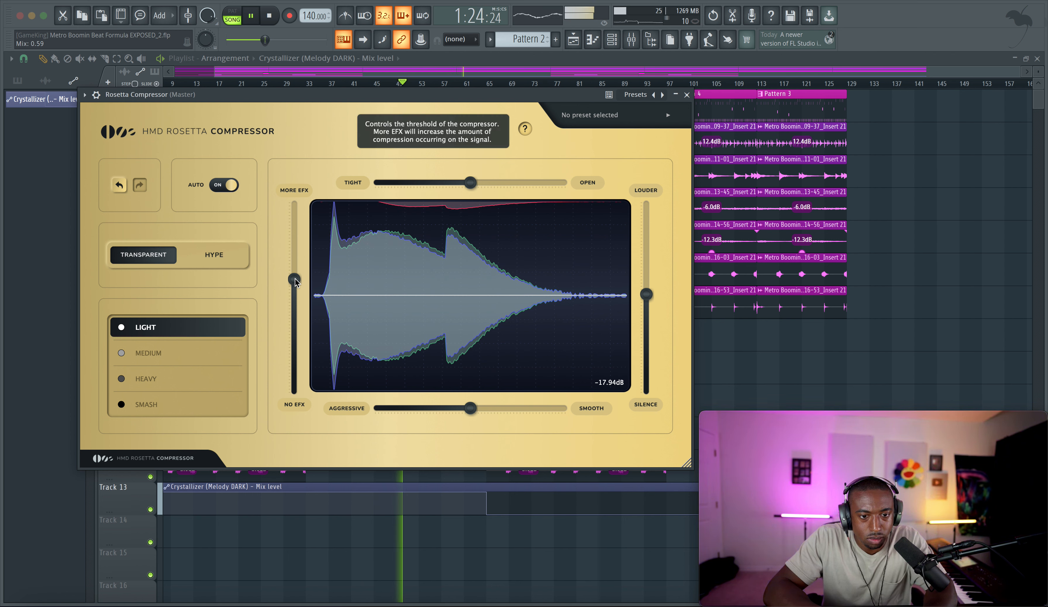
{"action": "left_click_drag", "start_coordinate": [296, 281], "coordinate": [294, 247]}
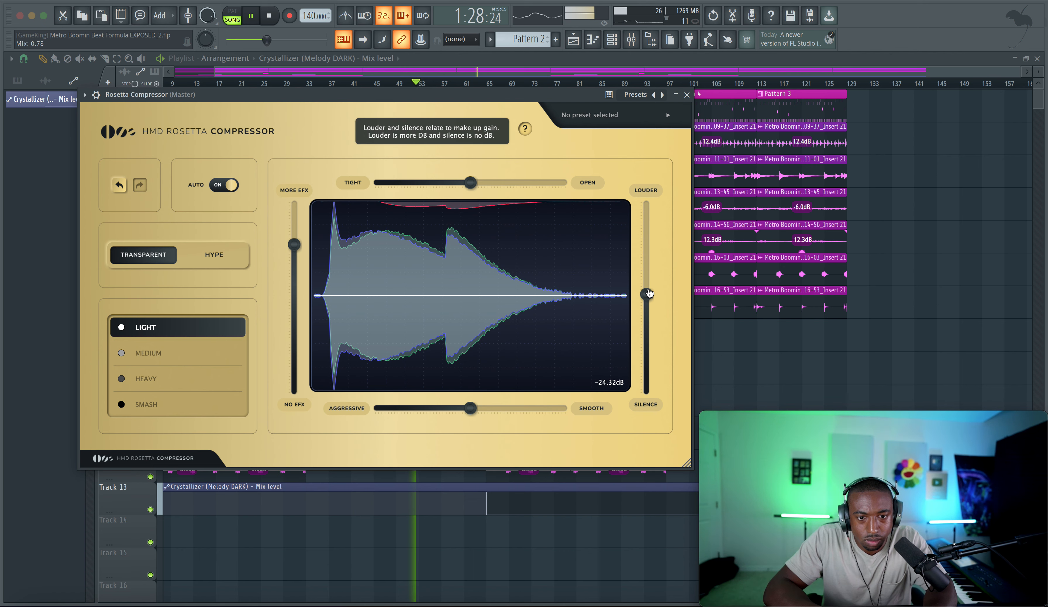
{"action": "left_click_drag", "start_coordinate": [649, 288], "coordinate": [648, 288]}
{"action": "left_click", "coordinate": [687, 95]}
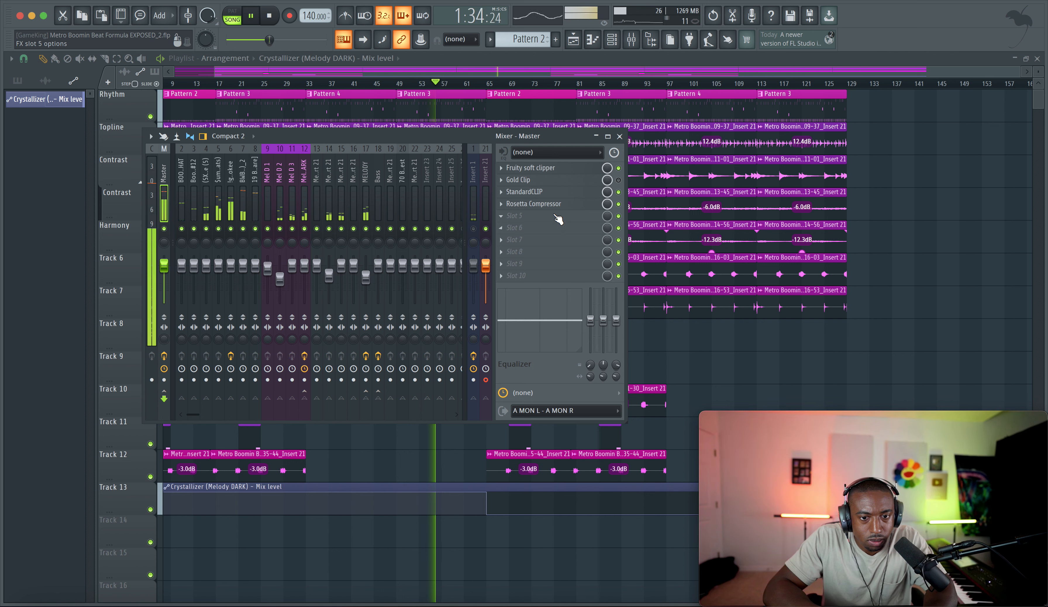
{"action": "left_click_drag", "start_coordinate": [561, 205], "coordinate": [563, 195]}
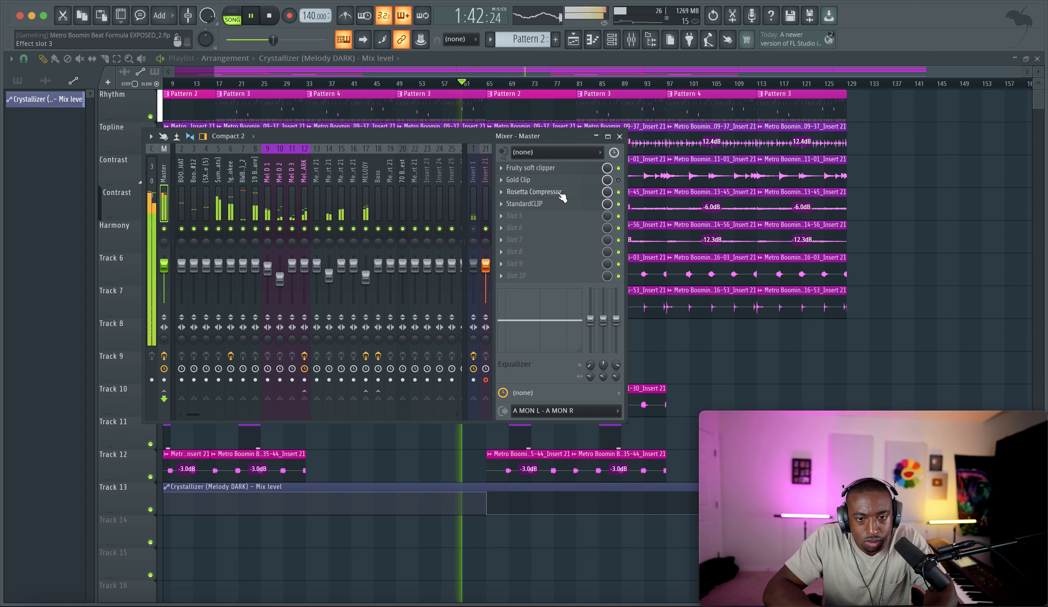
{"action": "left_click", "coordinate": [620, 137]}
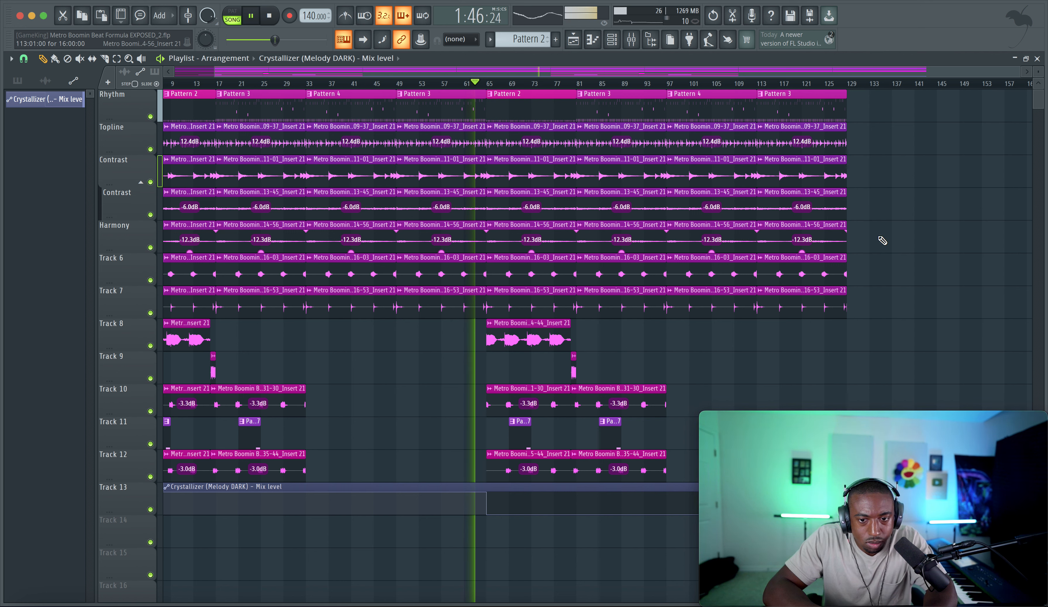
Save the project and review the arrangement during playback, following the clips from the first section through to the song's end.
{"action": "key", "text": "super+s"}
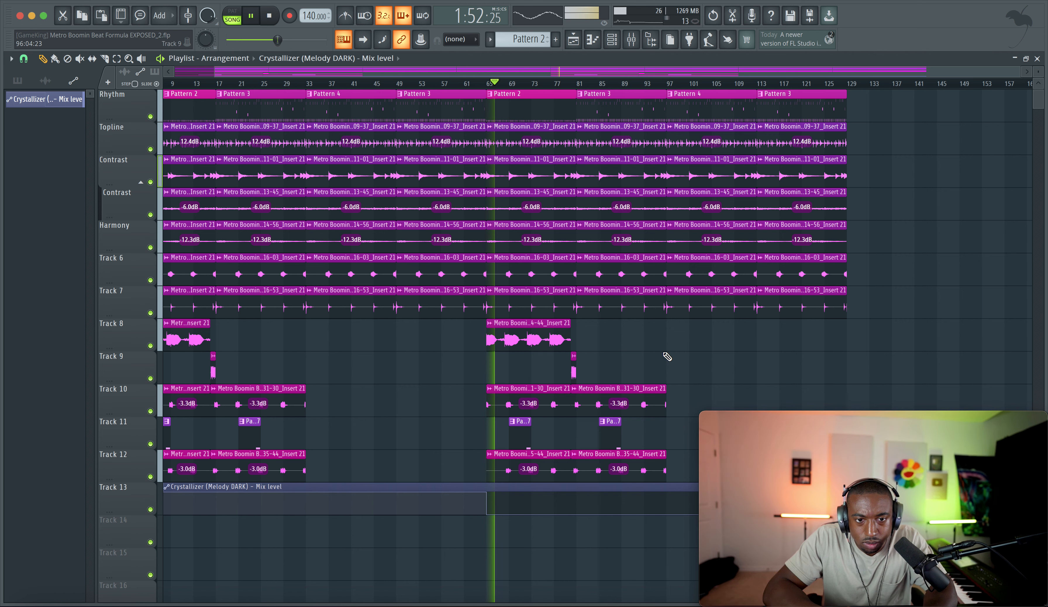
{"action": "scroll", "coordinate": [601, 355], "scroll_direction": "up", "scroll_amount": 3, "text": "ctrl"}
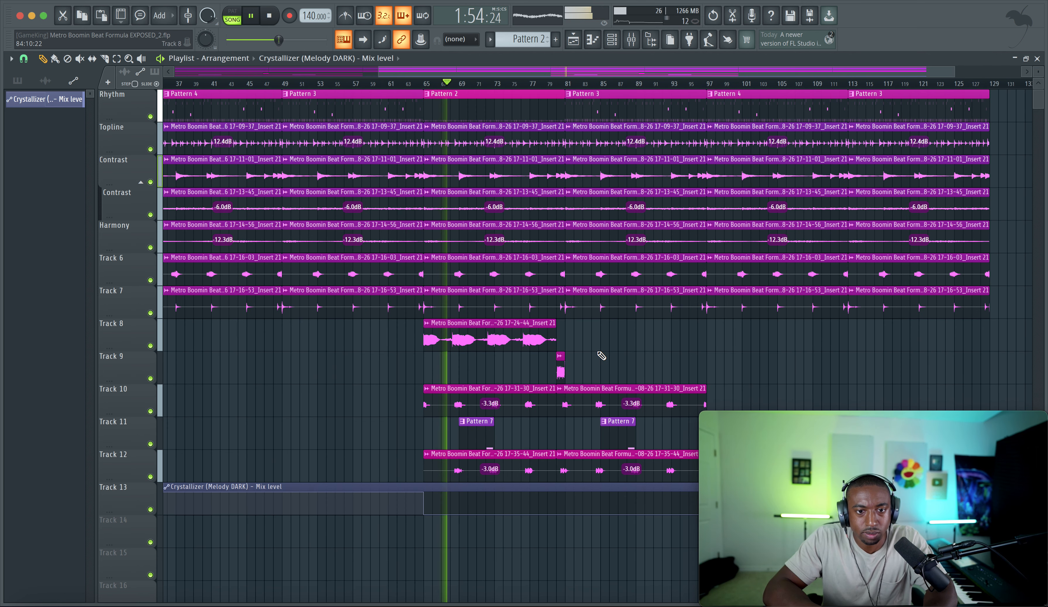
{"action": "scroll", "coordinate": [601, 356], "scroll_direction": "down", "scroll_amount": 4, "text": "ctrl"}
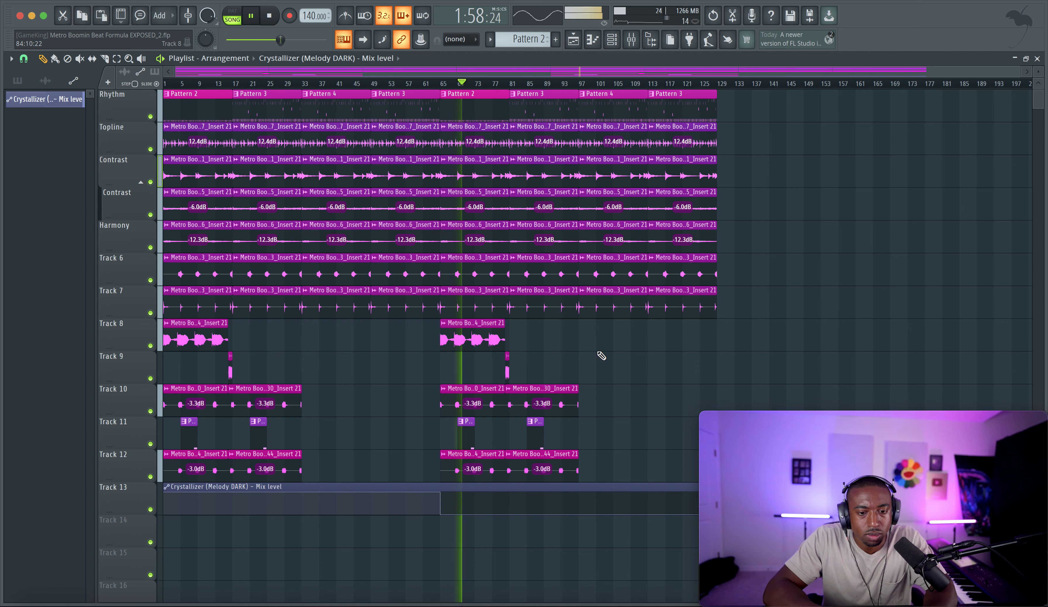
{"action": "scroll", "coordinate": [601, 355], "scroll_direction": "up", "scroll_amount": 2, "text": "ctrl"}
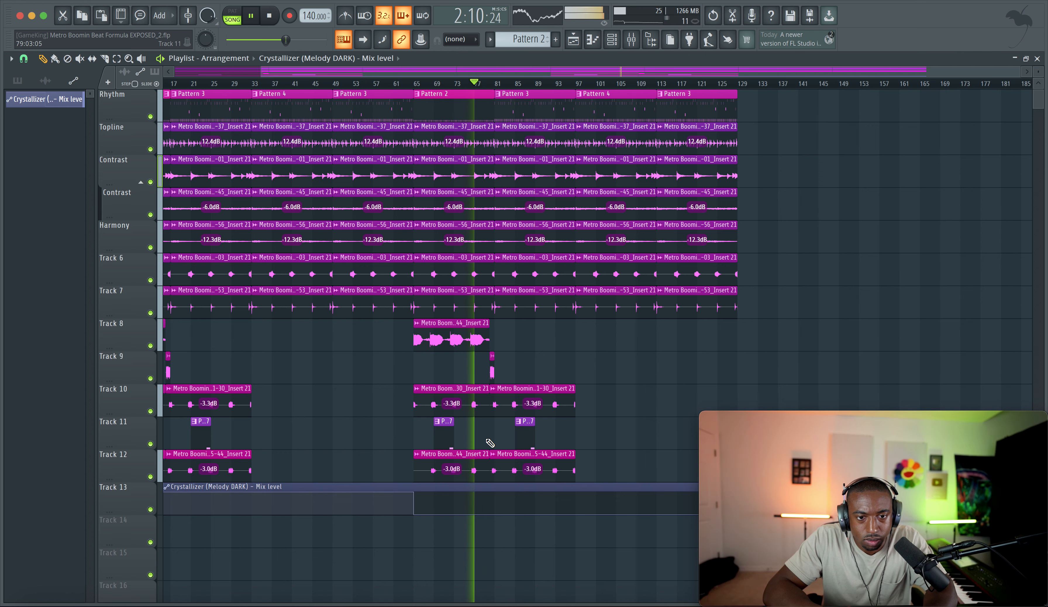
{"action": "scroll", "coordinate": [490, 442], "scroll_direction": "up", "scroll_amount": 3}
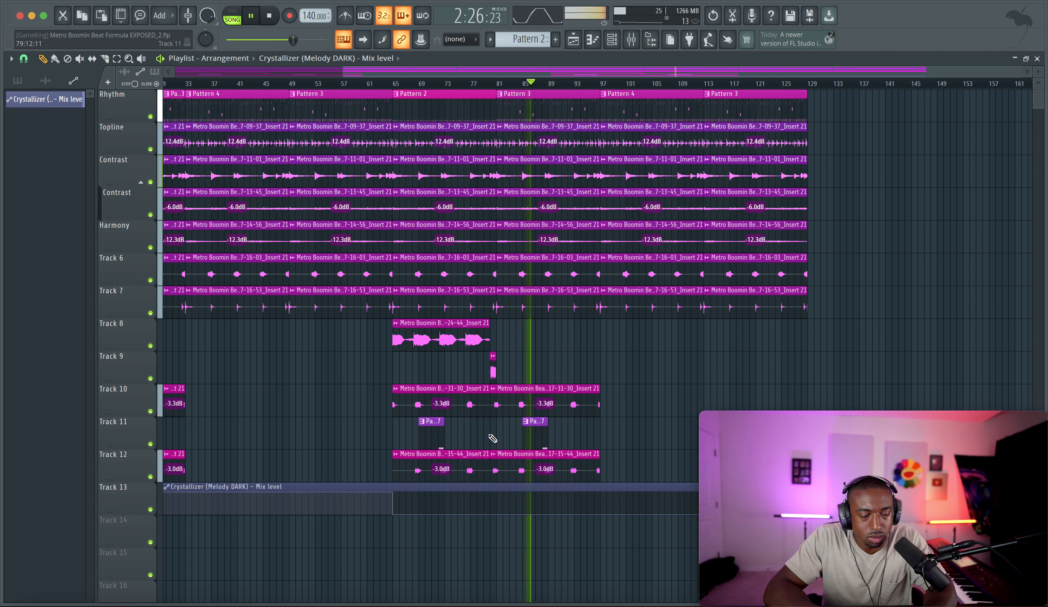
{"action": "scroll", "coordinate": [493, 437], "scroll_direction": "right", "scroll_amount": 5}
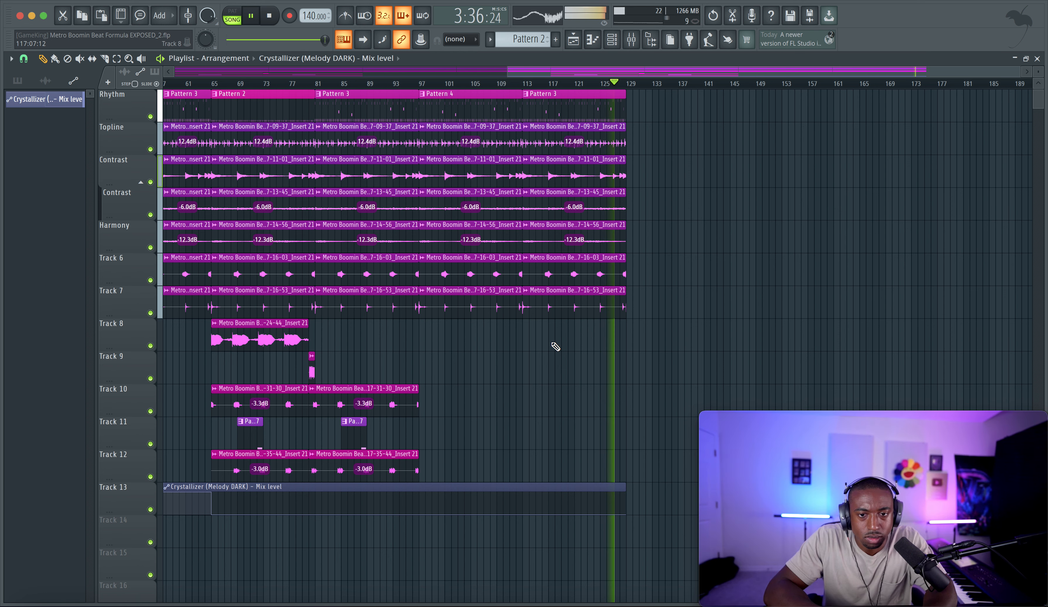
Stop playback at the end of the song and check the mixer's master track before returning to the full playlist.
{"action": "left_click", "coordinate": [638, 46]}
{"action": "key", "text": "space"}
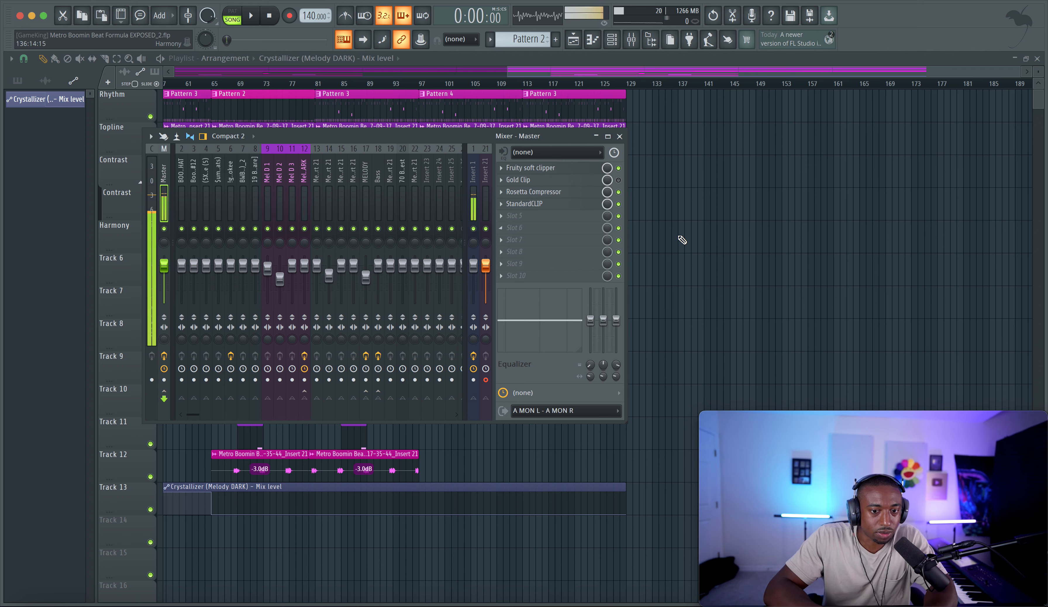
{"action": "key", "text": "F9"}
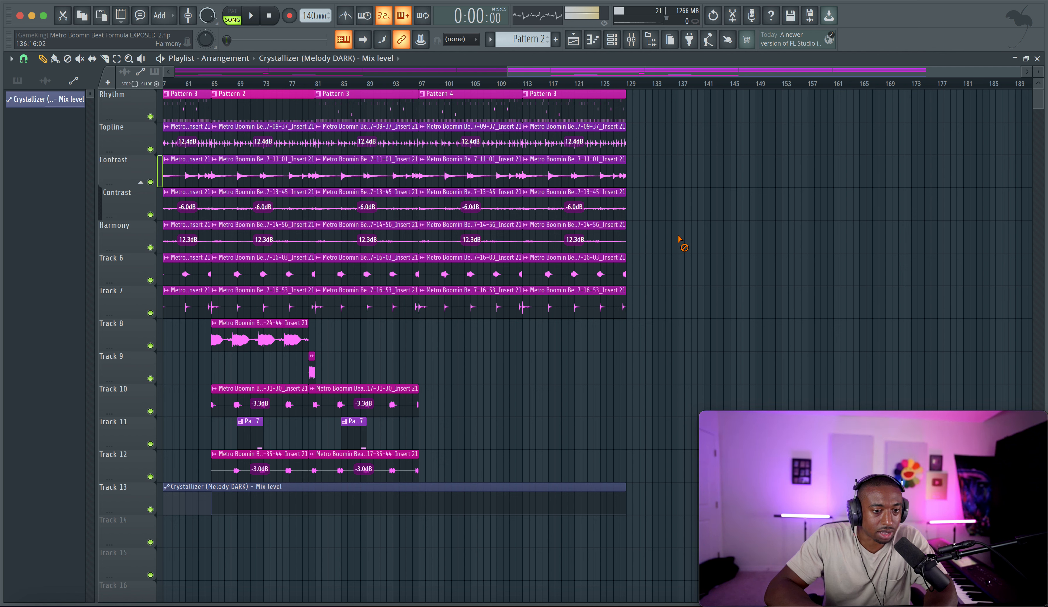